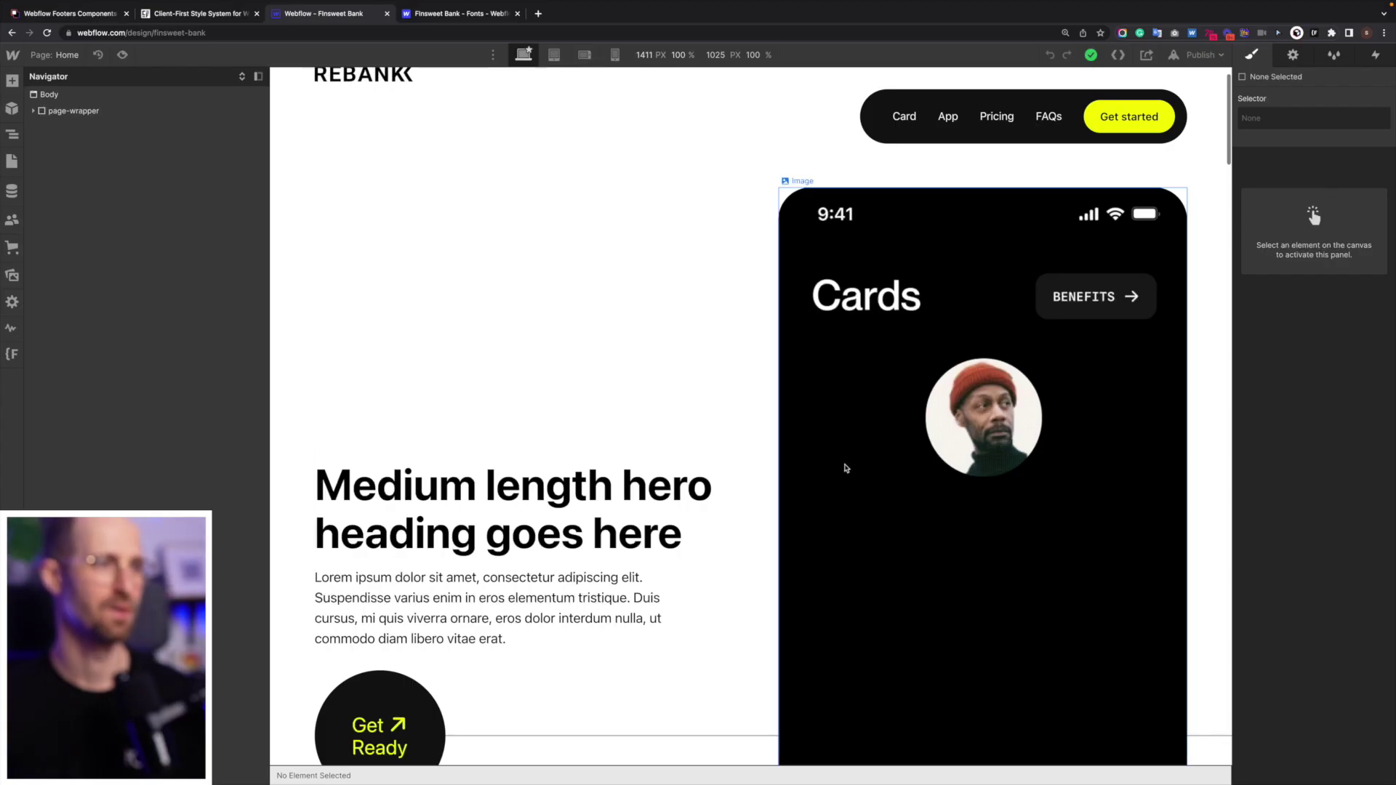
# Compare the style settings of the hero phone image and its header1_right-wrapper.
pyautogui.click(845, 468)
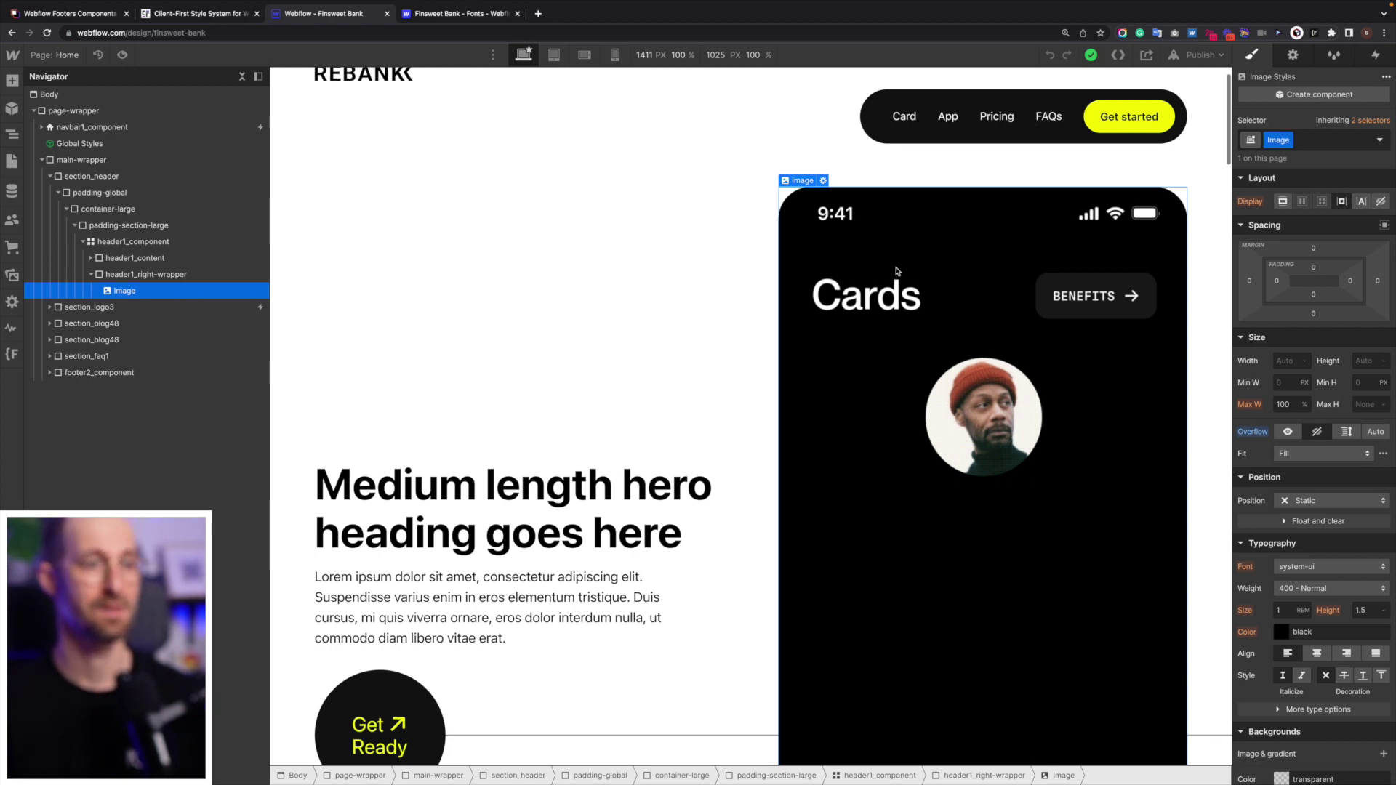
pyautogui.click(146, 275)
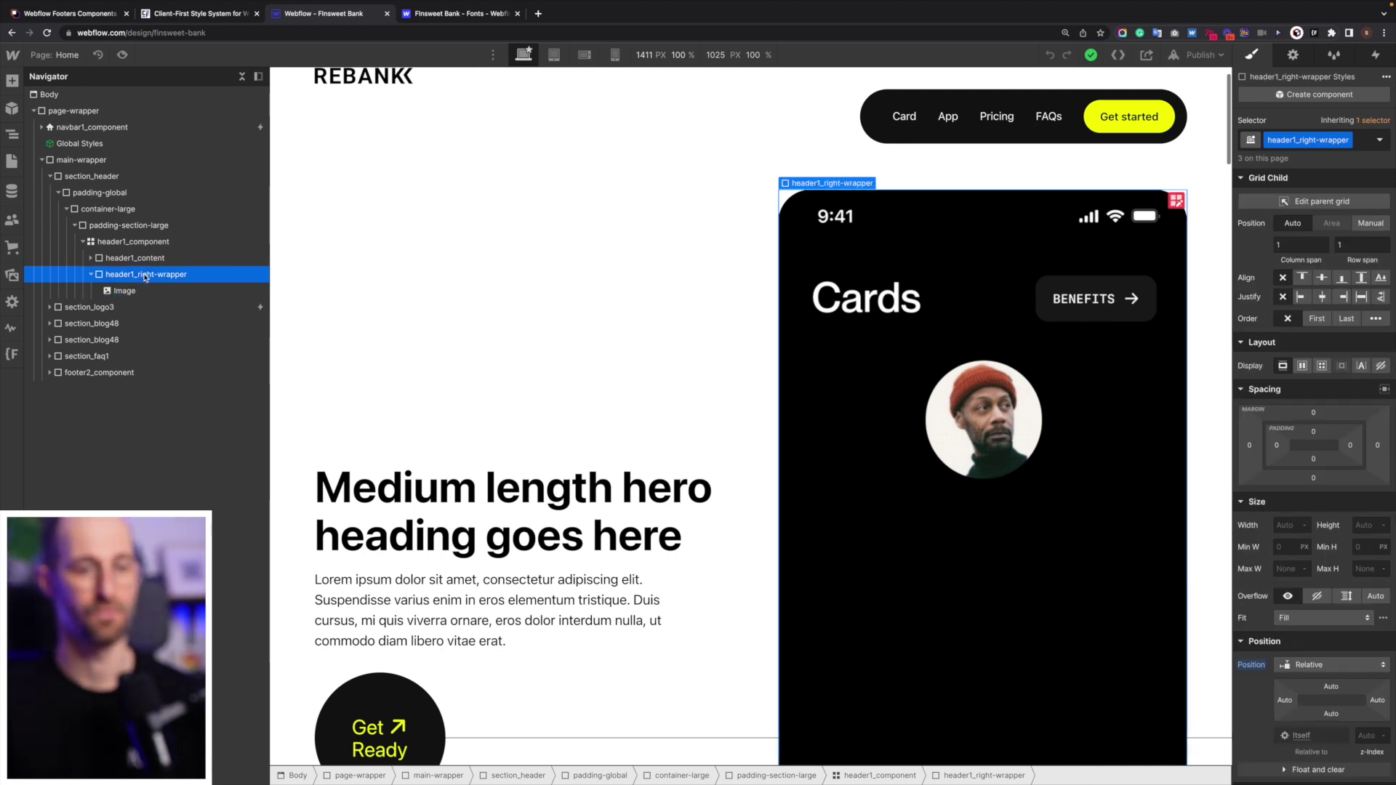
pyautogui.scroll(-10, 1309, 473)
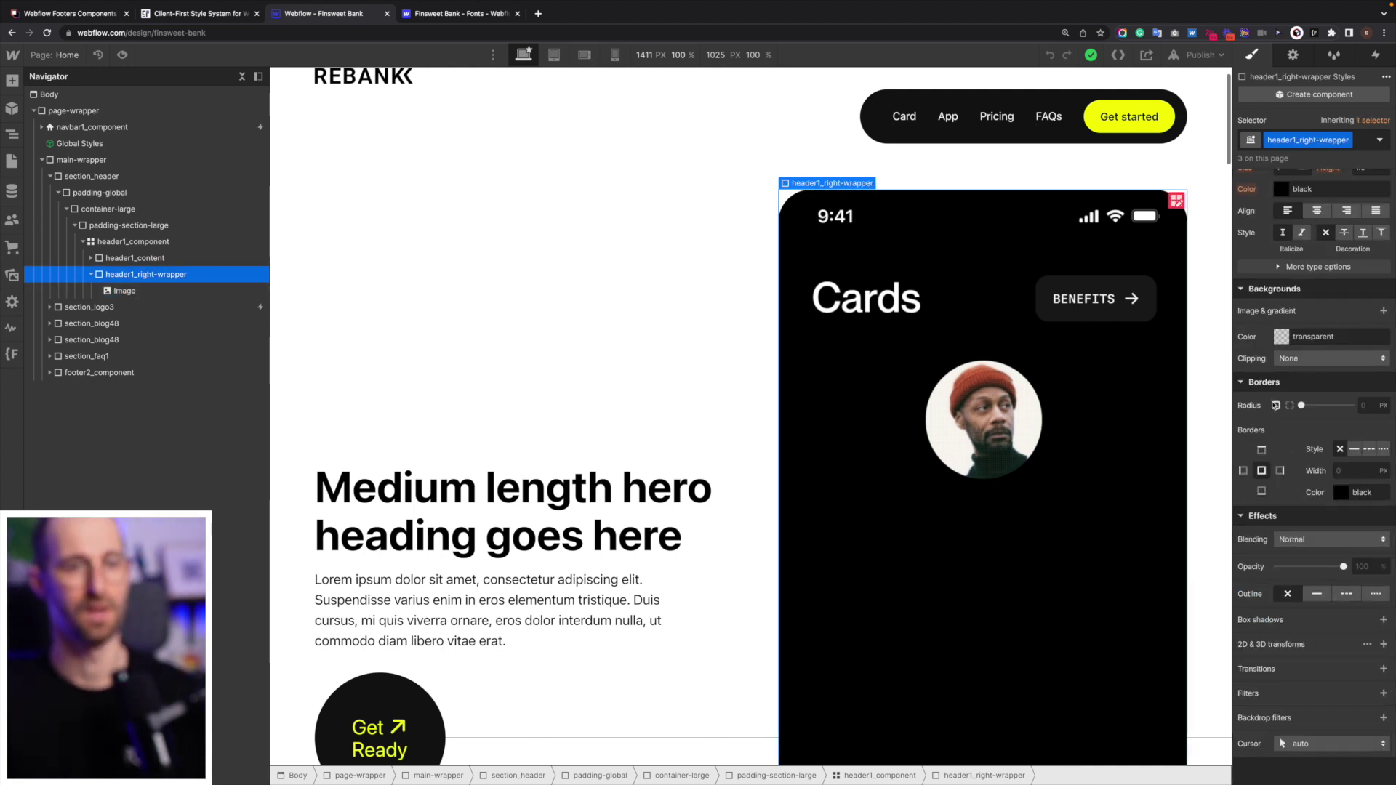
pyautogui.scroll(5, 1315, 473)
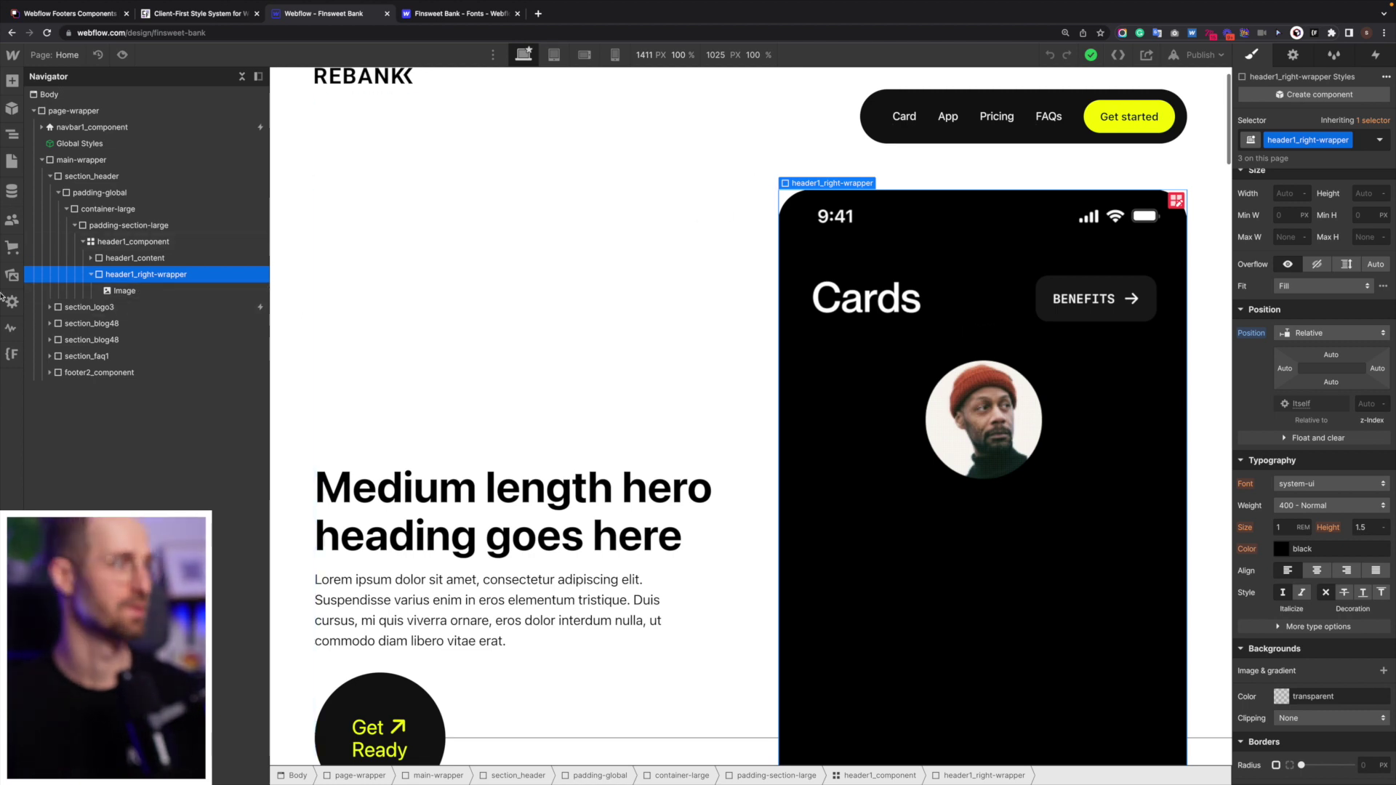
pyautogui.click(139, 290)
pyautogui.click(146, 275)
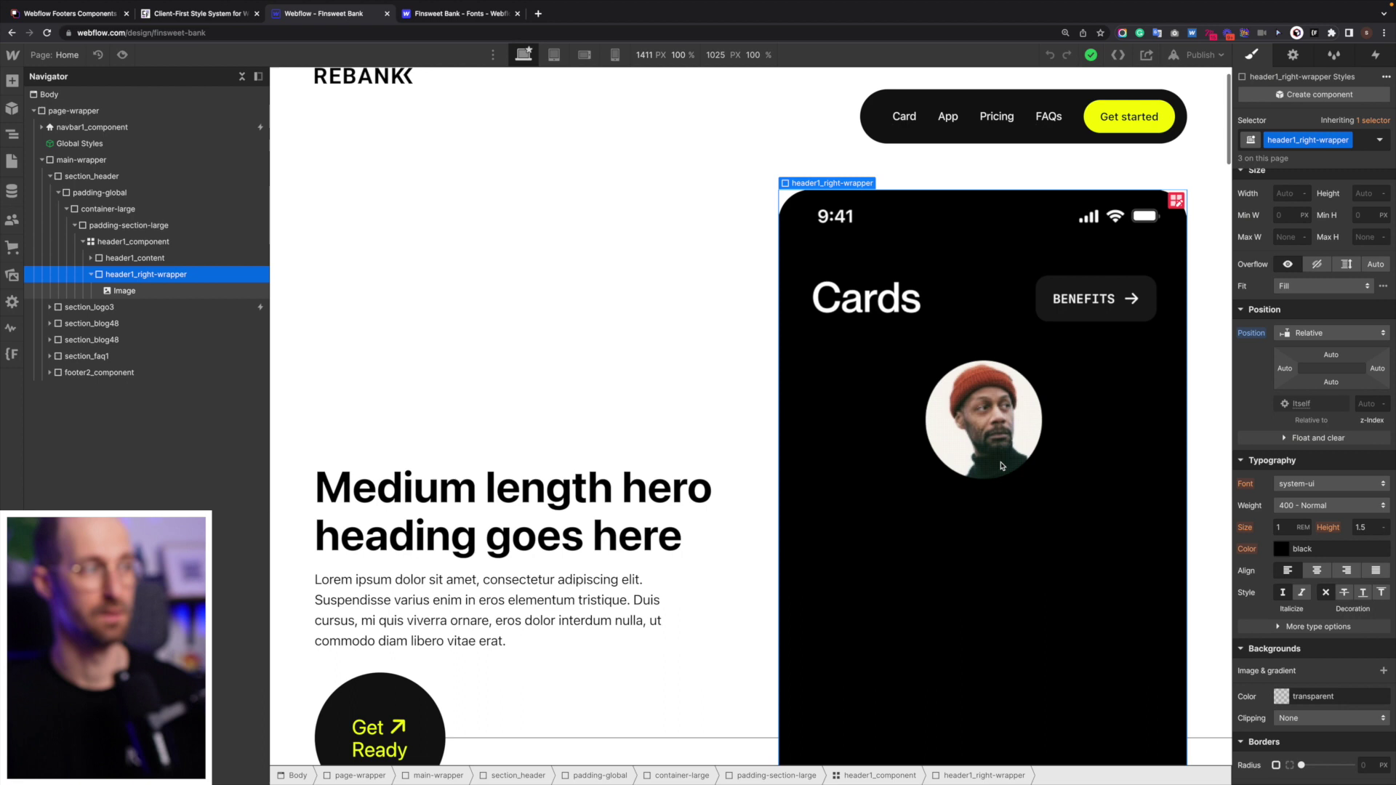
# Rename the hero phone image's class to header1_image and reset its border radius.
pyautogui.click(126, 292)
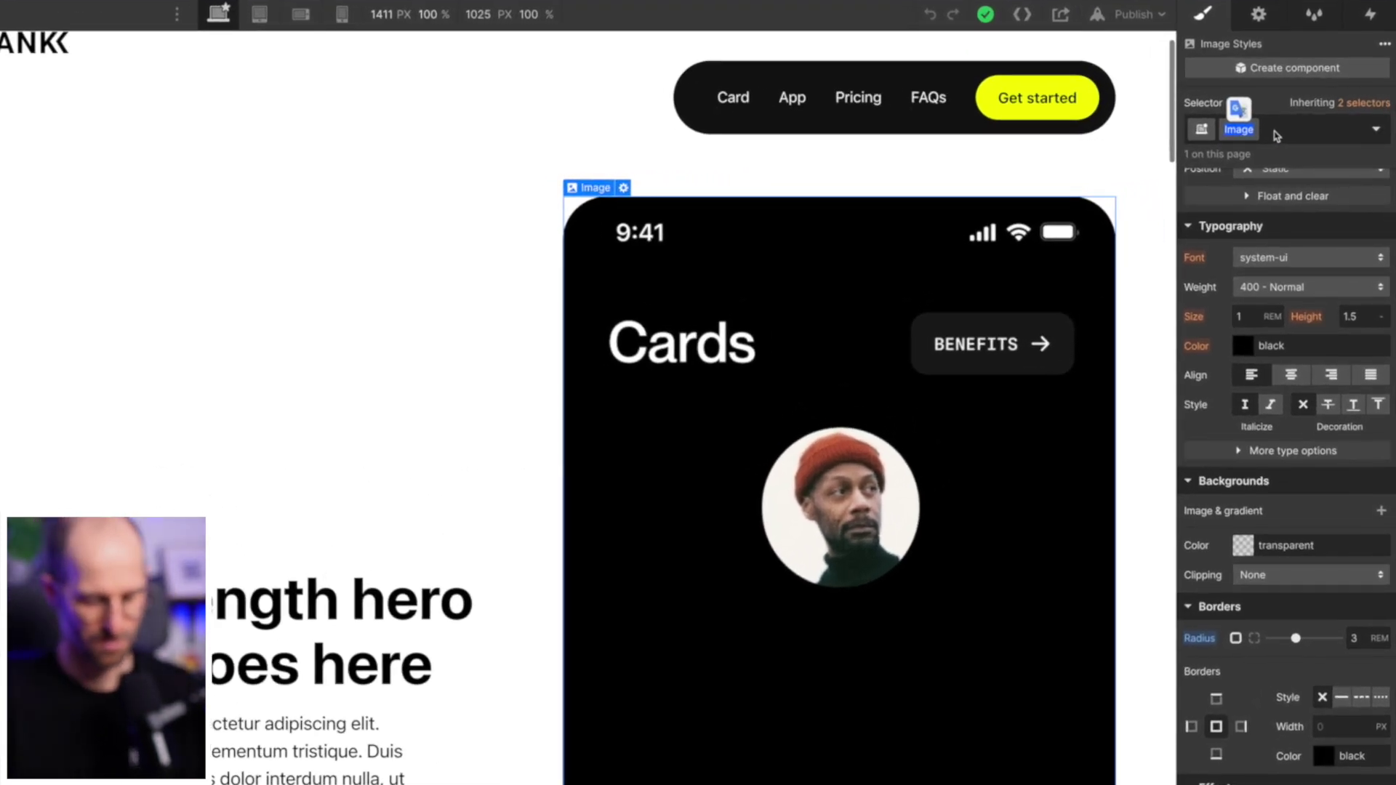
pyautogui.click(1276, 135)
pyautogui.write('hero_image')
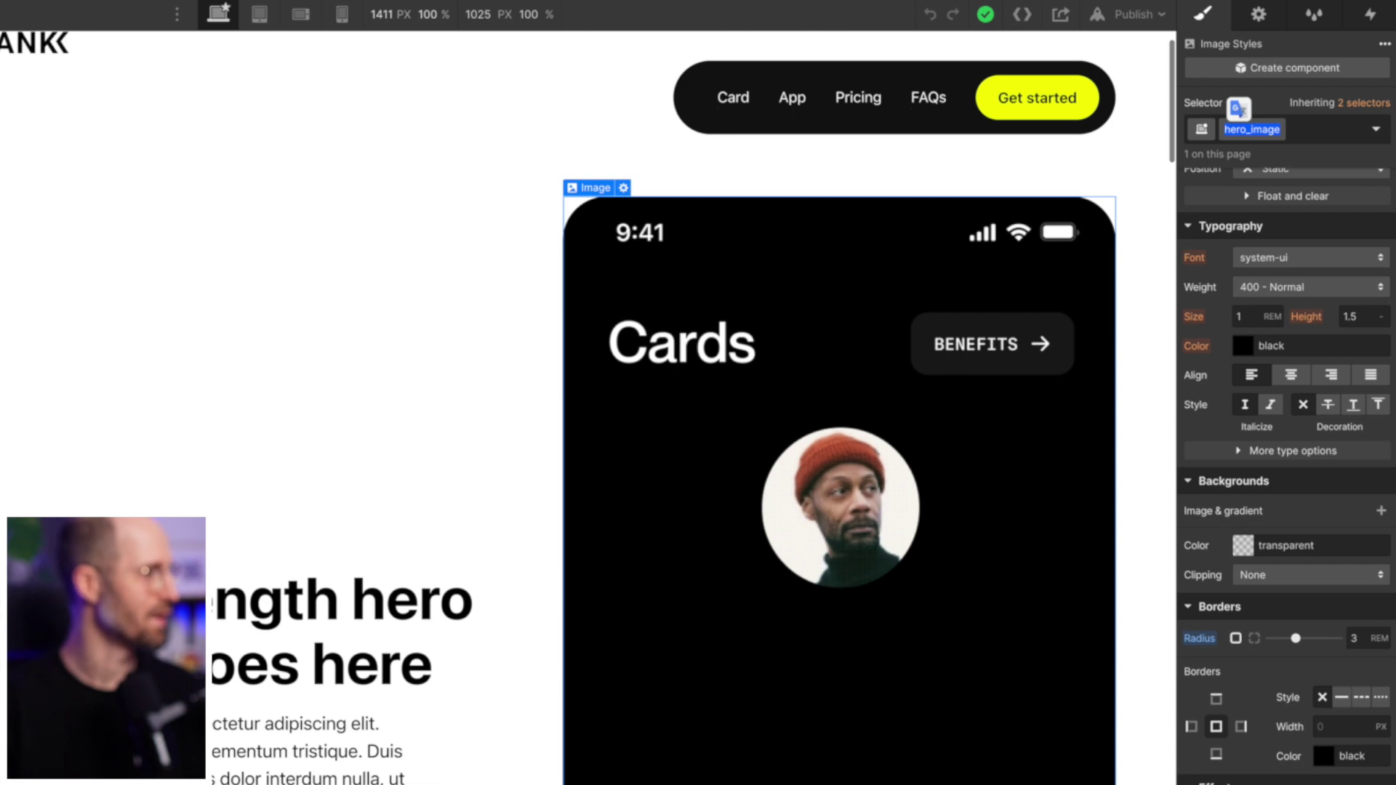
pyautogui.write('header')
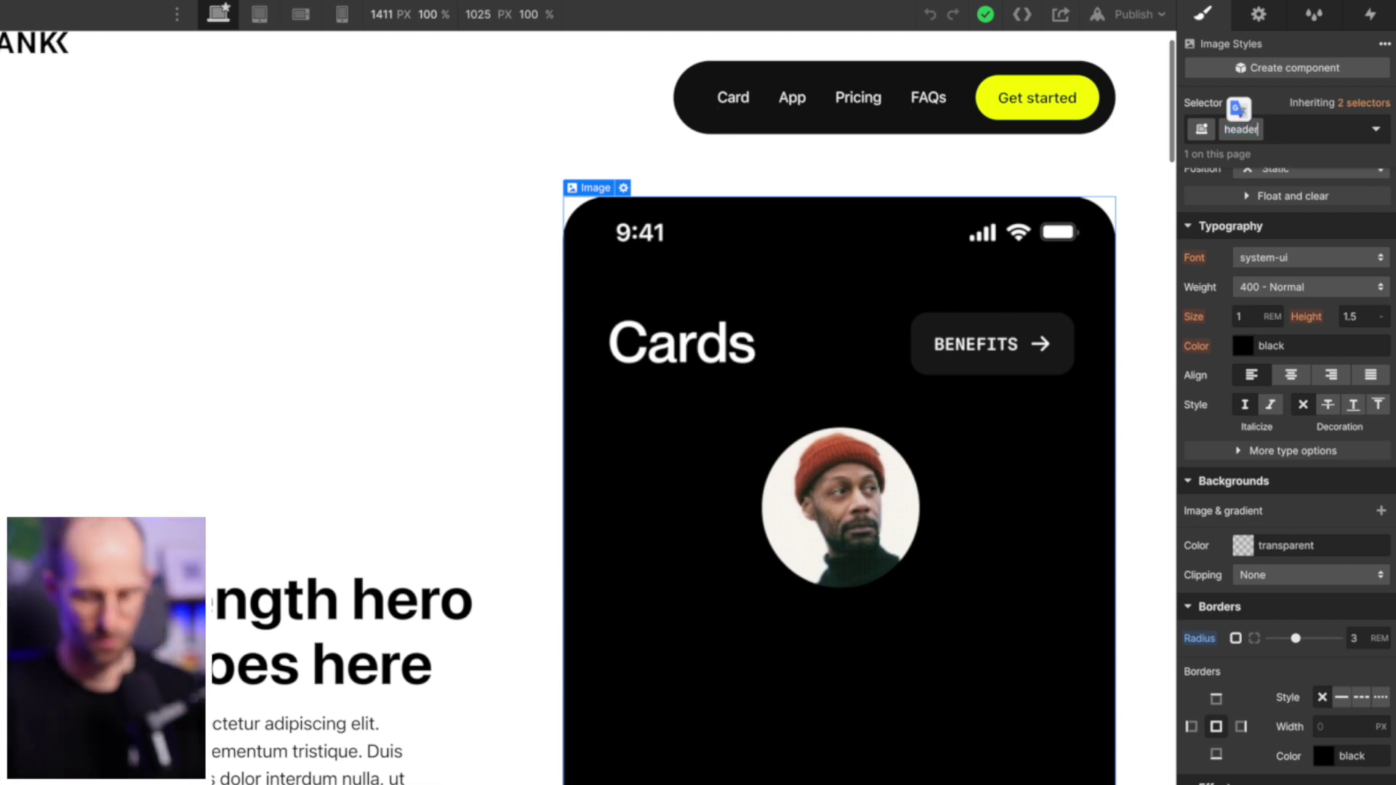
pyautogui.write('1_image')
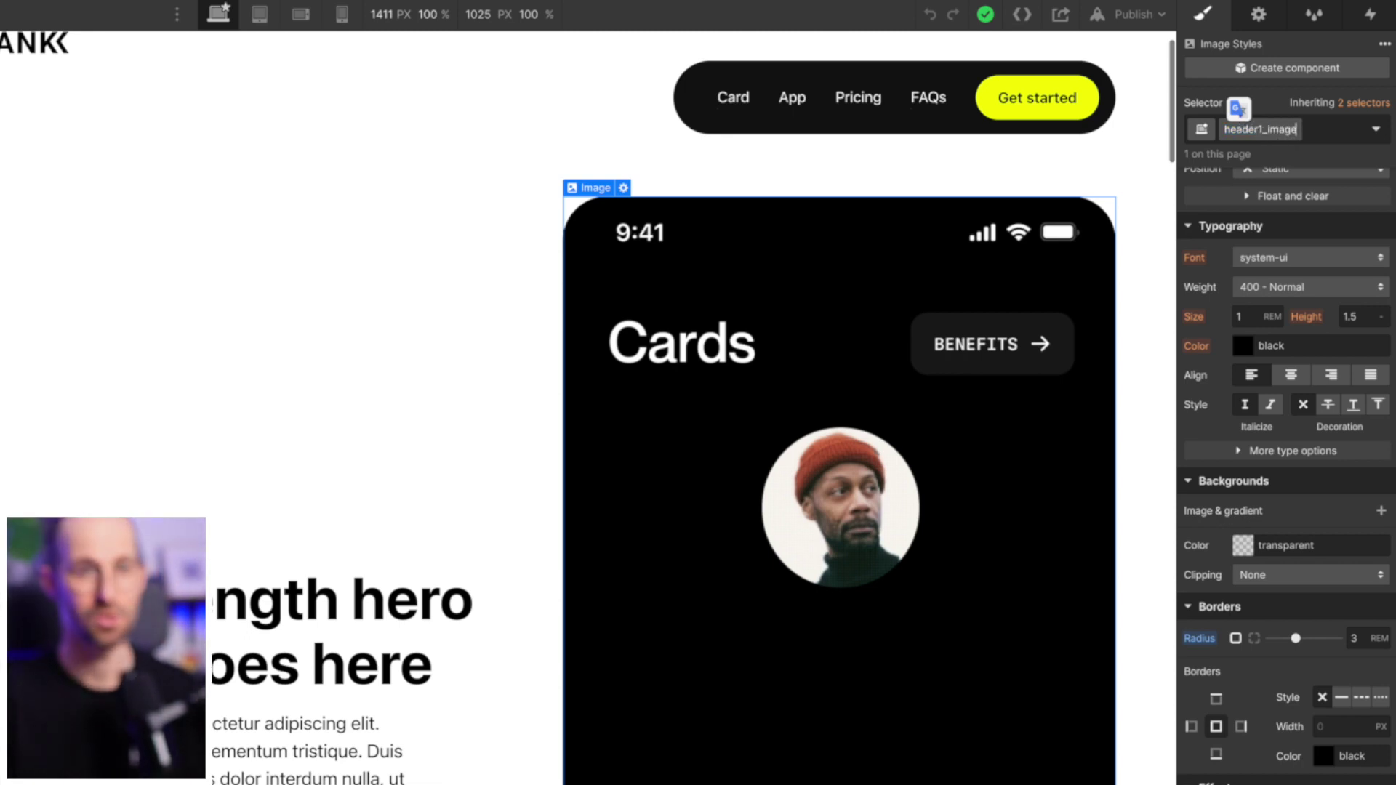
pyautogui.press('Return')
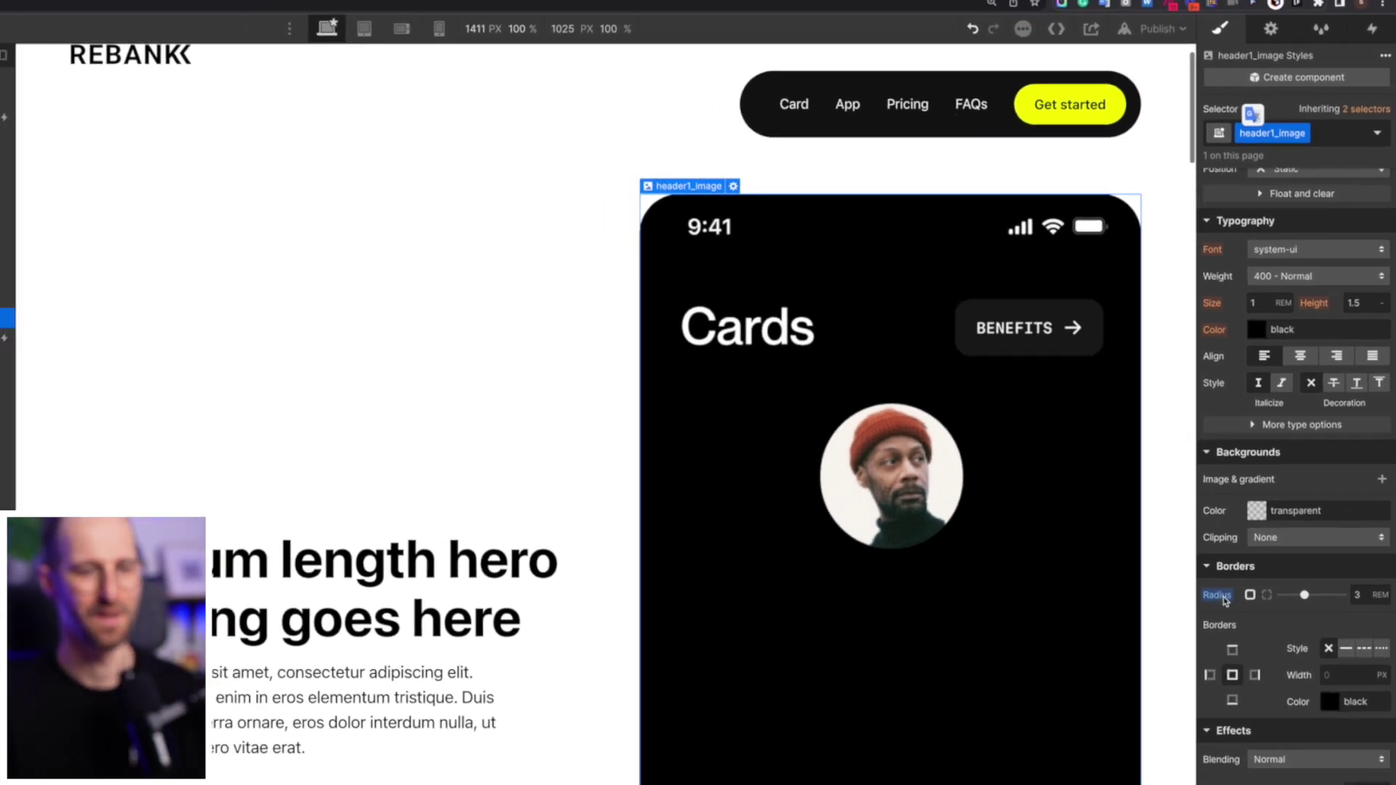
pyautogui.keyDown('alt'); pyautogui.click(1224, 598); pyautogui.keyUp('alt')
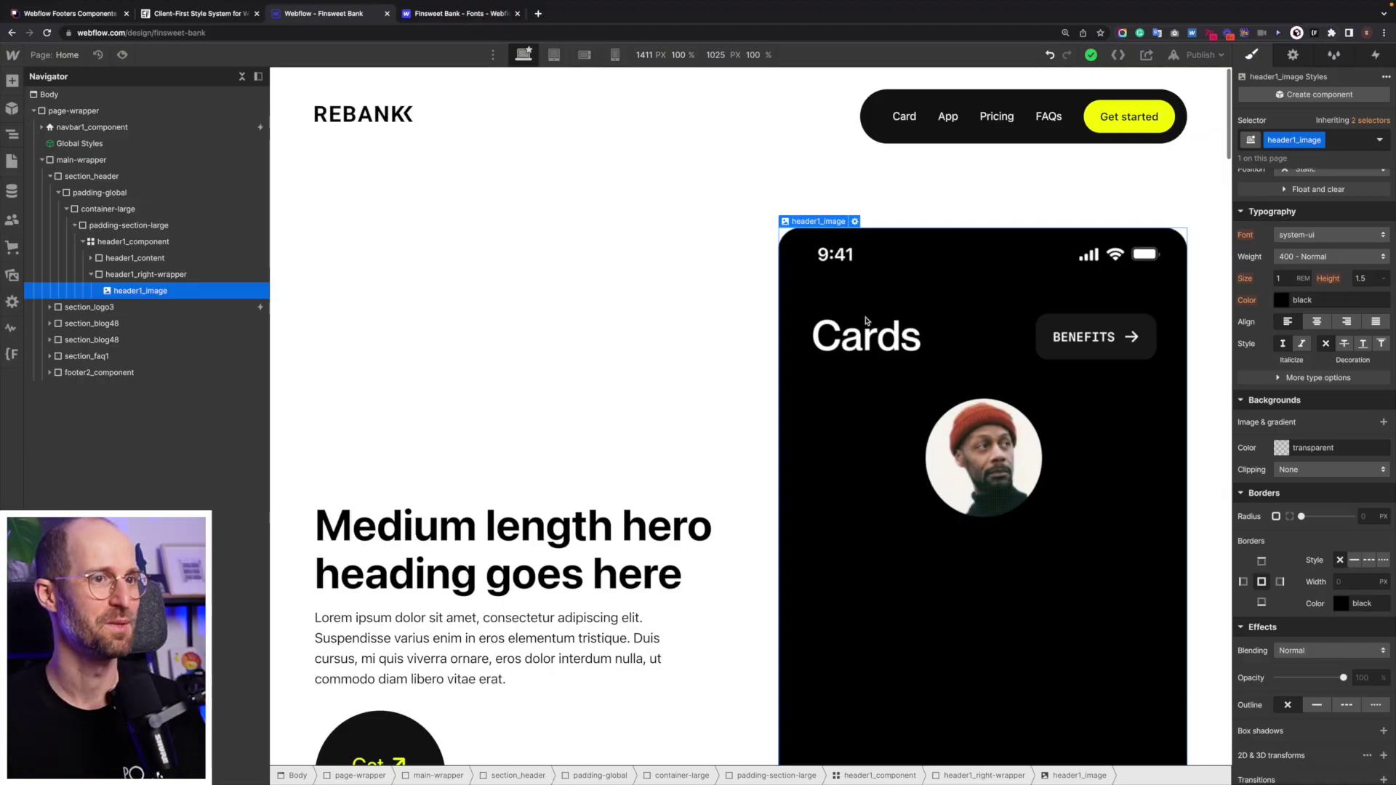
# Inspect the horizontal header_cta-line element extending from the Get Ready button across the hero.
pyautogui.scroll(-2, 867, 311)
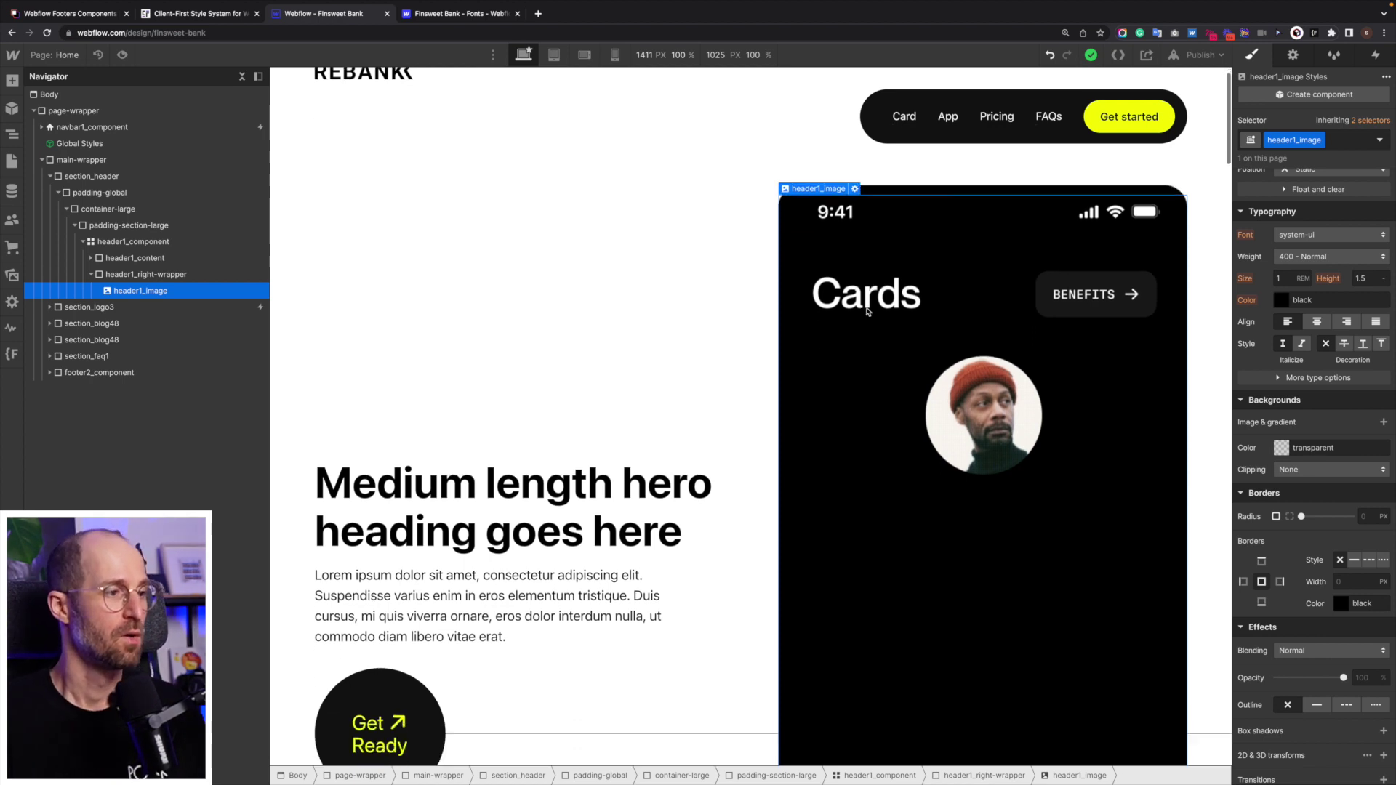
pyautogui.click(571, 500)
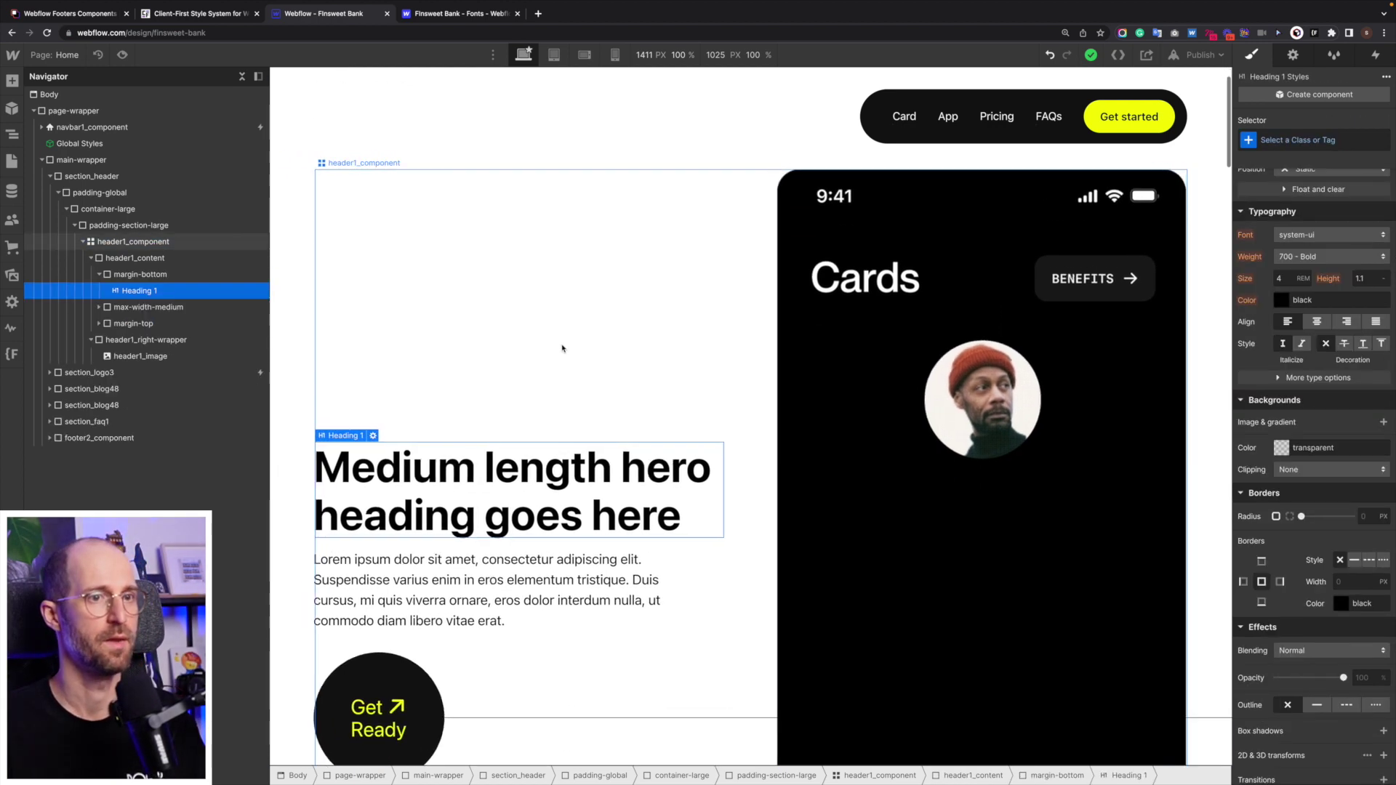
pyautogui.scroll(-2, 545, 496)
pyautogui.scroll(-2, 545, 496)
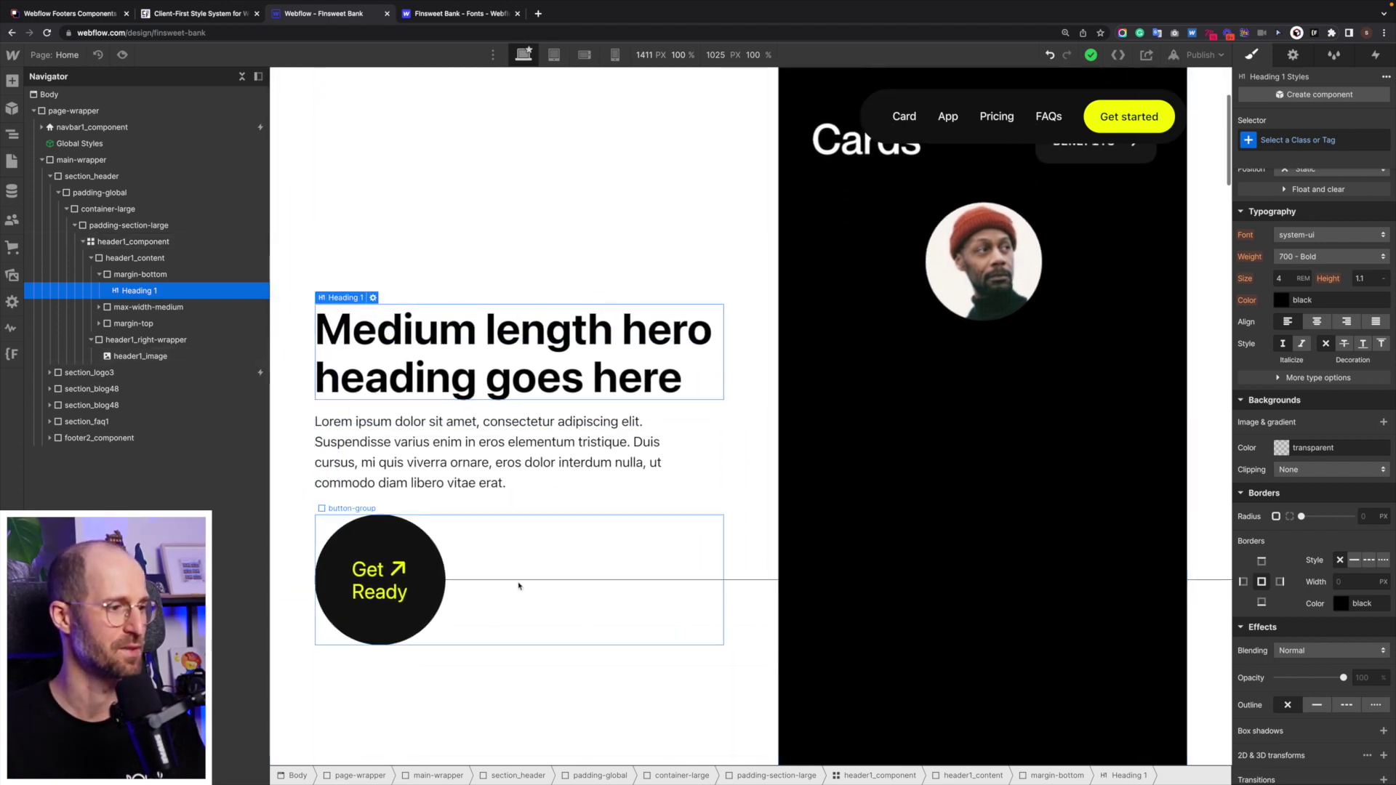
pyautogui.click(746, 582)
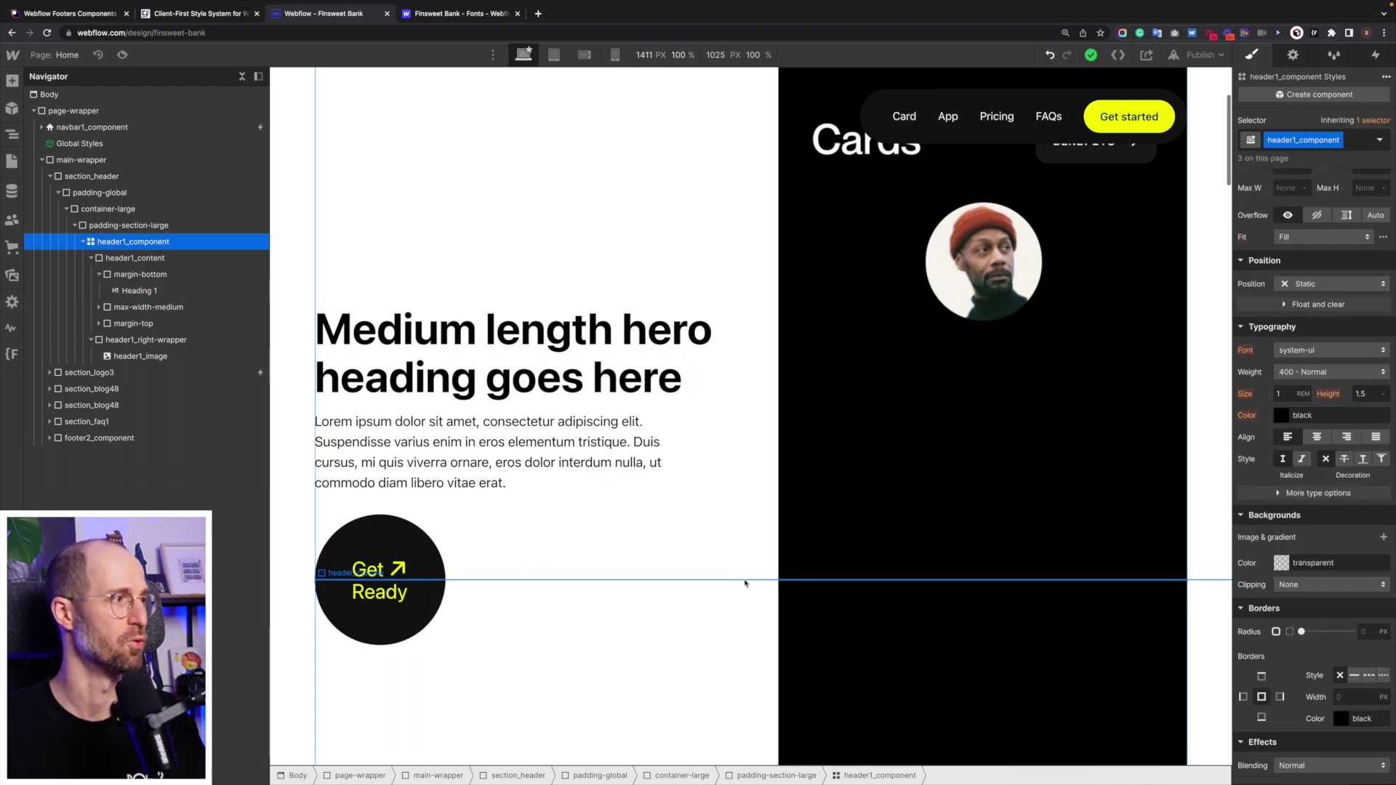
pyautogui.click(745, 582)
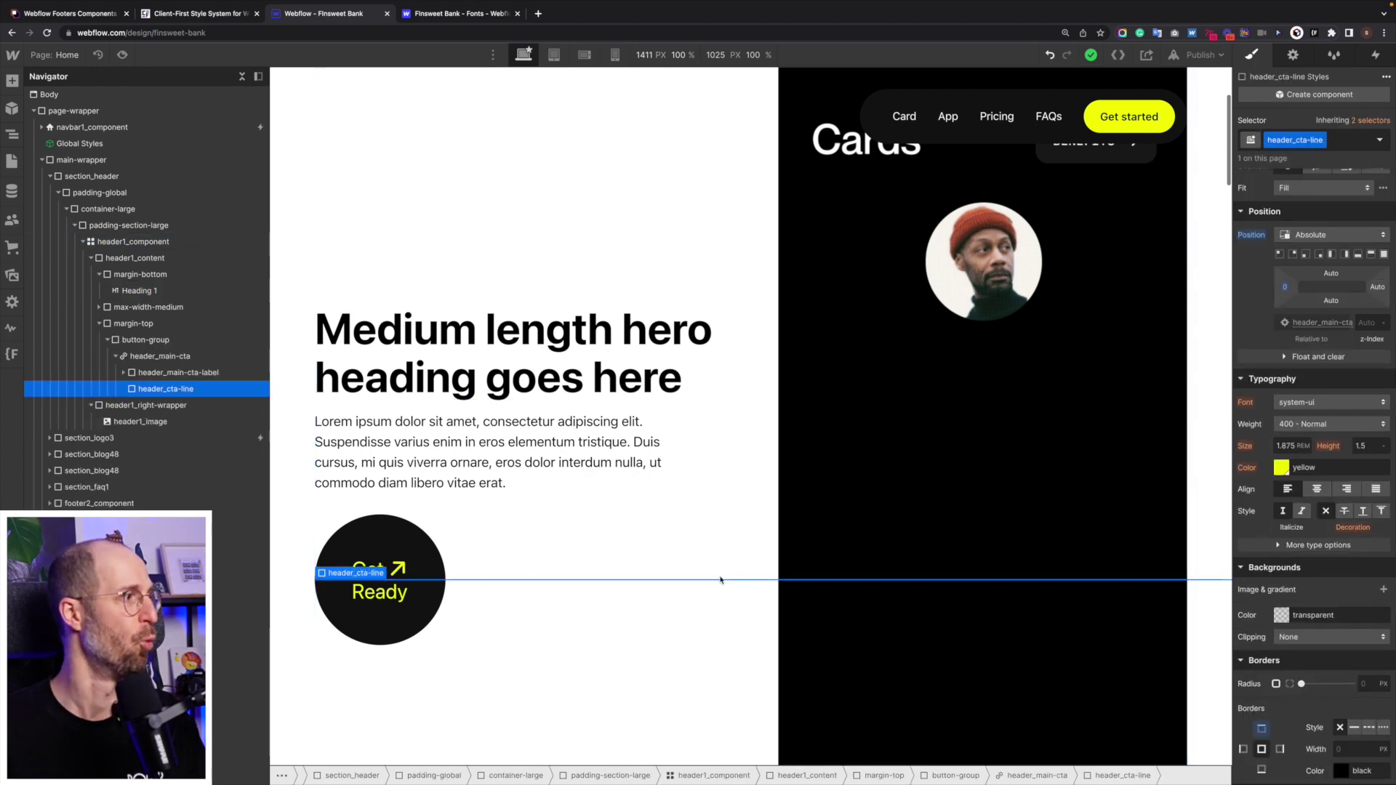
# Set the overflow of section_header to hidden and check the hero's CTA line.
pyautogui.click(82, 160)
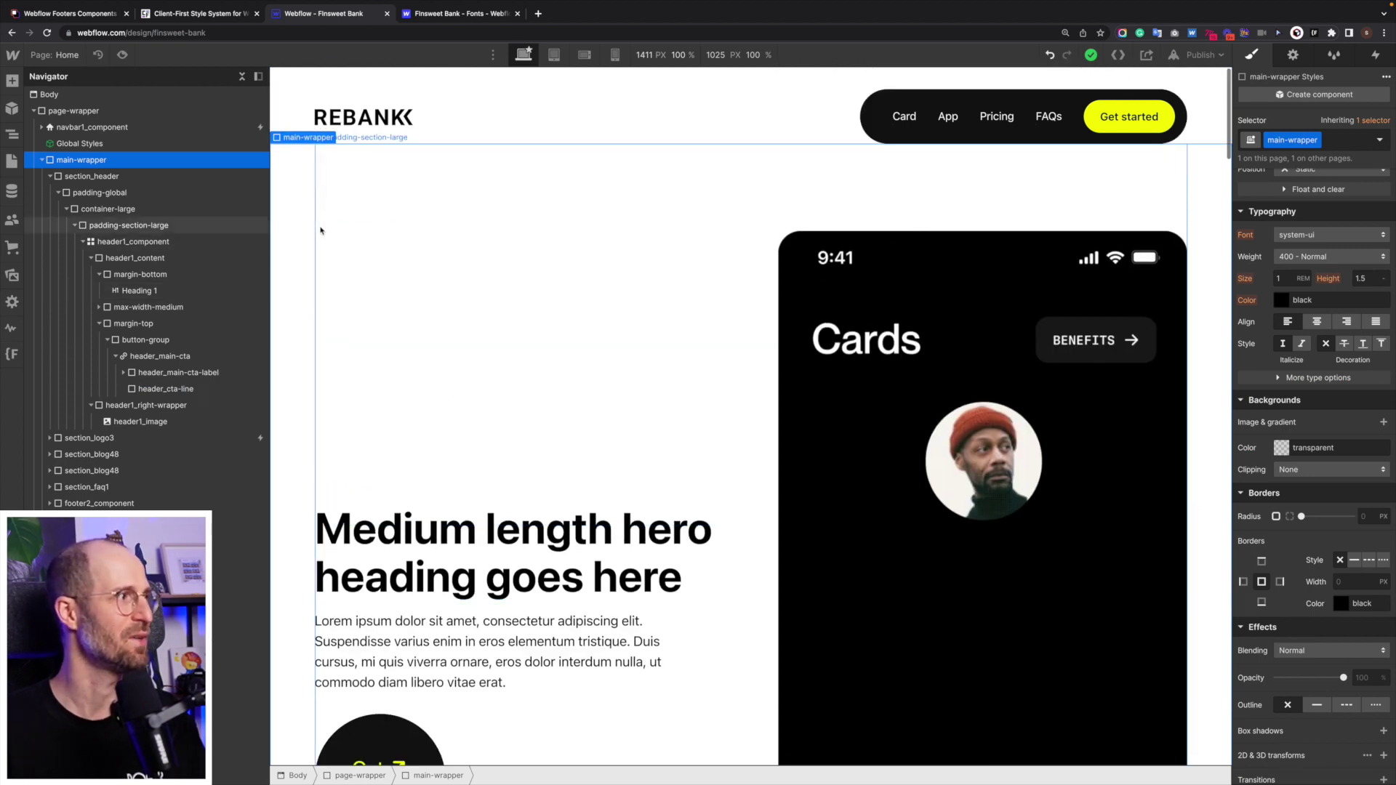
pyautogui.click(54, 176)
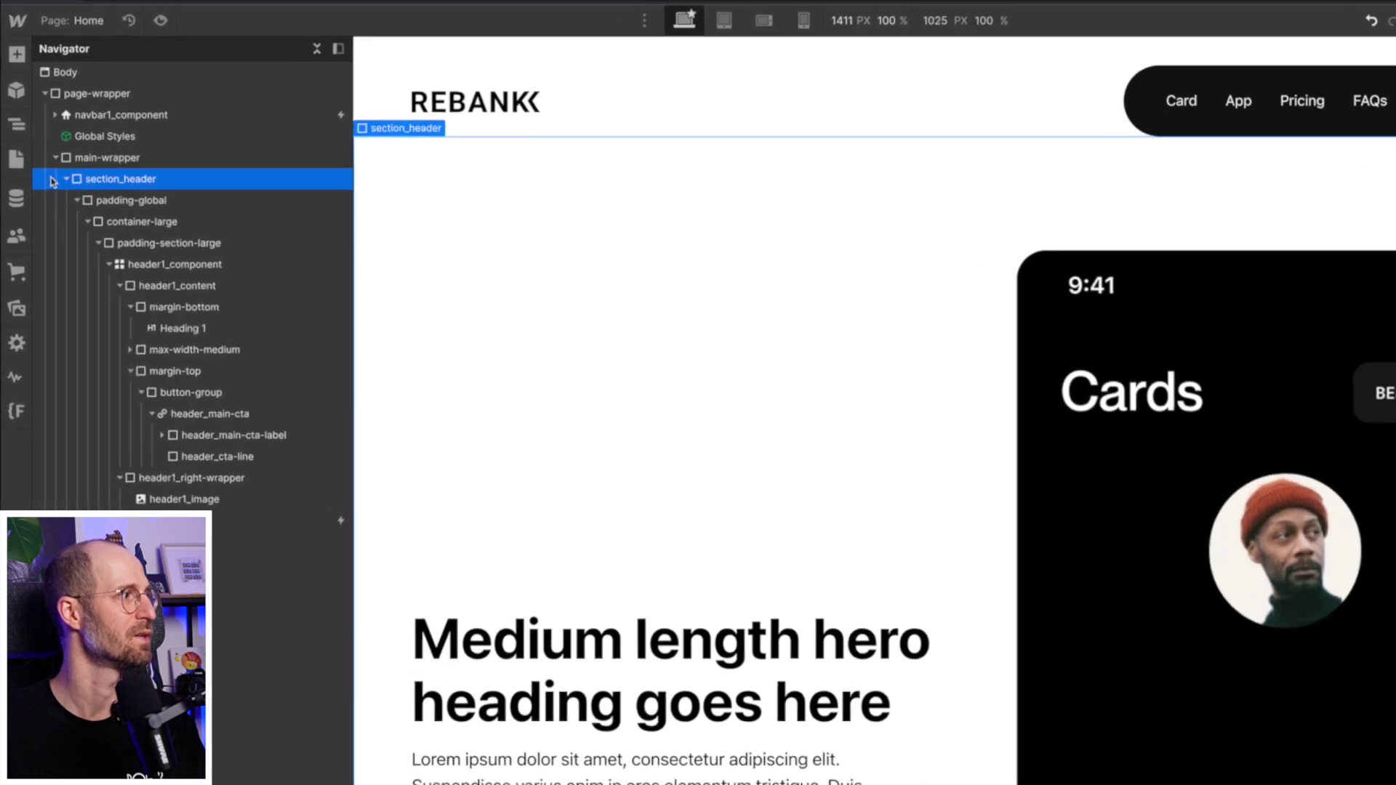
pyautogui.click(70, 179)
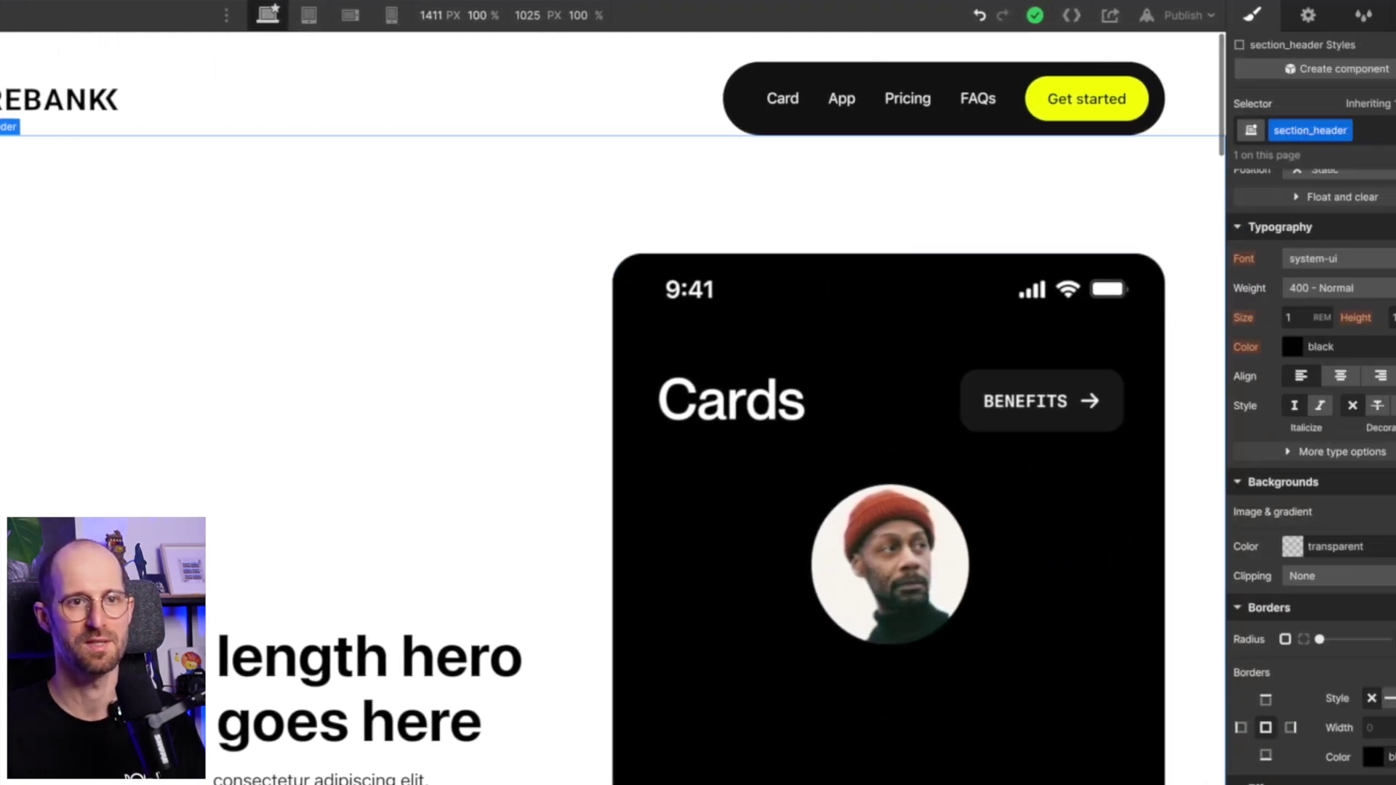
pyautogui.scroll(6, 1354, 422)
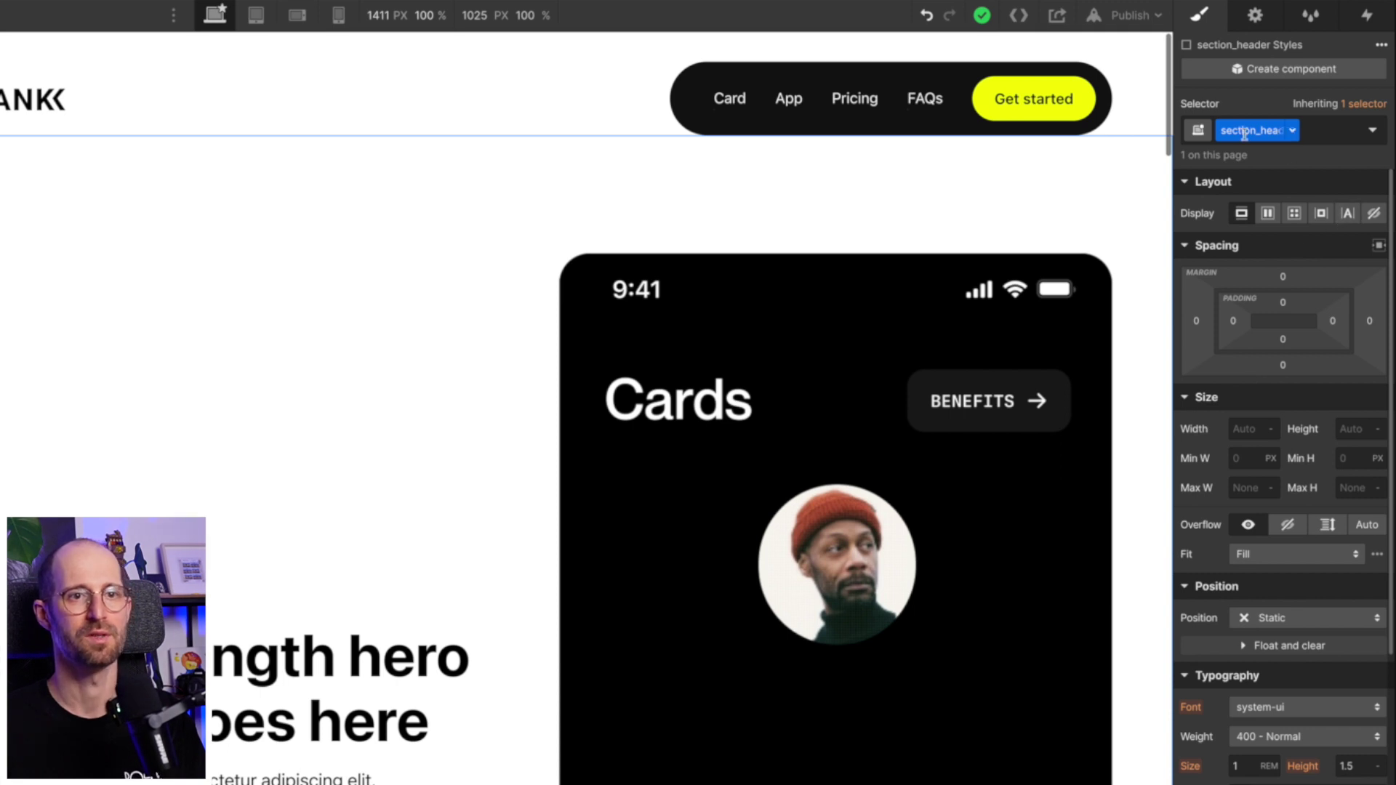
pyautogui.click(1287, 526)
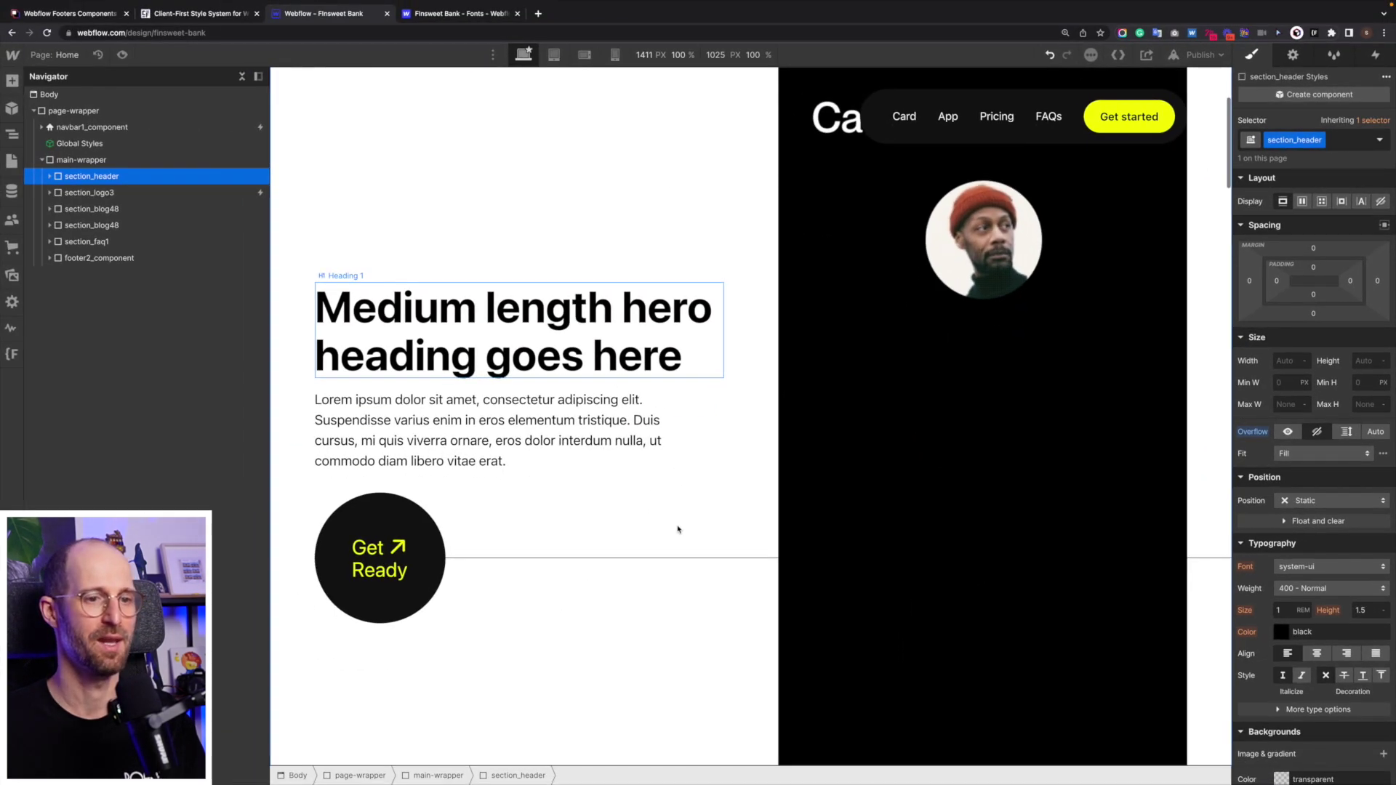
pyautogui.scroll(-2, 456, 641)
pyautogui.scroll(-2, 676, 530)
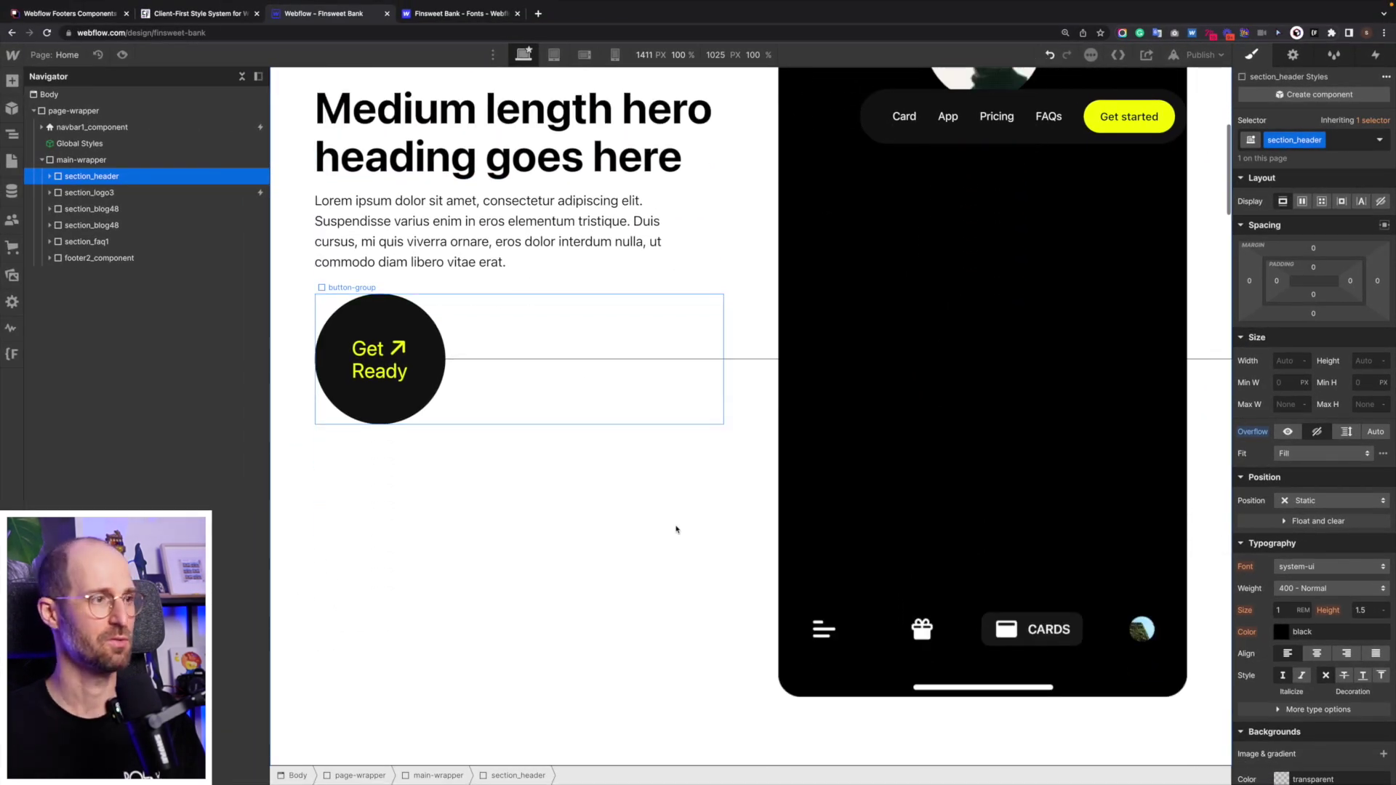
# Add a Div Block inside the header1_component grid, after header1_right-wrapper.
pyautogui.scroll(6, 676, 530)
pyautogui.click(828, 385)
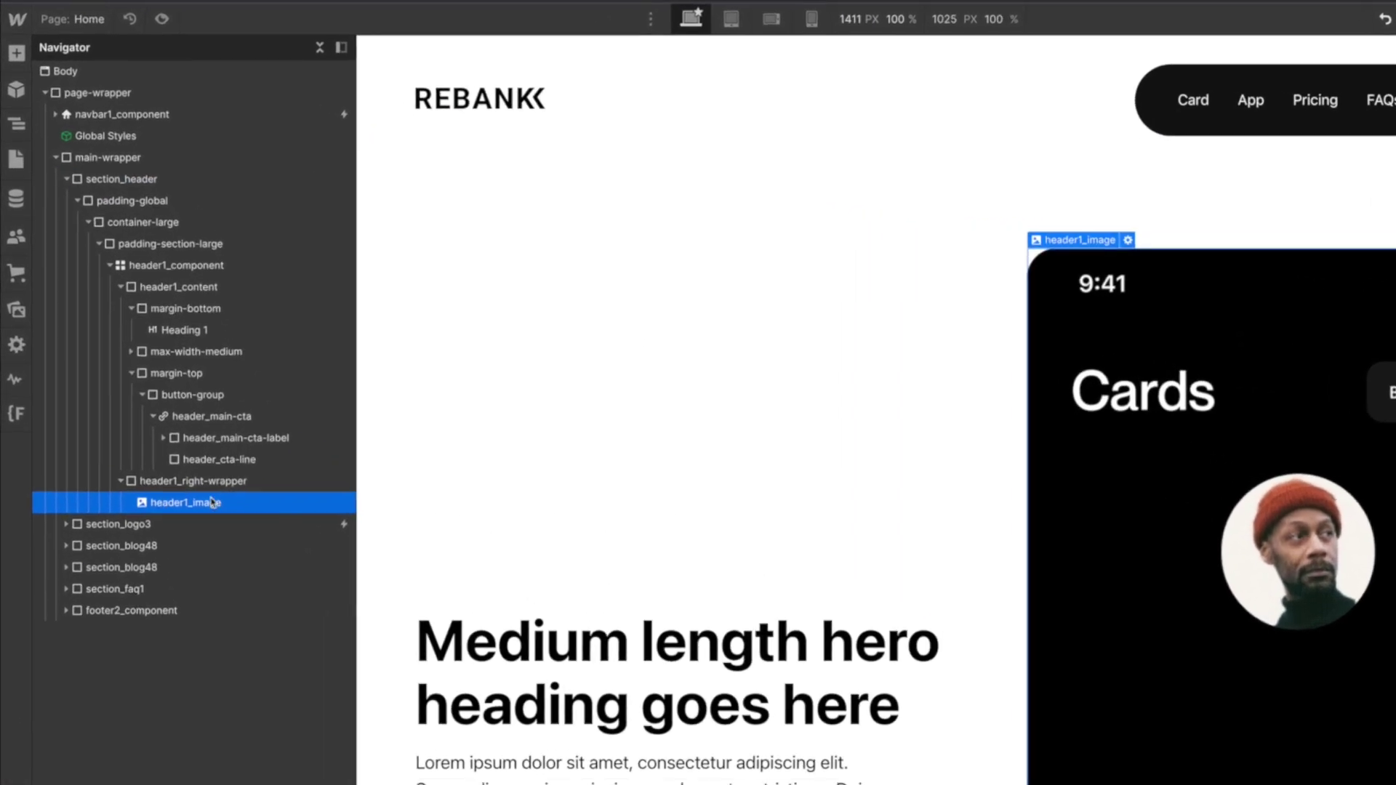
pyautogui.click(243, 489)
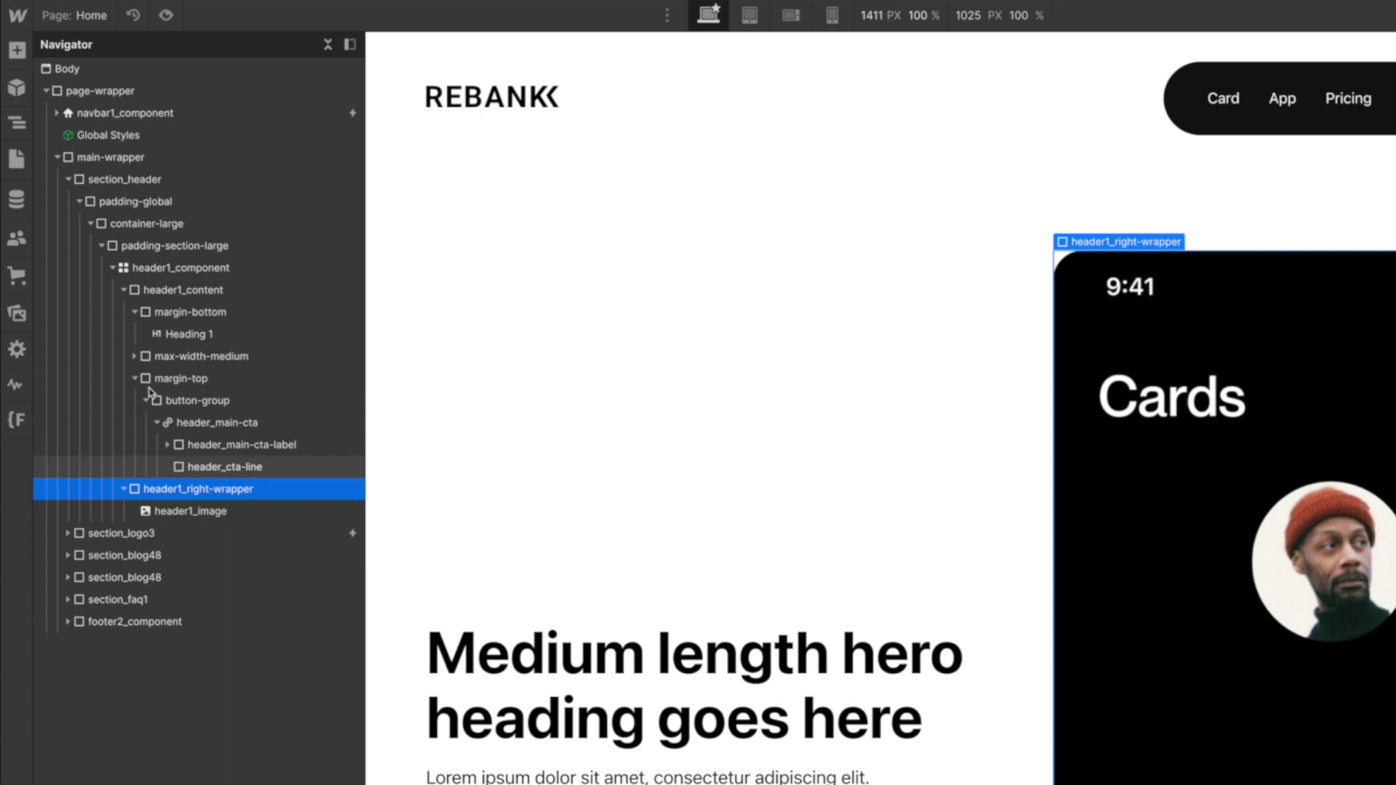
pyautogui.click(124, 290)
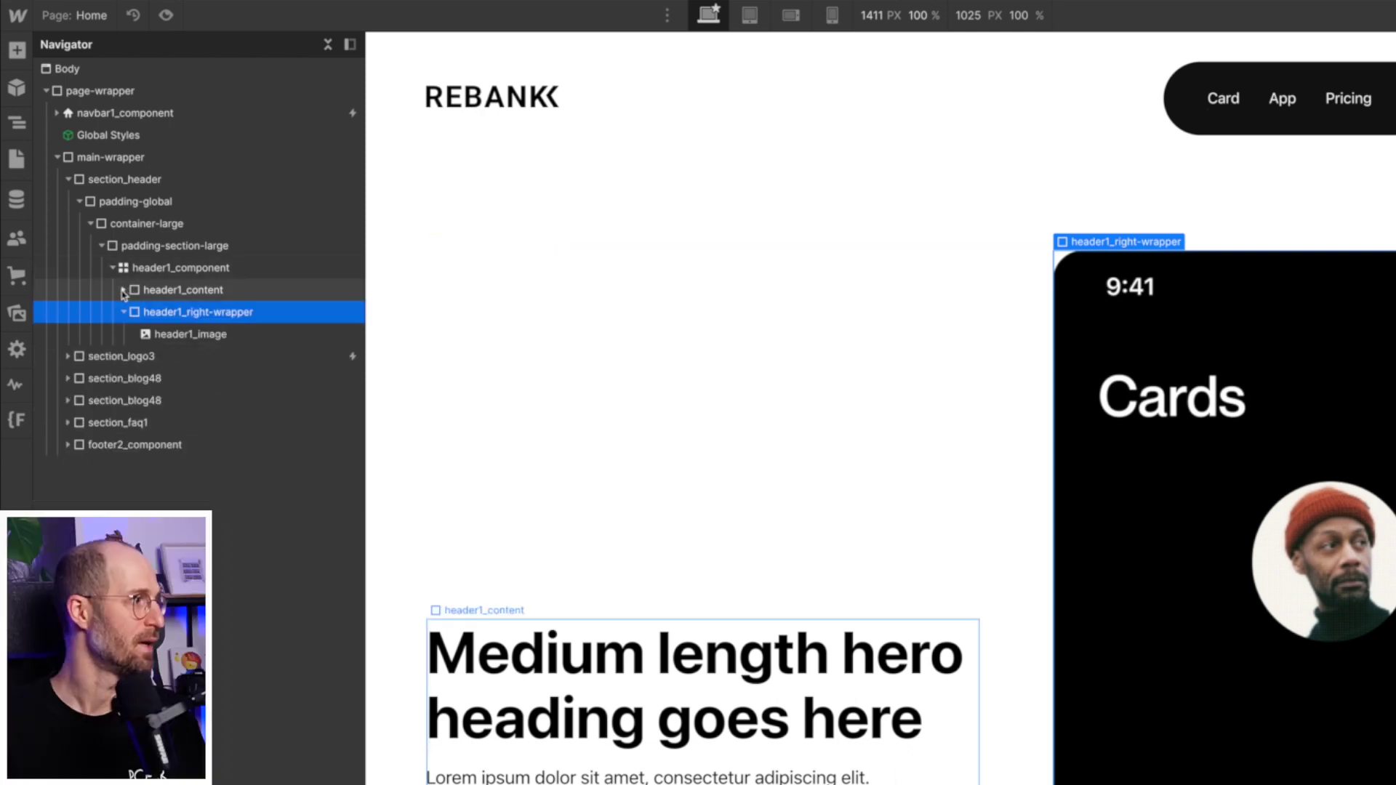
pyautogui.click(152, 272)
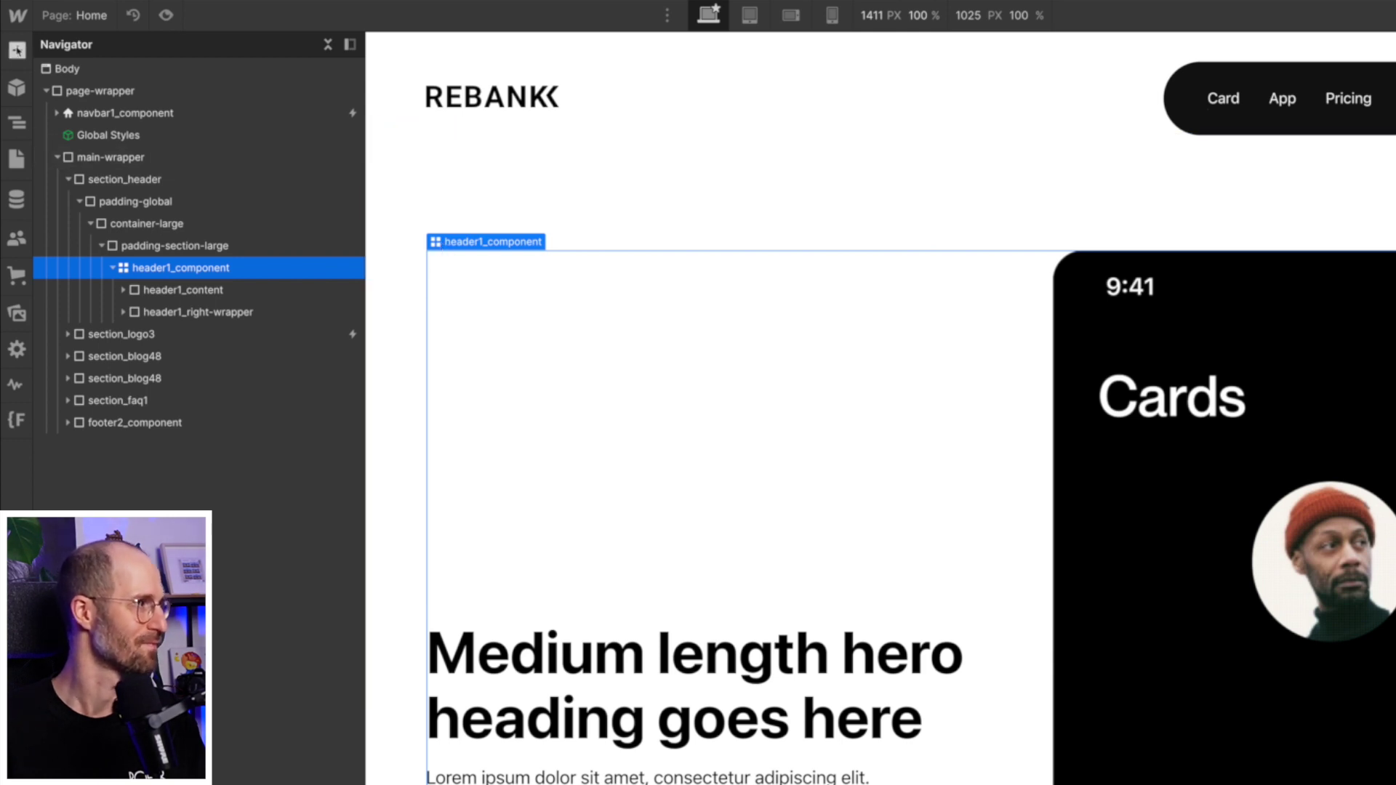
pyautogui.click(17, 49)
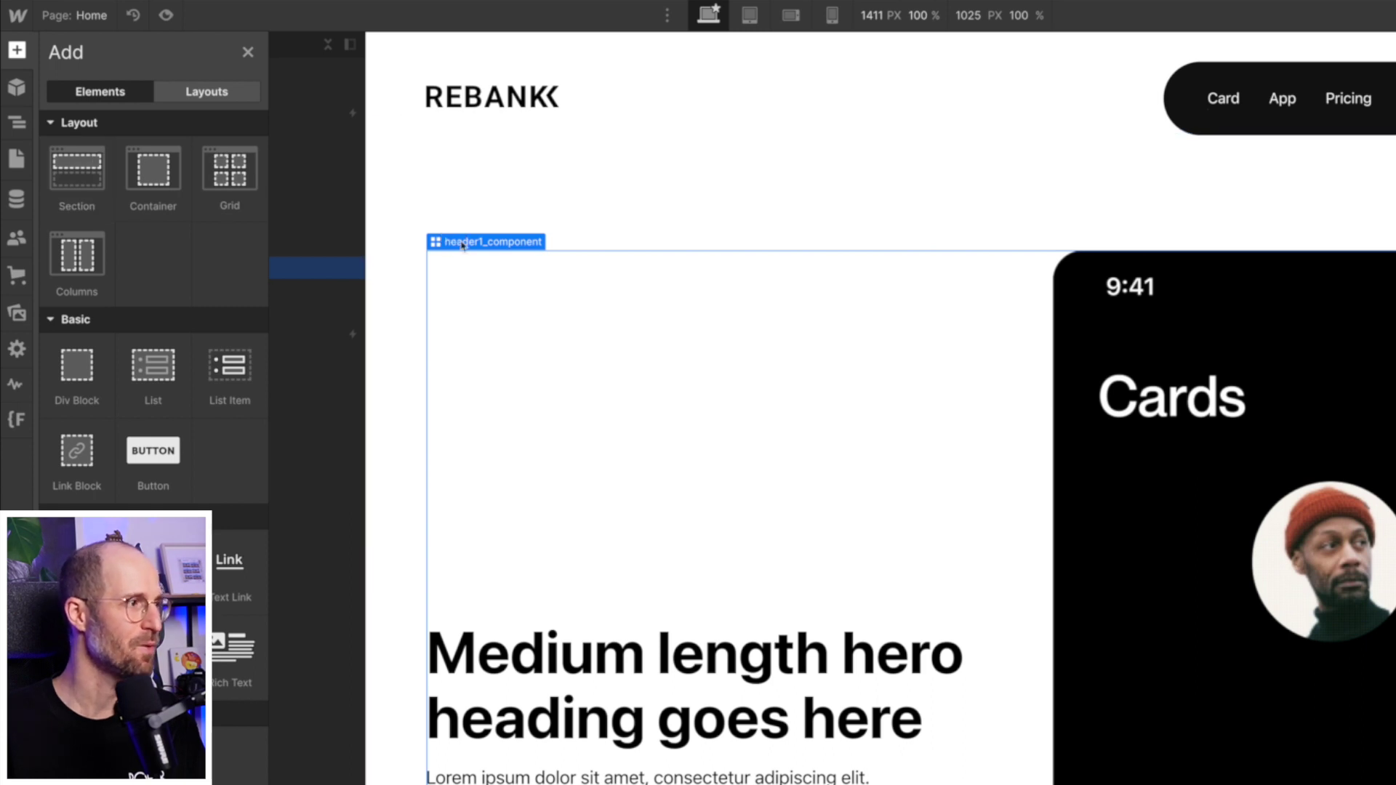
pyautogui.click(501, 282)
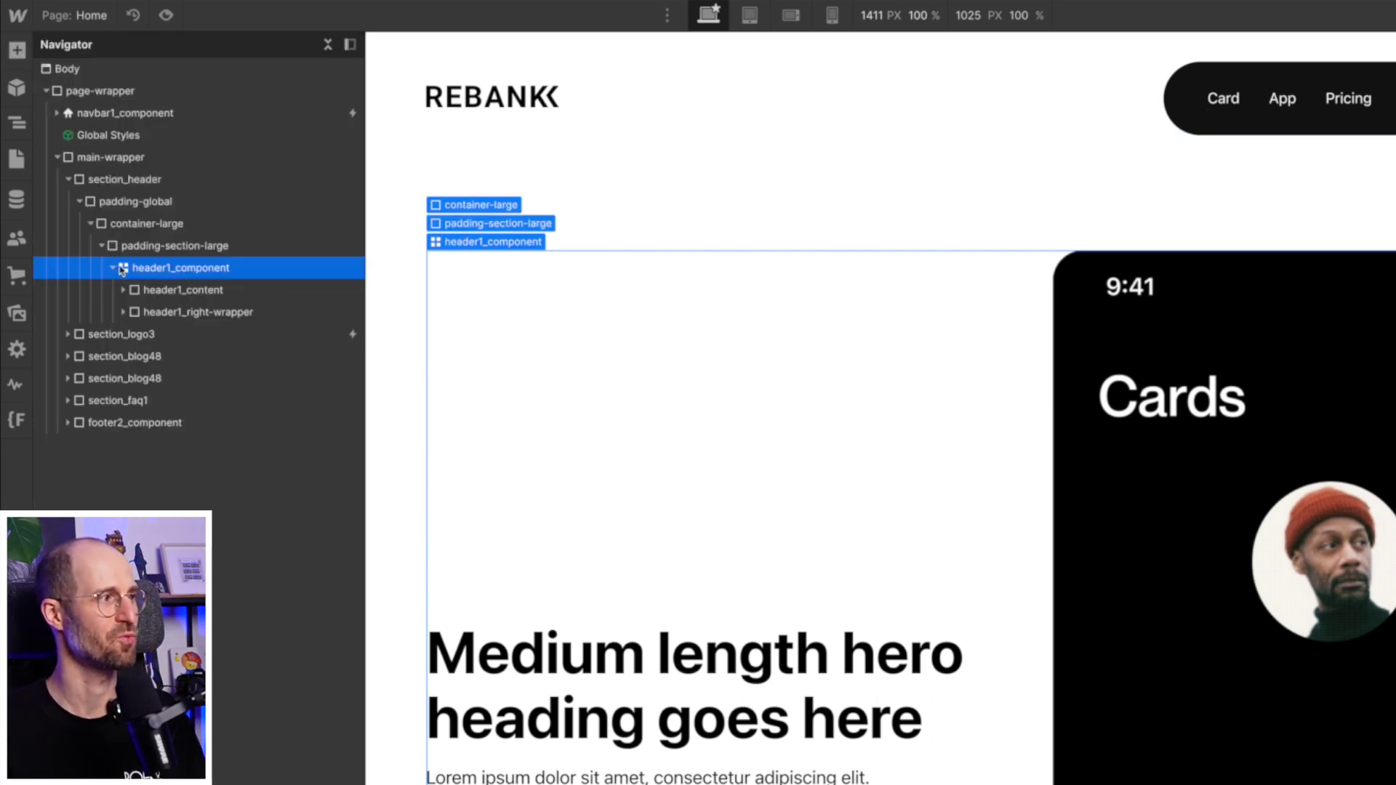
pyautogui.press('super+e')
pyautogui.write('div')
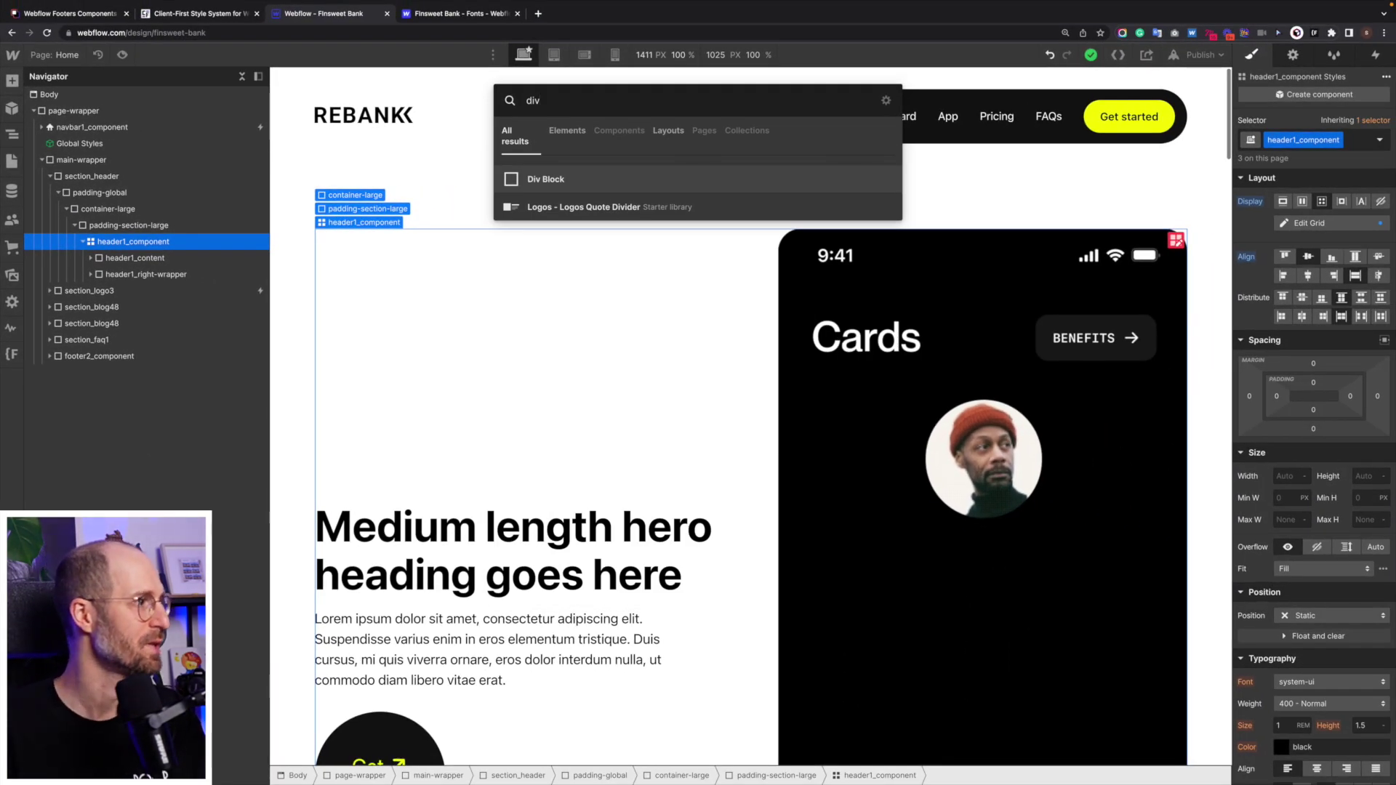
pyautogui.press('Return')
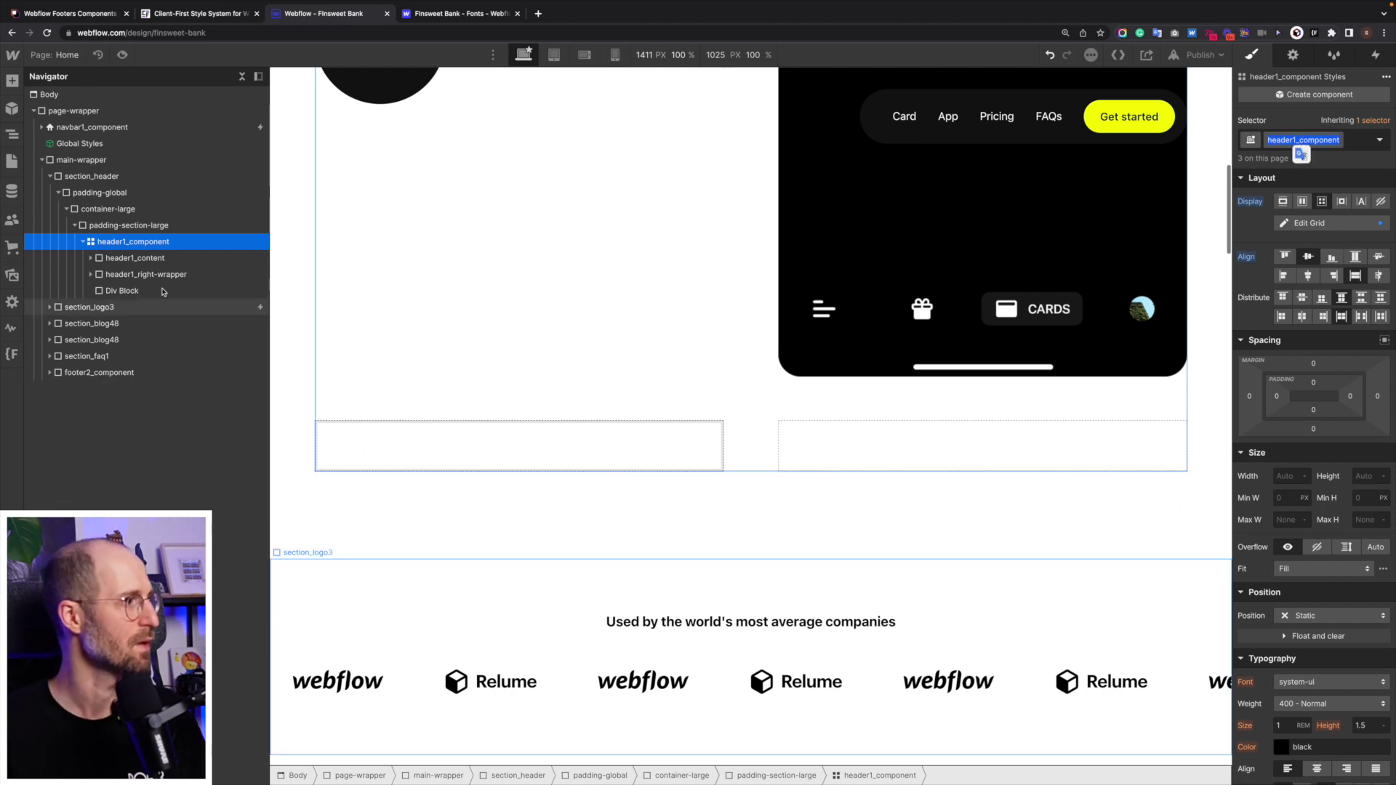
# Assign the existing class header1_component to the new Div Block.
pyautogui.click(124, 289)
pyautogui.press('super+Return')
pyautogui.write('header1_component')
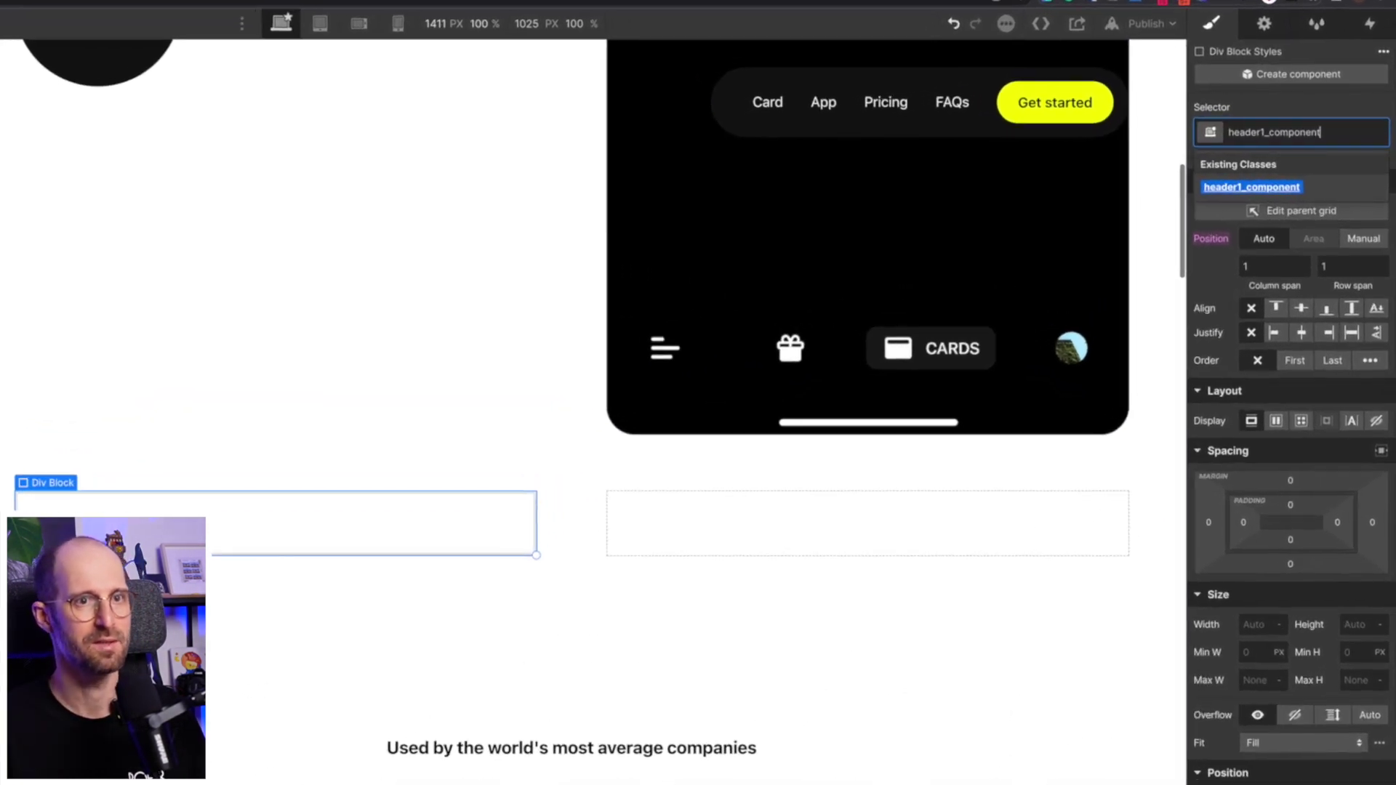
pyautogui.press('Return')
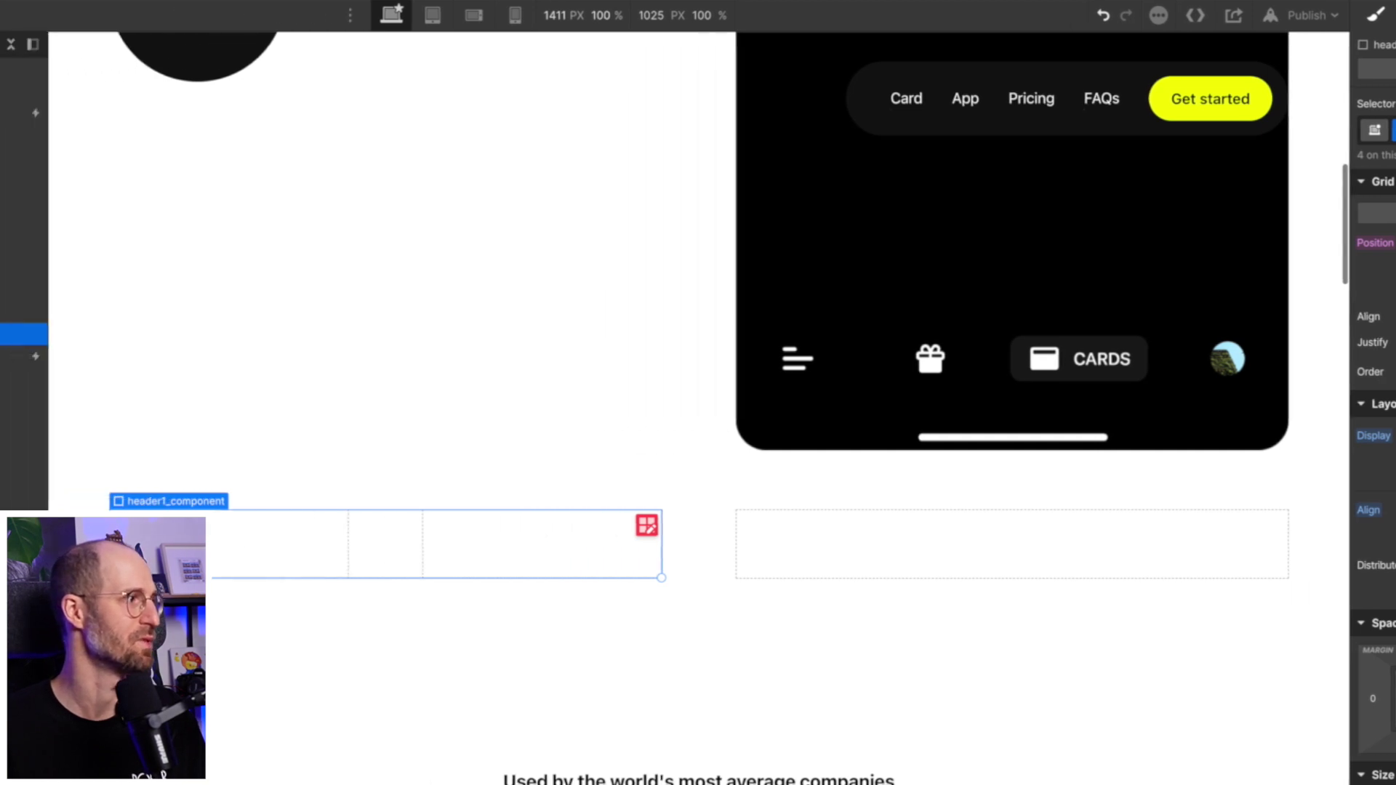
# Move header1_content and header1_right-wrapper into the new header1_component div.
pyautogui.moveTo(173, 329); pyautogui.dragTo(258, 334)
pyautogui.click(154, 314)
pyautogui.click(157, 334)
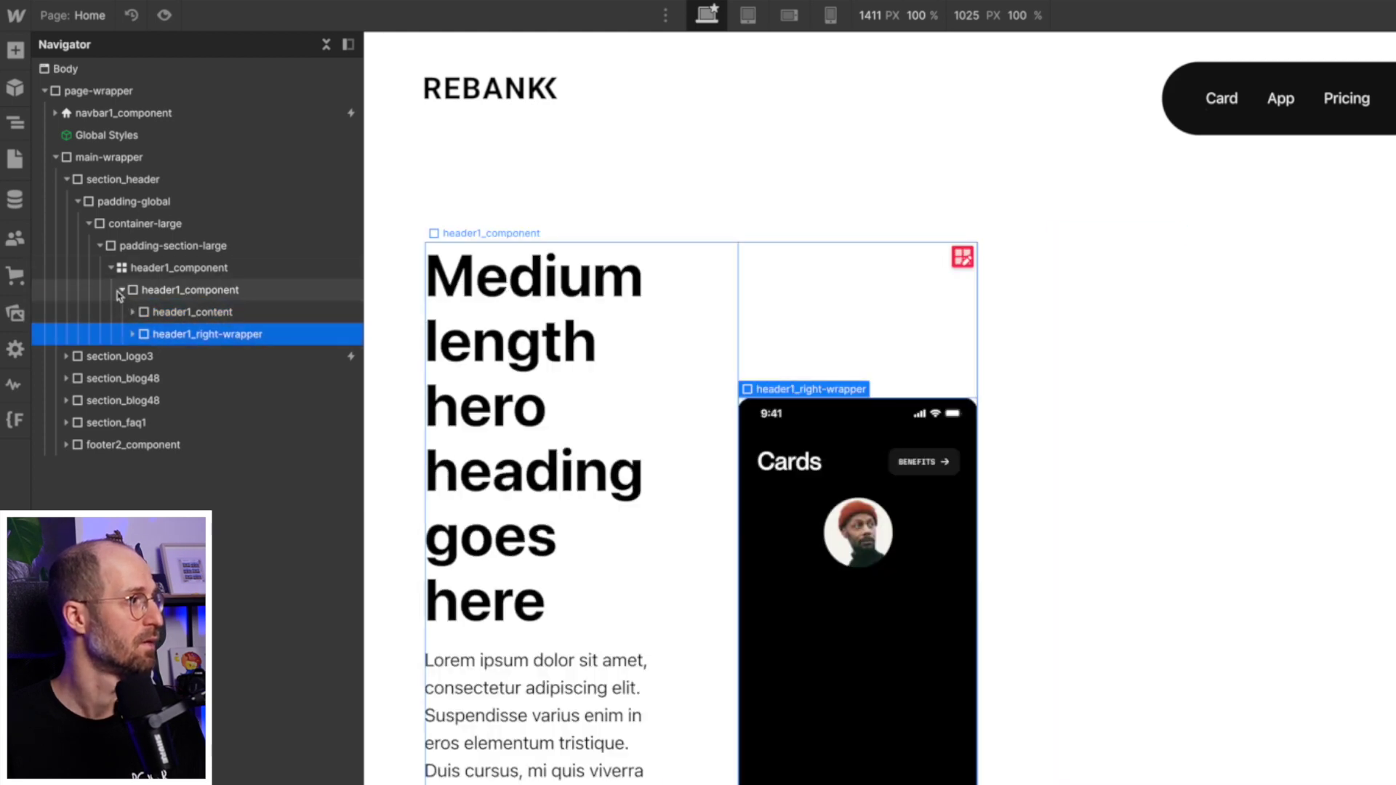
# Move the nested header1_component div out into padding-section-large and delete the old header1_component grid element.
pyautogui.click(122, 289)
pyautogui.click(195, 295)
pyautogui.moveTo(195, 294)
pyautogui.mouseDown()
pyautogui.moveTo(182, 269)
pyautogui.moveTo(182, 290)
pyautogui.mouseUp()
pyautogui.press('Delete')
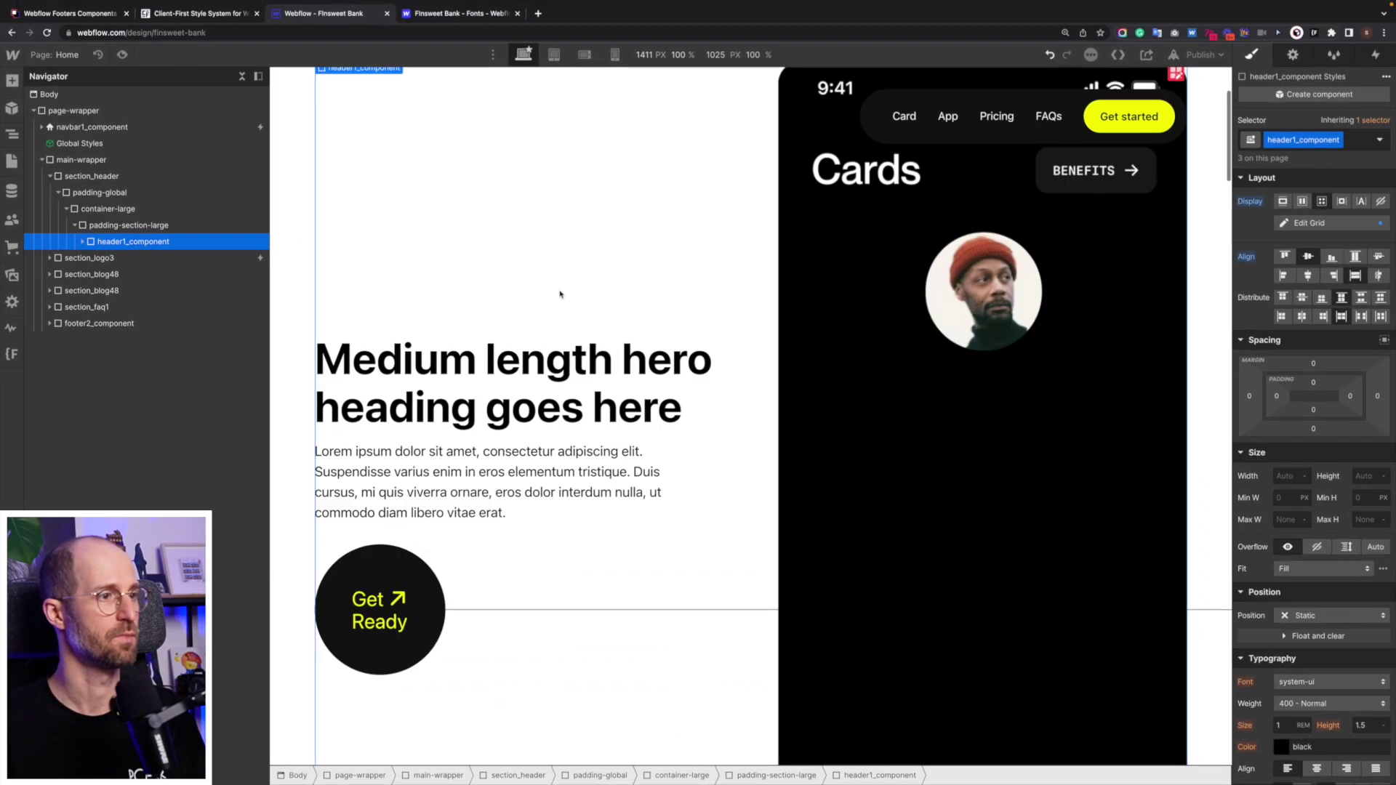
pyautogui.scroll(3, 560, 294)
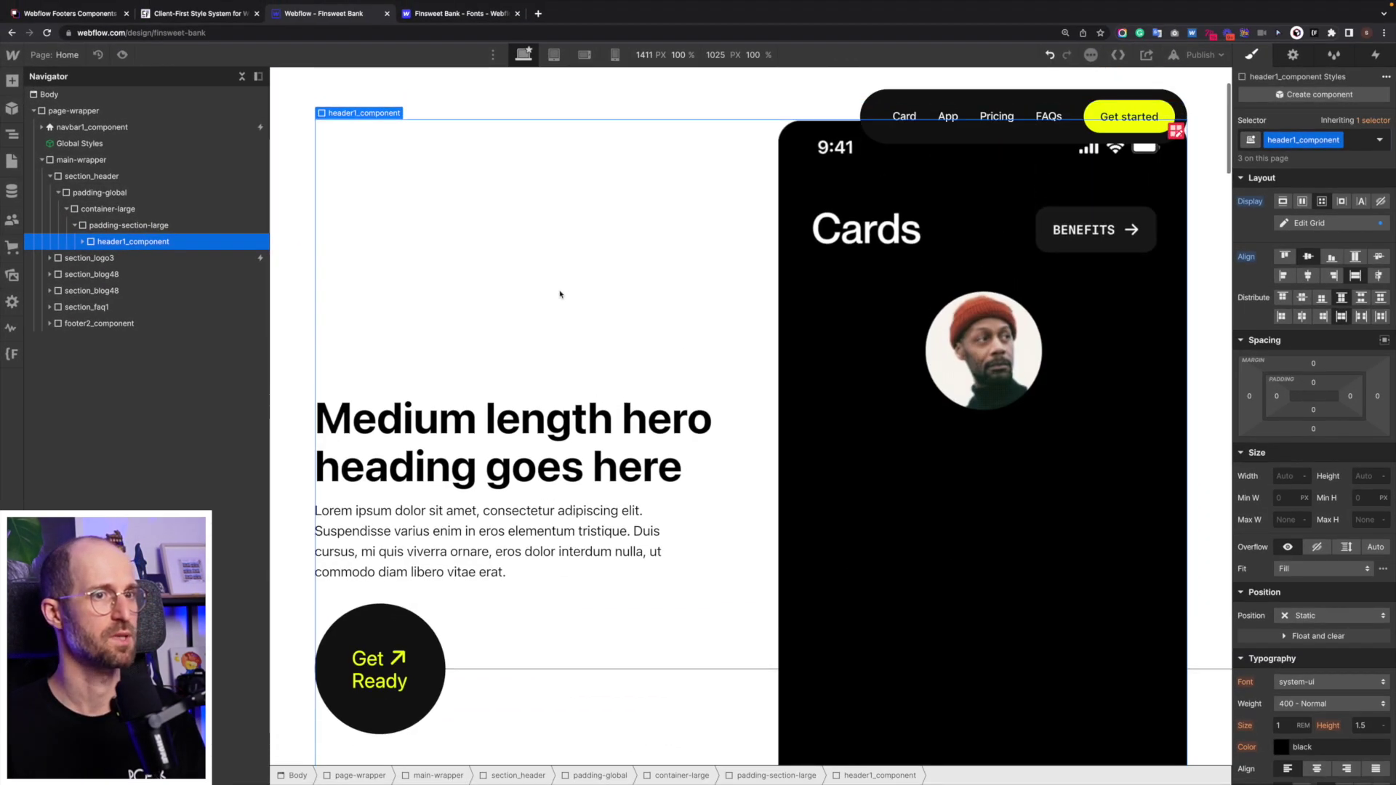
# Expand the header1_component element and open it in the Finsweet Client-first Folders view.
pyautogui.click(82, 243)
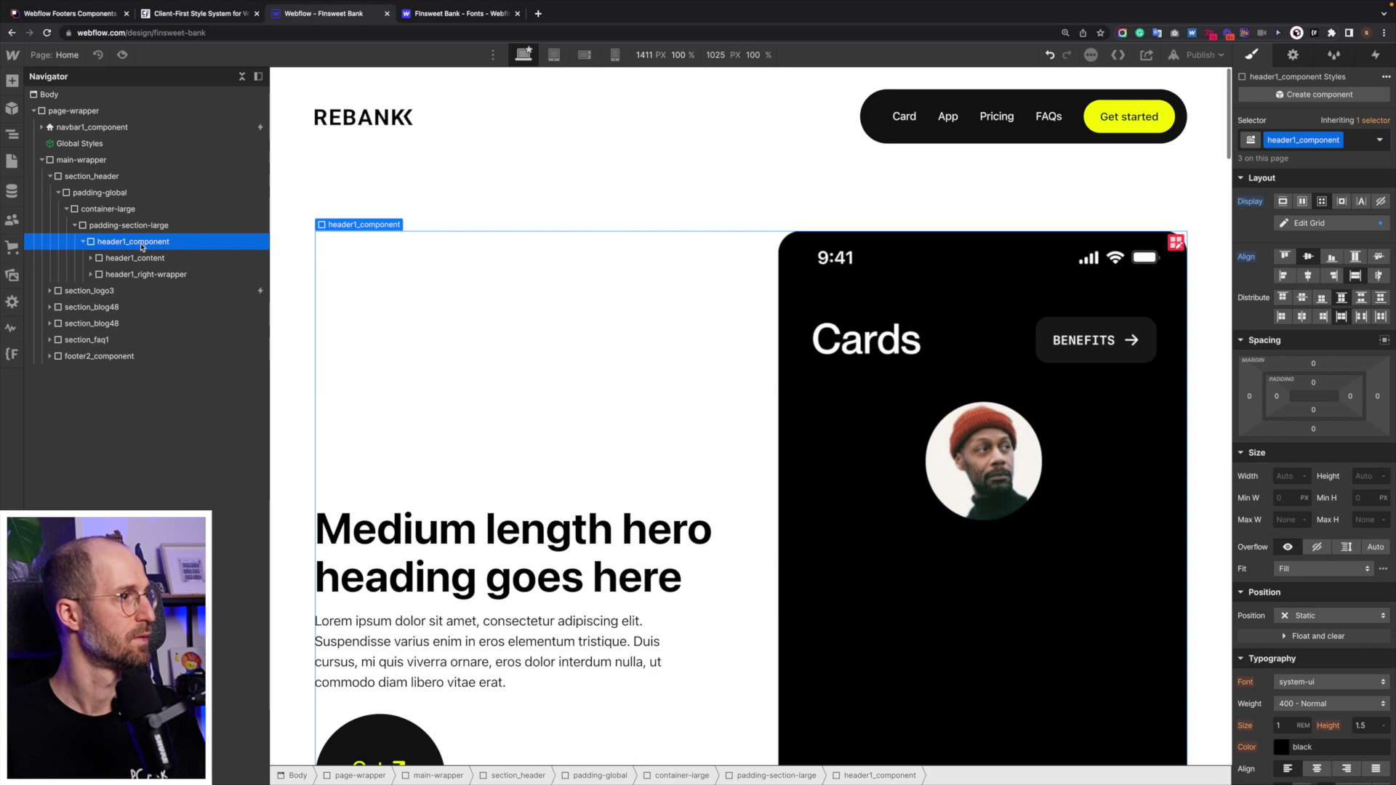
pyautogui.rightClick(349, 224)
pyautogui.moveTo(440, 508)
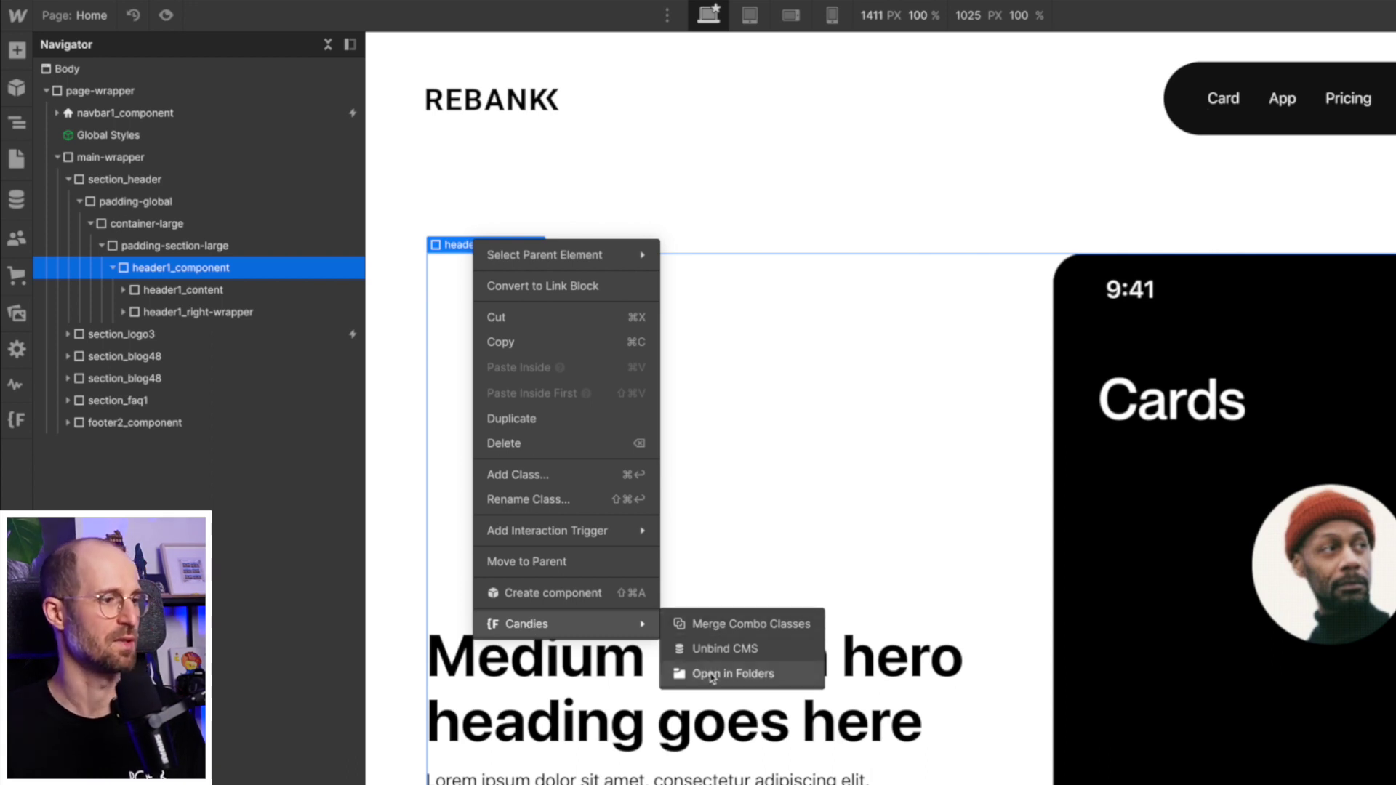
pyautogui.click(749, 678)
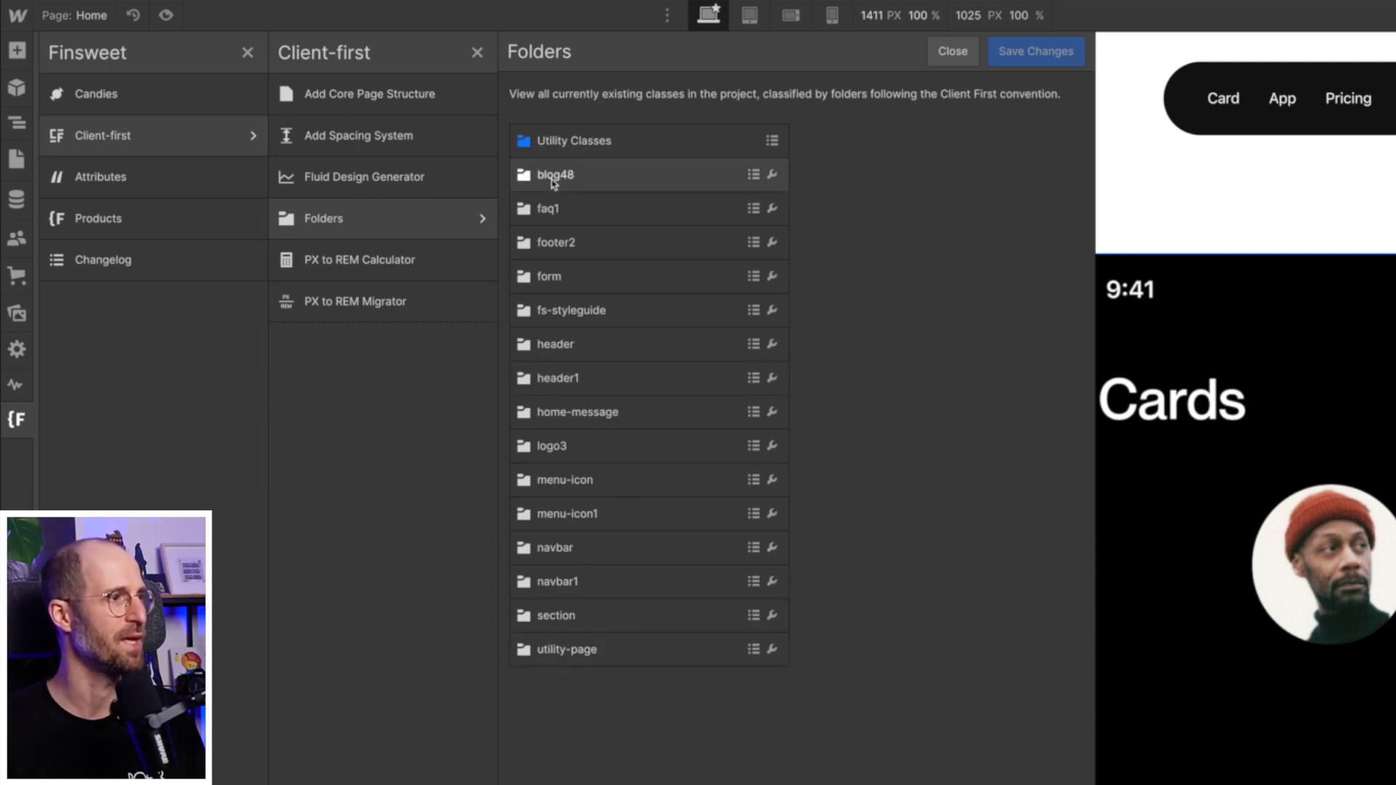
# Rename the blog48 class folder to section_welcome, checking the matching "Welcome to banking" section in the Figma design.
pyautogui.click(556, 176)
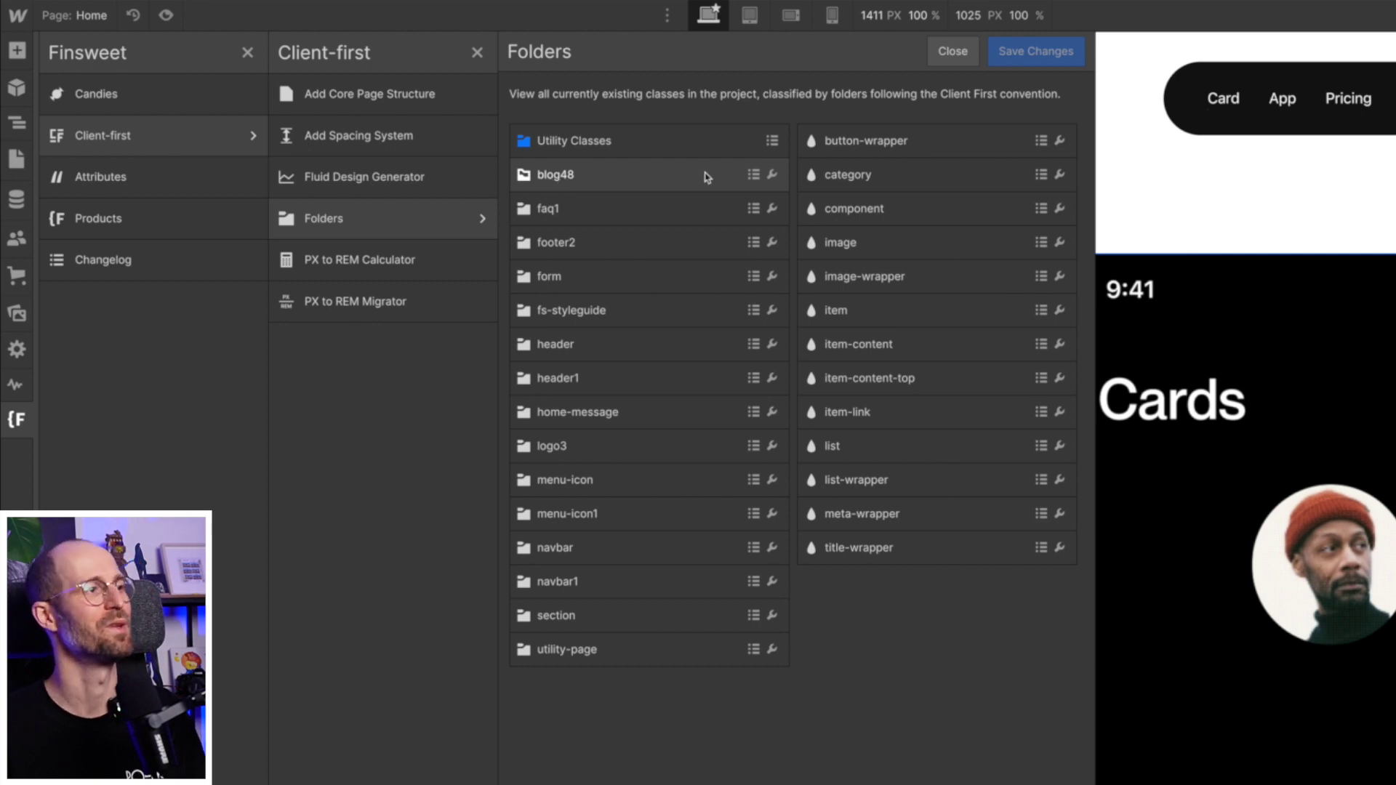
pyautogui.click(776, 176)
pyautogui.hotkey('ctrl', 'a')
pyautogui.write('se')
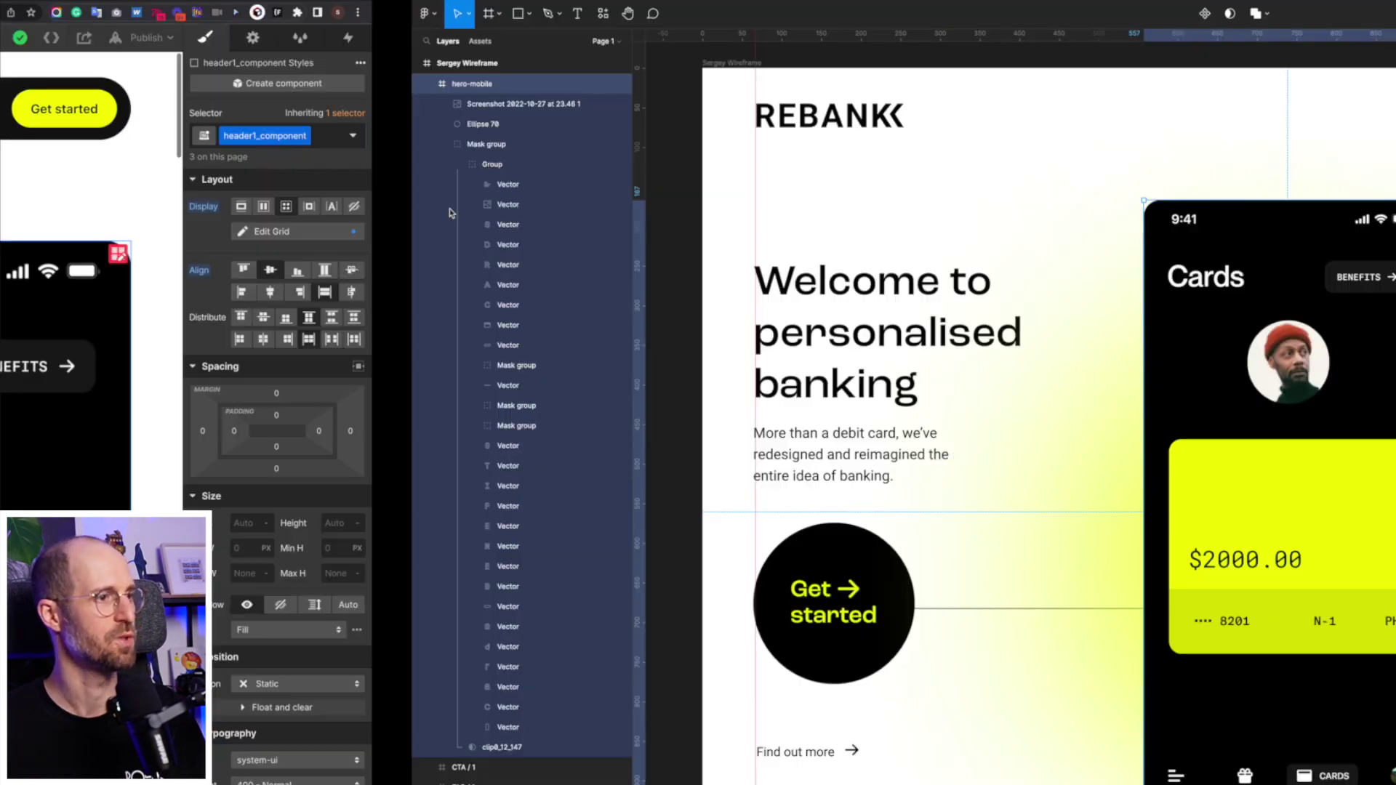
pyautogui.scroll(-10, 617, 384)
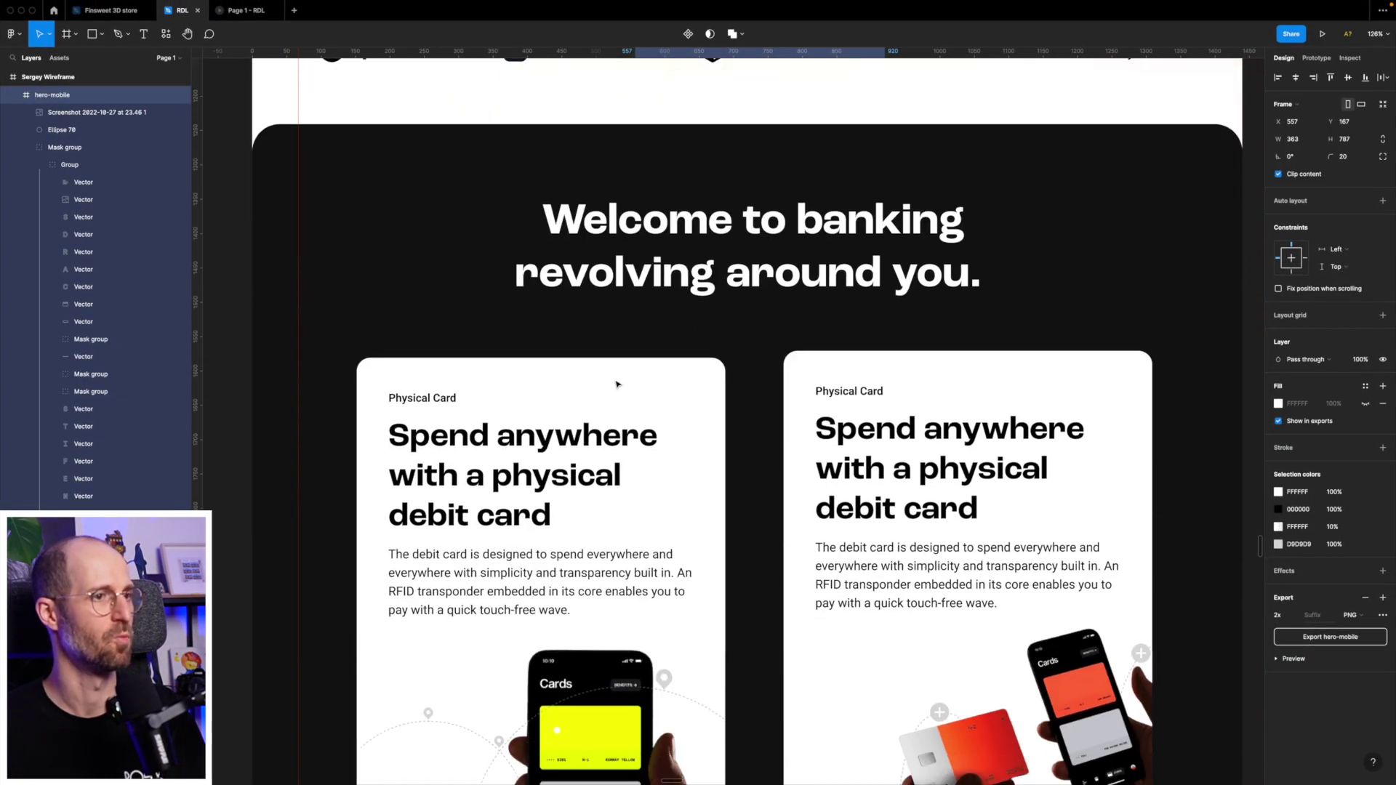
pyautogui.scroll(-3, 617, 384)
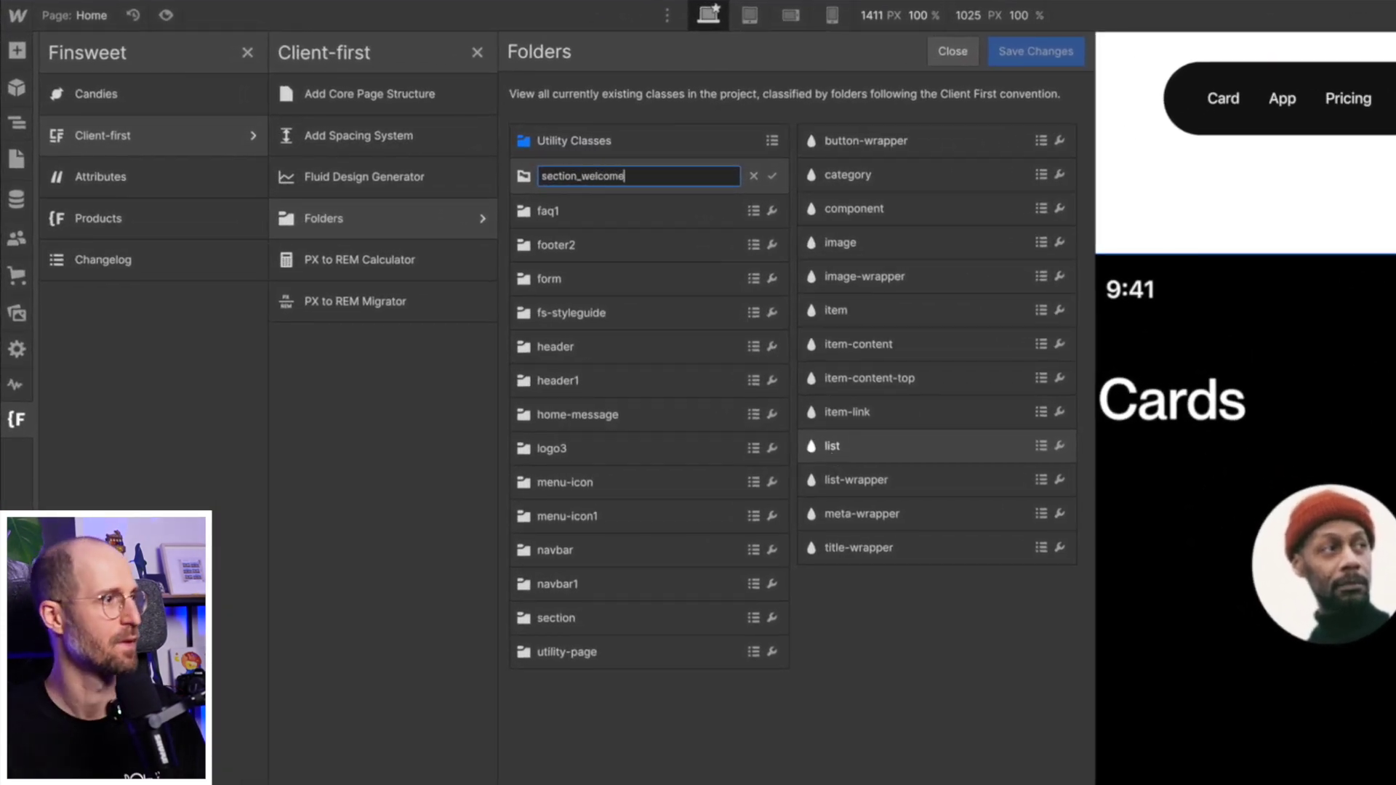
pyautogui.press('Return')
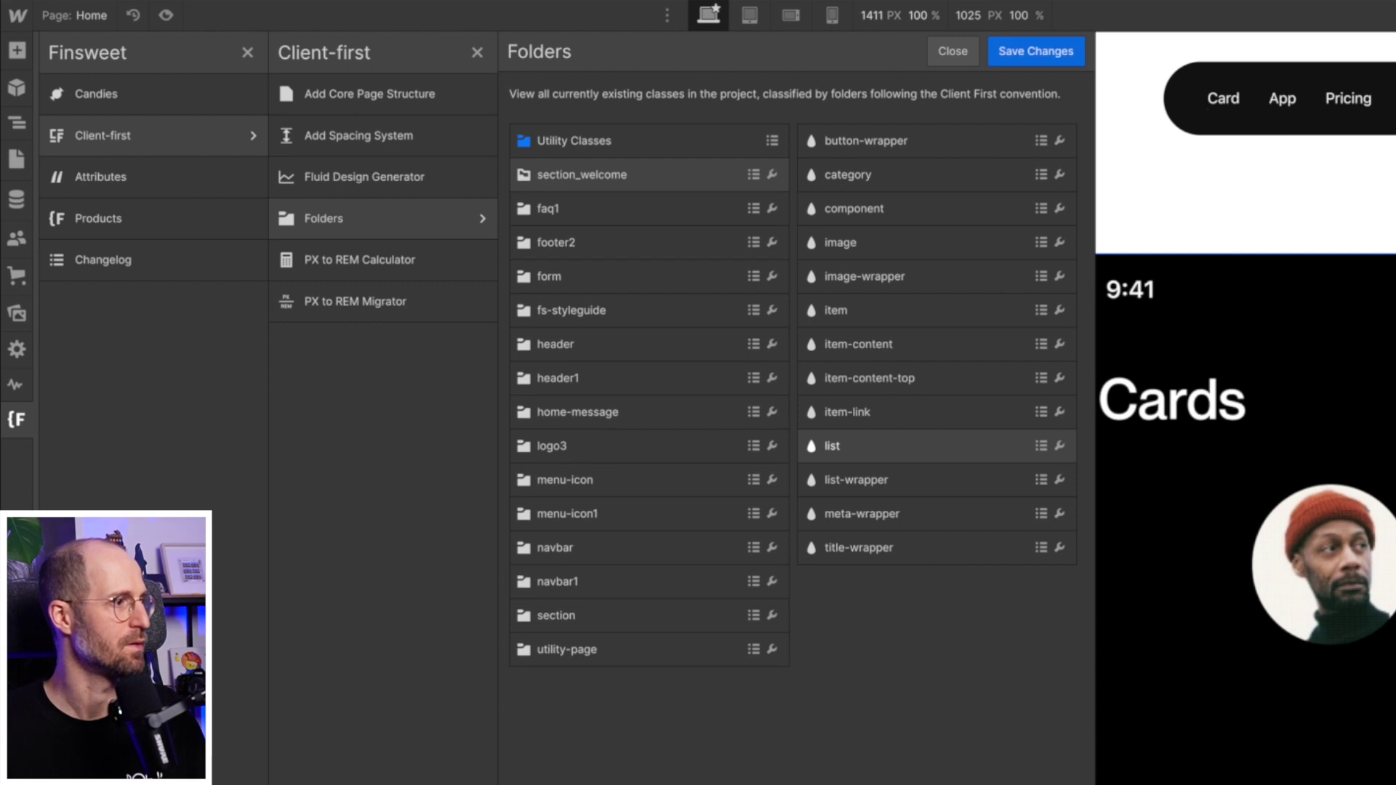
# Rename the class folders header1, logo3 and navbar1 to header, logo and navbar.
pyautogui.click(772, 378)
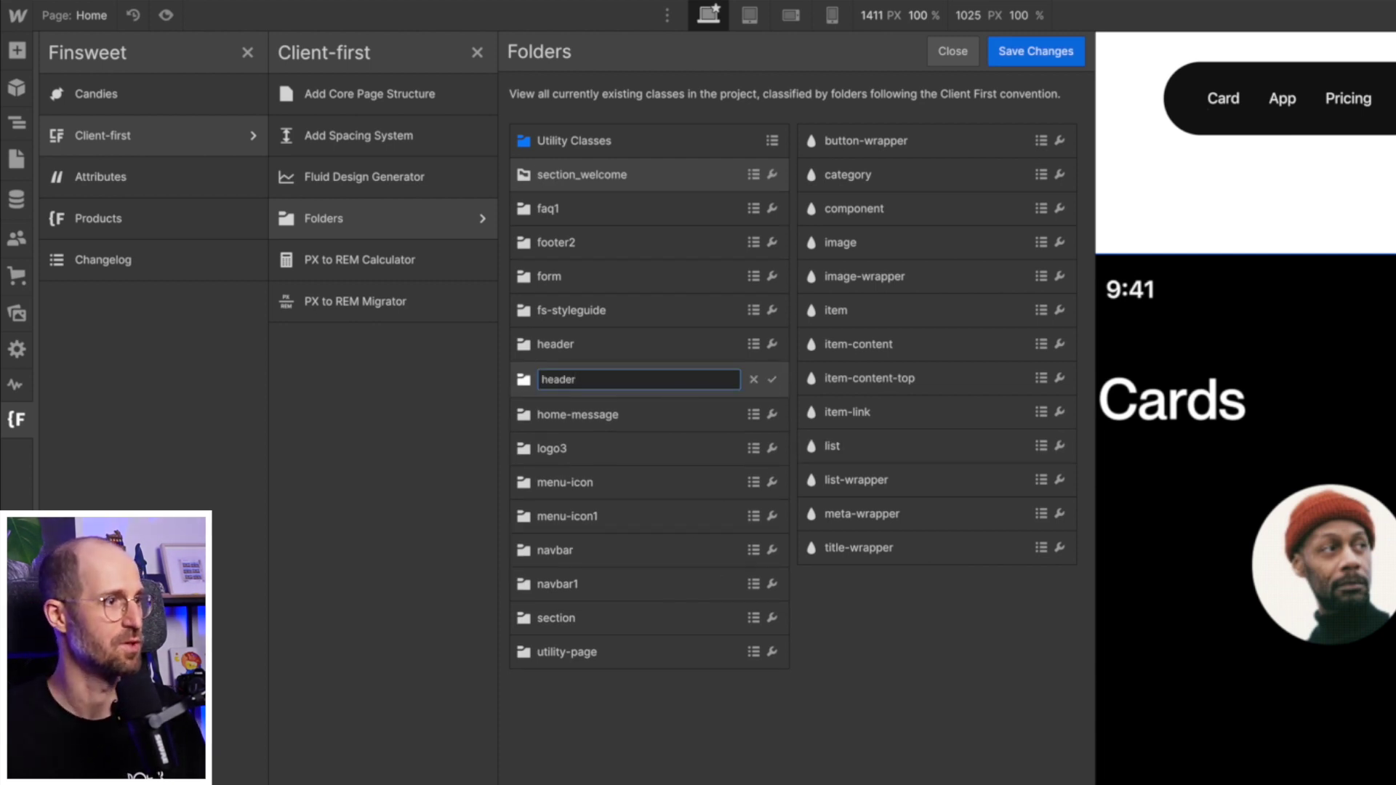
pyautogui.press('Return')
pyautogui.click(771, 448)
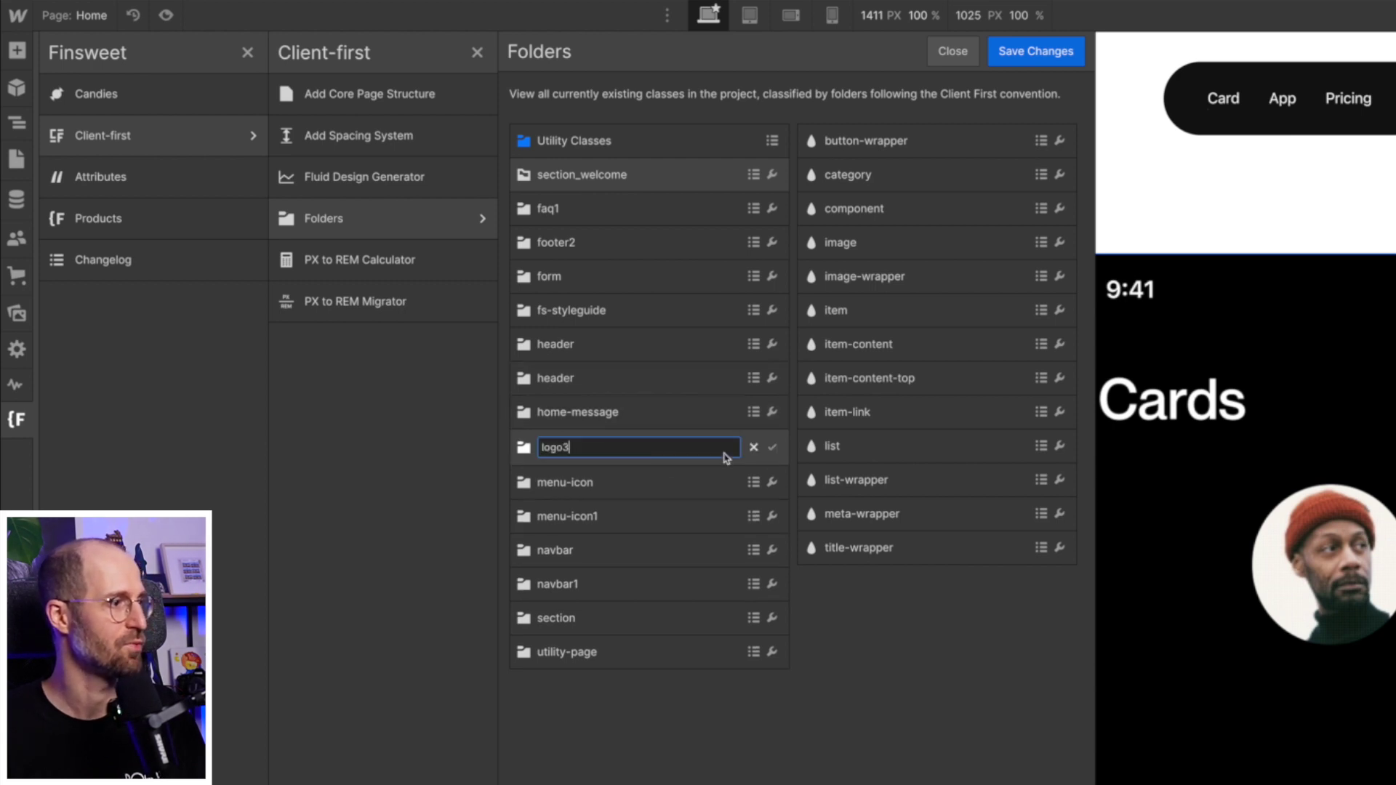
pyautogui.press('Return')
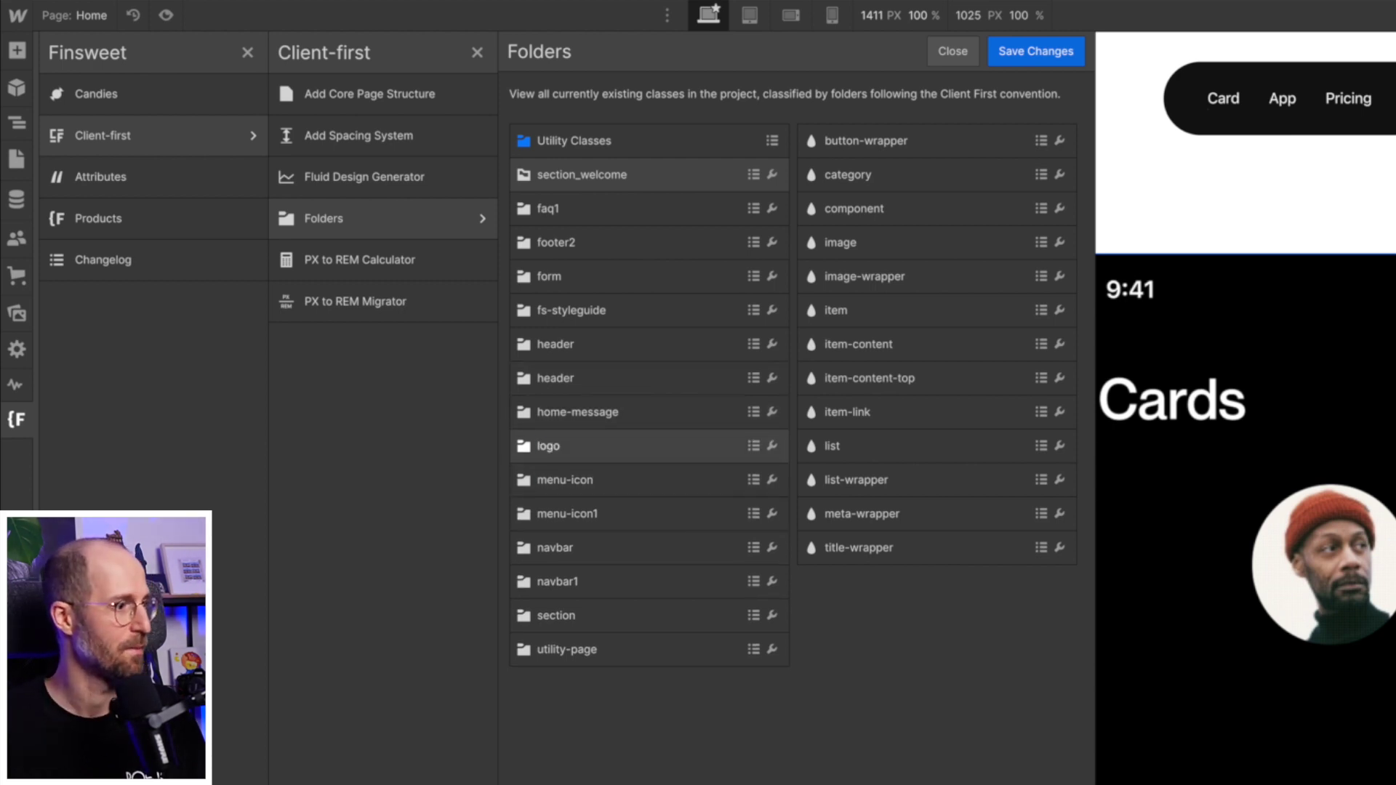
pyautogui.doubleClick(691, 578)
pyautogui.press('BackSpace')
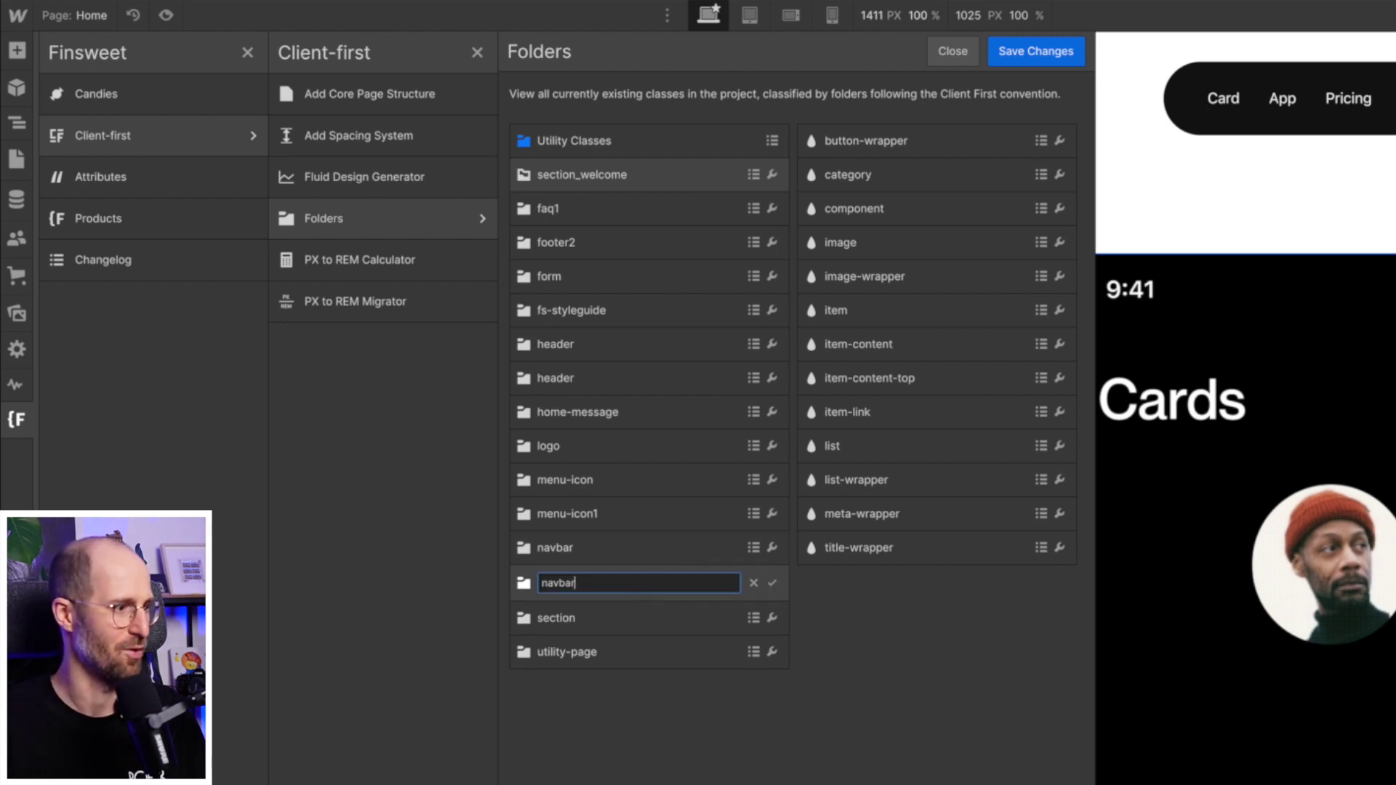
pyautogui.press('Return')
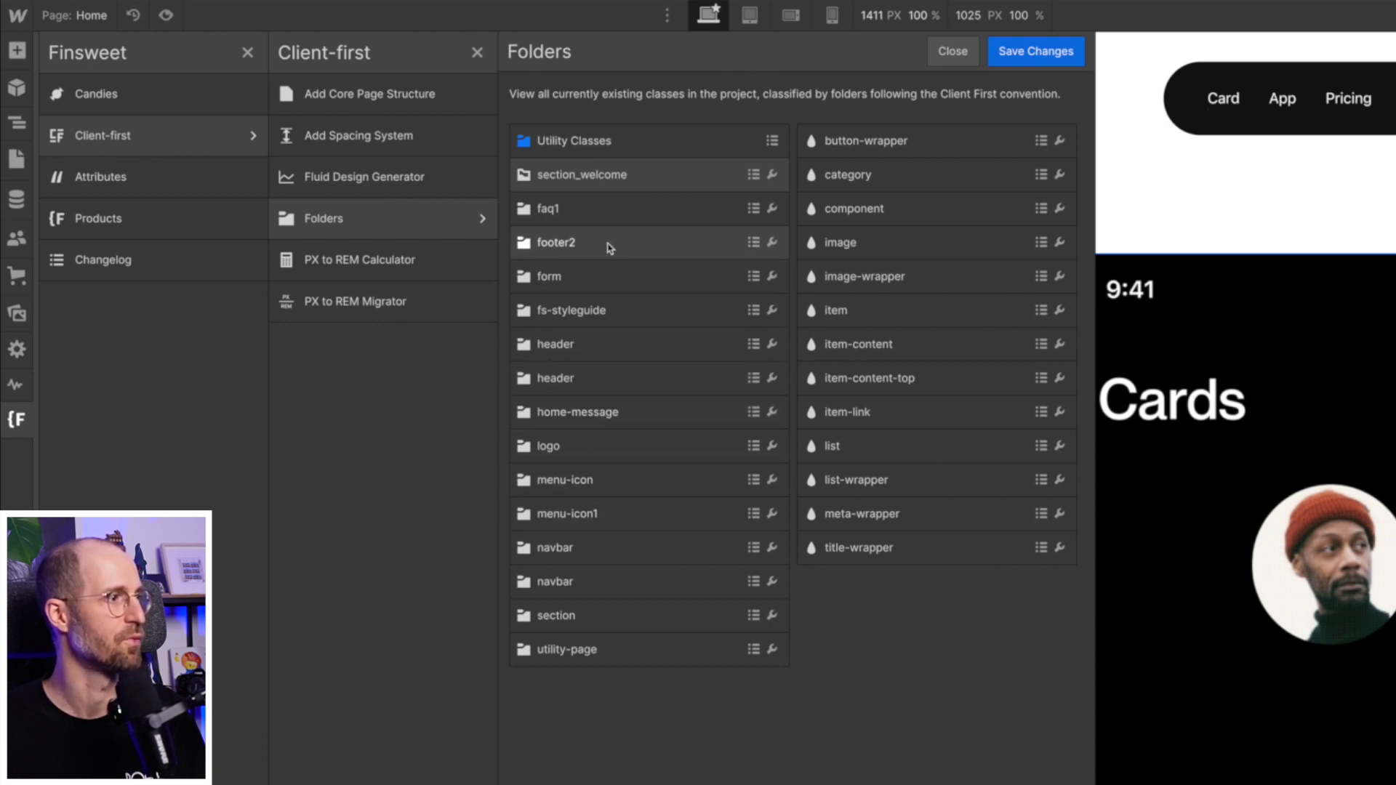
# Rename the class folders footer2 and faq1 to footer and faq, and save the folder changes with a Designer reload.
pyautogui.doubleClick(685, 242)
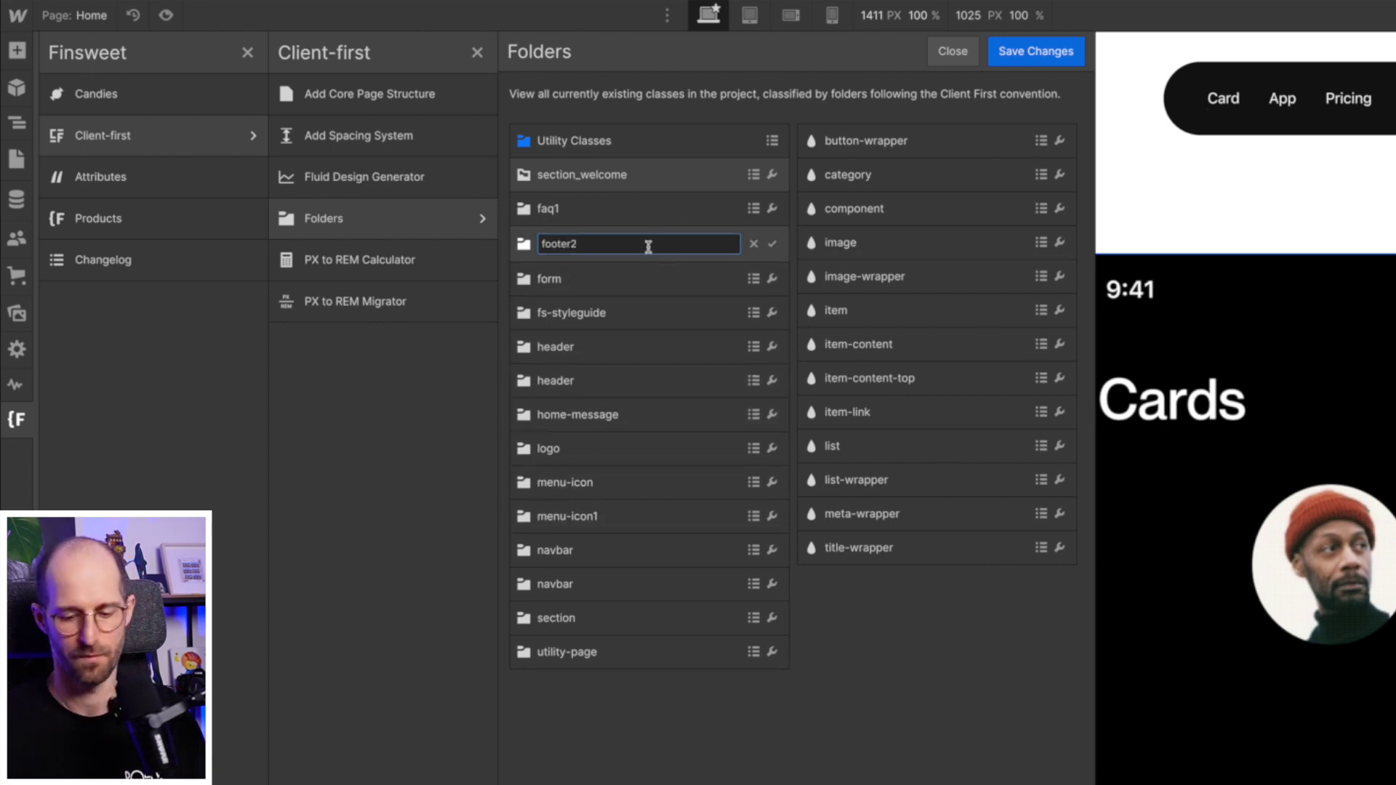
pyautogui.press('BackSpace')
pyautogui.press('Return')
pyautogui.doubleClick(671, 202)
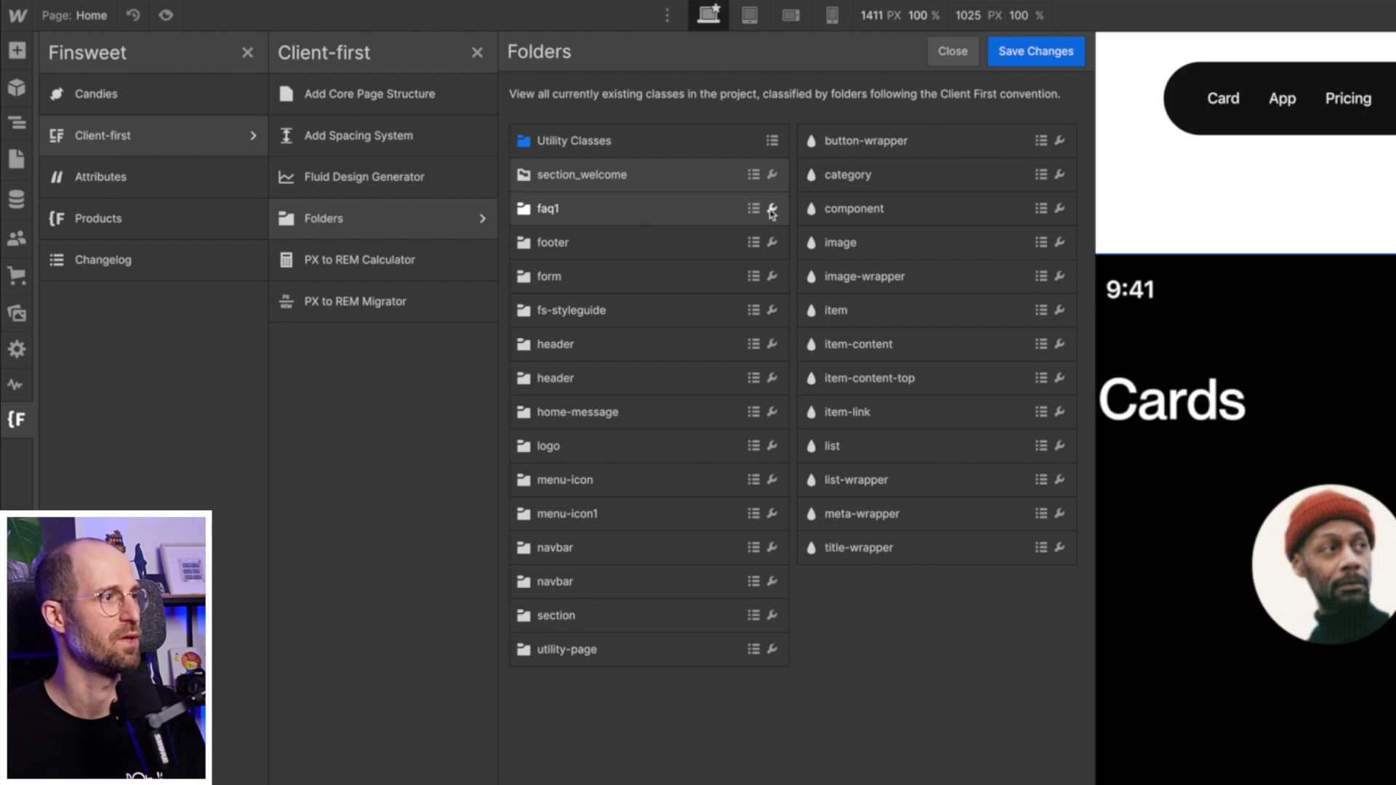
pyautogui.press('Return')
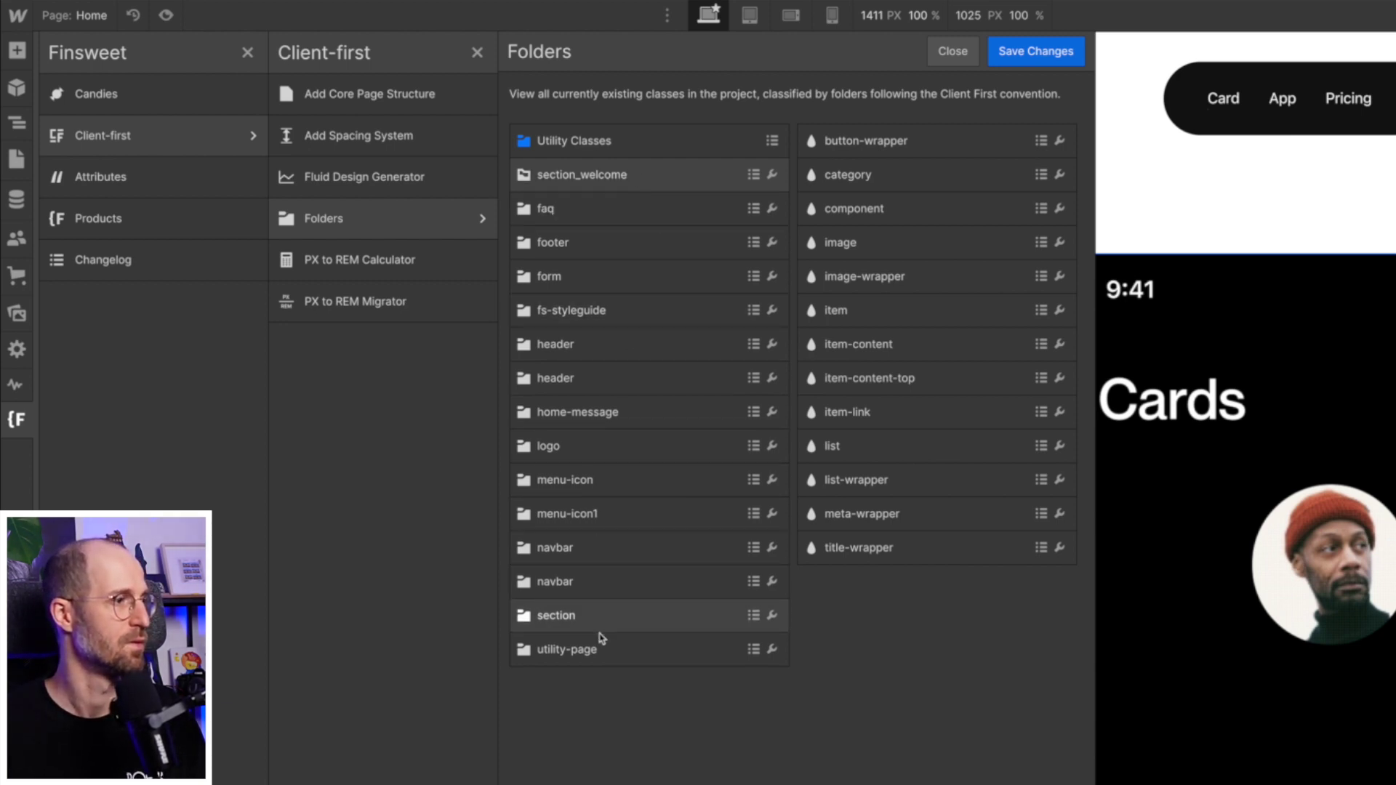
pyautogui.click(1036, 53)
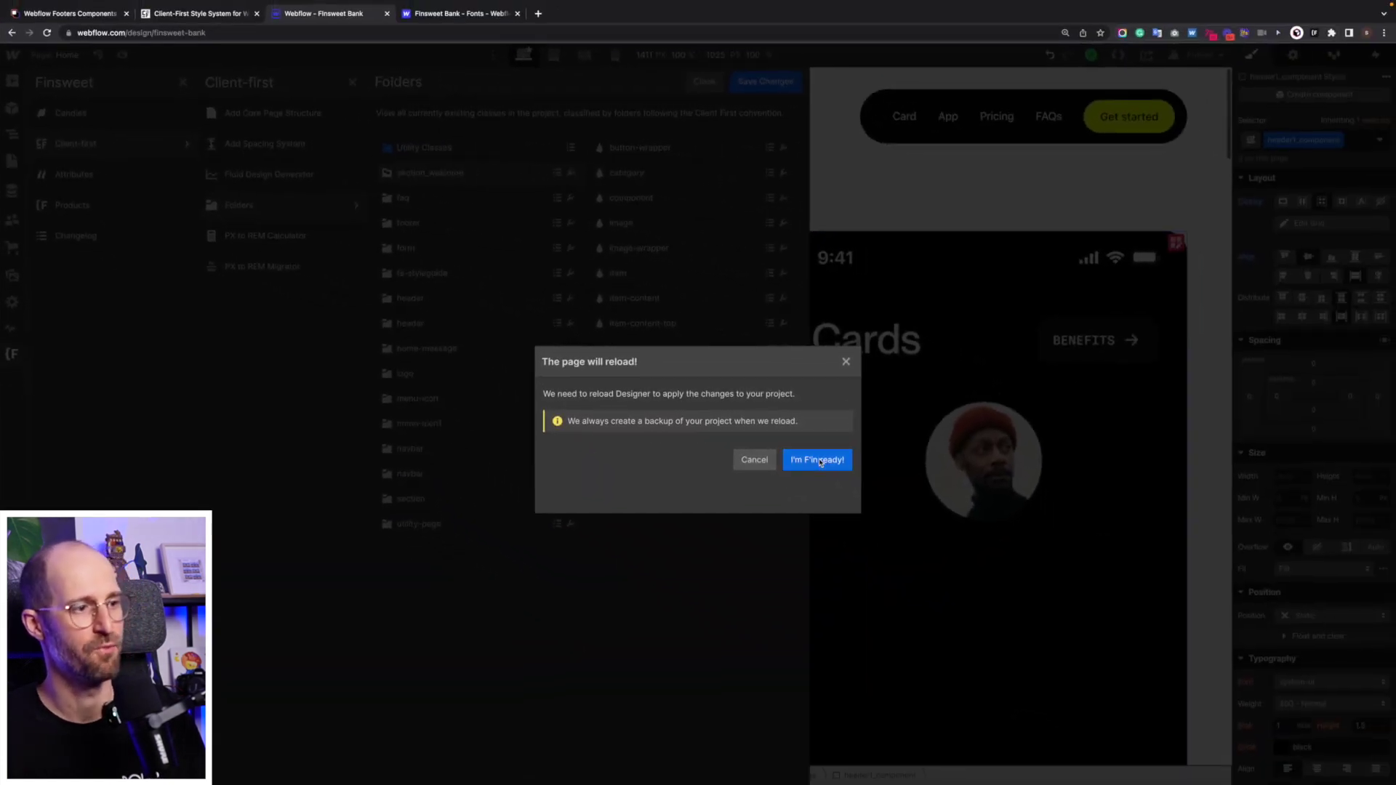
pyautogui.click(1081, 555)
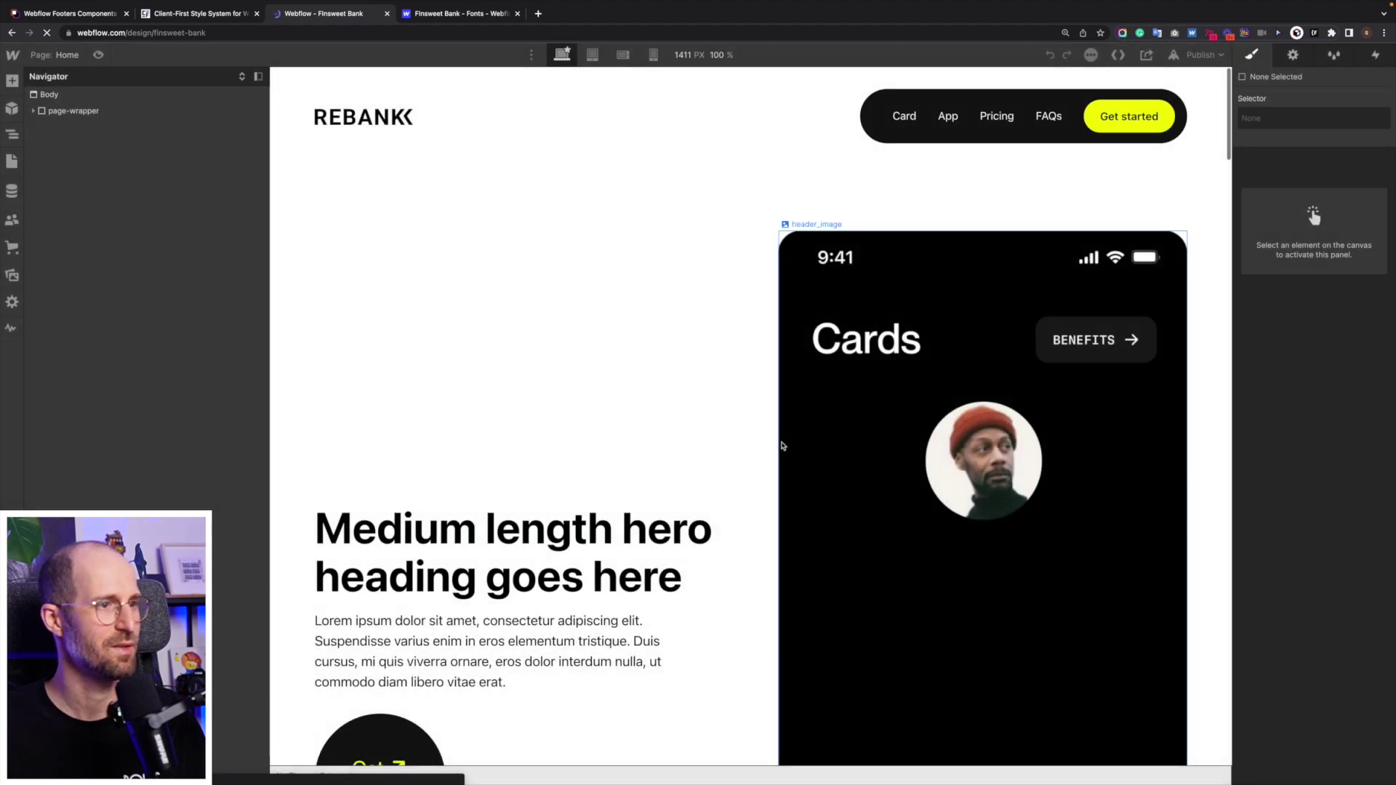
# Select the page's Body element and set its selector to the Body (All Pages) tag.
pyautogui.click(466, 412)
pyautogui.scroll(-2, 473, 414)
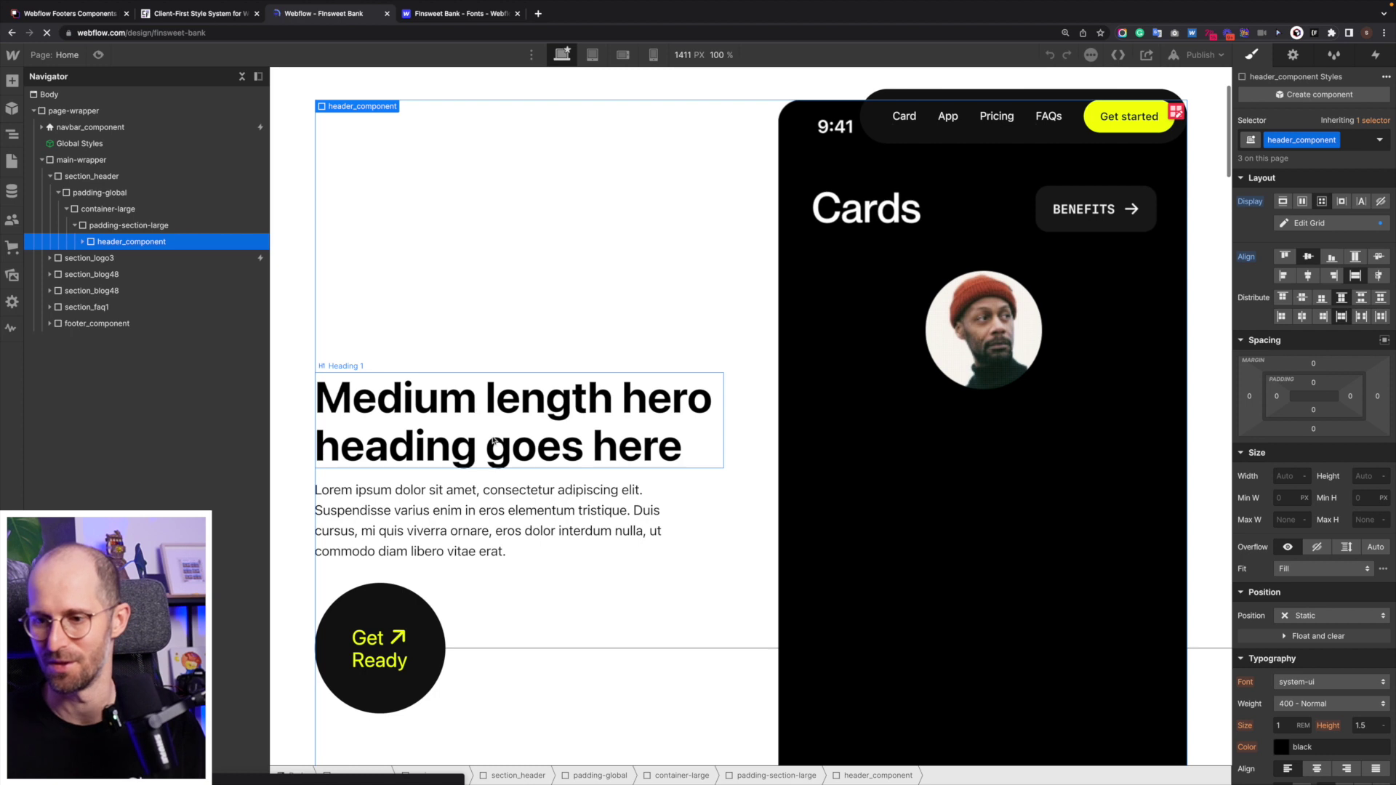
pyautogui.click(454, 429)
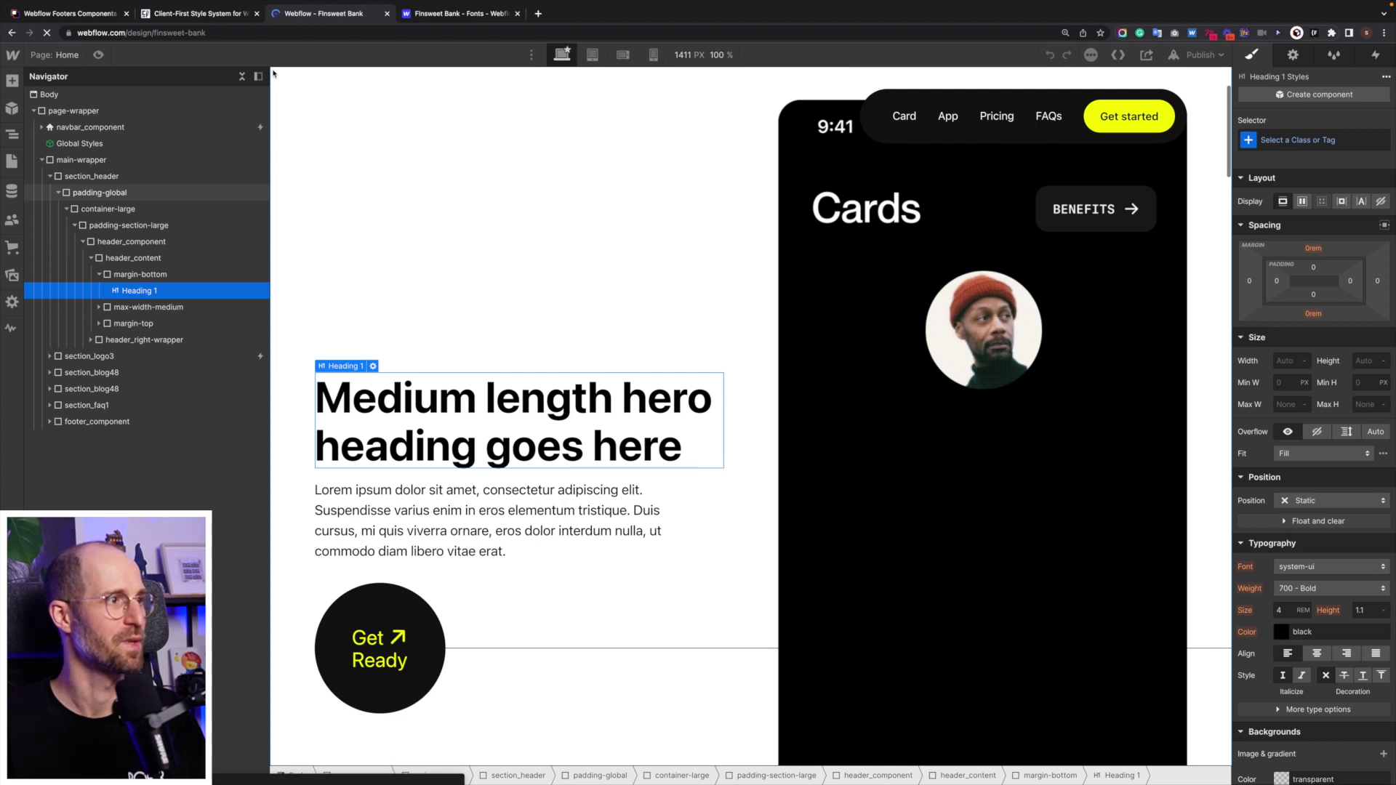
pyautogui.click(45, 94)
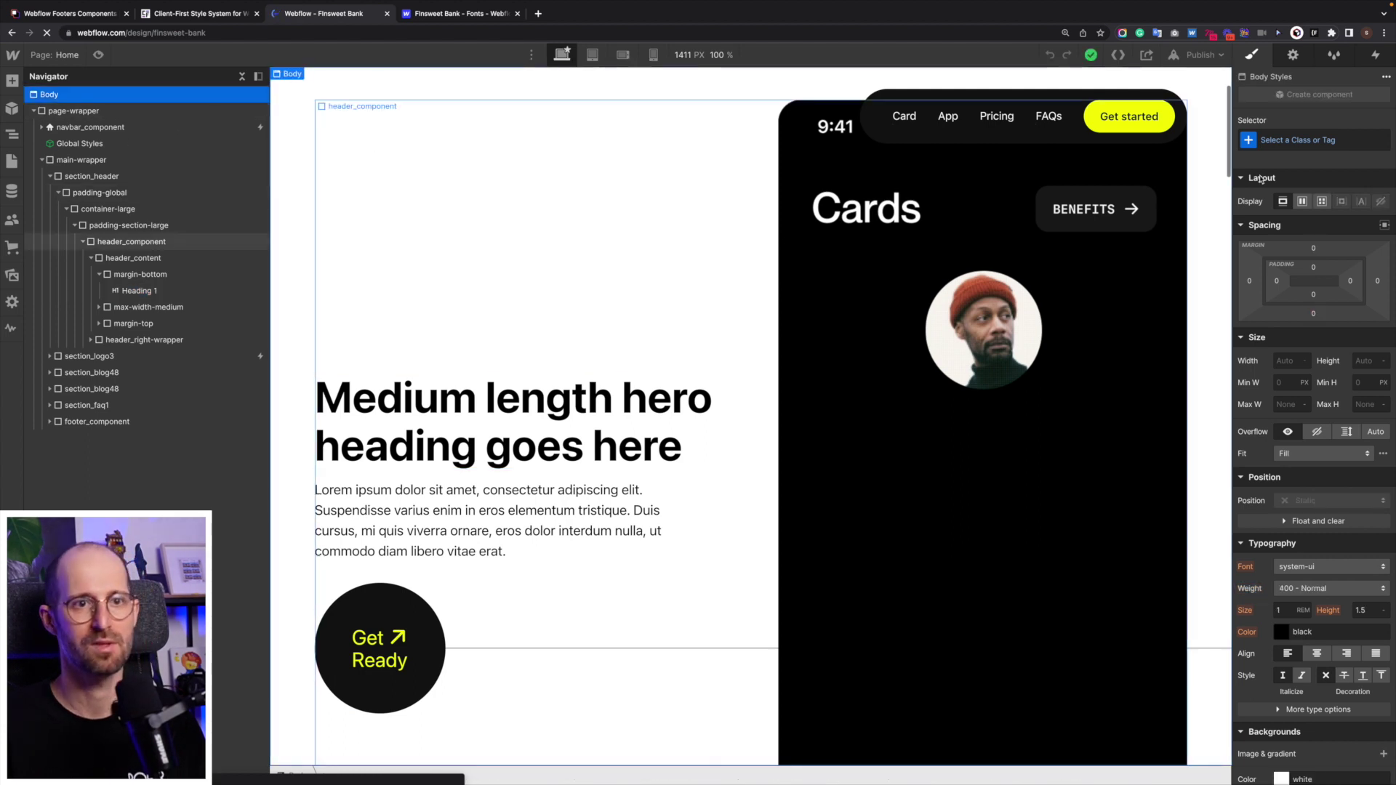
pyautogui.scroll(-6, 1362, 442)
pyautogui.scroll(5, 1344, 303)
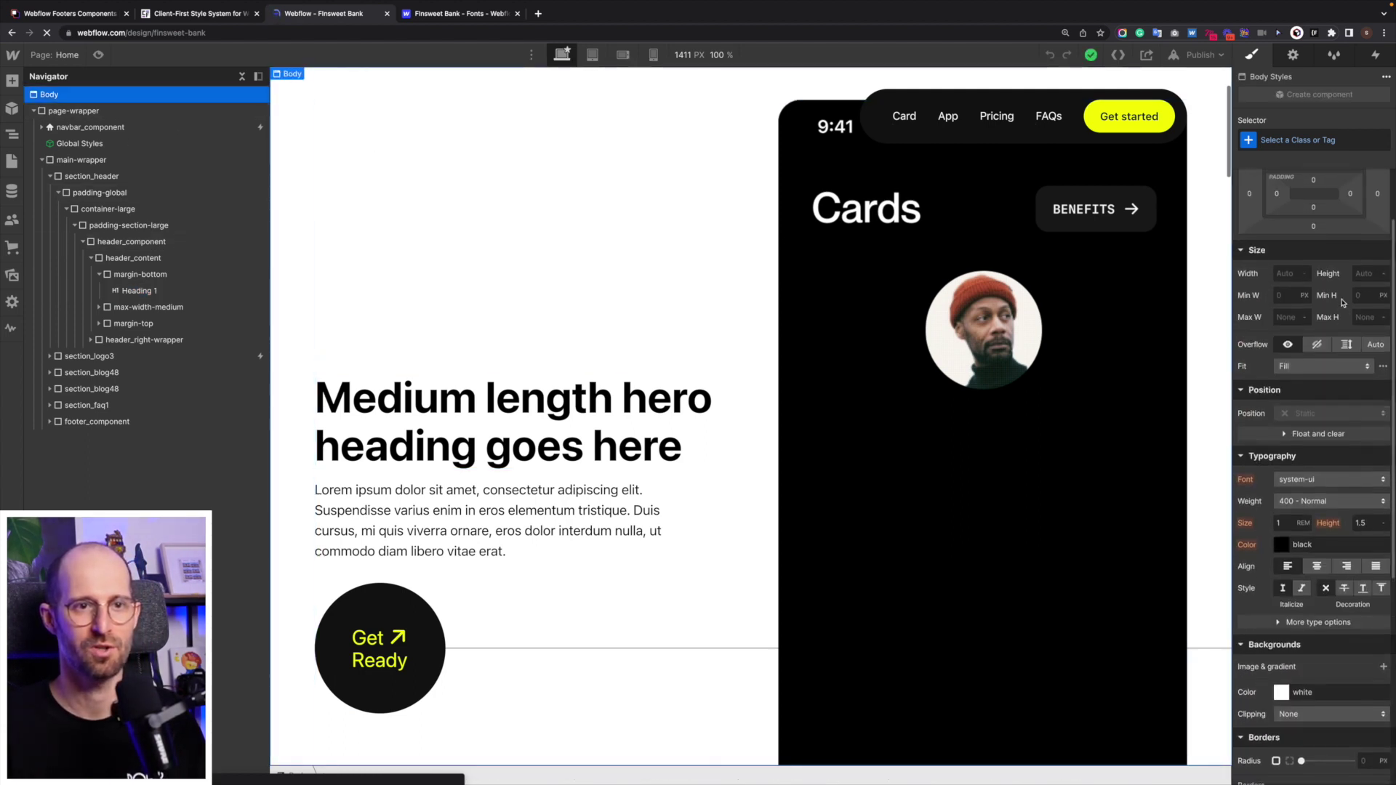
pyautogui.click(1298, 140)
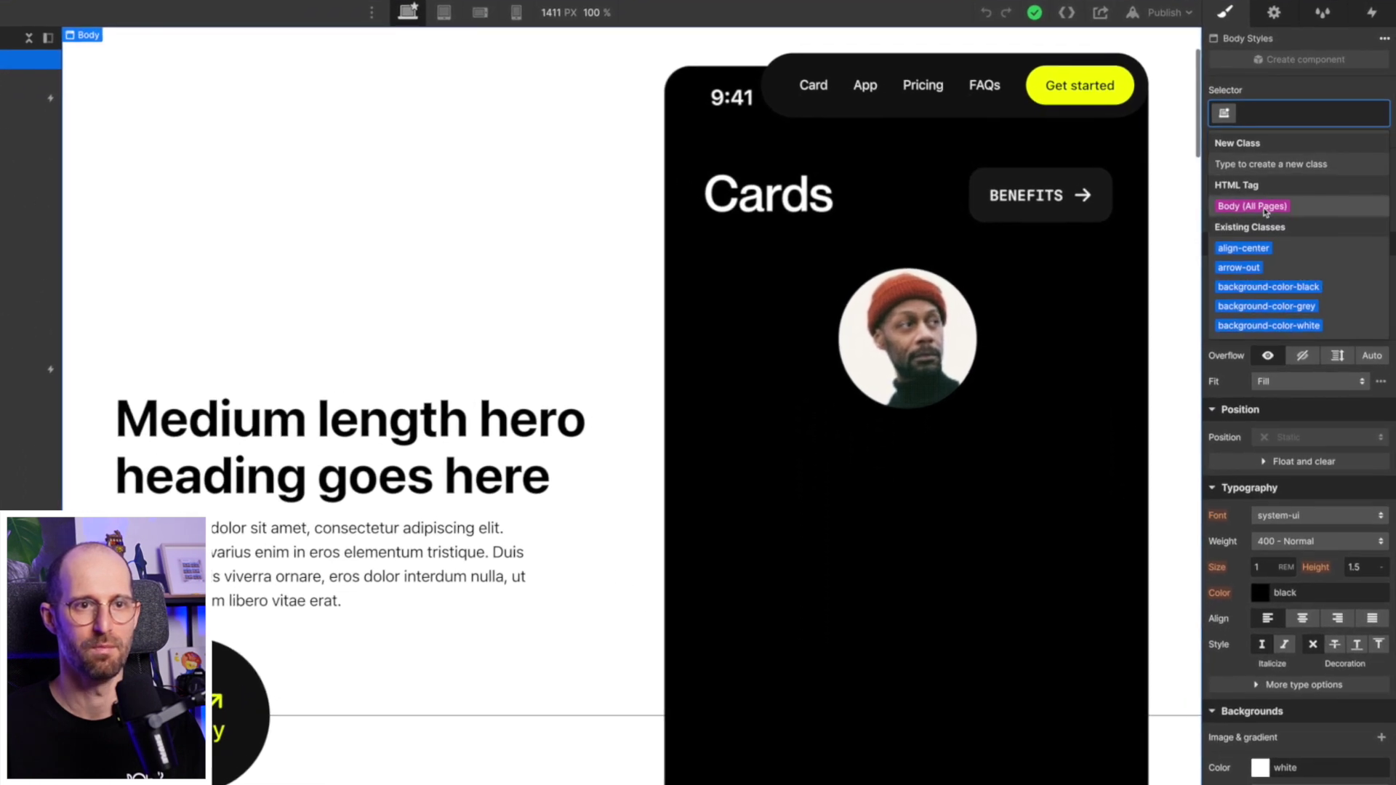
pyautogui.press('Escape')
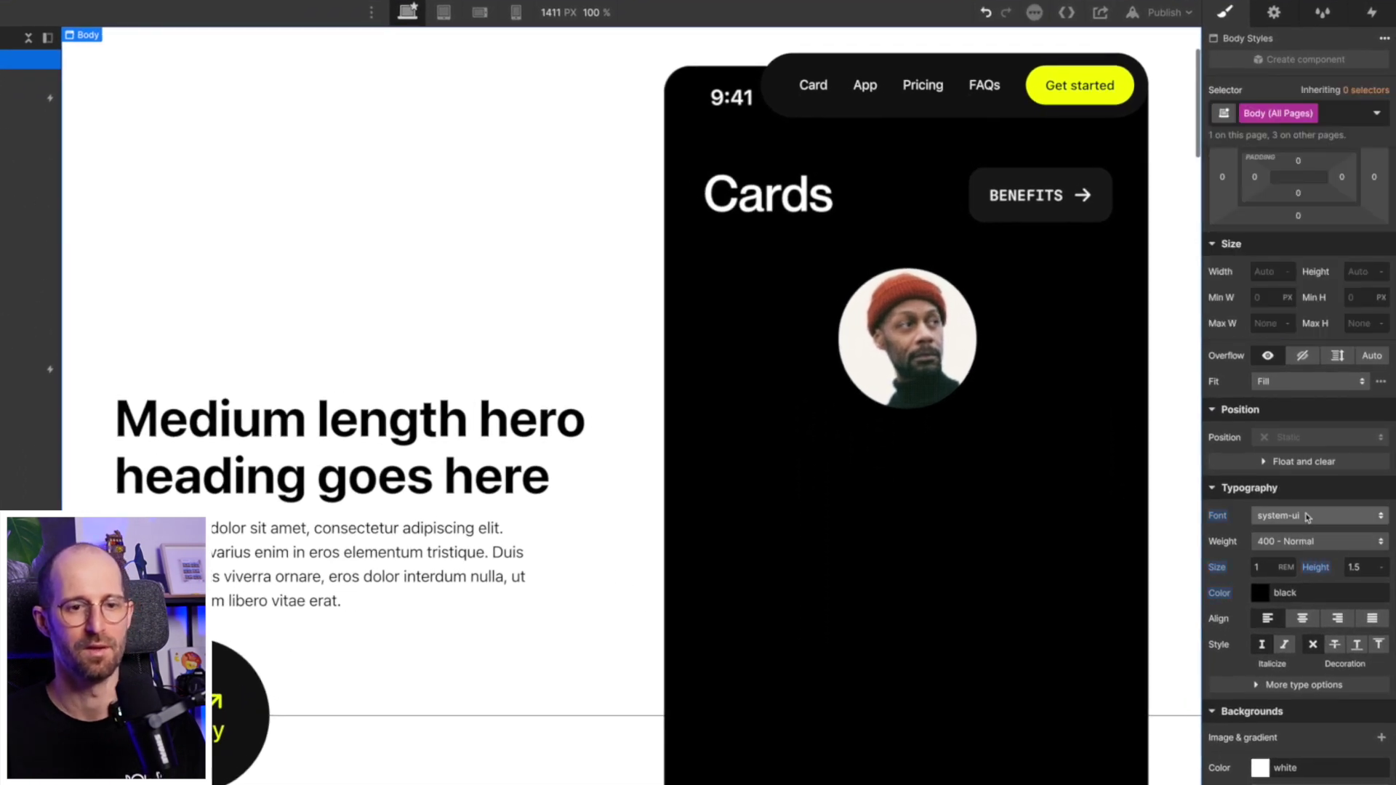
# Try the roc-grotesk font on Body (All Pages) and settle on Roboto with weight 400 - Normal.
pyautogui.click(1307, 516)
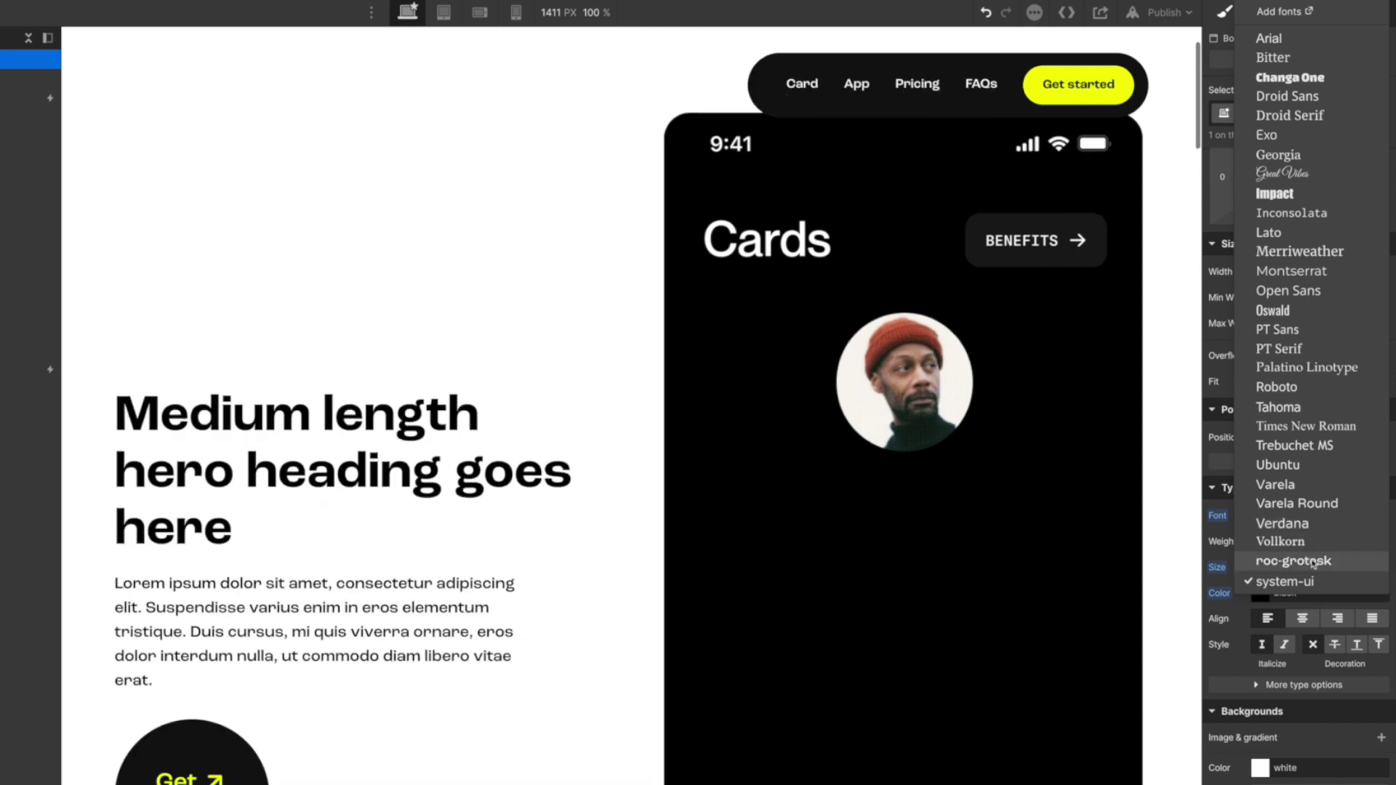
pyautogui.click(1294, 562)
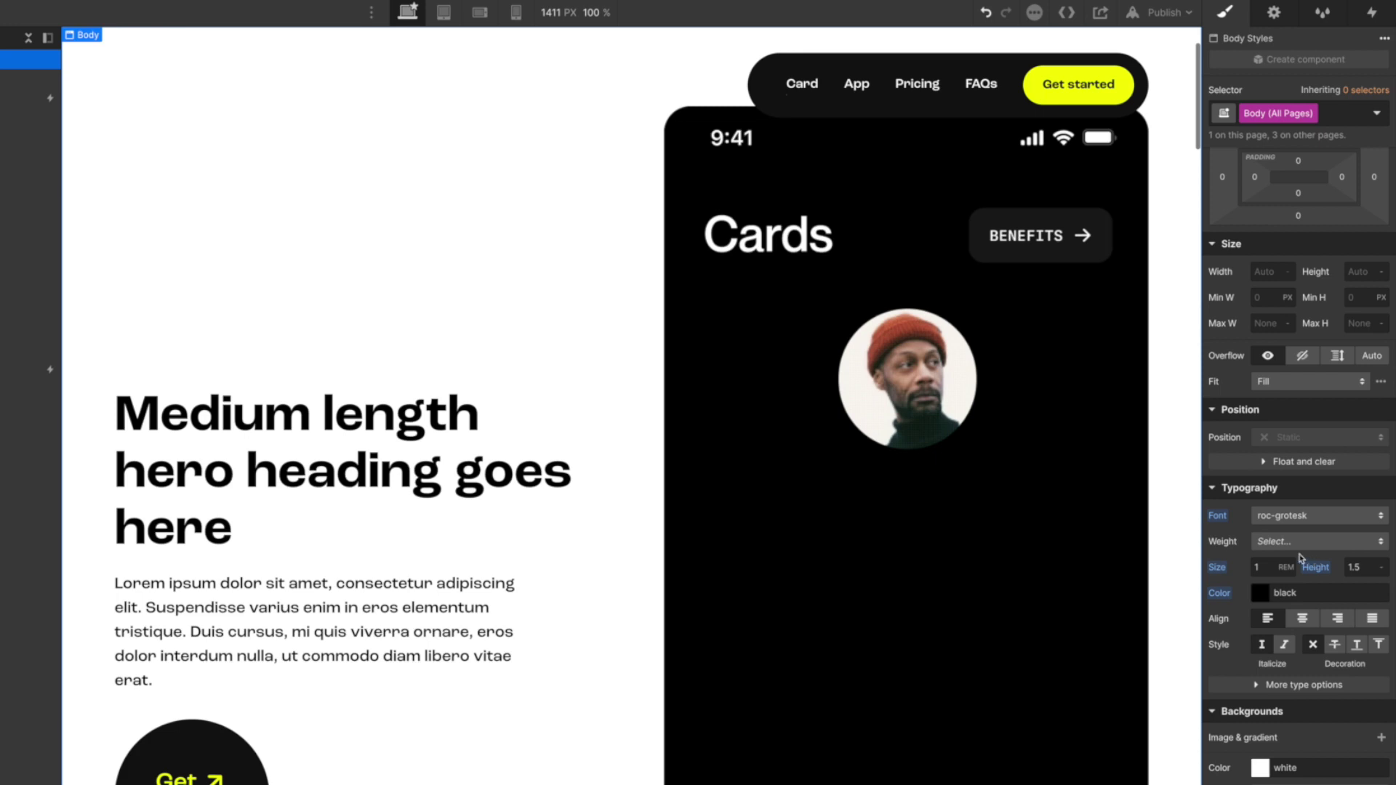
pyautogui.click(1311, 517)
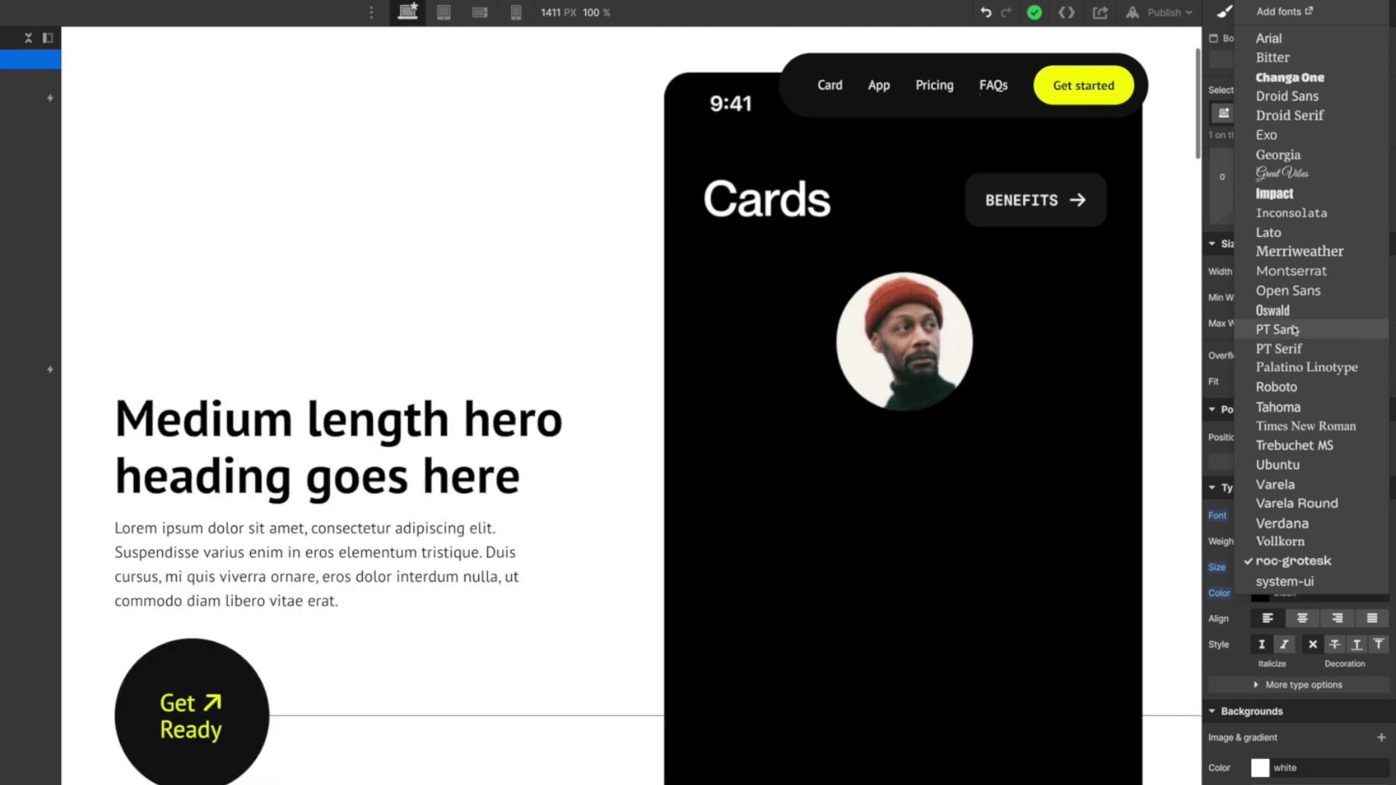
pyautogui.click(1278, 388)
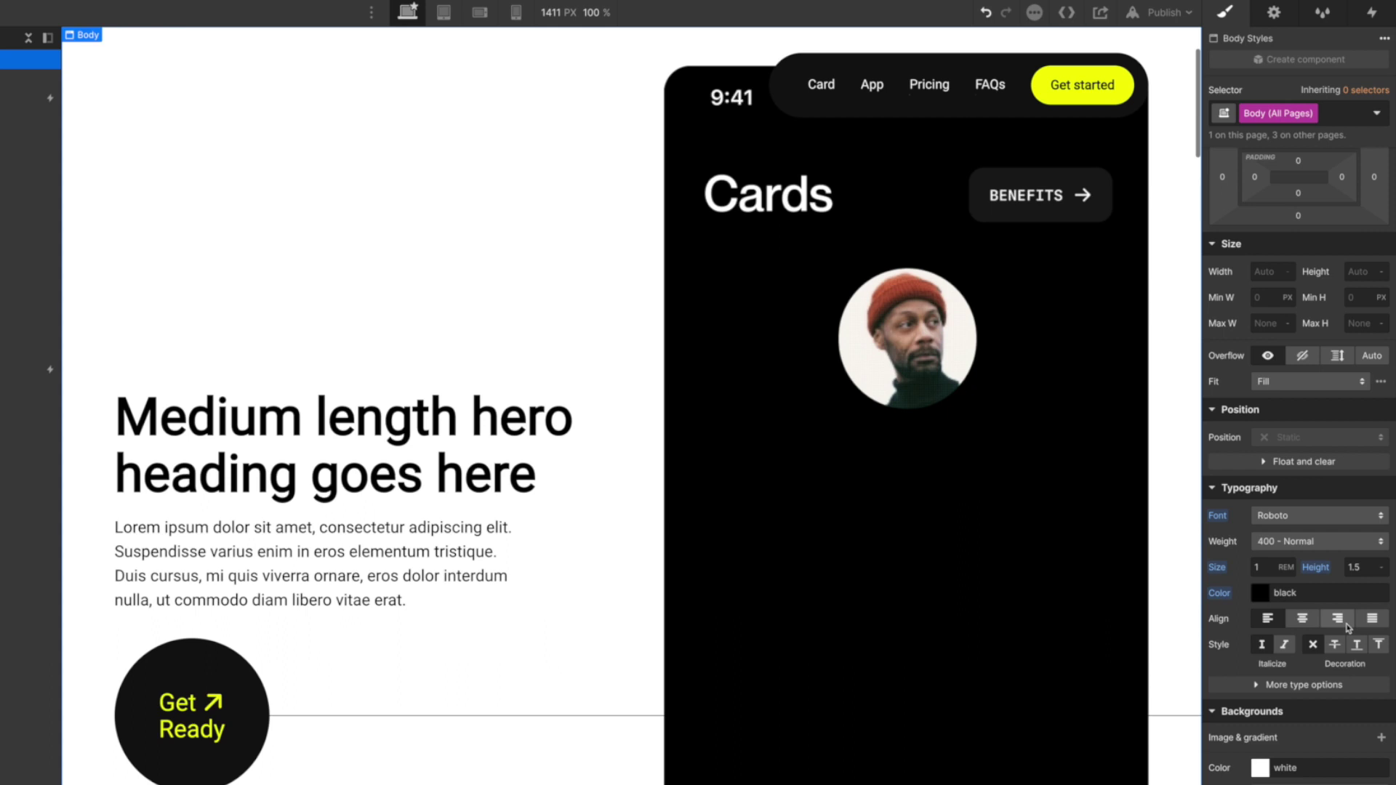
pyautogui.click(1306, 542)
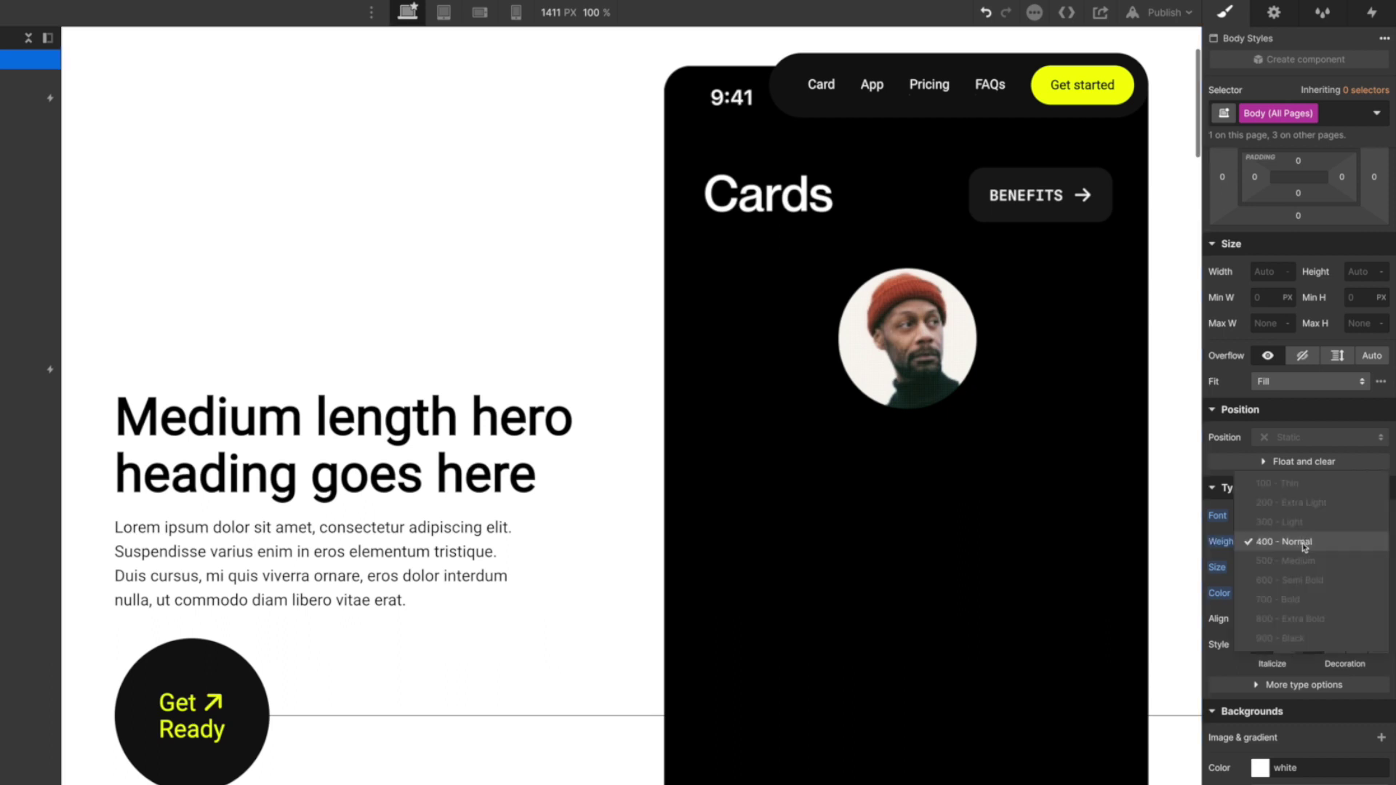
pyautogui.click(1306, 547)
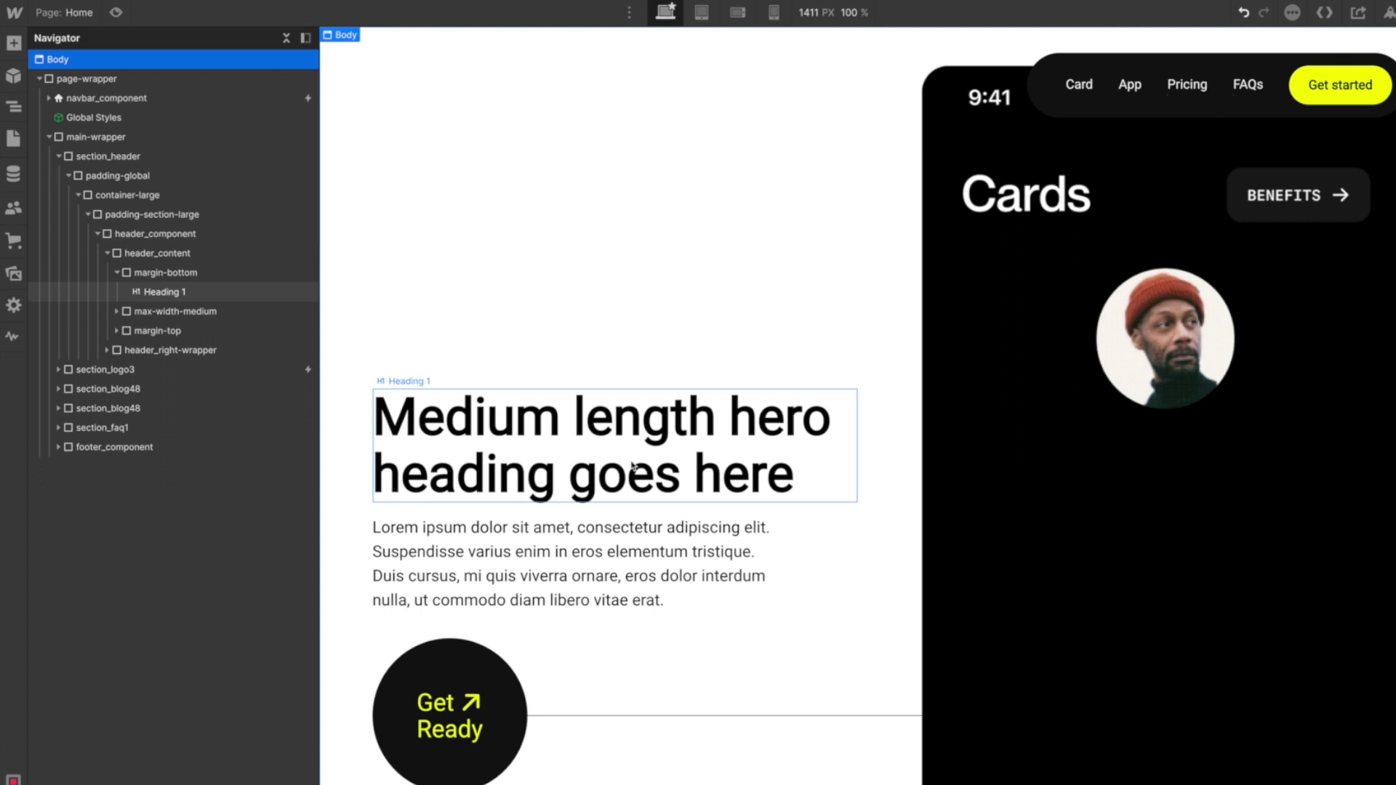
# Select the hero heading and set the All H1 Headings tag to the roc-grotesk font with weight 500 - Medium.
pyautogui.click(373, 468)
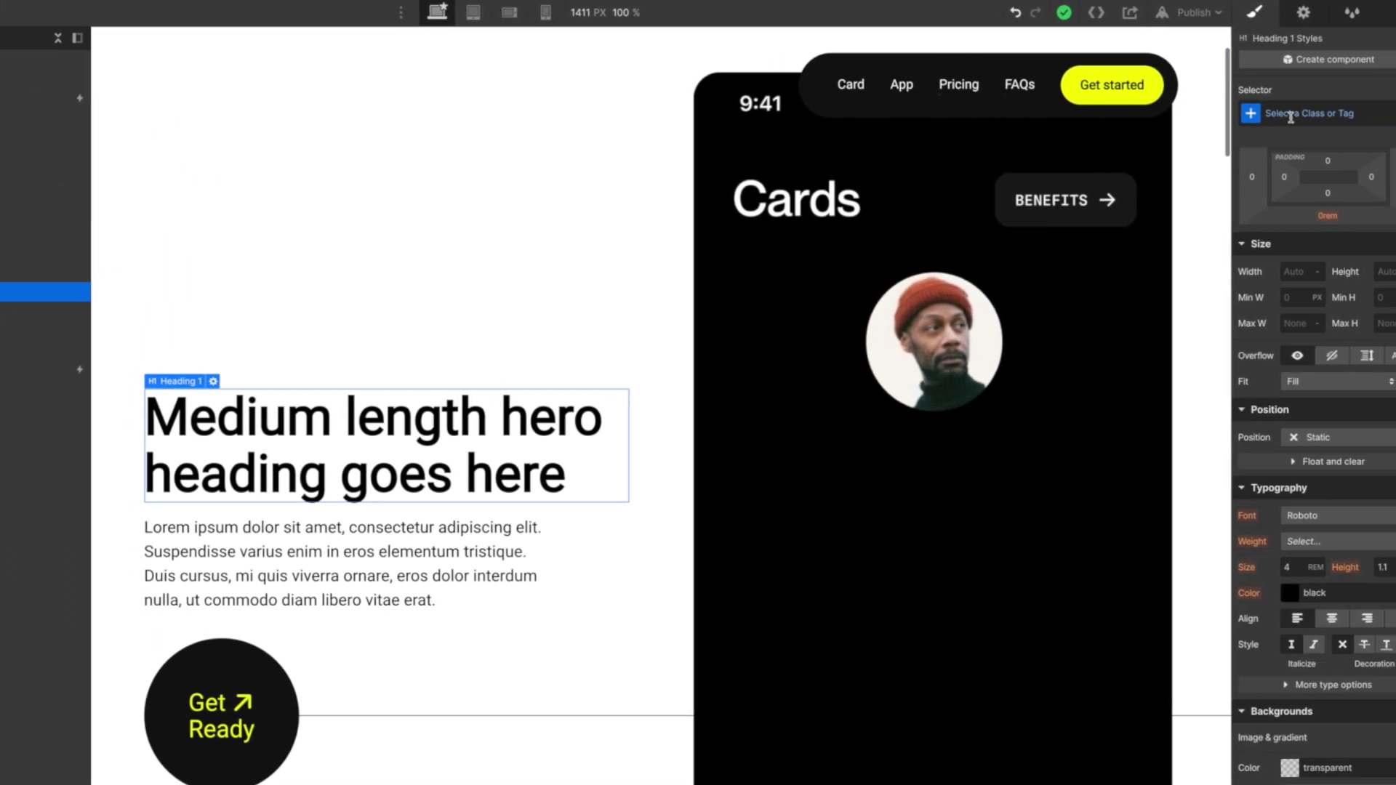
pyautogui.click(1266, 113)
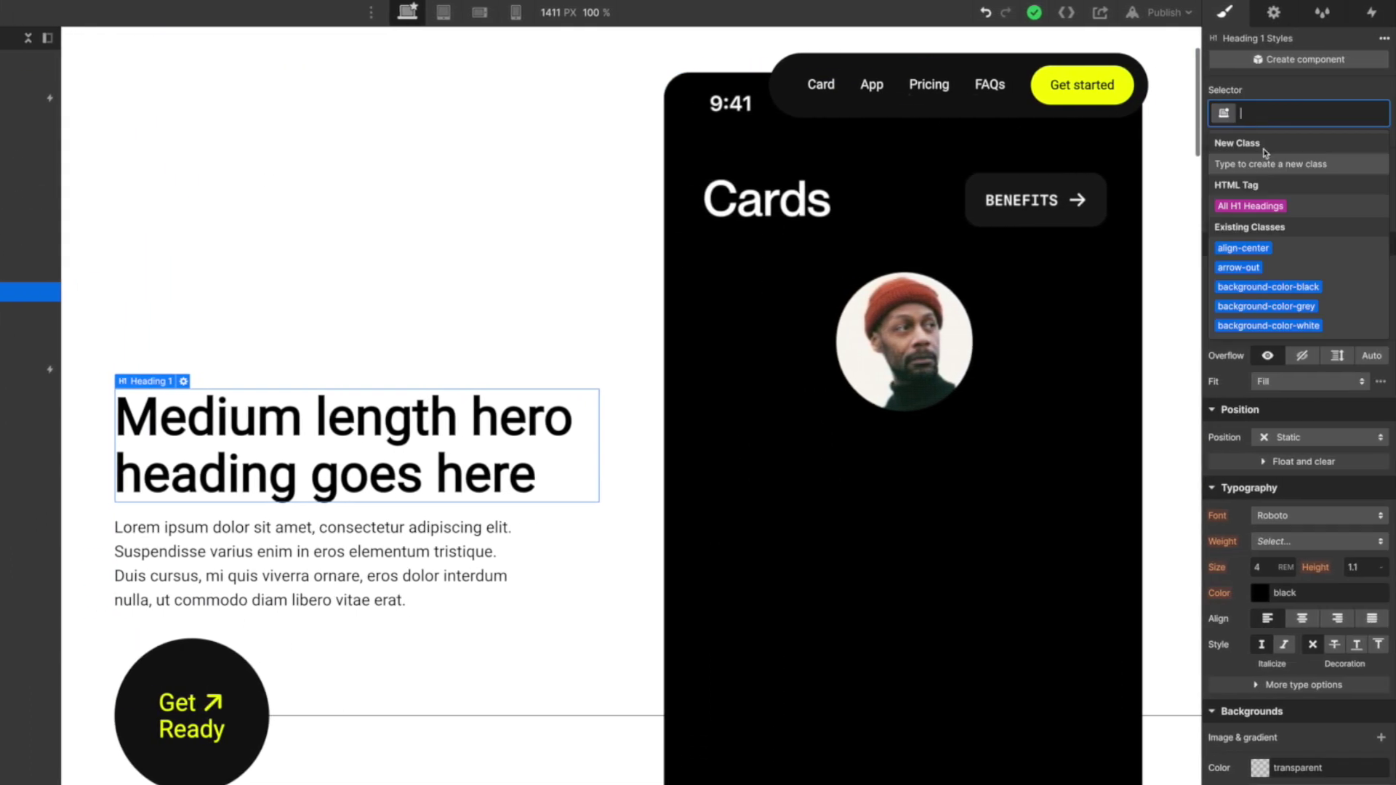
pyautogui.click(1258, 210)
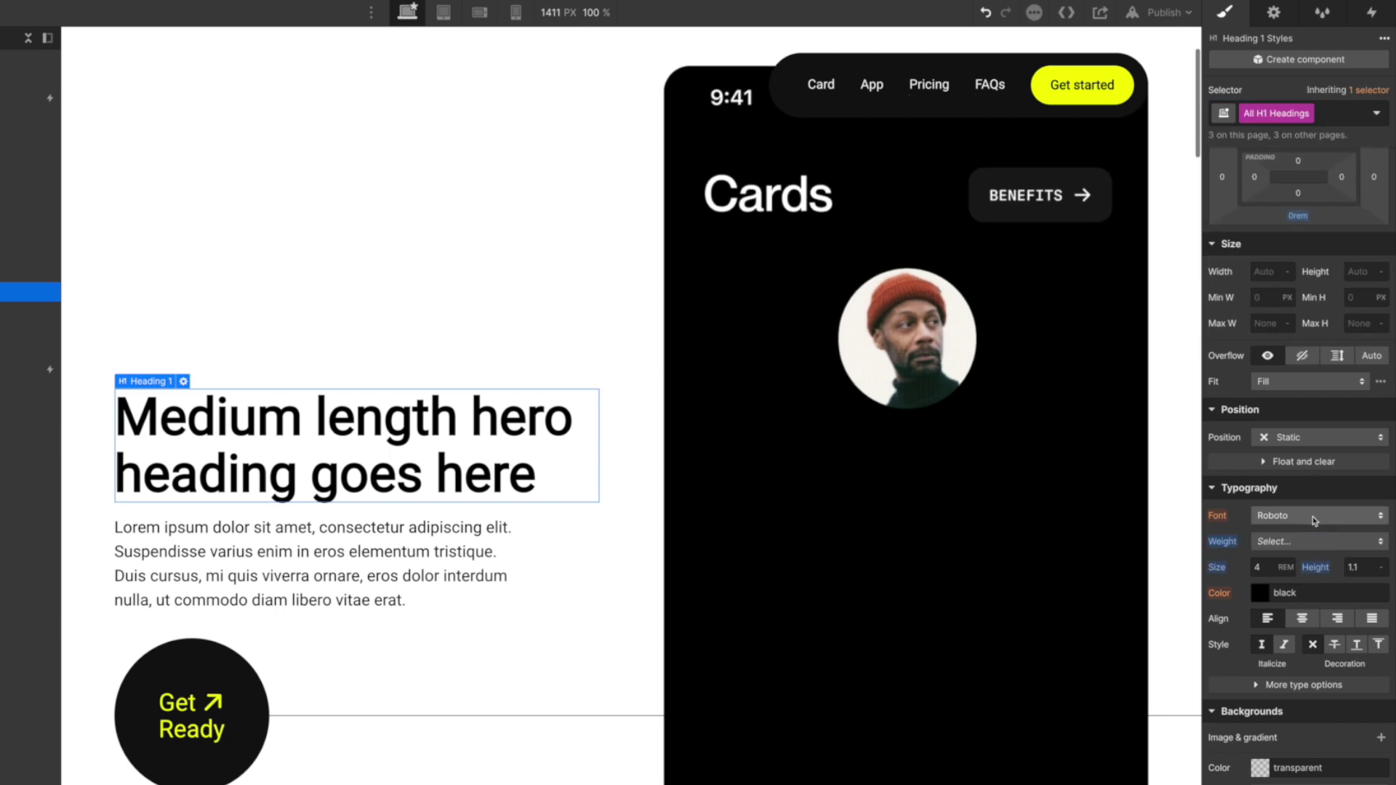
pyautogui.click(1307, 542)
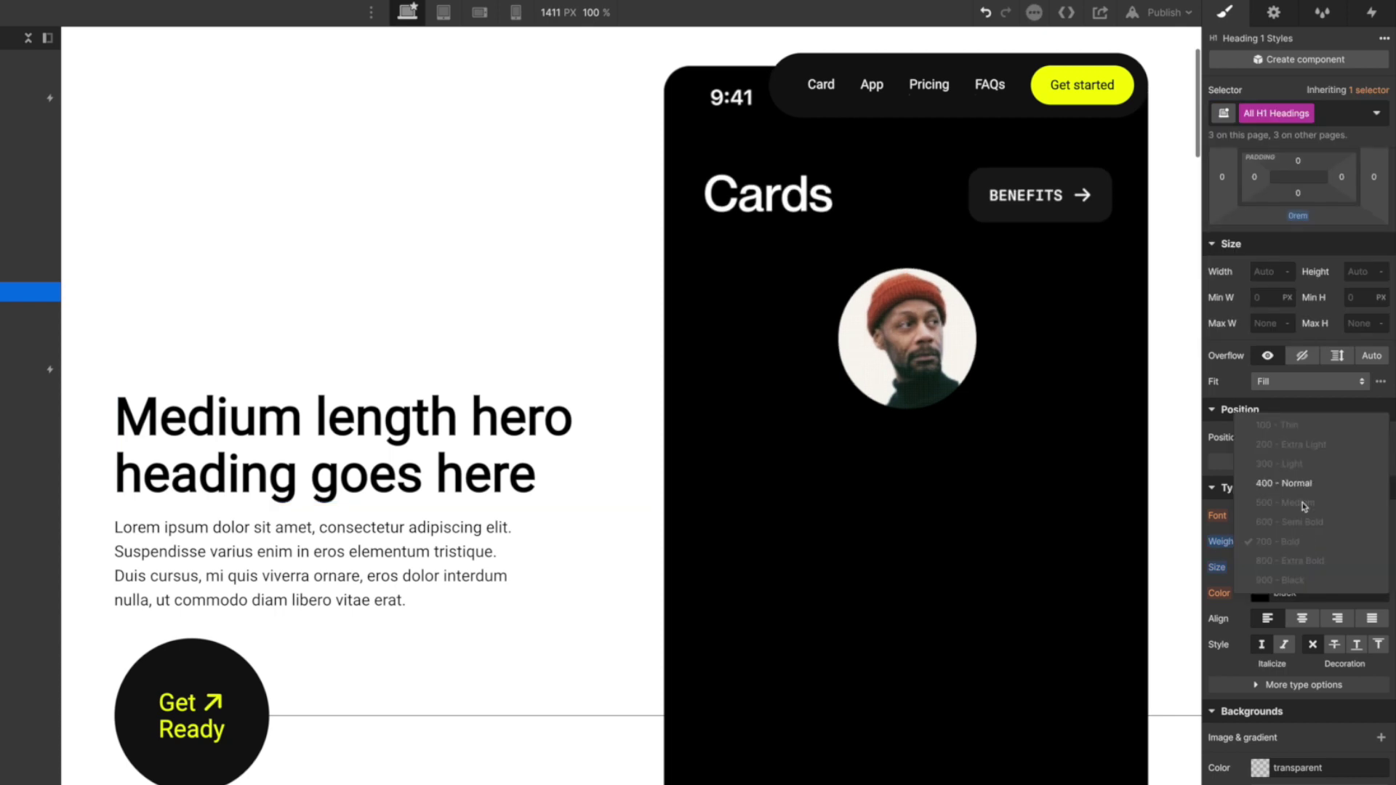
pyautogui.click(1245, 613)
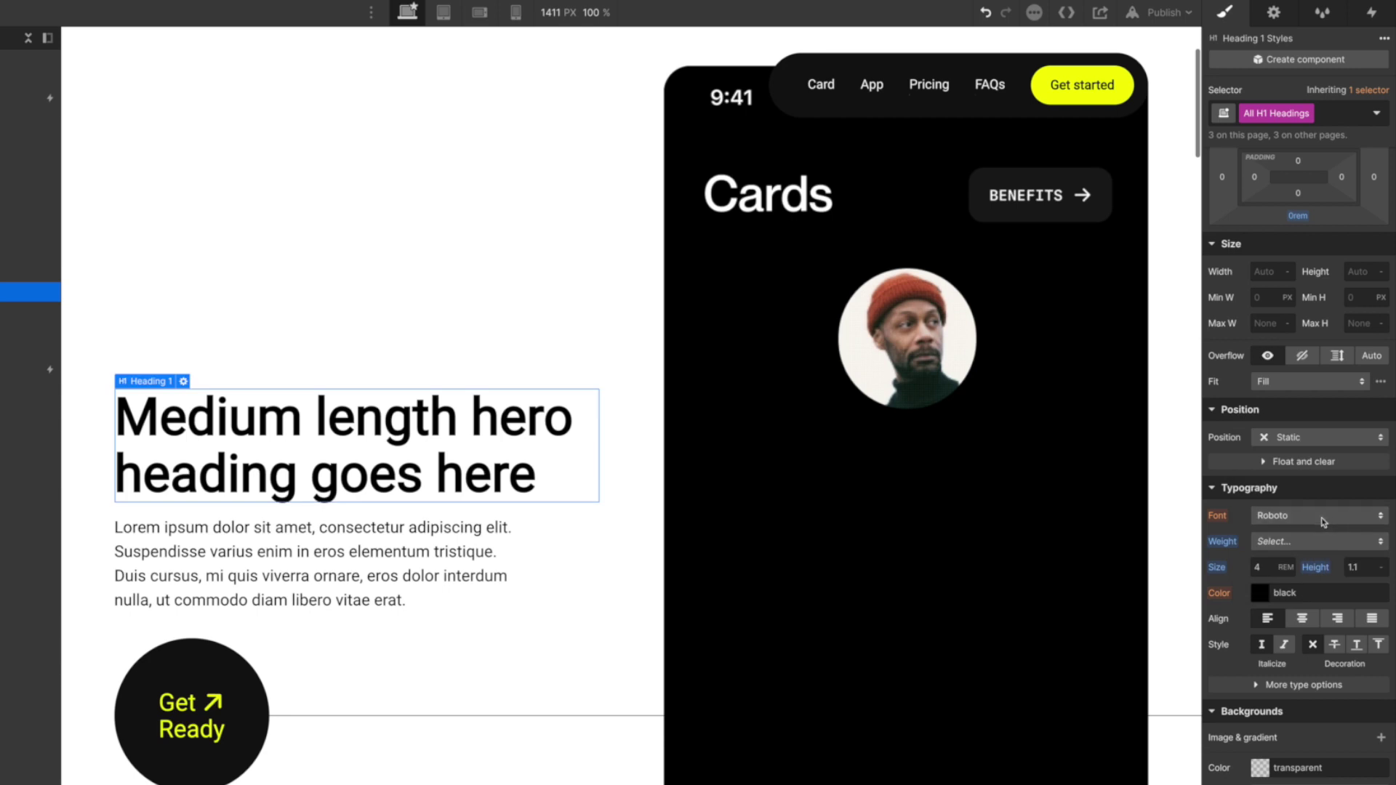
pyautogui.click(1322, 518)
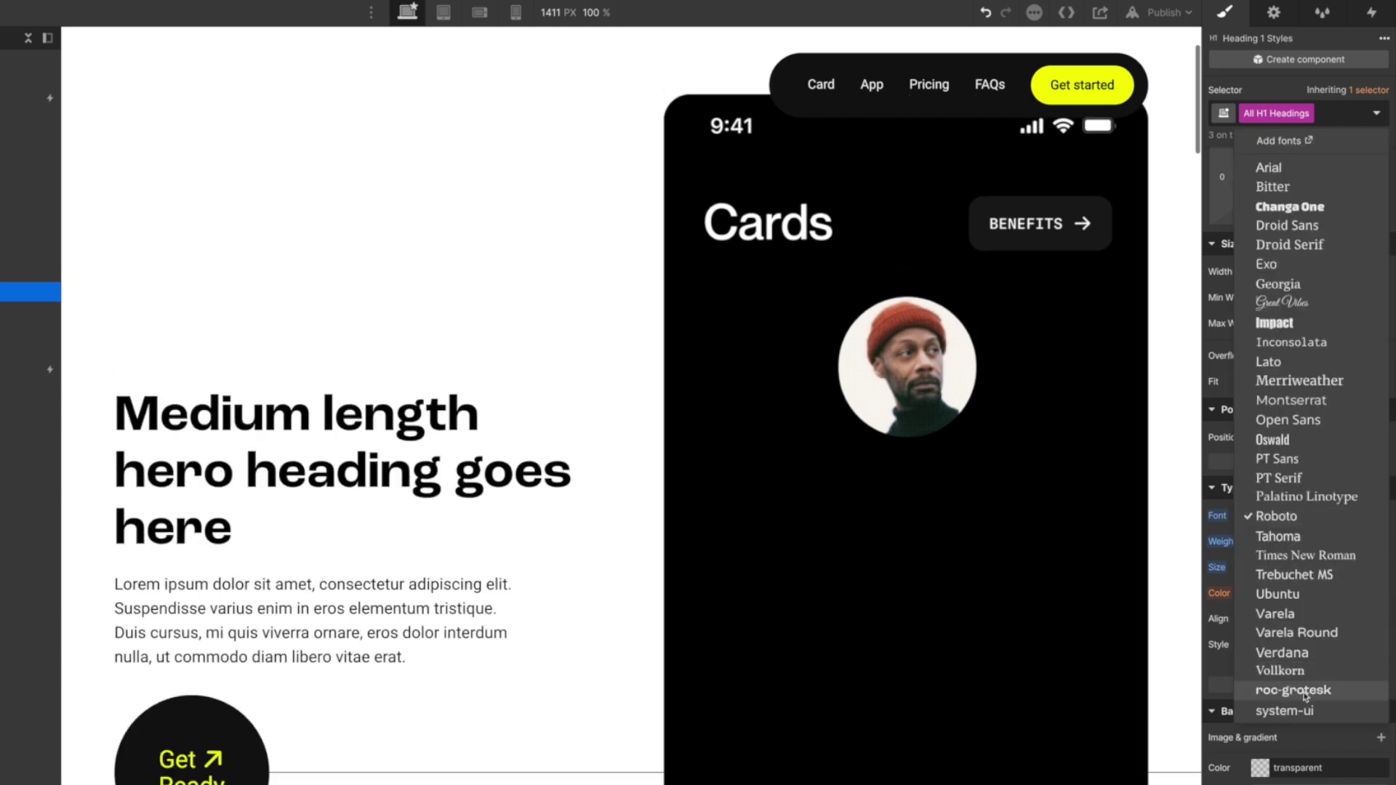
pyautogui.click(1294, 691)
pyautogui.click(1290, 543)
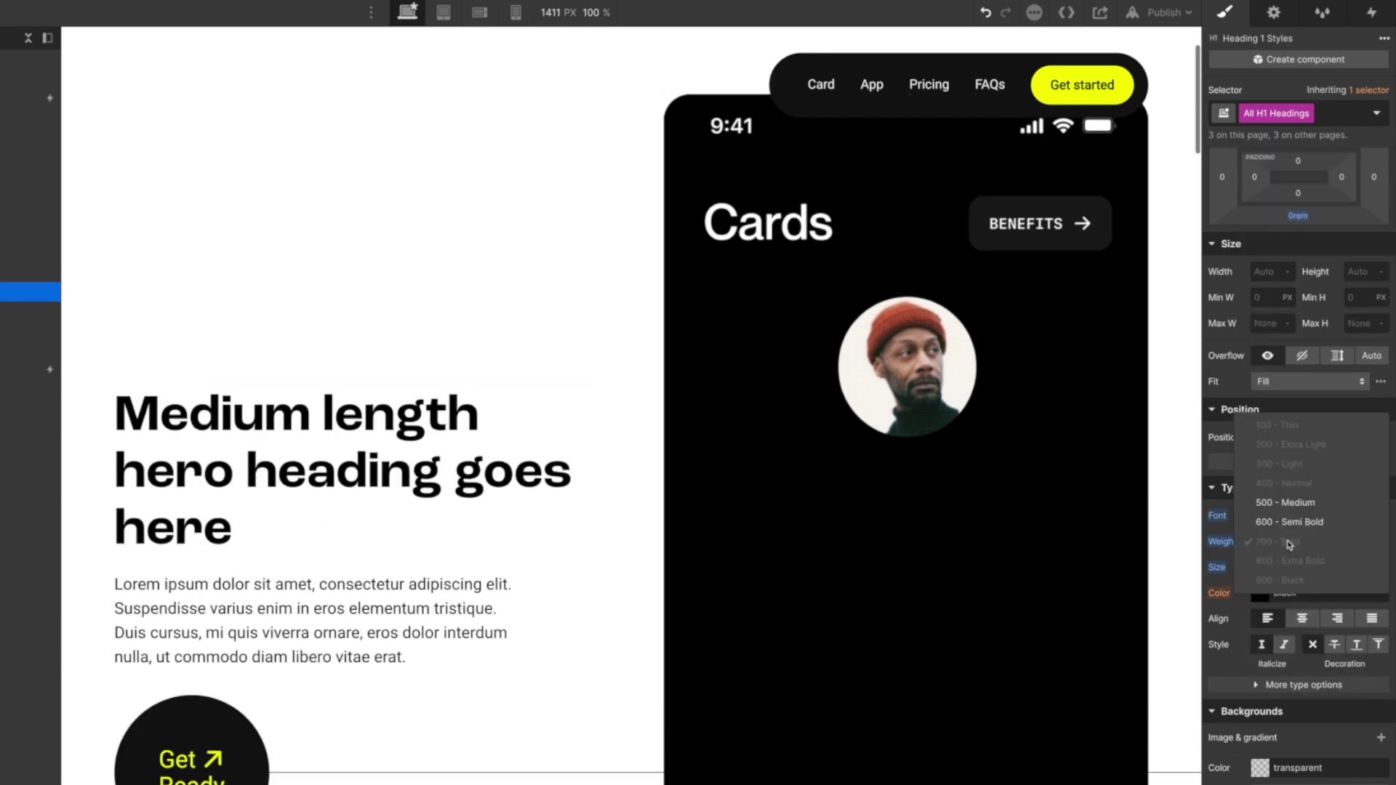
pyautogui.click(1309, 508)
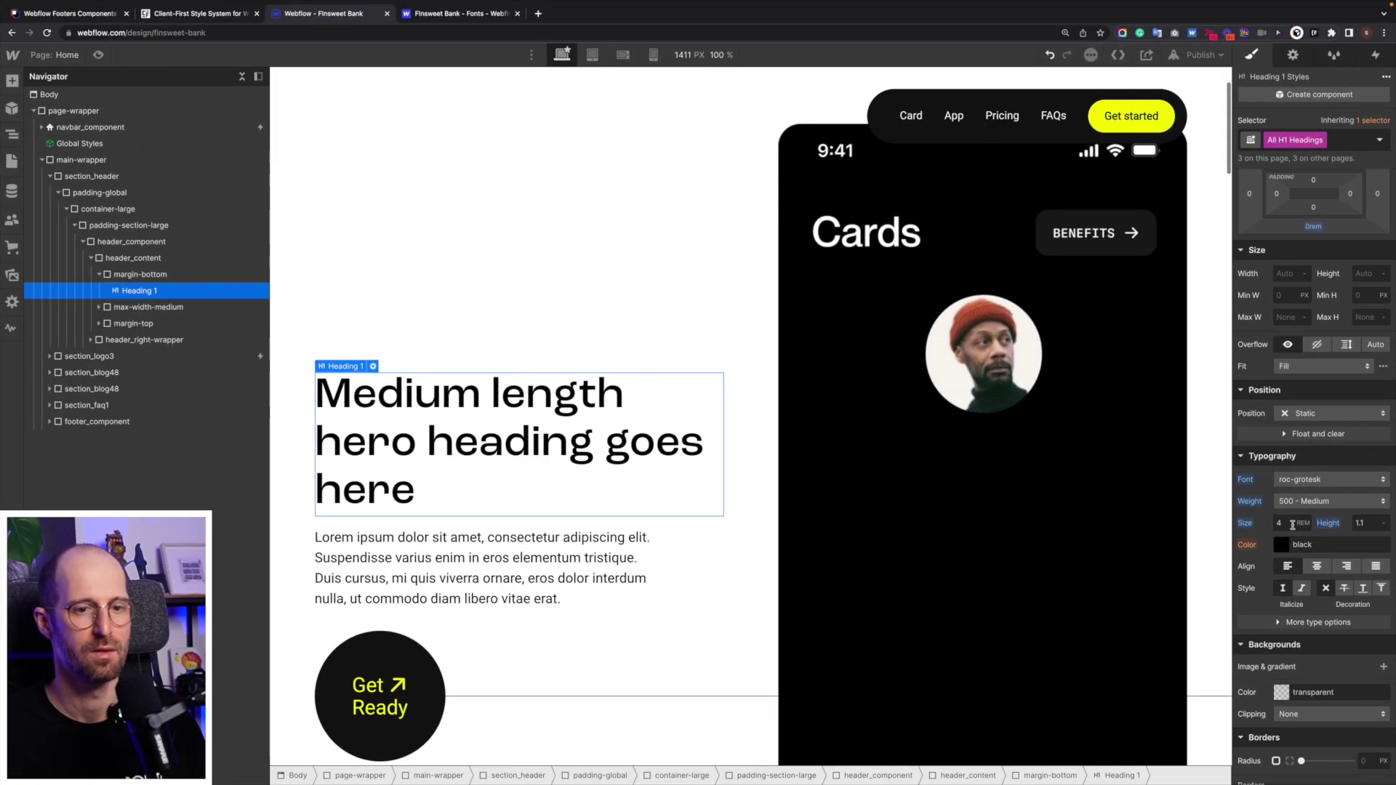
# Switch to the Figma wireframe and check the font size of its hero heading, returning to Webflow.
pyautogui.click(1292, 525)
pyautogui.scroll(-1, 1292, 525)
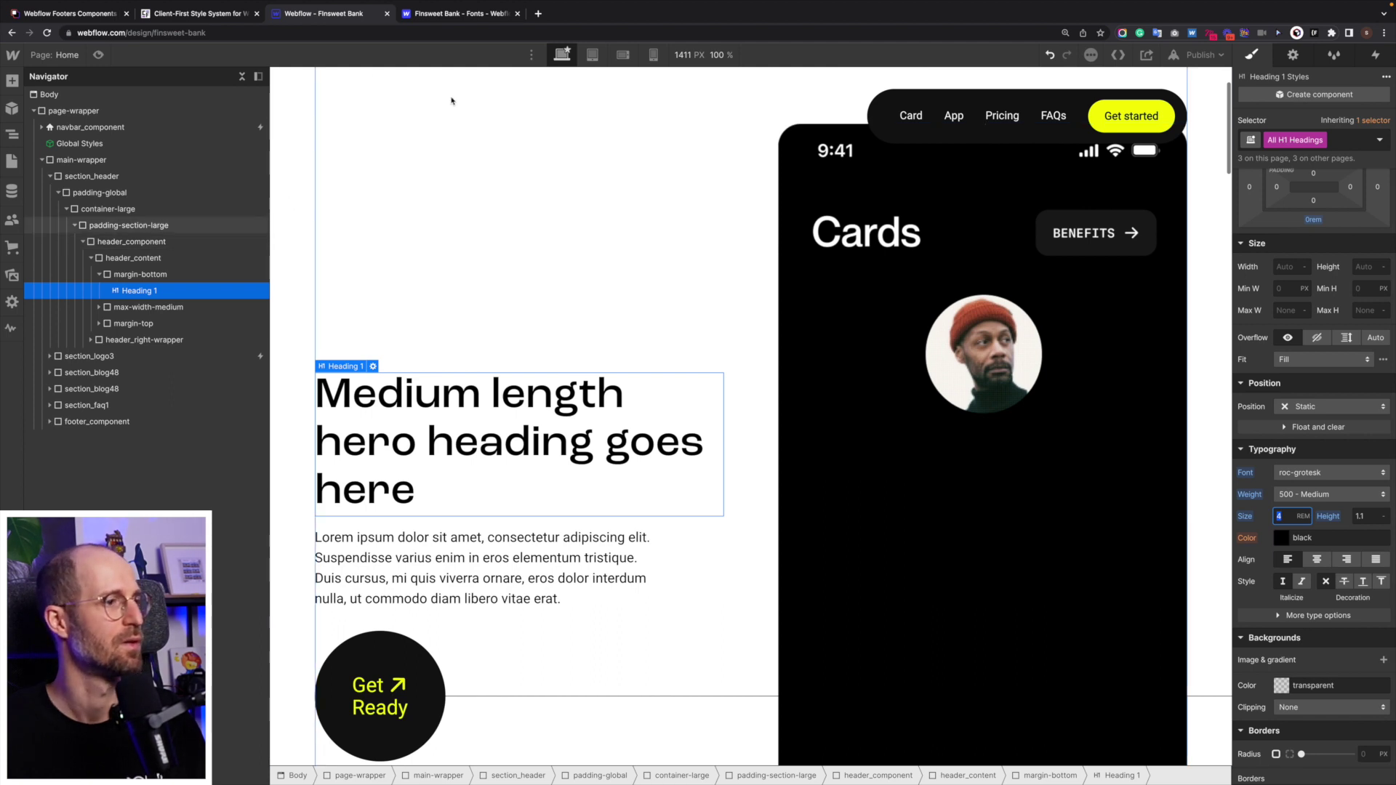
pyautogui.press('super+Tab')
pyautogui.hscroll(-2, 456, 102)
pyautogui.scroll(15, 456, 103)
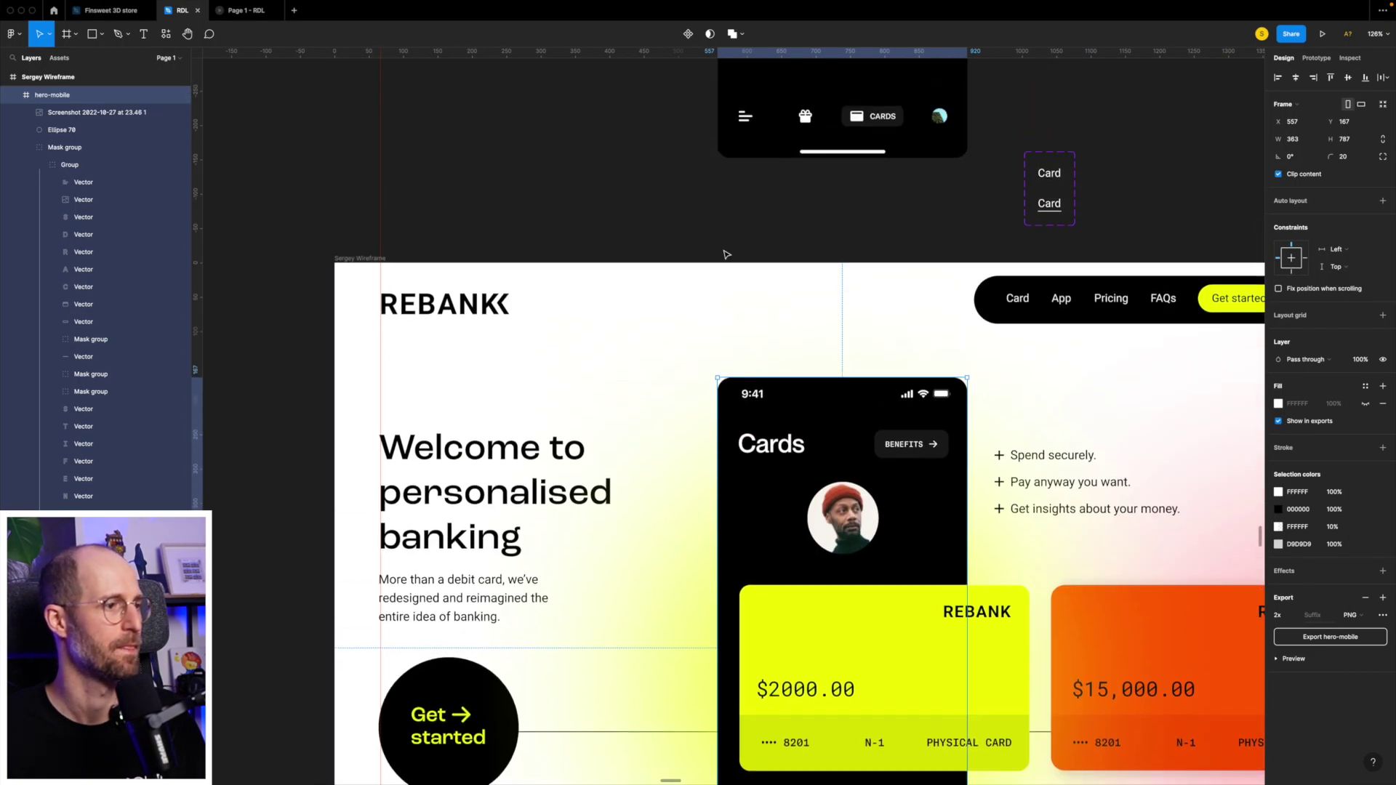
pyautogui.click(459, 496)
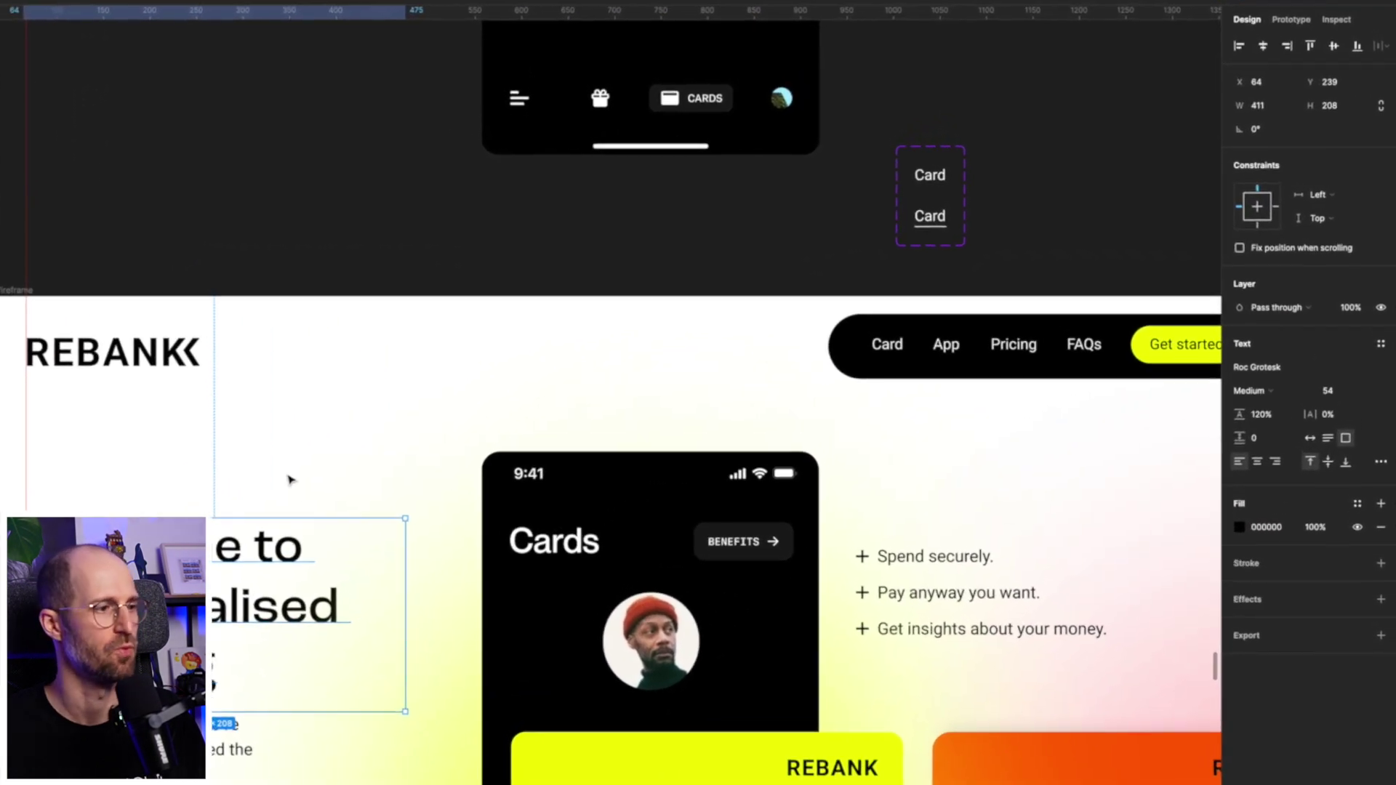
pyautogui.press('super+Tab')
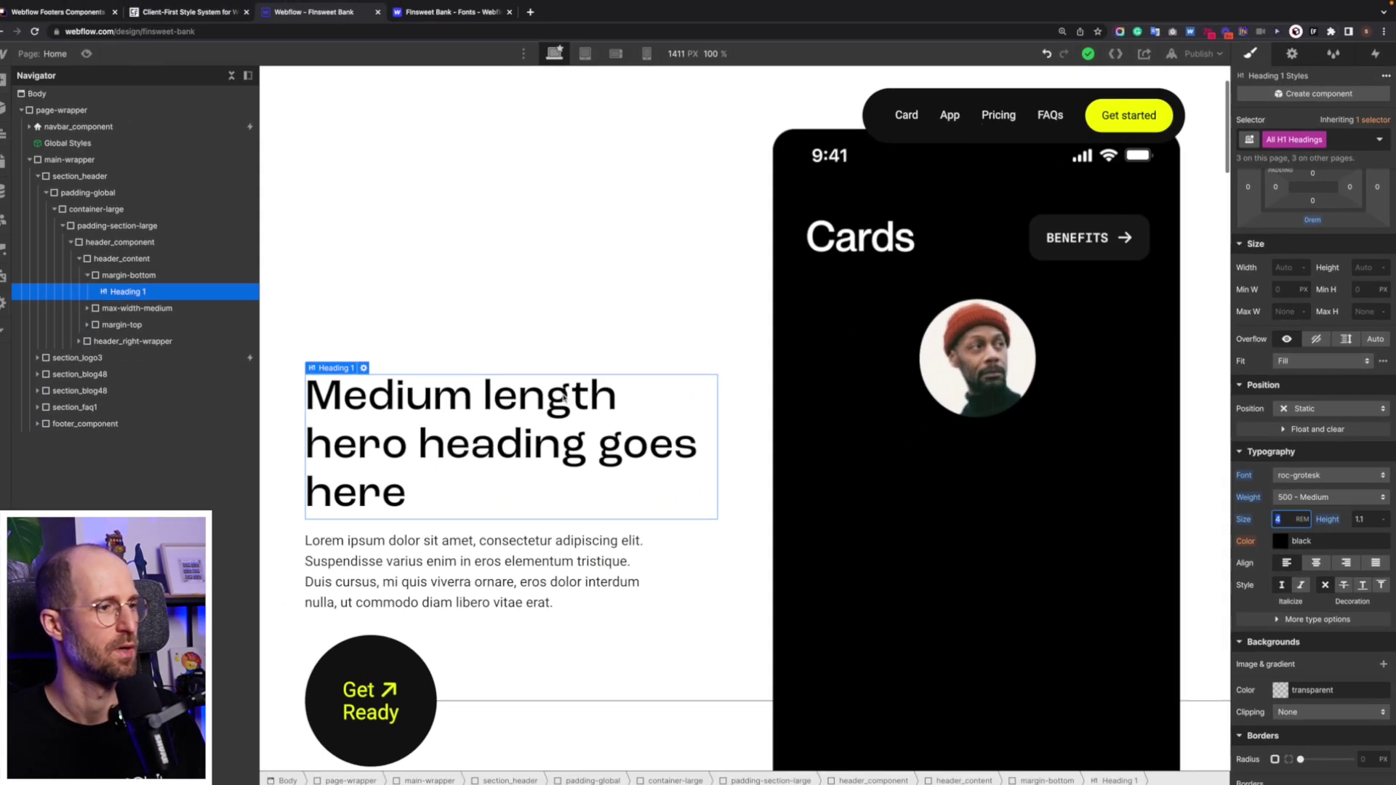
# Copy the hero heading text from the Figma wireframe and replace the Webflow hero heading with "Welcome to personalised banking".
pyautogui.press('super+Tab')
pyautogui.press('Return')
pyautogui.hotkey('ctrl', 'c')
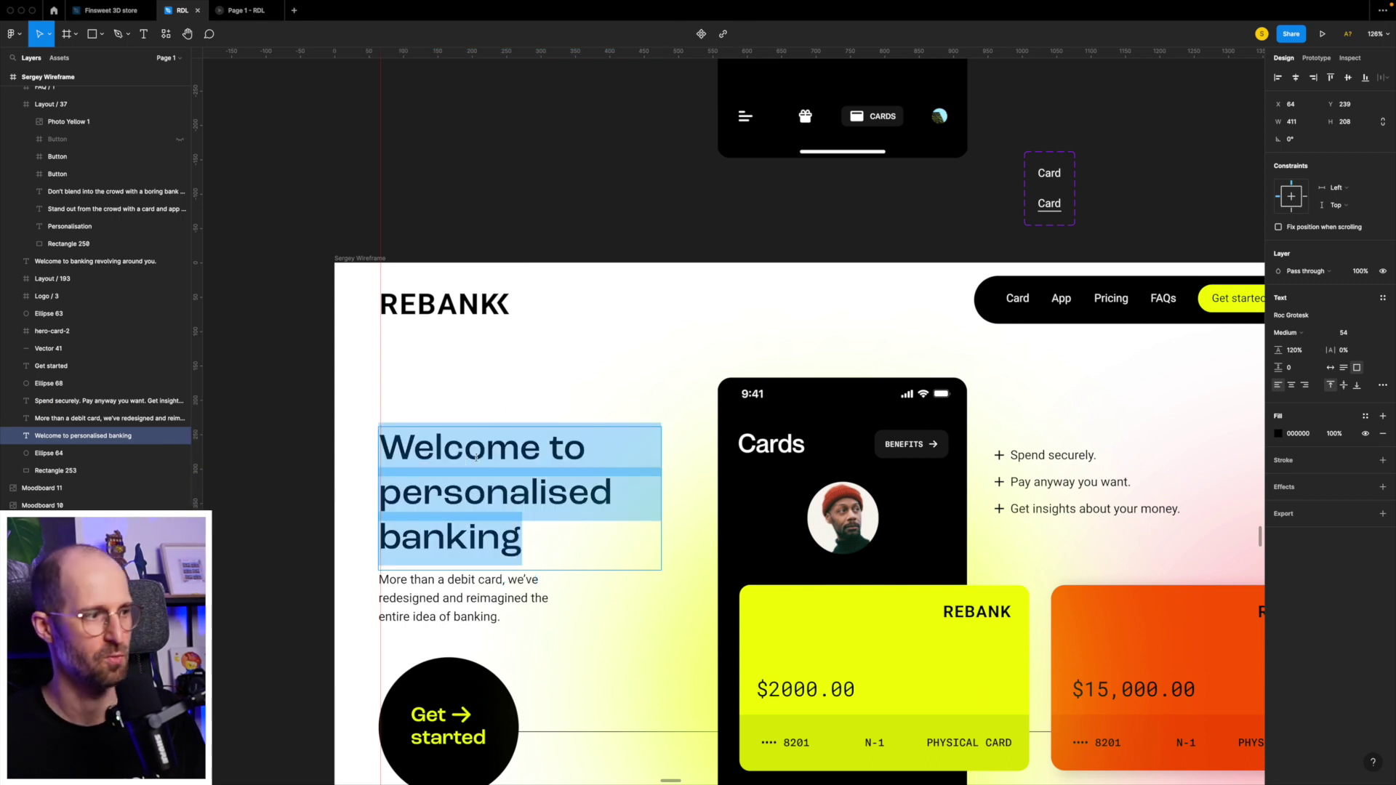
pyautogui.press('super+Tab')
pyautogui.doubleClick(507, 405)
pyautogui.hotkey('ctrl', 'a')
pyautogui.hotkey('ctrl', 'v')
pyautogui.press('Escape')
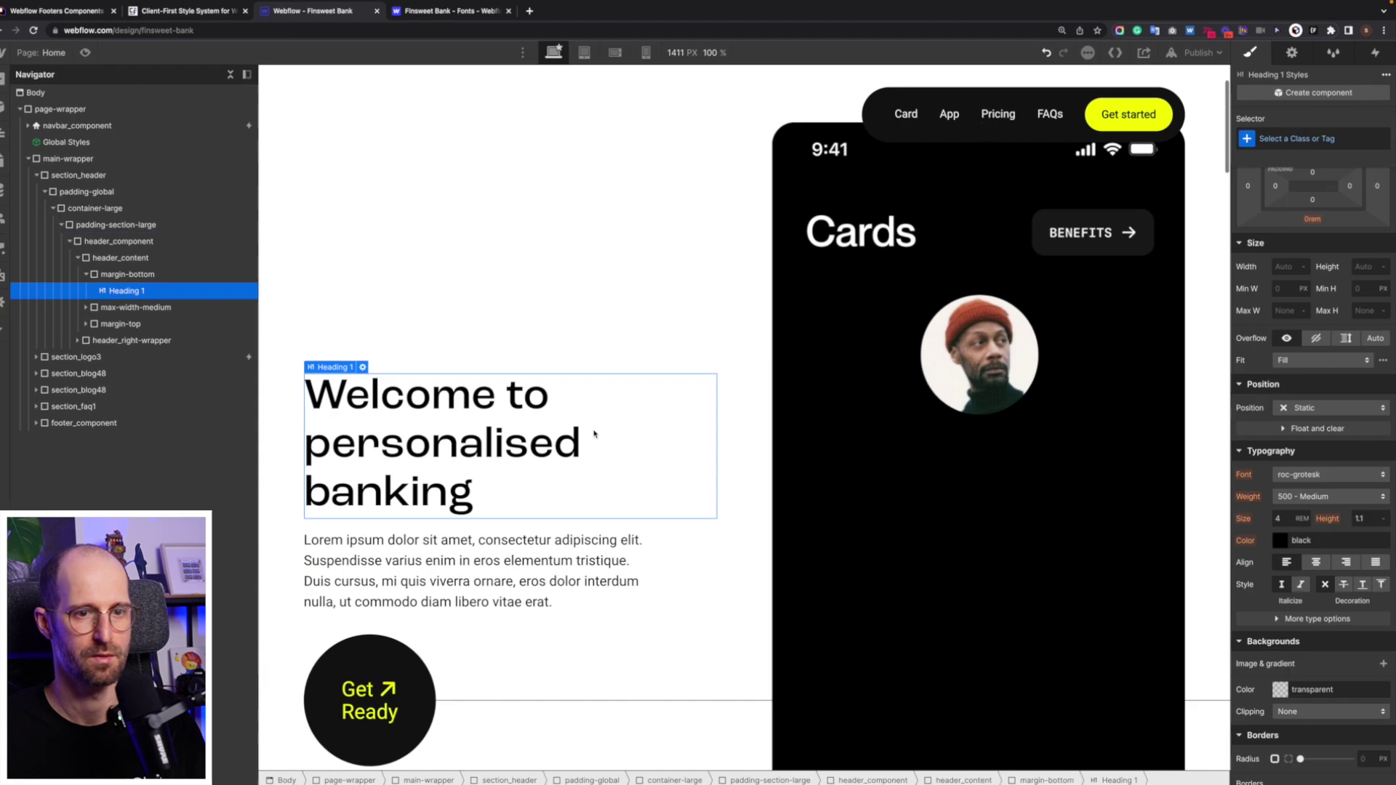
# Try a font size of 45/16 rem directly on the hero heading and settle on 4 rem.
pyautogui.click(1281, 518)
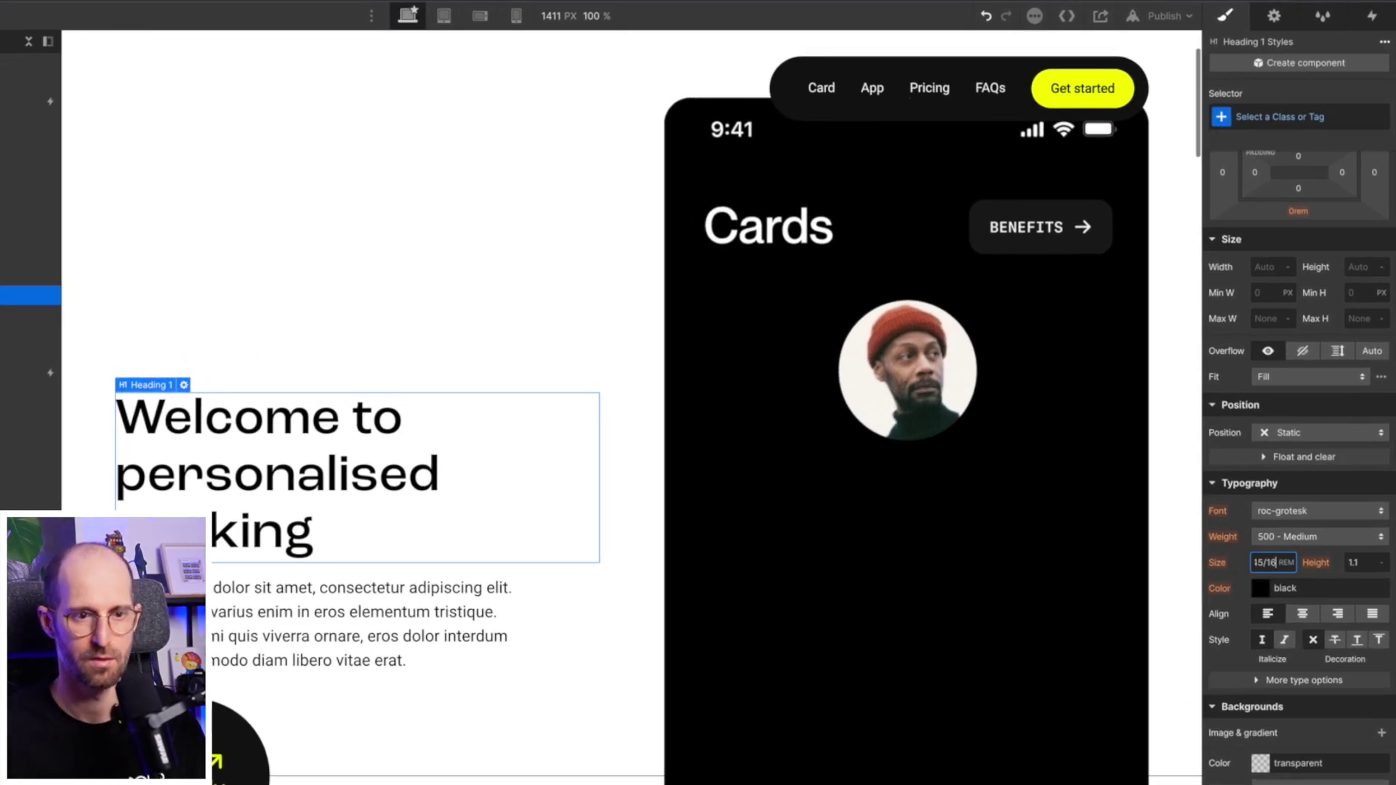
pyautogui.press('Return')
pyautogui.doubleClick(1265, 565)
pyautogui.click(1259, 566)
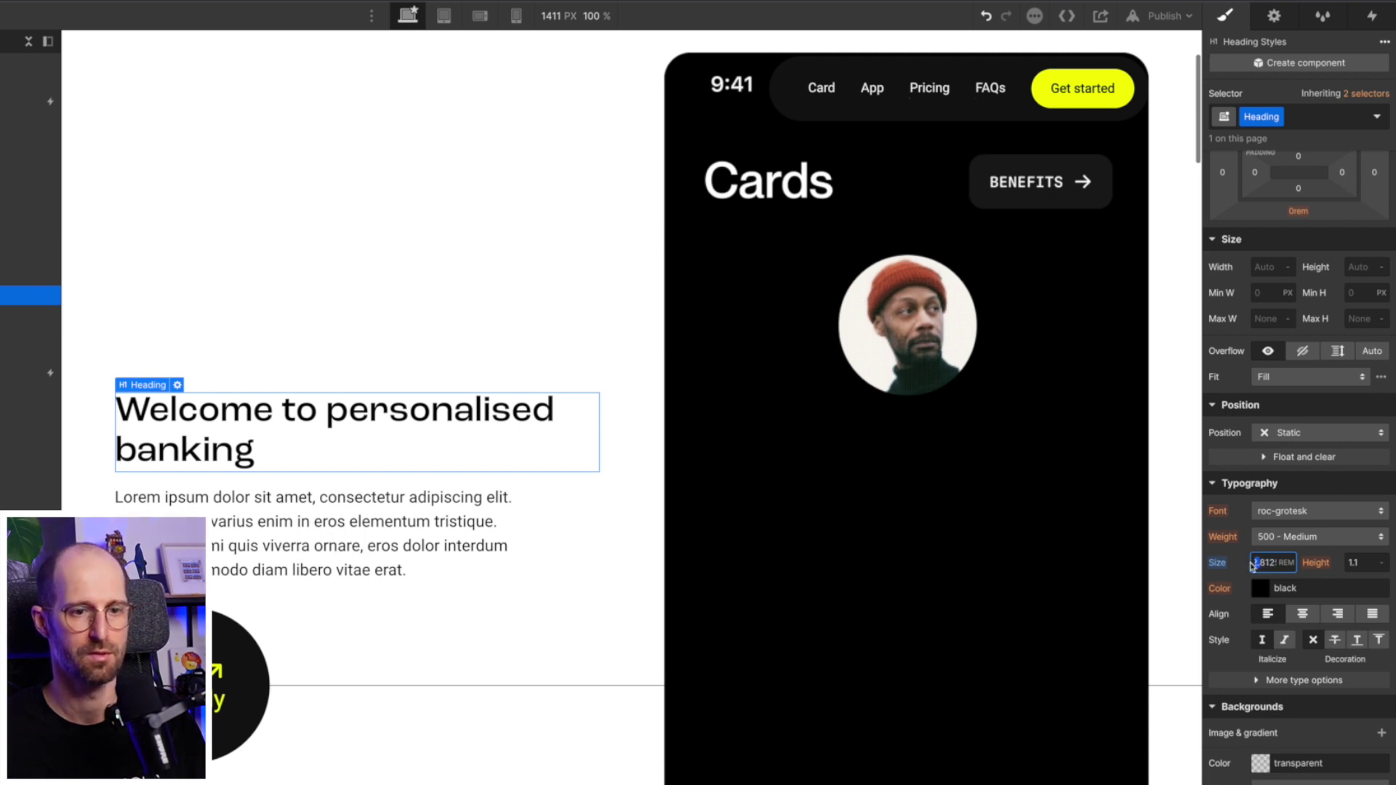
pyautogui.press('super+a')
pyautogui.write('3')
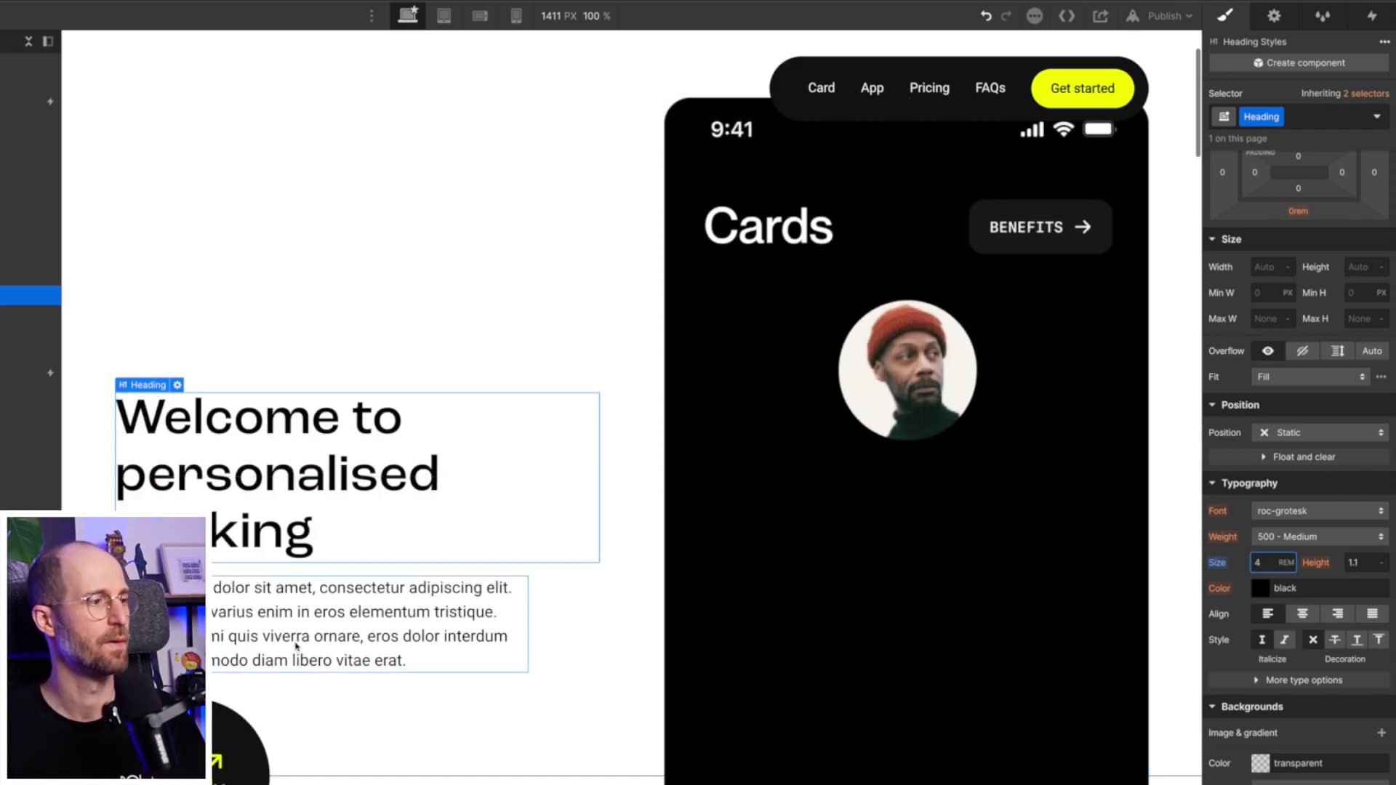
# Inspect the styles of the hero paragraph and heading, and review the page from the navbar down to the blog section.
pyautogui.click(317, 636)
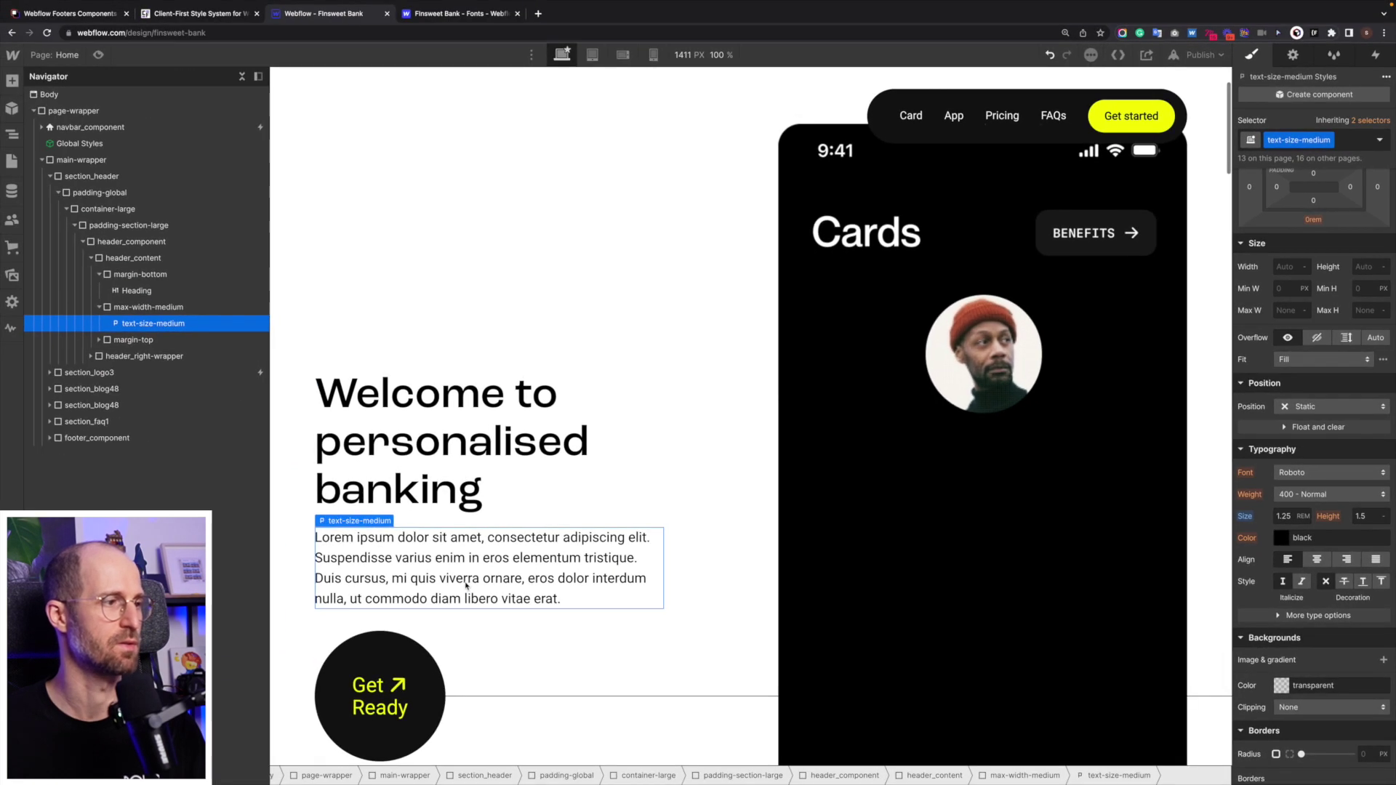
pyautogui.click(323, 437)
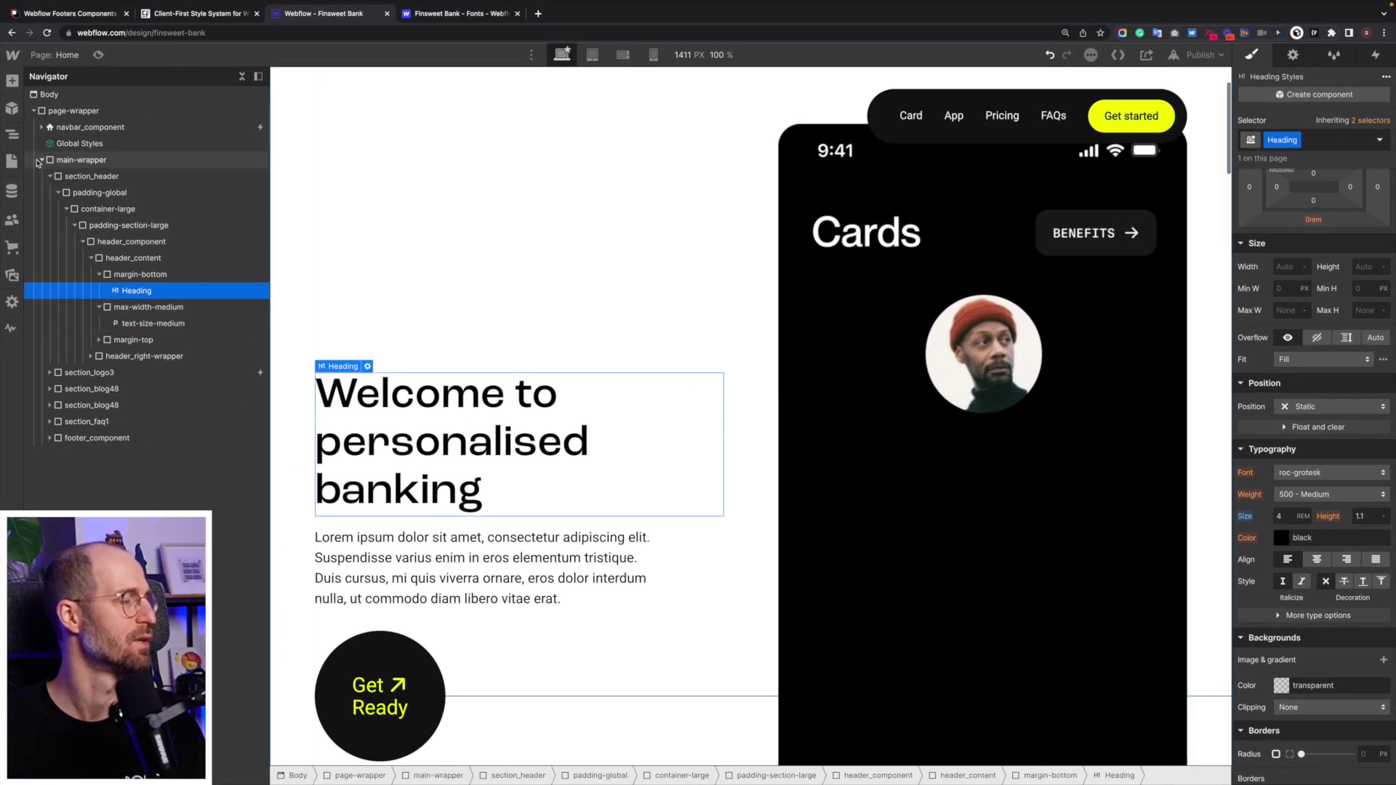
pyautogui.click(41, 160)
pyautogui.scroll(2, 714, 299)
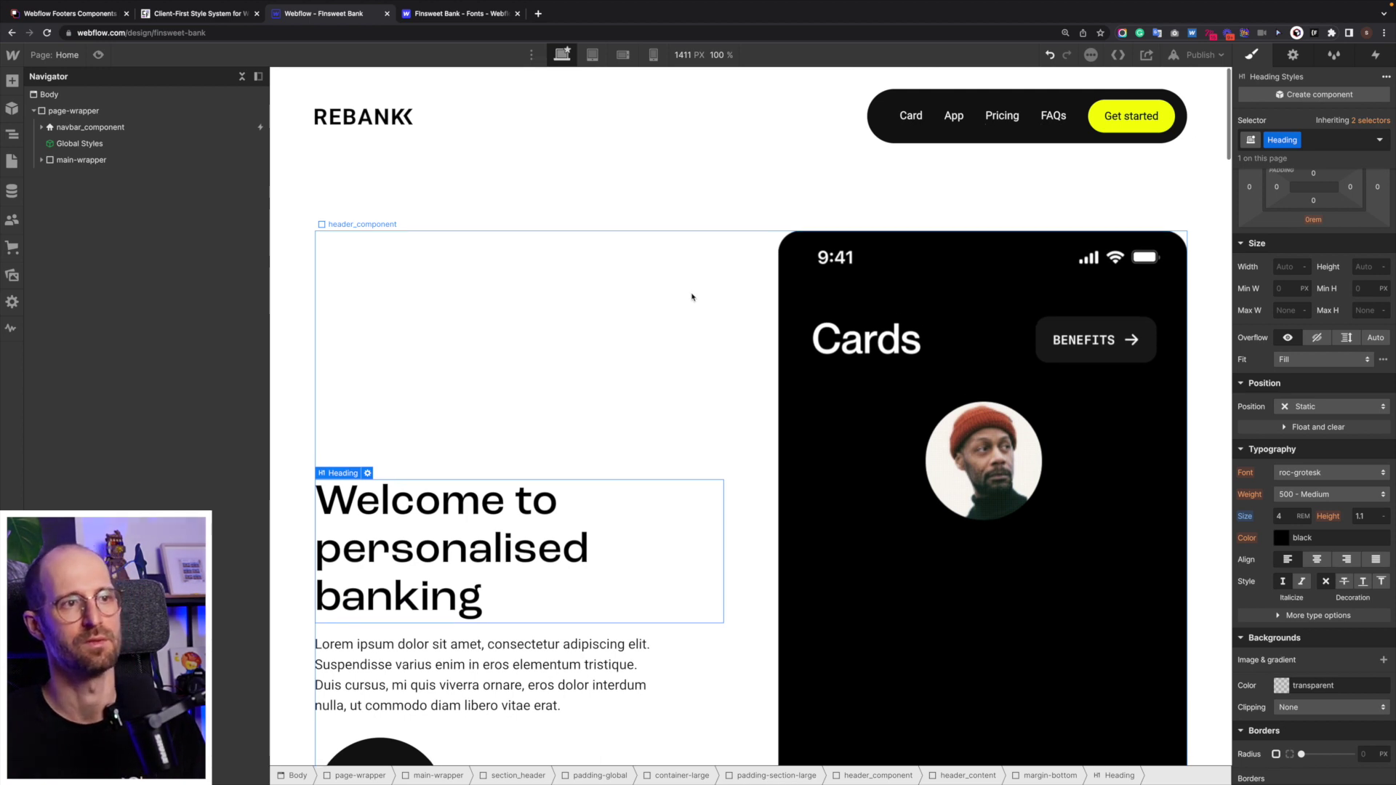
pyautogui.scroll(-2, 692, 296)
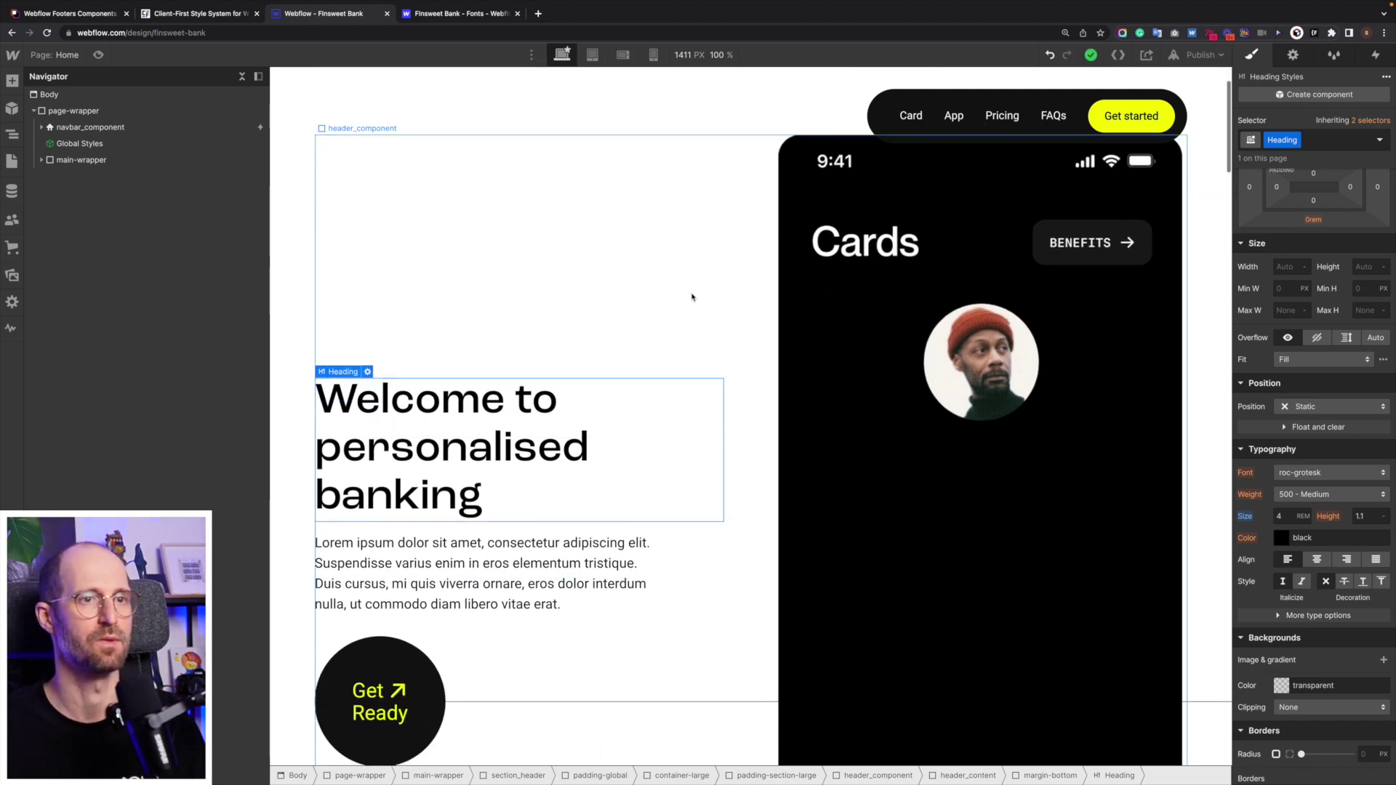
pyautogui.scroll(2, 692, 296)
pyautogui.scroll(-15, 693, 296)
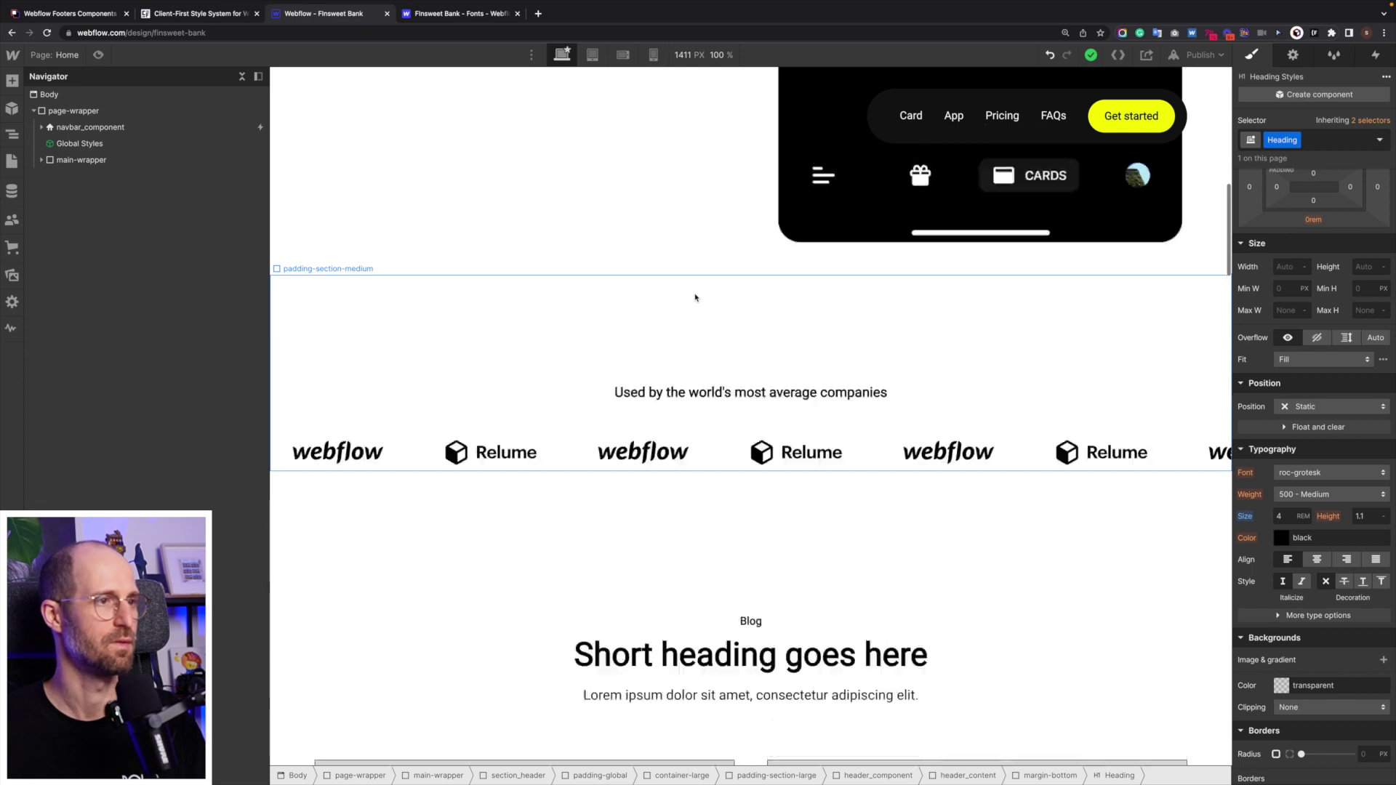
pyautogui.scroll(15, 694, 297)
# Compare the round hero button with the Figma wireframe and set header_main-cta to roc-grotesk with weight 500 - Medium.
pyautogui.click(375, 697)
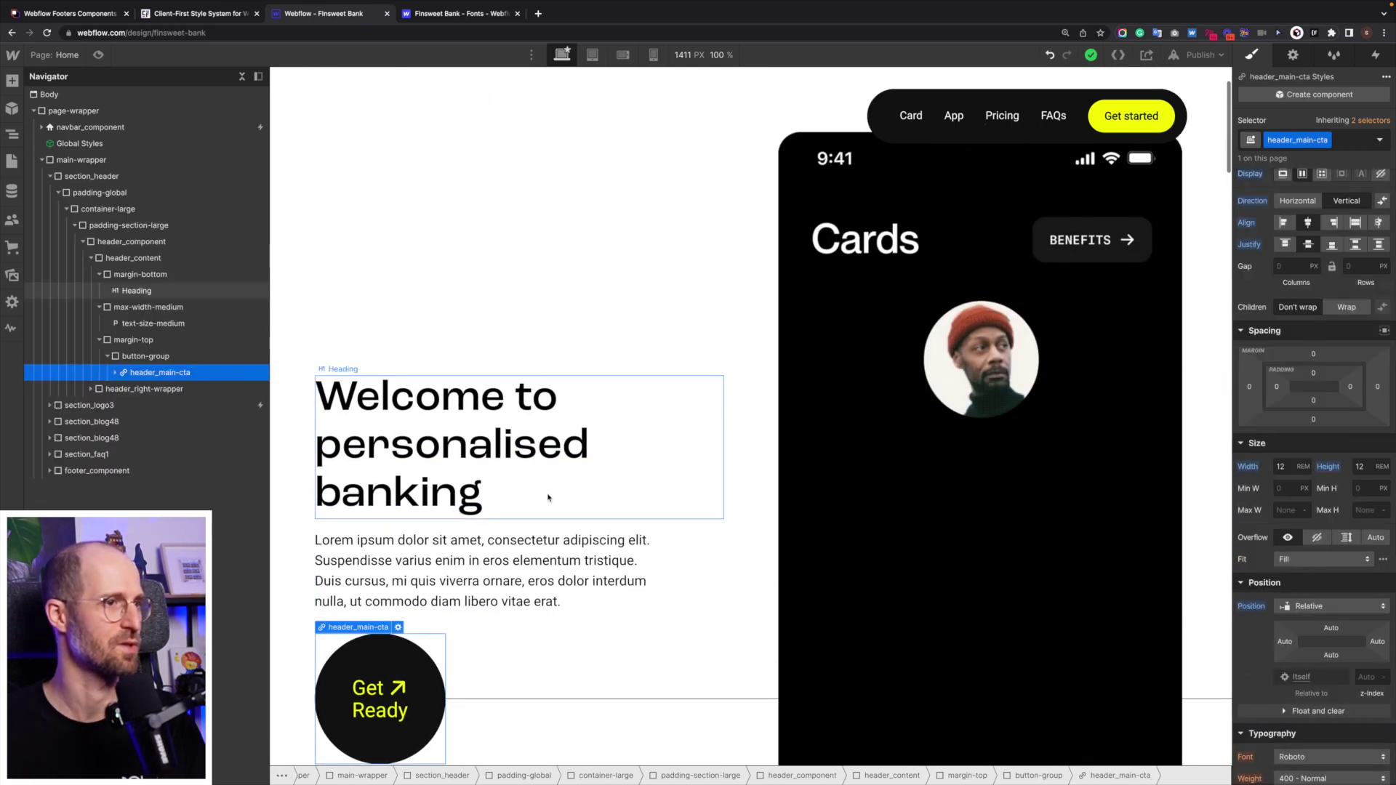
pyautogui.hotkey('ctrl', 'Right')
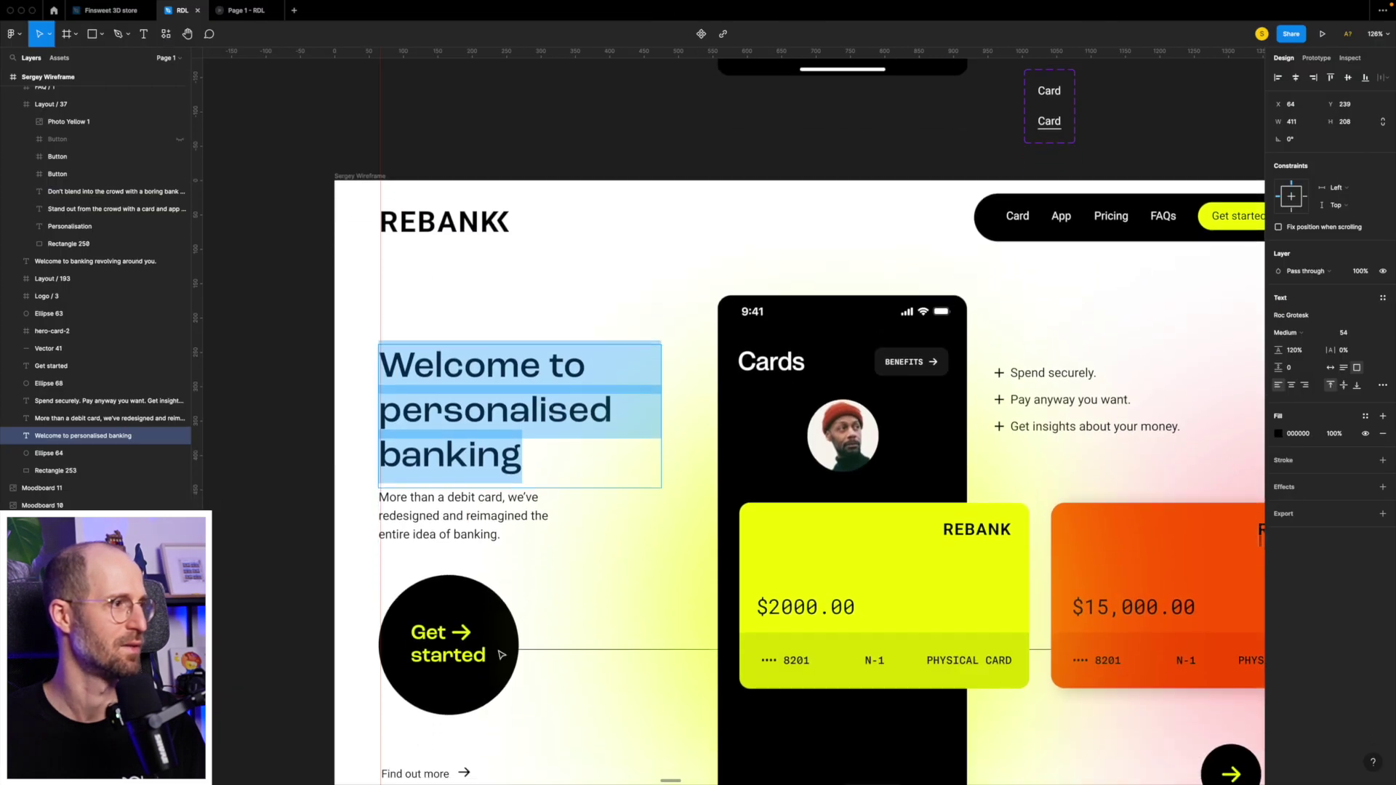
pyautogui.scroll(-1, 502, 654)
pyautogui.hotkey('ctrl', 'Left')
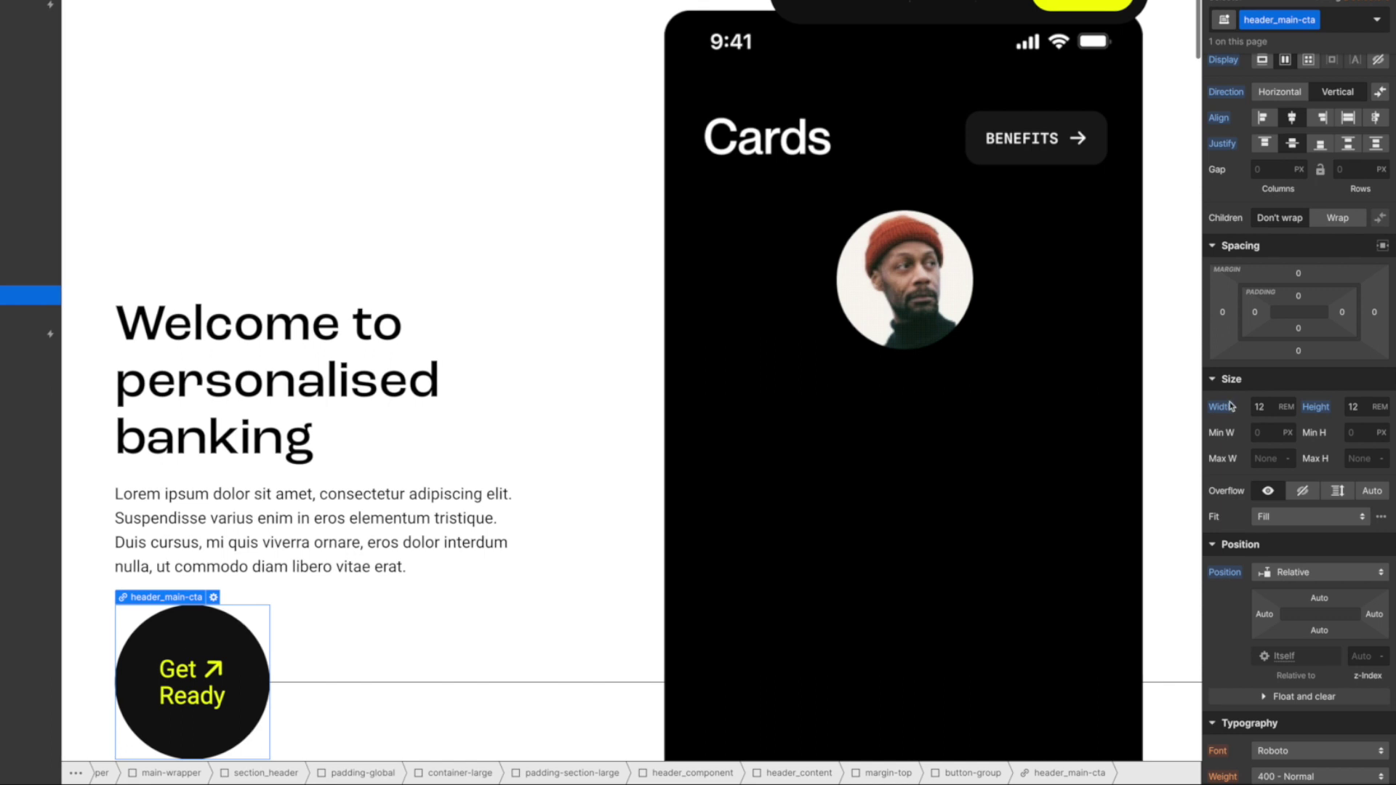
pyautogui.scroll(-3, 1297, 566)
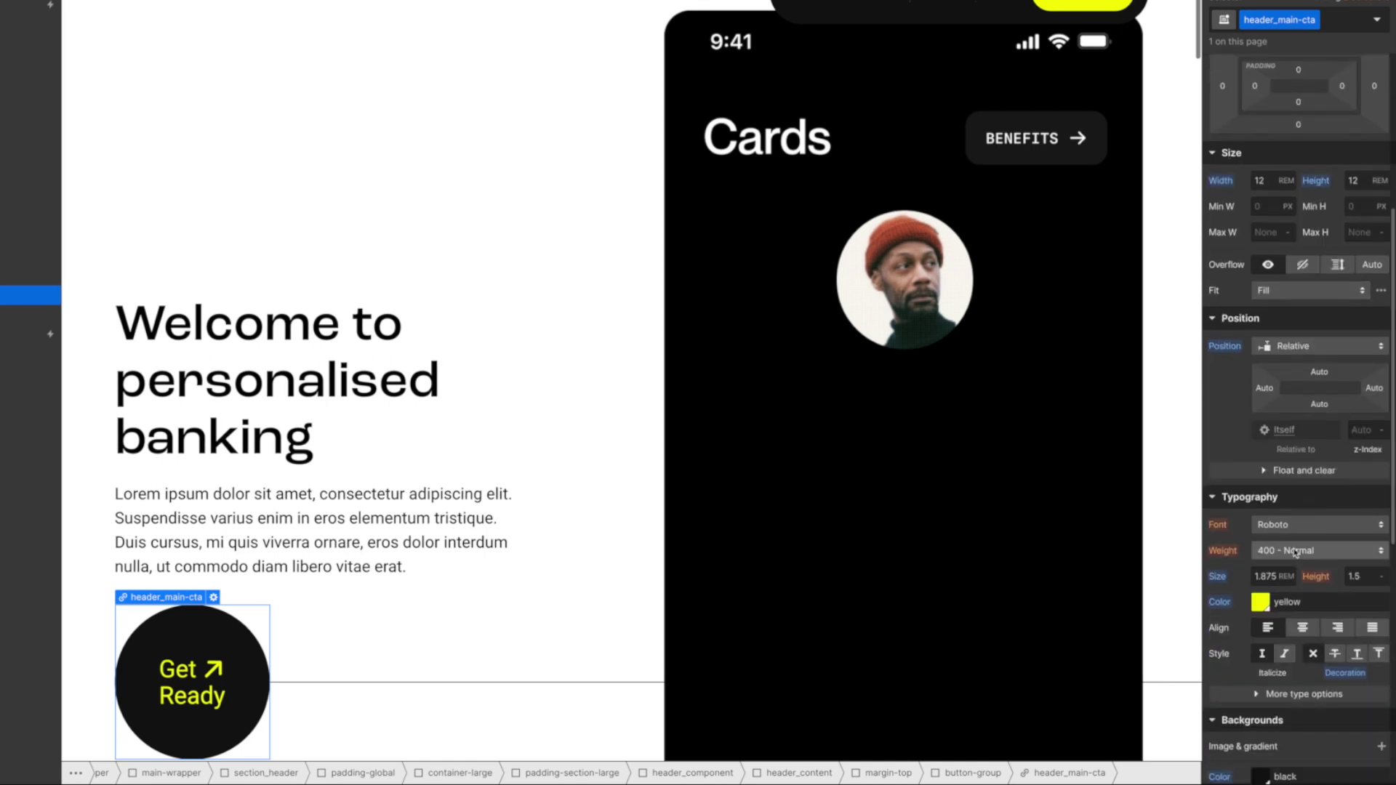
pyautogui.click(1306, 524)
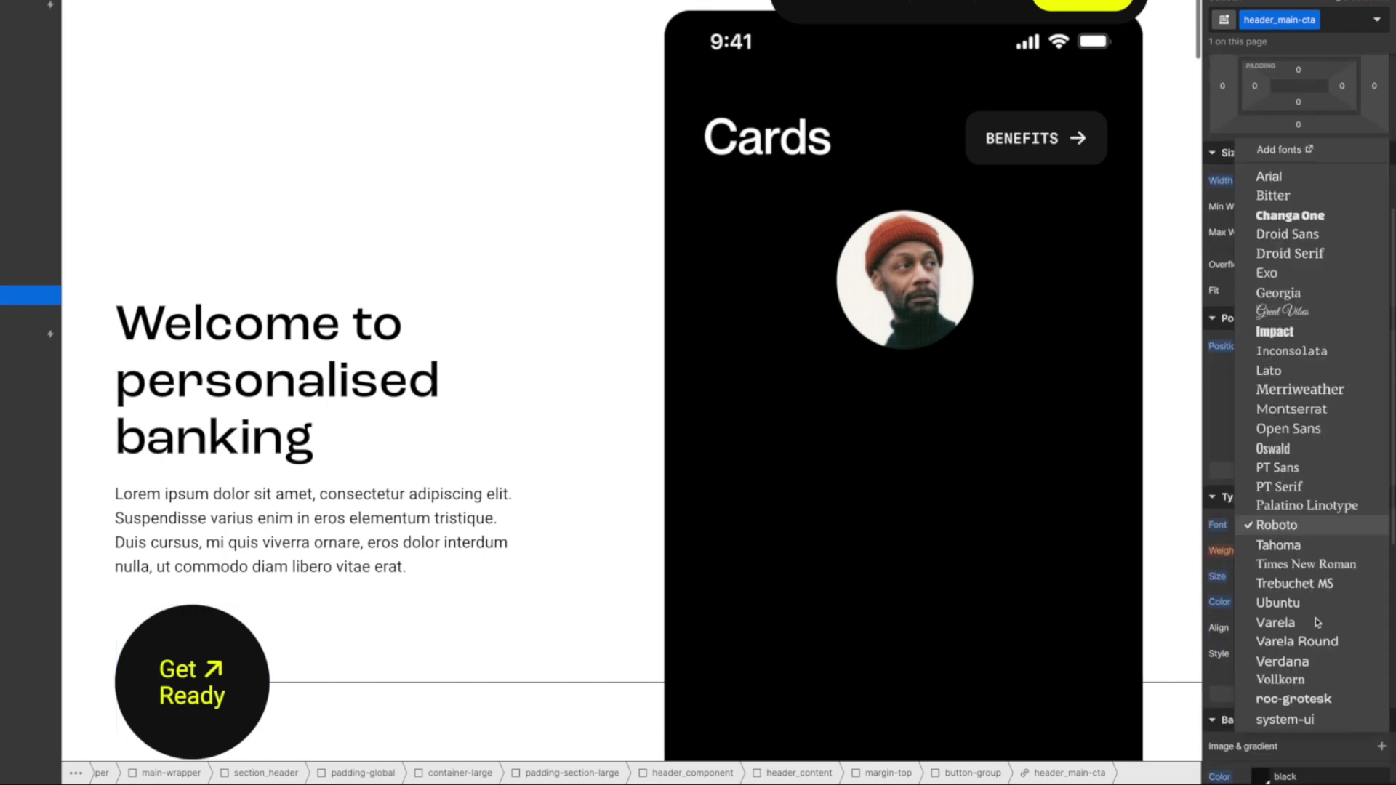
pyautogui.click(1294, 699)
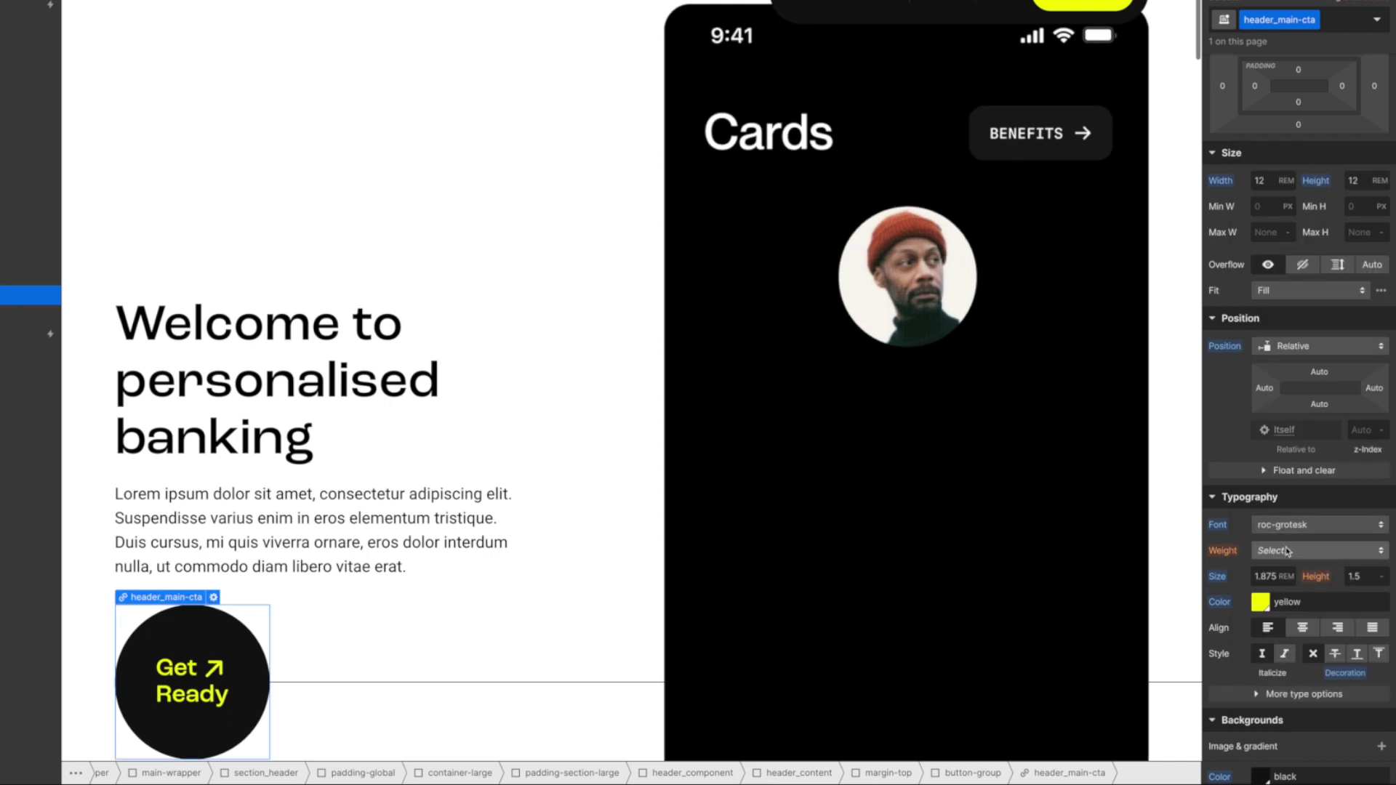
pyautogui.click(1287, 550)
pyautogui.click(1287, 569)
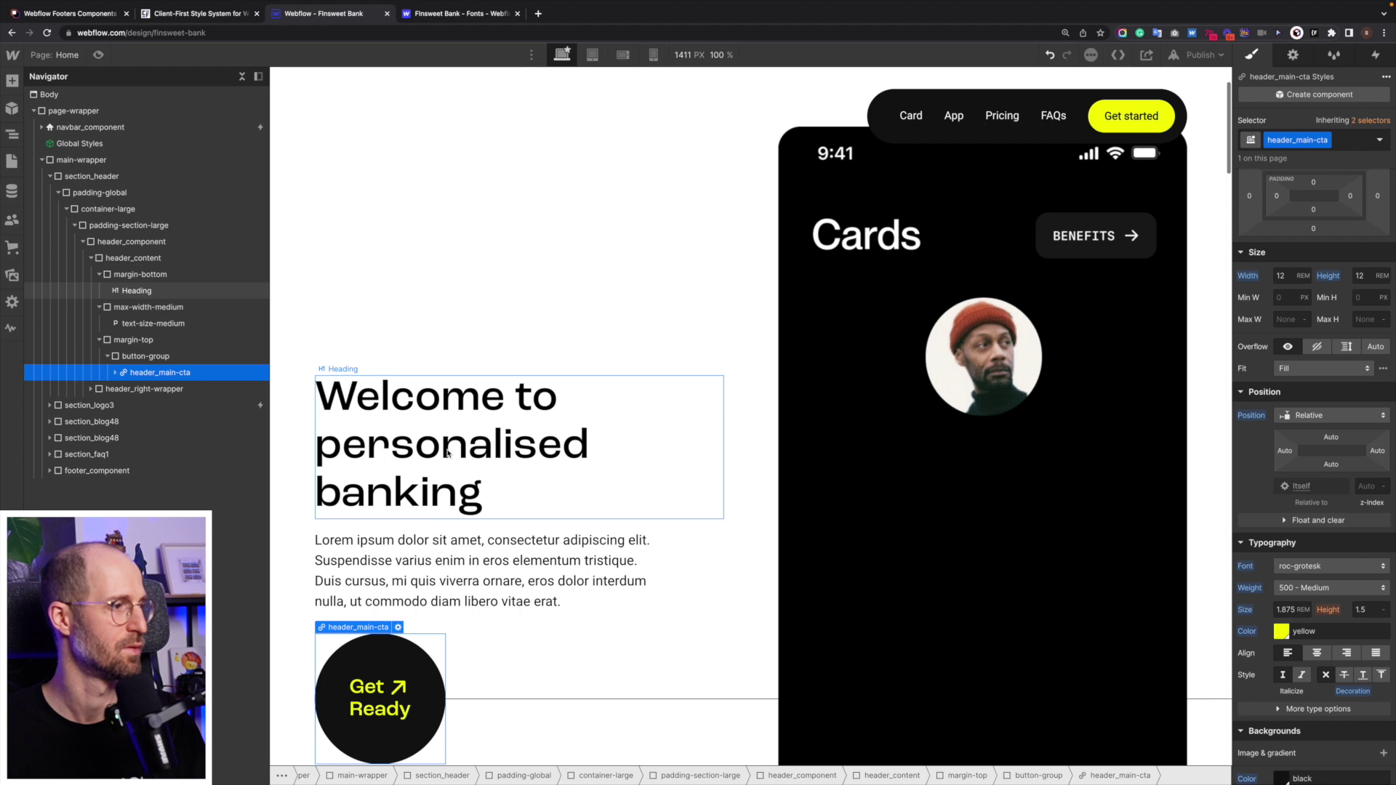
# Remove the Heading class from the hero heading and check the typography styles of the All H1 Headings tag.
pyautogui.click(339, 400)
pyautogui.scroll(4, 1323, 167)
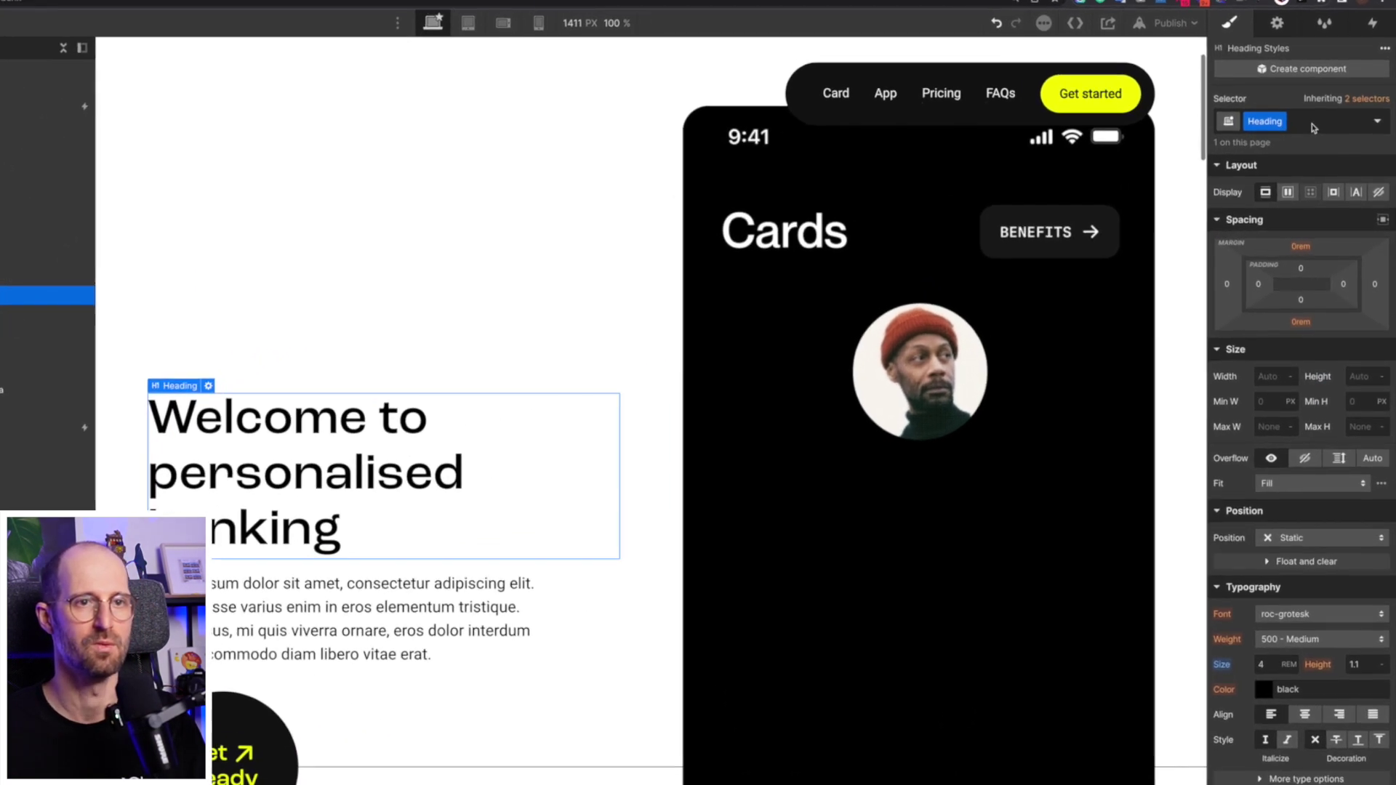
pyautogui.click(1313, 125)
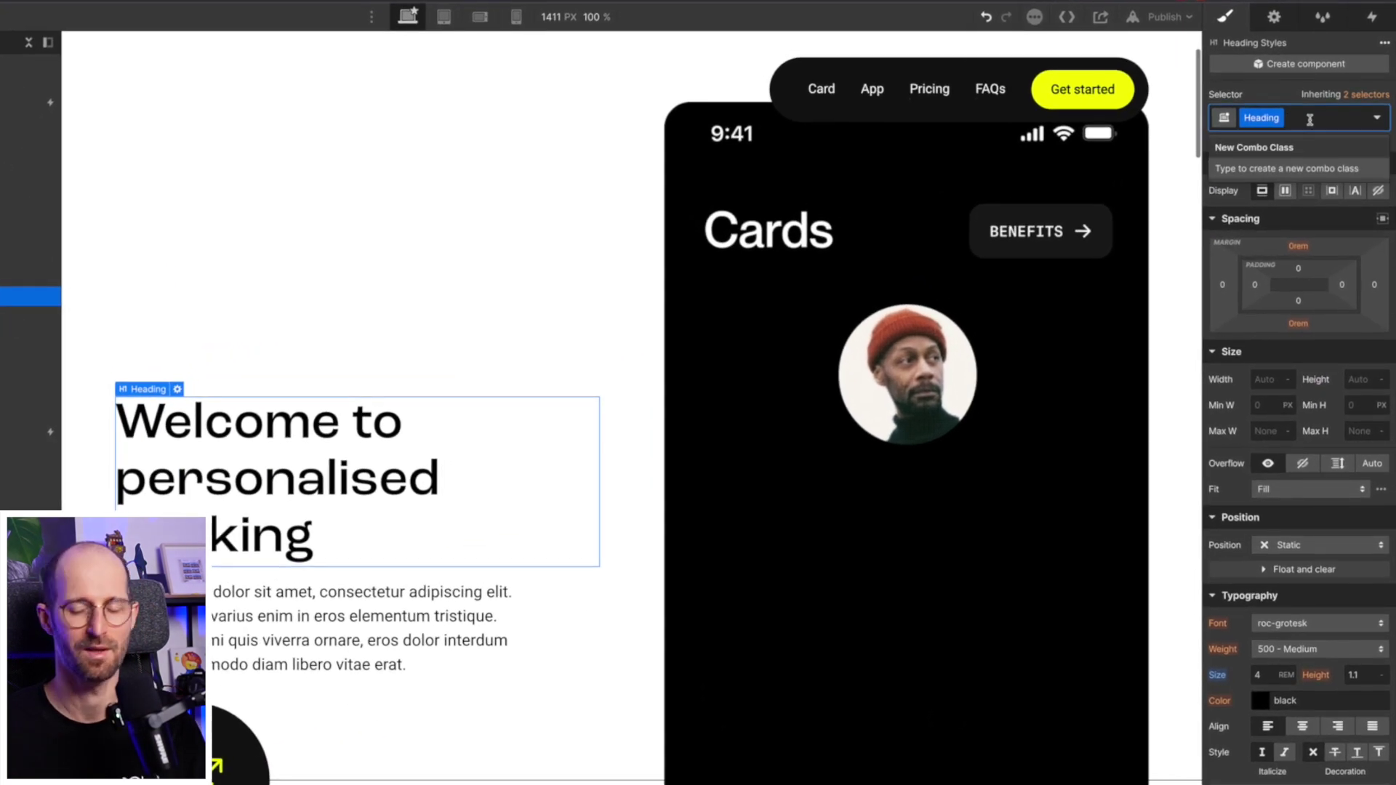
pyautogui.press('BackSpace')
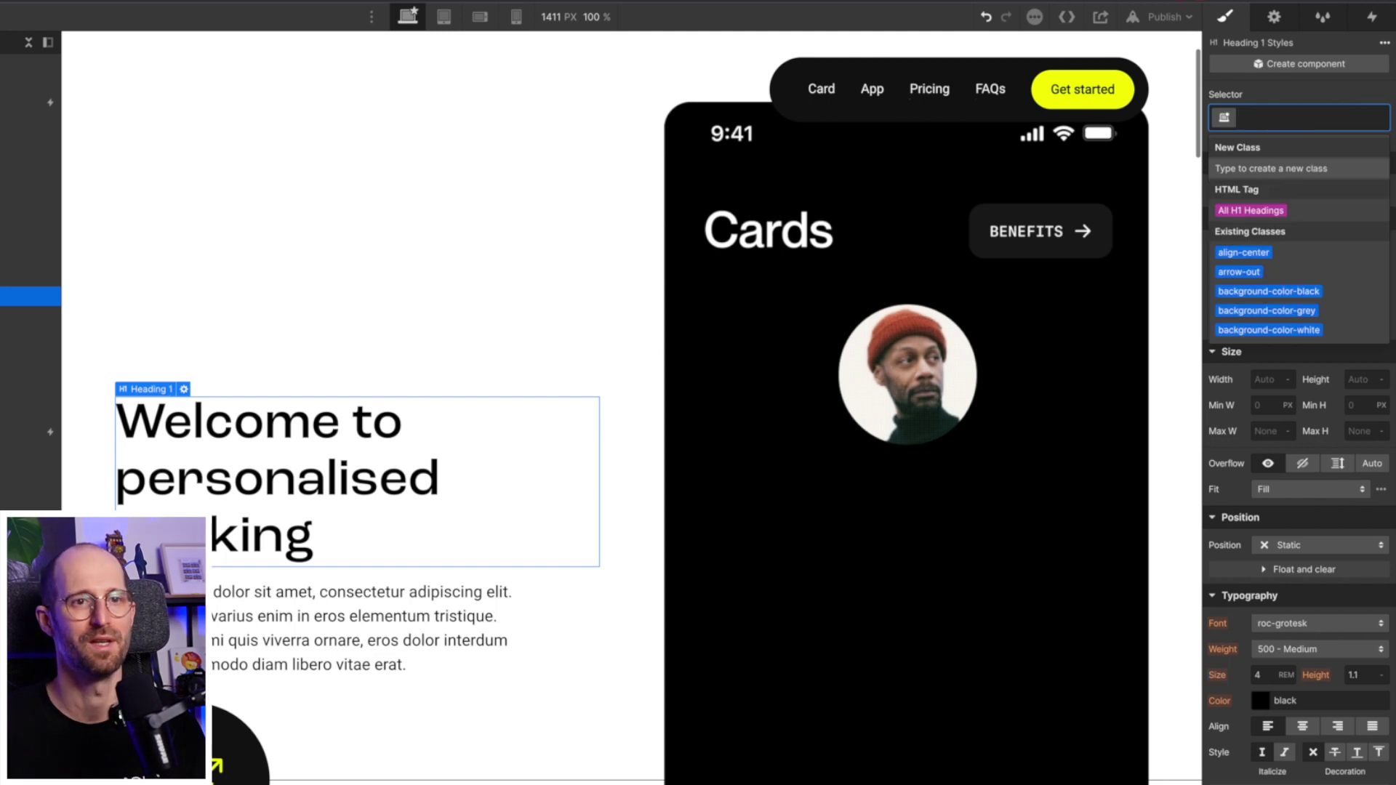
pyautogui.click(1253, 211)
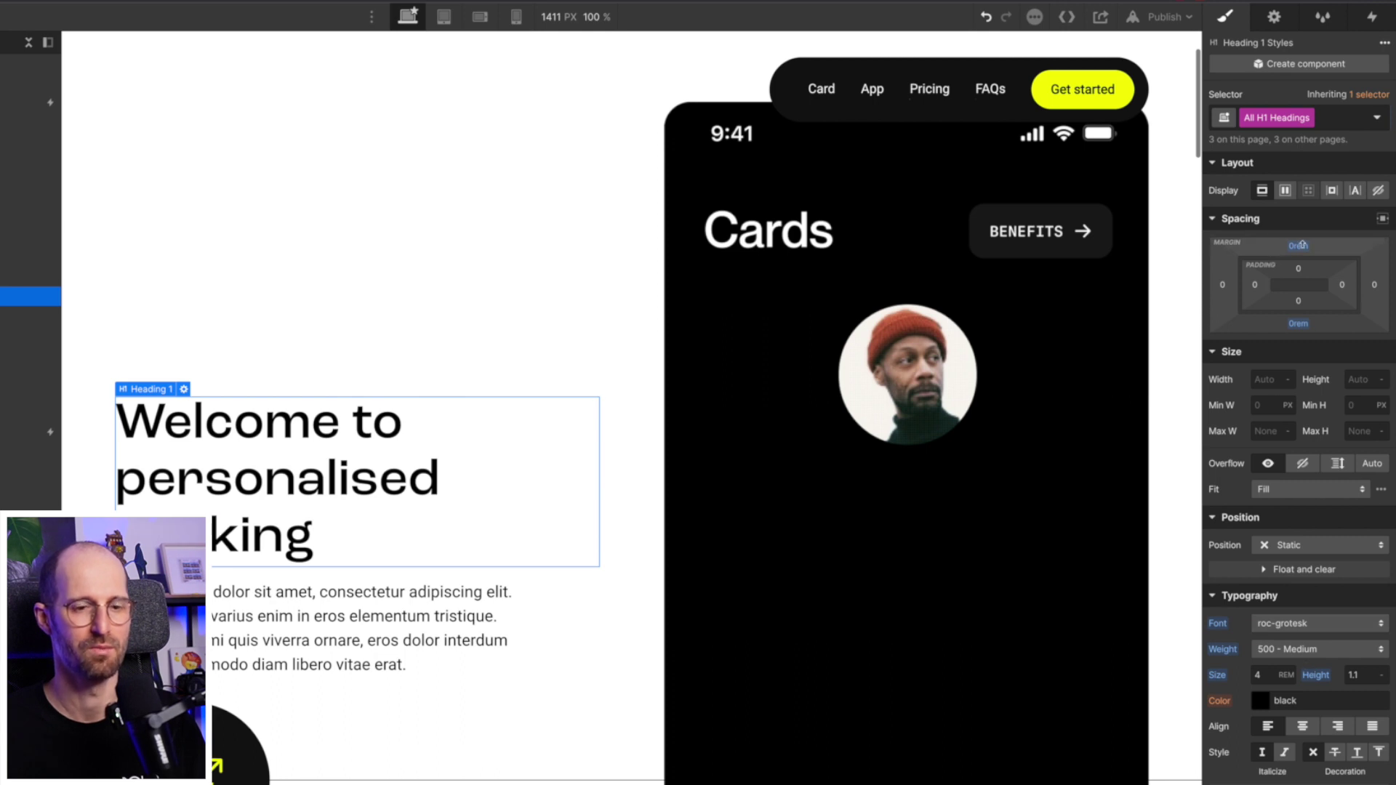
pyautogui.scroll(-5, 1302, 582)
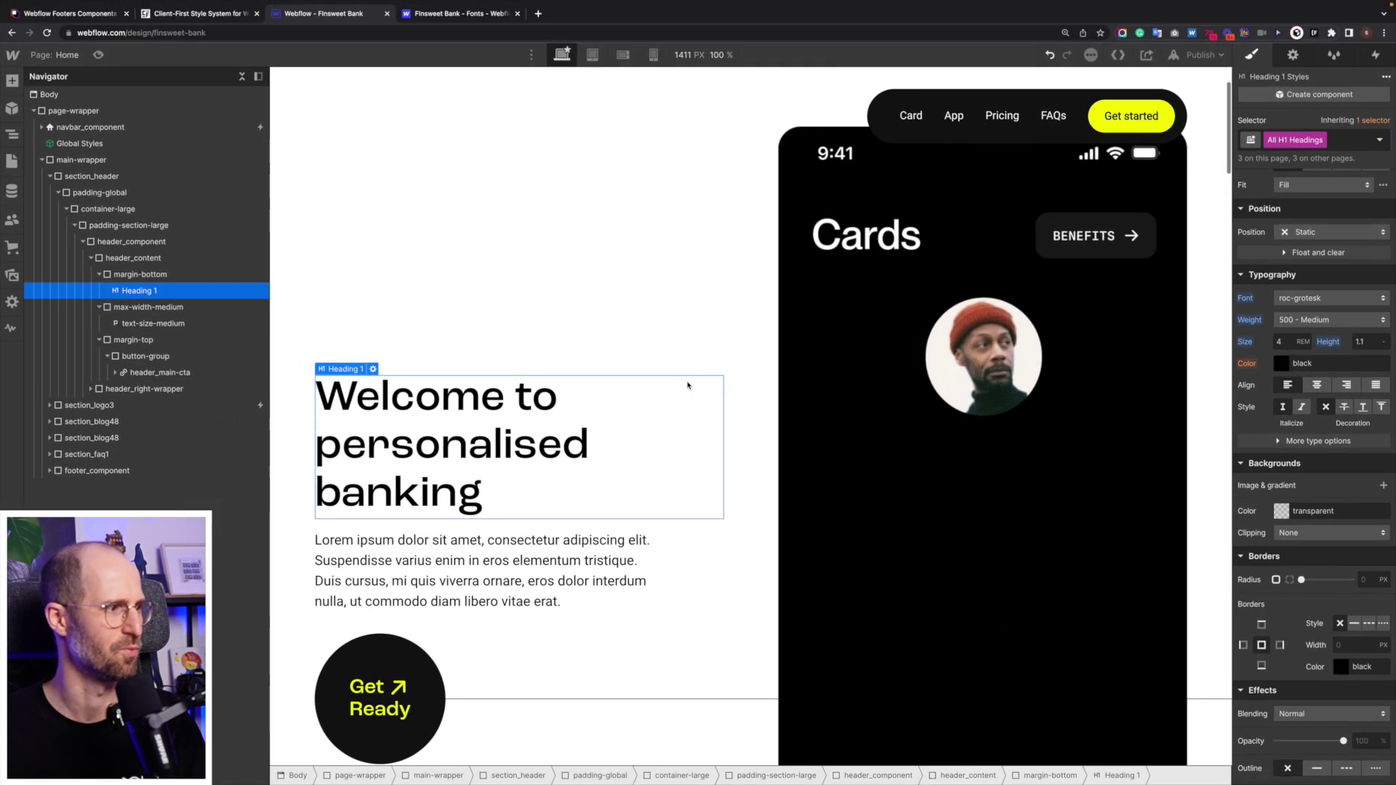
pyautogui.click(436, 291)
pyautogui.click(443, 424)
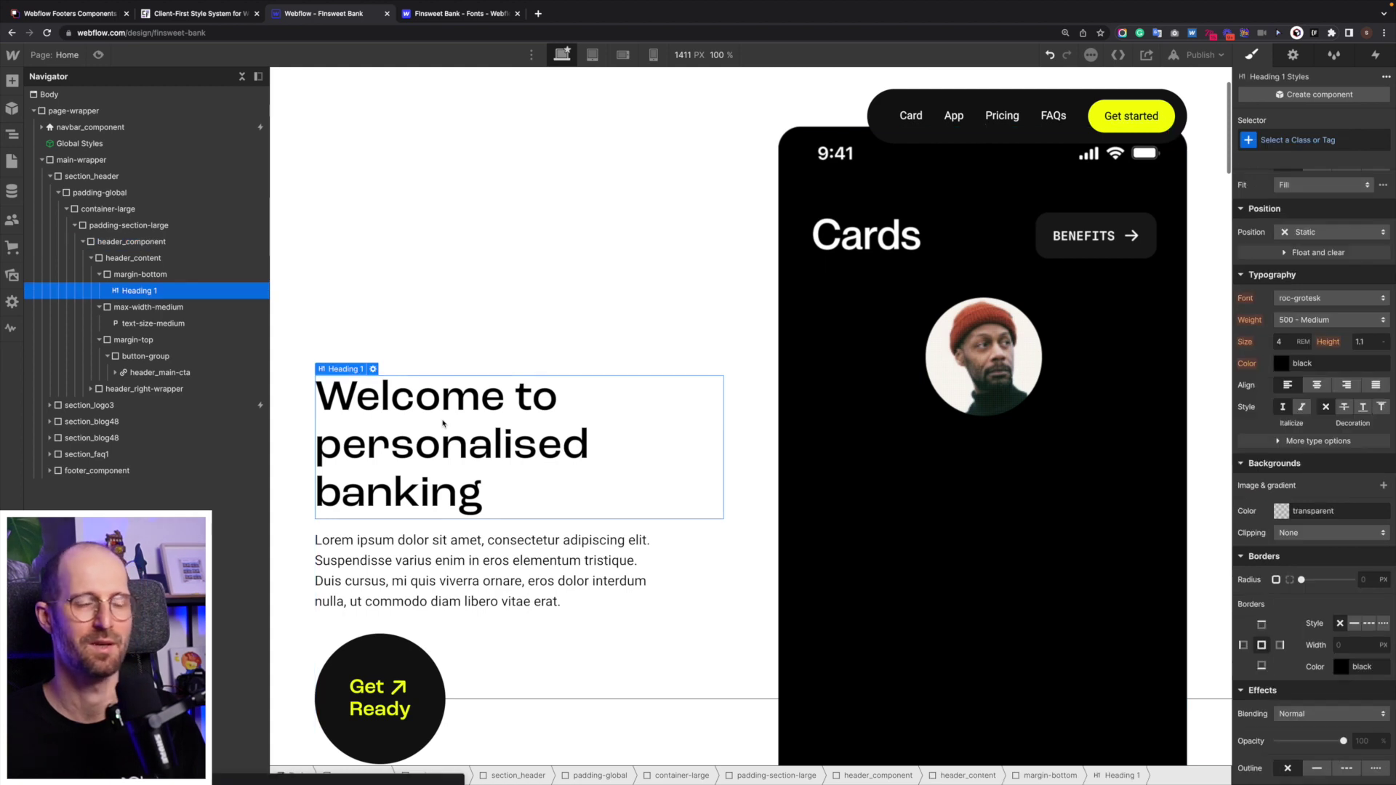
# Replace the max-width-medium class on the hero paragraph's wrapper with the existing max-width-small class.
pyautogui.click(420, 582)
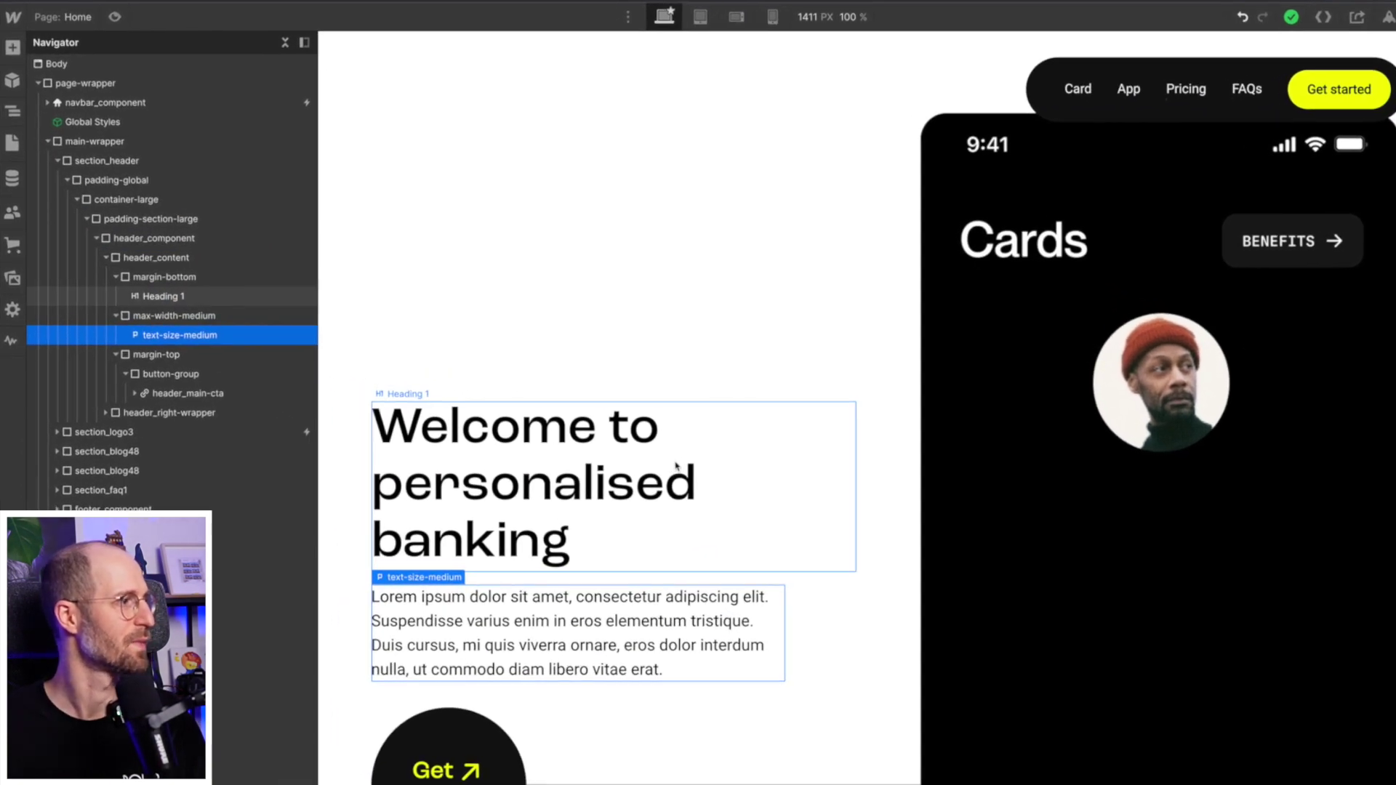
pyautogui.click(192, 320)
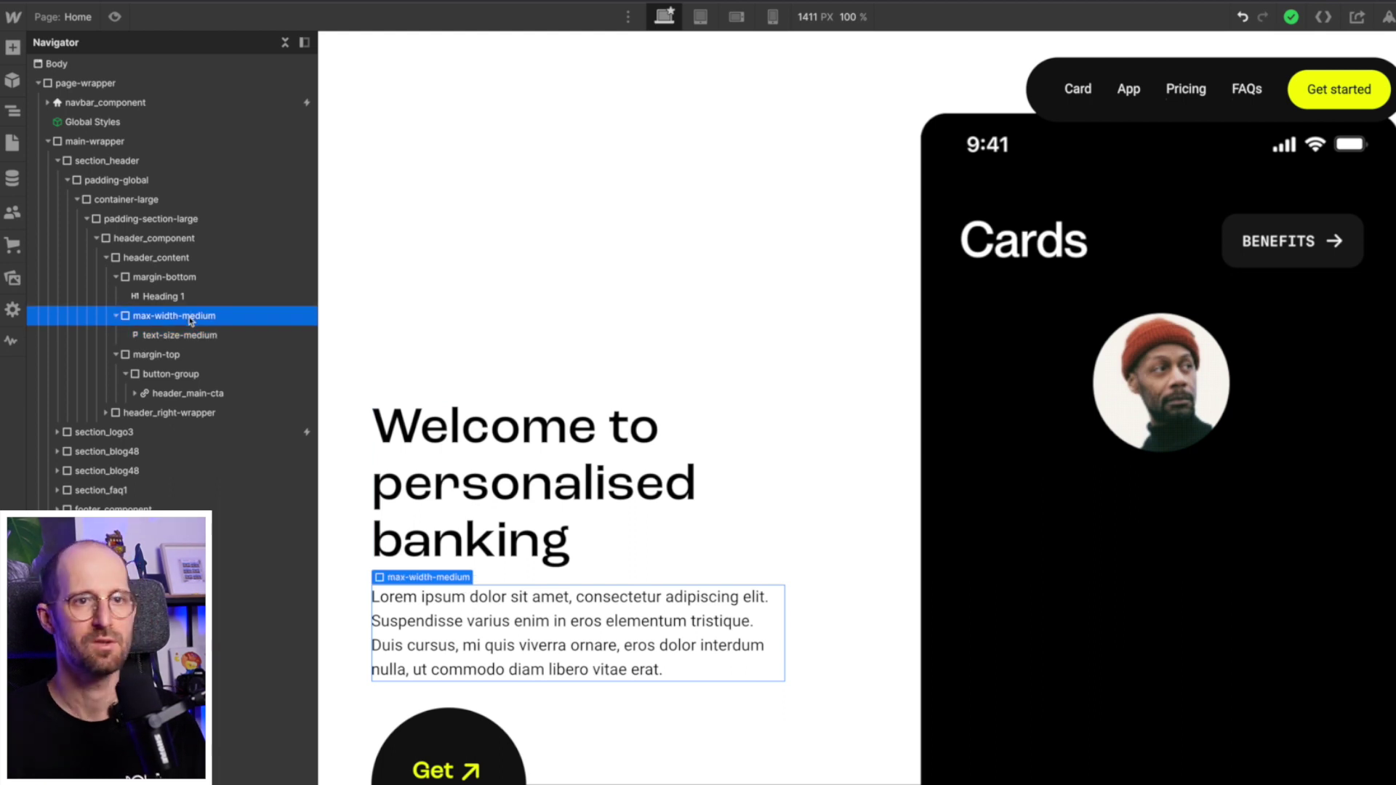
pyautogui.hotkey('ctrl', 'Return')
pyautogui.press('BackSpace')
pyautogui.write('max')
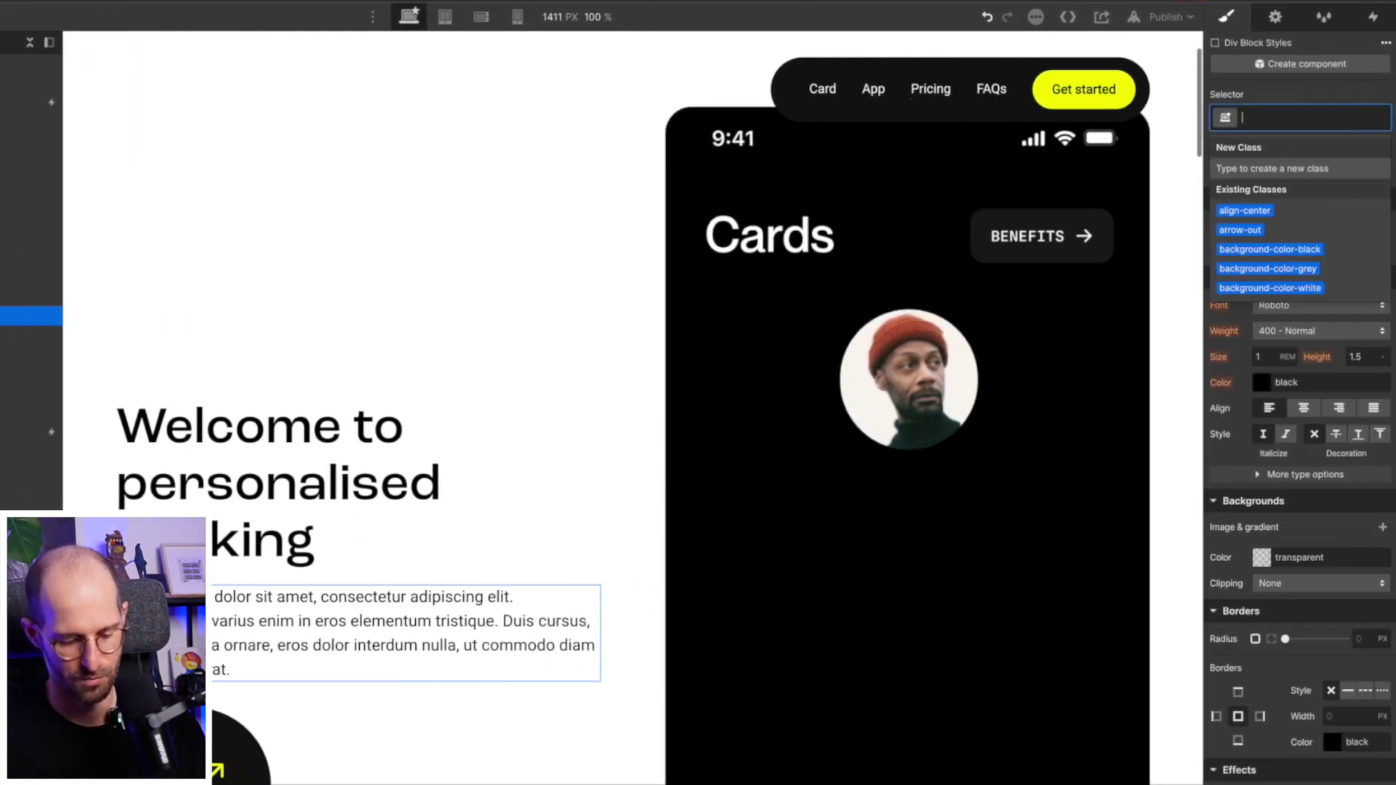
pyautogui.write('wisma')
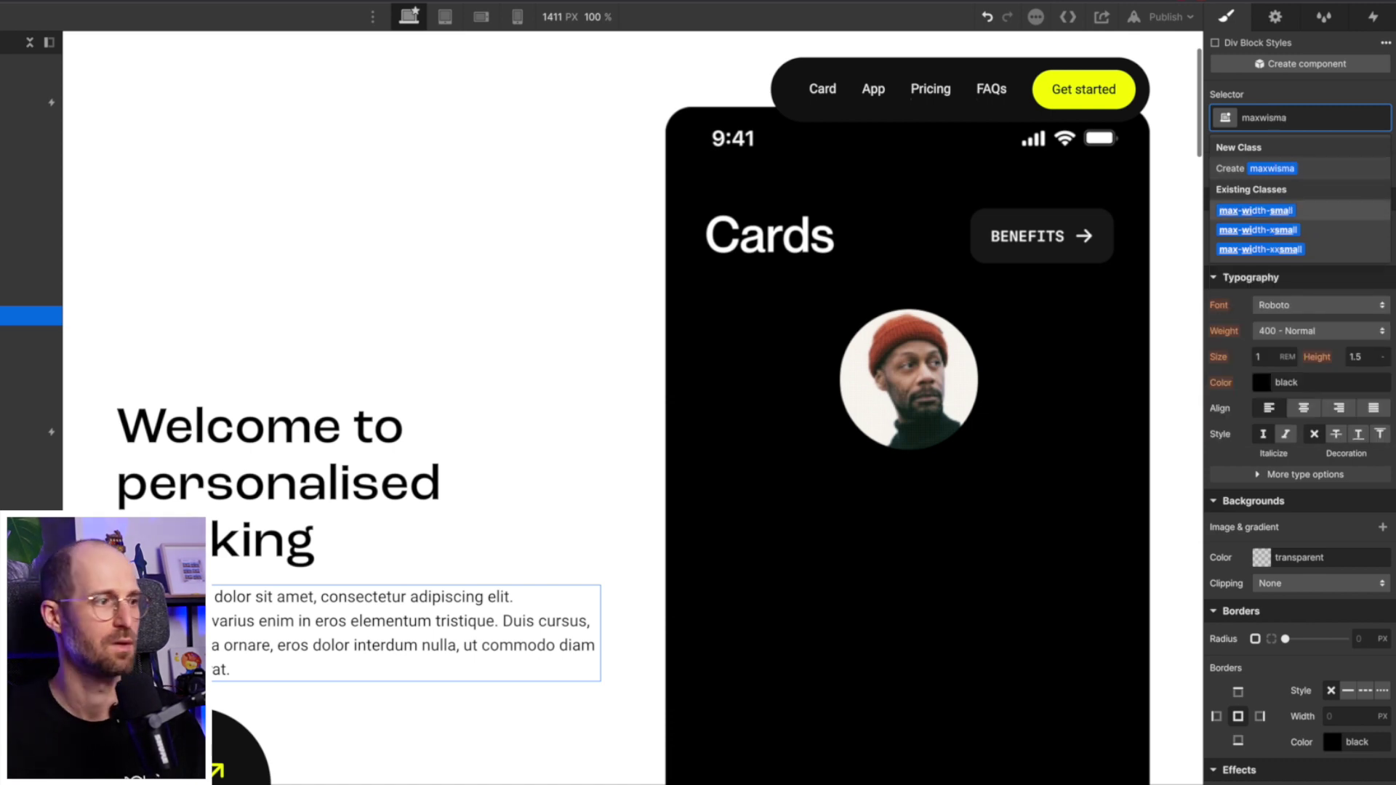
pyautogui.press('Return')
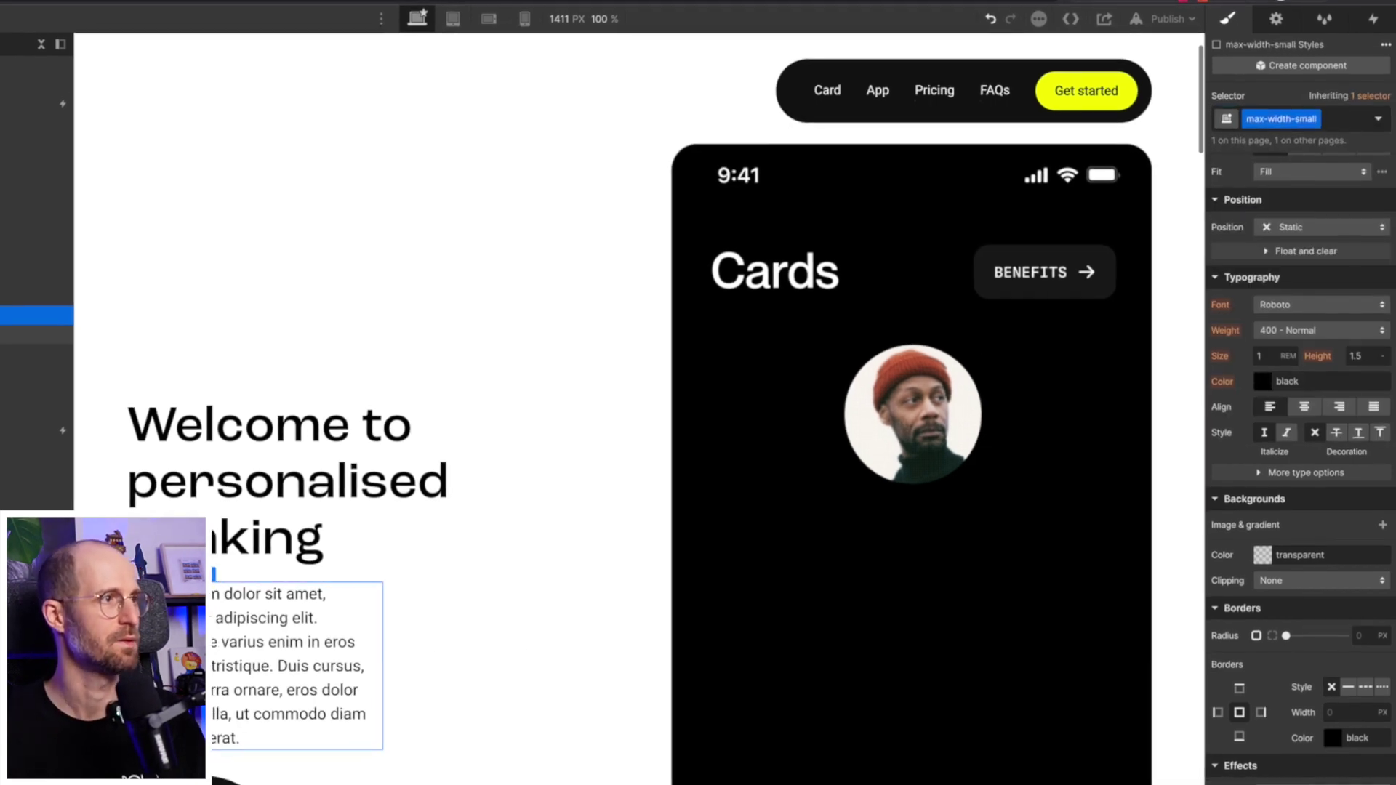
# Replace the hero paragraph with the Figma wireframe's text 'More than a debit card, we’ve redesigned and reimagined the entire idea of banking.'.
pyautogui.hotkey('ctrl', 'Right')
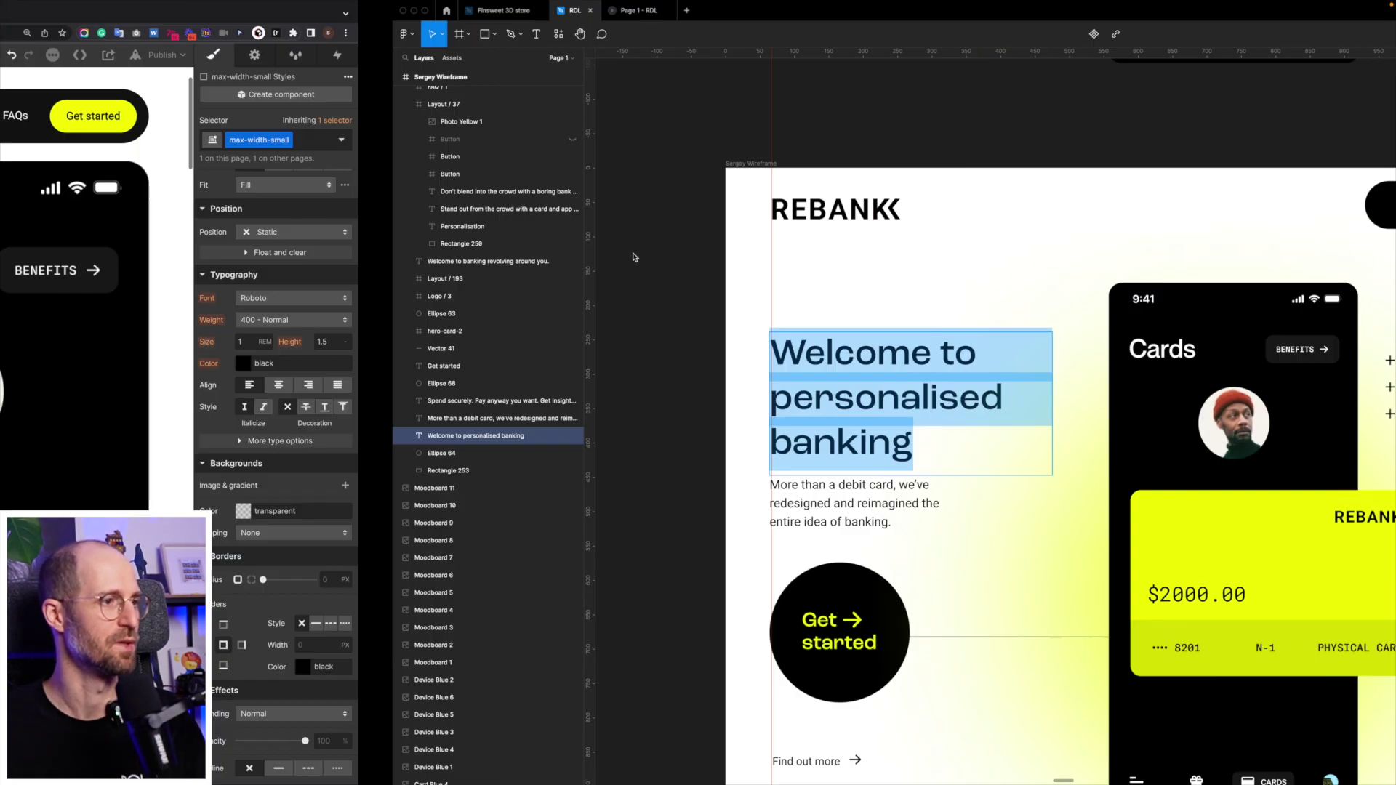
pyautogui.click(435, 495)
pyautogui.press('Return')
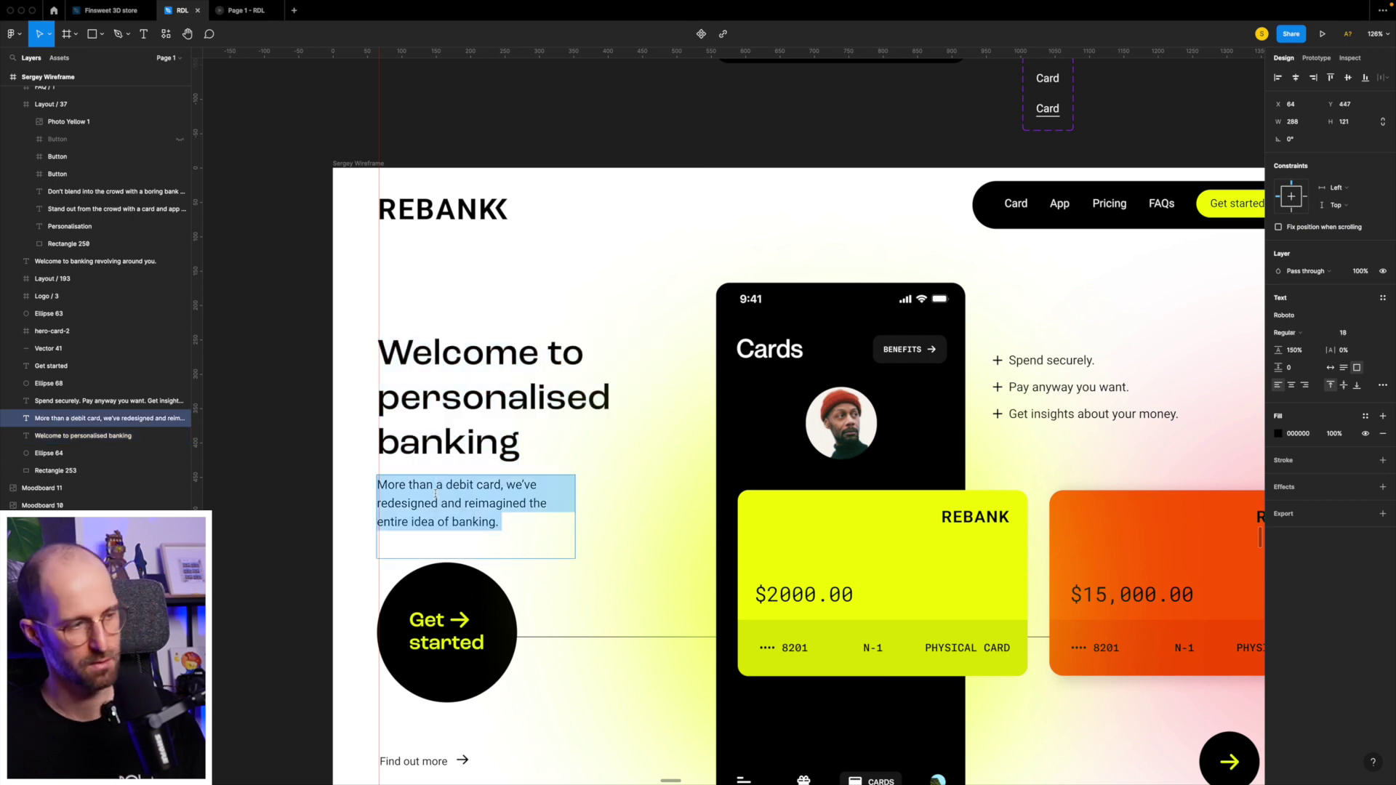
pyautogui.hotkey('ctrl', 'Left')
pyautogui.doubleClick(413, 544)
pyautogui.press('super+a')
pyautogui.write('More than a debit card, we’ve redesigned and reimagined the entire idea of banking.')
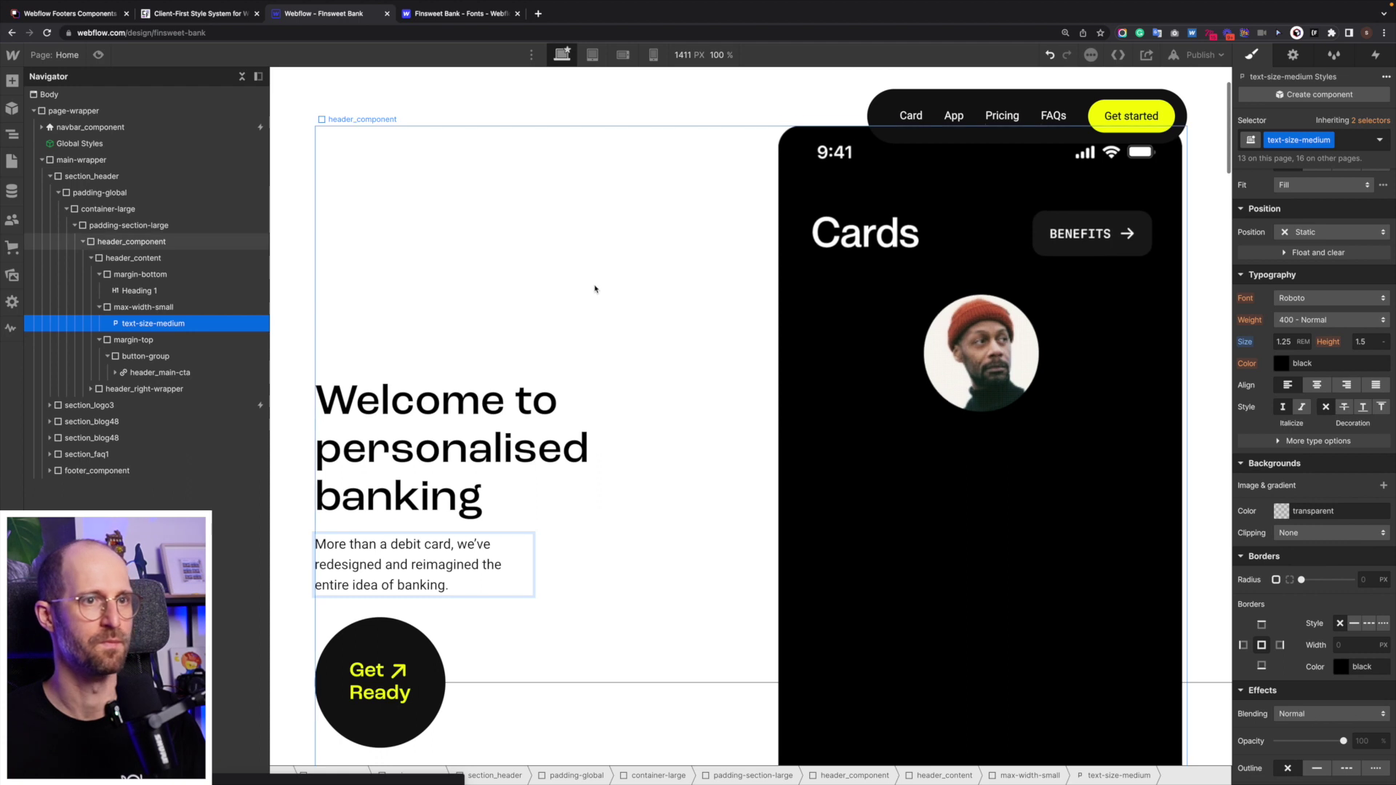
pyautogui.click(596, 287)
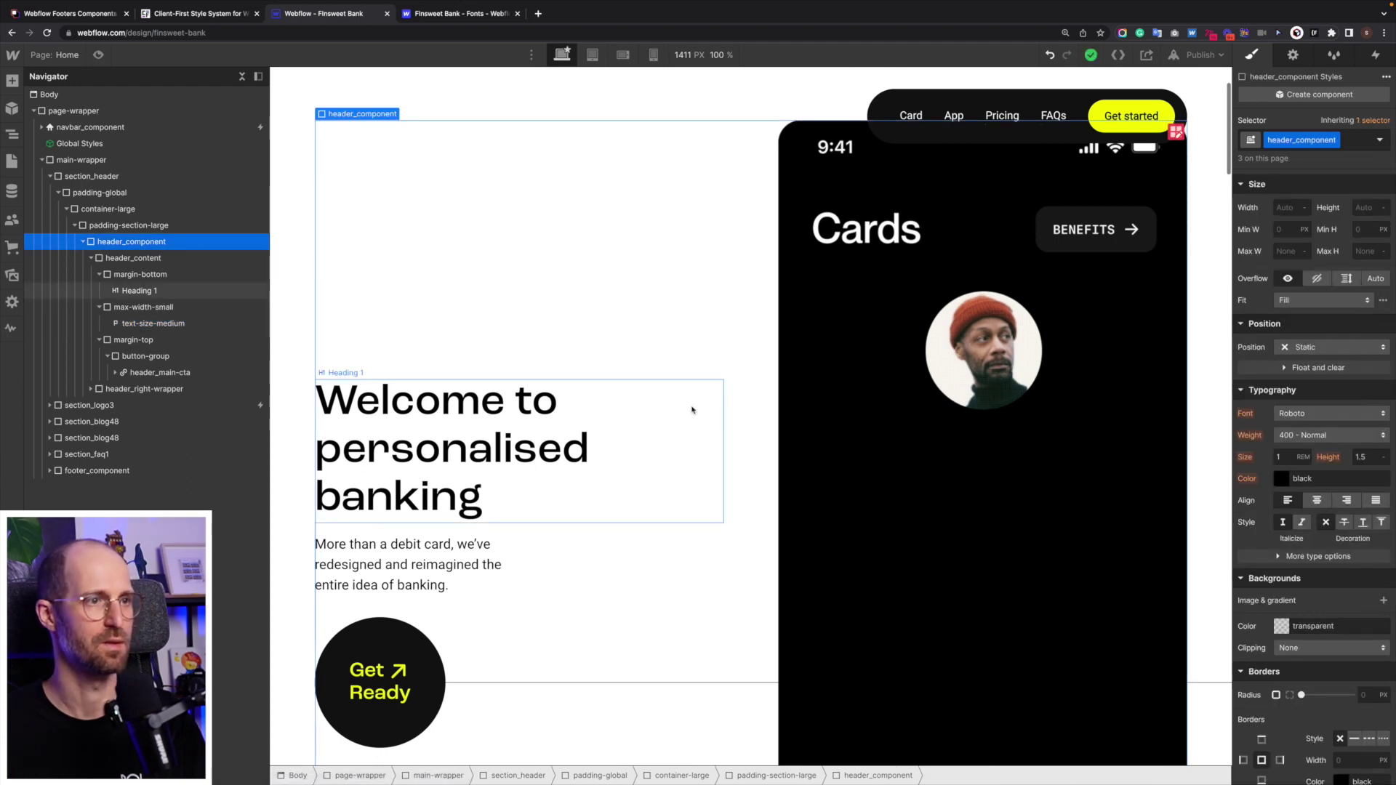
# Try a horizontal flex layout on header_component and return it to grid display.
pyautogui.click(982, 436)
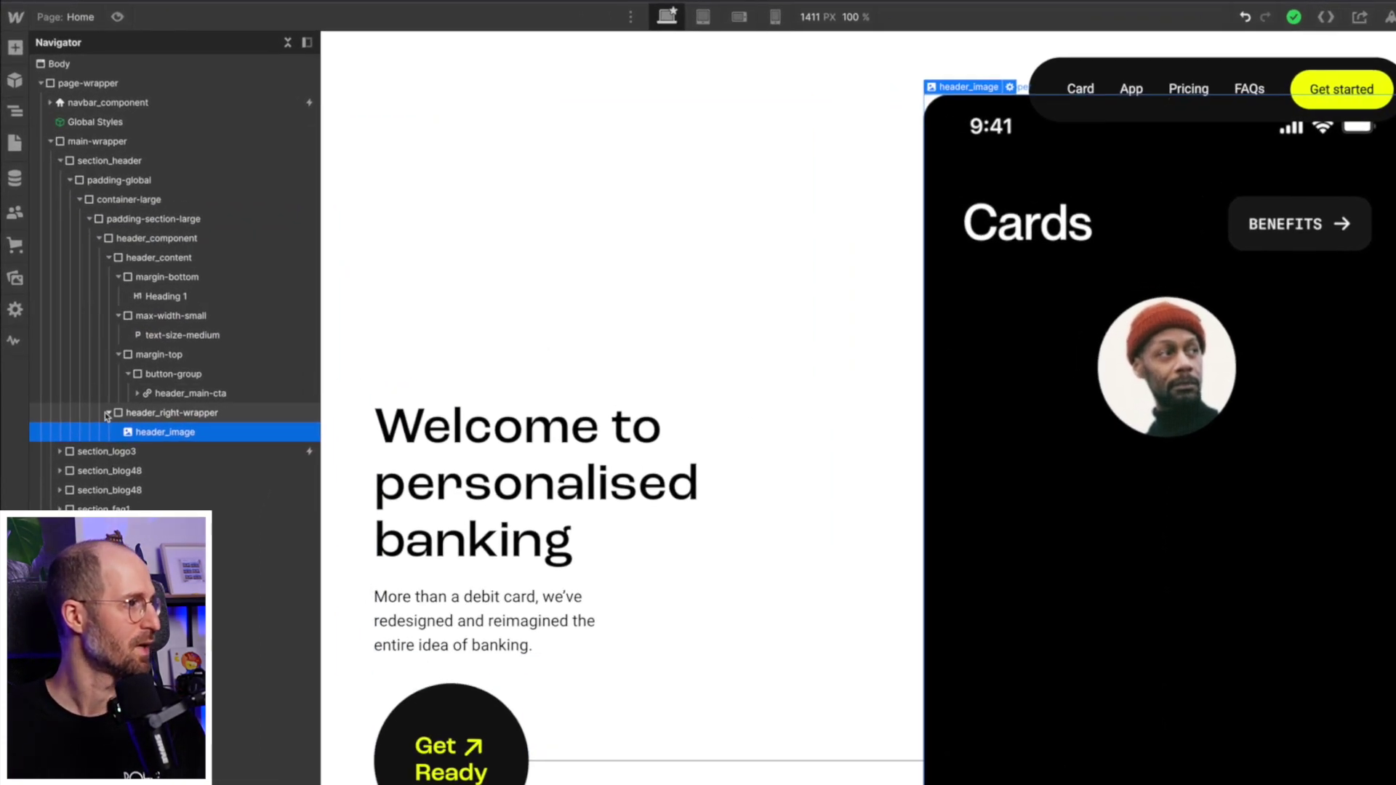
pyautogui.click(107, 414)
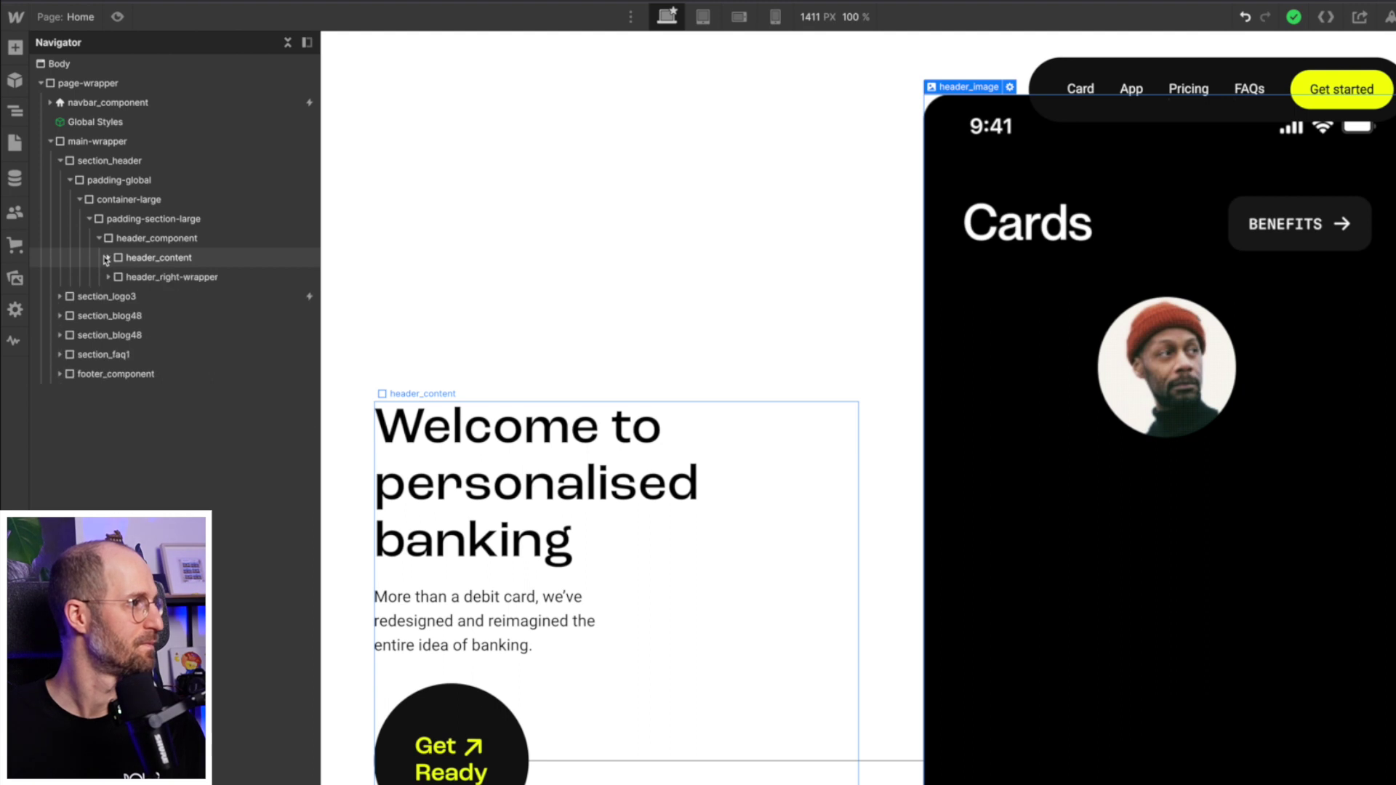
pyautogui.click(146, 277)
pyautogui.click(156, 258)
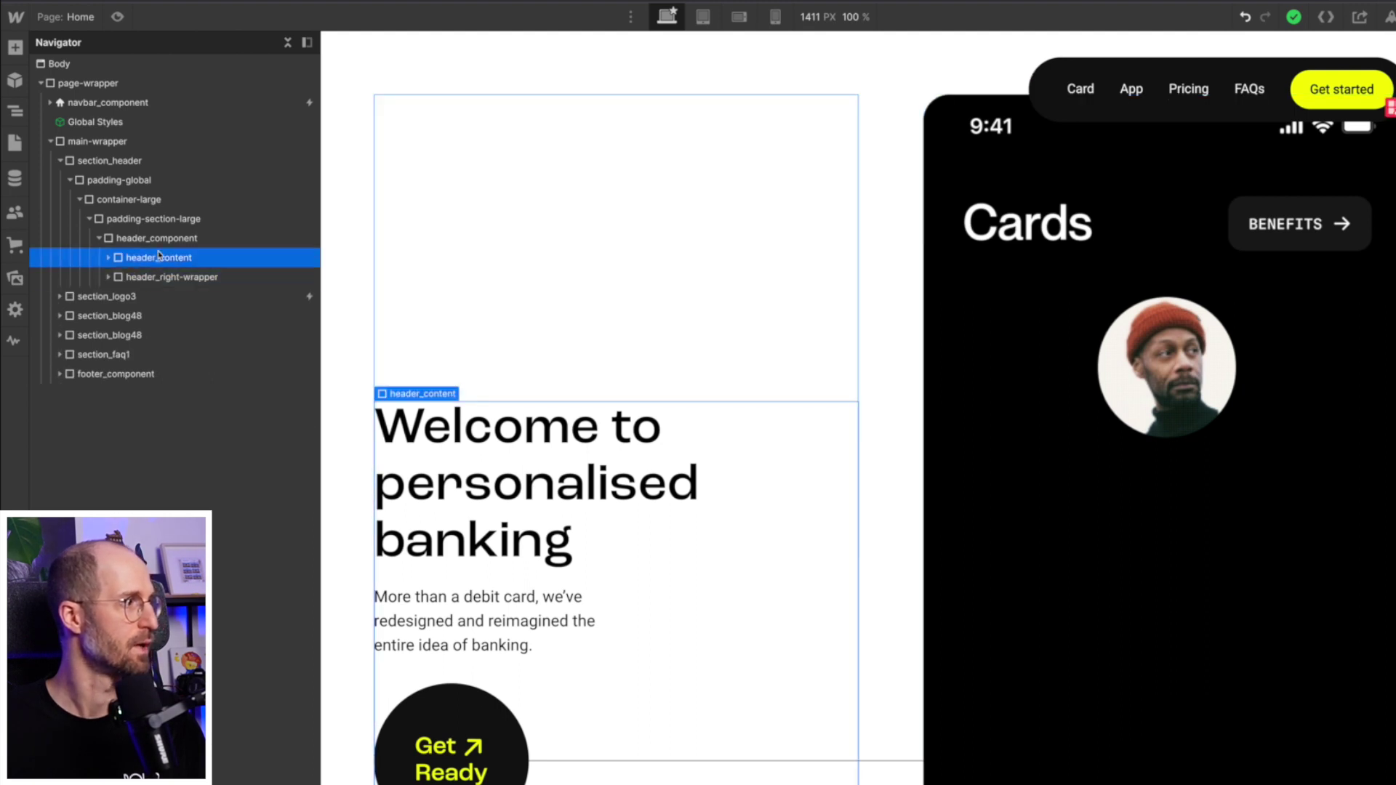
pyautogui.click(156, 239)
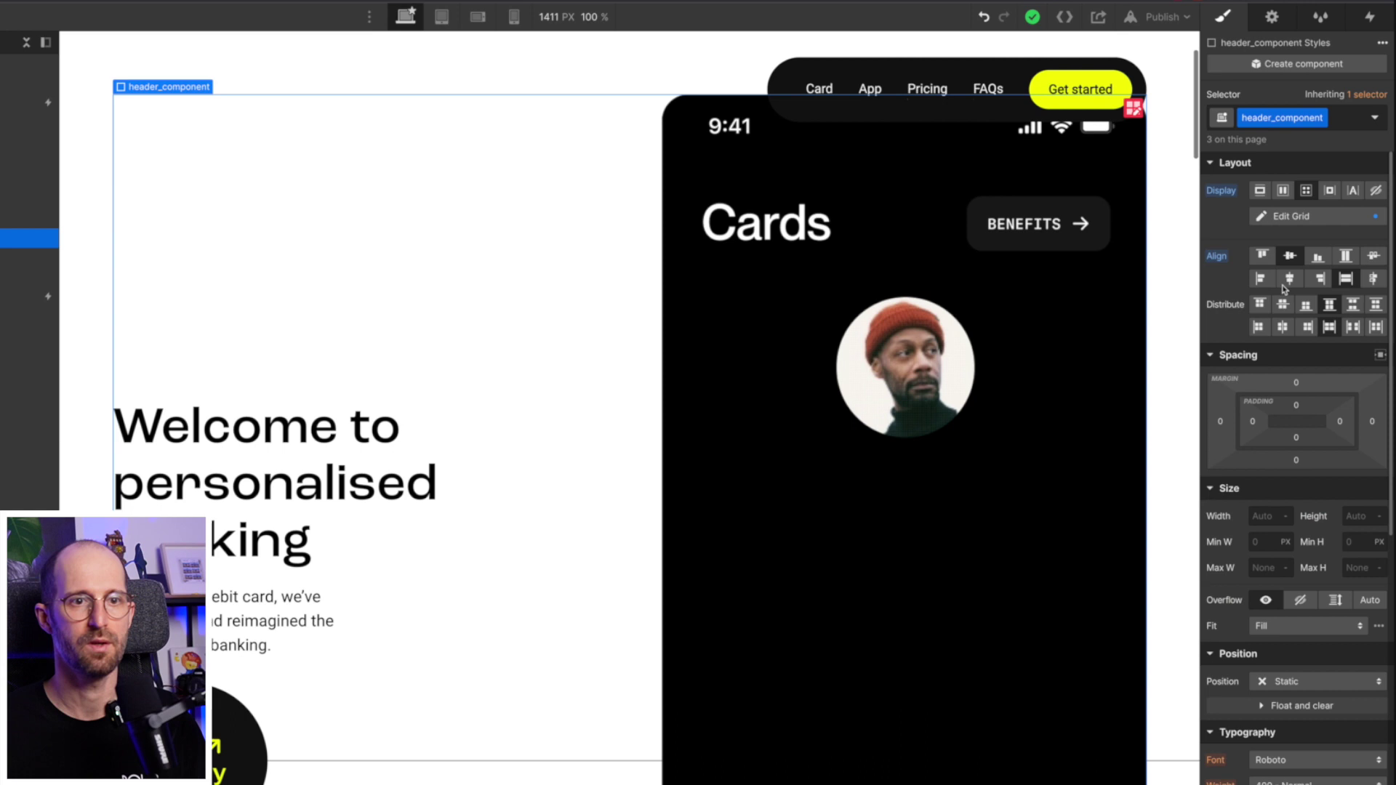
pyautogui.click(1286, 191)
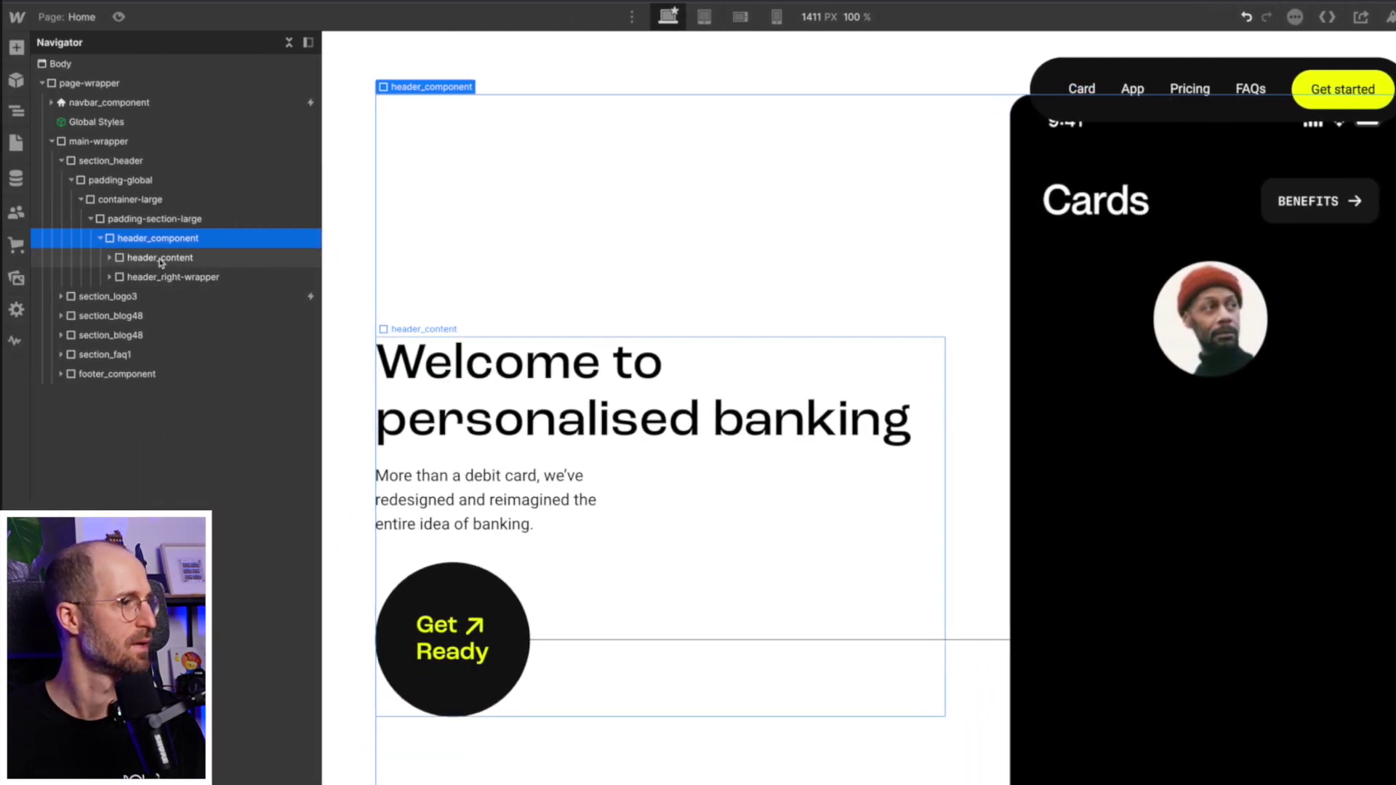
pyautogui.click(161, 258)
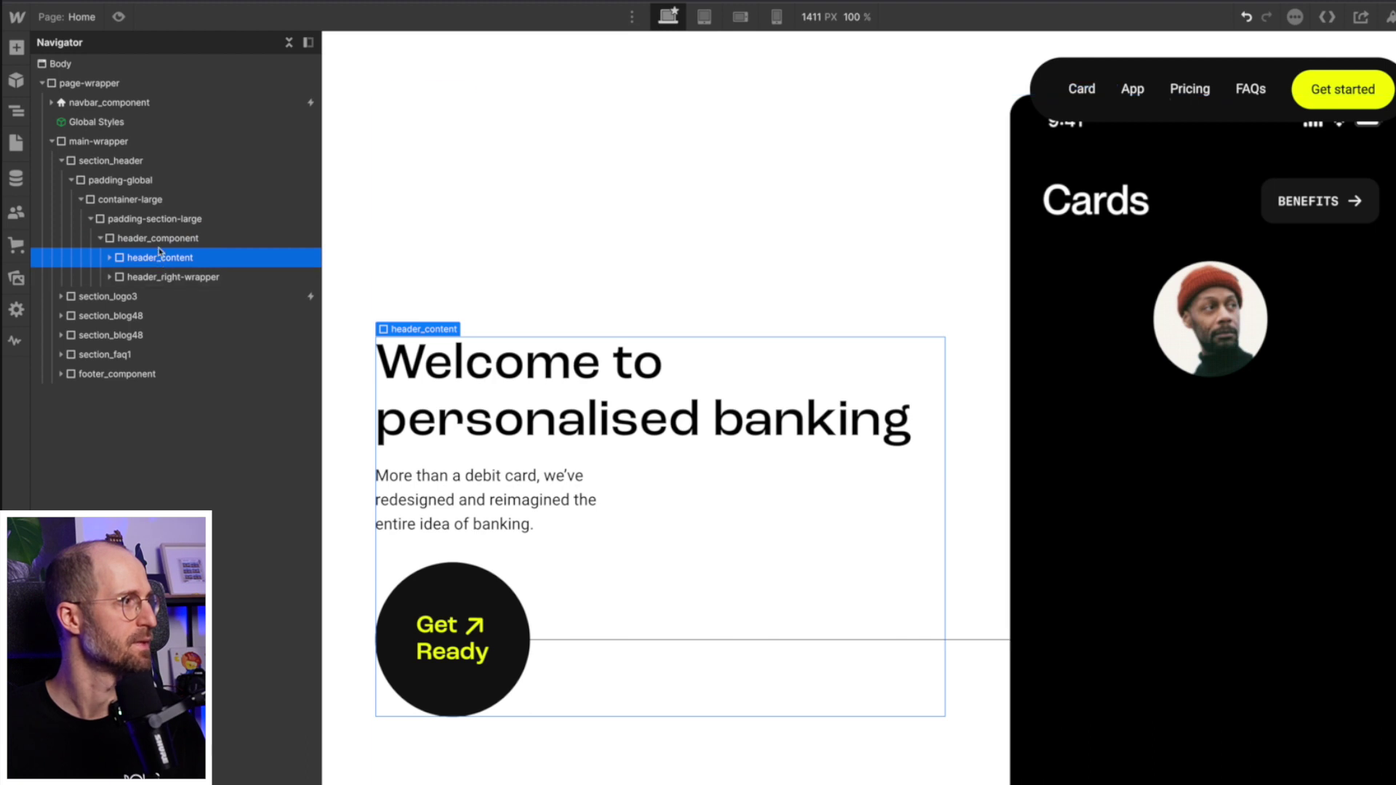
pyautogui.click(166, 244)
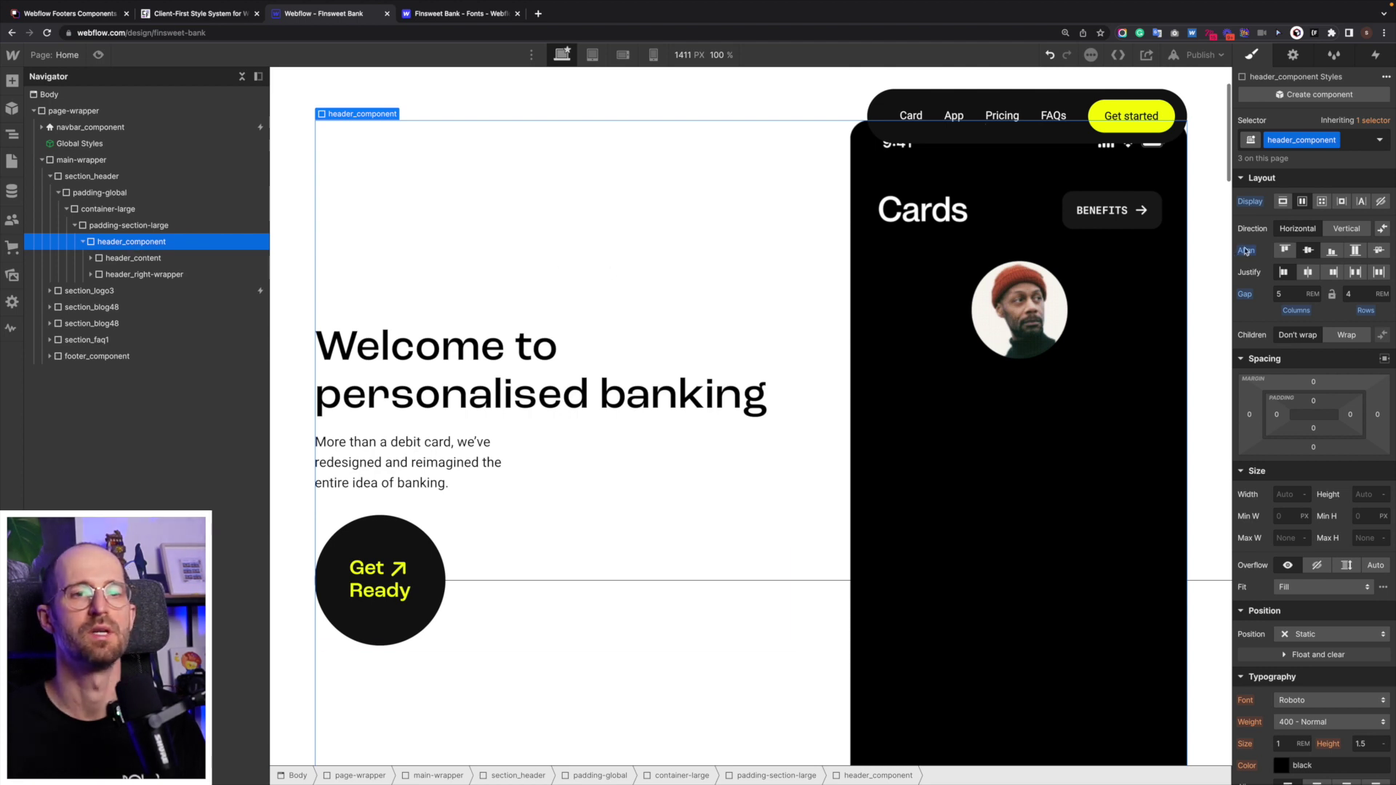
pyautogui.click(1323, 202)
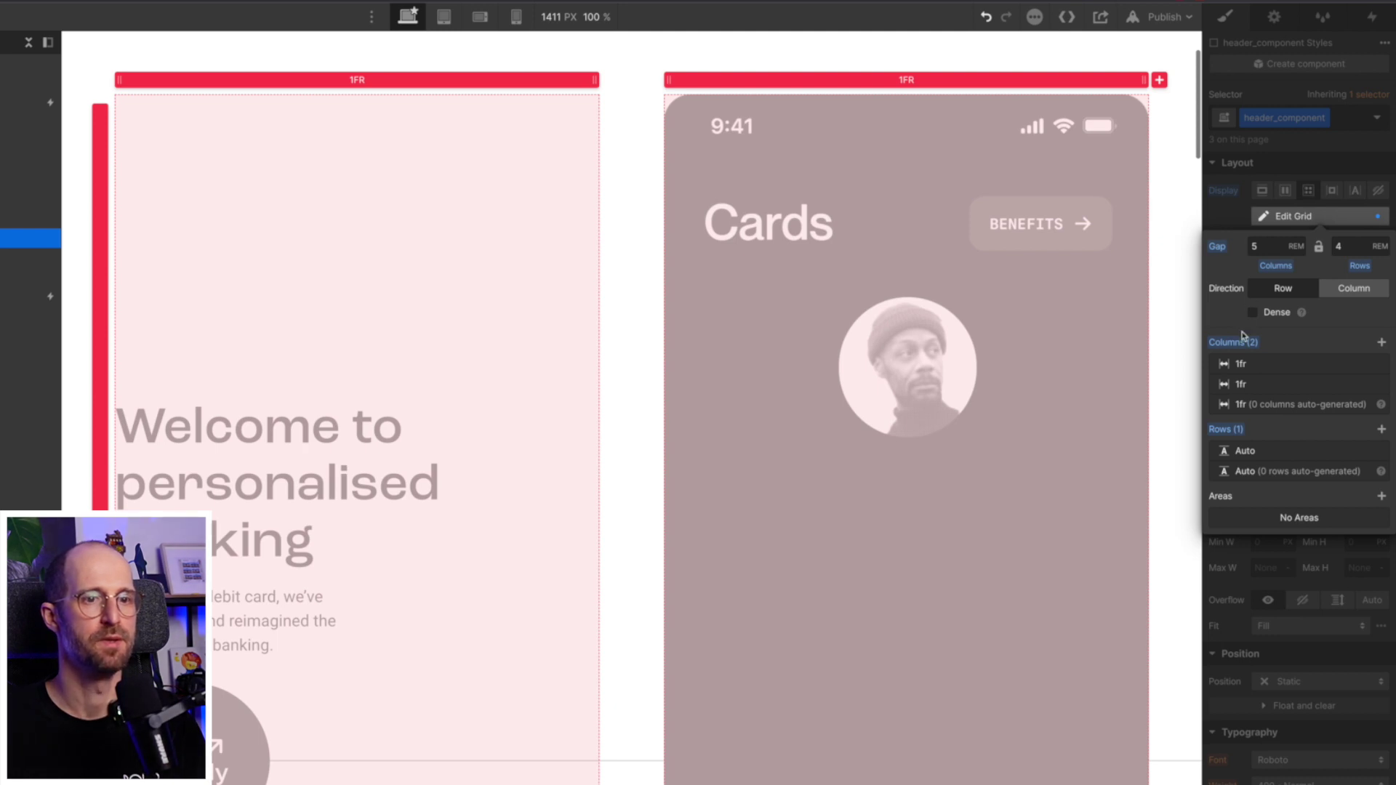
# Add a third 1fr column to the header_component grid and set its column gap to 3 rem.
pyautogui.click(1383, 342)
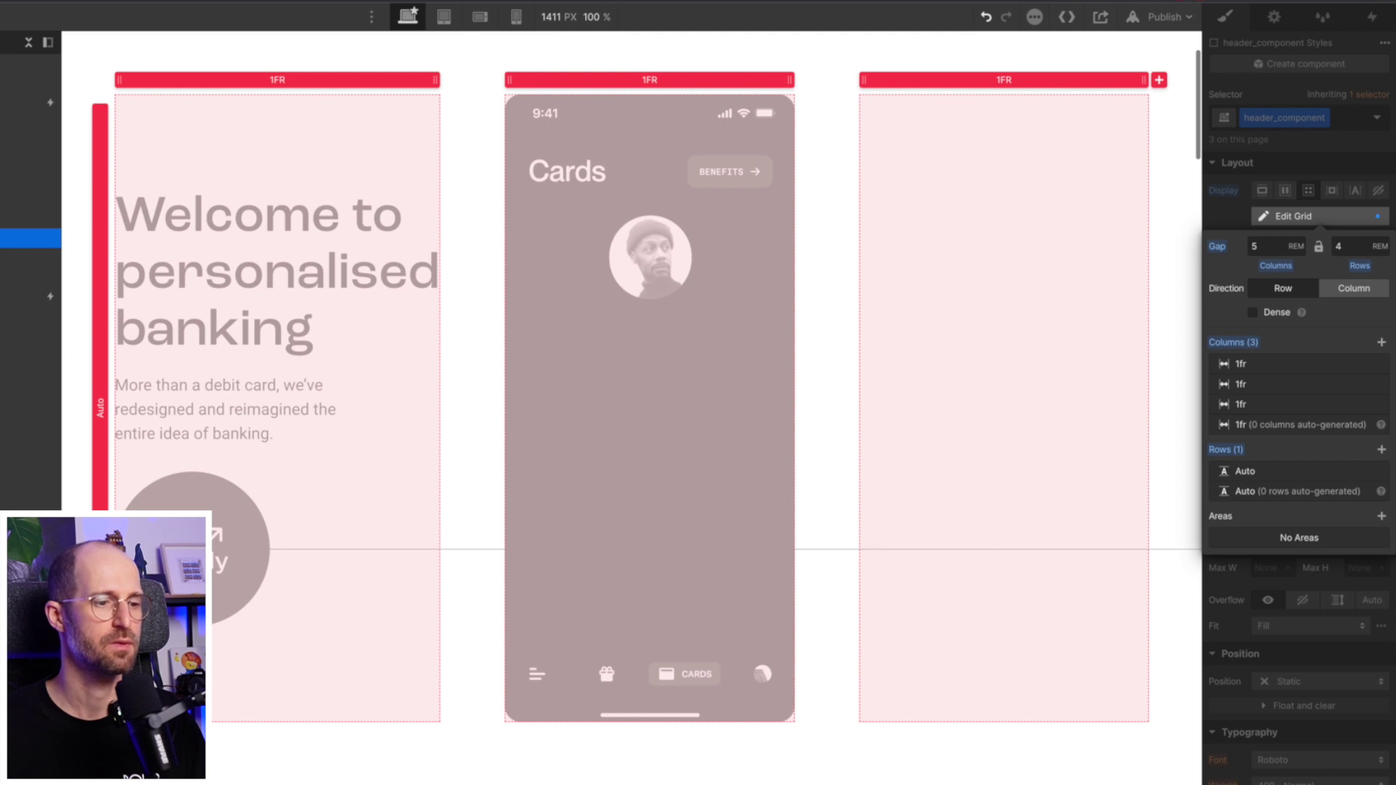
pyautogui.click(1268, 245)
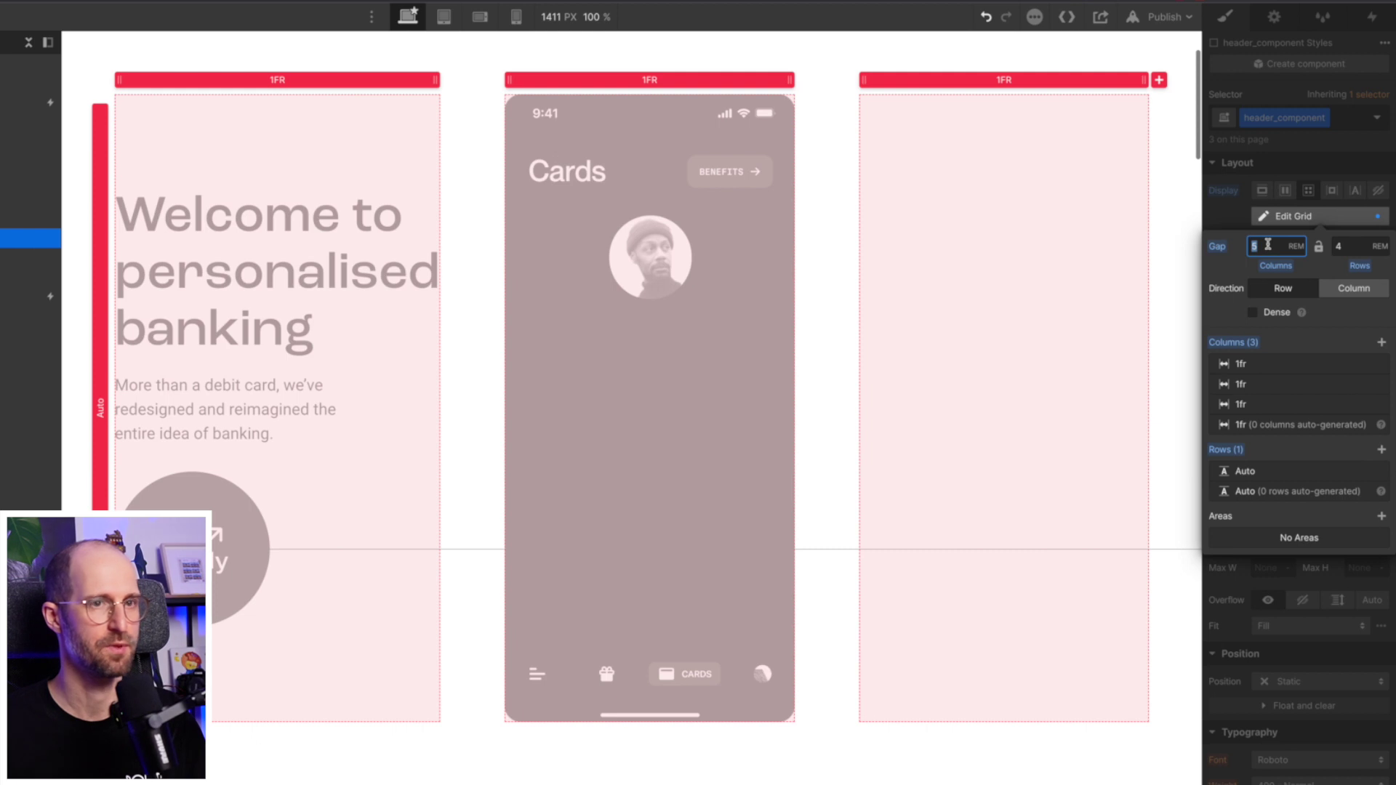
pyautogui.write('3')
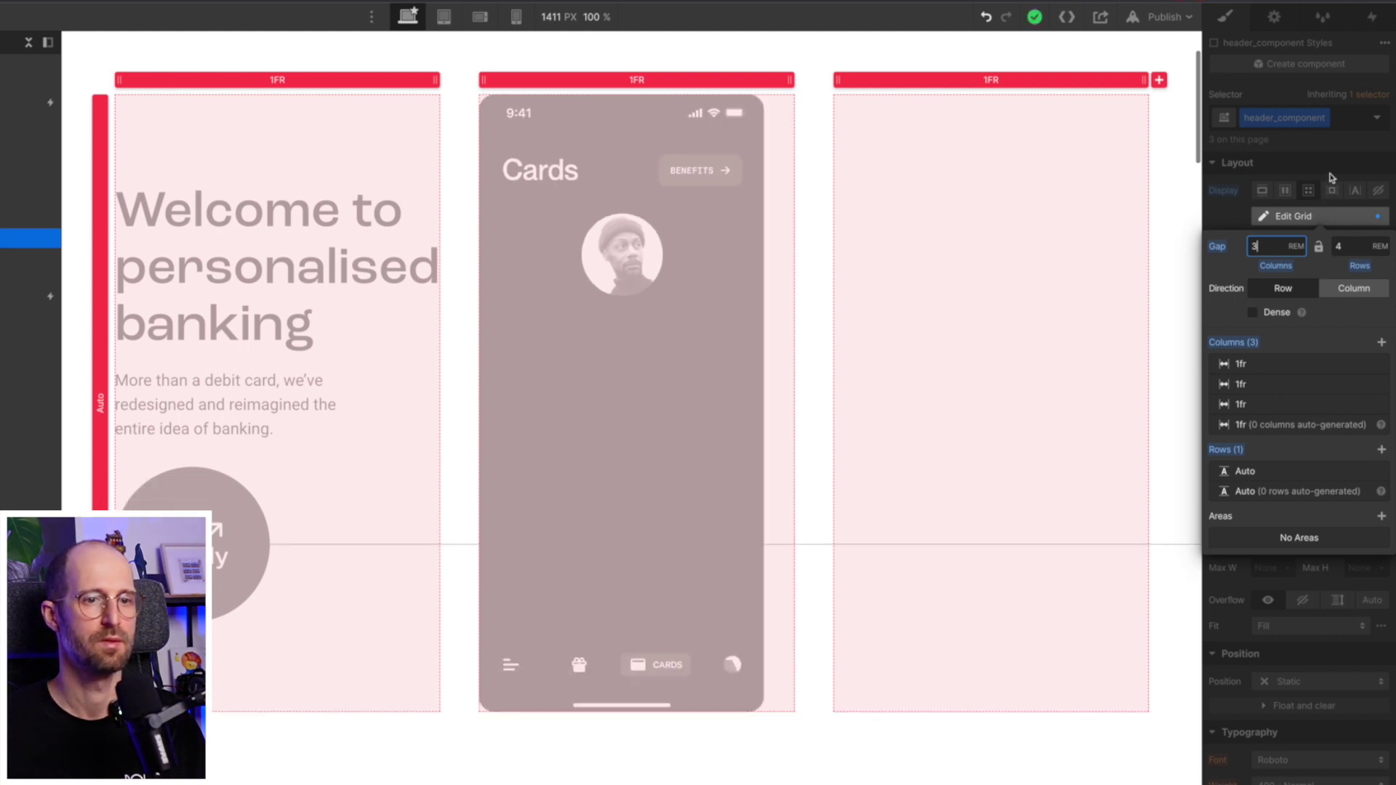
pyautogui.press('Escape')
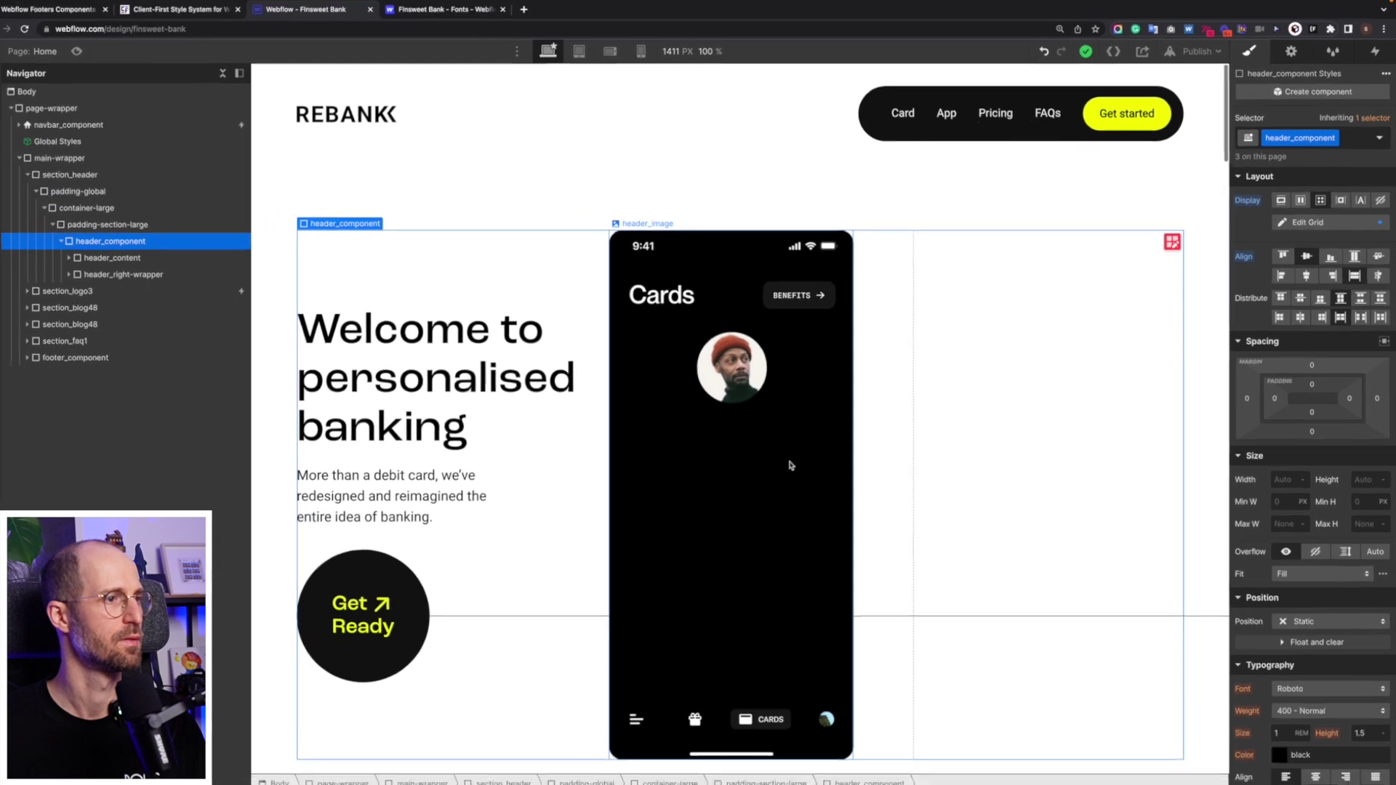
# Narrow the canvas to about 1269 px and examine the grid child settings and contents of header_right-wrapper.
pyautogui.moveTo(274, 227); pyautogui.dragTo(315, 260)
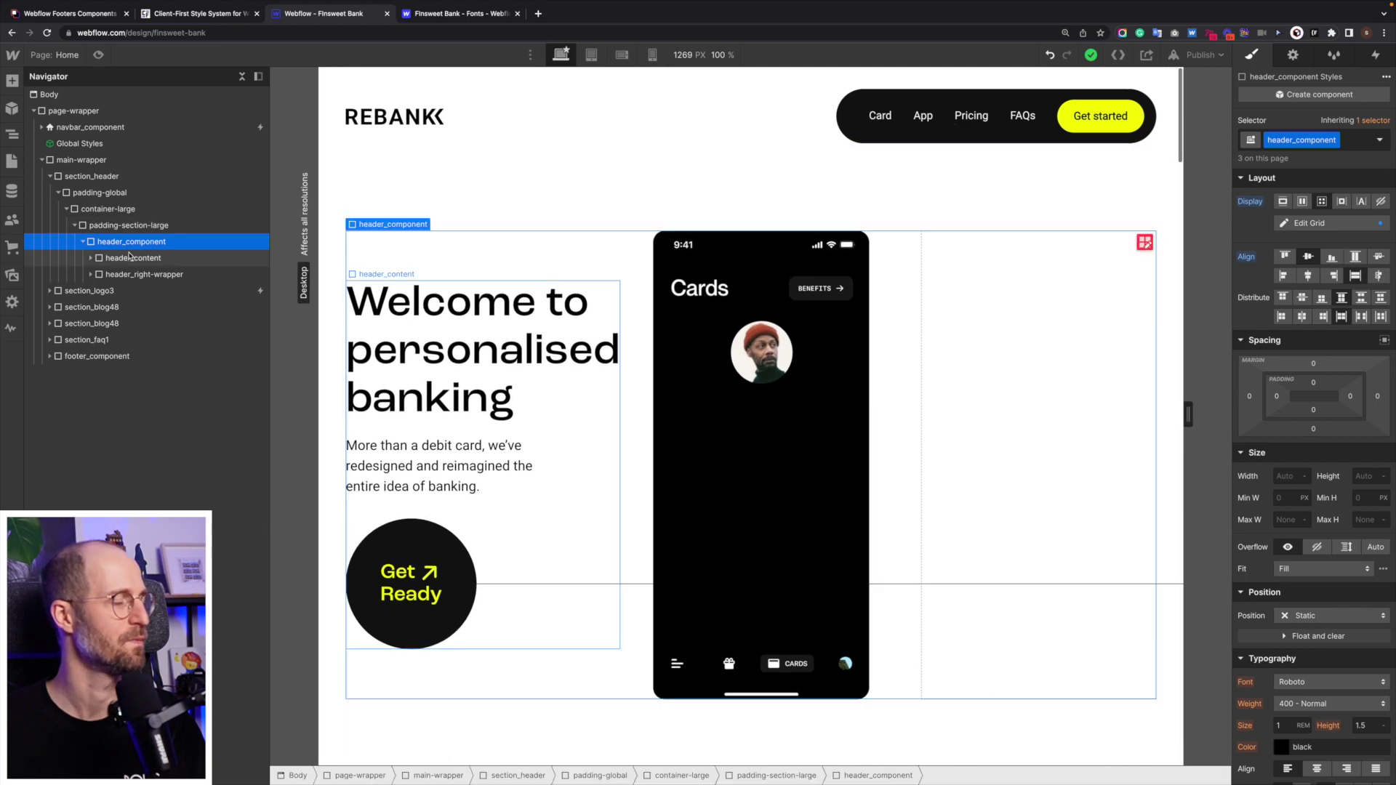
pyautogui.click(126, 275)
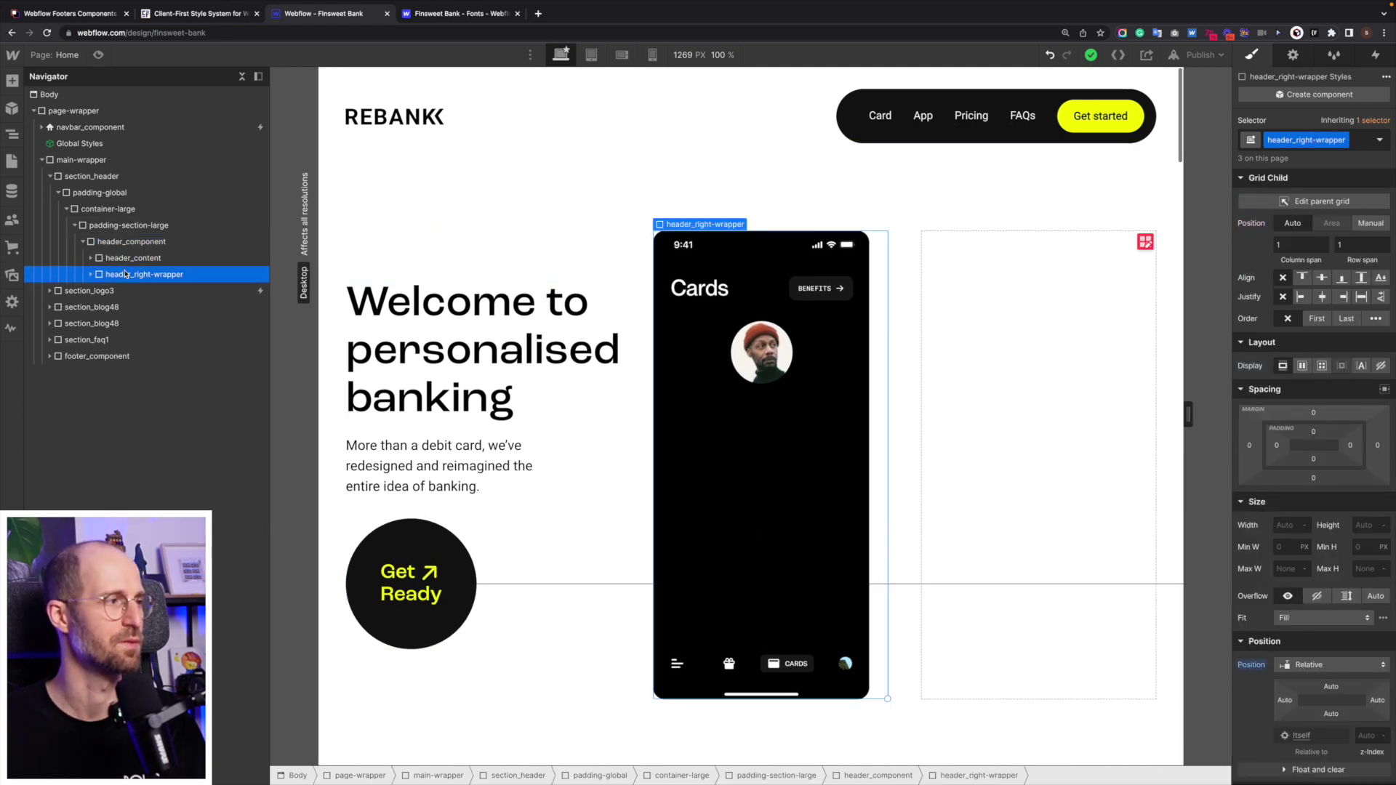
pyautogui.click(91, 275)
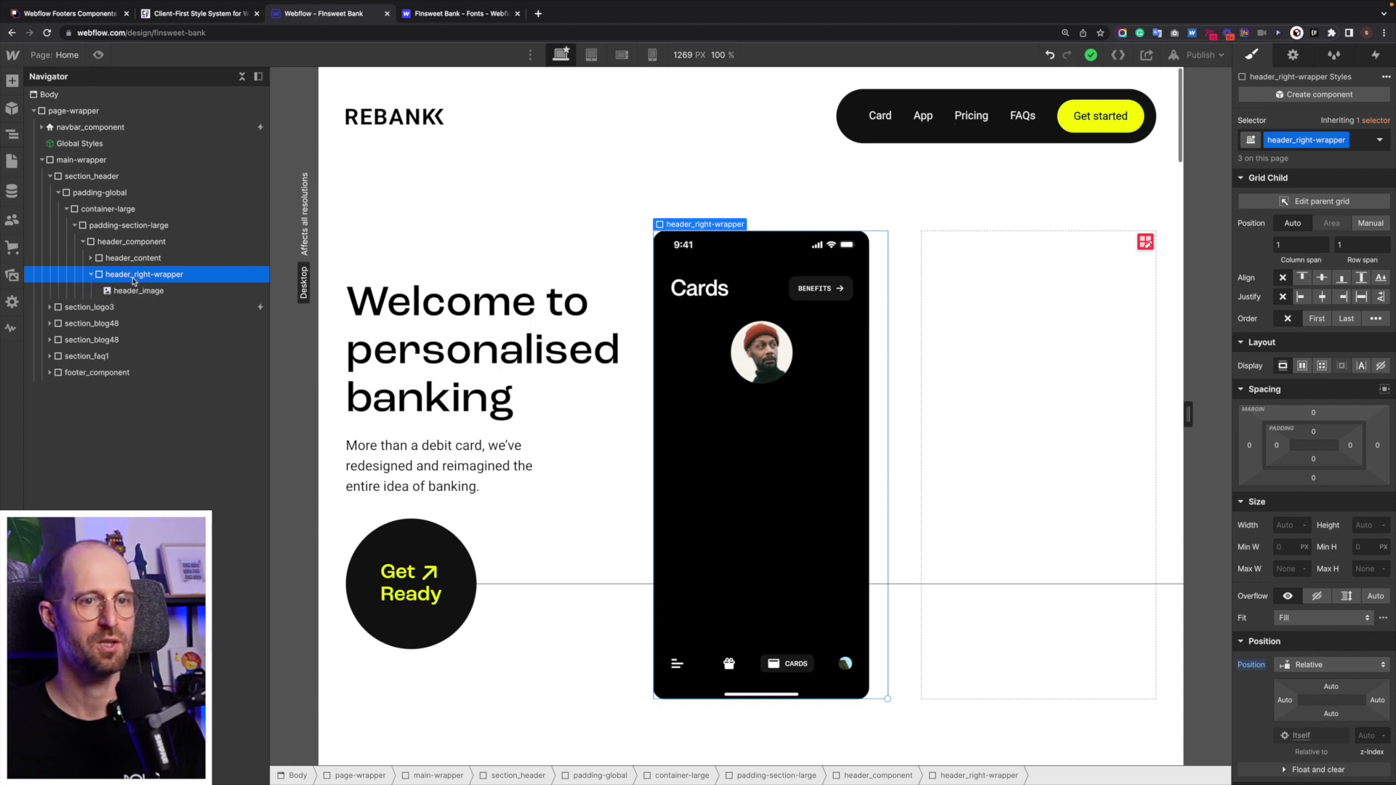
pyautogui.click(1309, 250)
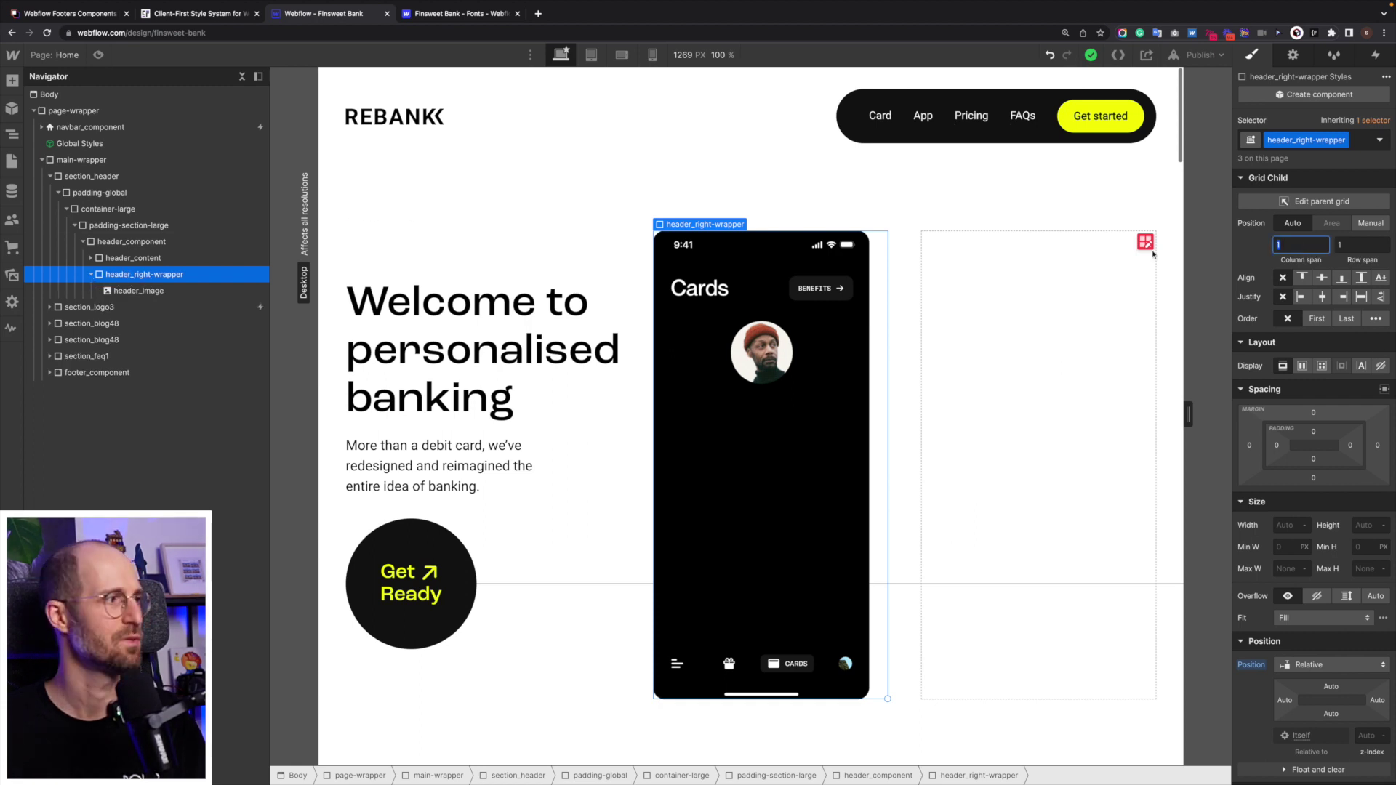
# Delete the third column of the header_component grid and shrink its first column to 0.5fr.
pyautogui.click(109, 242)
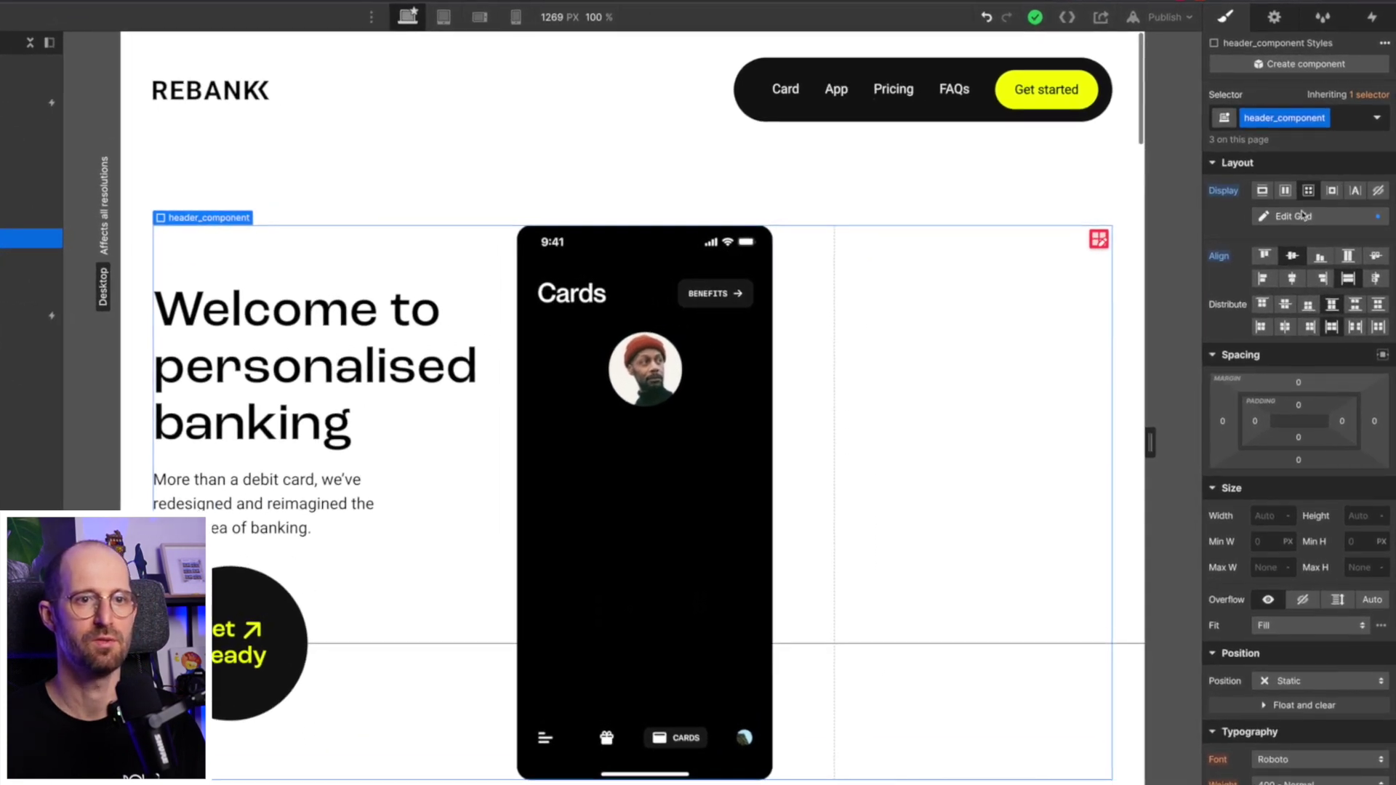
pyautogui.click(1302, 216)
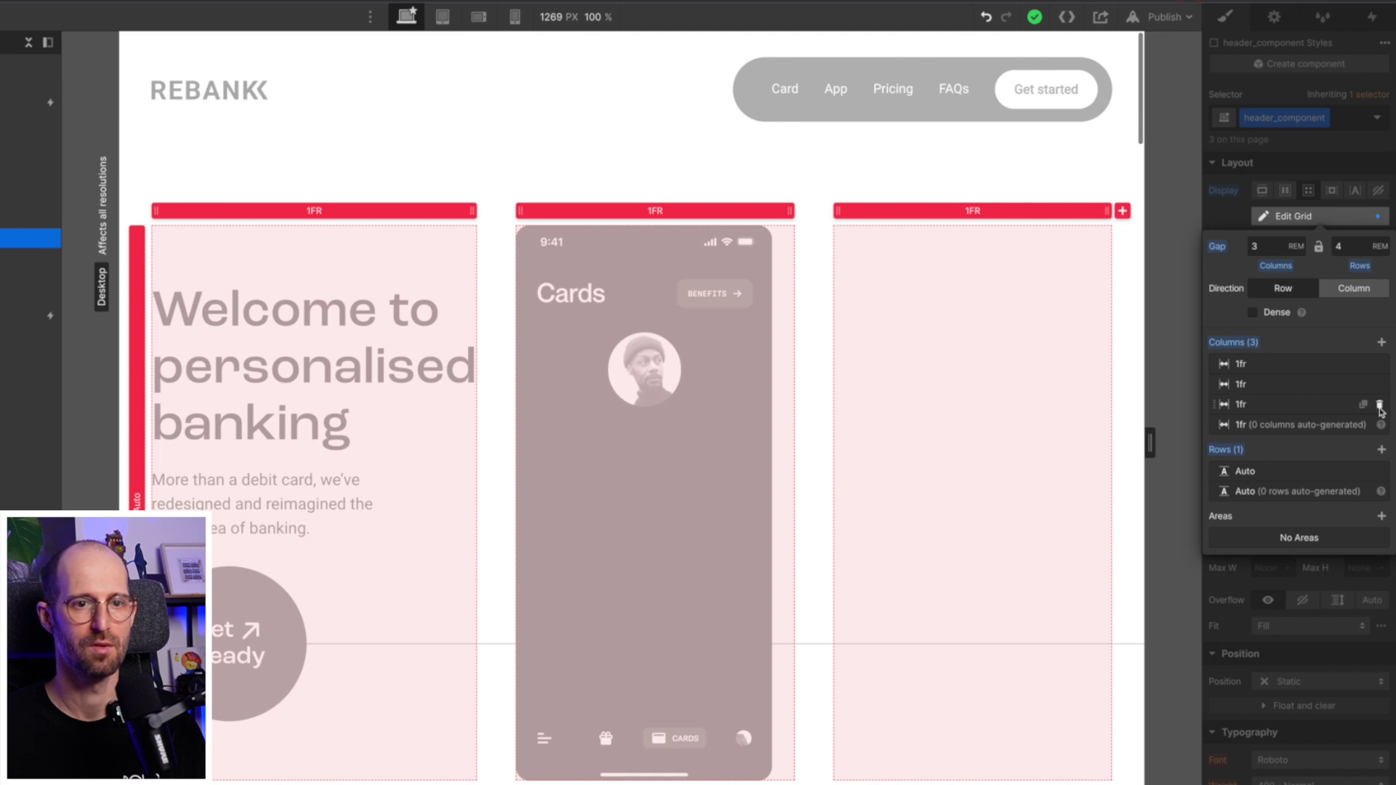
pyautogui.click(1380, 405)
pyautogui.moveTo(608, 211); pyautogui.dragTo(506, 218)
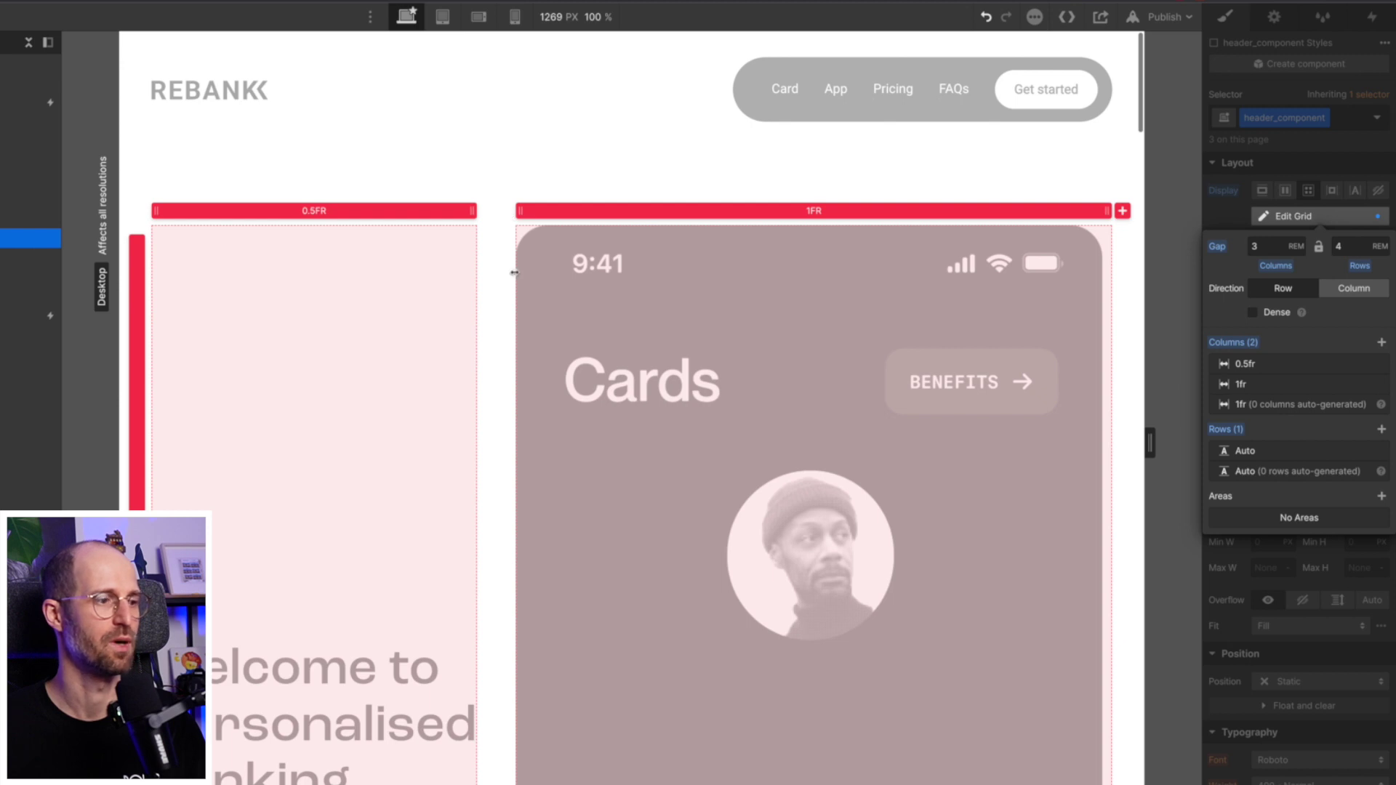
pyautogui.press('Escape')
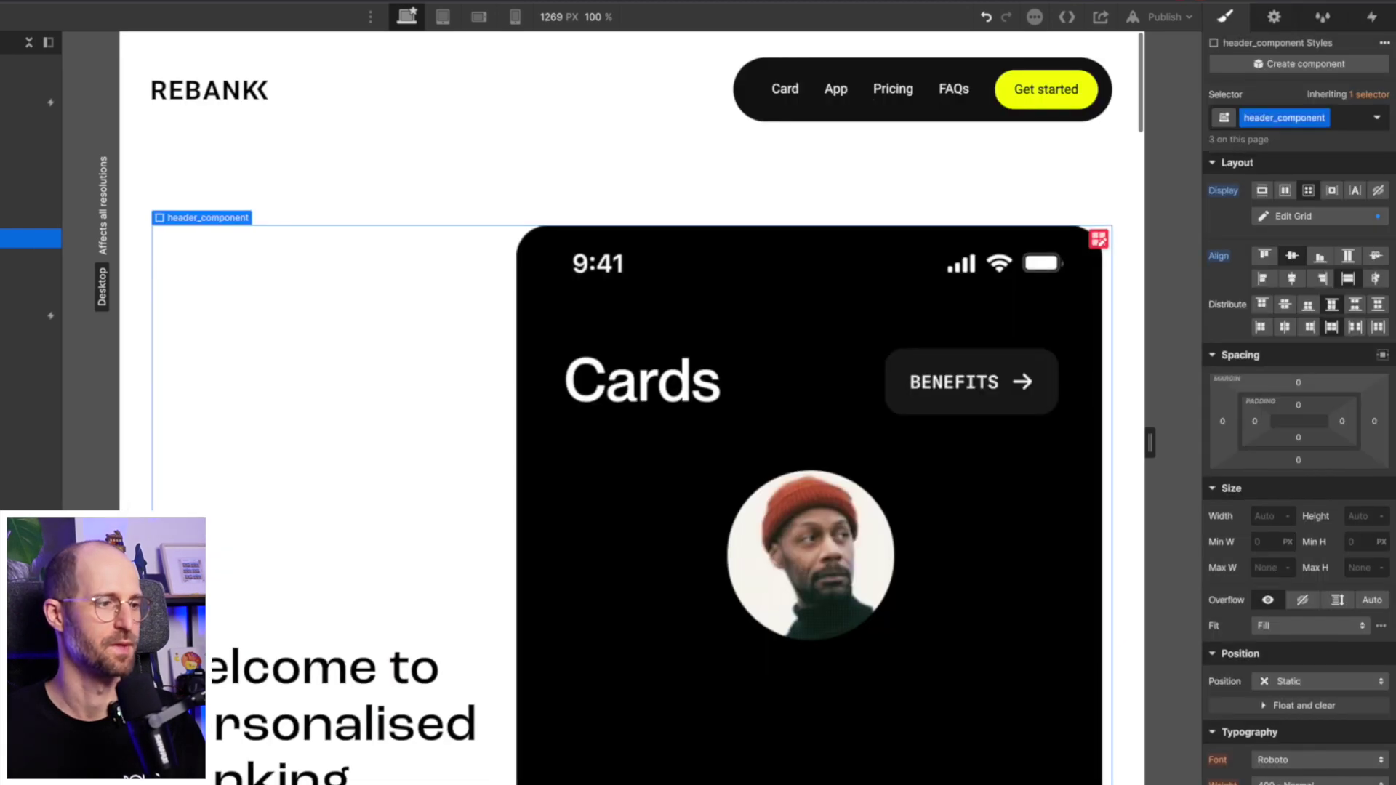
# Set header_right-wrapper to grid display and switch its first column to Min/Max sizing.
pyautogui.scroll(-3, 807, 552)
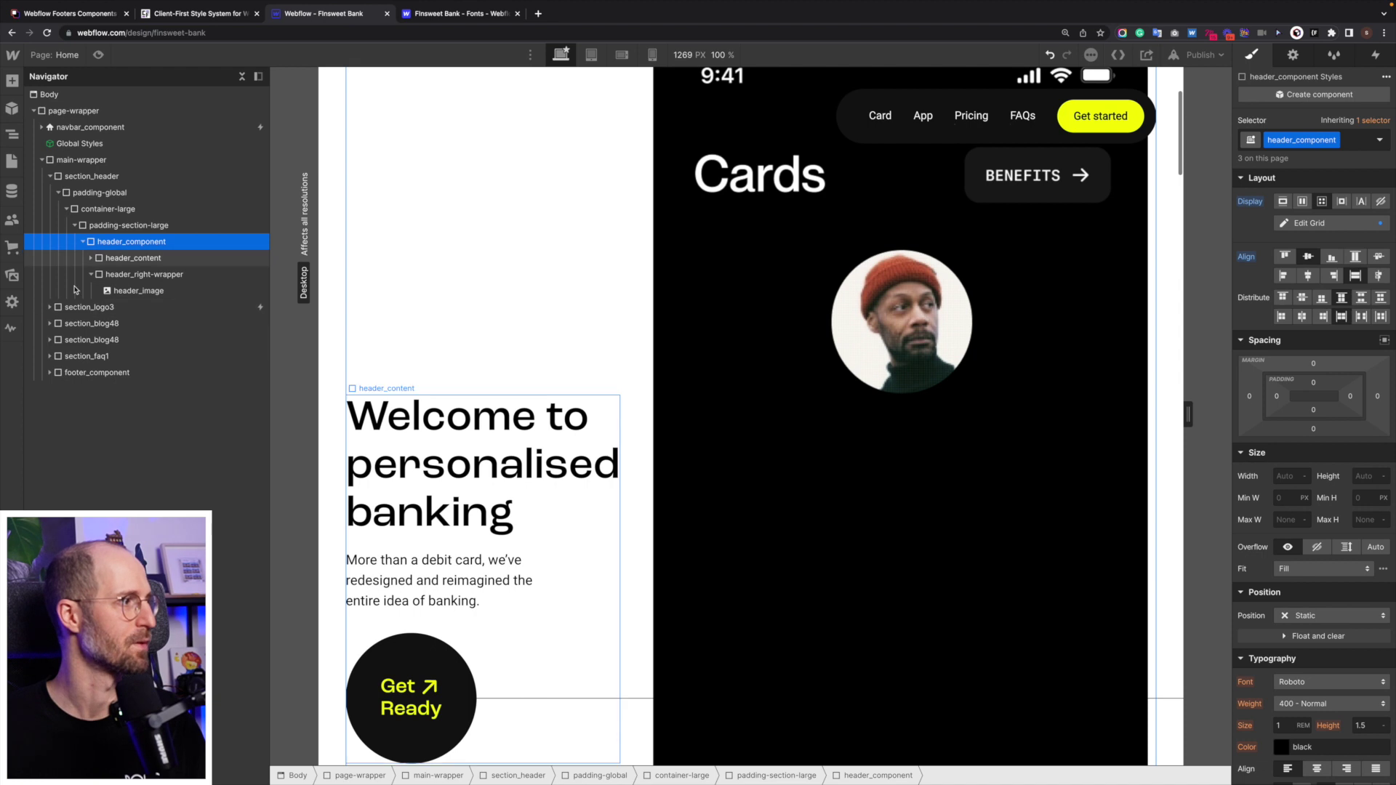
pyautogui.click(161, 275)
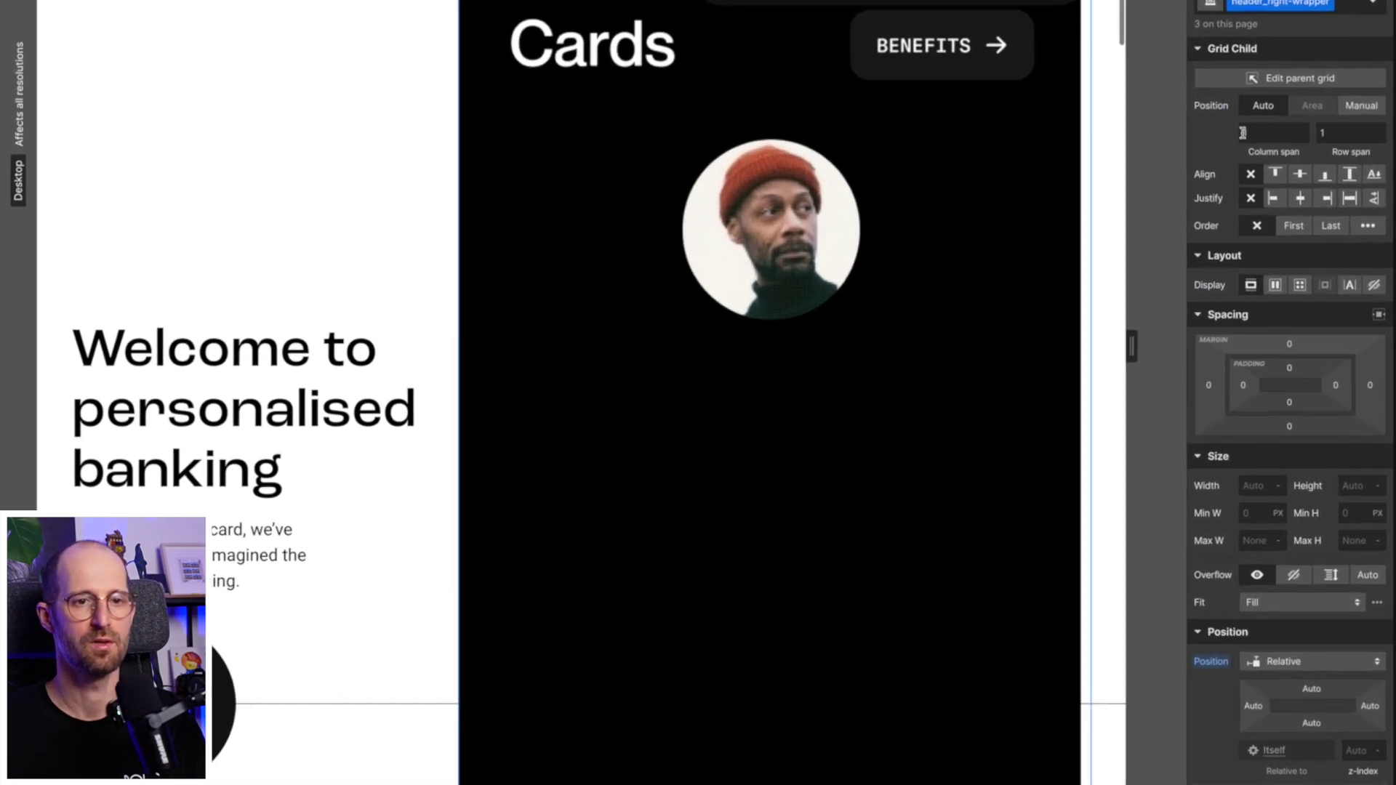
pyautogui.click(1300, 284)
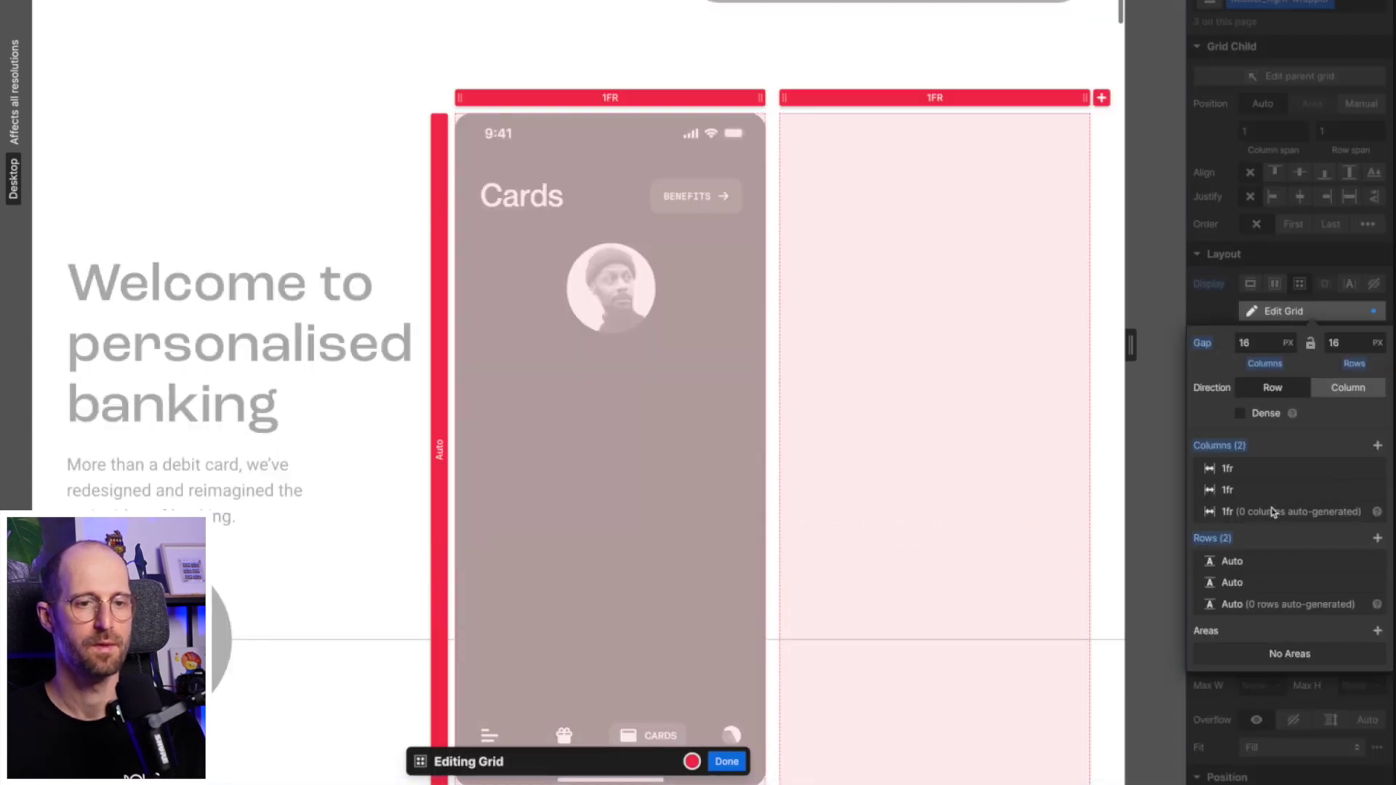
pyautogui.click(1263, 473)
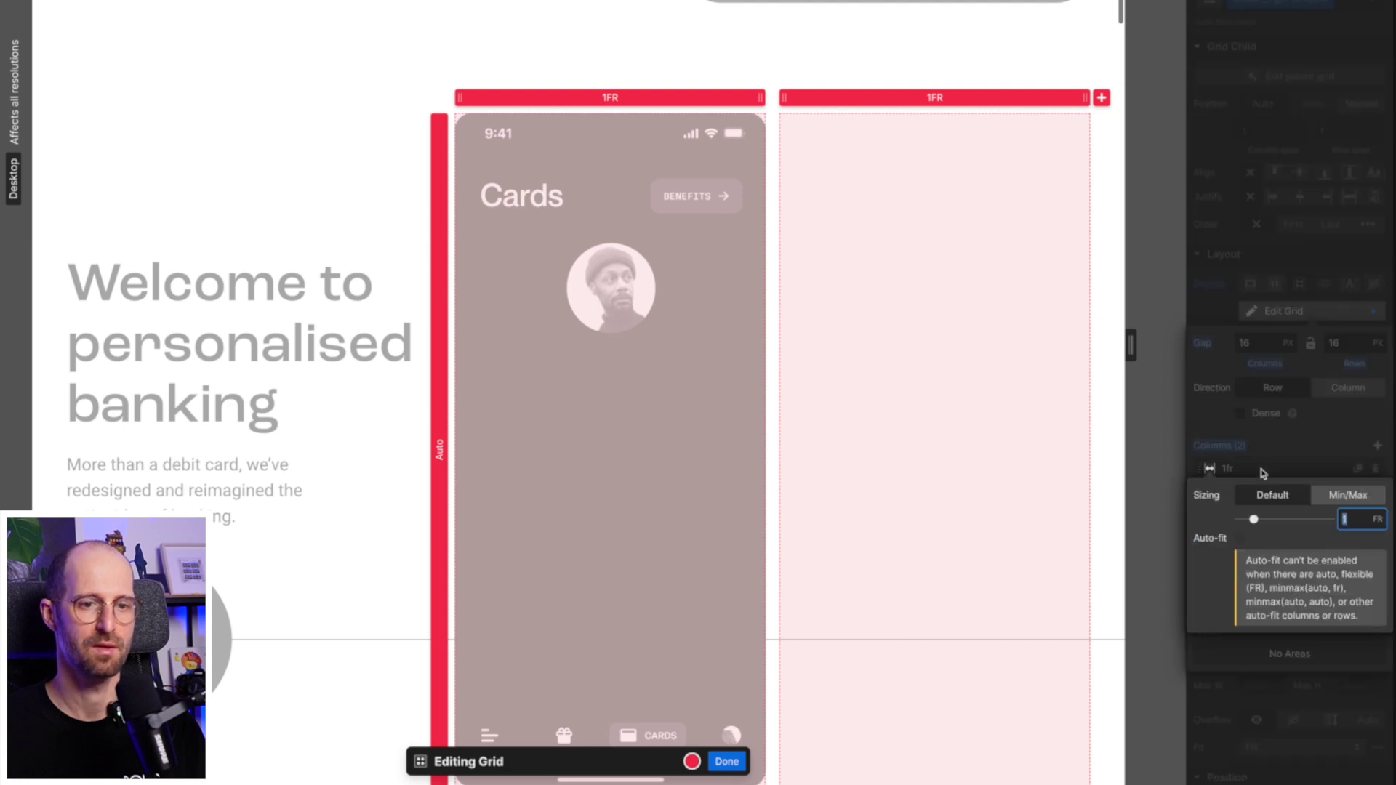
pyautogui.click(1346, 499)
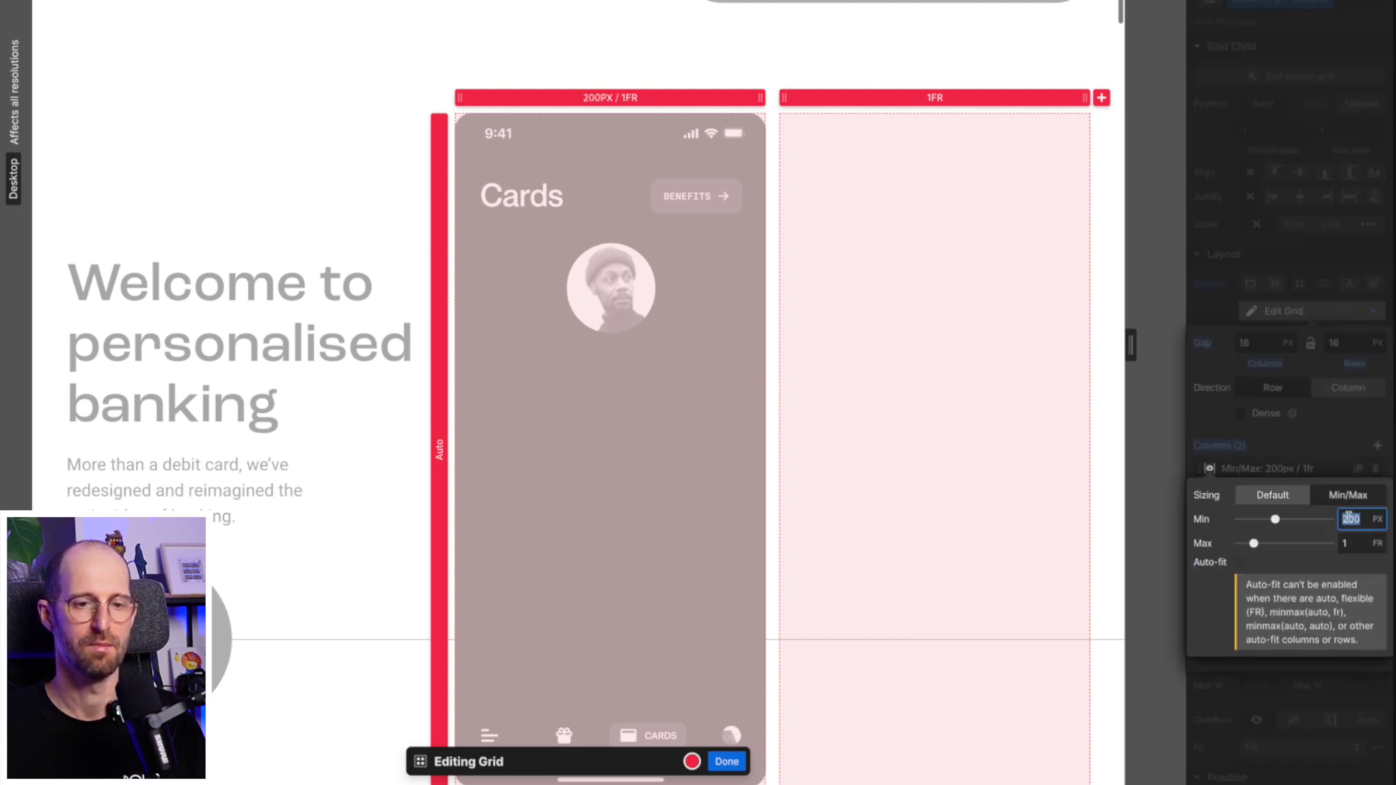
# Try a 320 px minimum for the first column of the header_right-wrapper grid and settle on 500 px.
pyautogui.write('320')
pyautogui.press('Return')
pyautogui.hotkey('ctrl', 'a')
pyautogui.write('50')
pyautogui.press('Return')
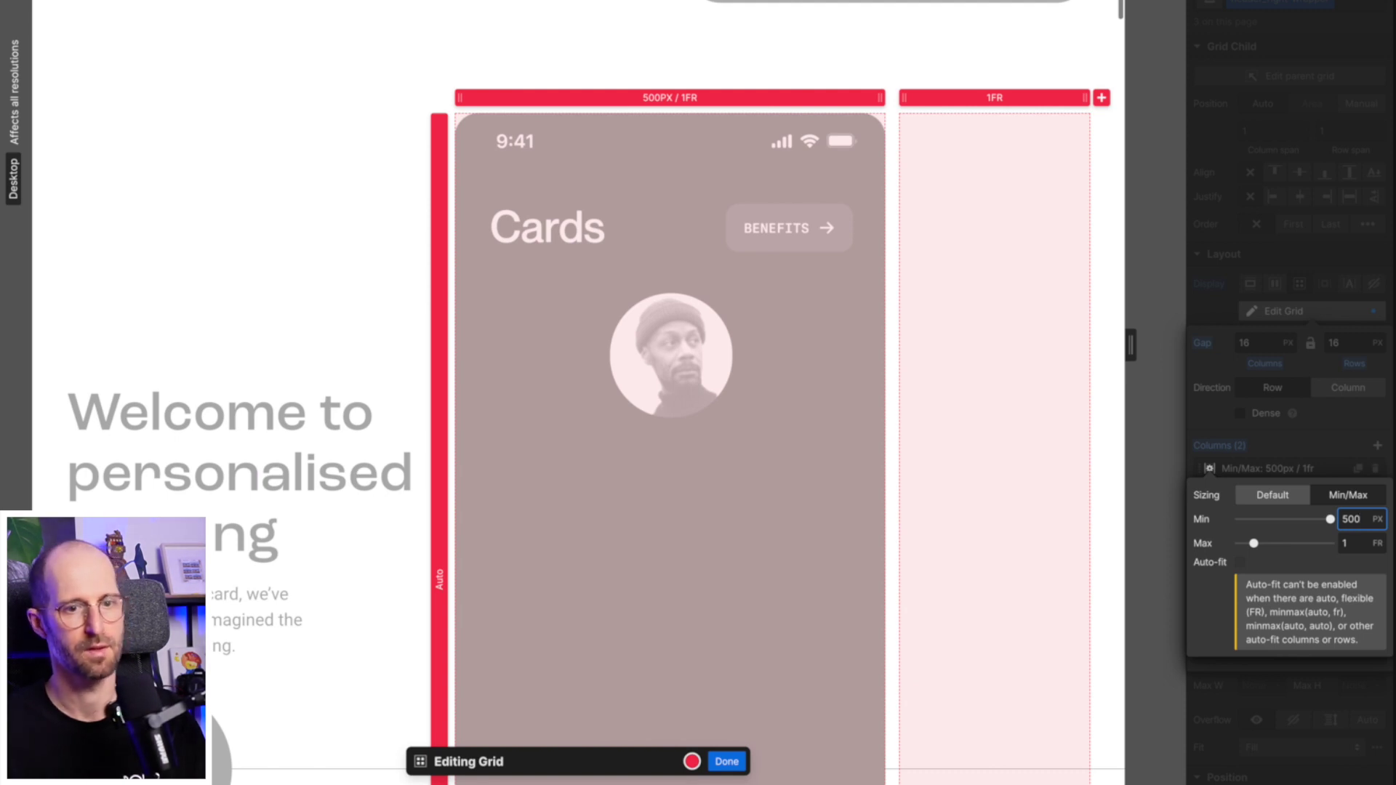
# Set the minimum width of the first column in the header_right-wrapper grid to 400 px, expressed as 25 rem, and finish grid editing.
pyautogui.hotkey('ctrl', 'a')
pyautogui.write('400')
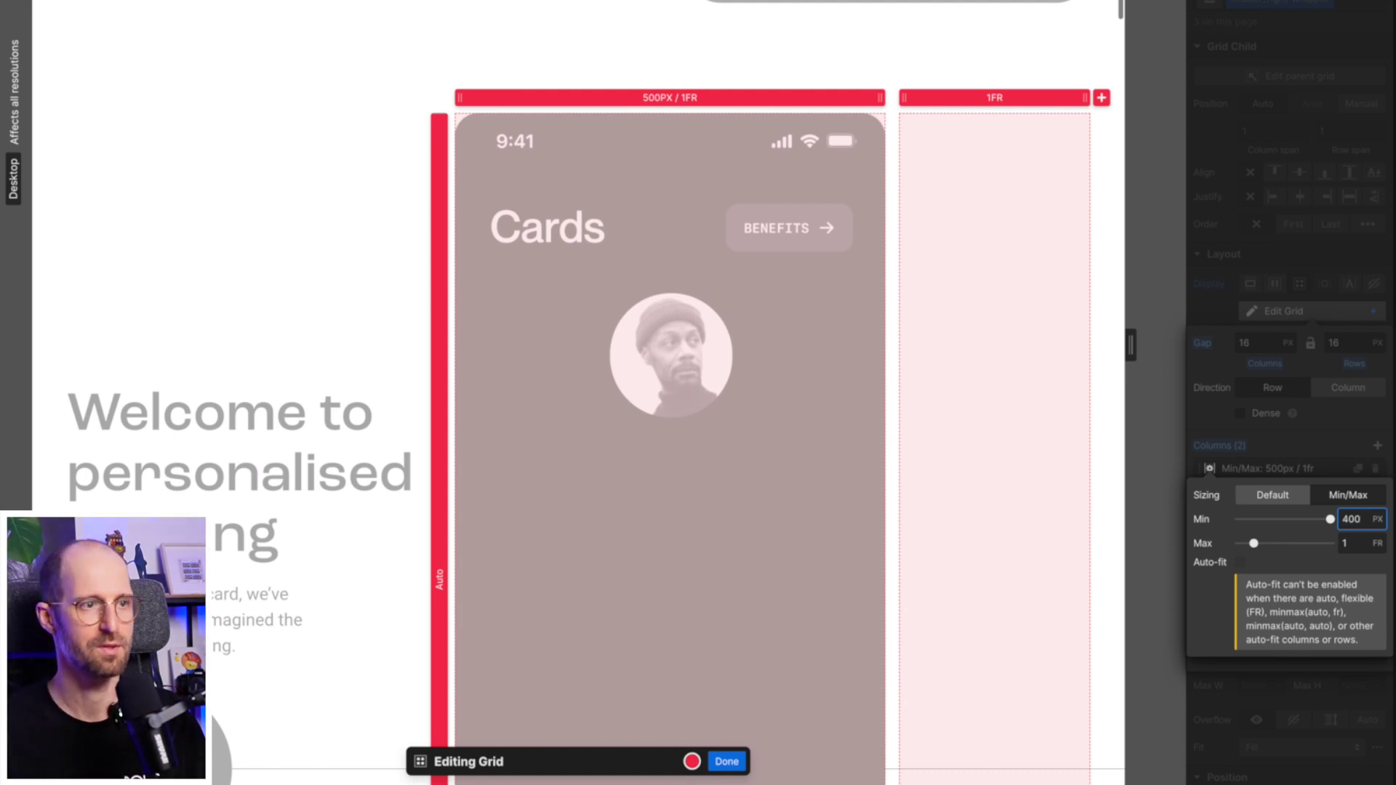
pyautogui.press('Return')
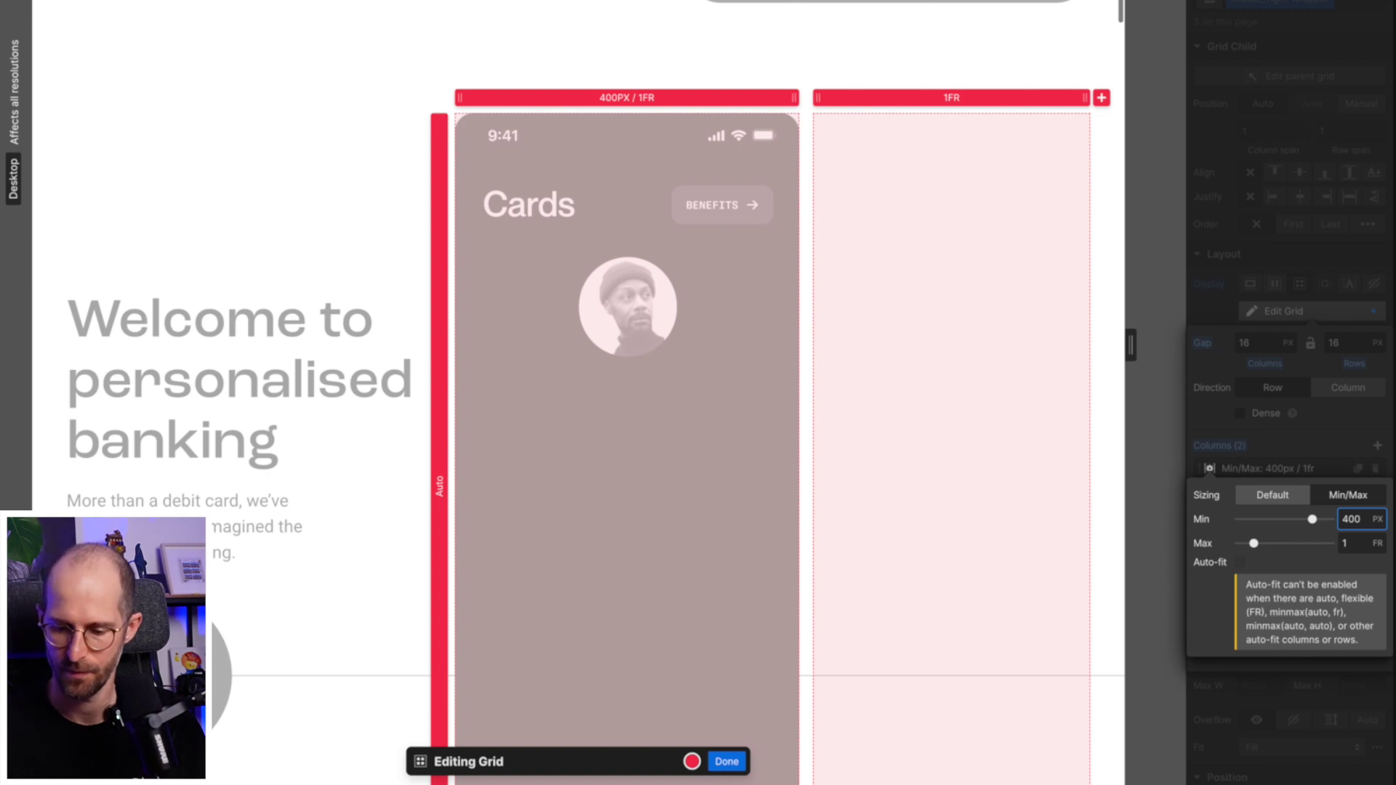
pyautogui.press('BackSpace')
pyautogui.press('BackSpace')
pyautogui.press('BackSpace')
pyautogui.write('16rem')
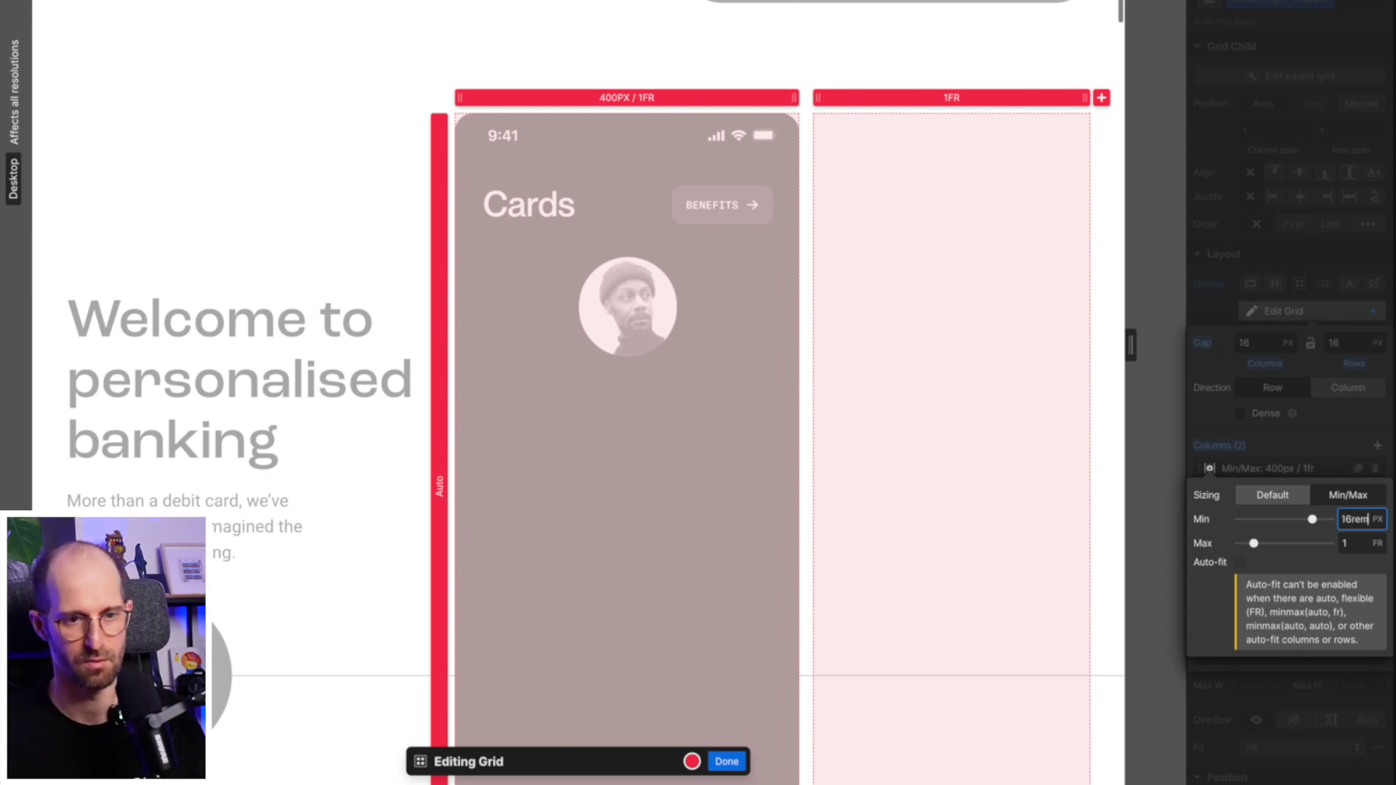
pyautogui.press('Return')
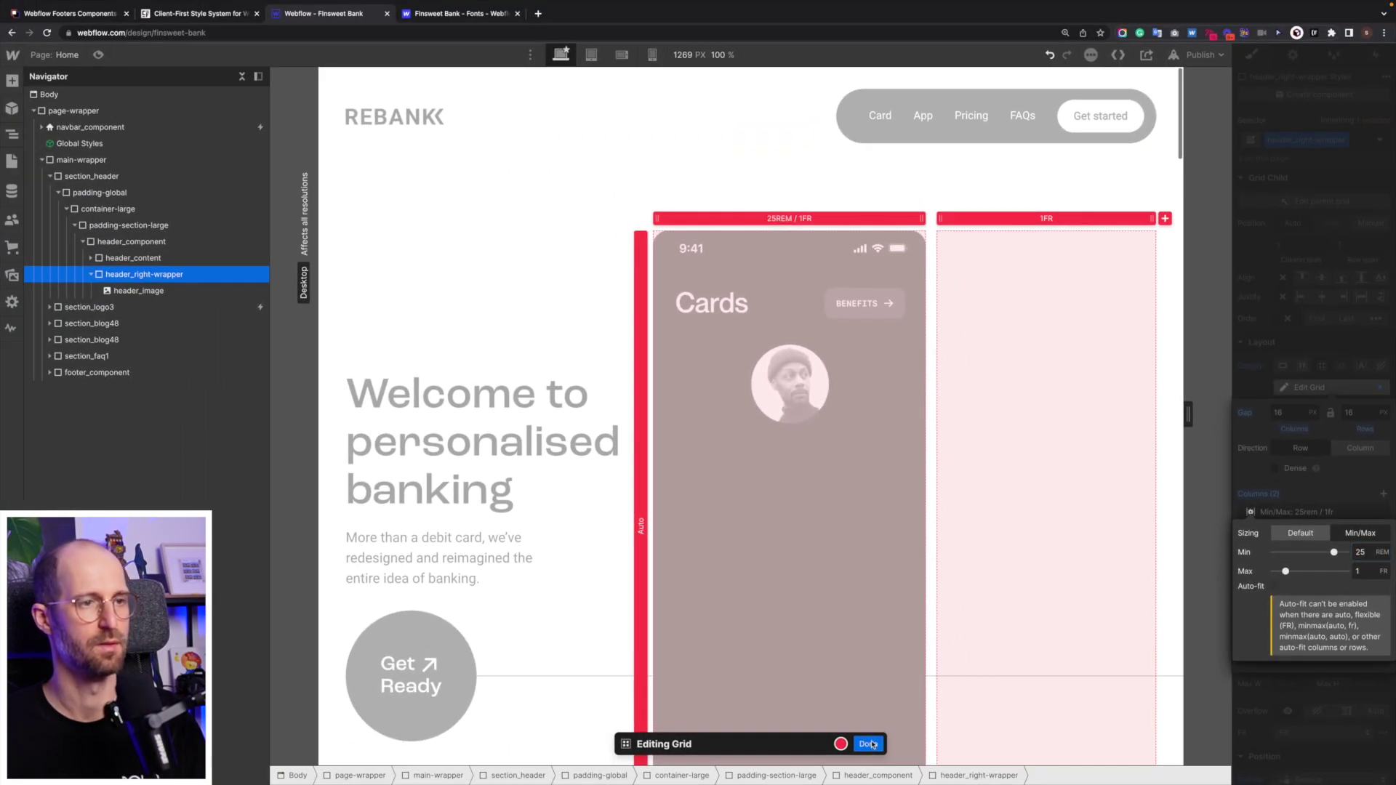
pyautogui.click(868, 744)
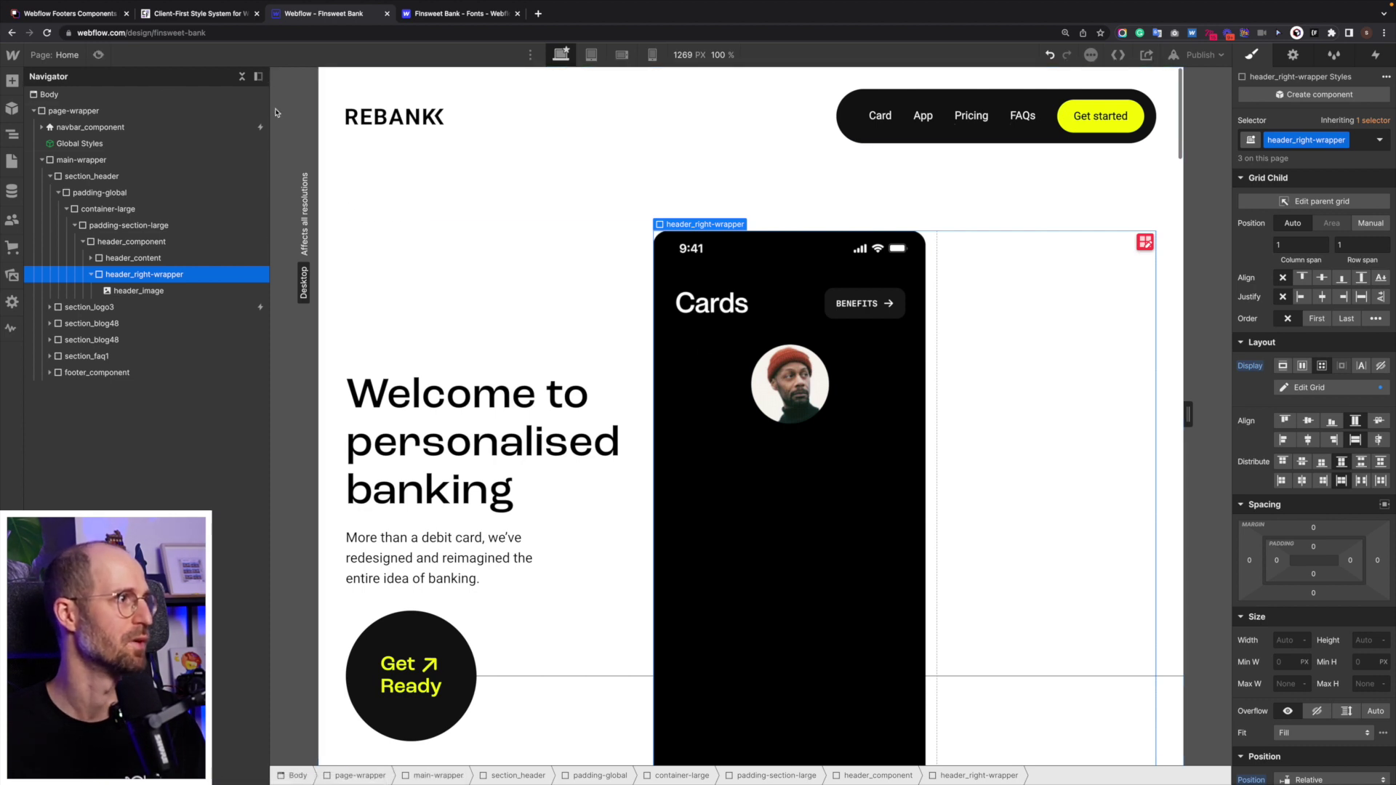
# Widen the canvas to 1600 px and review the column and row settings of the header_component grid.
pyautogui.moveTo(268, 113); pyautogui.dragTo(141, 203)
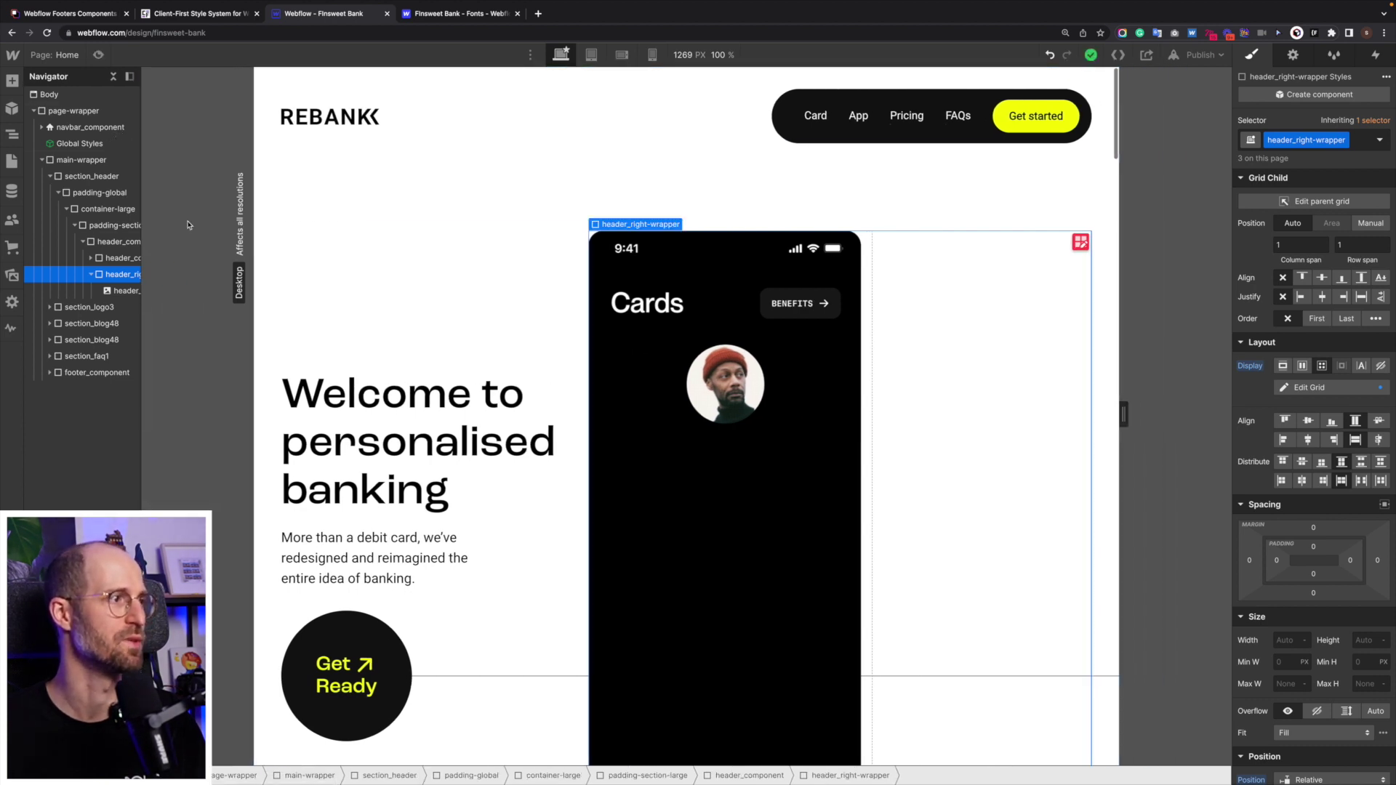
pyautogui.moveTo(244, 217); pyautogui.dragTo(109, 228)
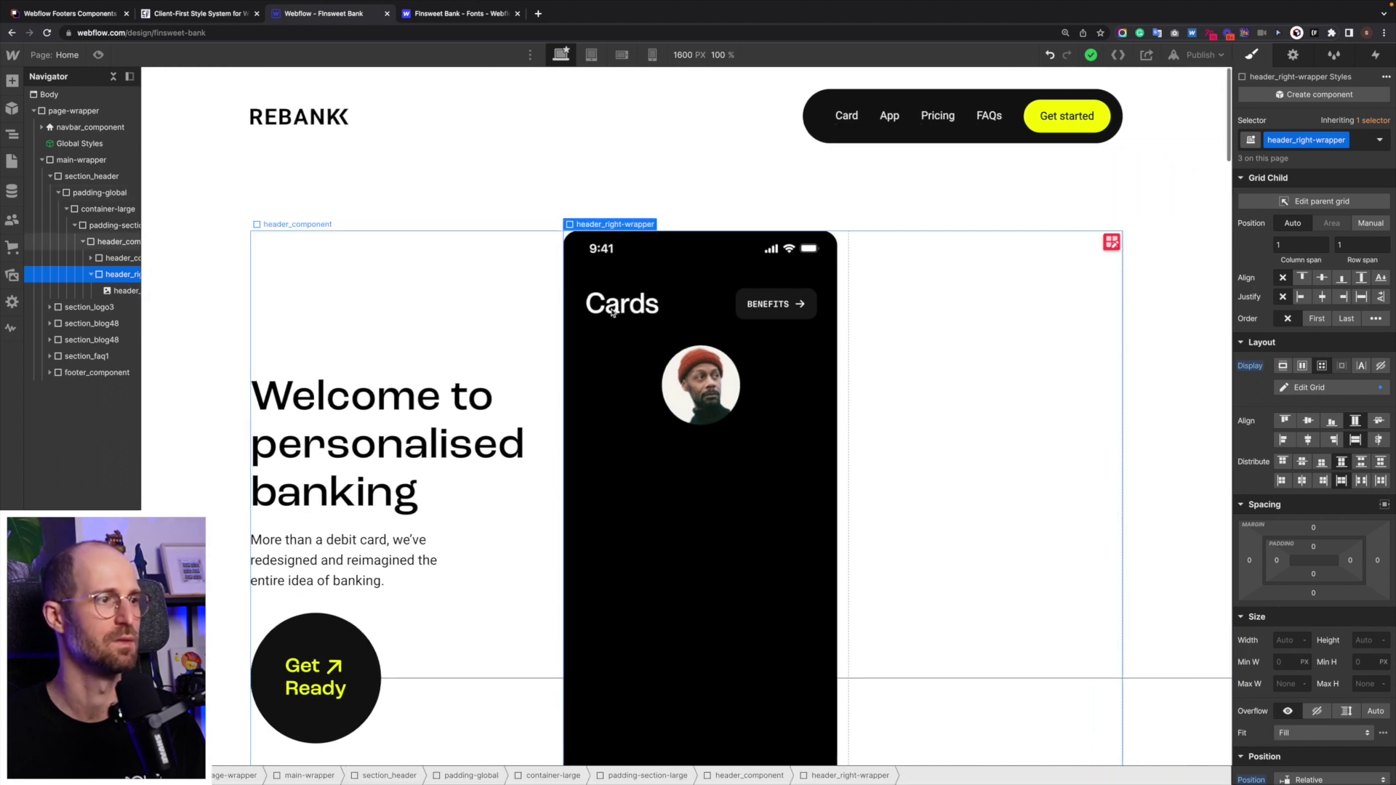
pyautogui.click(546, 291)
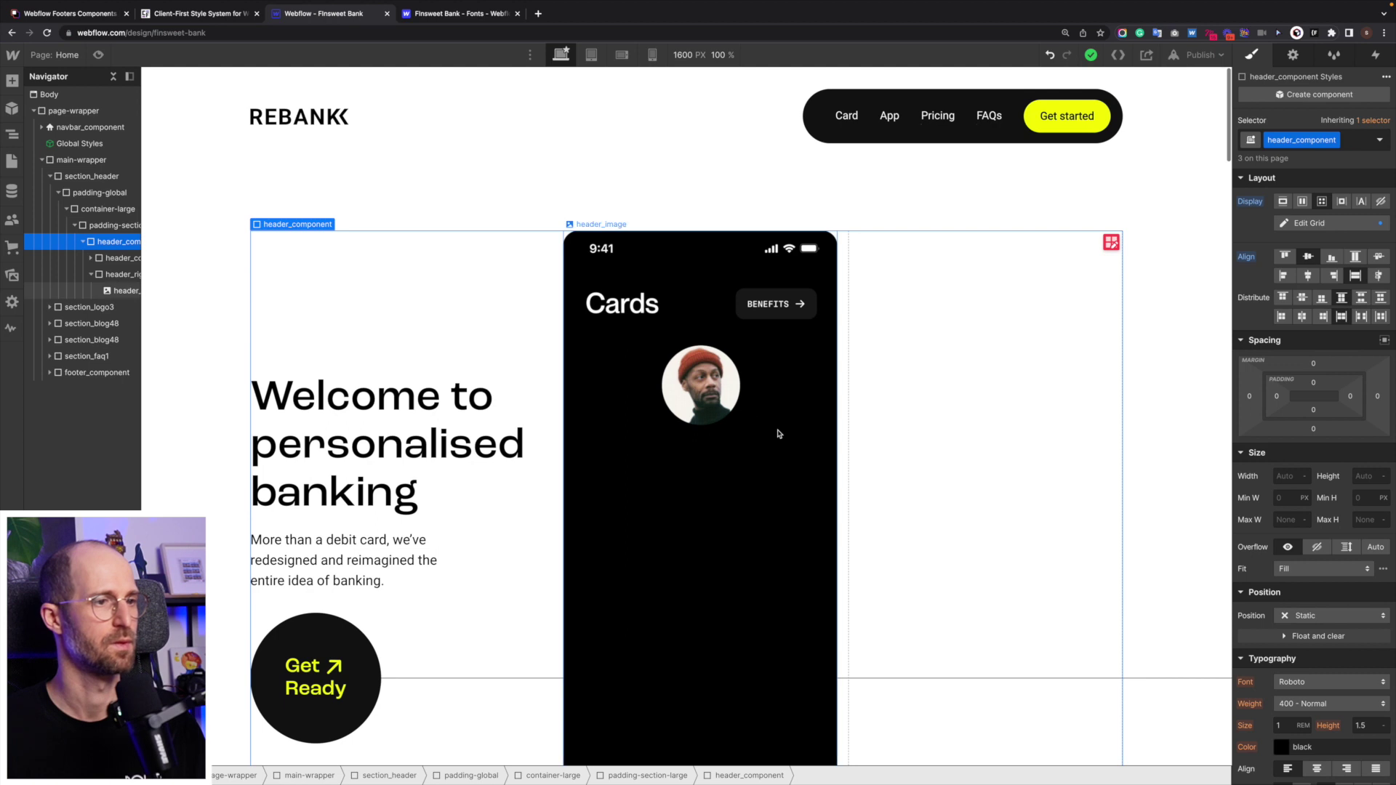
pyautogui.scroll(-8, 776, 433)
pyautogui.scroll(8, 788, 367)
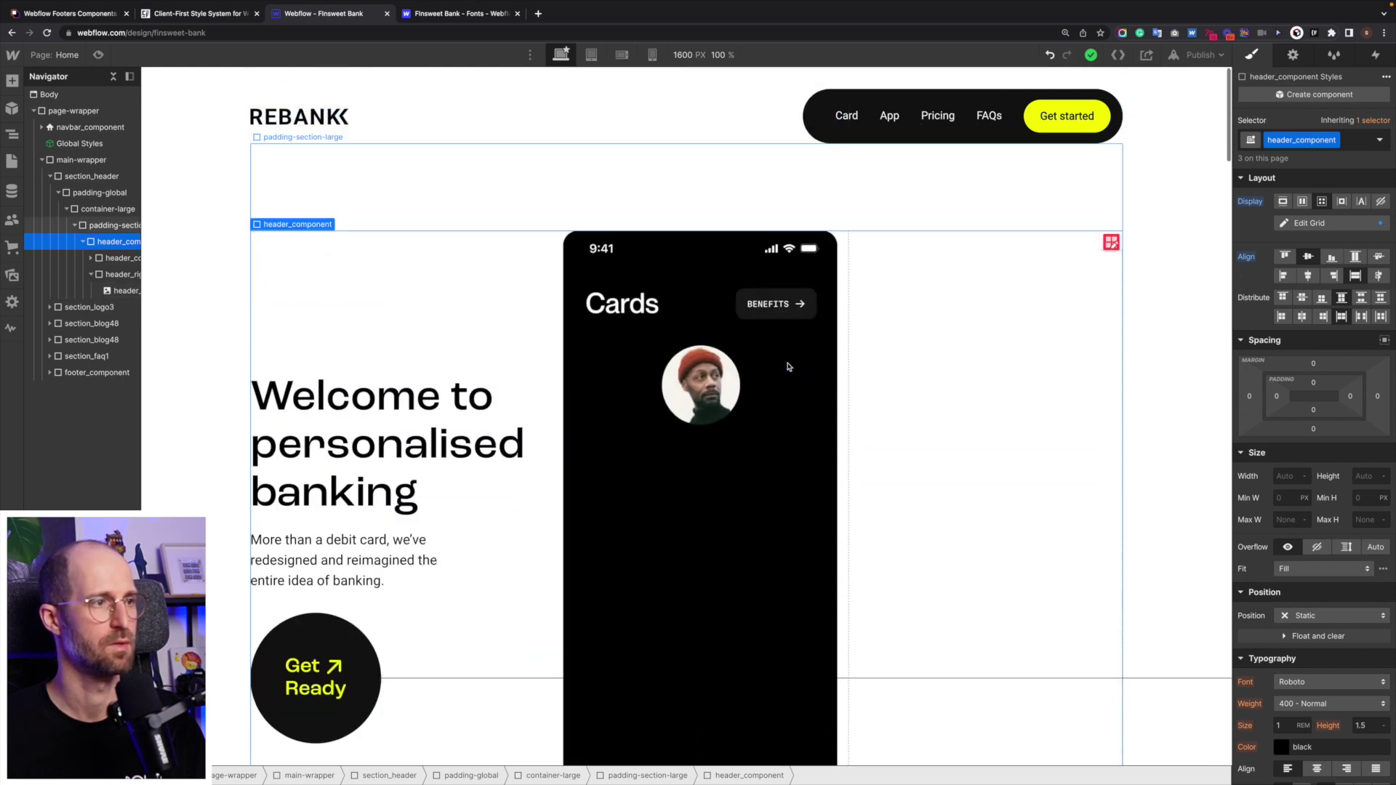
pyautogui.click(1311, 223)
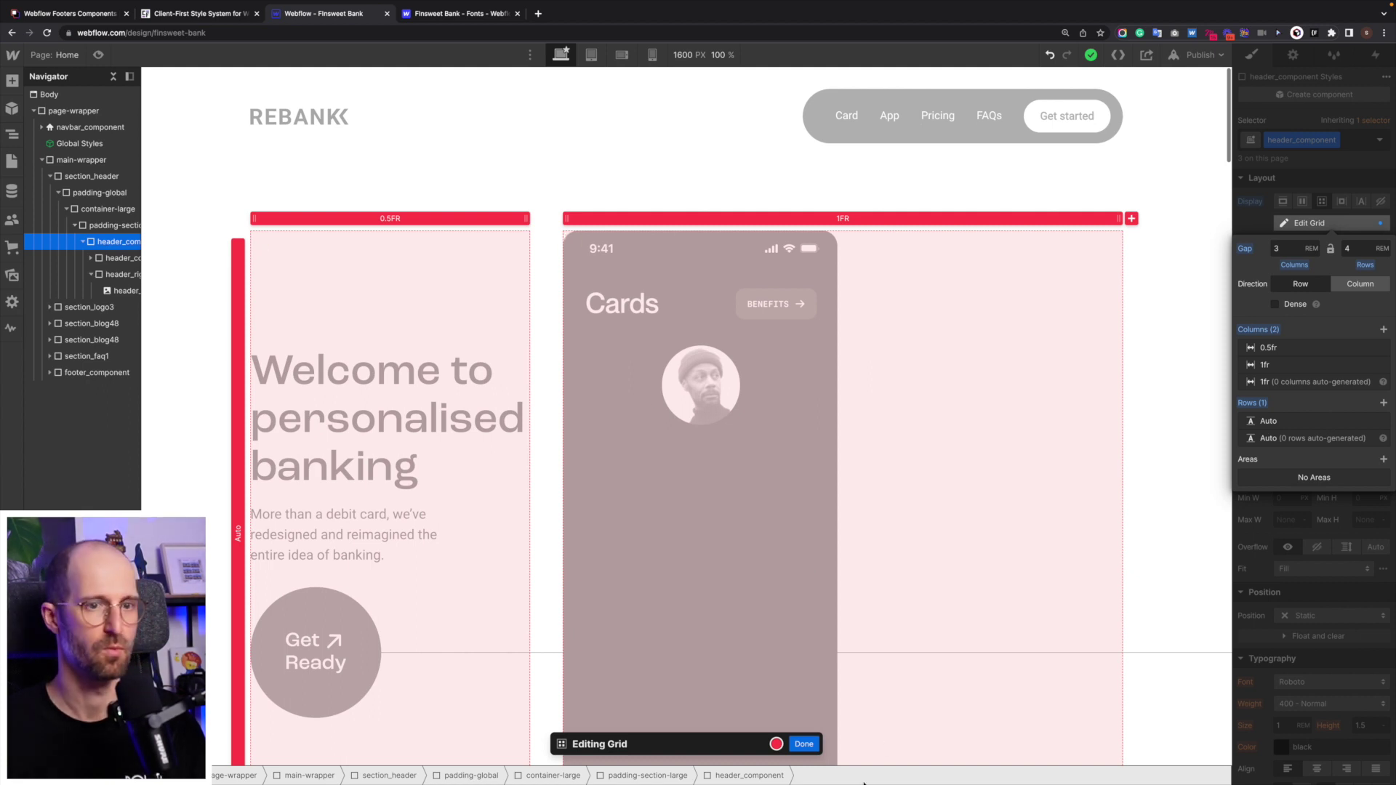
pyautogui.click(803, 744)
# Delete the second row of the header_right-wrapper grid.
pyautogui.scroll(-3, 789, 692)
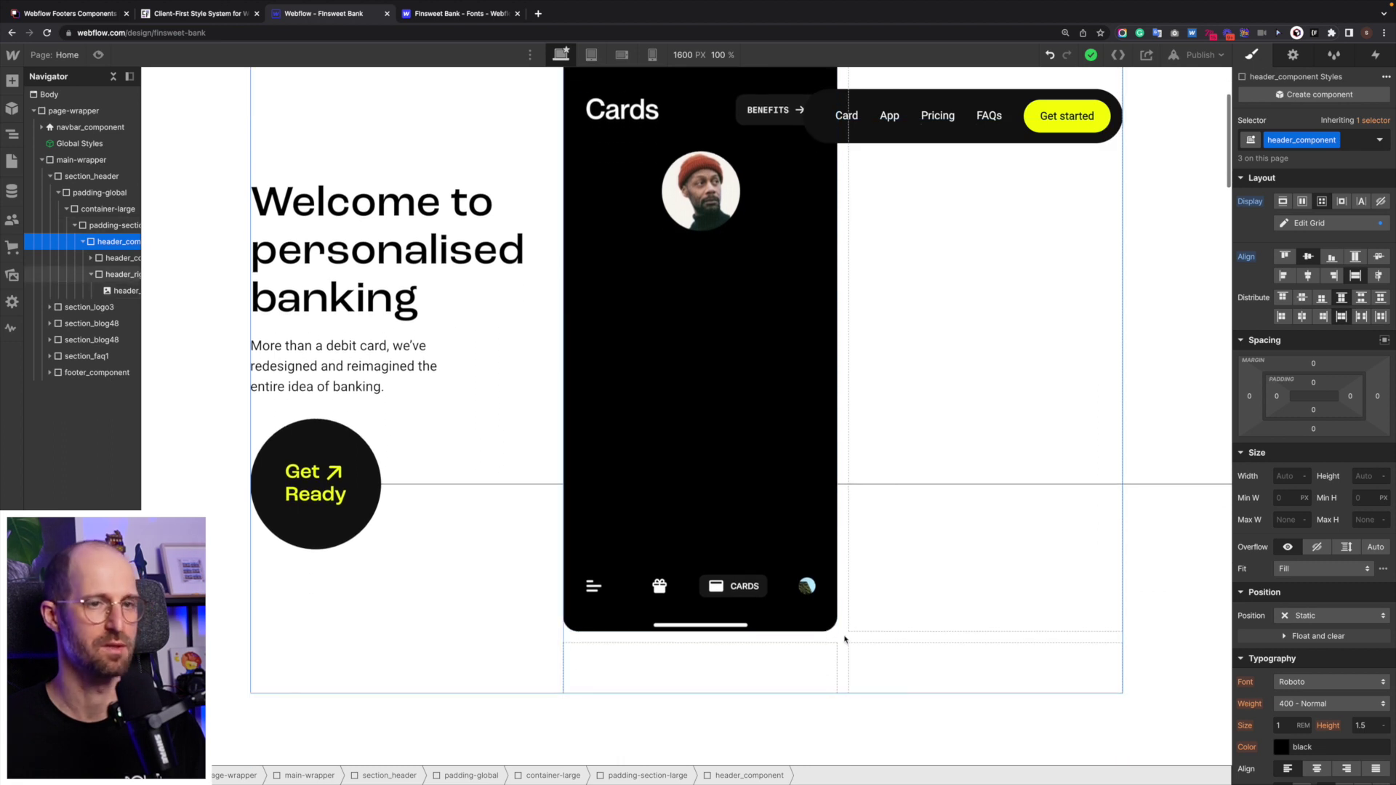
pyautogui.click(845, 639)
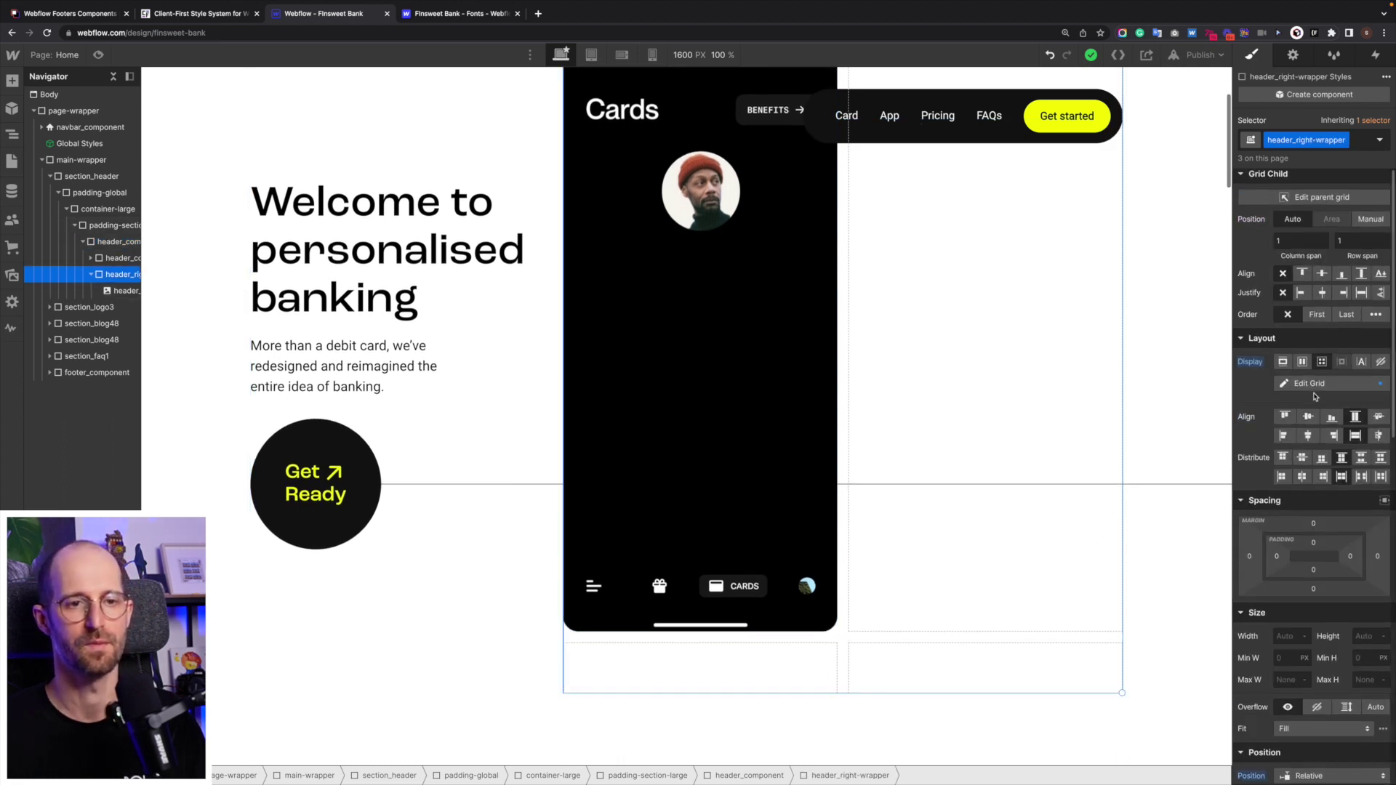
pyautogui.click(1313, 384)
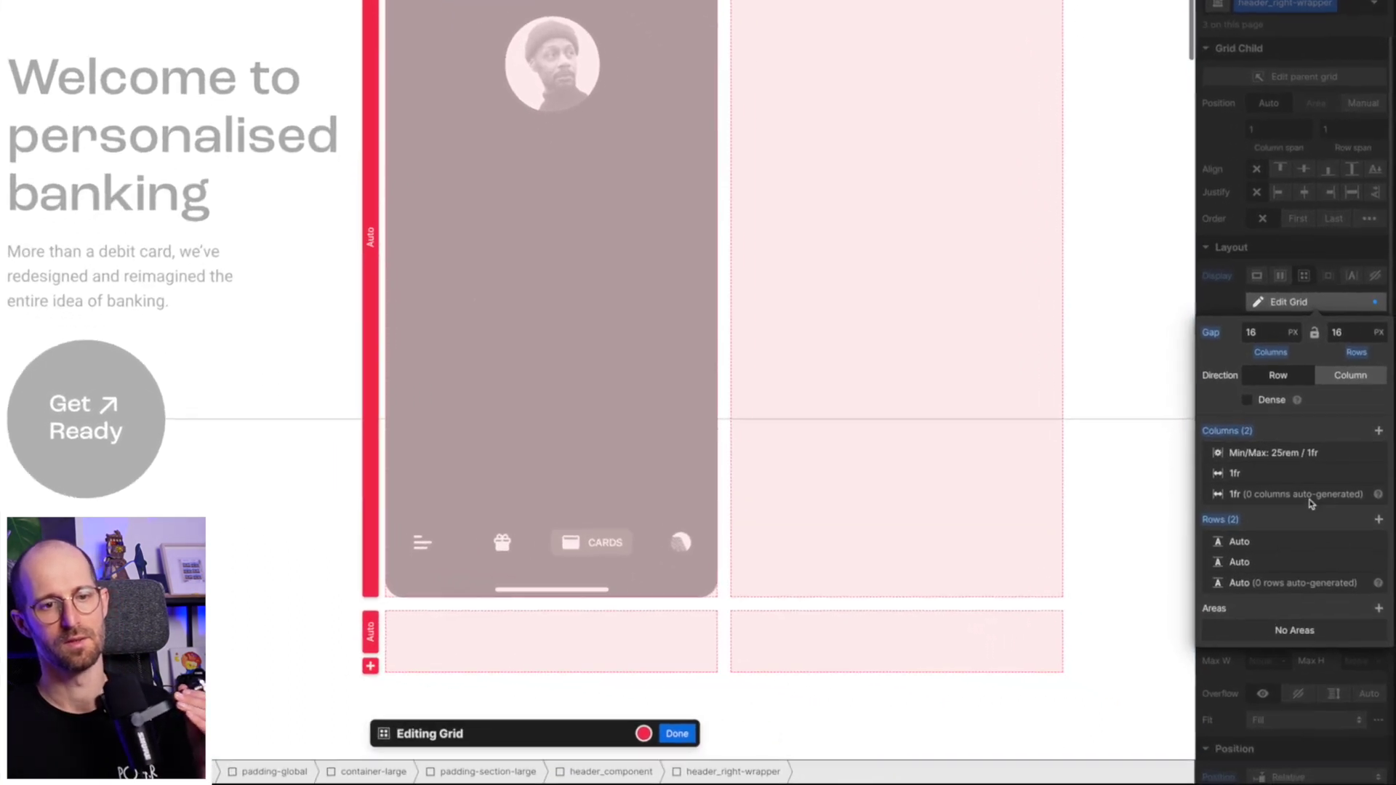
pyautogui.click(1377, 541)
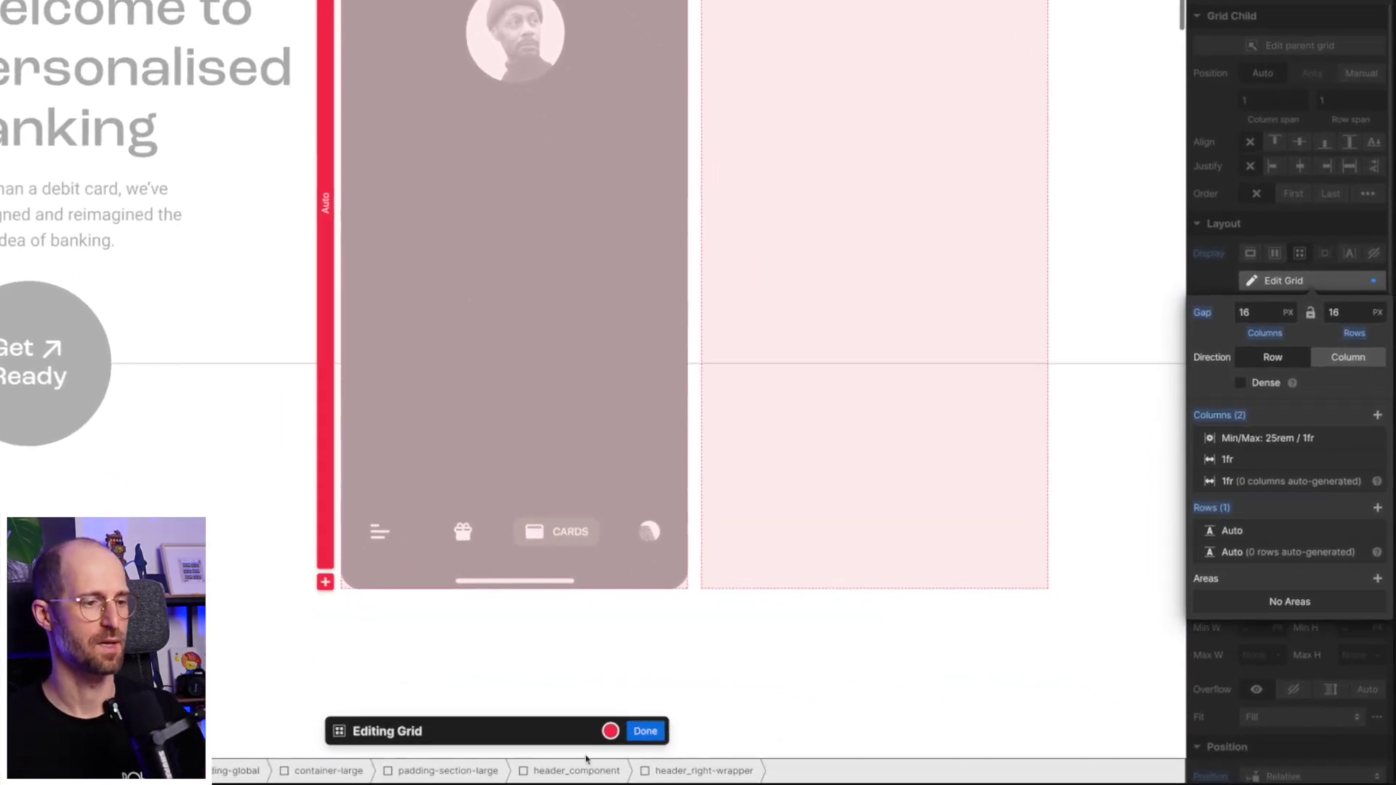
pyautogui.click(645, 731)
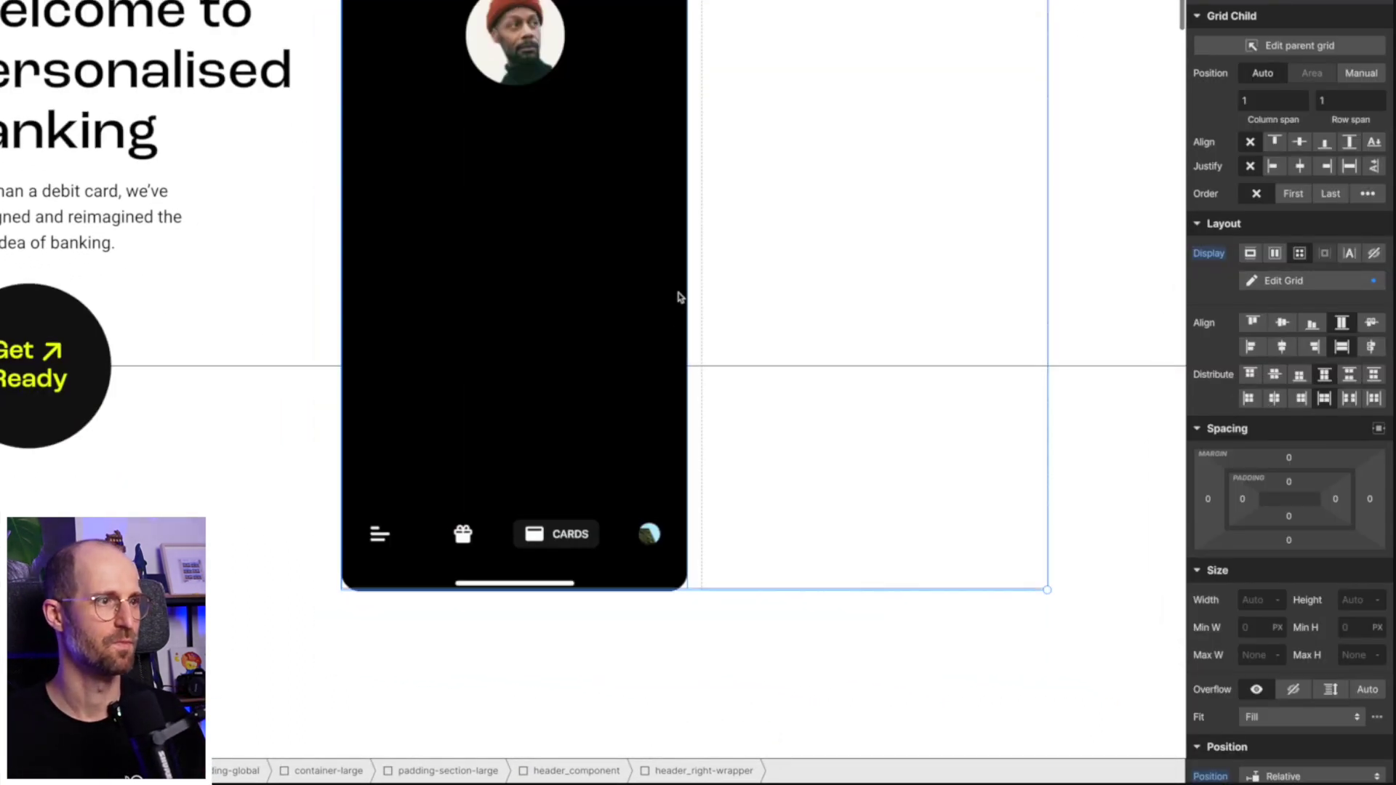
# Narrow the canvas to 1064 px and add a Div Block after header_image inside header_right-wrapper.
pyautogui.click(602, 352)
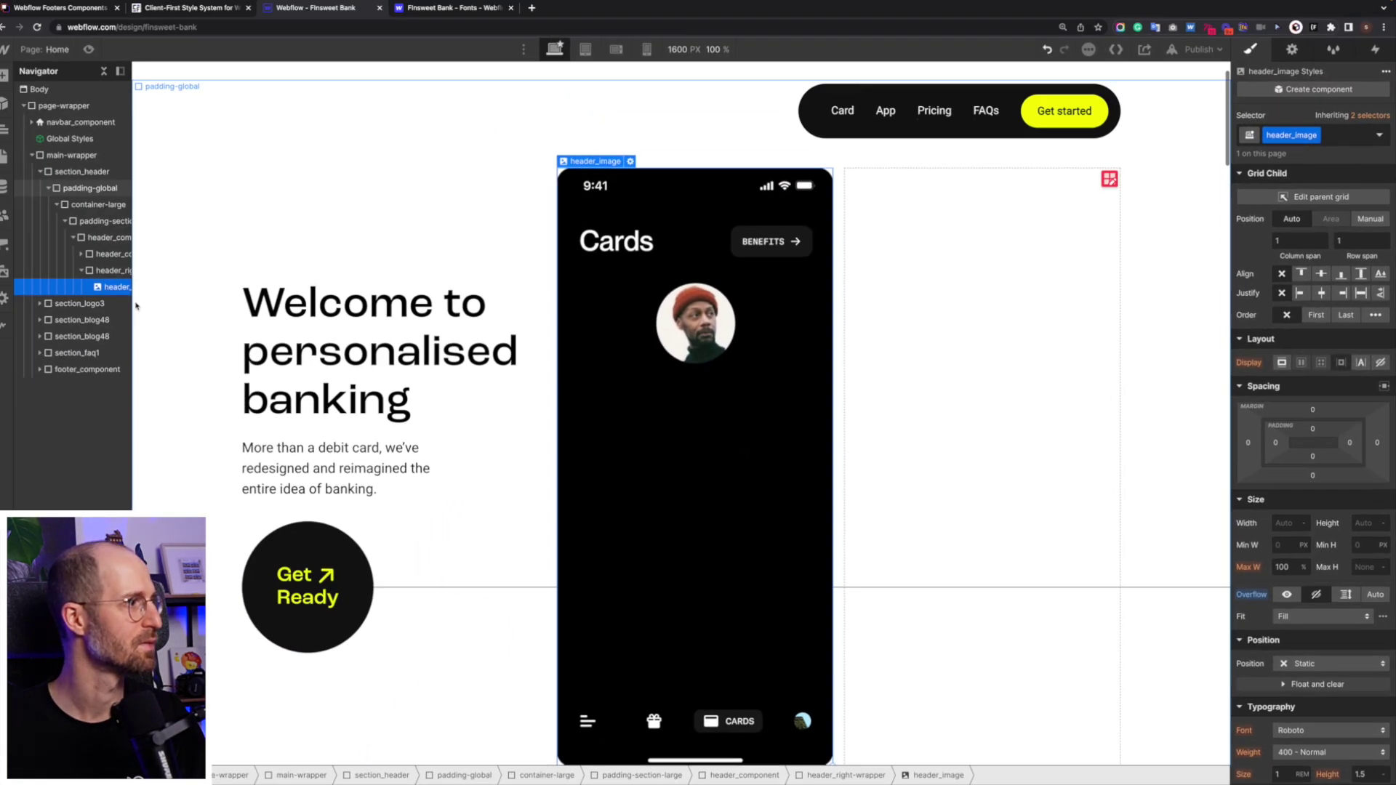
pyautogui.moveTo(141, 304); pyautogui.dragTo(324, 302)
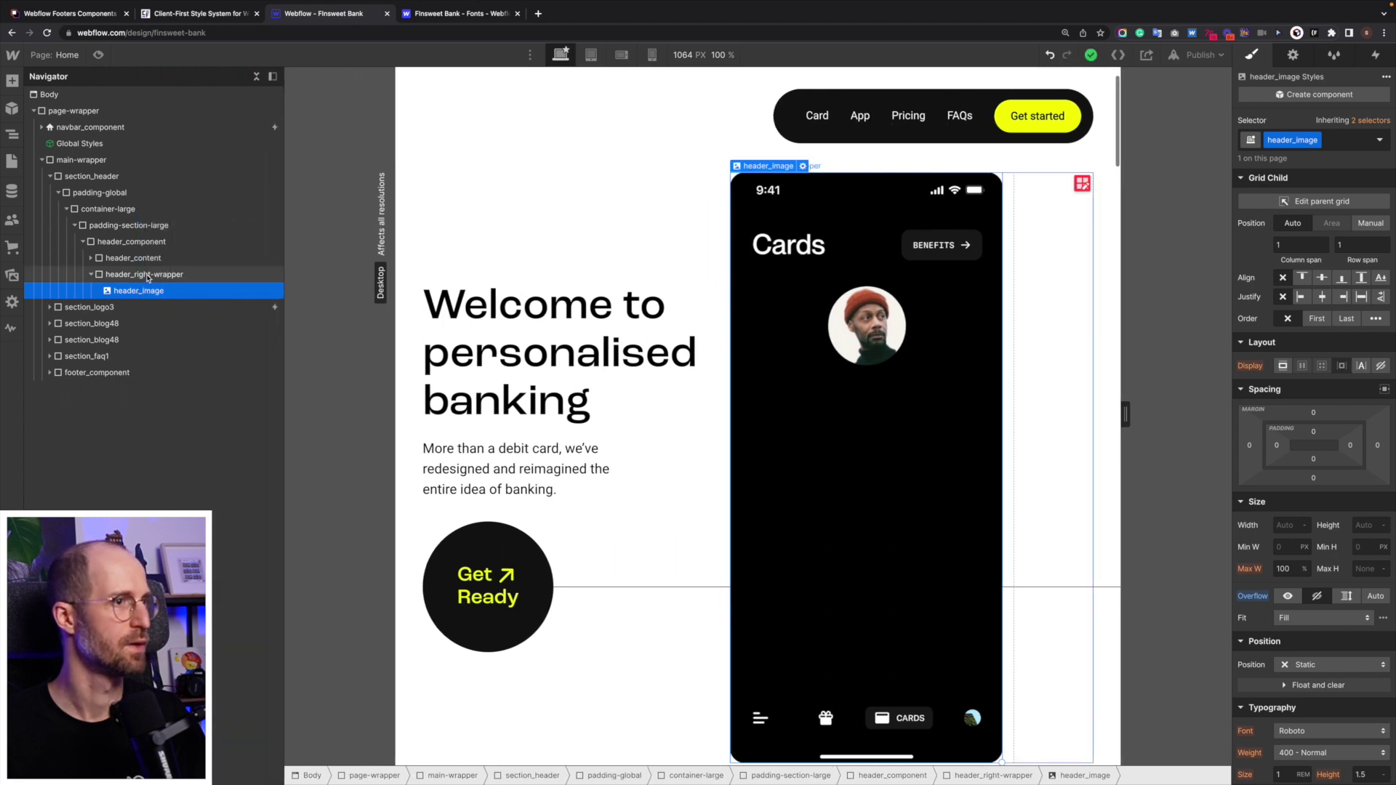
pyautogui.click(145, 275)
pyautogui.click(145, 290)
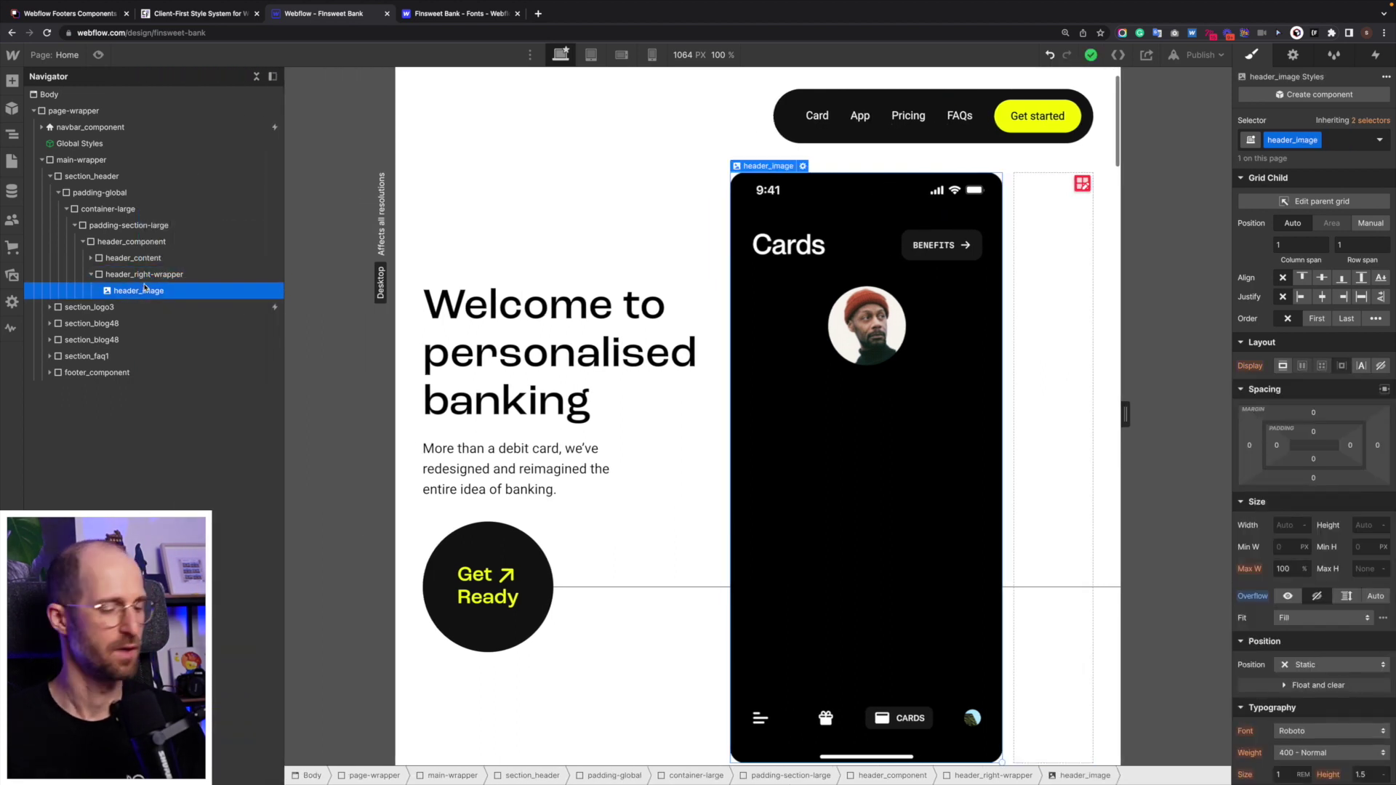
pyautogui.press('super+k')
pyautogui.write('div')
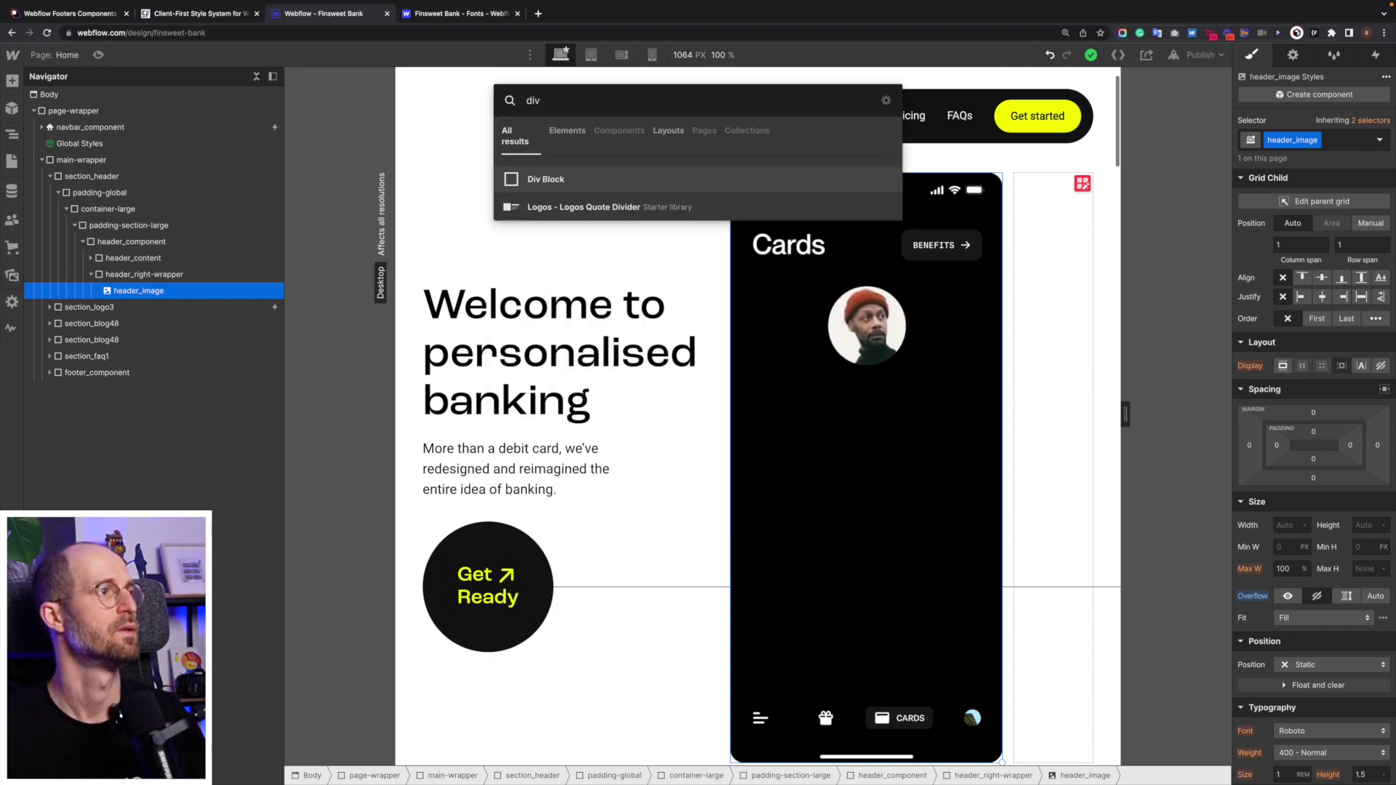
pyautogui.press('Return')
# Give the new Div Block the class header_right-mobile.
pyautogui.press('super+Return')
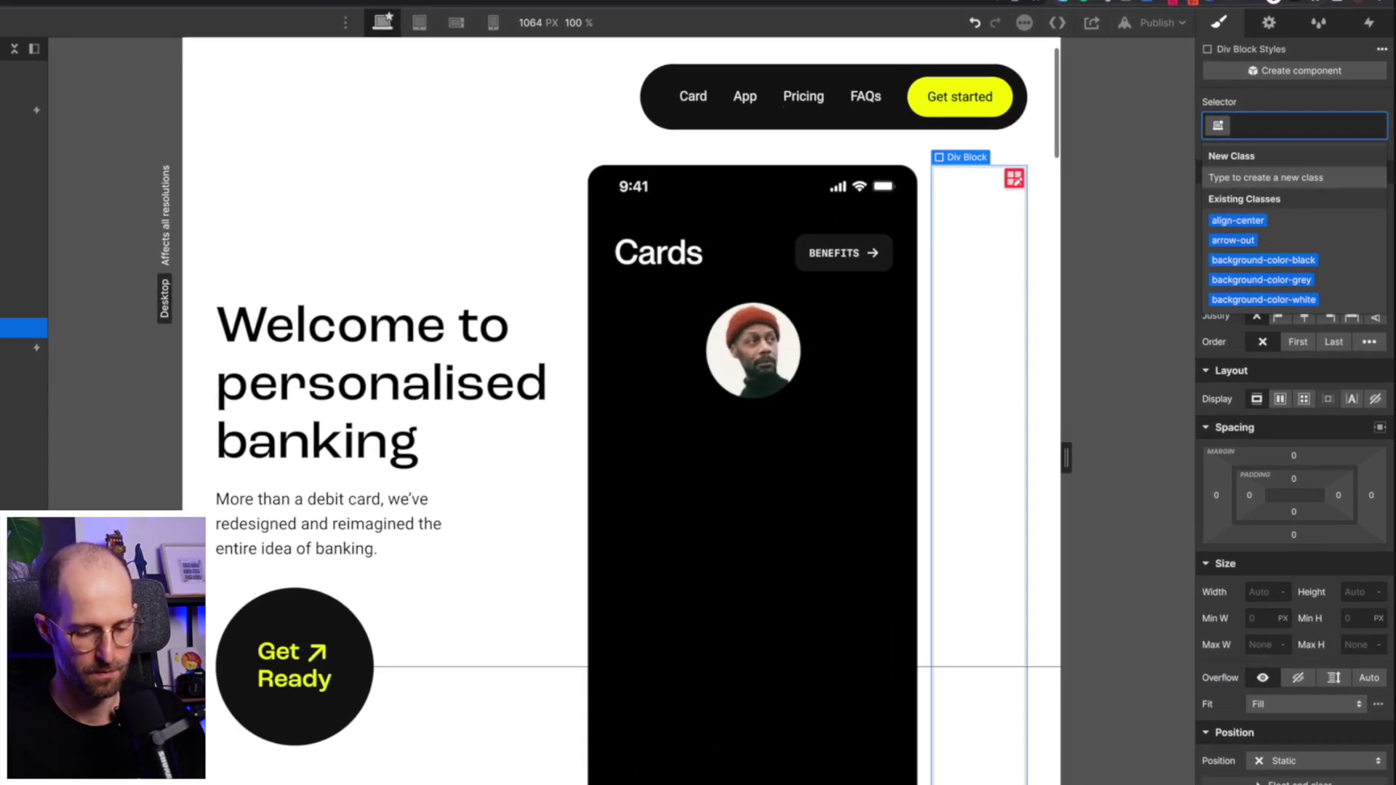
pyautogui.write('header')
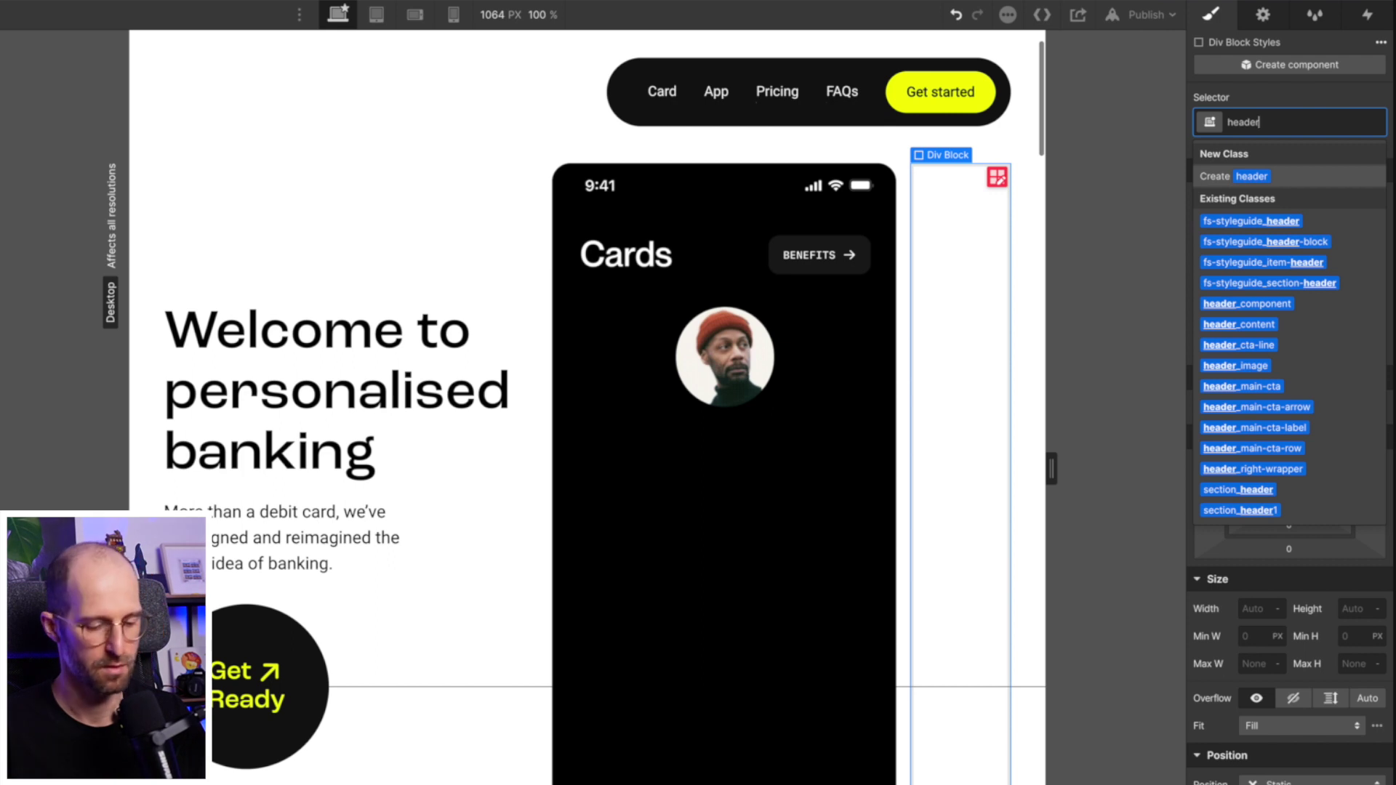
pyautogui.write('_right-')
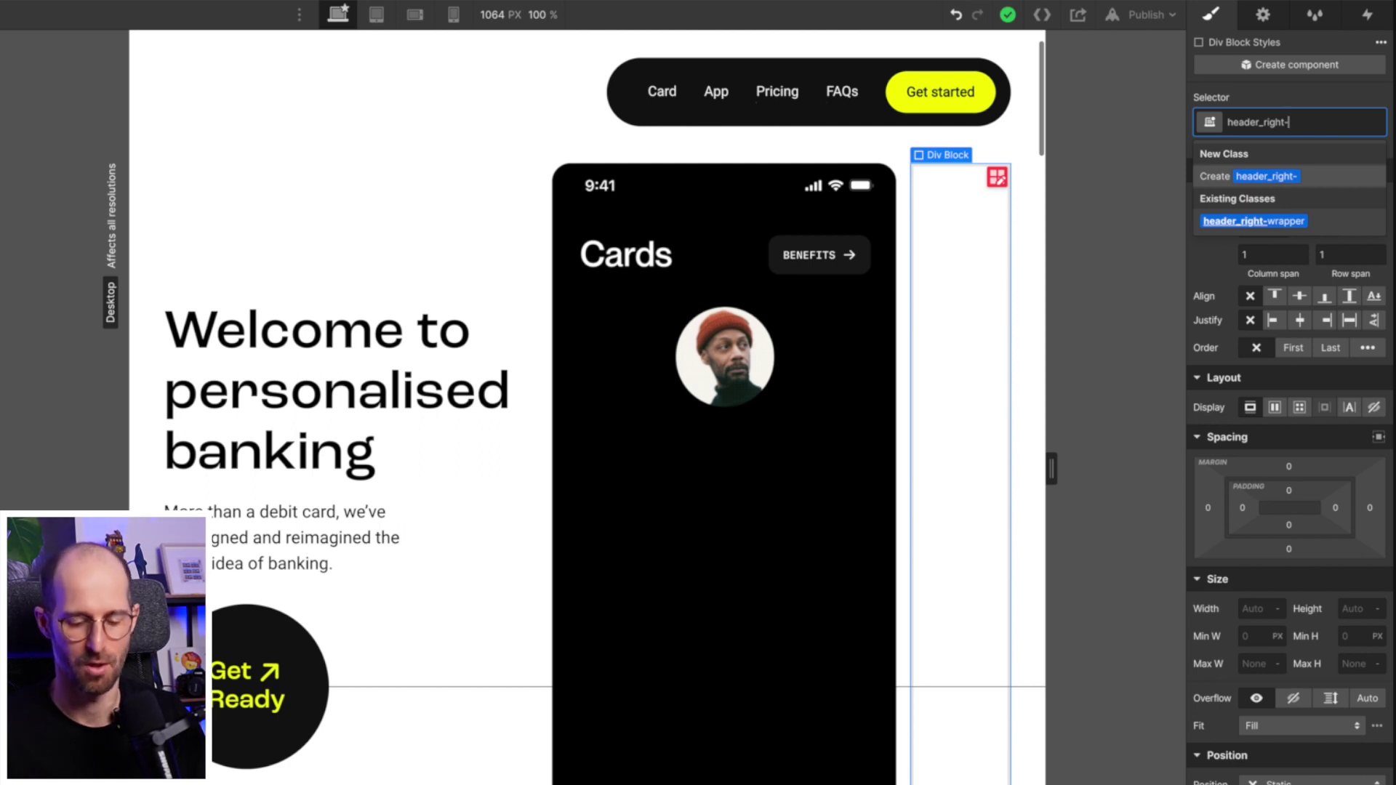
pyautogui.write('mobile')
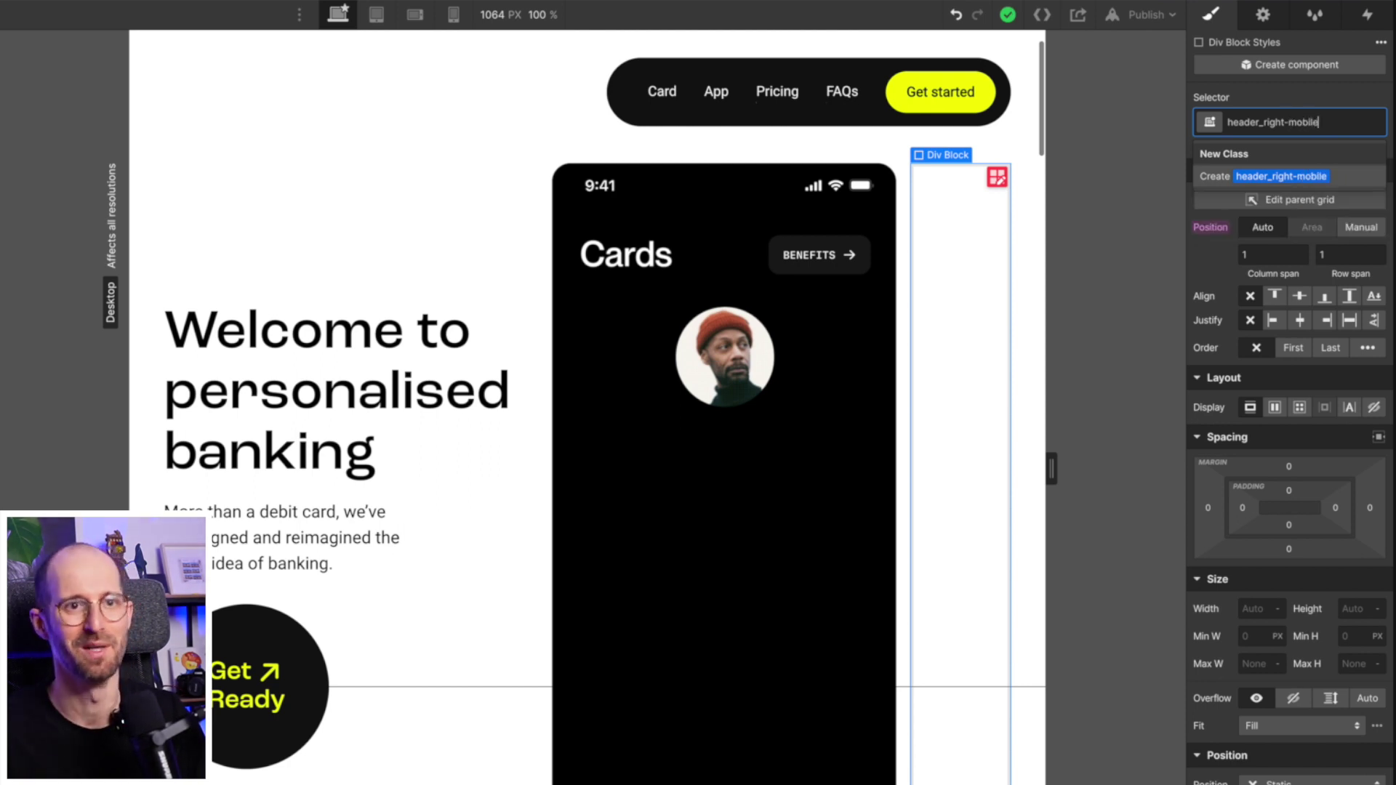
pyautogui.press('Return')
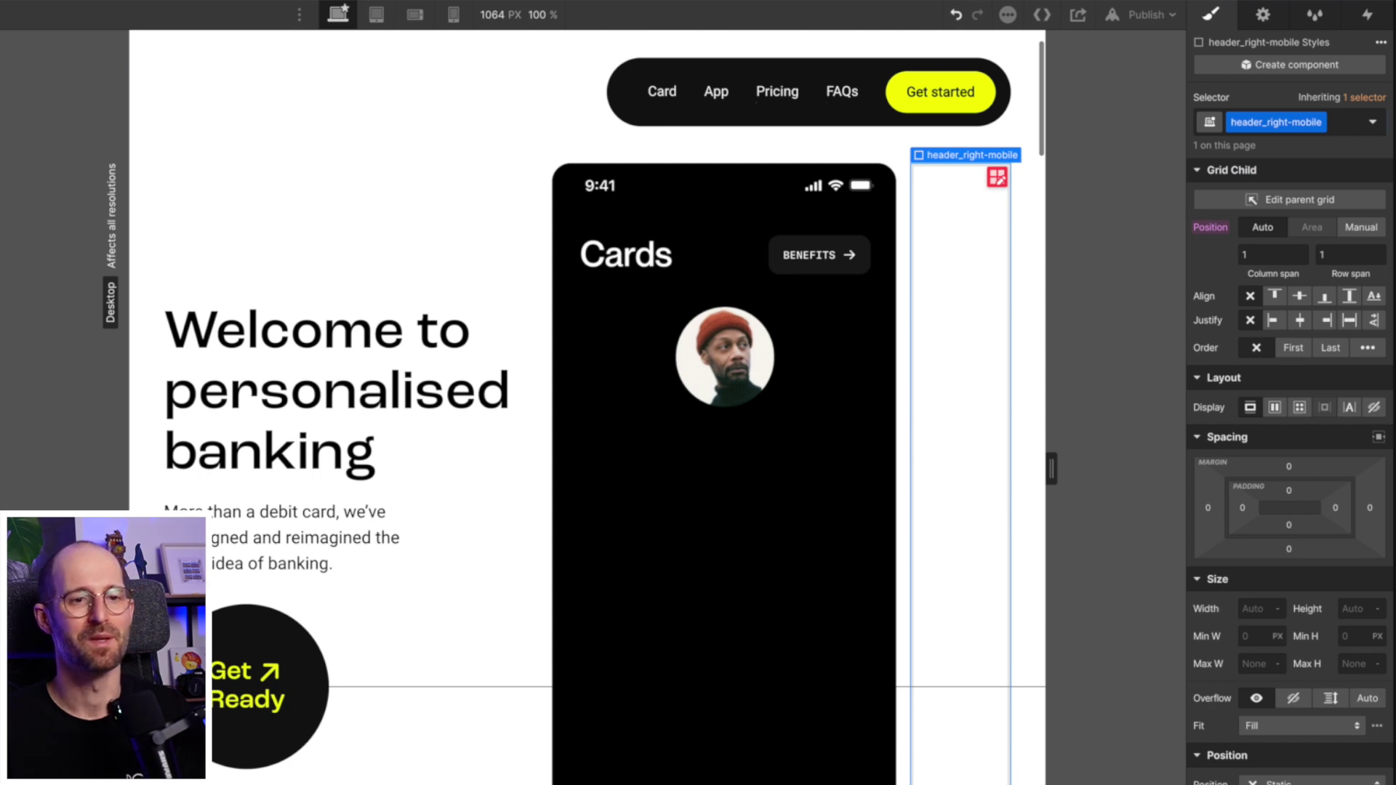
# Make header_right-mobile a horizontal flex container with start justification and centre alignment, and nest header_image inside it.
pyautogui.click(1275, 408)
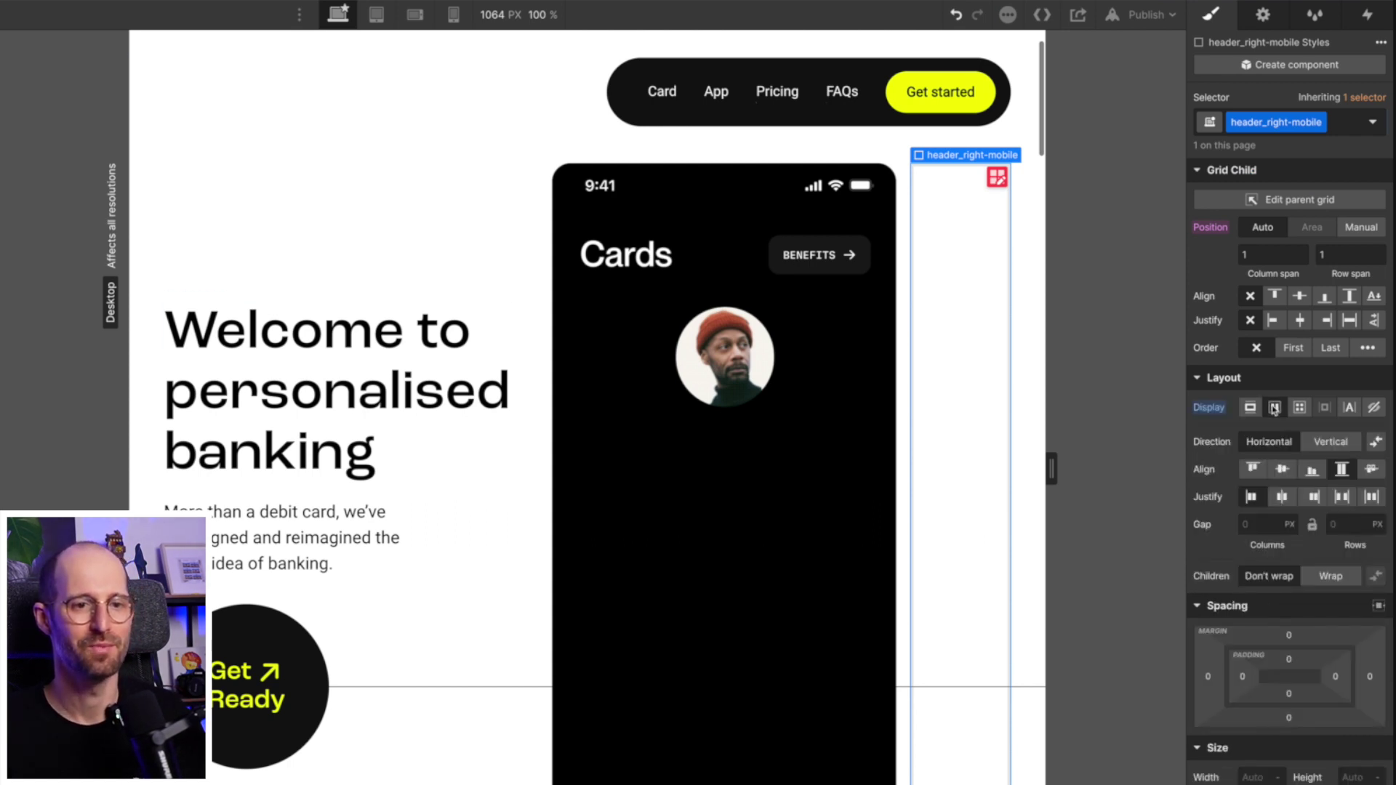
pyautogui.click(1251, 498)
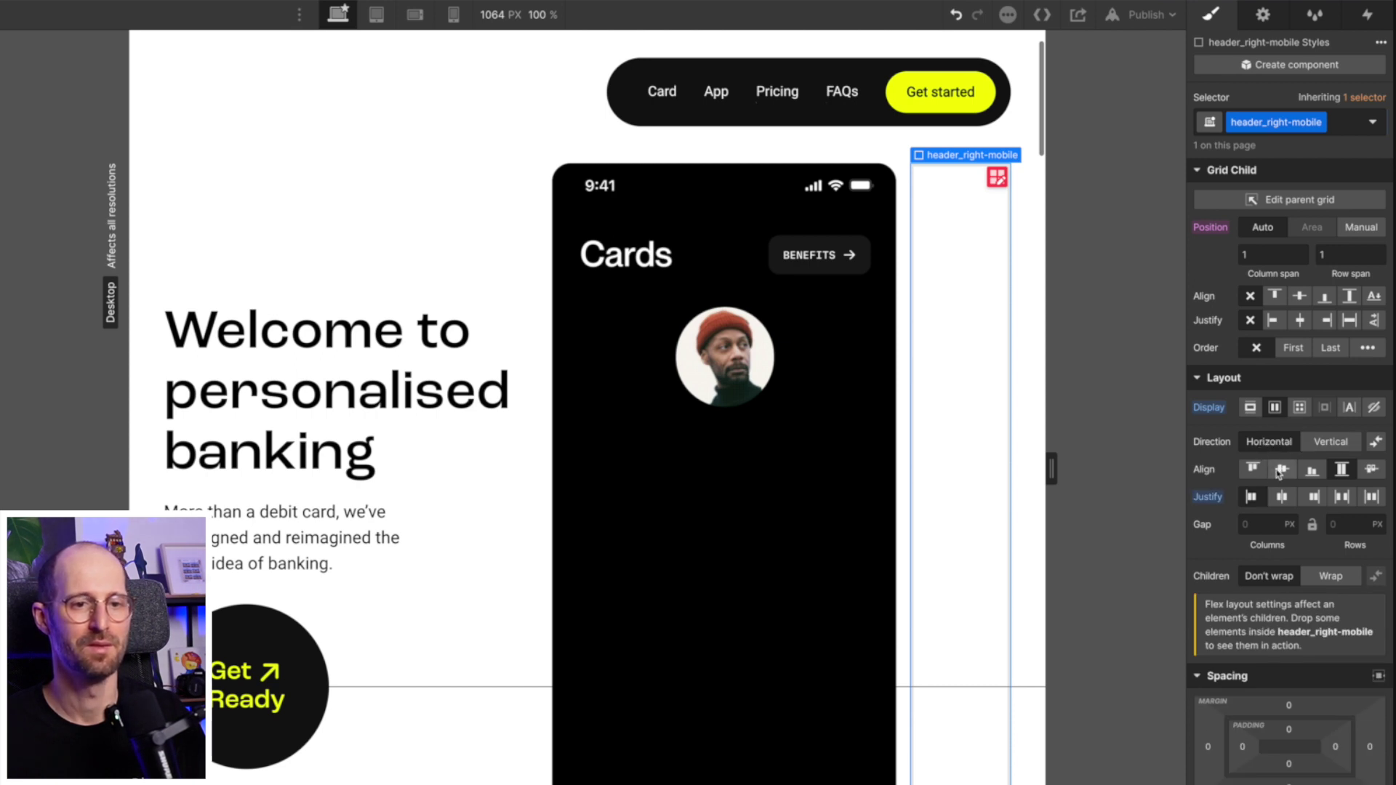
pyautogui.click(1282, 470)
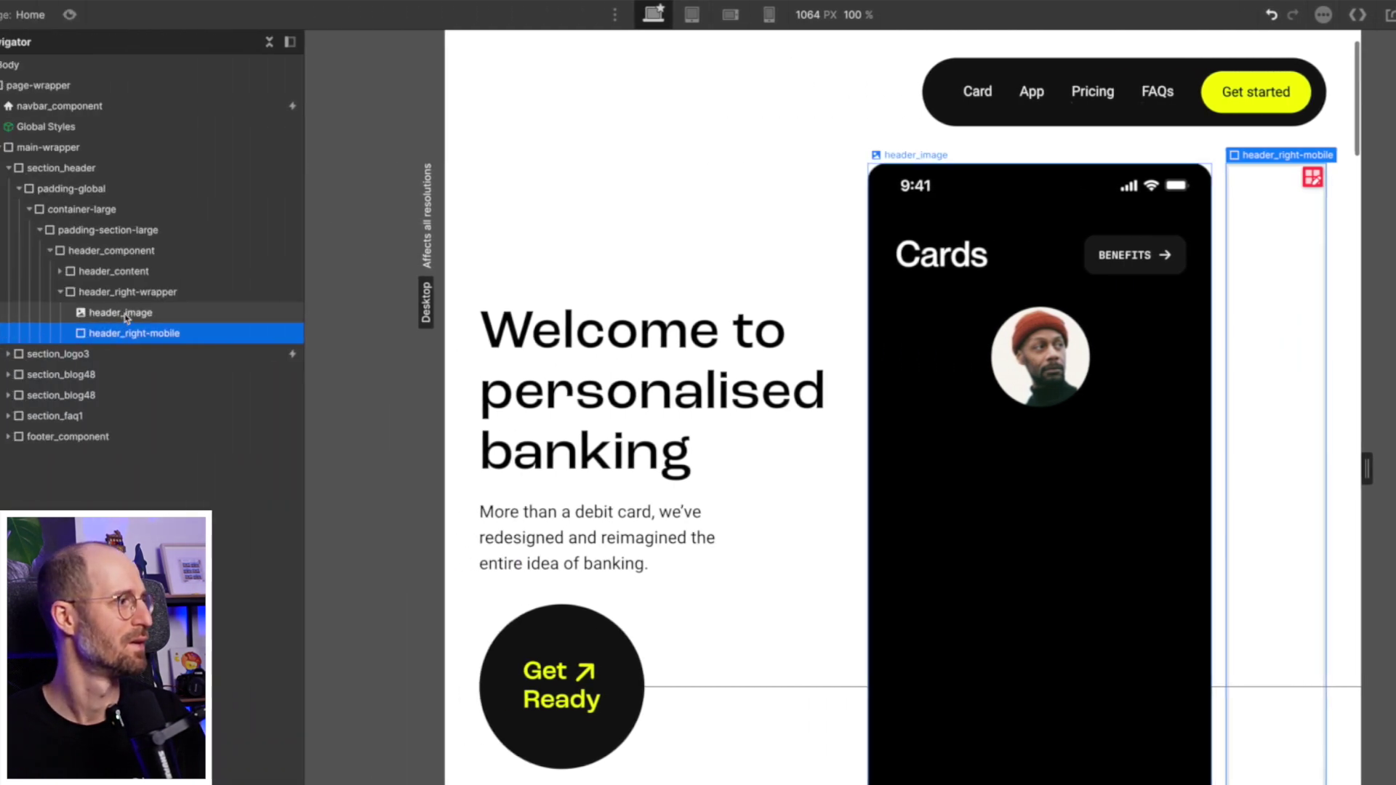
pyautogui.click(123, 313)
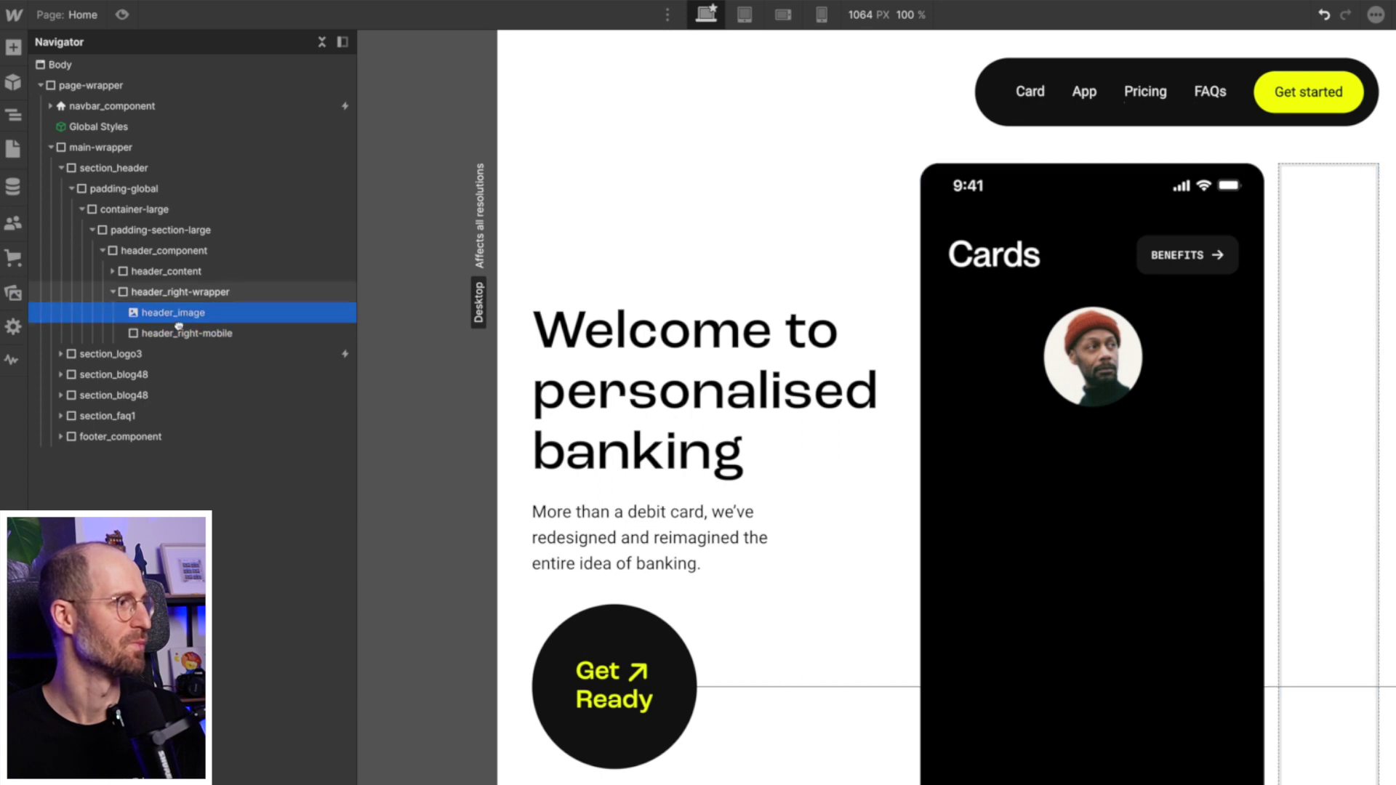
pyautogui.moveTo(178, 326); pyautogui.dragTo(180, 326)
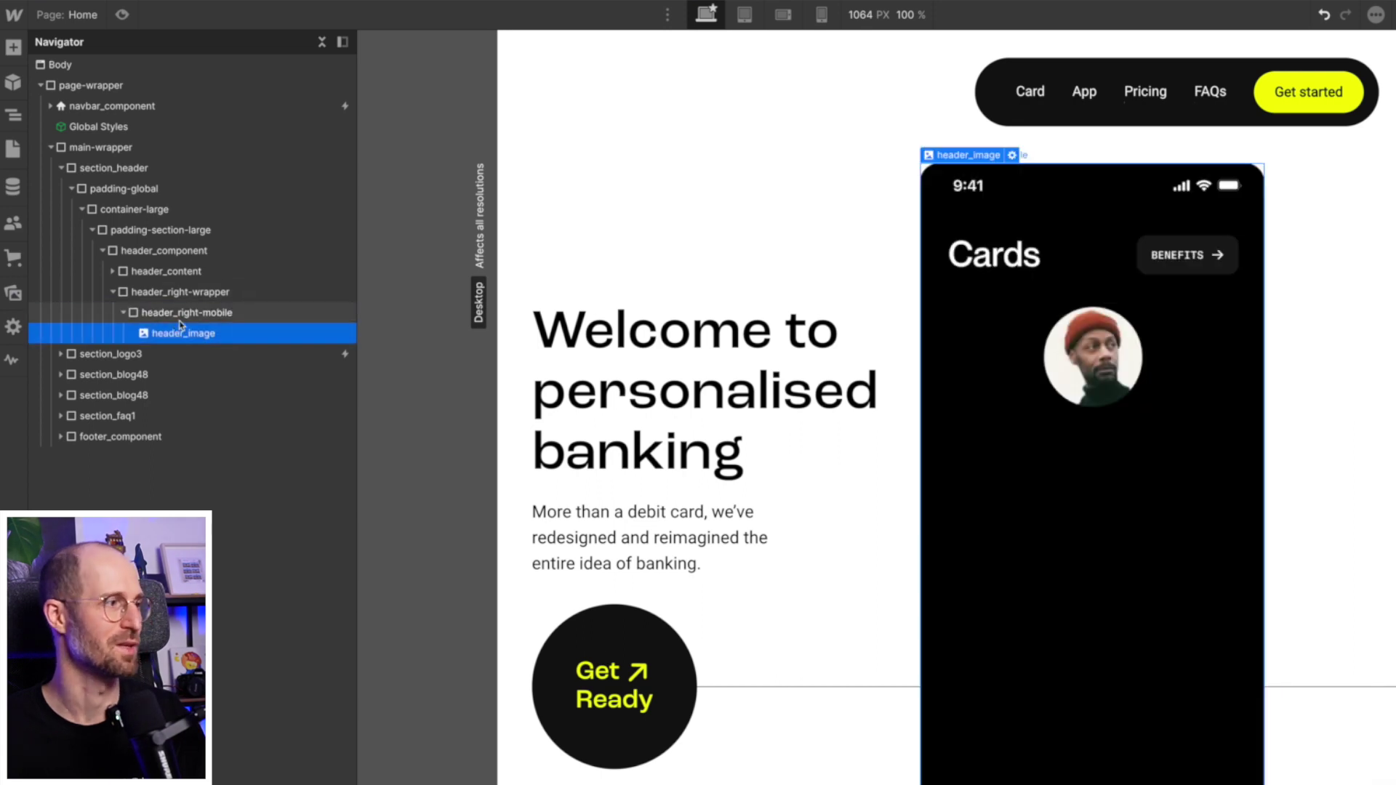
# Add a Div Block after header_right-mobile as a direct child of header_right-wrapper.
pyautogui.click(183, 314)
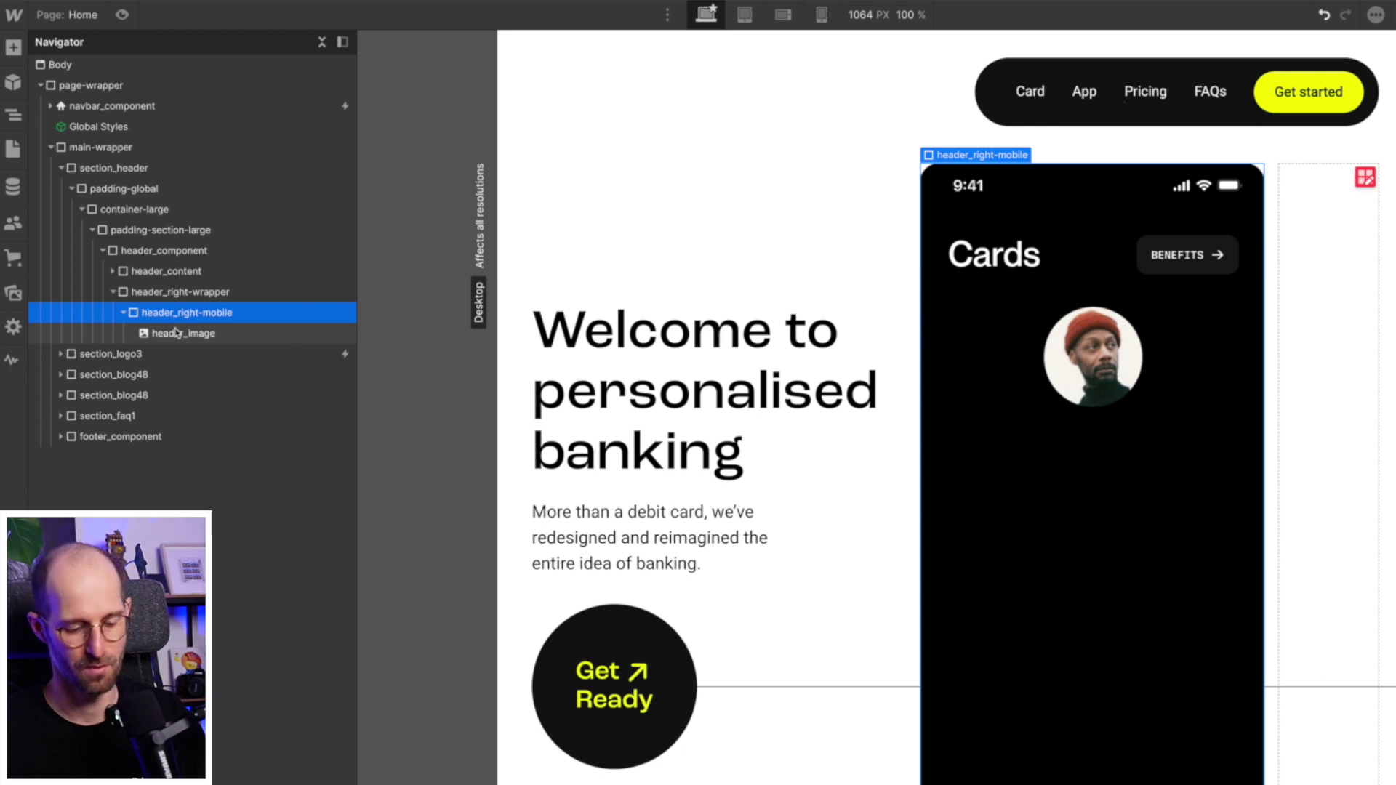
pyautogui.press('super+e')
pyautogui.write('div')
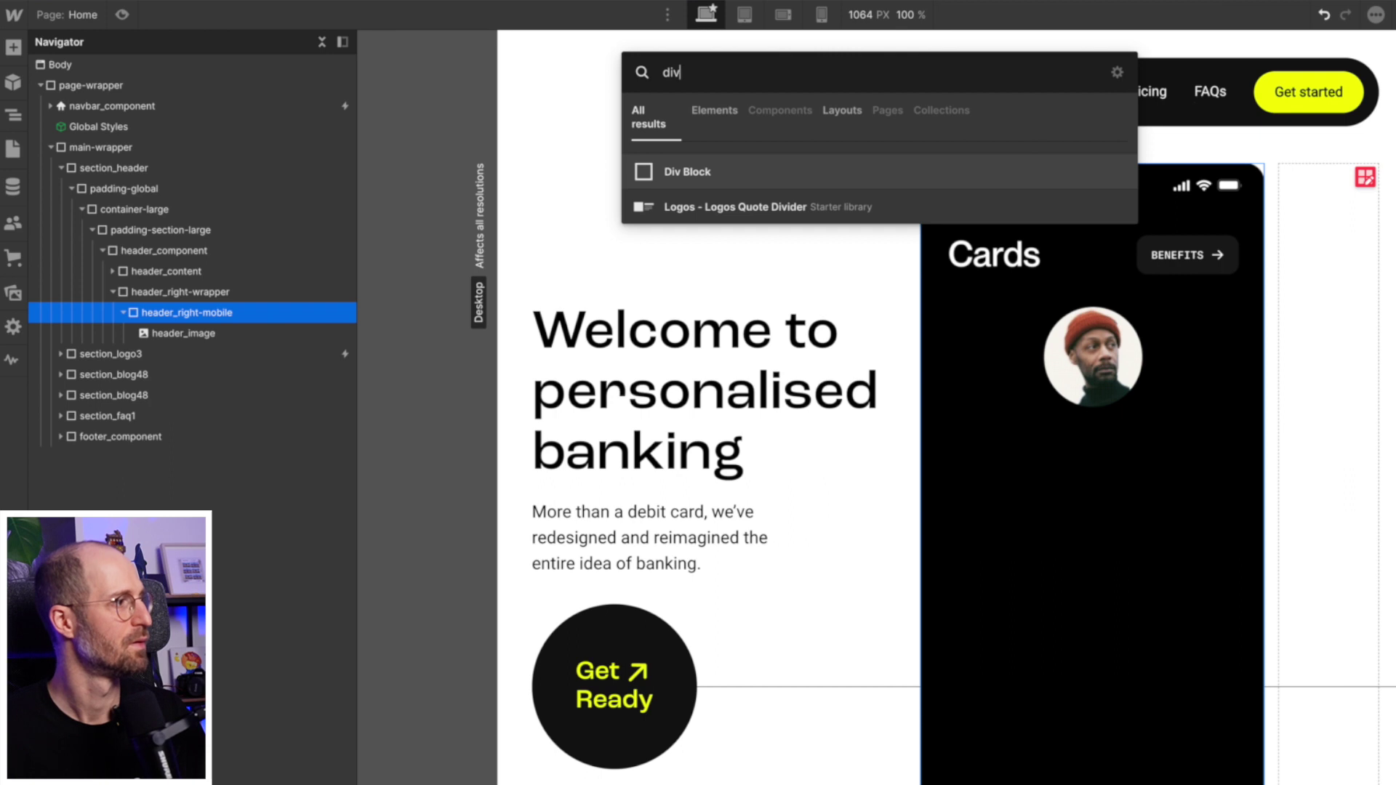
pyautogui.press('Return')
pyautogui.moveTo(295, 352); pyautogui.dragTo(176, 355)
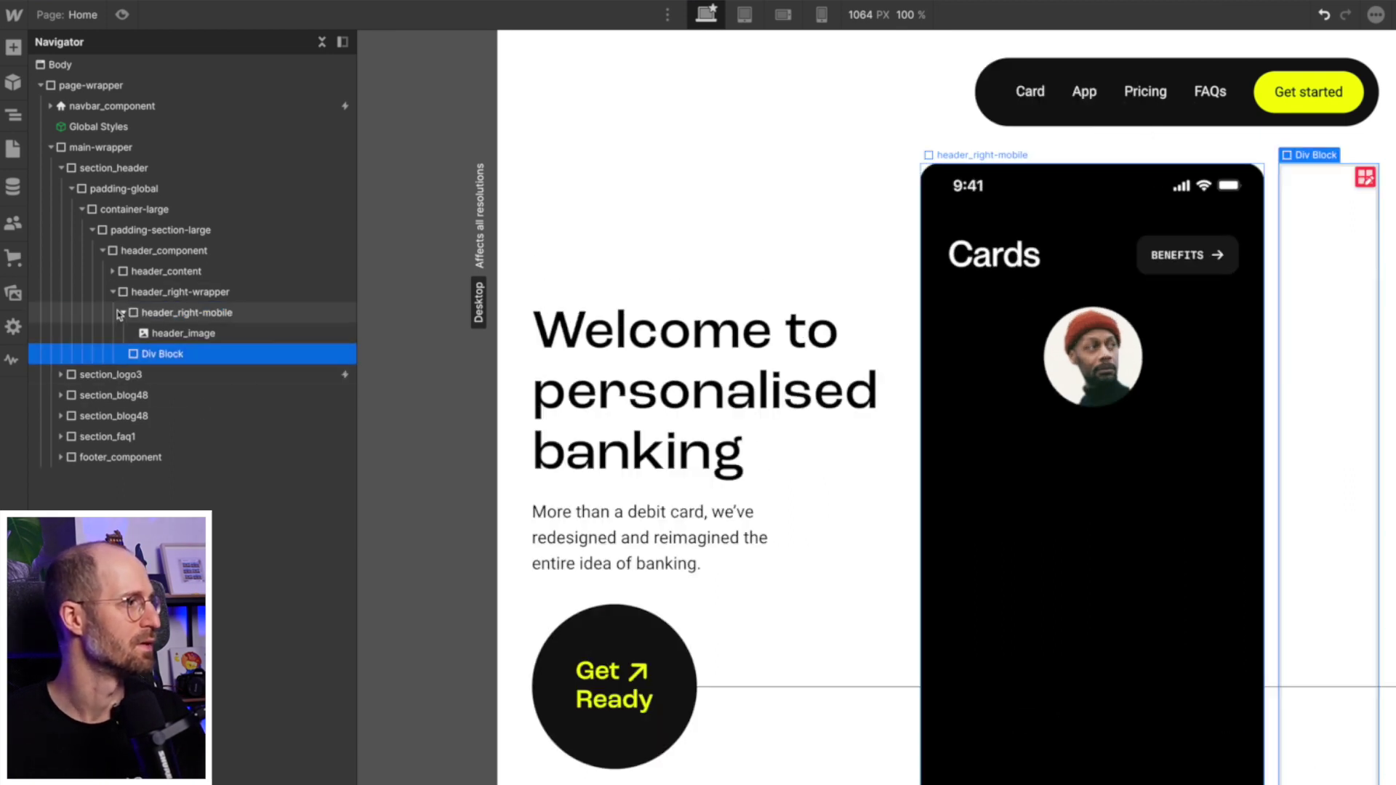
# Give the empty Div Block after header_right-mobile the class header_slider-wraper.
pyautogui.click(124, 313)
pyautogui.click(169, 293)
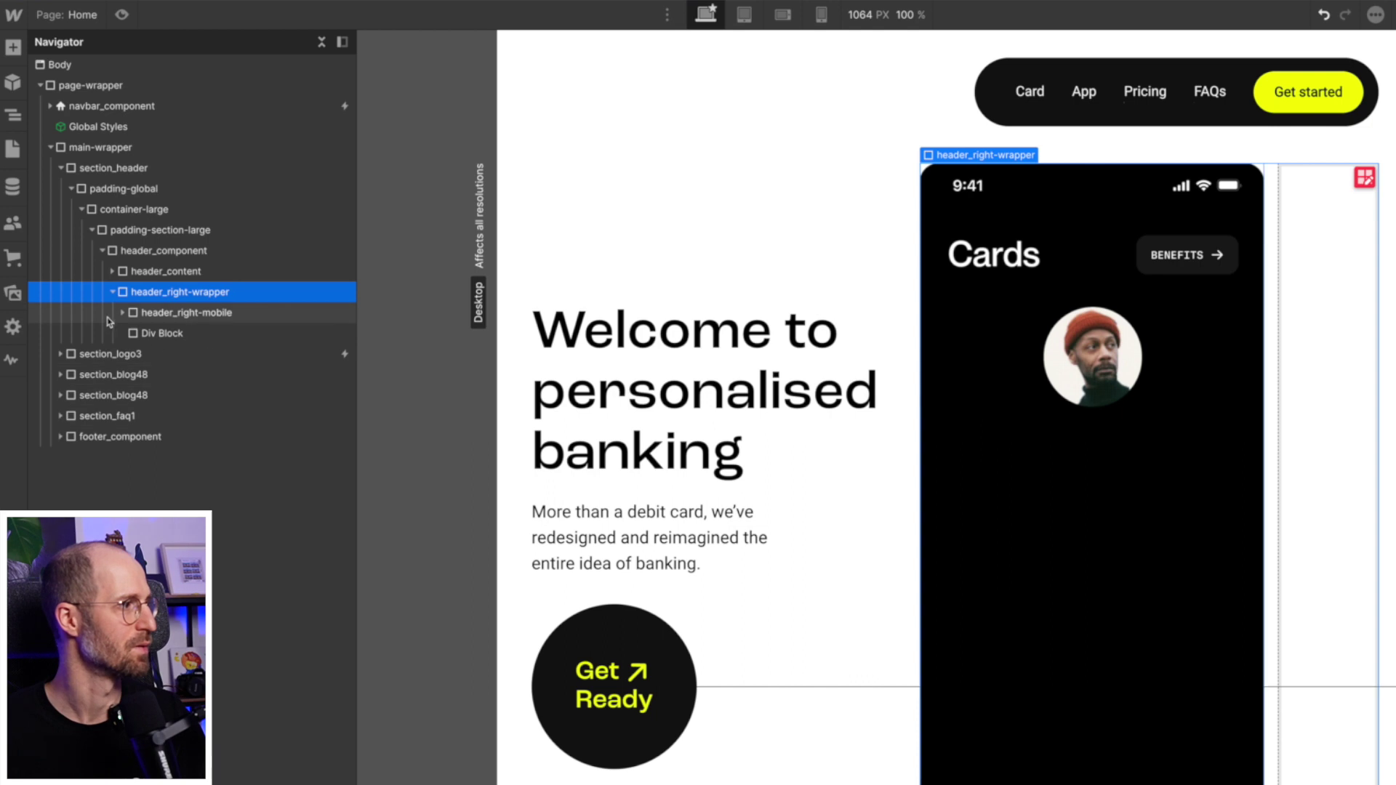
pyautogui.click(168, 334)
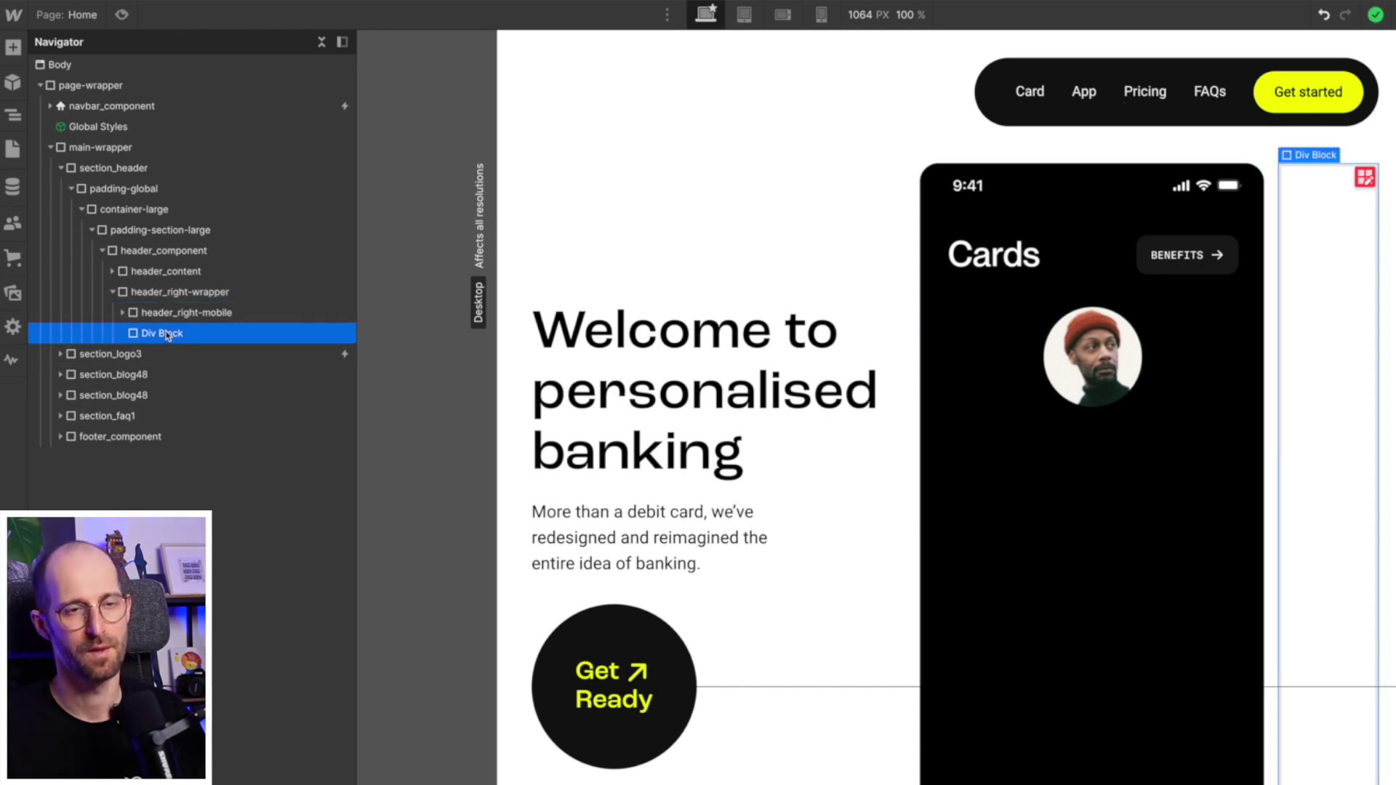
pyautogui.press('super+Return')
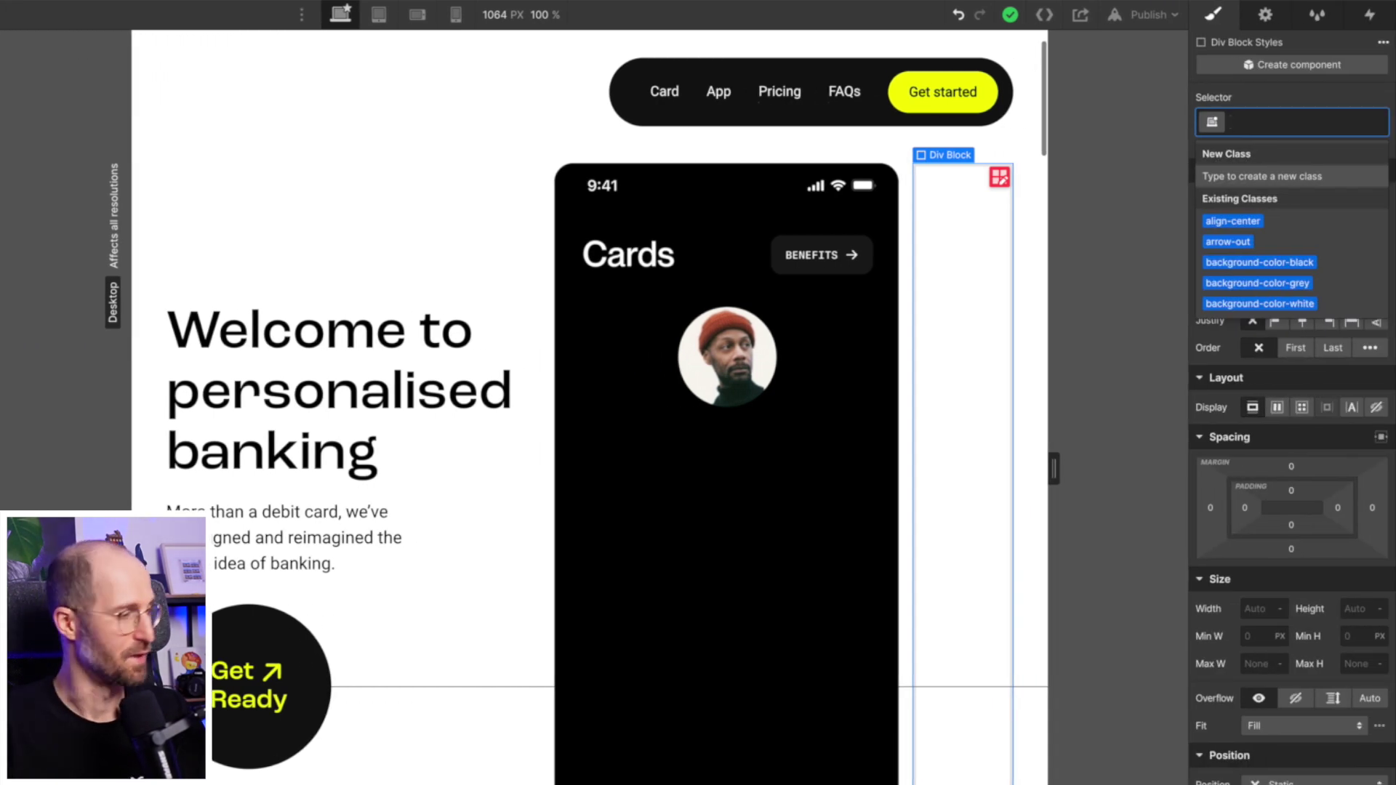
pyautogui.write('header_')
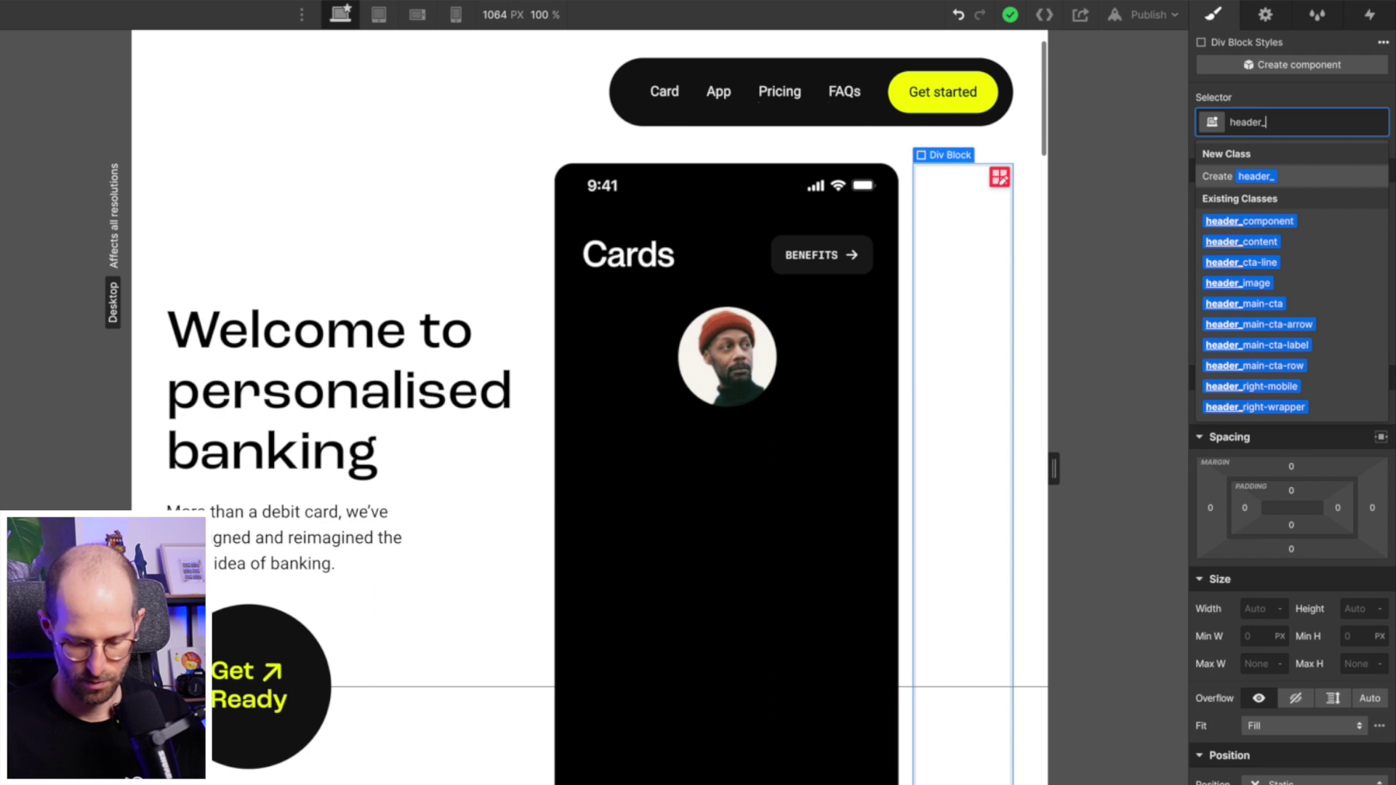
pyautogui.write('slider')
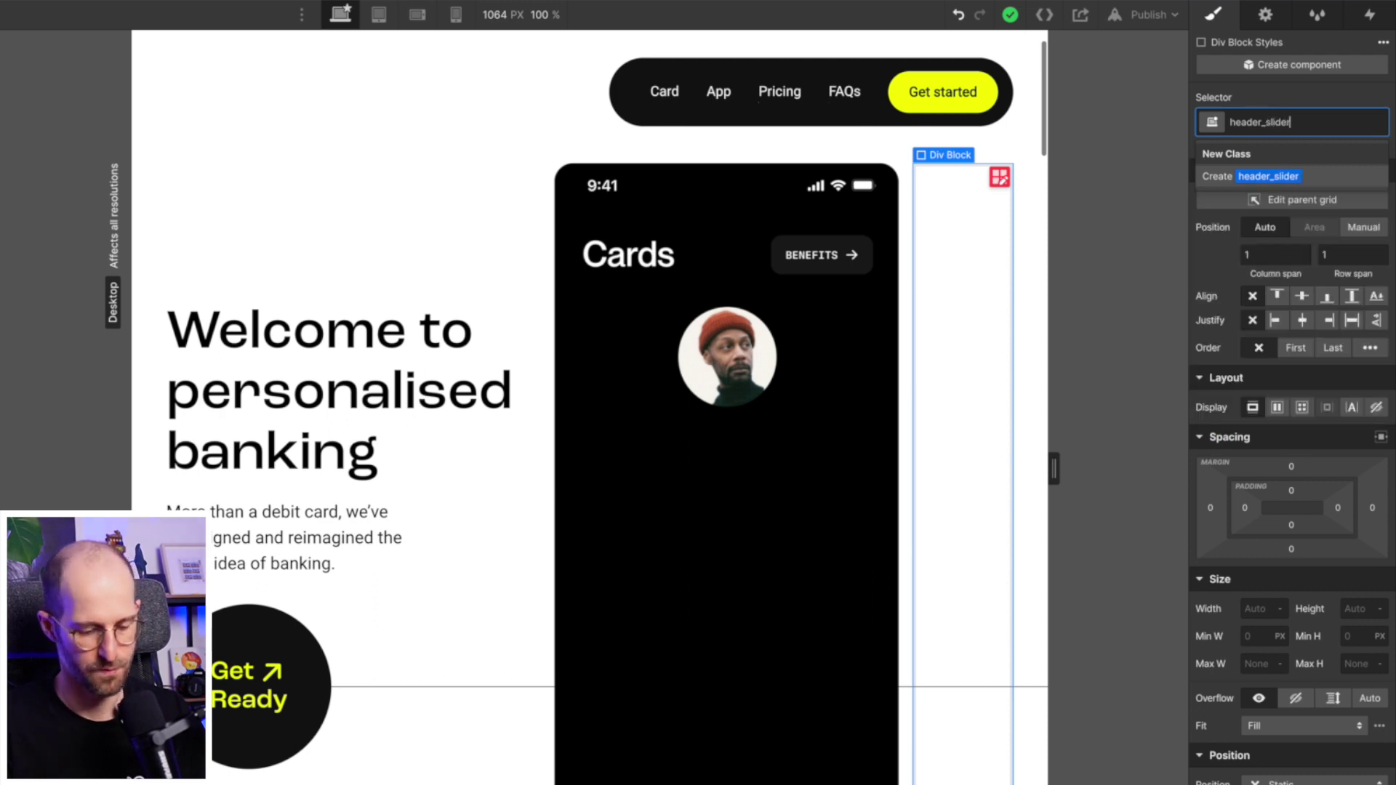
pyautogui.write('-wraper')
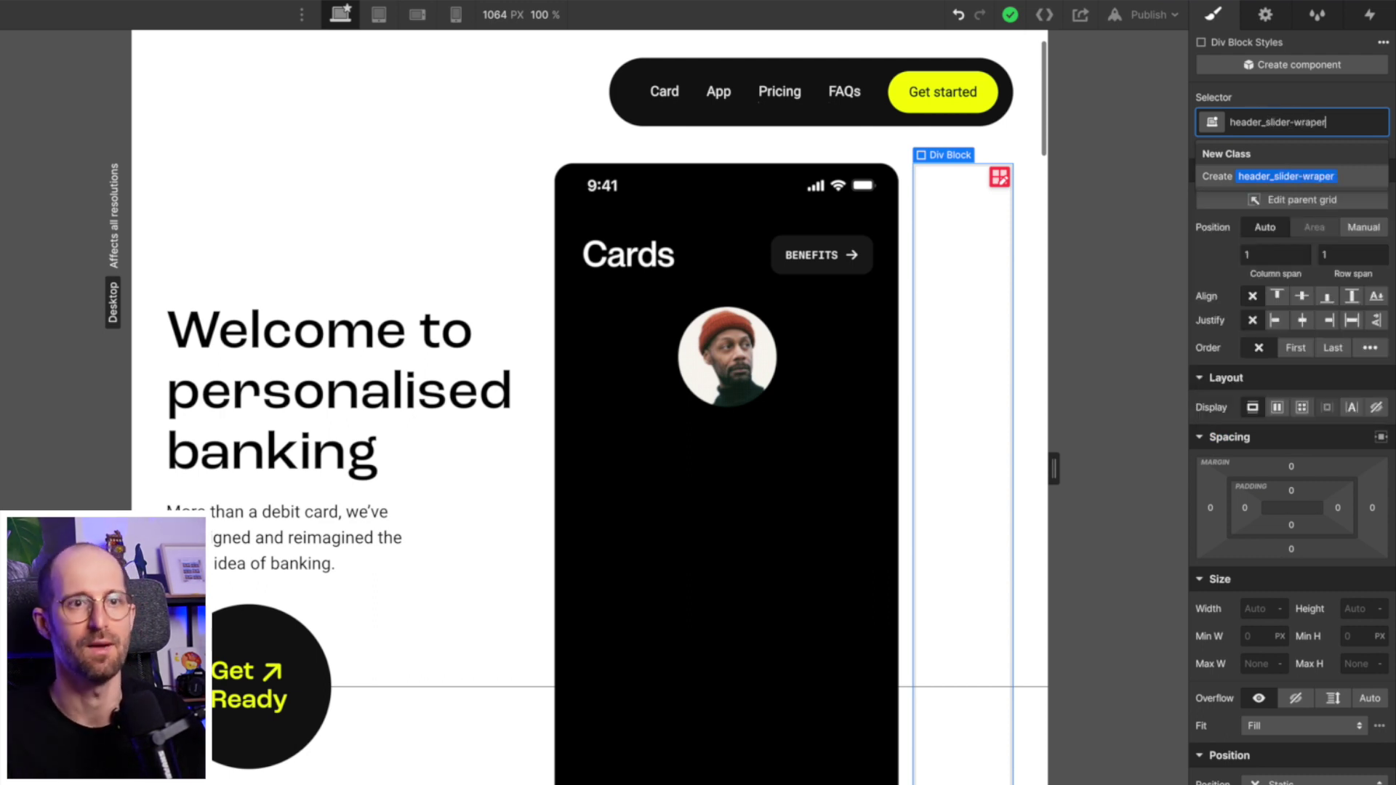
pyautogui.press('Return')
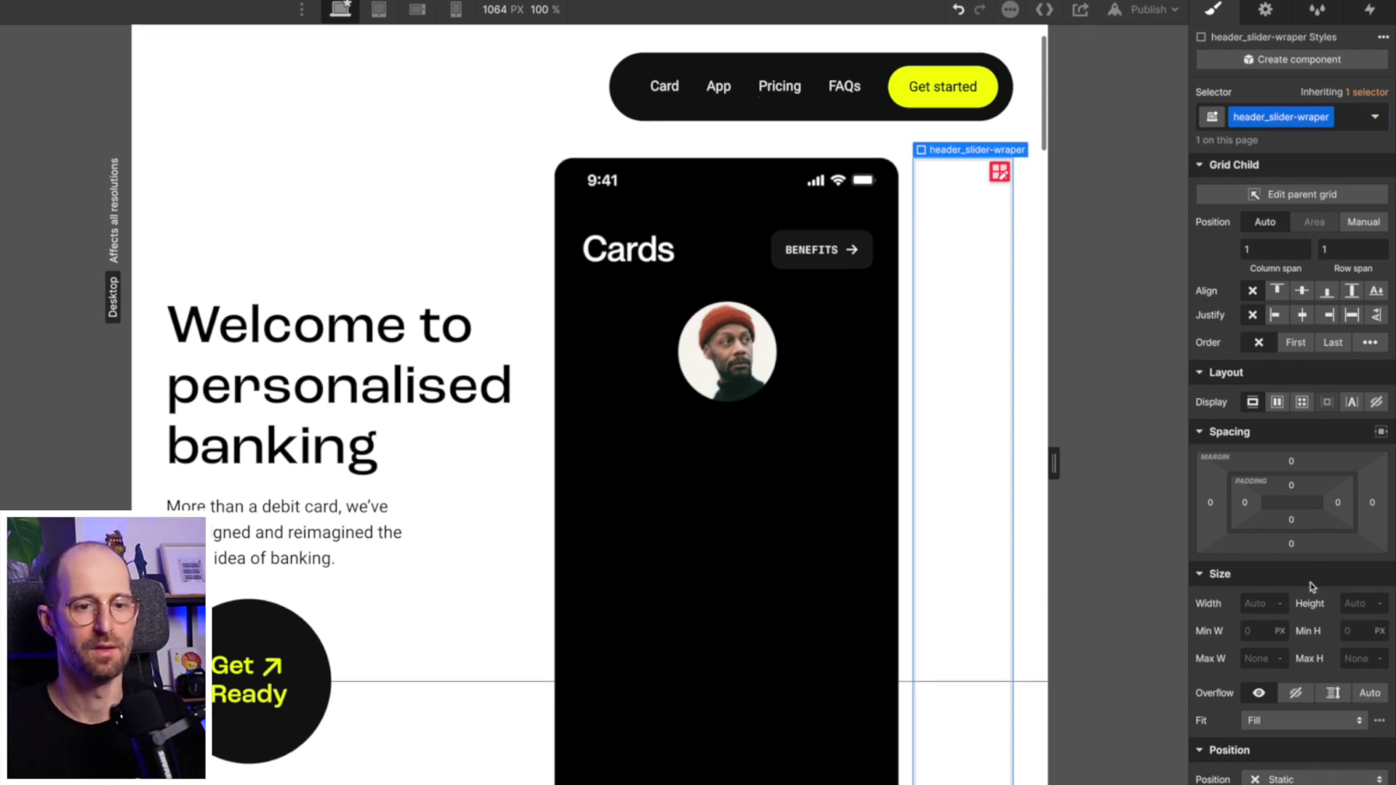
# Position header_slider-wraper absolutely with 0% top, left and bottom offsets, and check the position setting of its parent header_right-wrapper.
pyautogui.click(1274, 647)
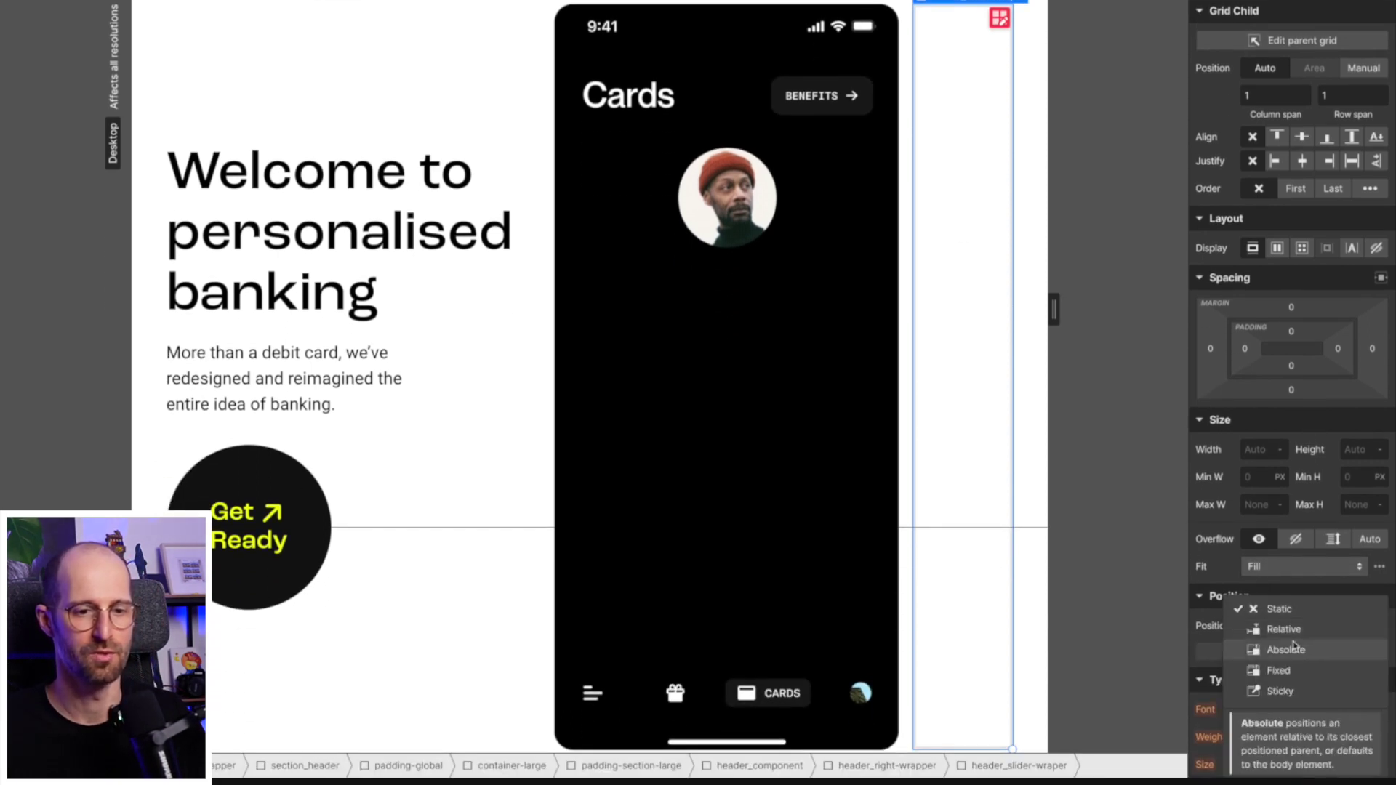
pyautogui.click(1286, 674)
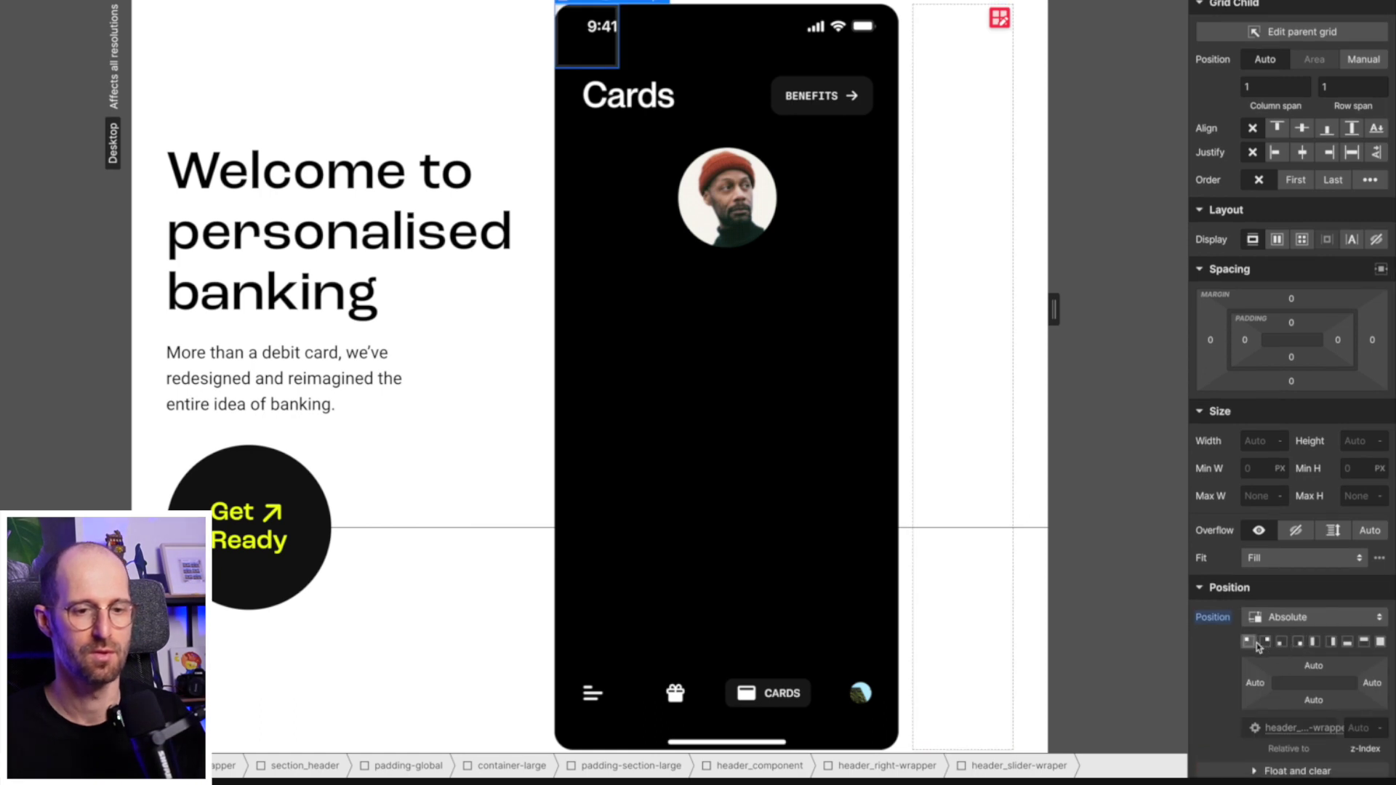
pyautogui.click(1315, 646)
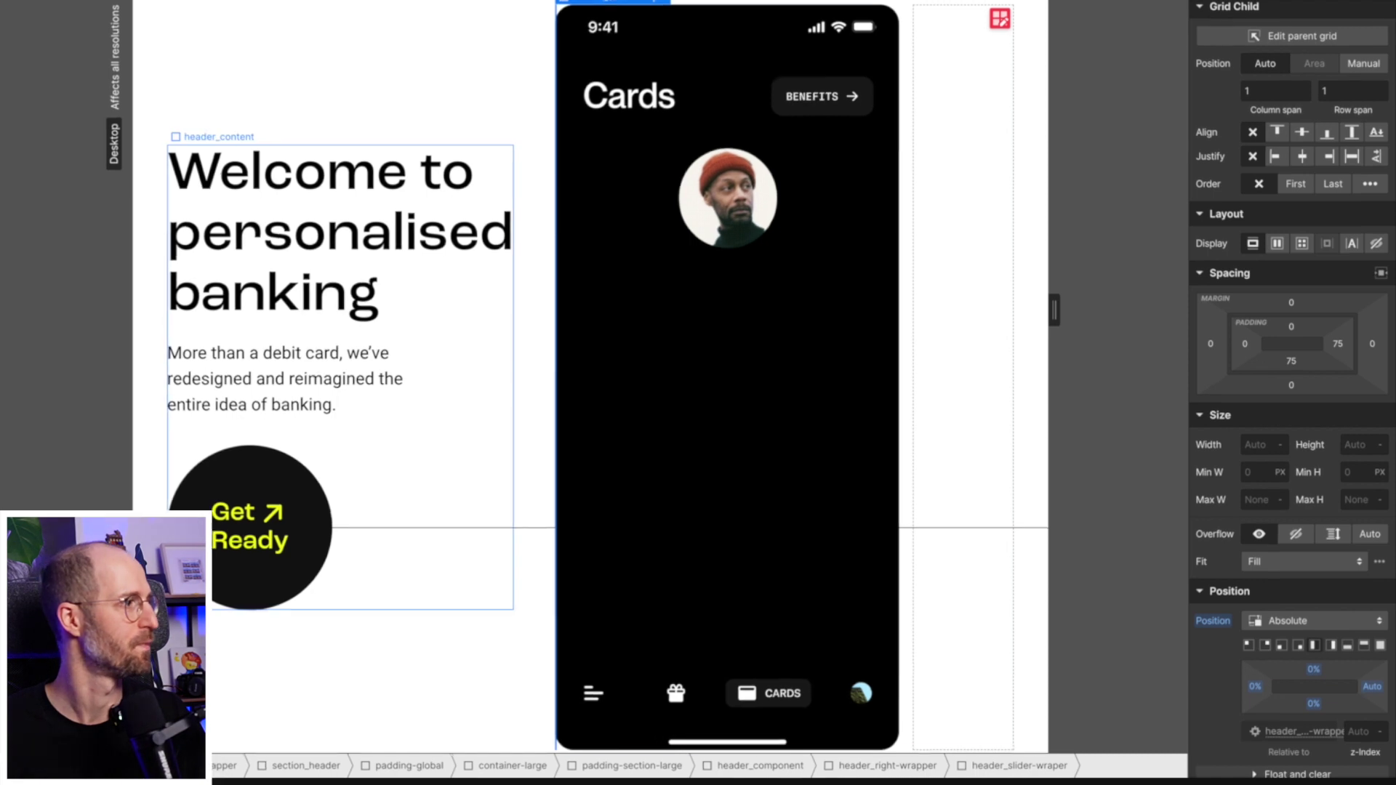
pyautogui.click(92, 253)
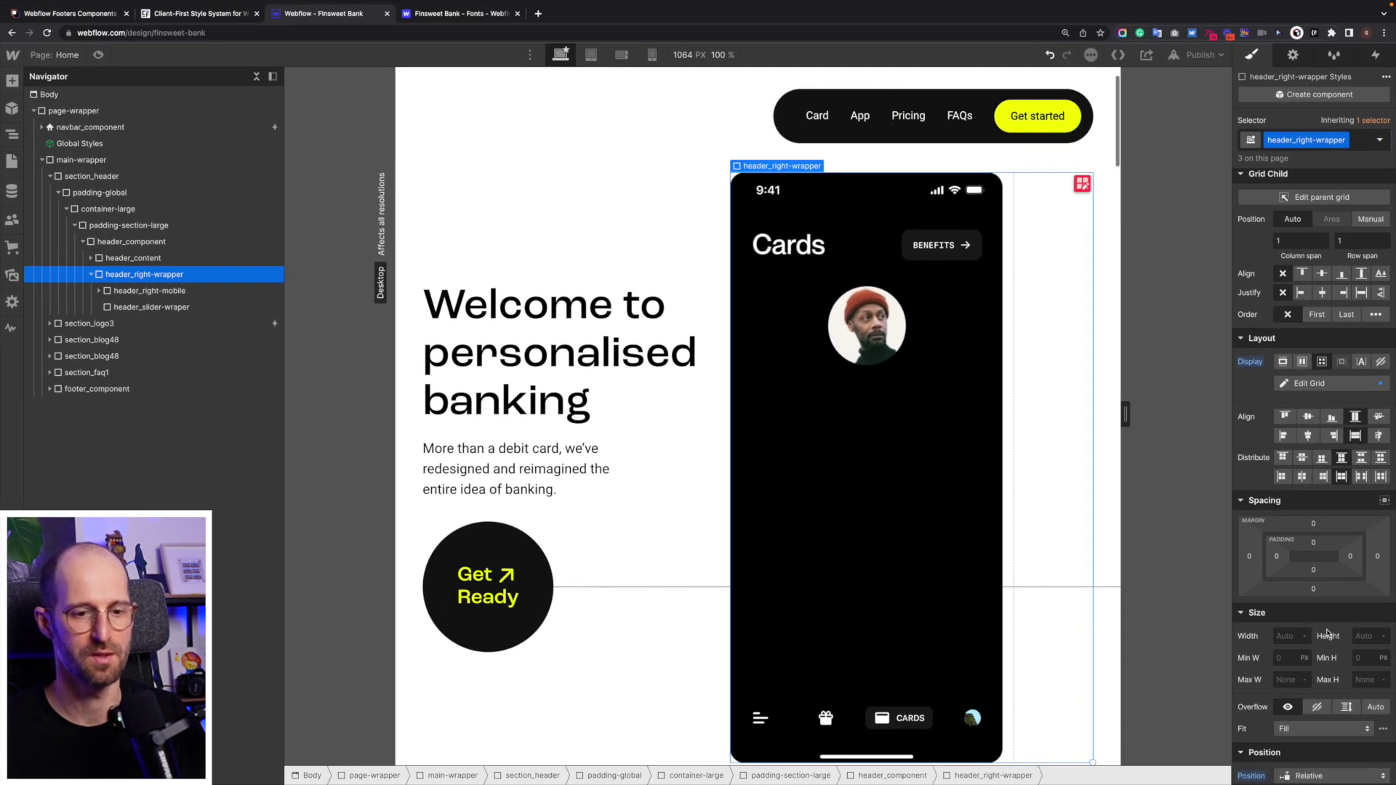
pyautogui.scroll(-3, 1327, 633)
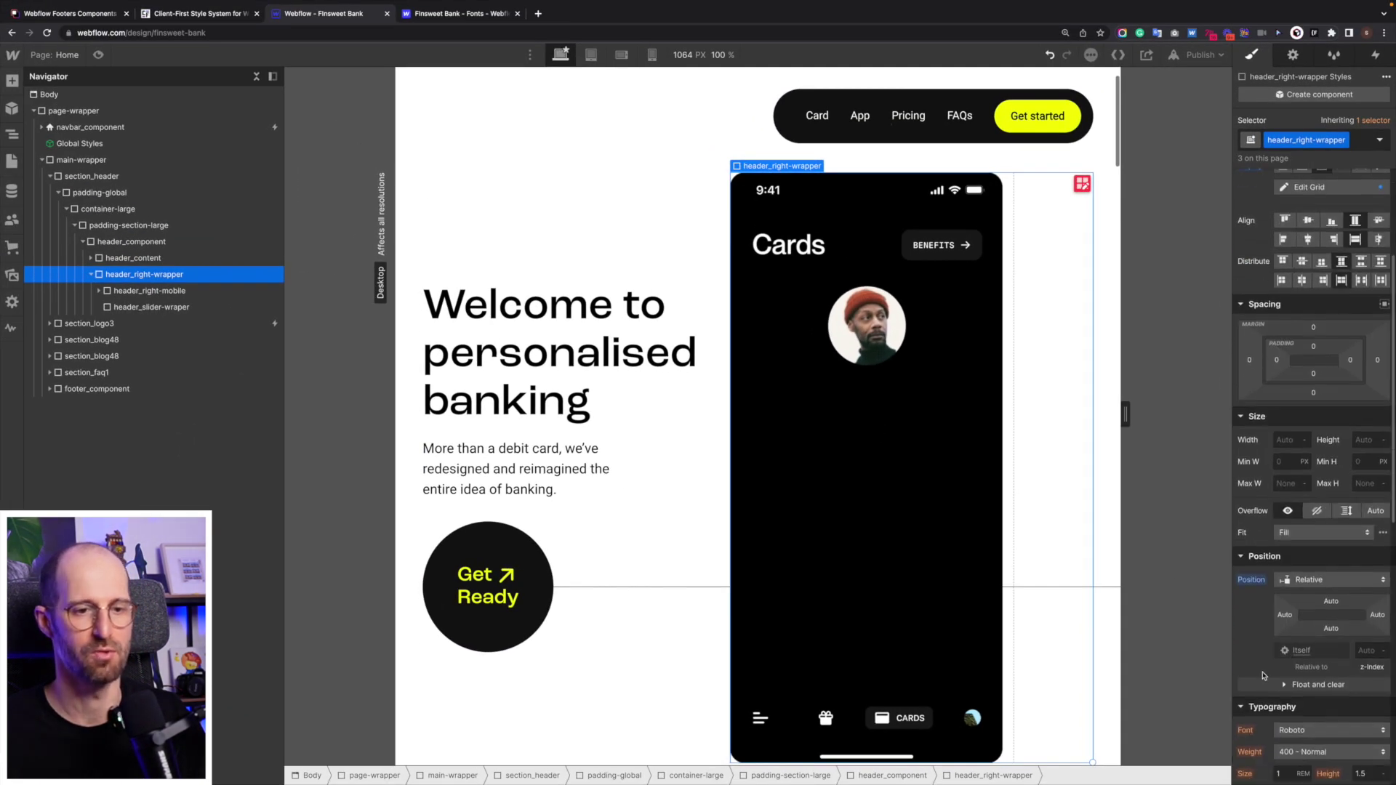
# Add a Slider element inside header_slider-wraper, close its settings and reveal its nested parts in the element tree.
pyautogui.click(152, 307)
pyautogui.press('super+e')
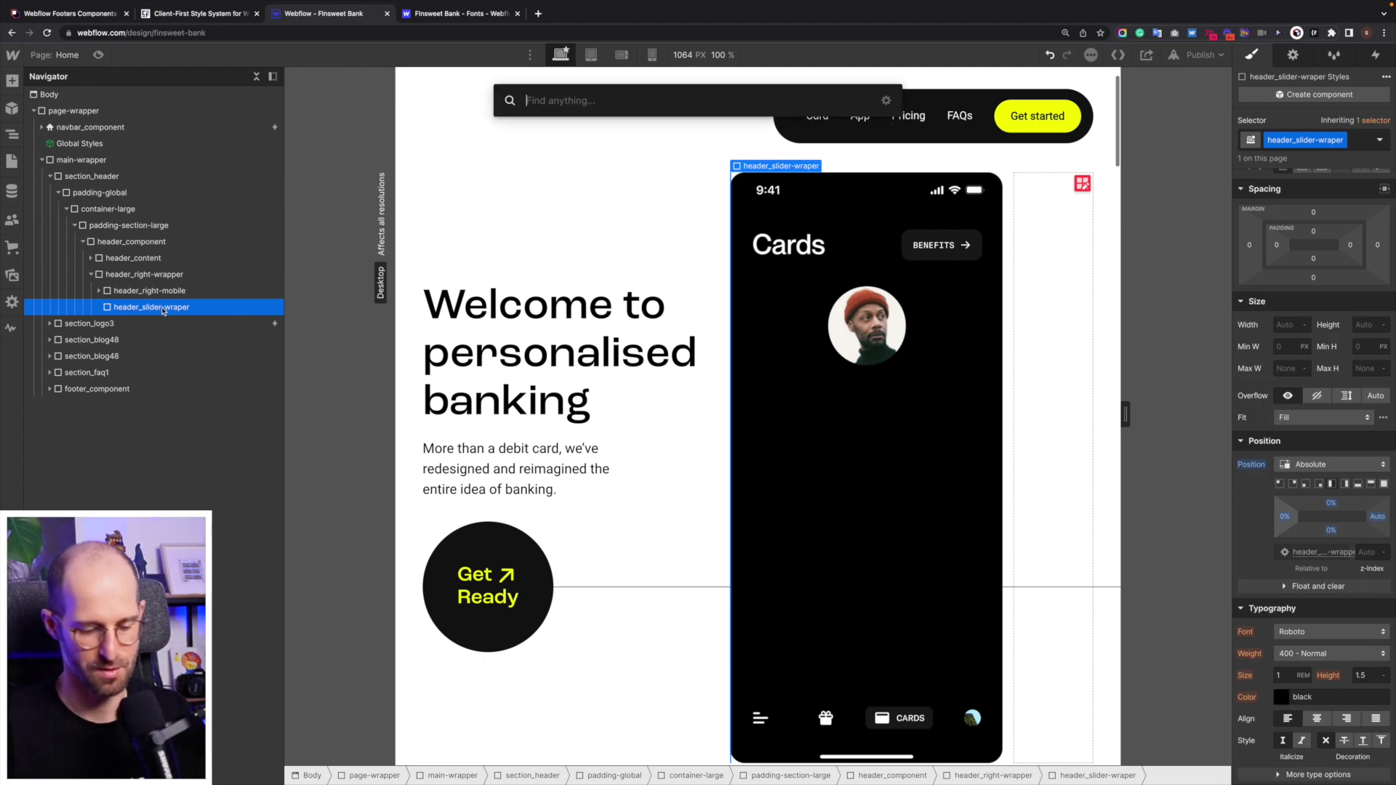
pyautogui.write('slider')
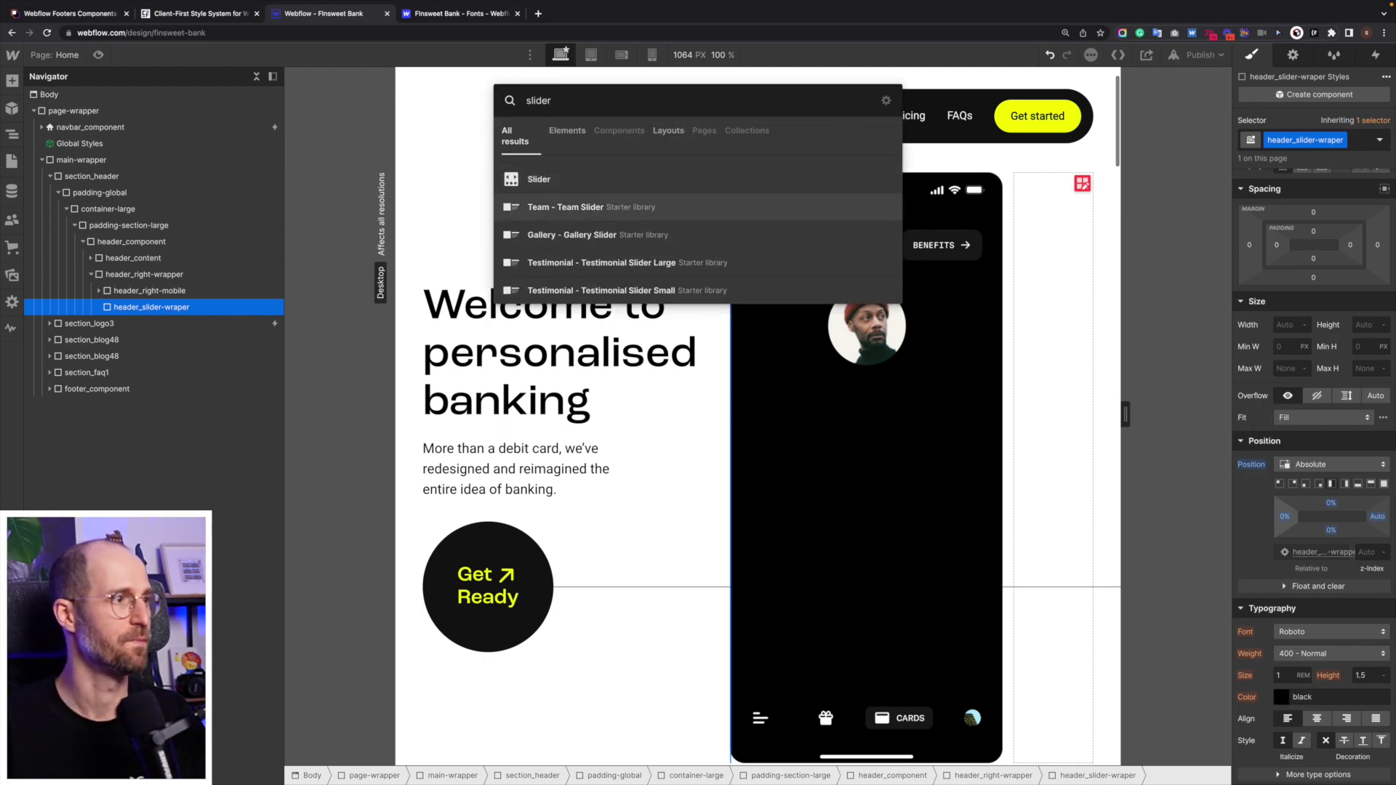
pyautogui.press('Return')
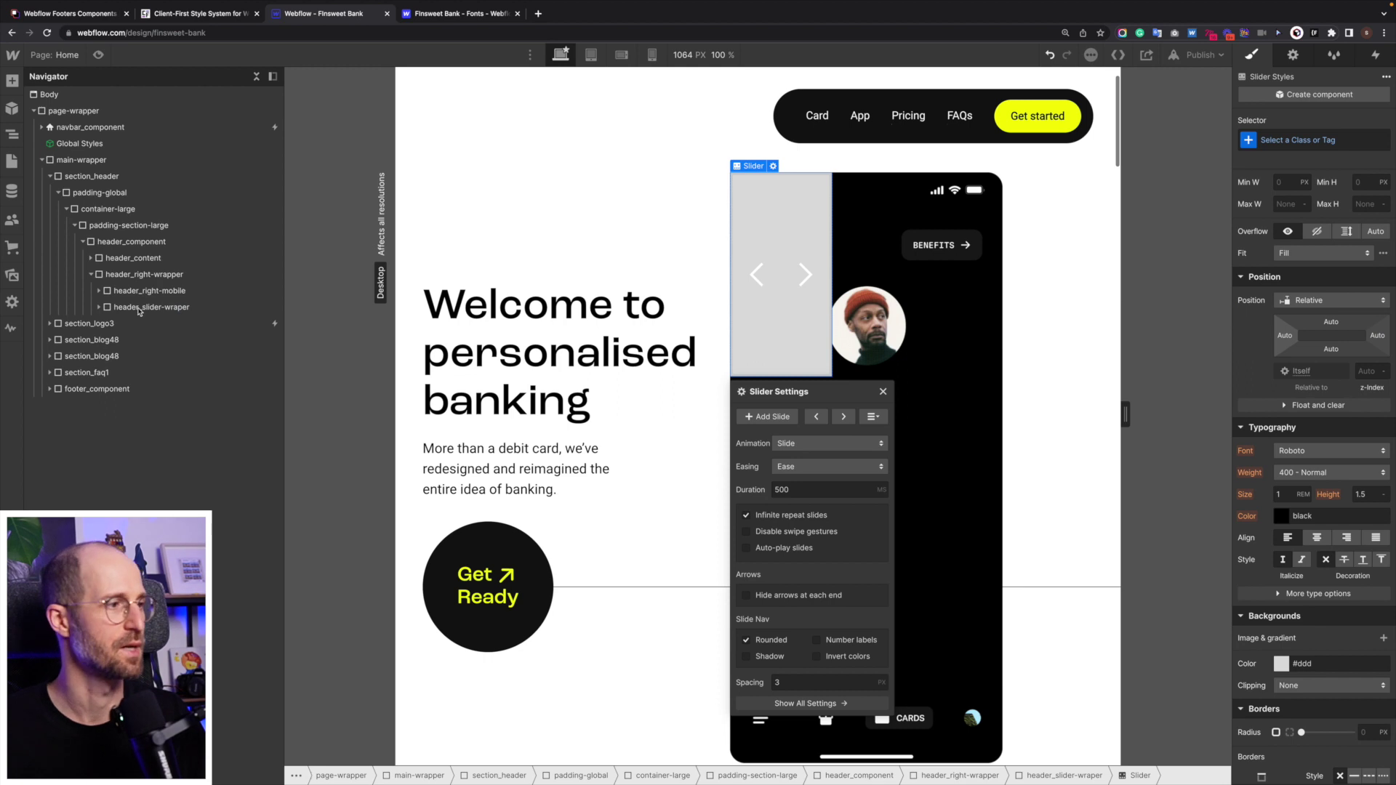
pyautogui.click(882, 392)
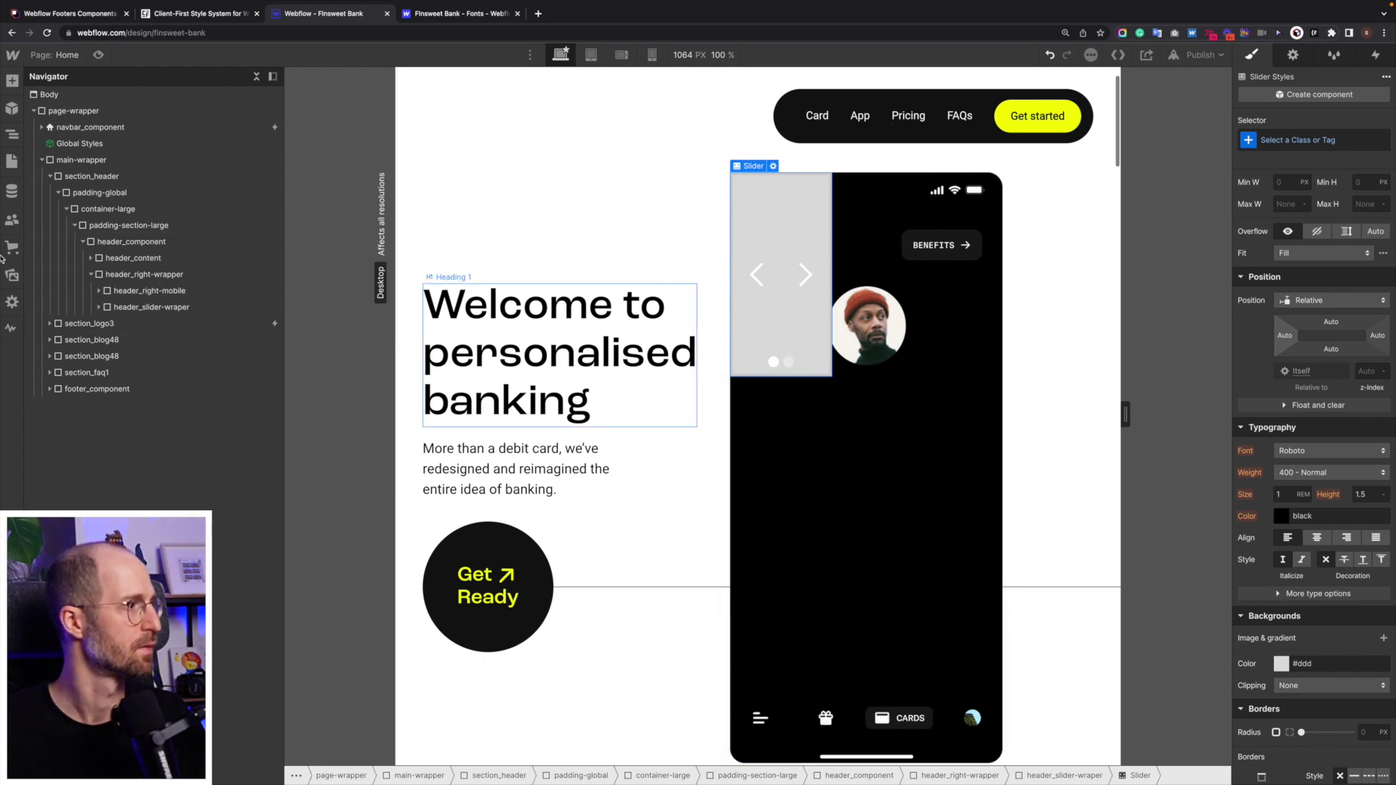
pyautogui.click(805, 238)
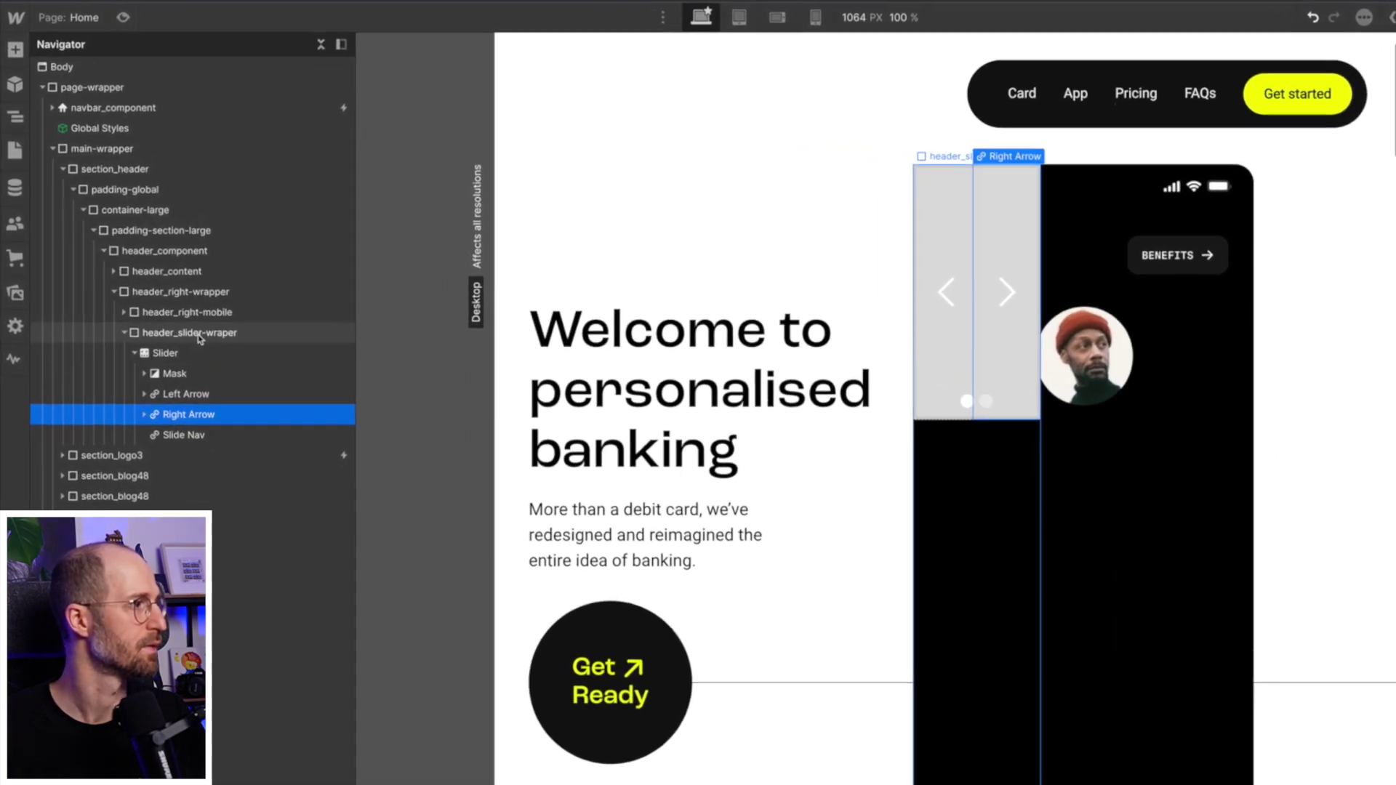
# Make header_slider-wraper a horizontal flex container, trying centre alignment before aligning its content to the end.
pyautogui.click(200, 335)
pyautogui.click(136, 353)
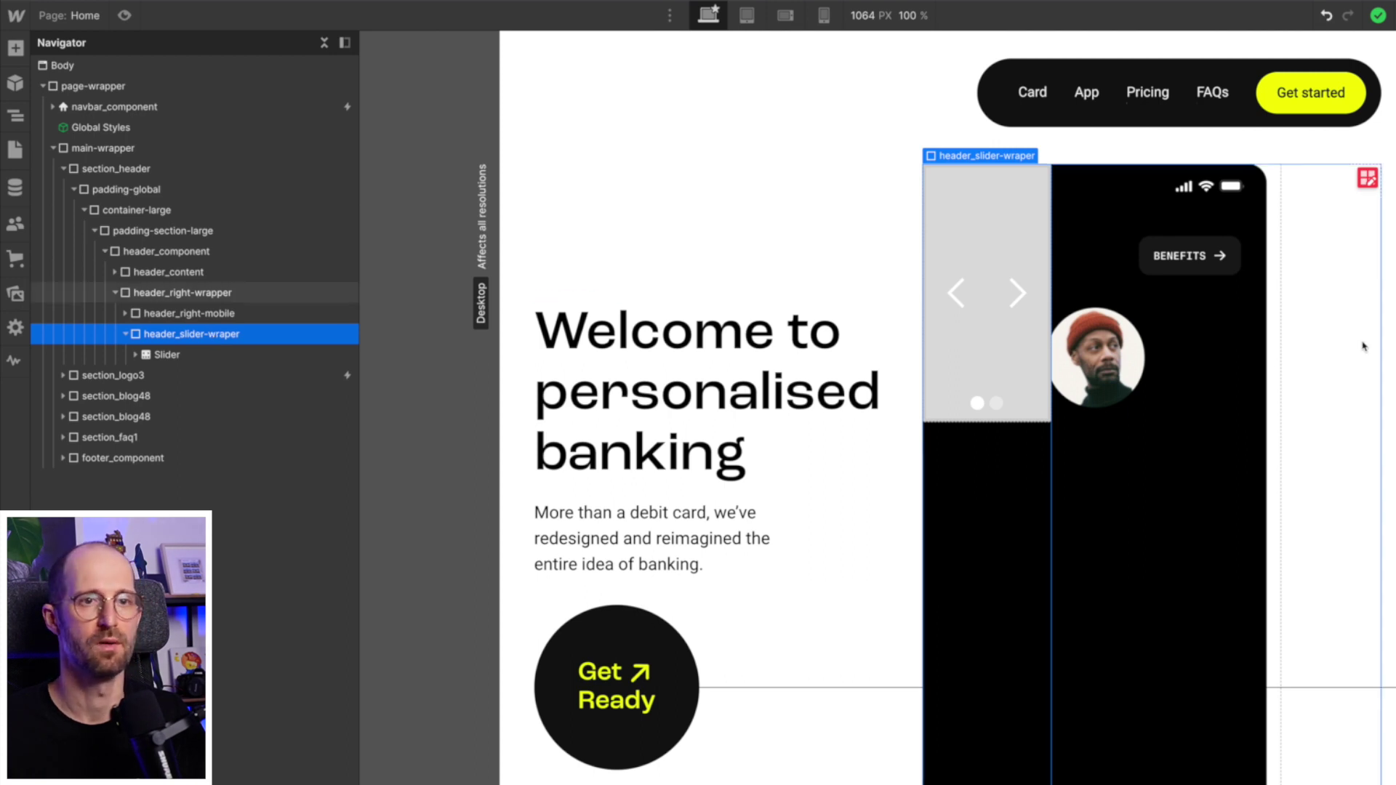
pyautogui.scroll(5, 1278, 494)
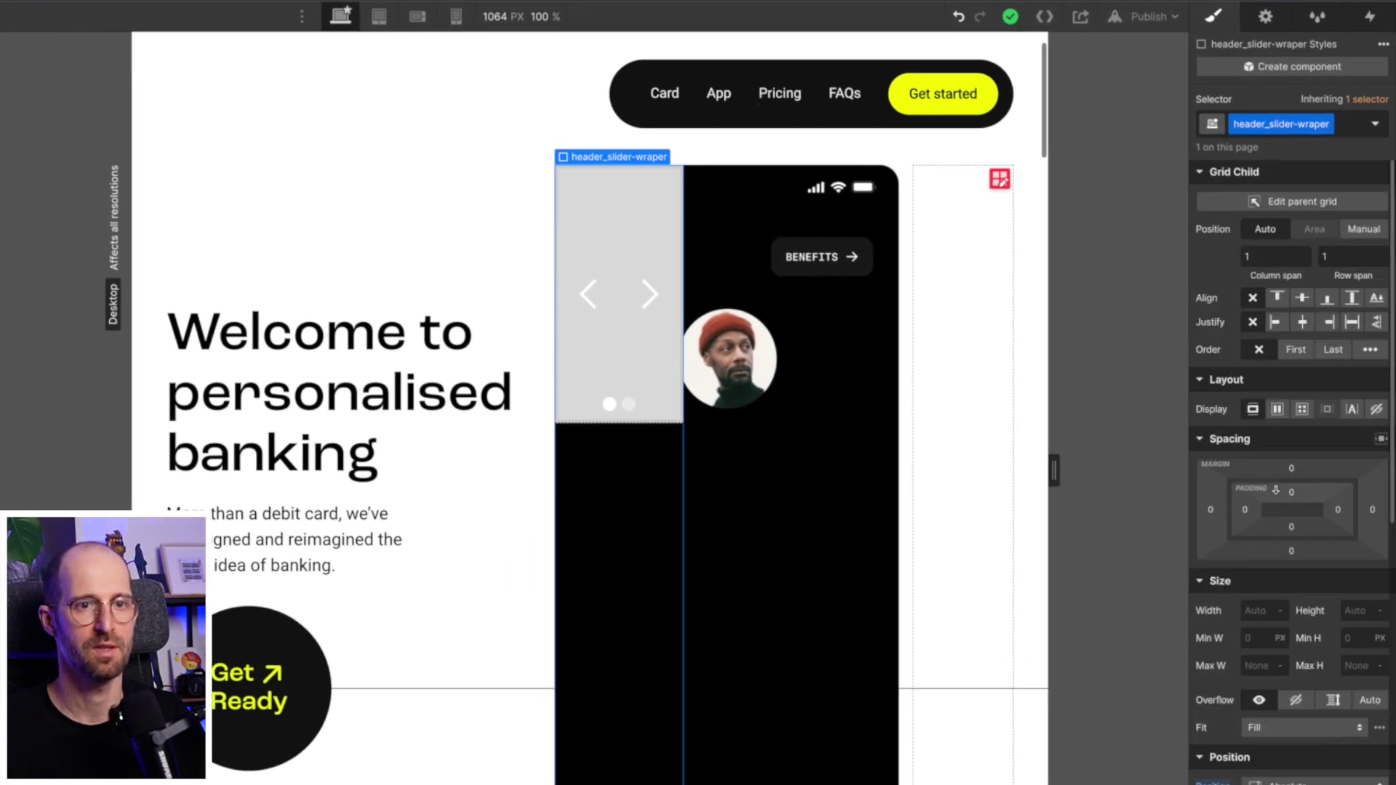
pyautogui.click(1279, 409)
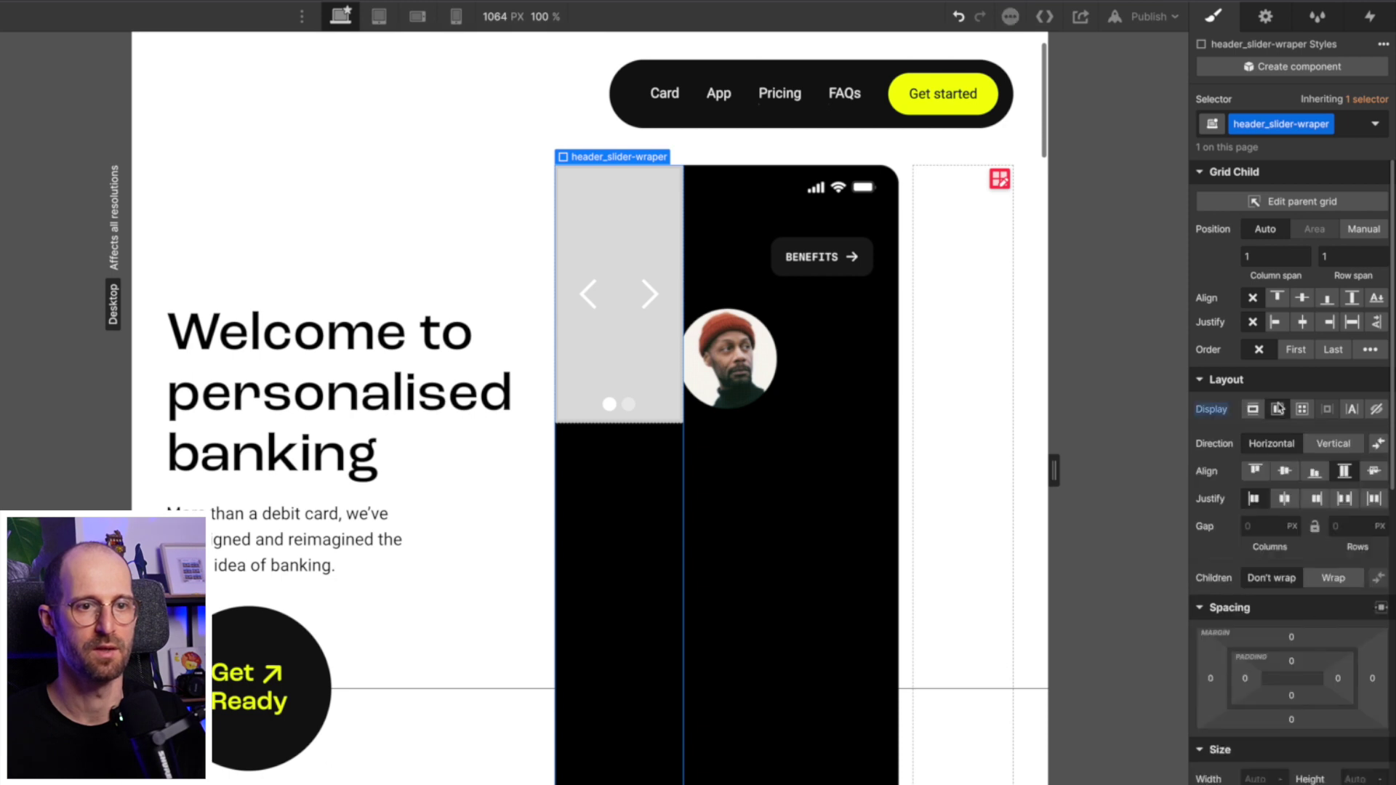
pyautogui.click(1285, 470)
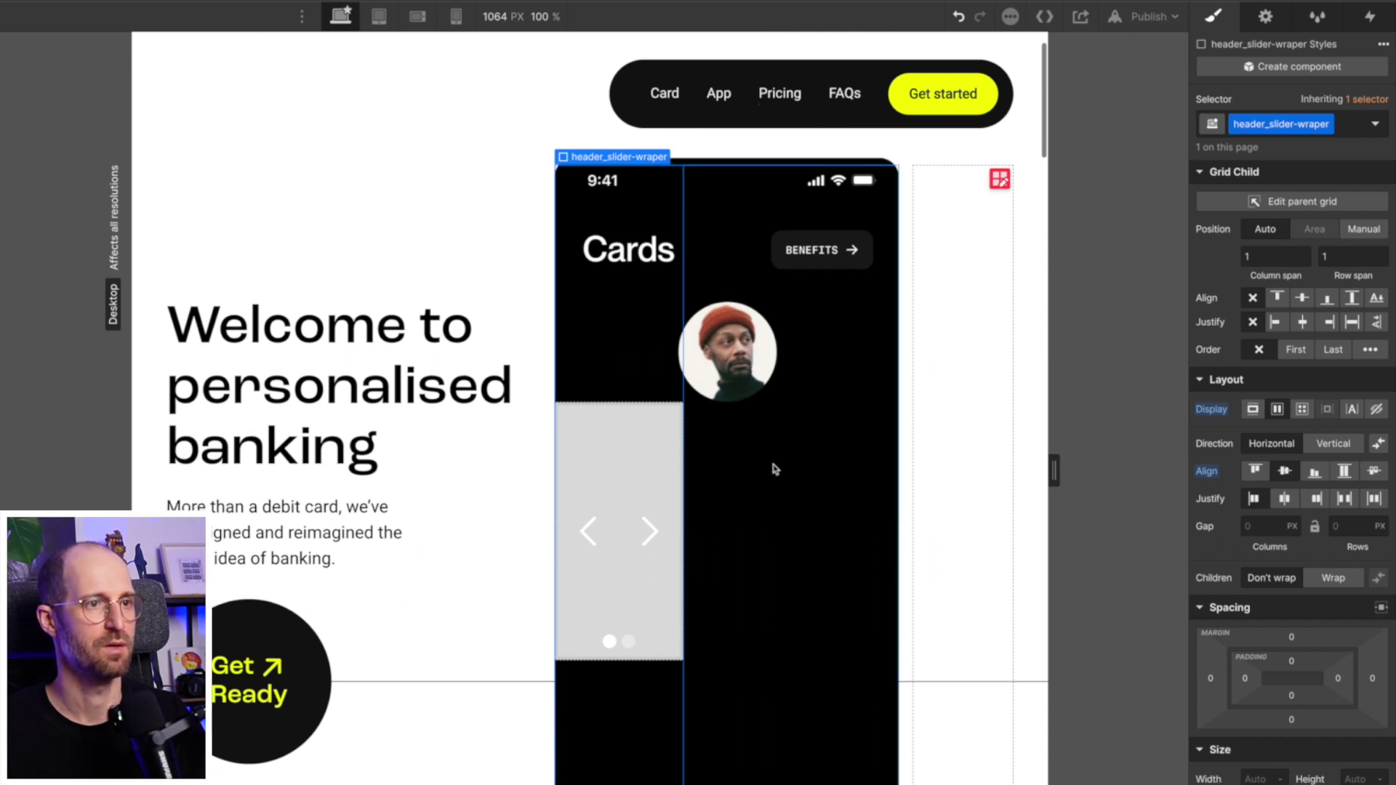
pyautogui.scroll(1, 774, 468)
pyautogui.scroll(-1, 774, 468)
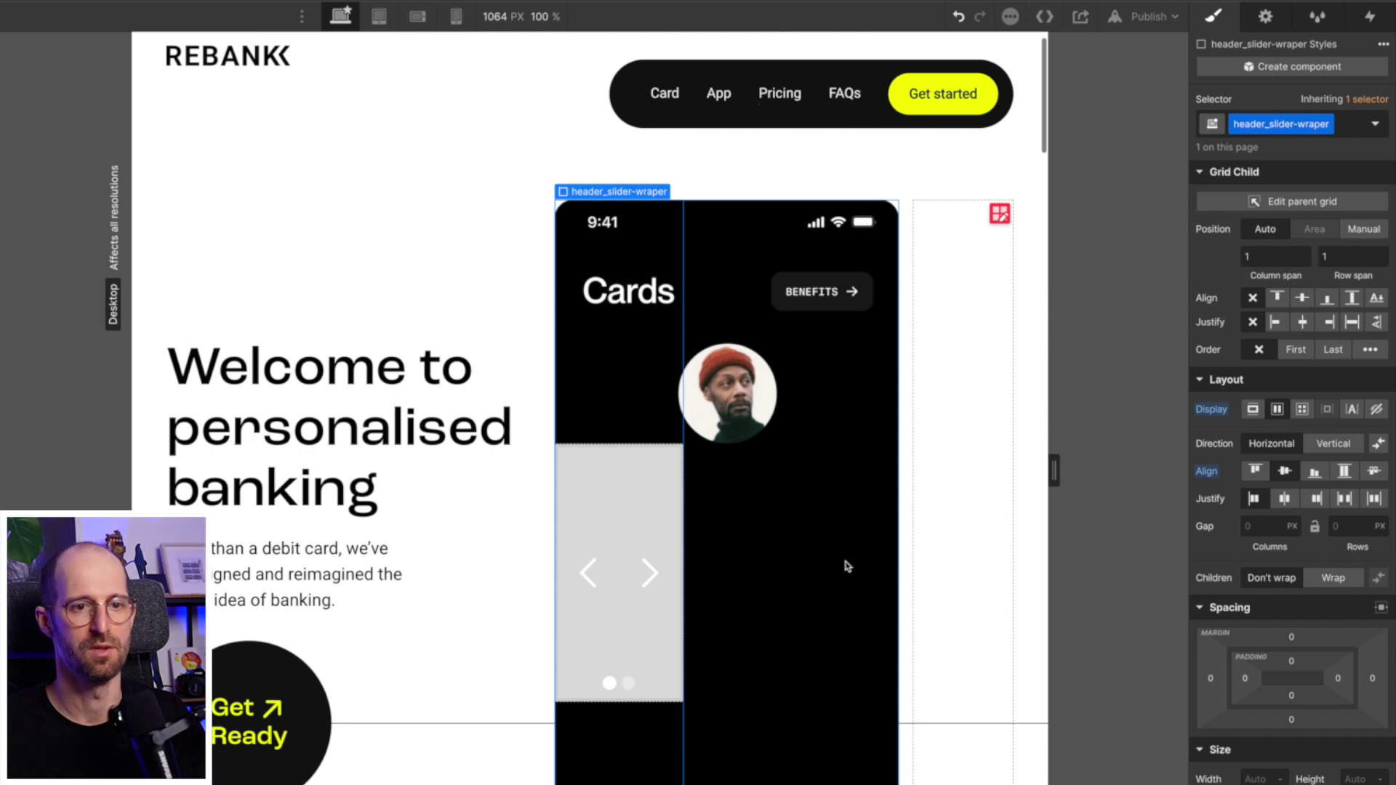
pyautogui.click(1317, 471)
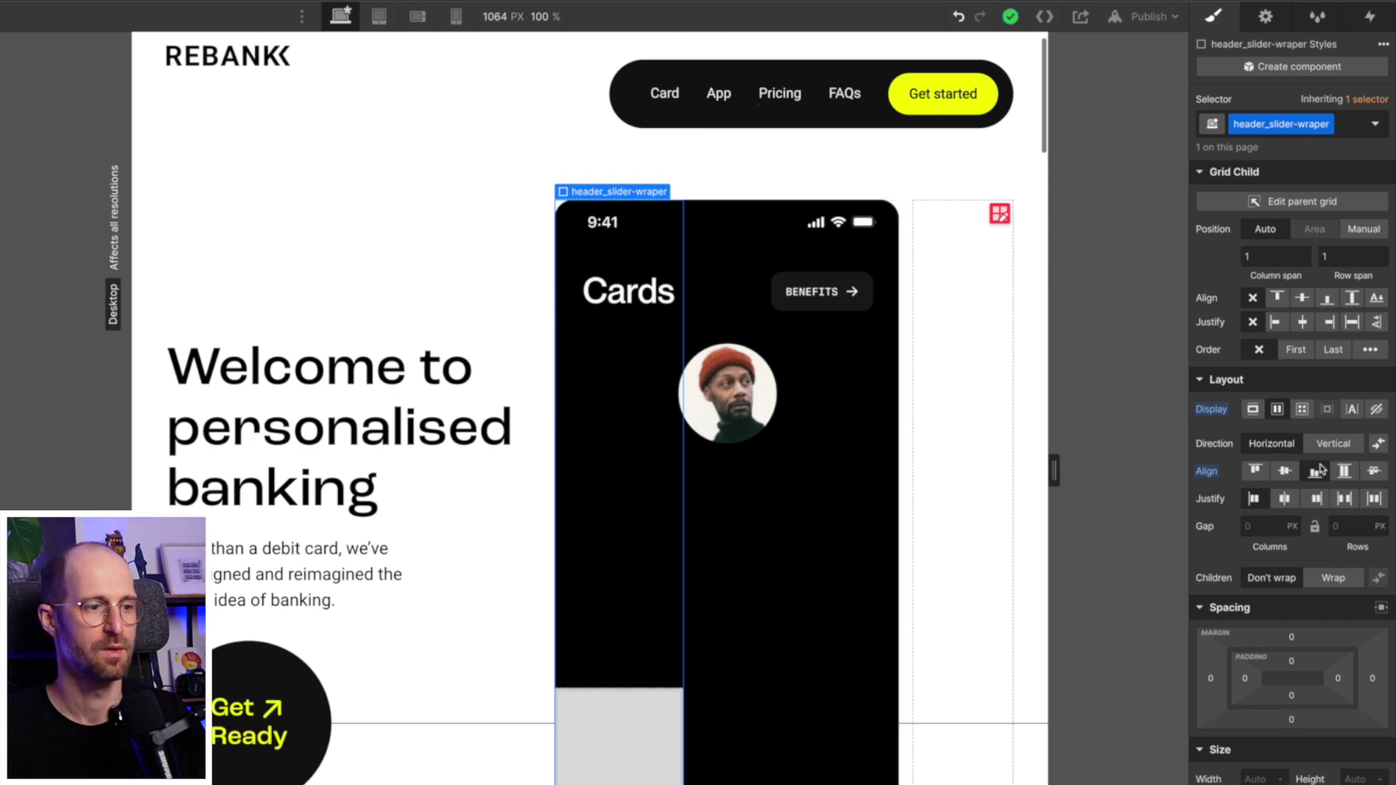
pyautogui.scroll(-1, 934, 597)
pyautogui.scroll(-1, 932, 597)
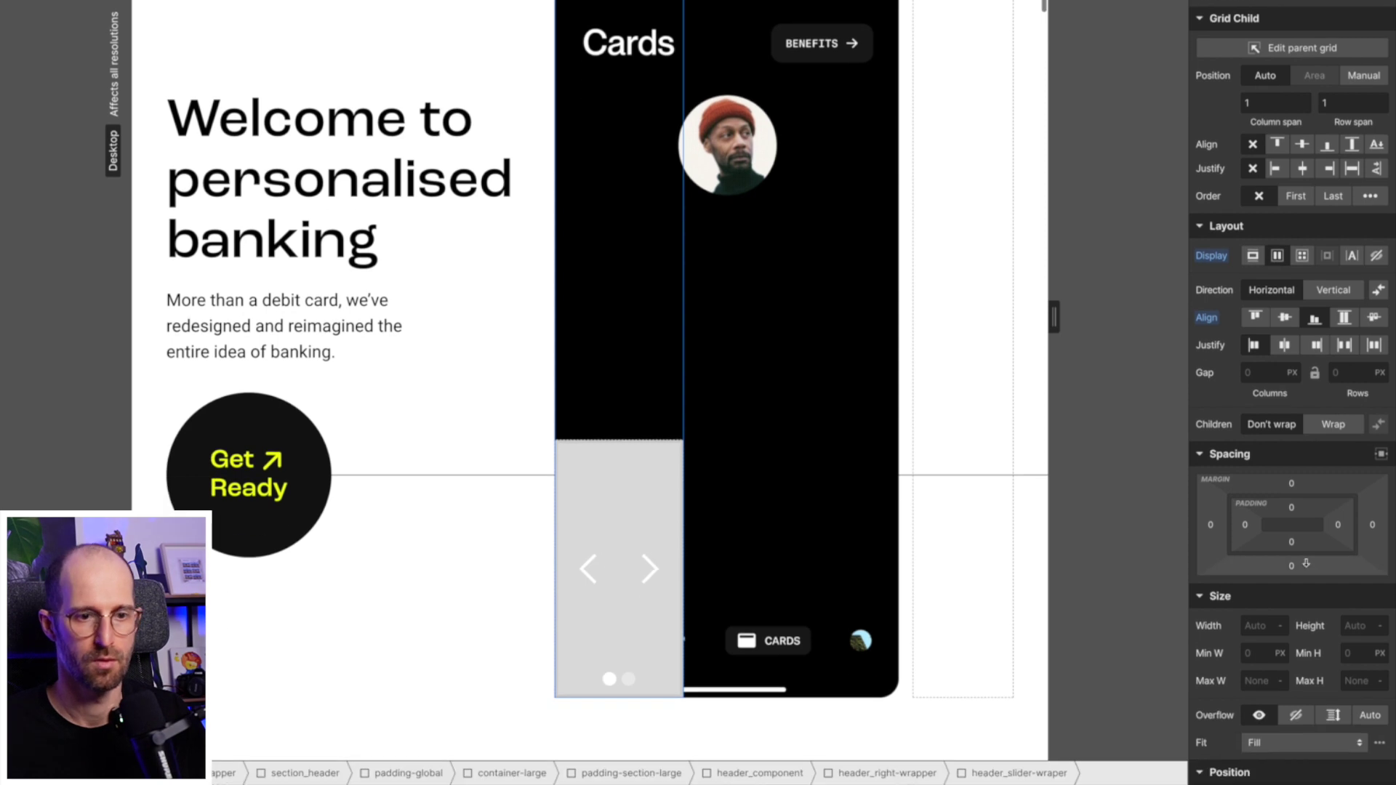
# Set the bottom padding of header_slider-wraper, trying 5rem and 10% before settling on 33%.
pyautogui.click(1292, 541)
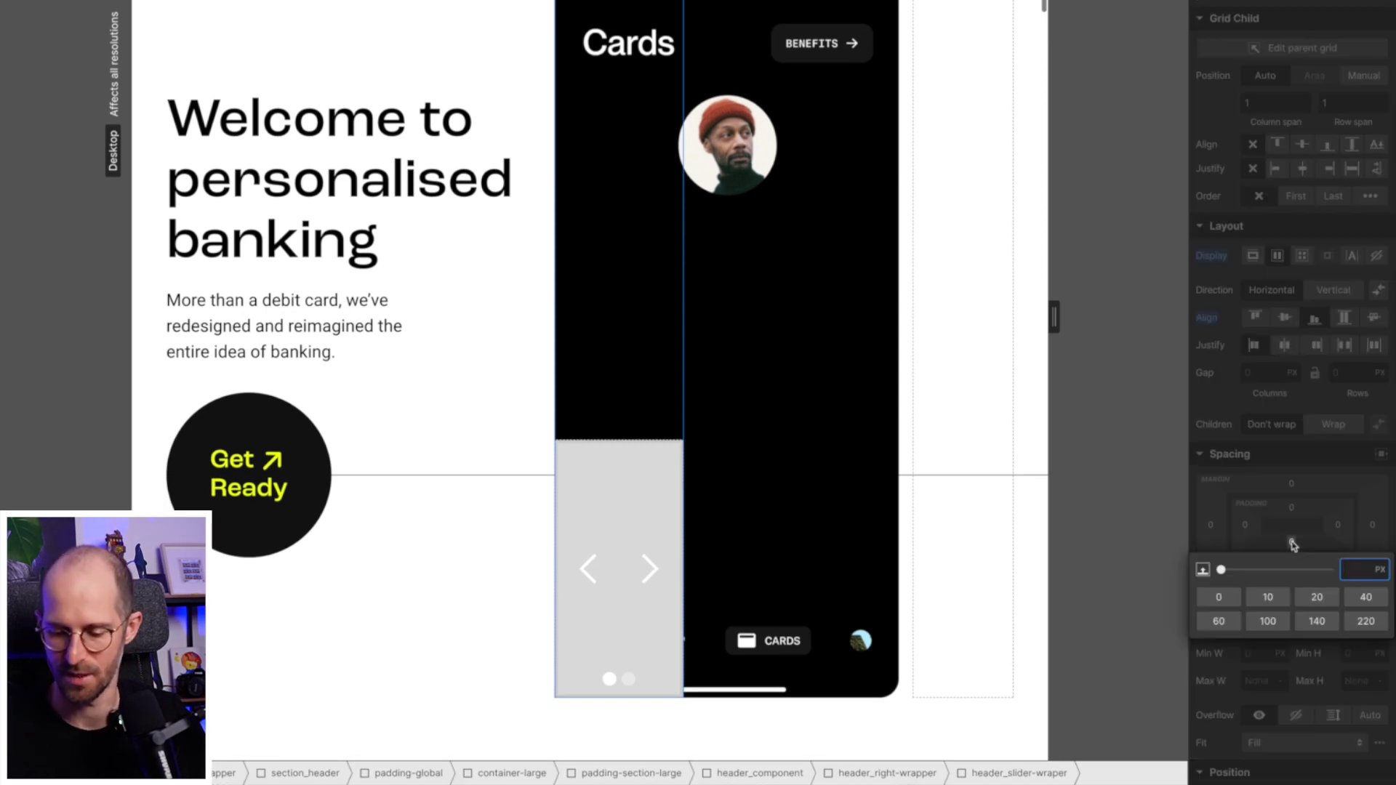
pyautogui.write('5rem')
pyautogui.press('Return')
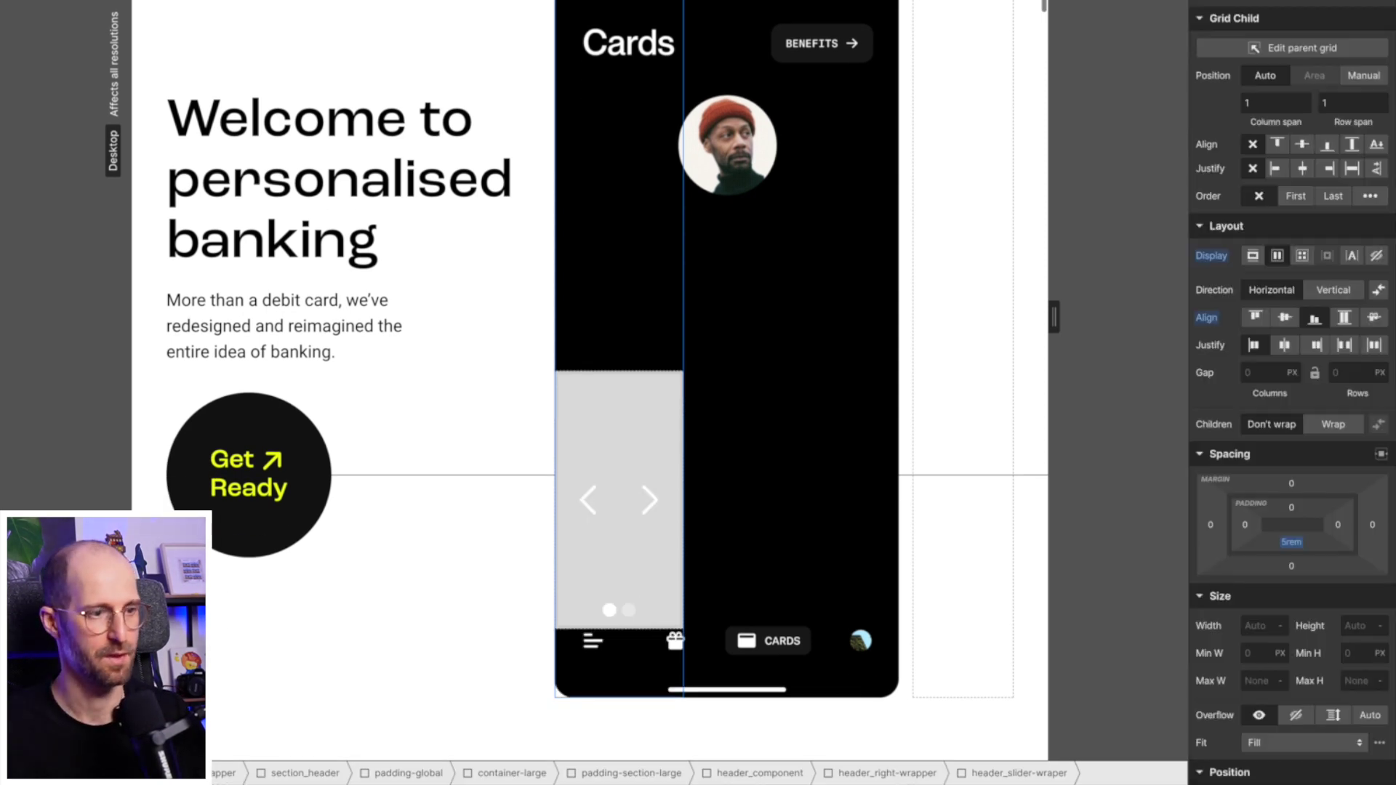
pyautogui.click(1291, 543)
pyautogui.write('10%')
pyautogui.press('Return')
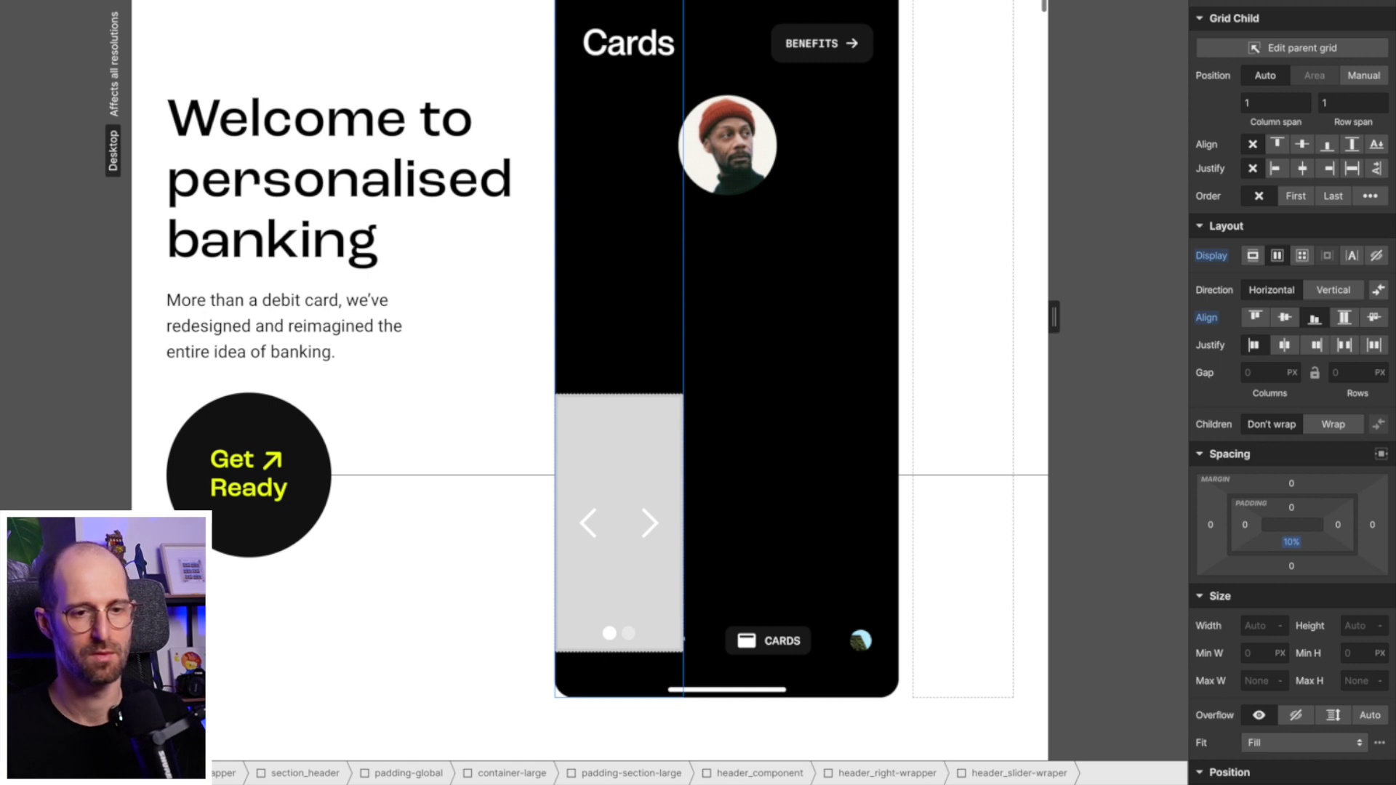
pyautogui.moveTo(1291, 542); pyautogui.dragTo(1299, 518)
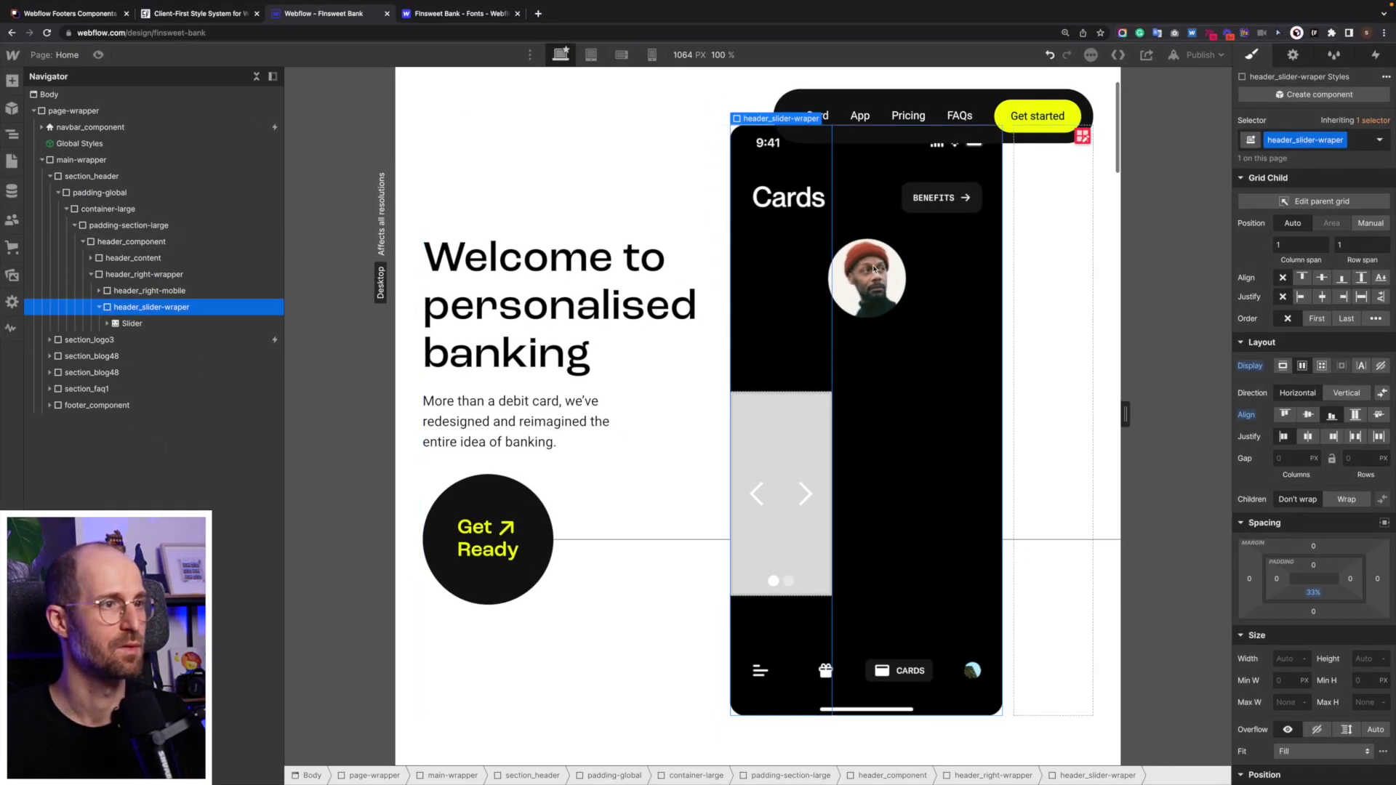
# Set the height of header_image inside header_right-mobile to 100%.
pyautogui.click(873, 269)
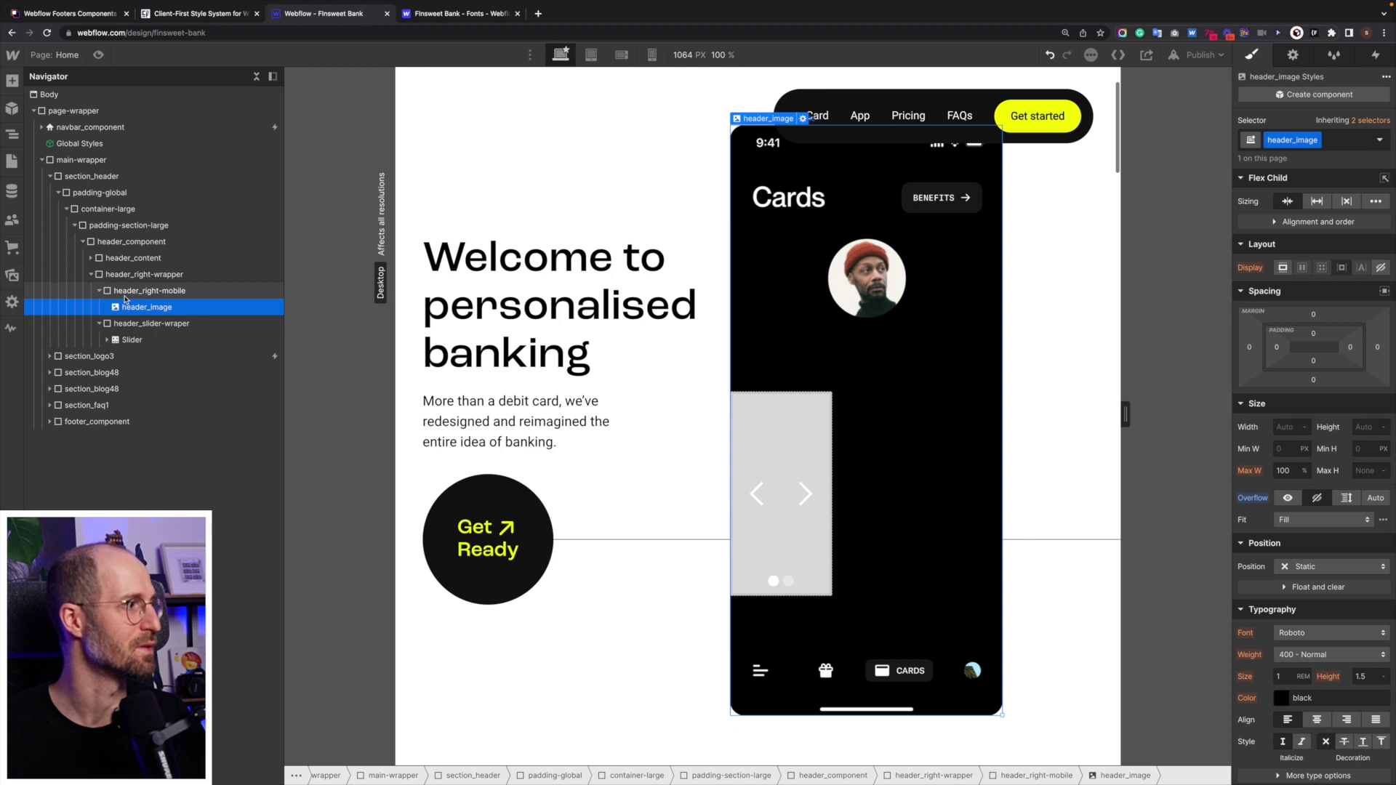
pyautogui.click(98, 291)
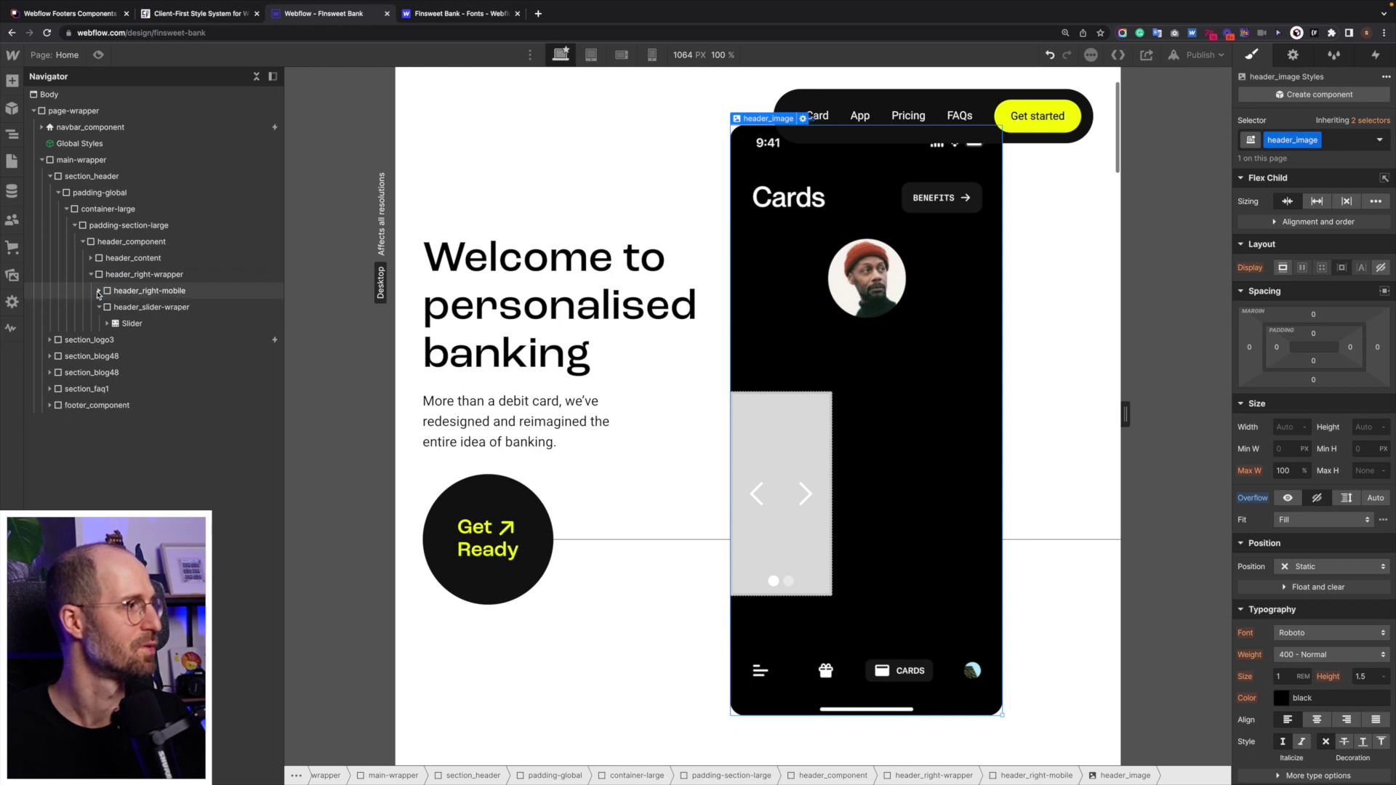
pyautogui.click(98, 291)
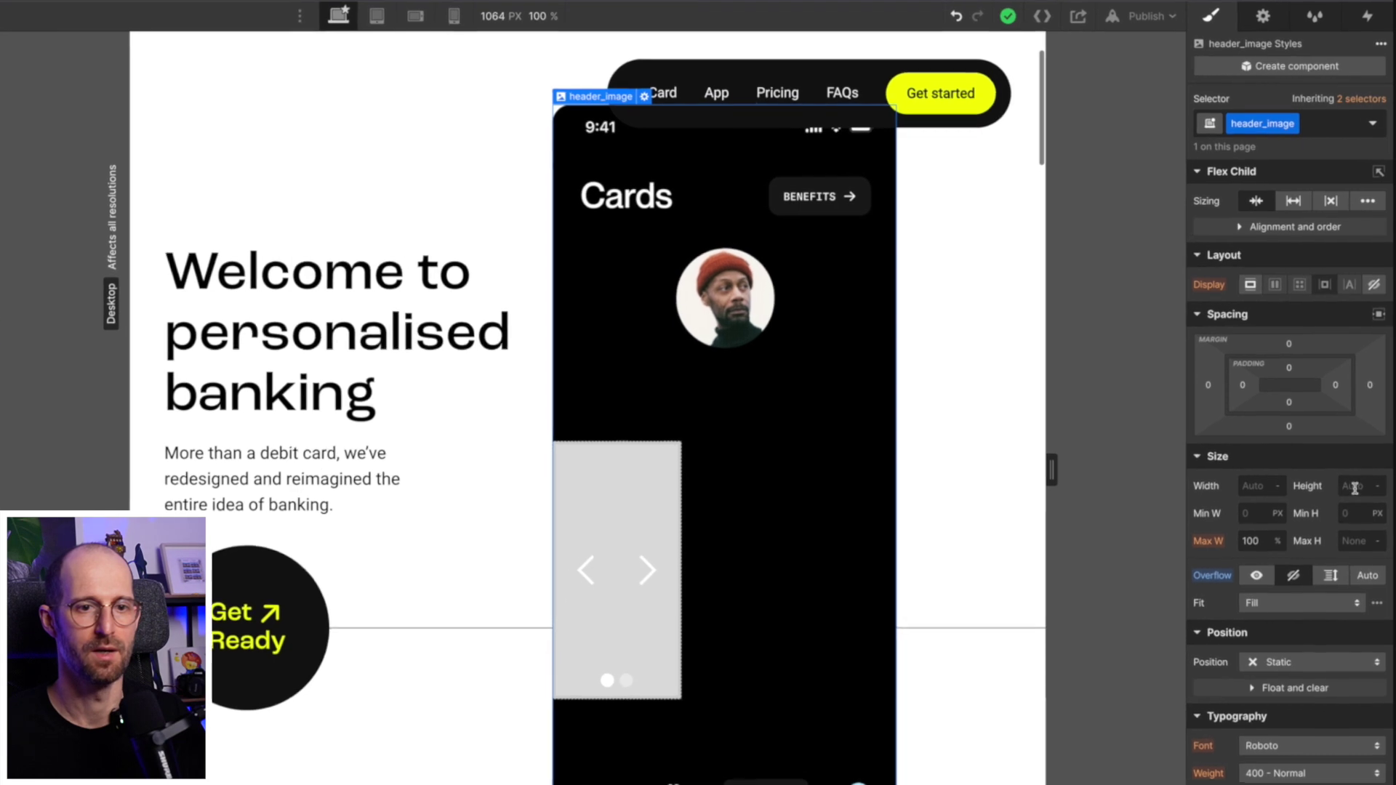
pyautogui.click(1365, 429)
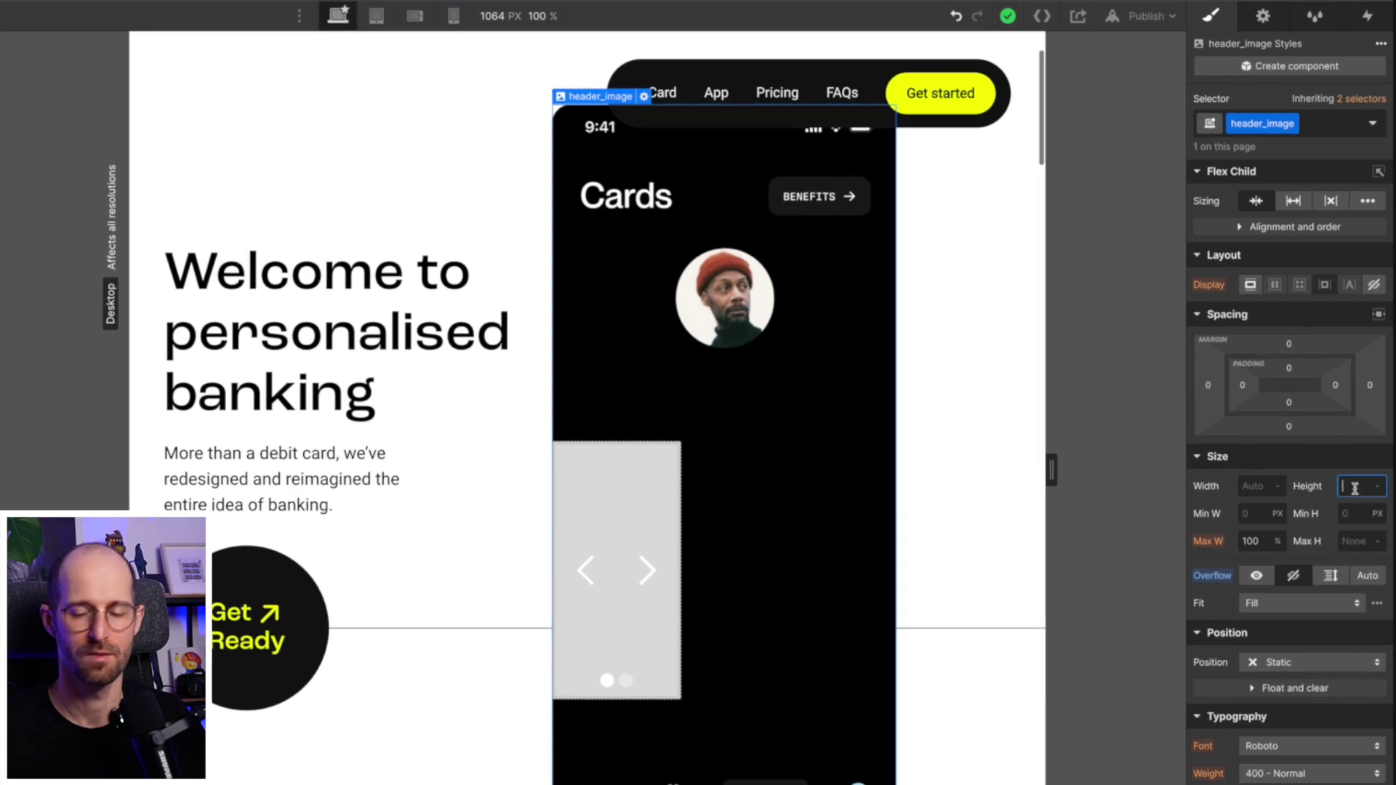
pyautogui.write('100%')
pyautogui.press('Return')
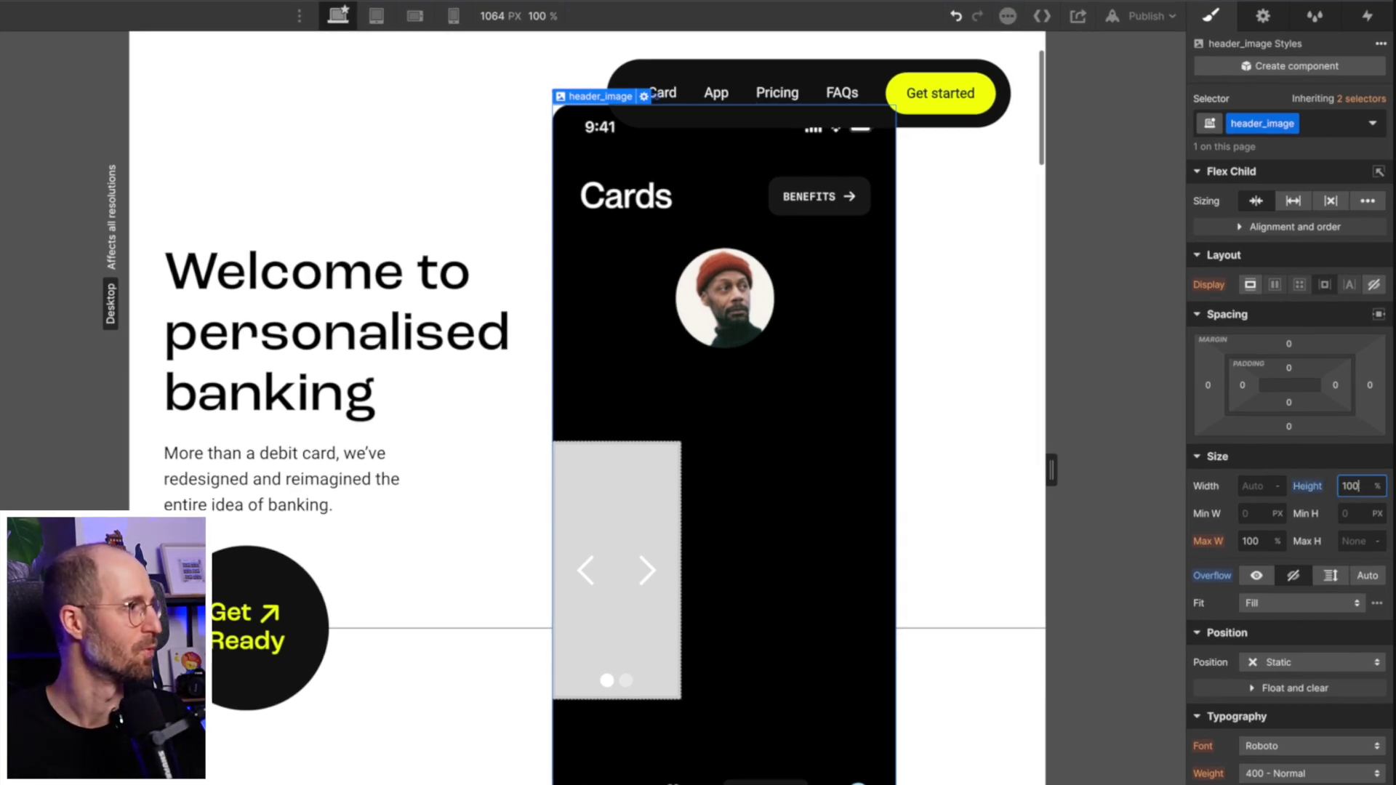
# Select header_right-wrapper and widen the canvas to 1390 px to check the layout.
pyautogui.click(953, 408)
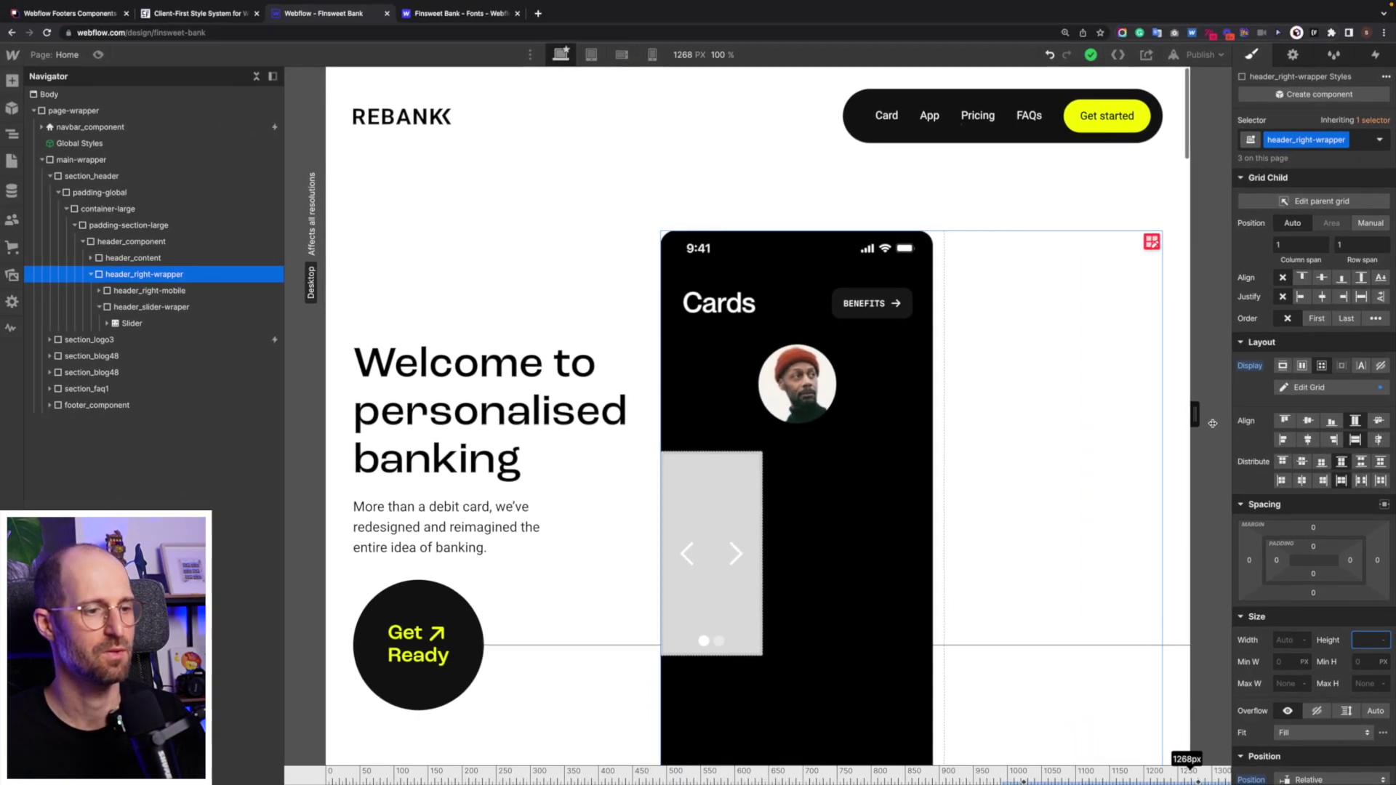
pyautogui.moveTo(1083, 447); pyautogui.dragTo(1200, 448)
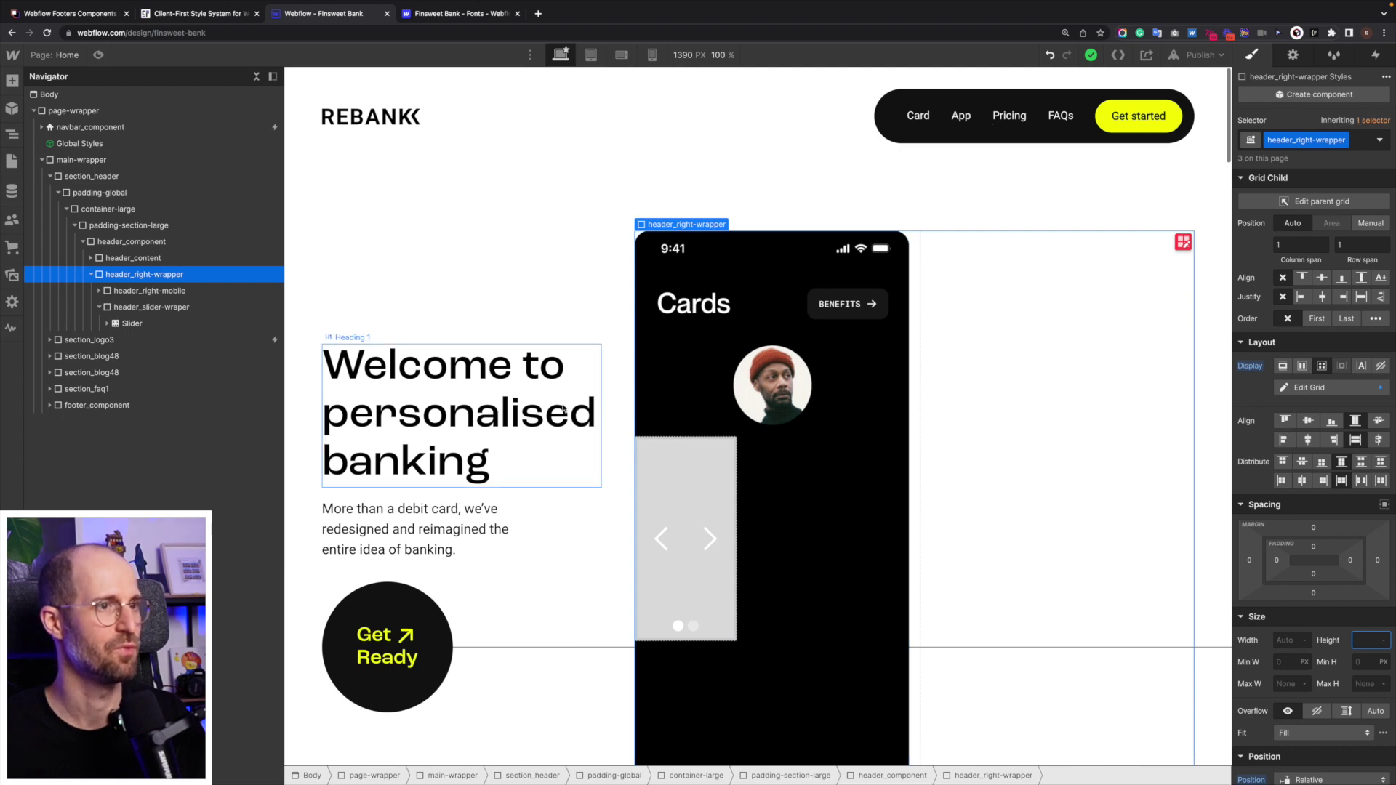
# Replace the padding-section-large class on the hero's padding div in section_header with padding-section-medium.
pyautogui.click(910, 195)
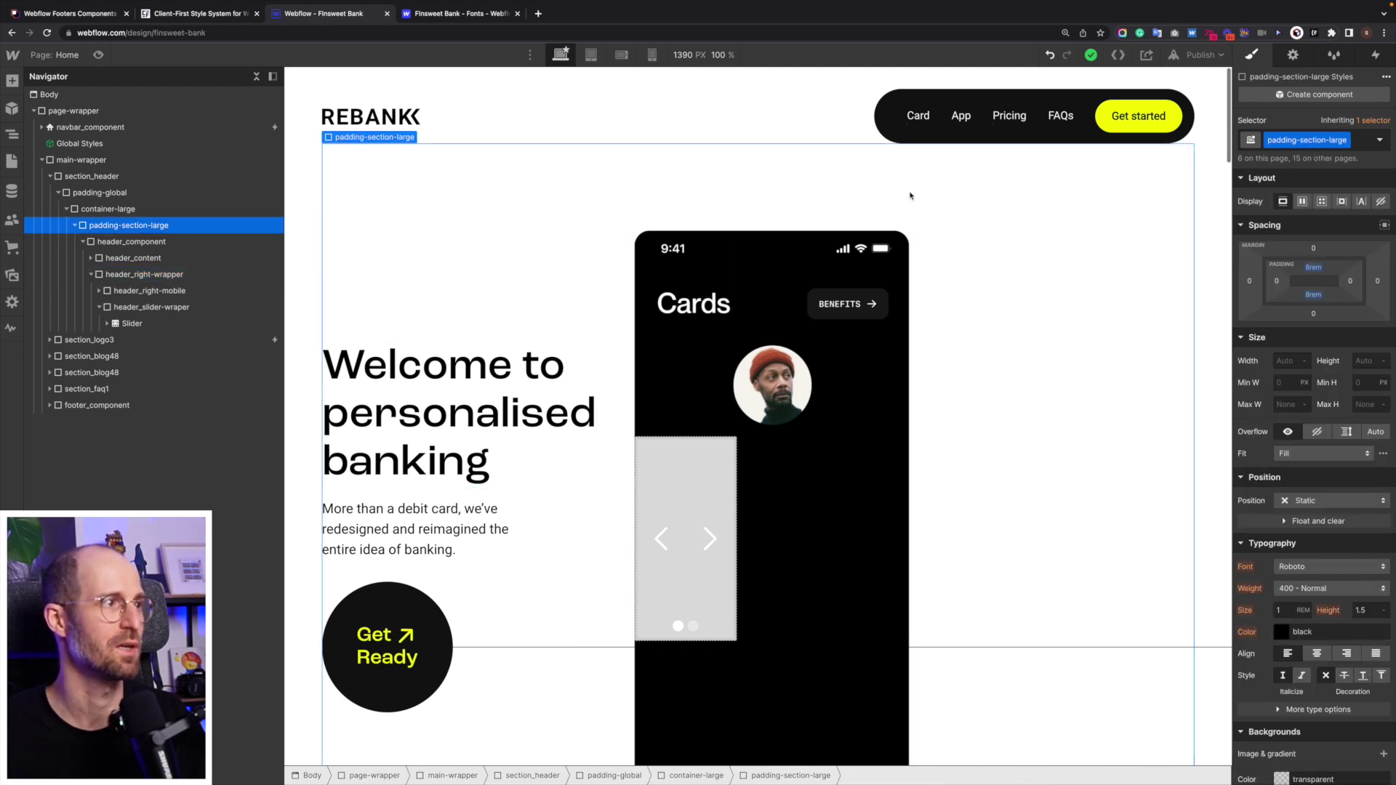
pyautogui.click(145, 246)
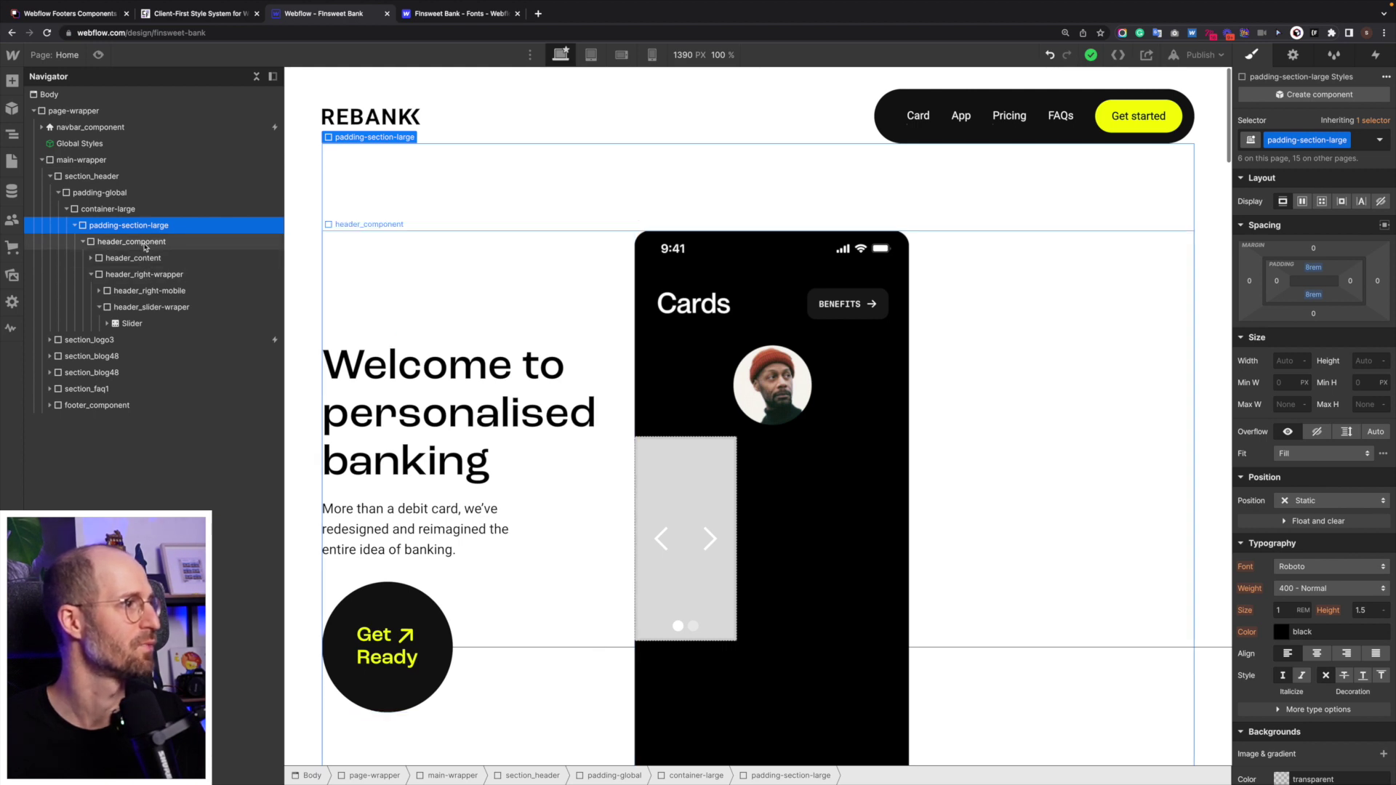
pyautogui.click(82, 243)
pyautogui.click(122, 229)
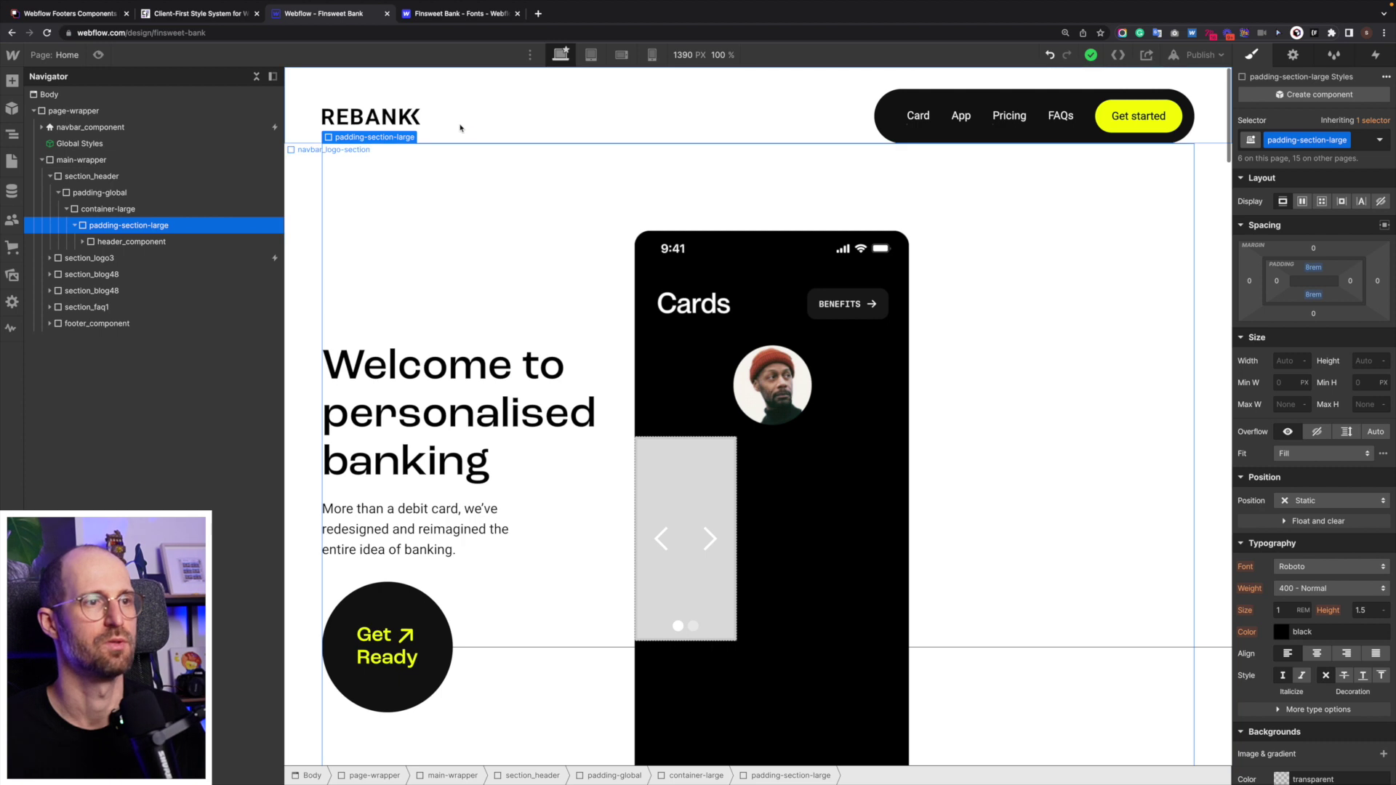
pyautogui.press('super+Return')
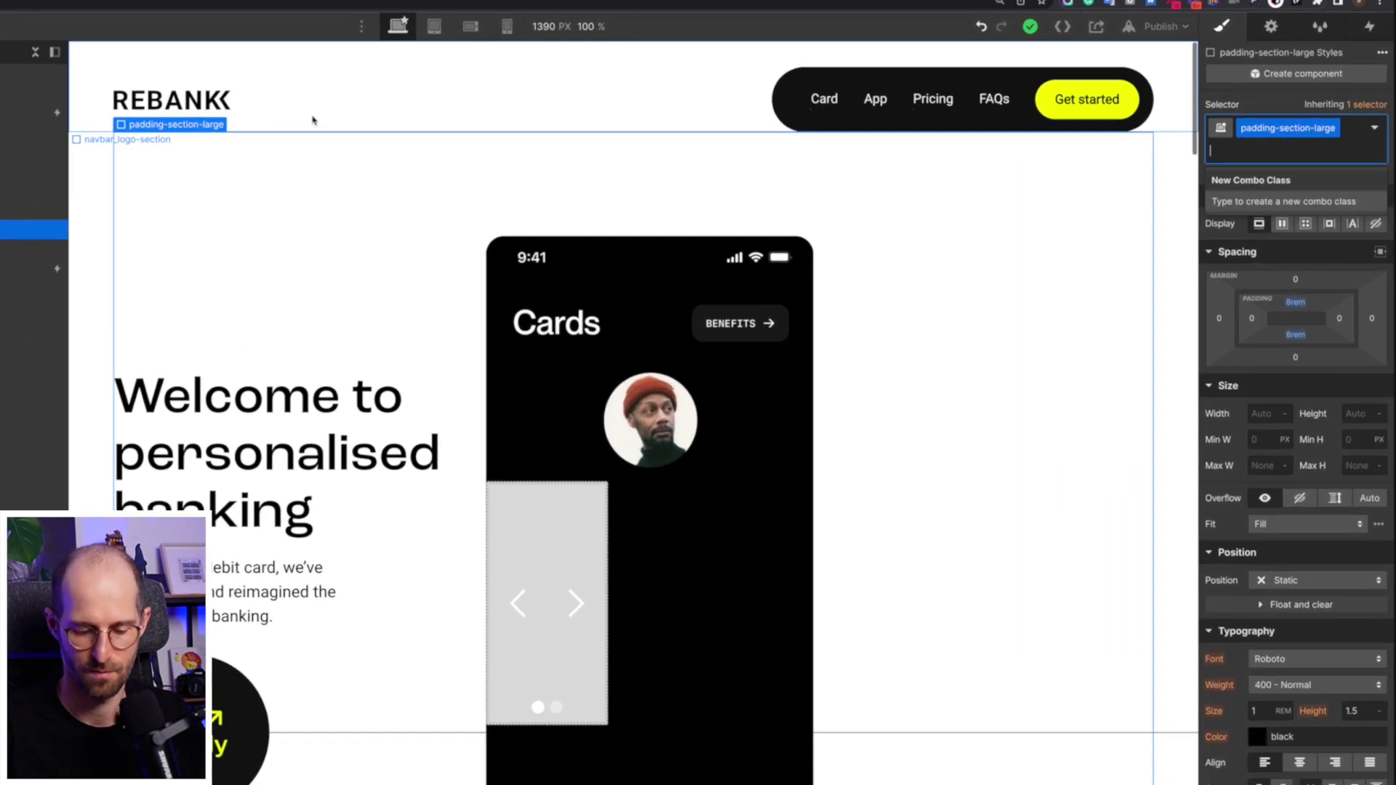
pyautogui.press('BackSpace')
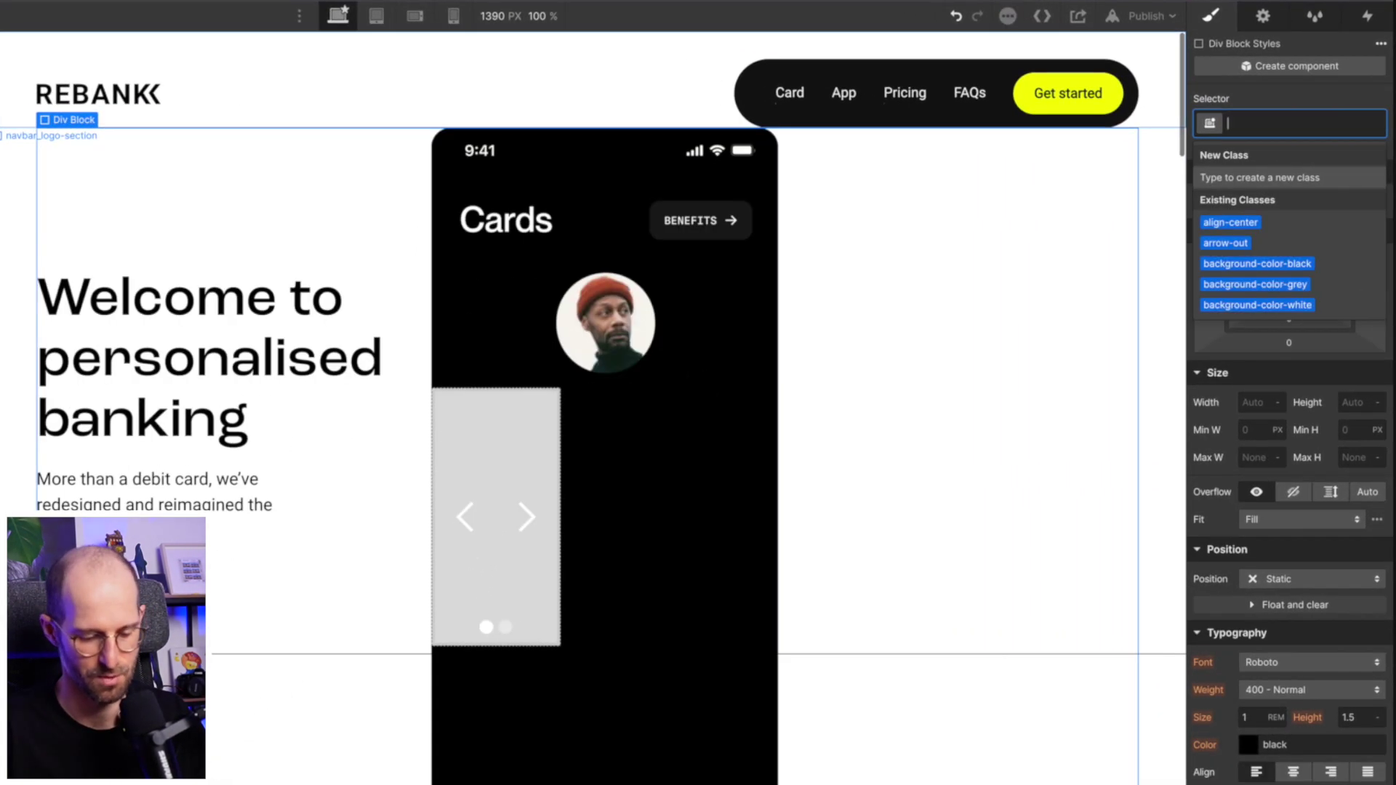
pyautogui.write('padsec')
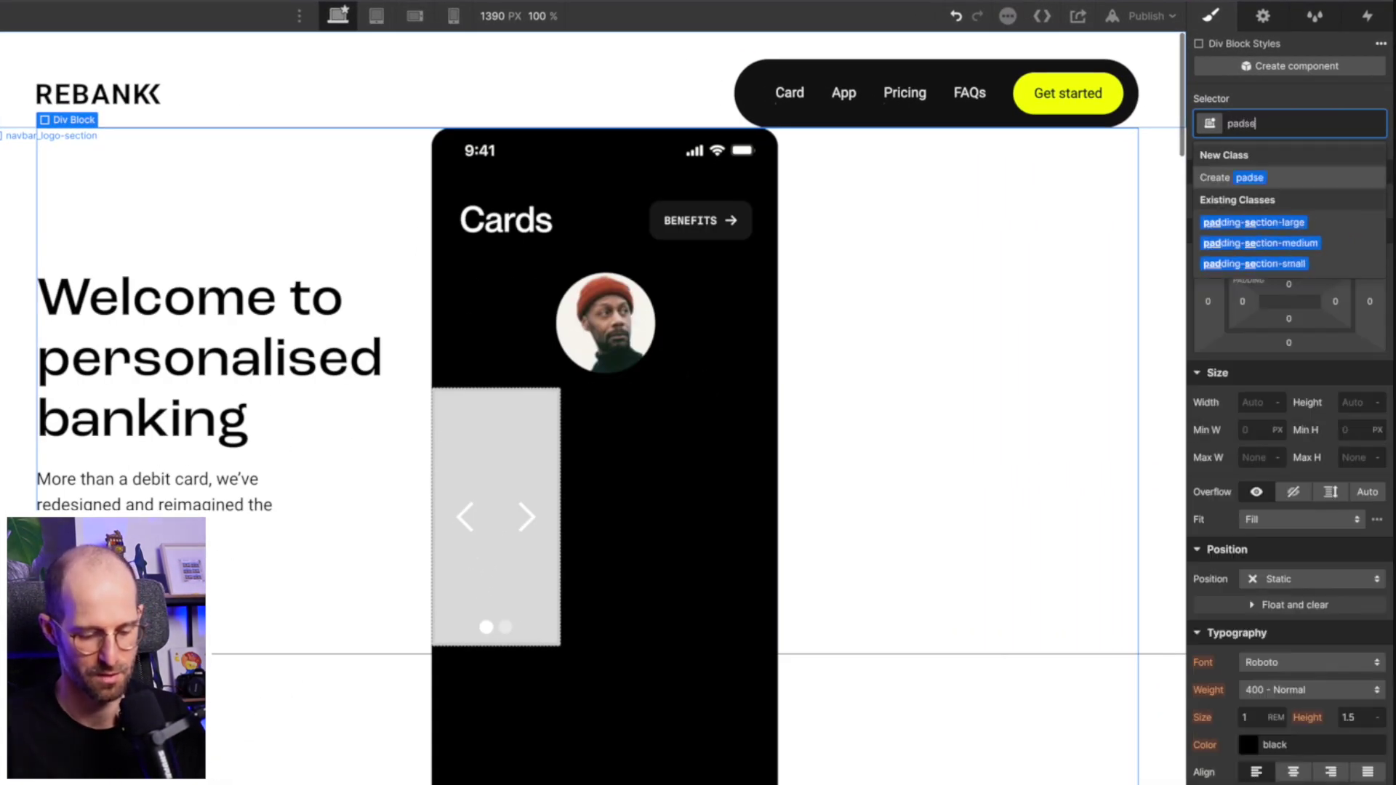
pyautogui.press('Down')
pyautogui.press('Down')
pyautogui.press('Return')
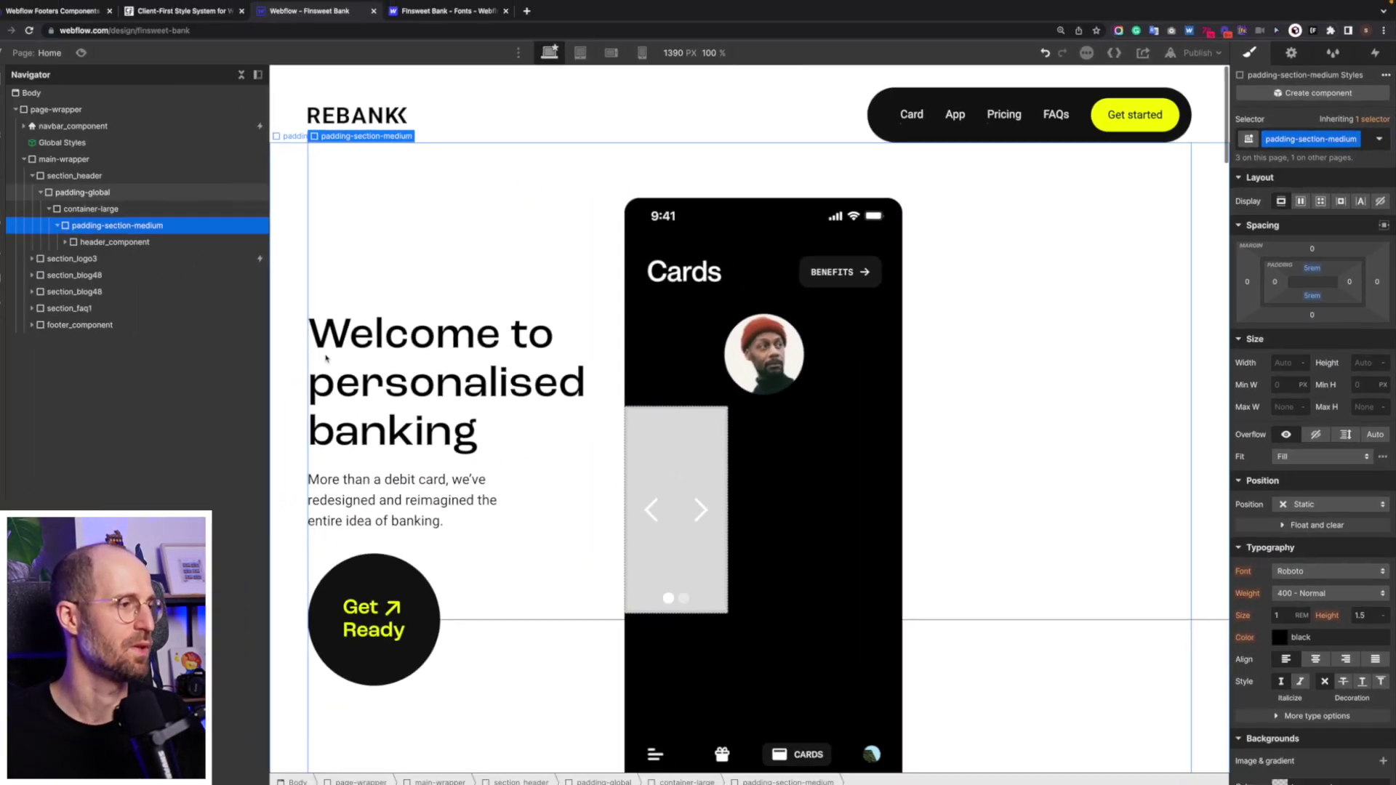
# Inspect the hero's heading, paragraph, Get Ready button, phone image and slider arrows on the canvas.
pyautogui.click(399, 416)
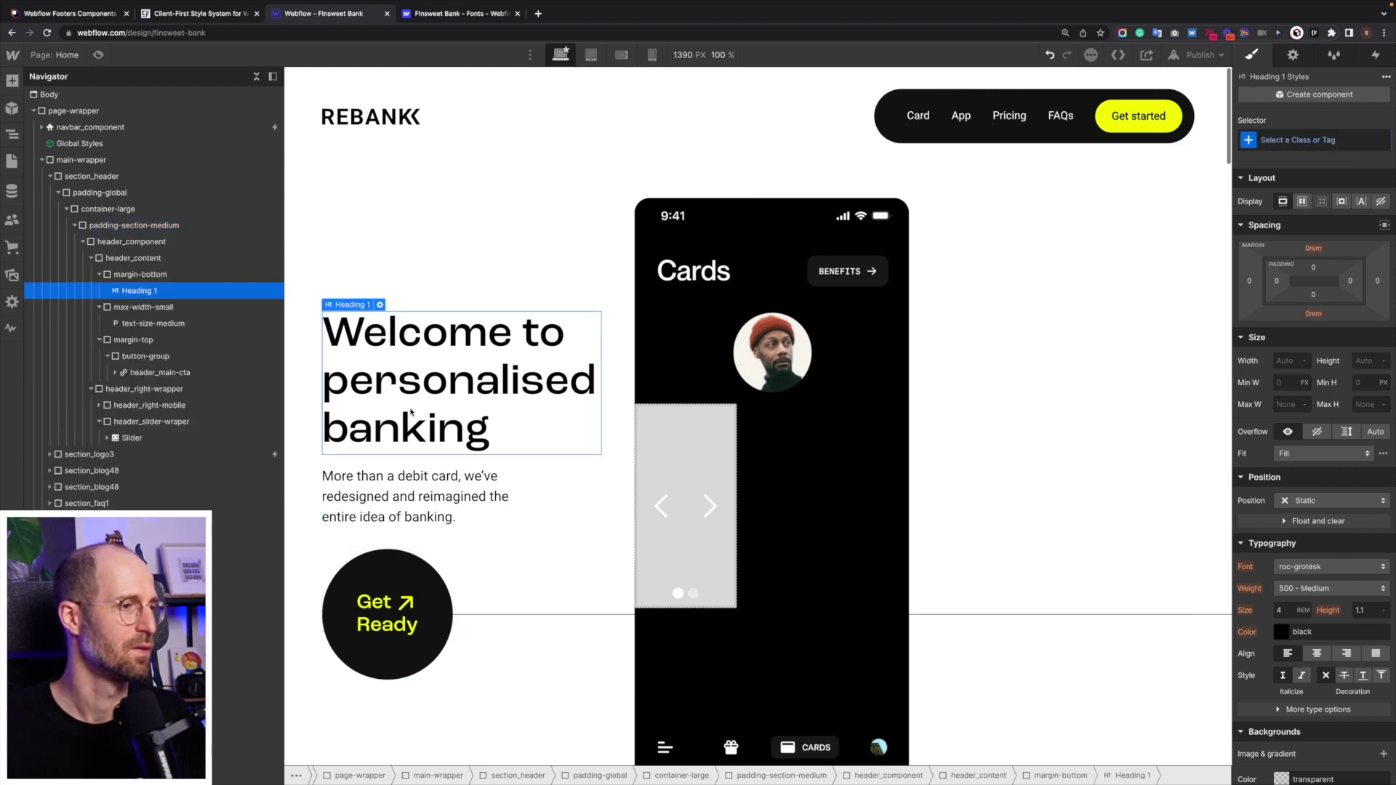
pyautogui.click(615, 451)
pyautogui.click(446, 416)
pyautogui.click(419, 510)
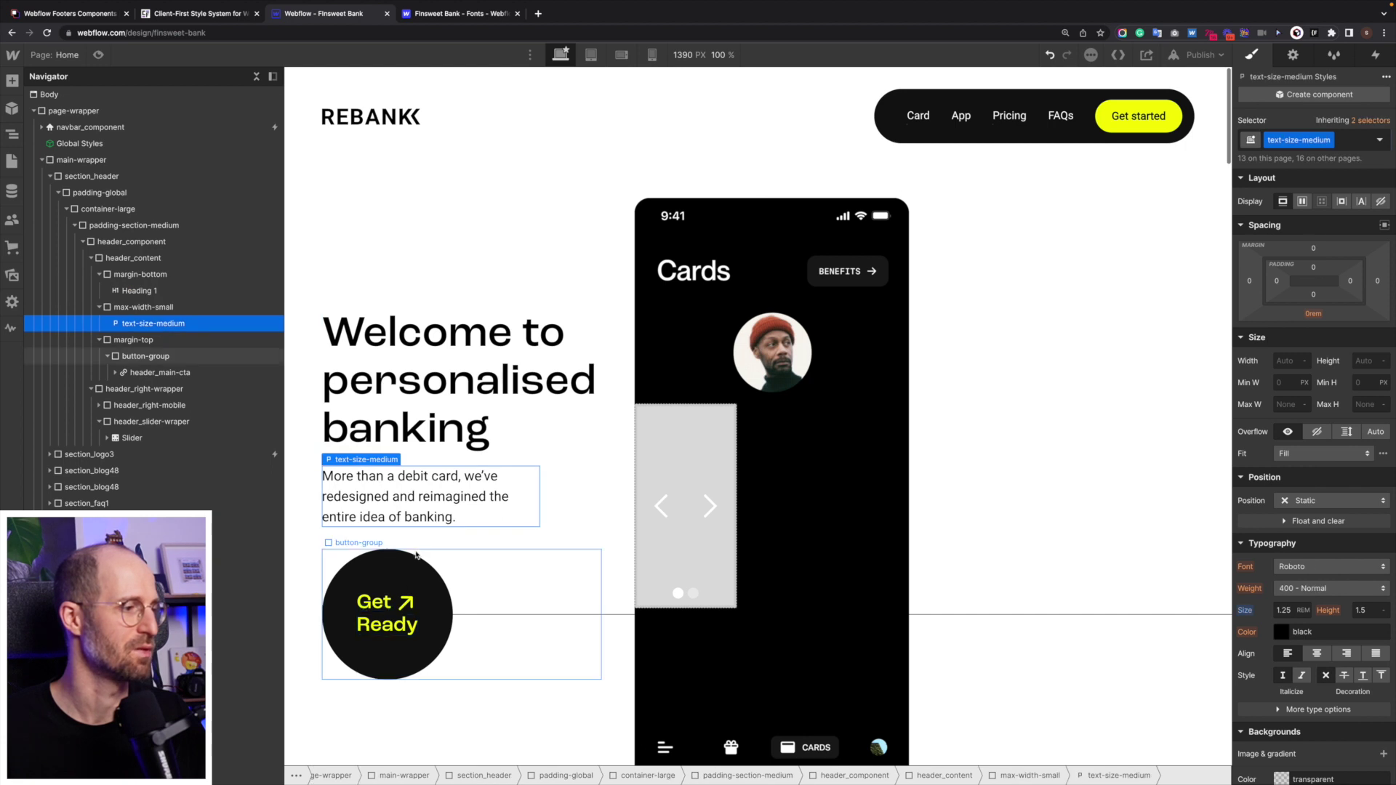
pyautogui.click(441, 639)
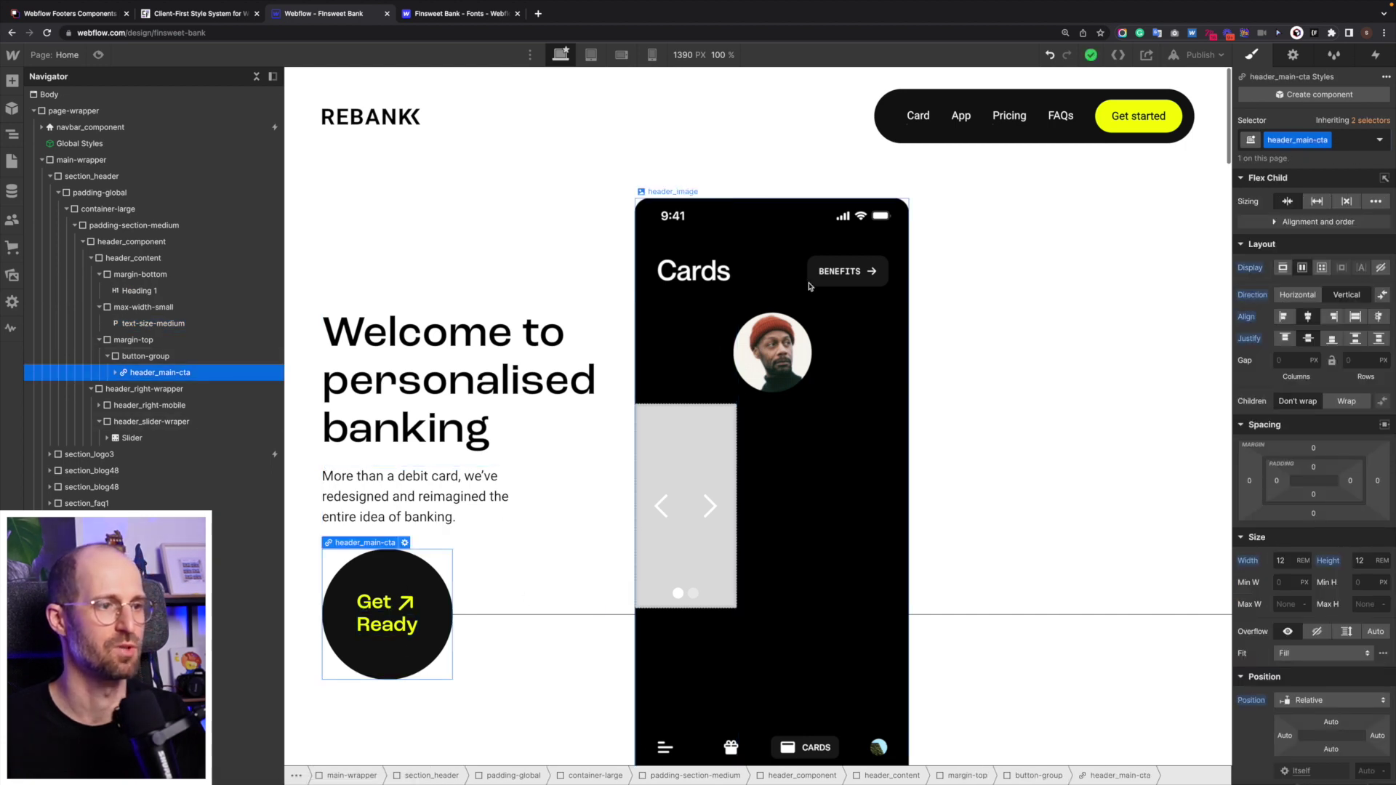
pyautogui.click(709, 507)
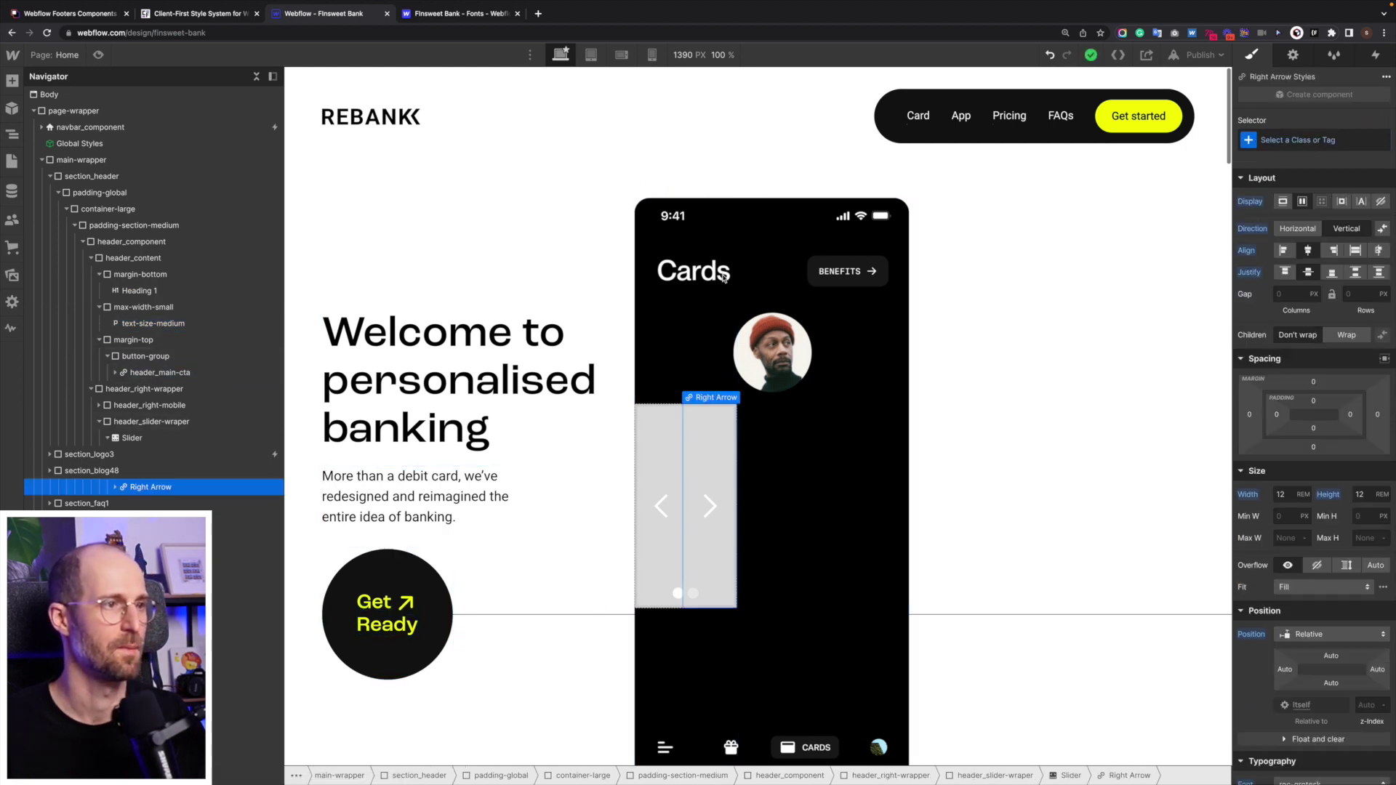
pyautogui.click(748, 206)
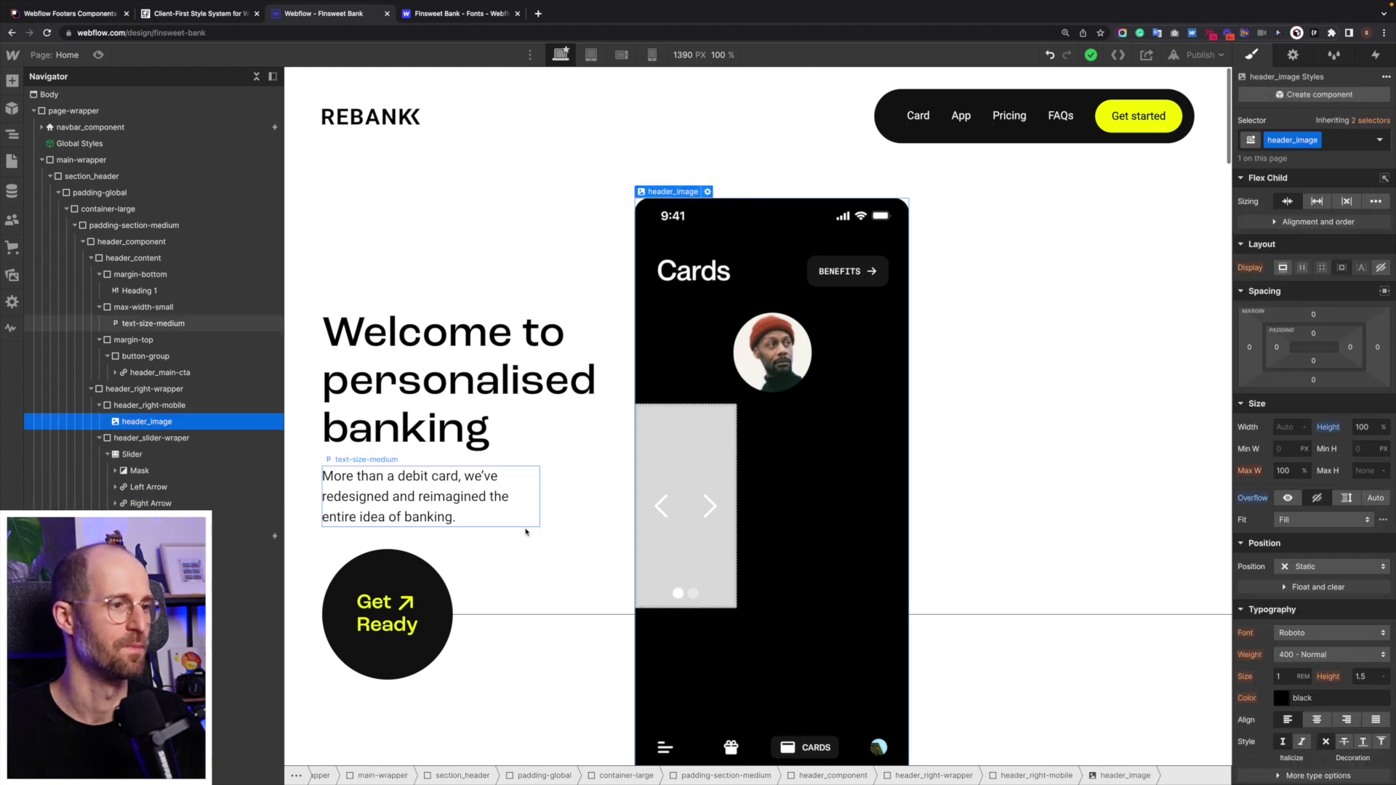
pyautogui.click(693, 447)
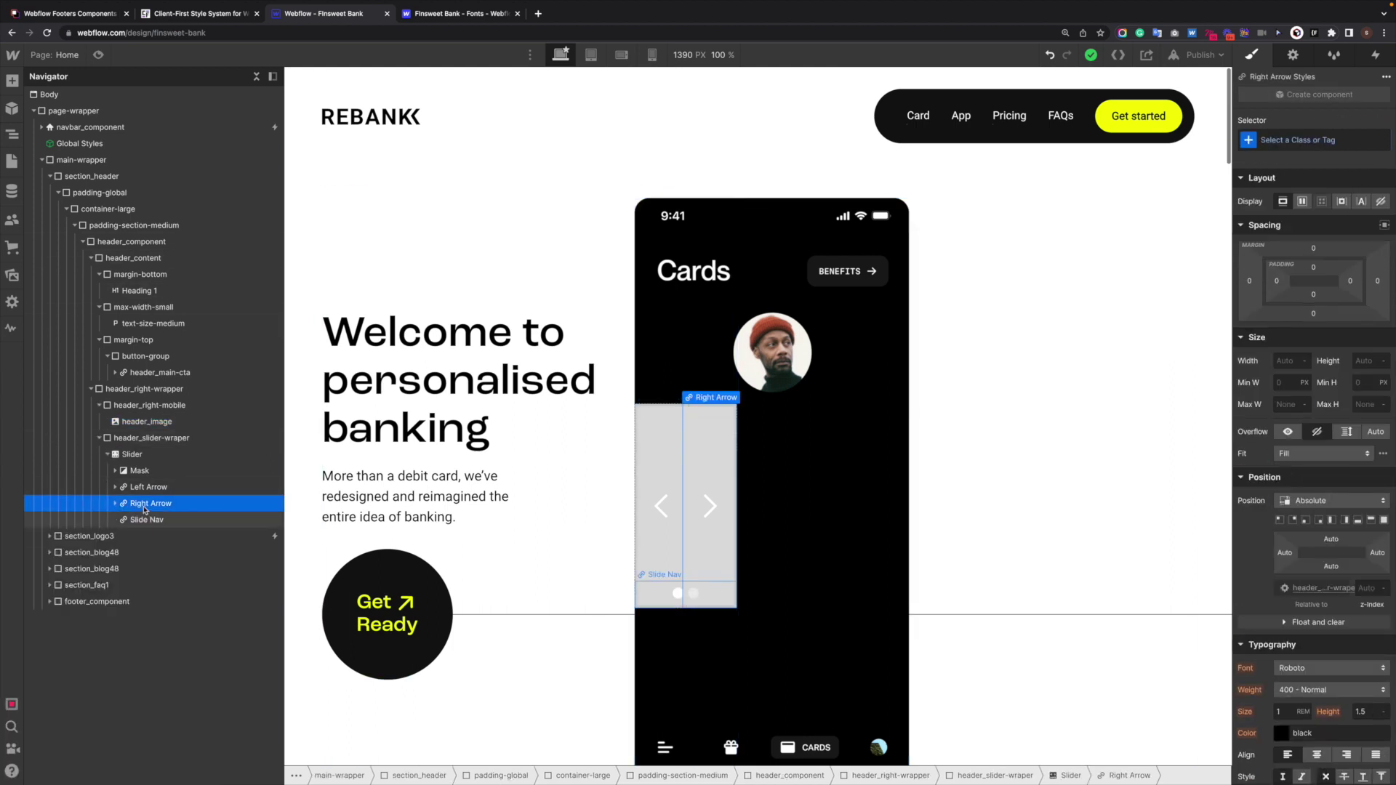
# Set the width of header_slider-wraper to 100 vw.
pyautogui.click(106, 457)
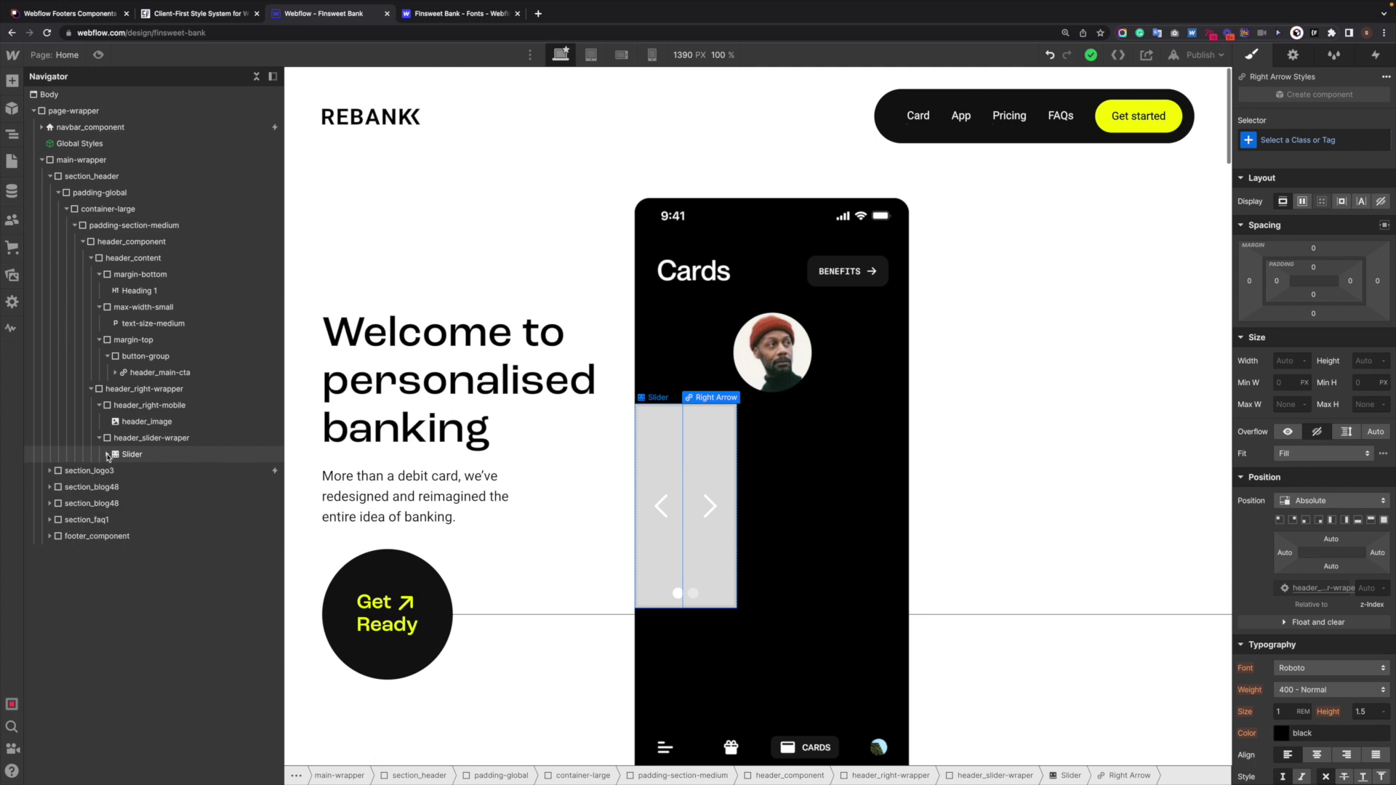
pyautogui.click(168, 453)
pyautogui.click(178, 437)
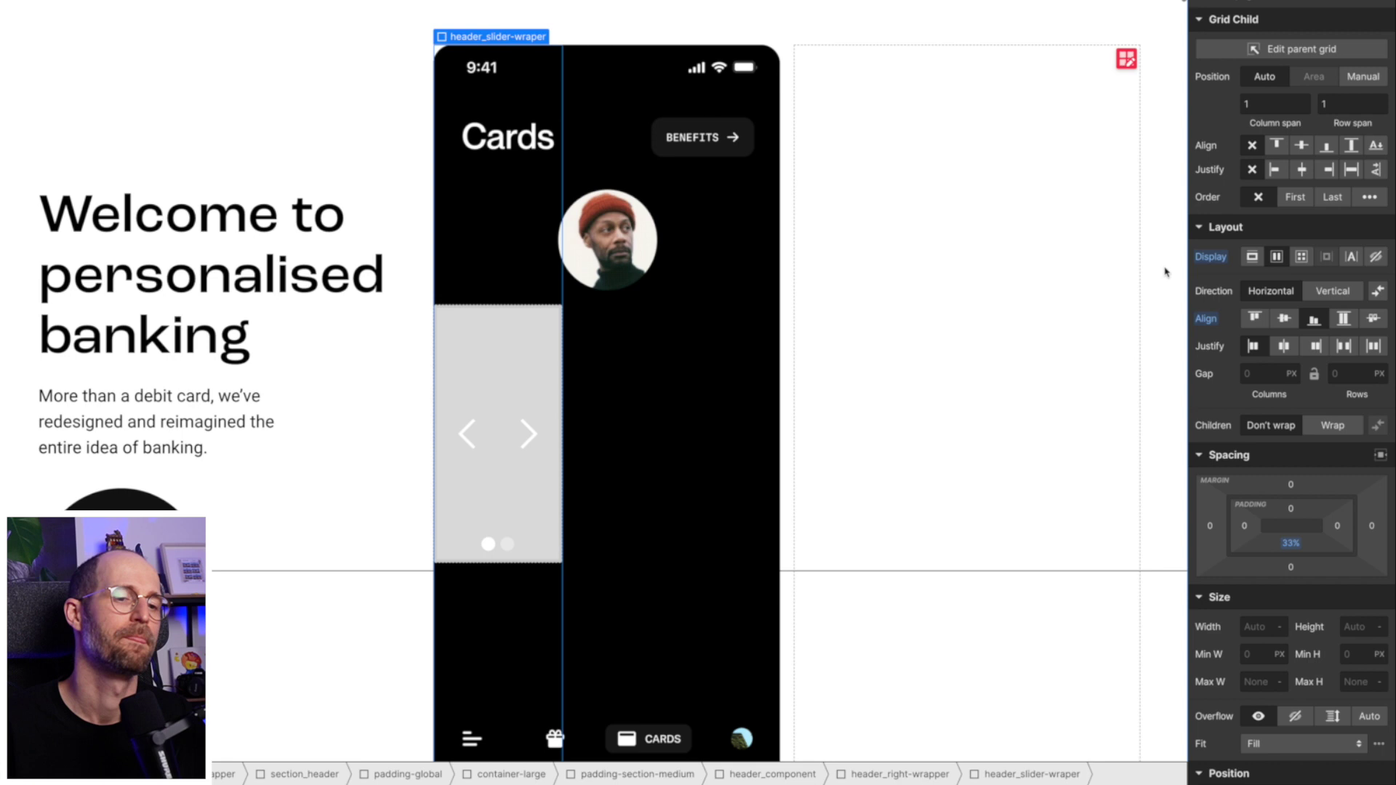
pyautogui.scroll(-3, 1265, 507)
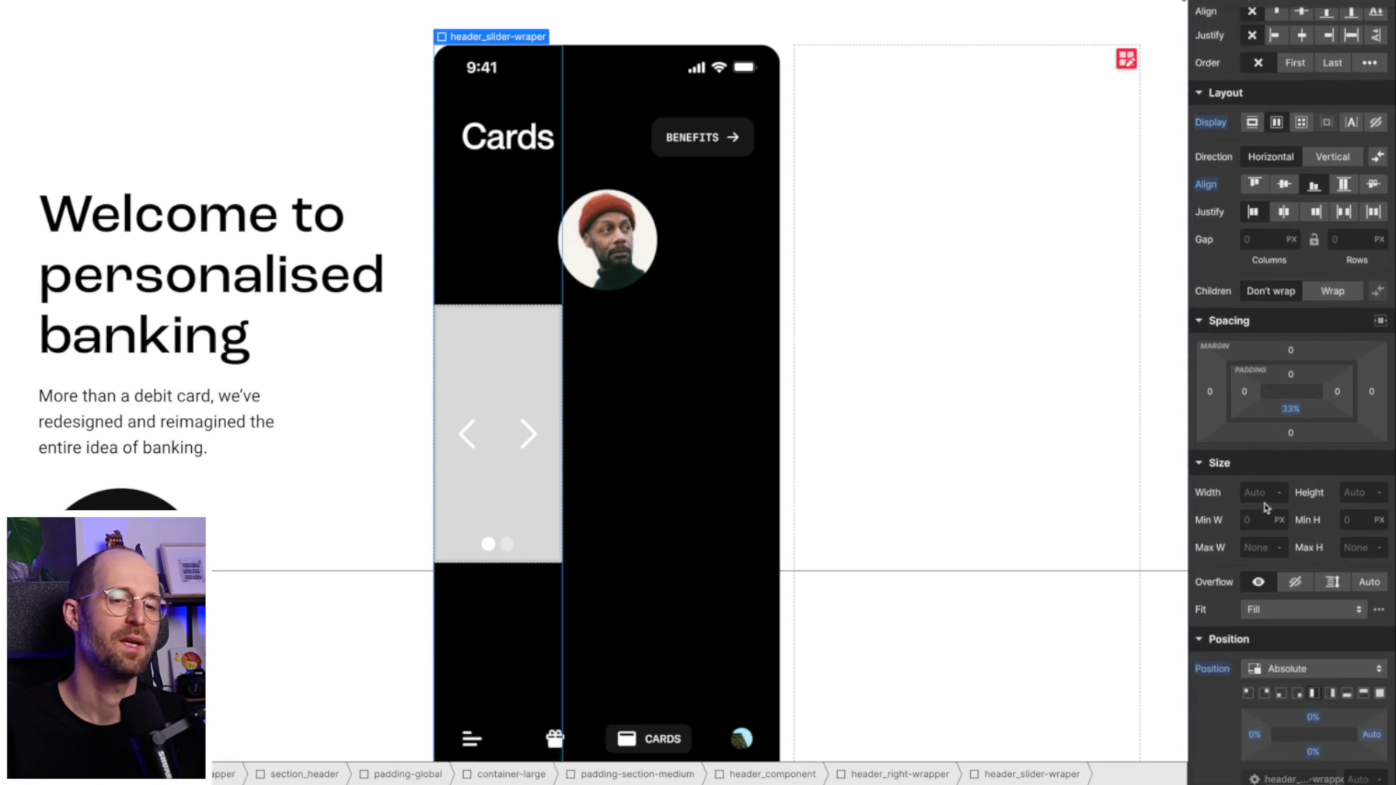
pyautogui.scroll(-2, 1266, 507)
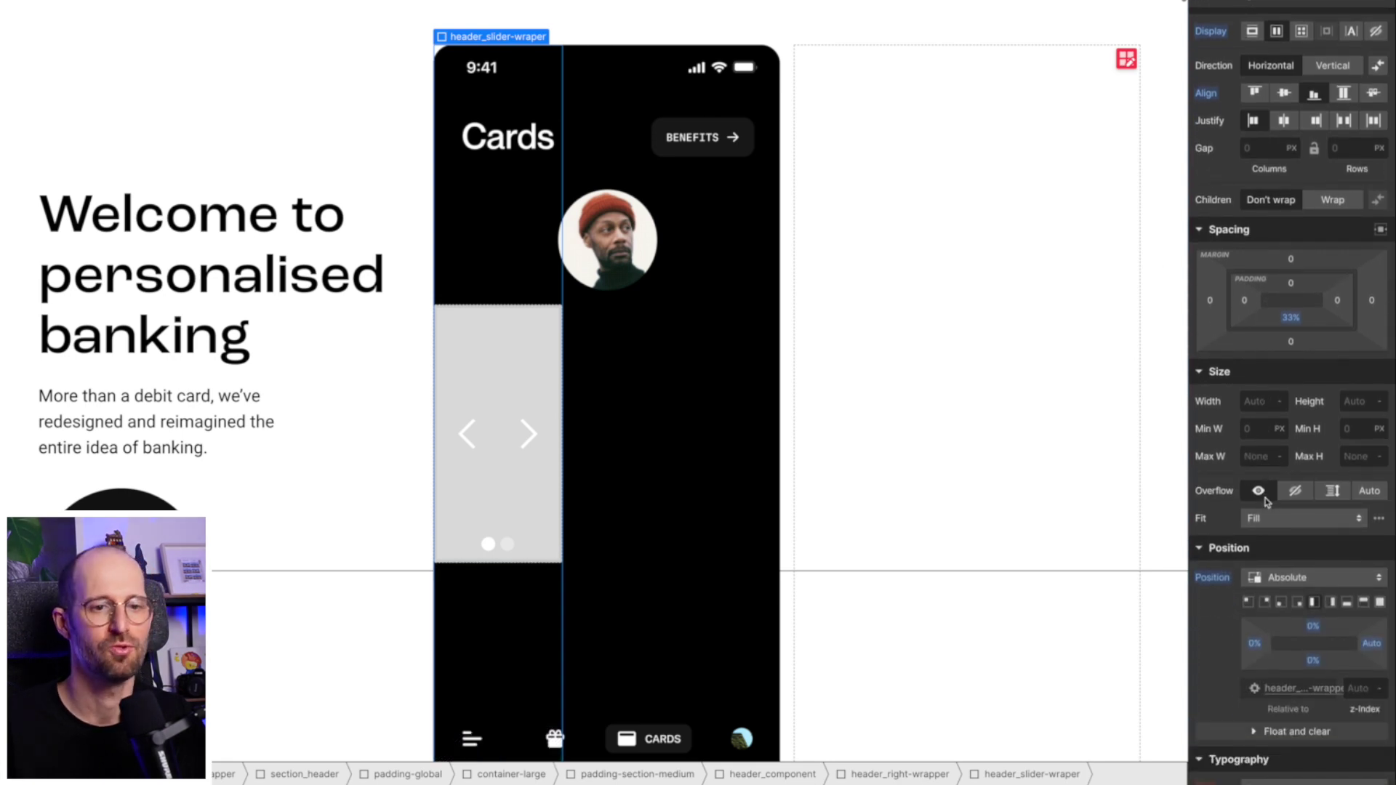
pyautogui.click(1255, 401)
pyautogui.write('100')
pyautogui.write('vw')
pyautogui.press('Return')
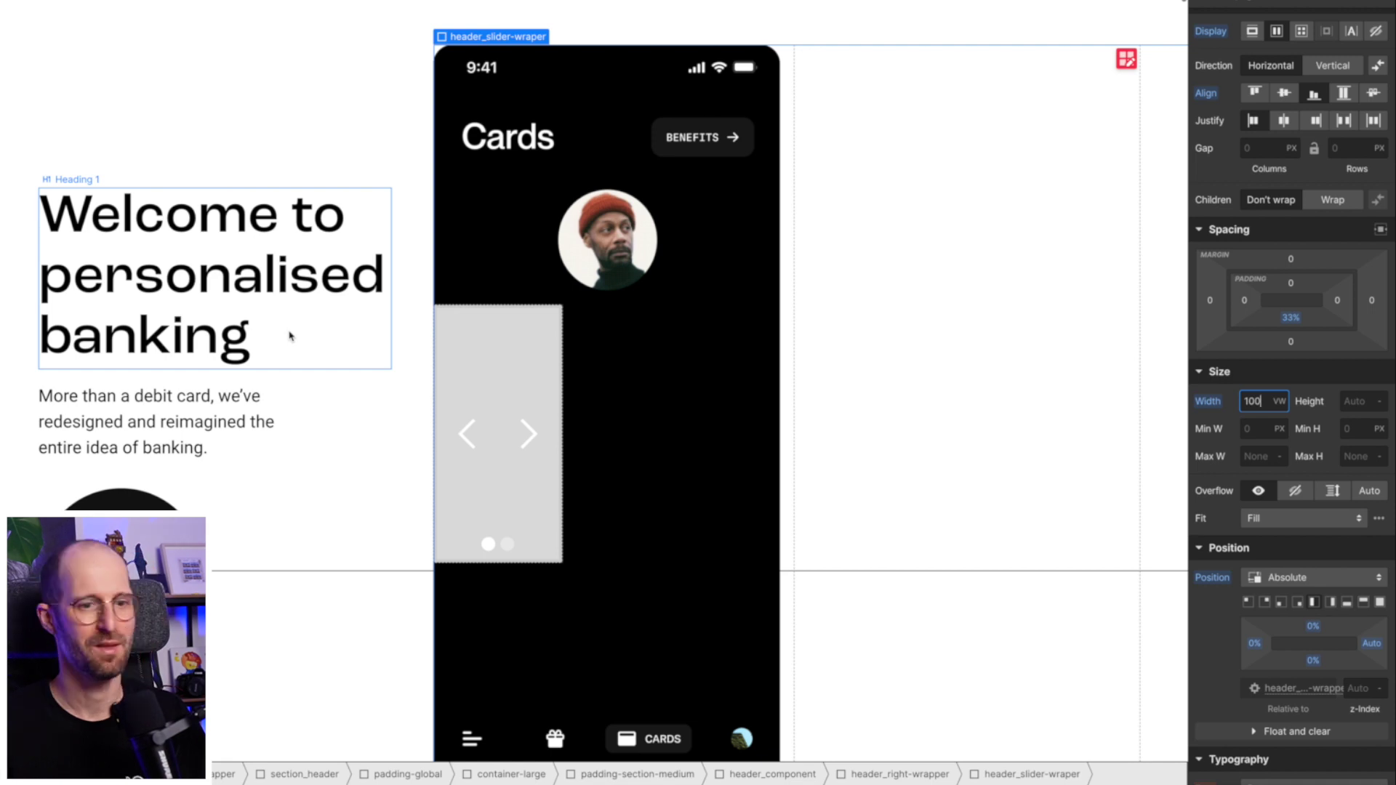
# Give the Slider inside header_slider-wraper the new class header_slider-wrapper.
pyautogui.click(467, 368)
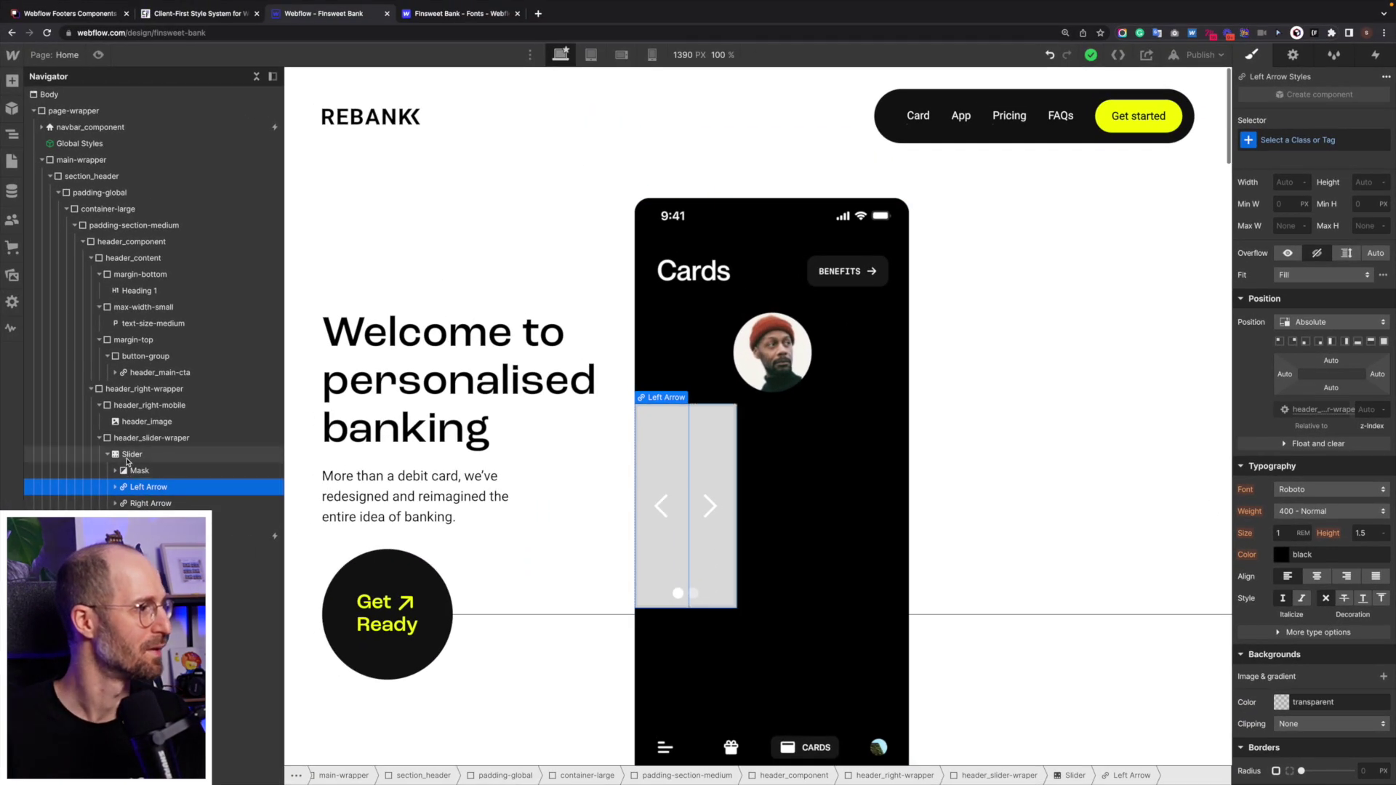
pyautogui.click(107, 460)
pyautogui.click(107, 455)
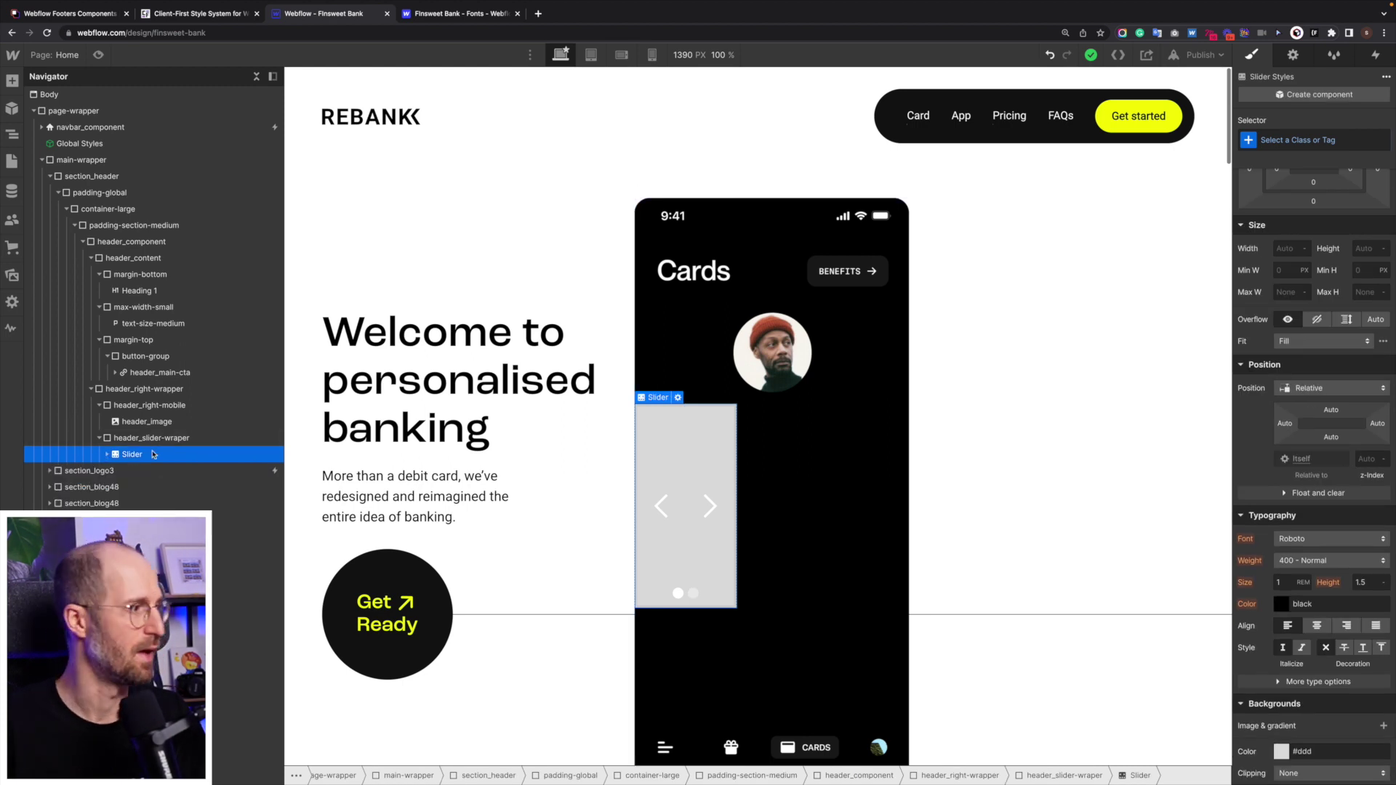
pyautogui.hotkey('ctrl', 'Return')
pyautogui.write('header')
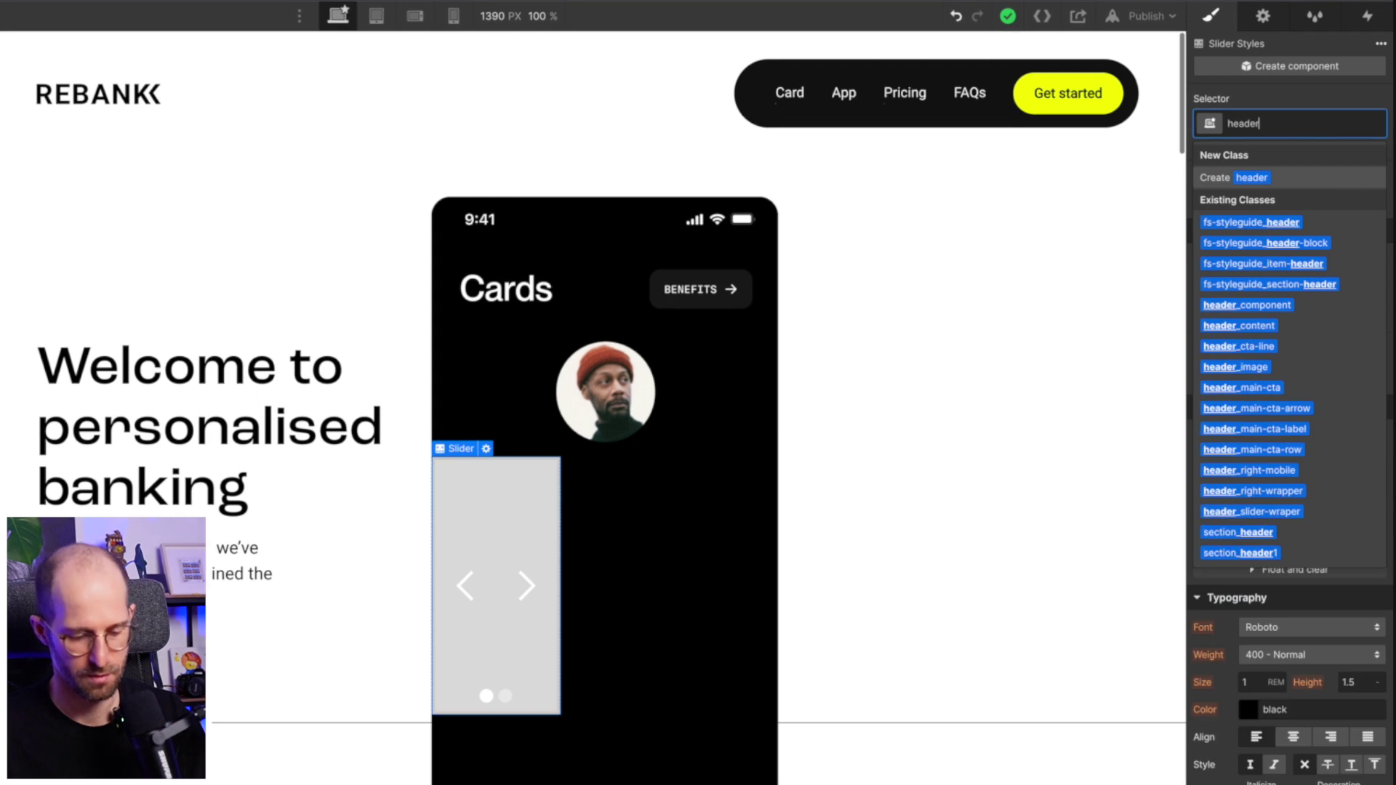
pyautogui.write('_slider-wrapper')
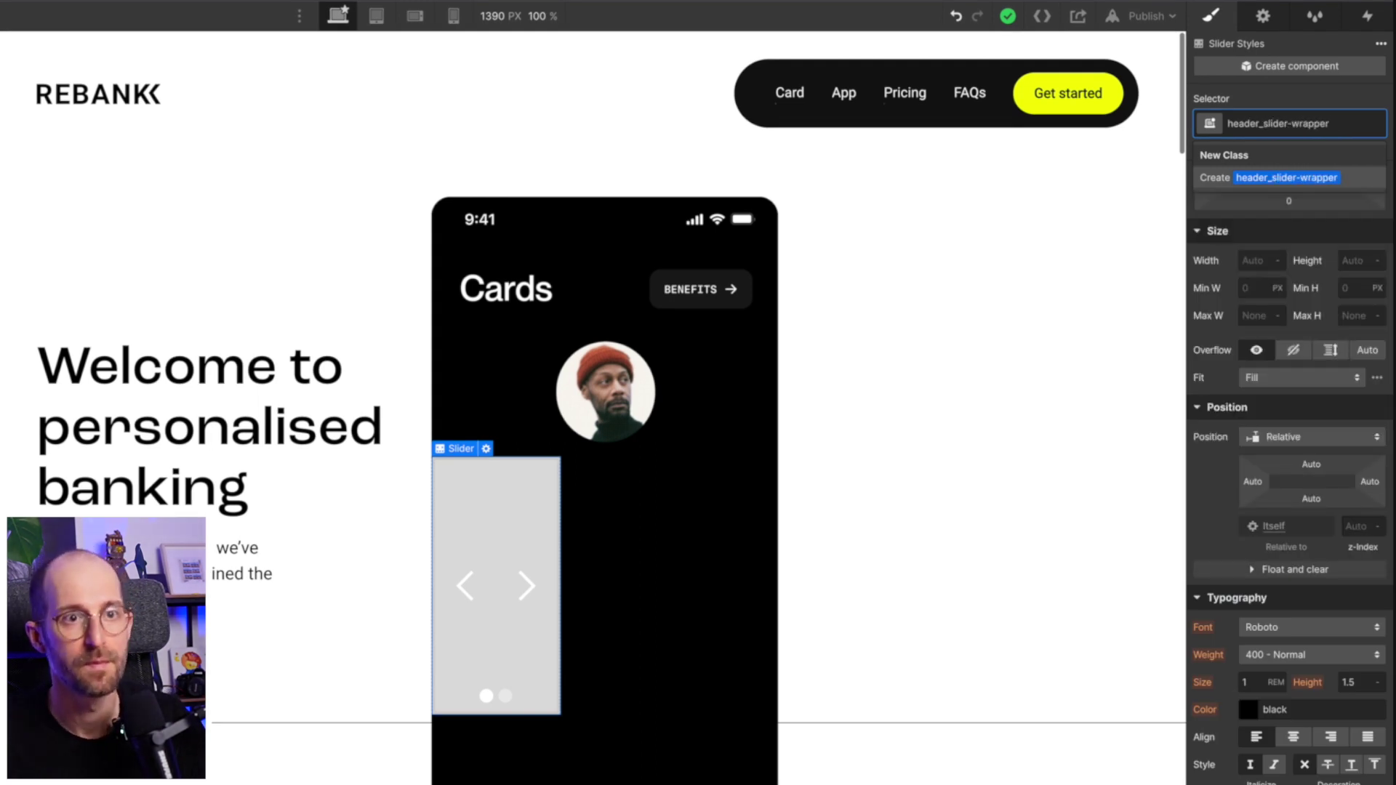
pyautogui.press('Return')
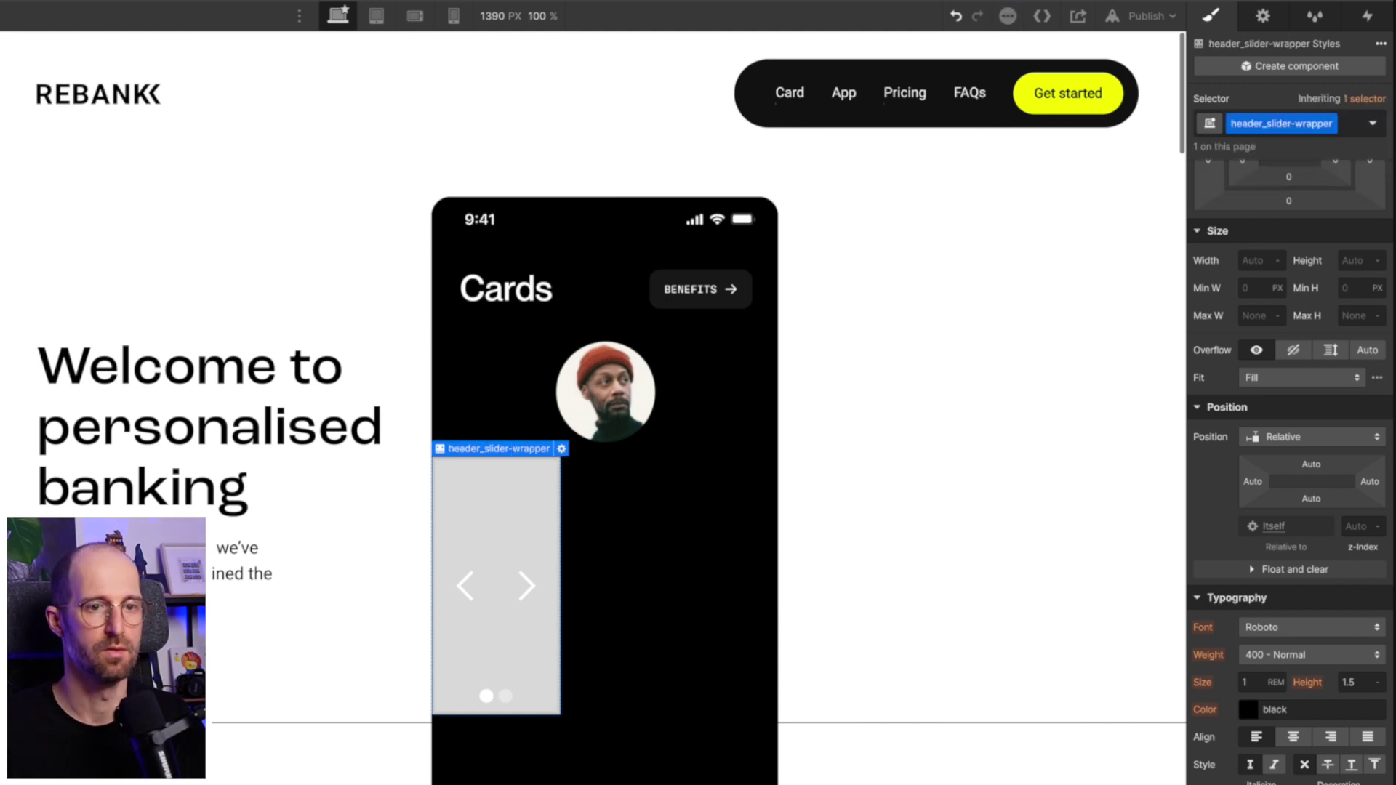
# Let header_slider-wrapper grow to fill its flex parent and set its minimum height to auto.
pyautogui.scroll(5, 1251, 499)
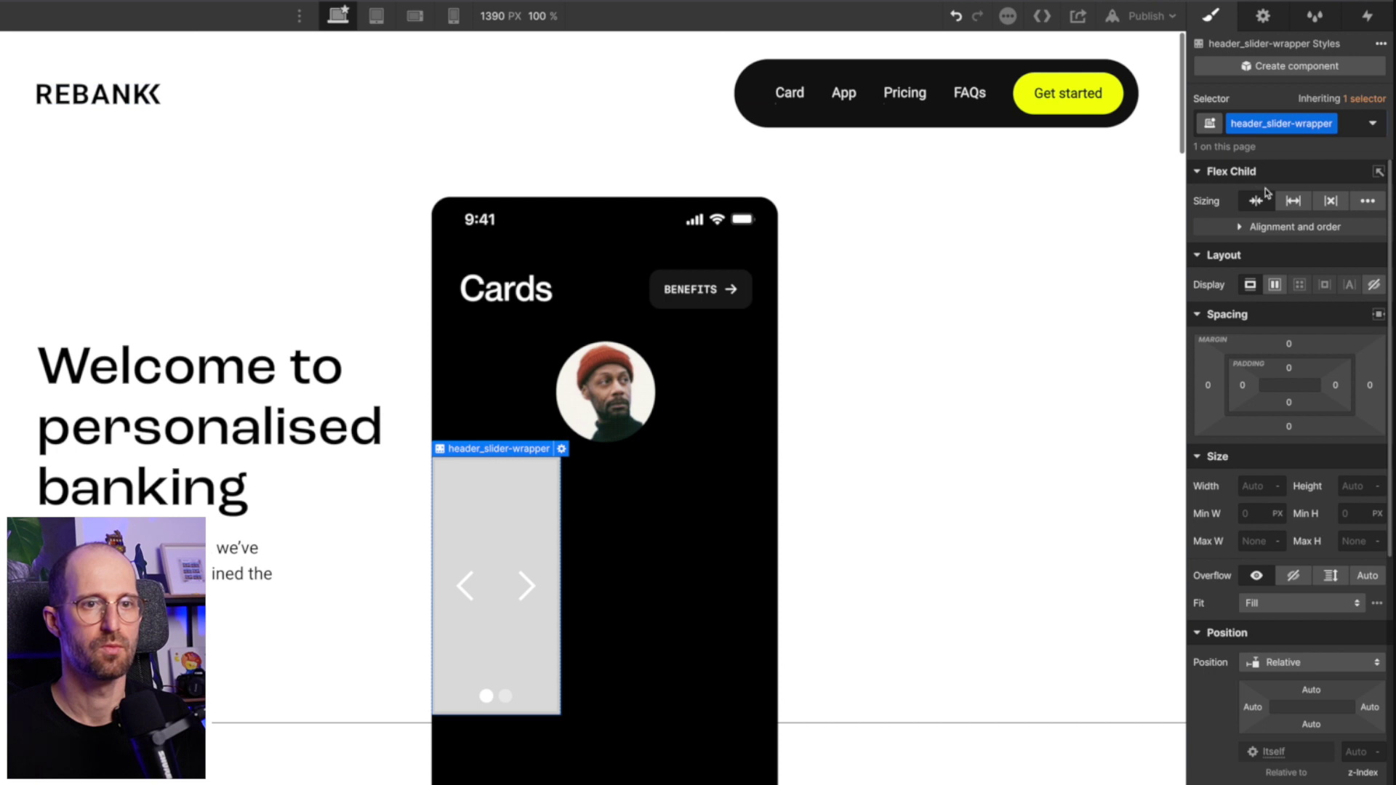
pyautogui.click(1294, 202)
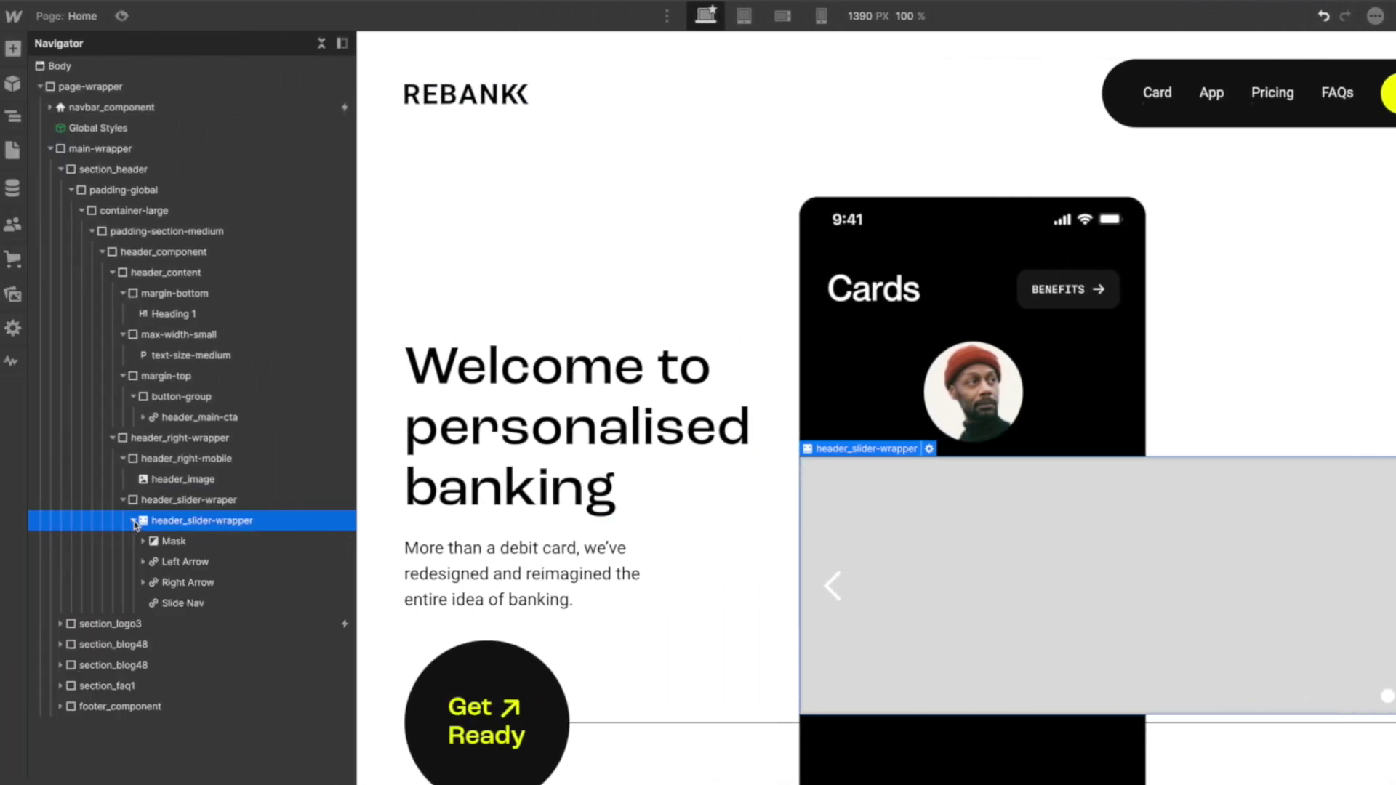
pyautogui.click(195, 539)
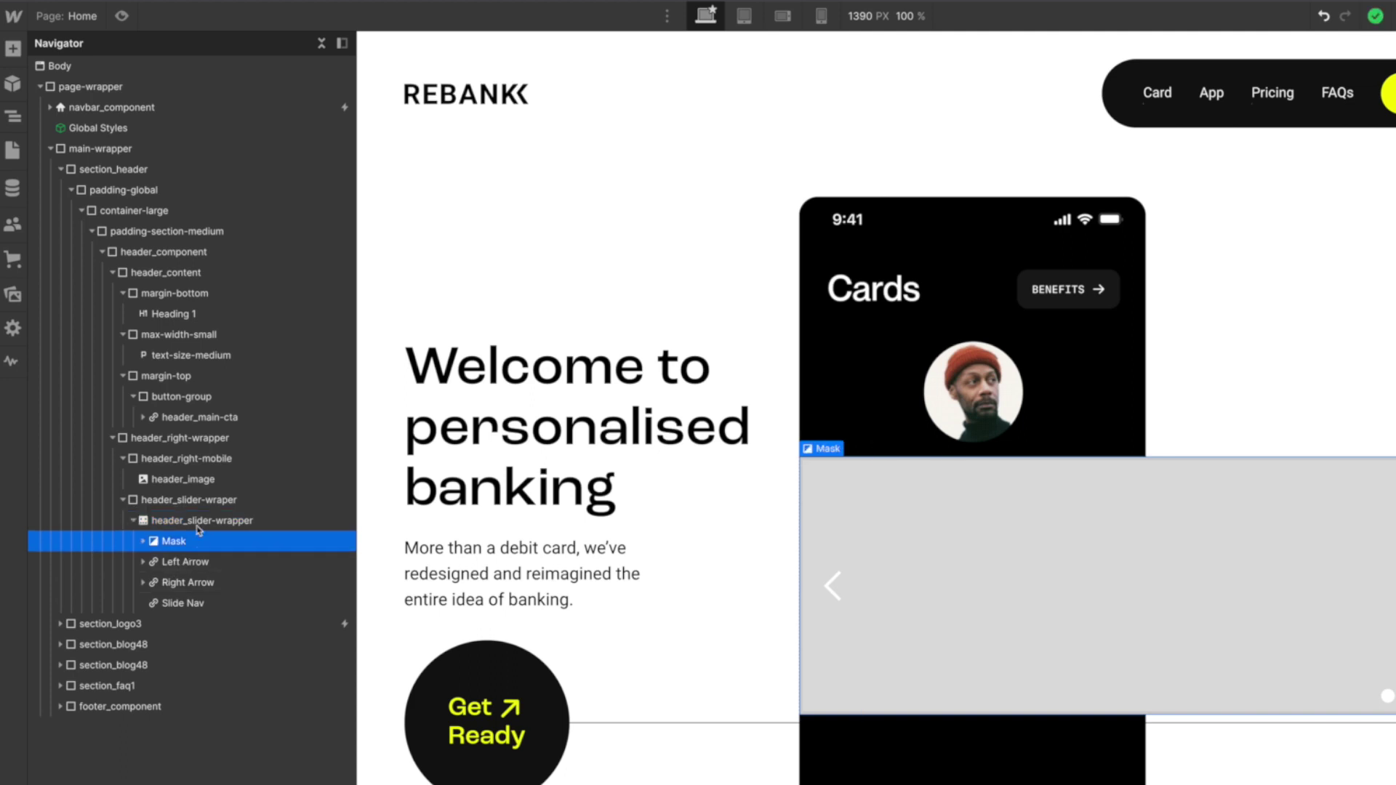
pyautogui.click(201, 520)
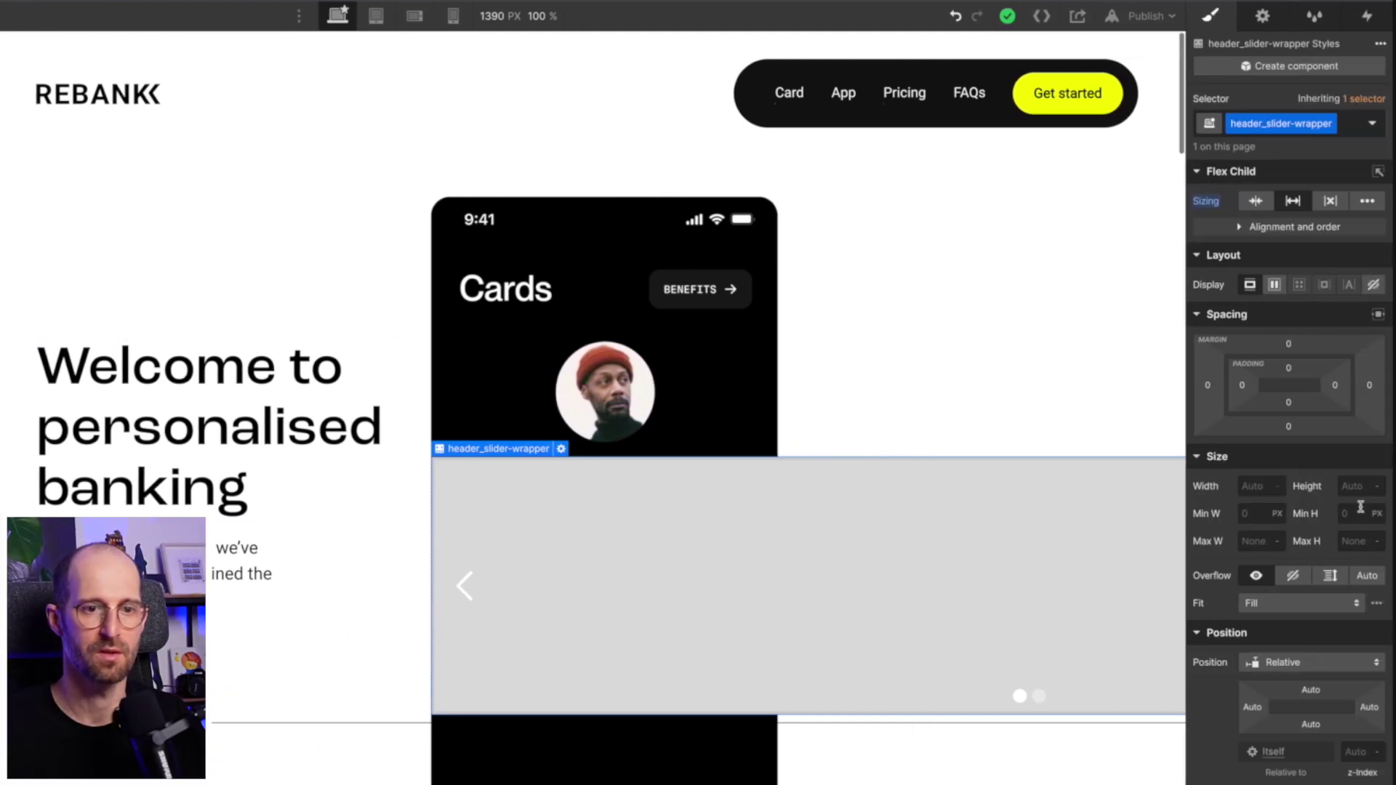
pyautogui.click(1360, 516)
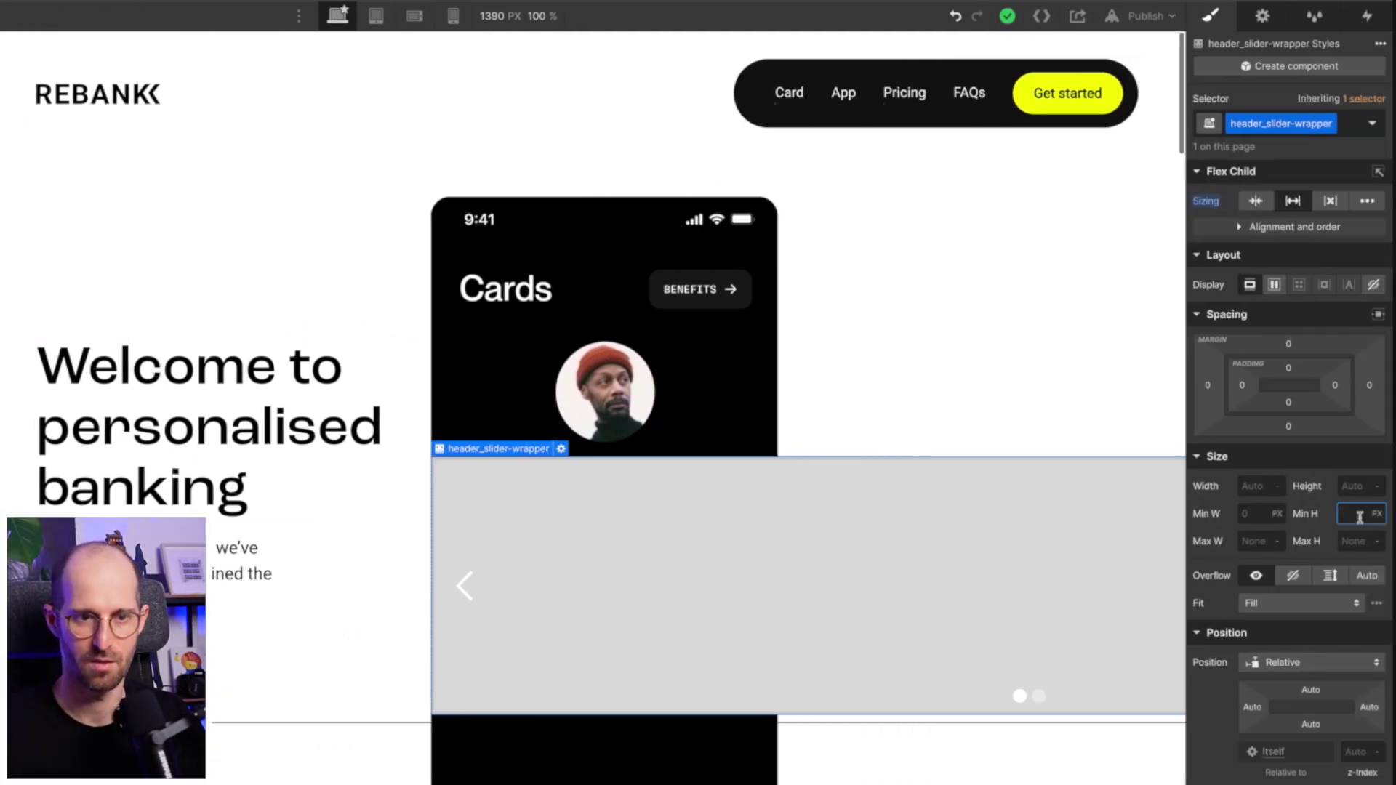
pyautogui.write('auto')
pyautogui.click(1358, 486)
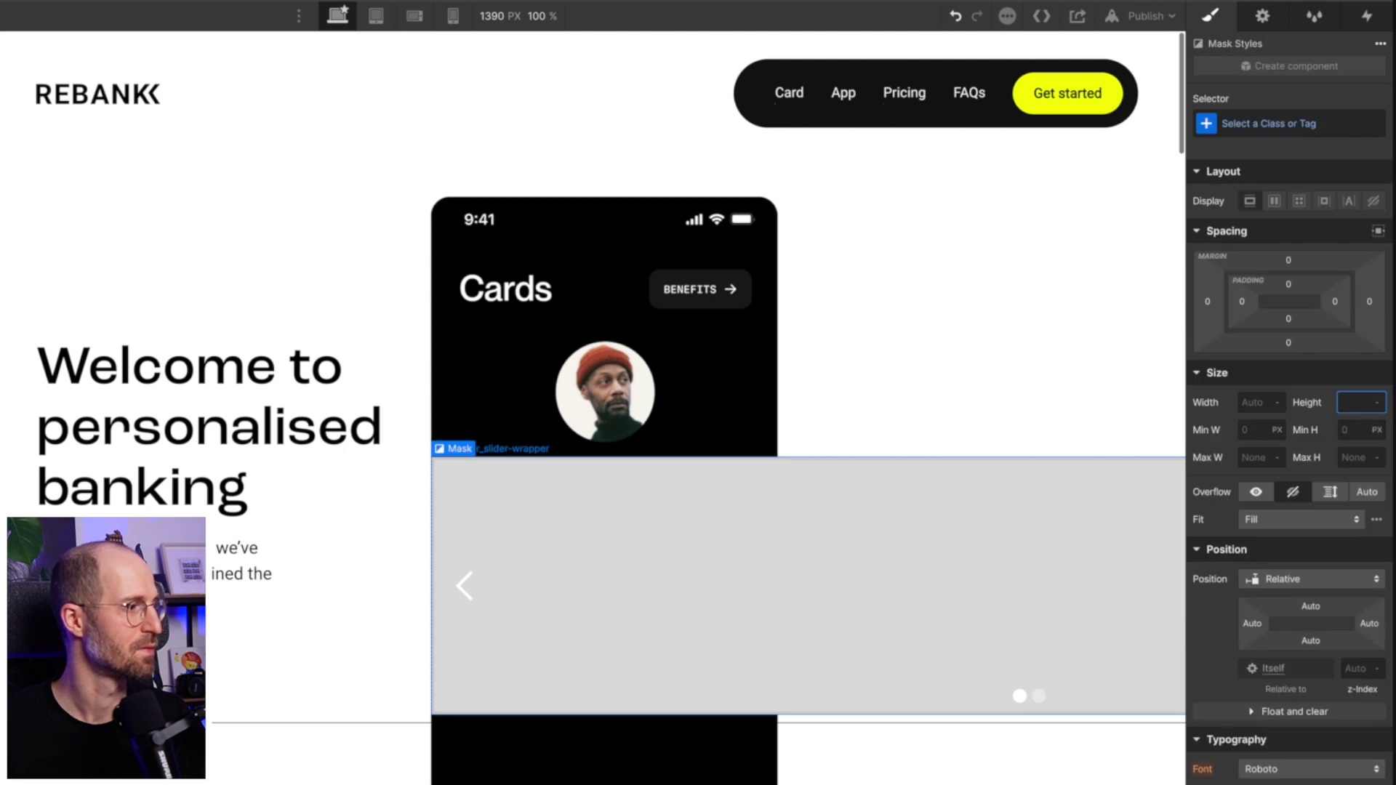
# Give the slider's Mask inside header_slider-wrapper the new class header_slider-mask.
pyautogui.doubleClick(1267, 127)
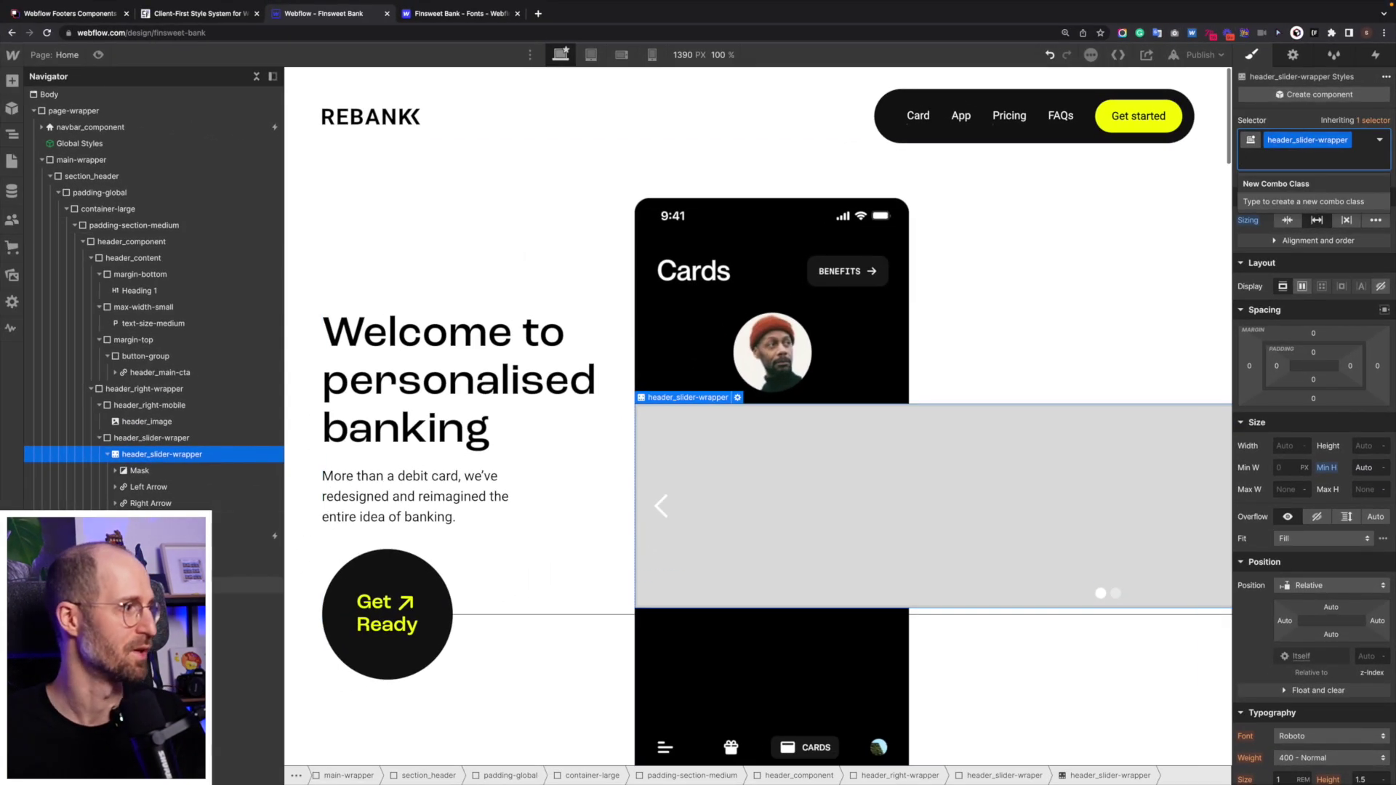
pyautogui.click(139, 472)
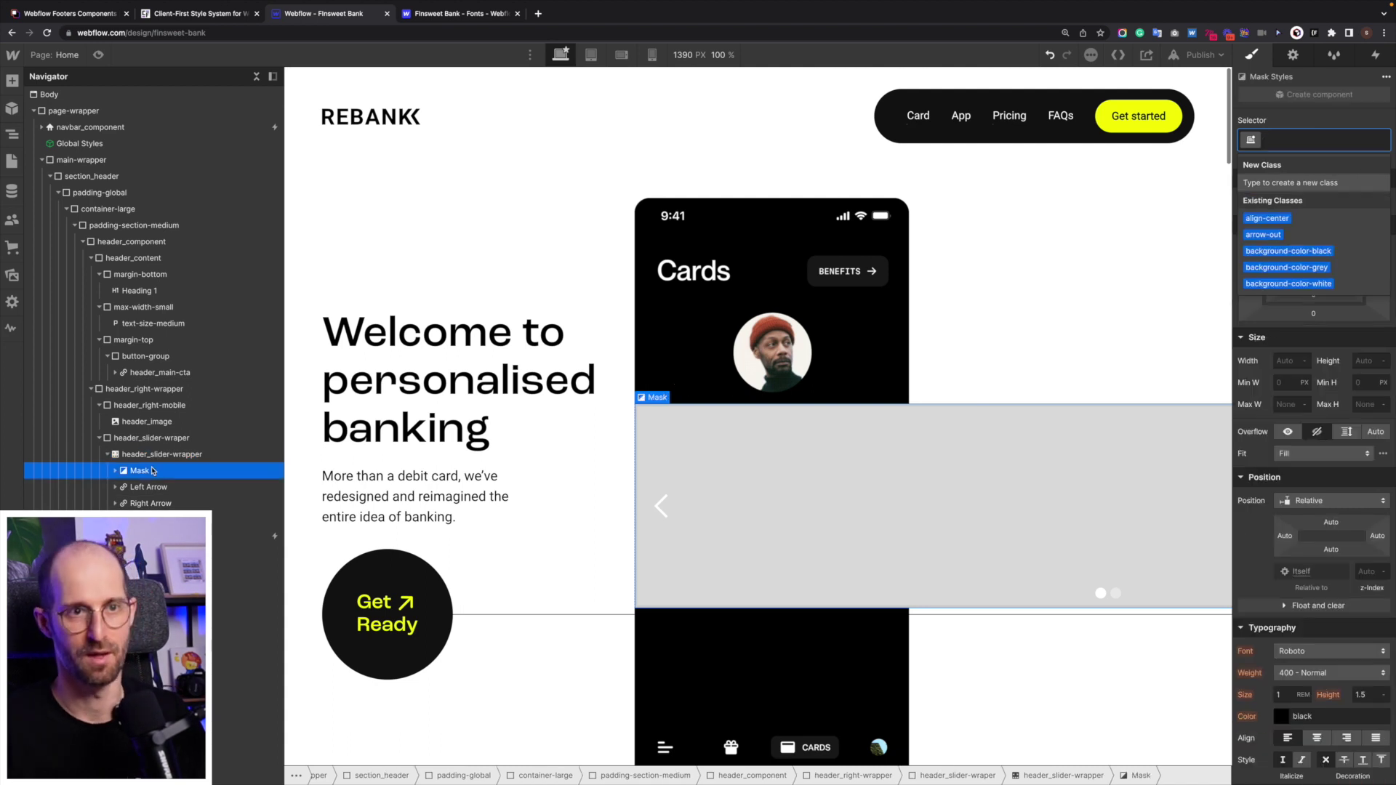
pyautogui.write("More than a debit card, we've redesigned and reimagined the entire idea of banking.")
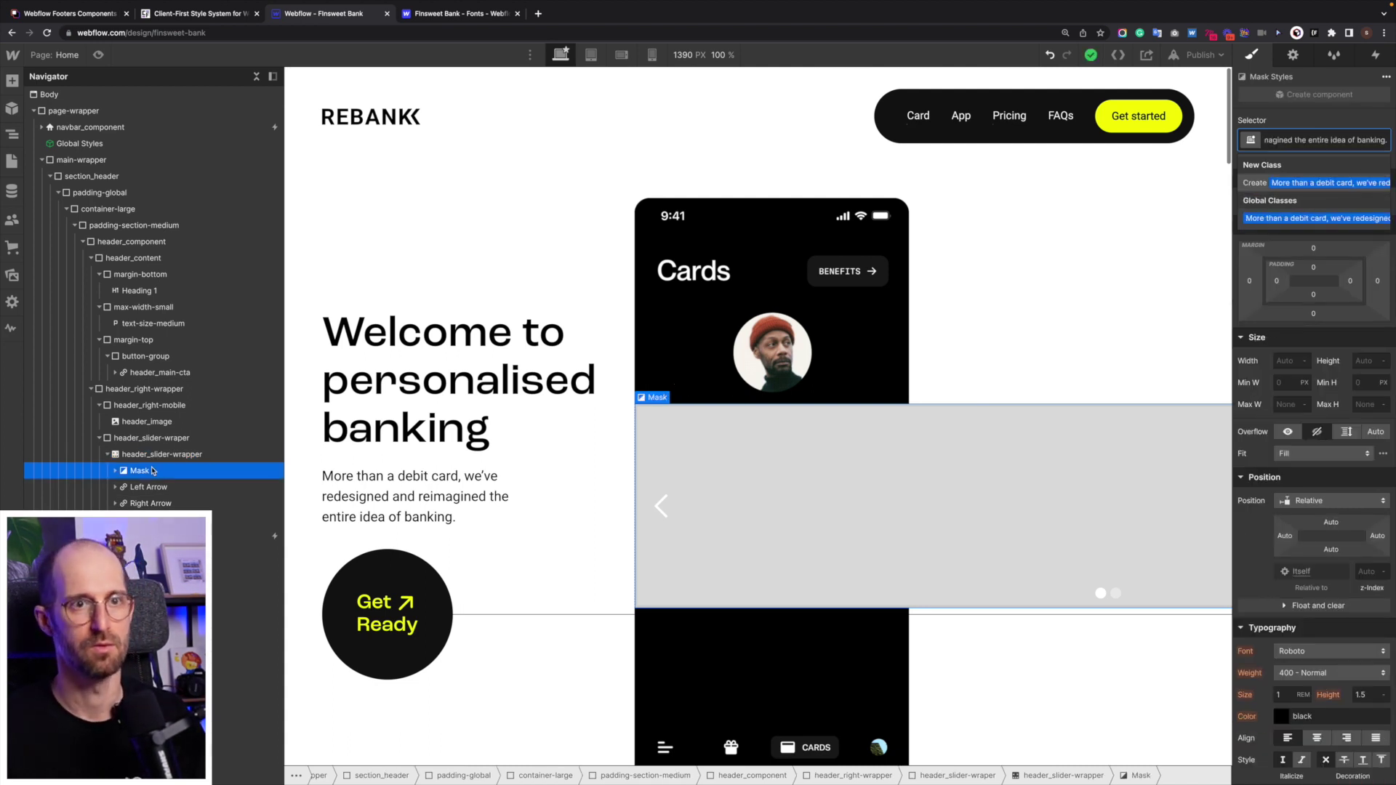
pyautogui.hotkey('ctrl', 'a')
pyautogui.press('BackSpace')
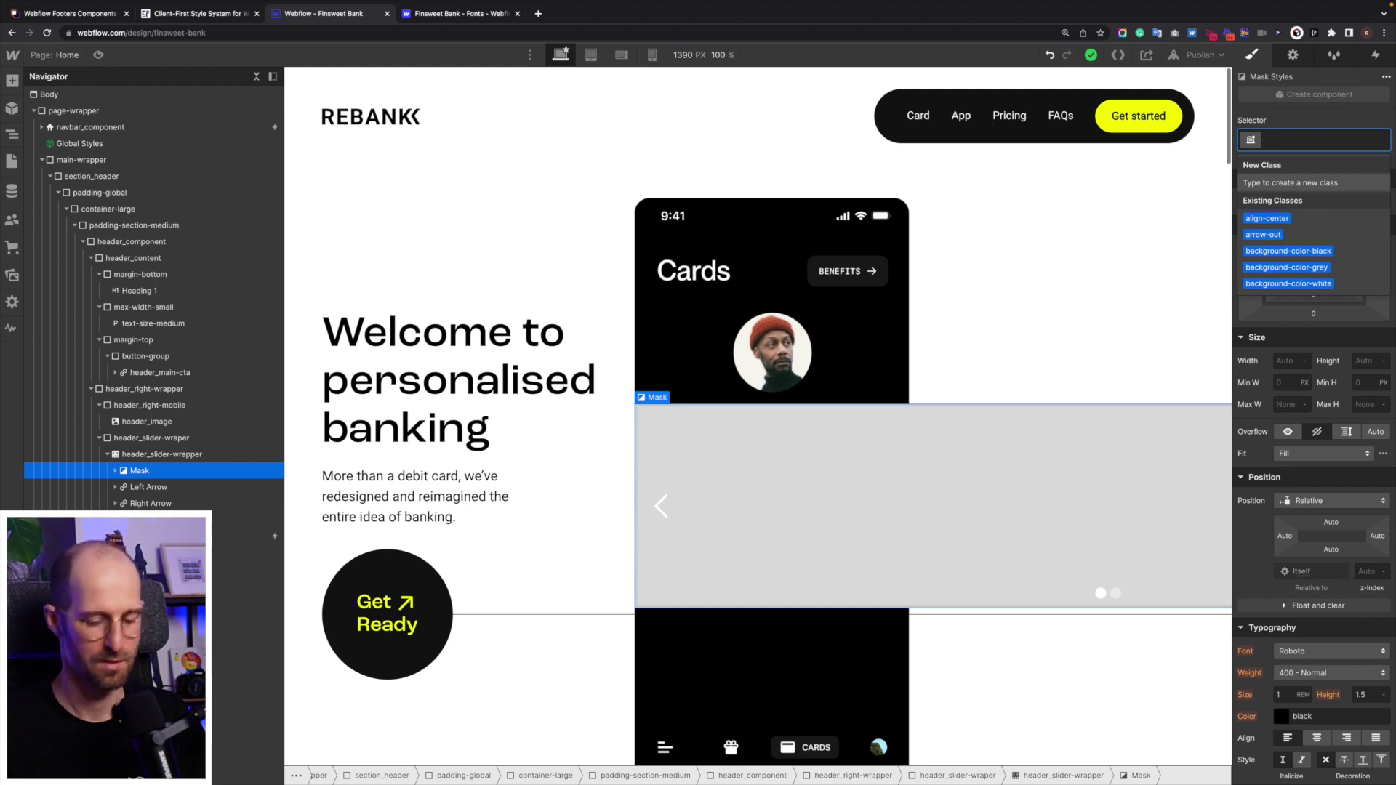
pyautogui.write('header_mas')
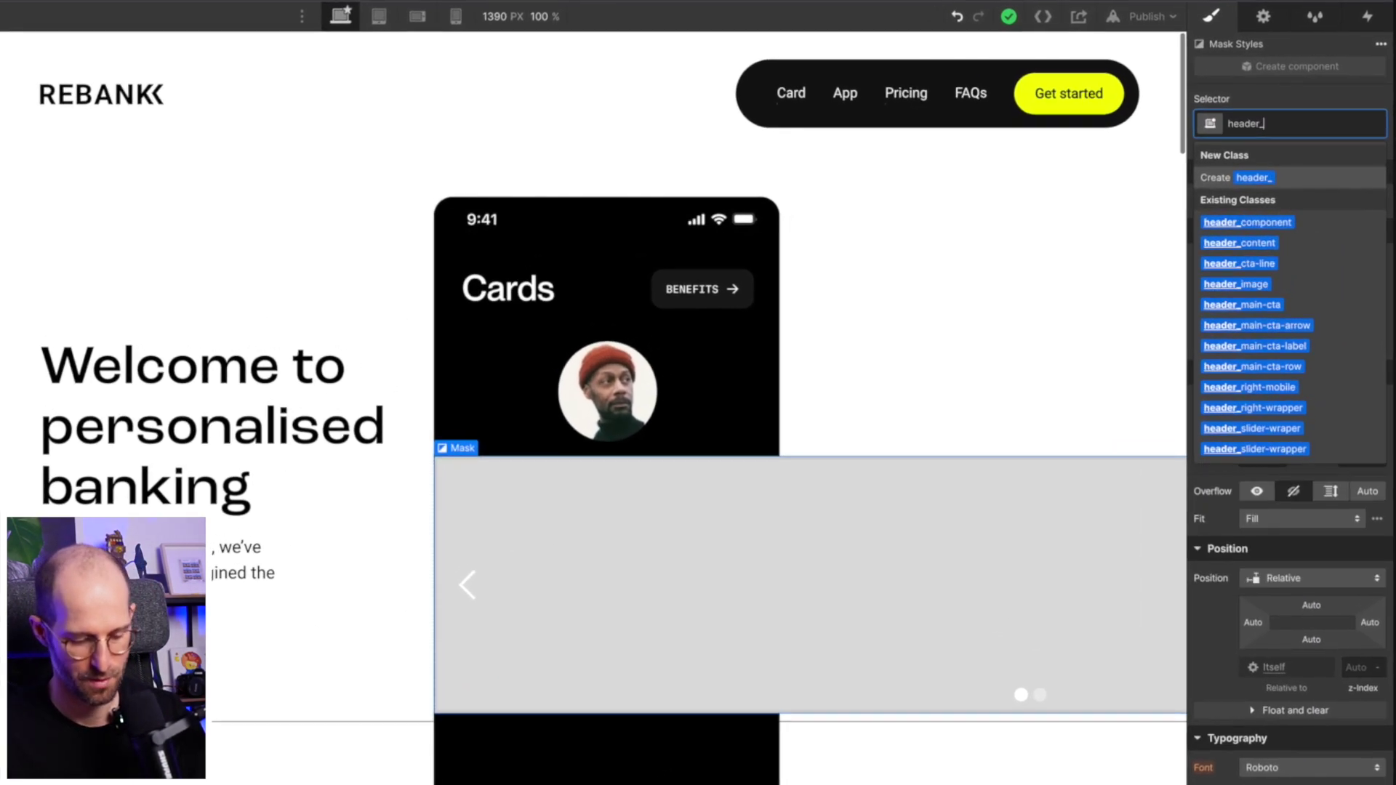
pyautogui.write('k')
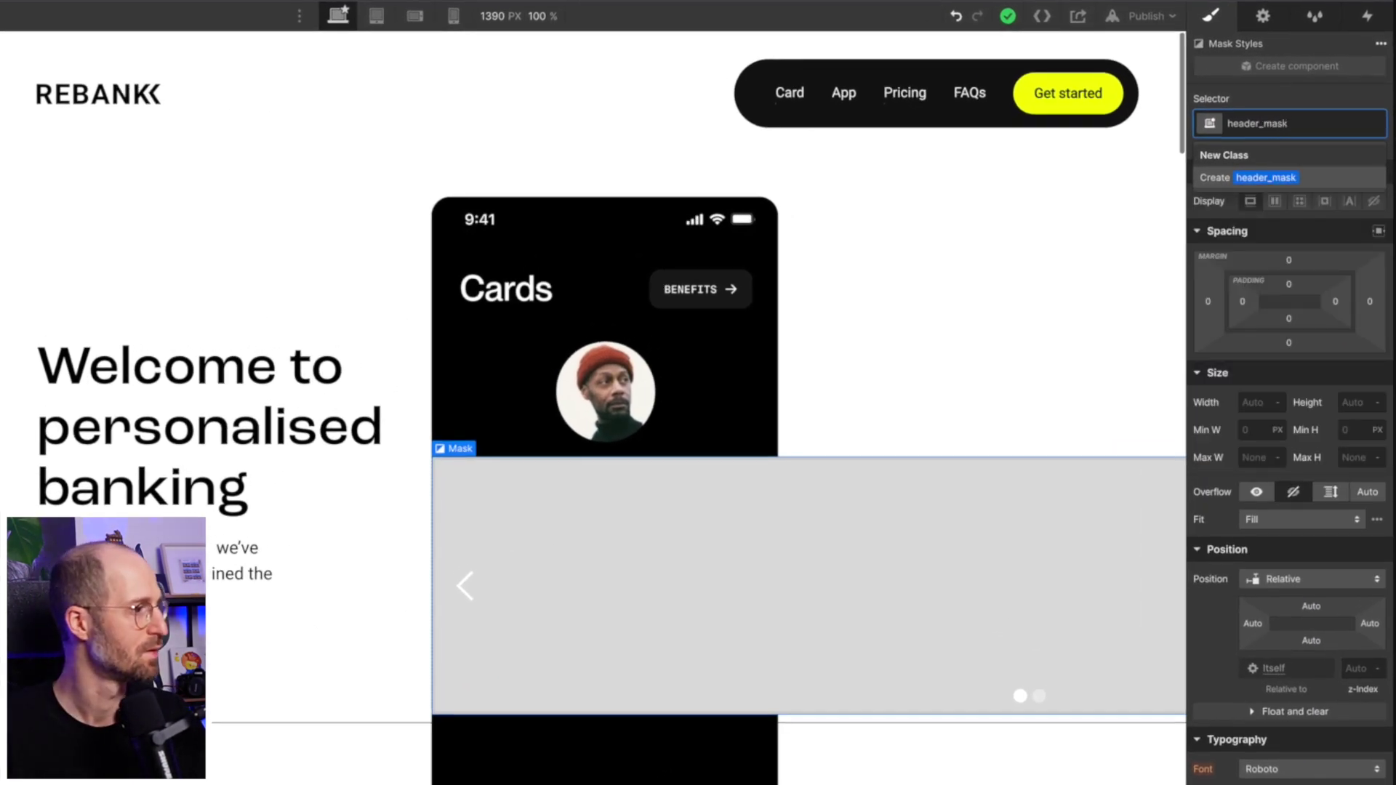
pyautogui.hotkey('ctrl', 'a')
pyautogui.press('Right')
pyautogui.hotkey('shift', 'Left')
pyautogui.hotkey('shift', 'Left')
pyautogui.hotkey('shift', 'Left')
pyautogui.hotkey('shift', 'Left')
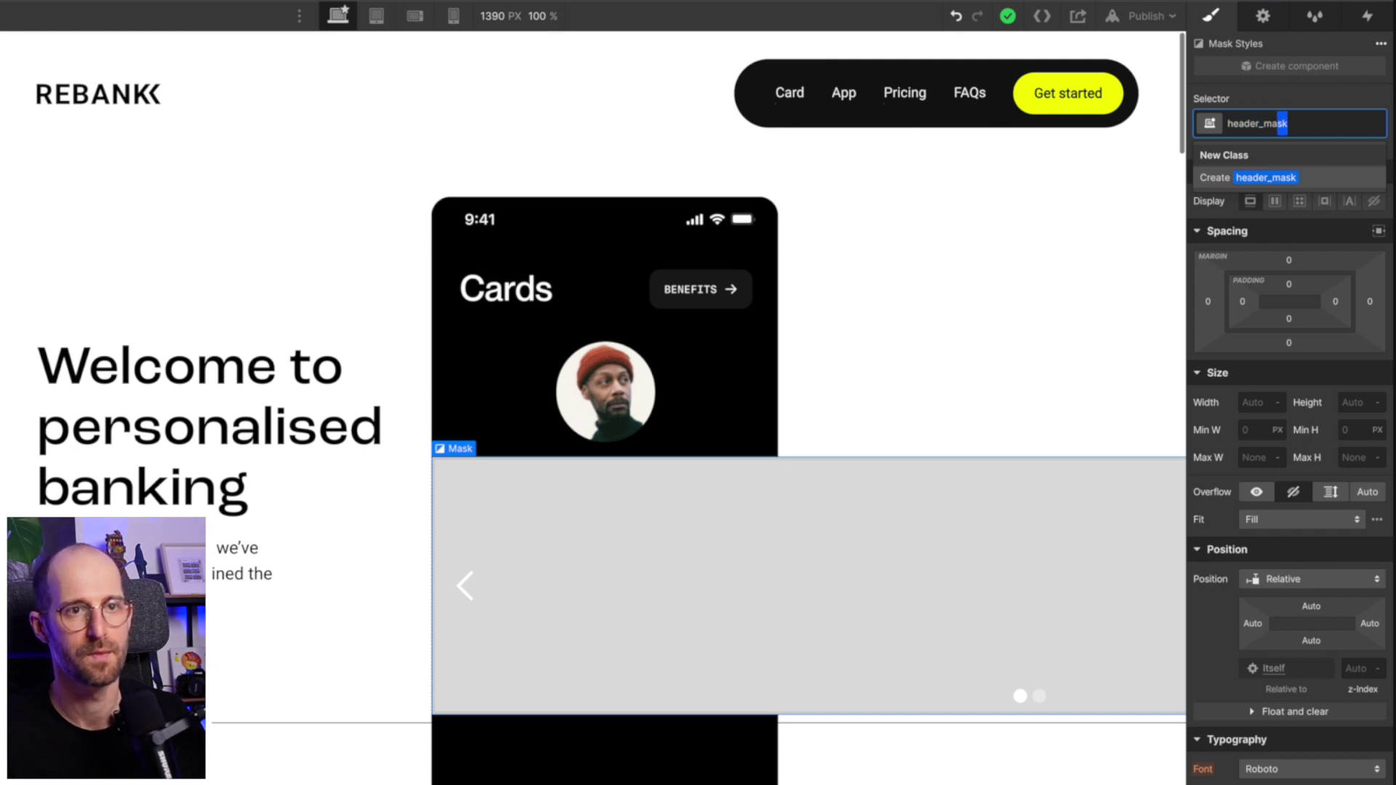
pyautogui.write('slider')
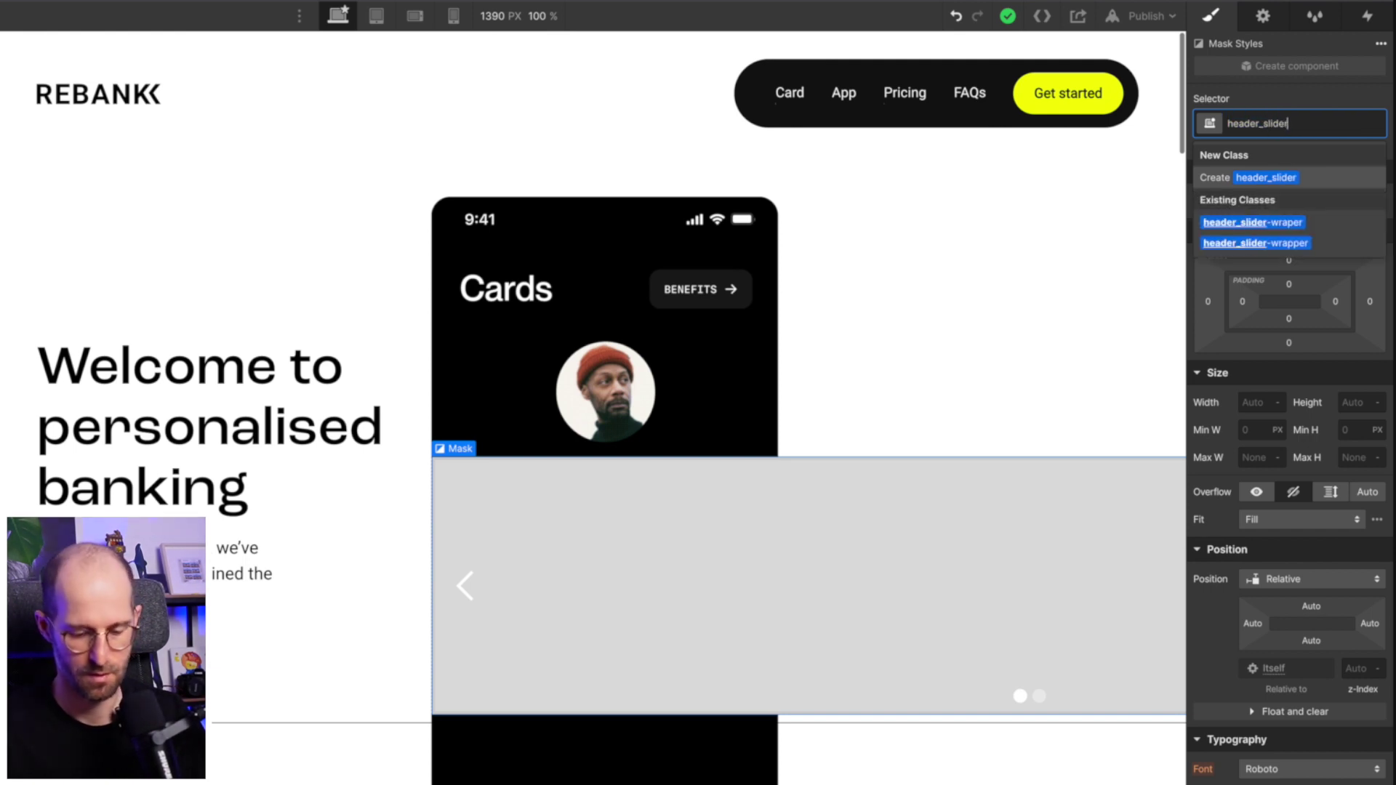
pyautogui.write('-mas')
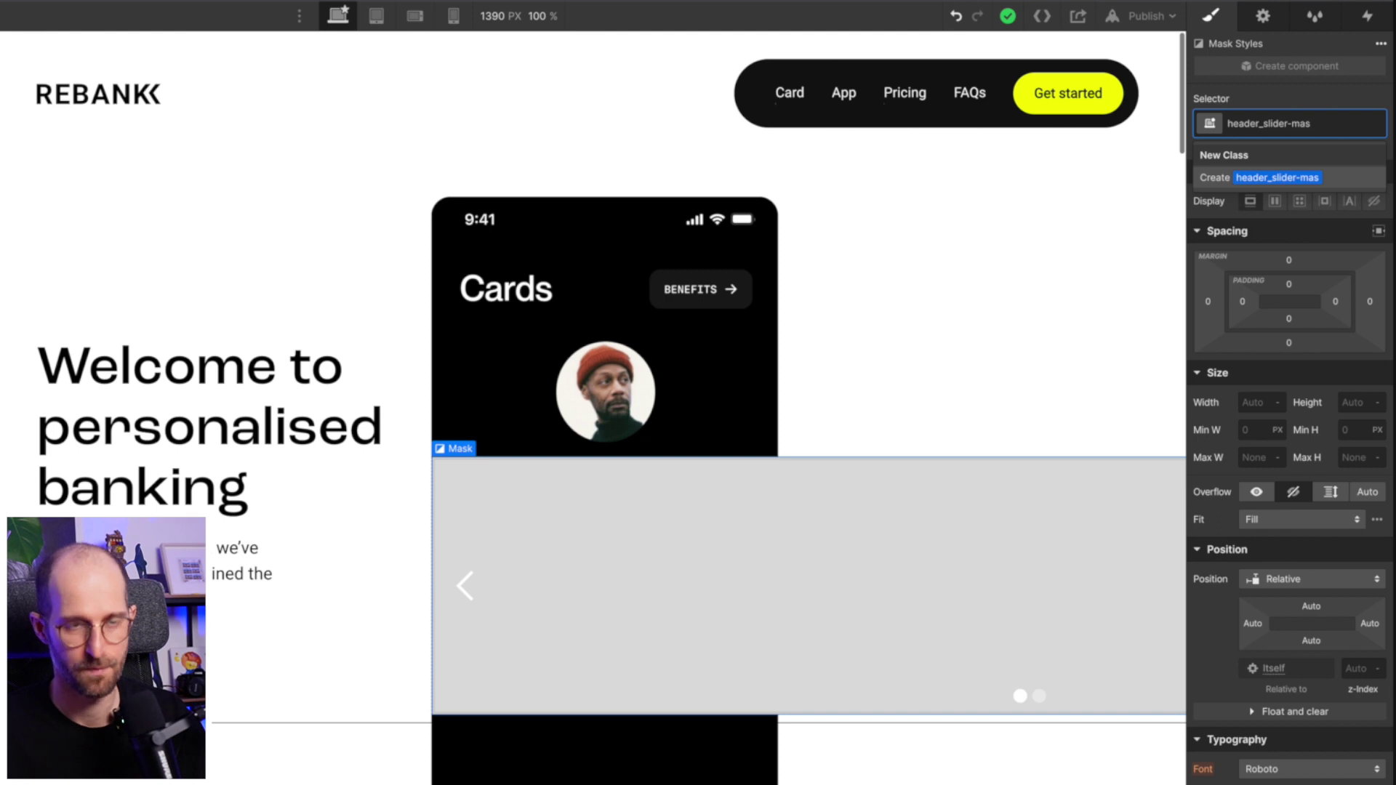
pyautogui.write('k')
pyautogui.press('Return')
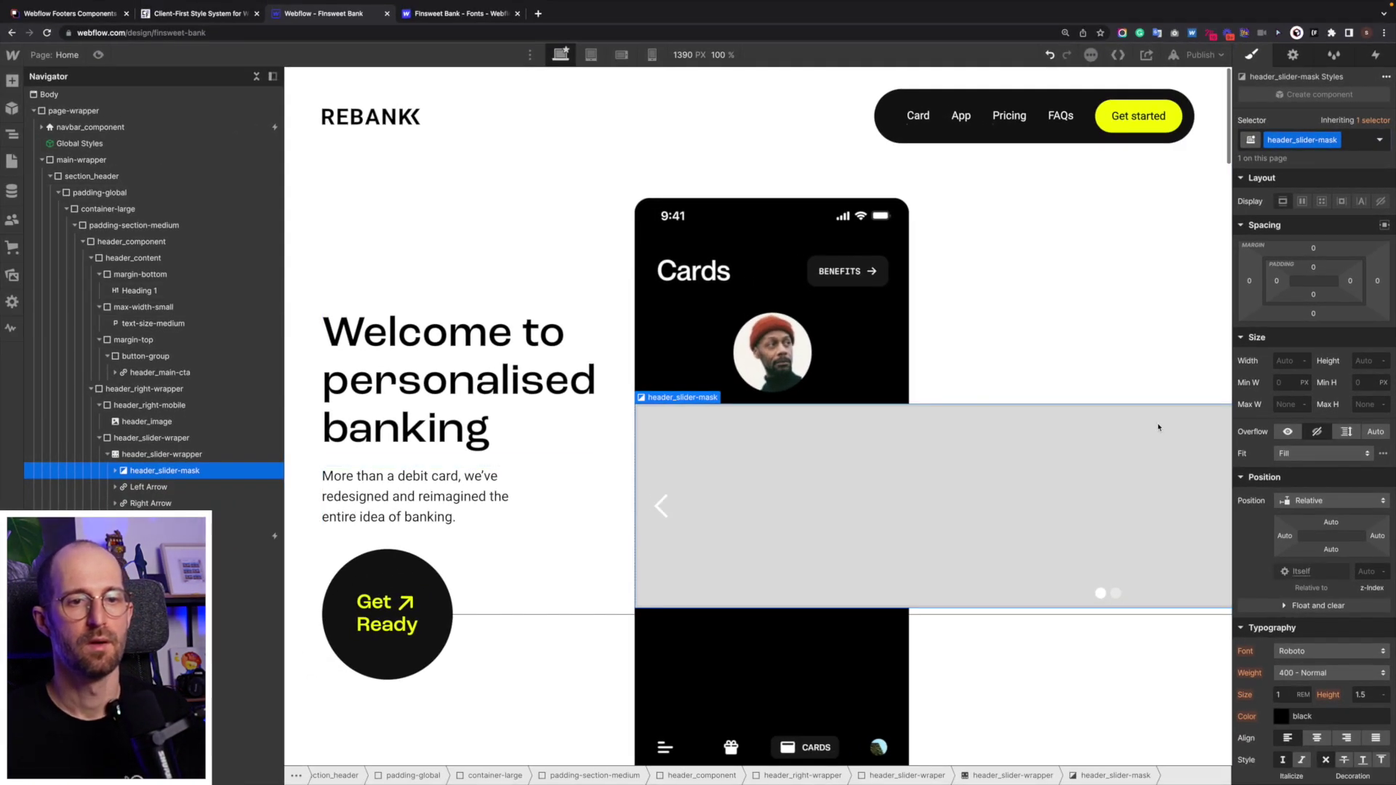
# Set the minimum height of header_slider-mask to auto.
pyautogui.click(1368, 381)
pyautogui.write('au')
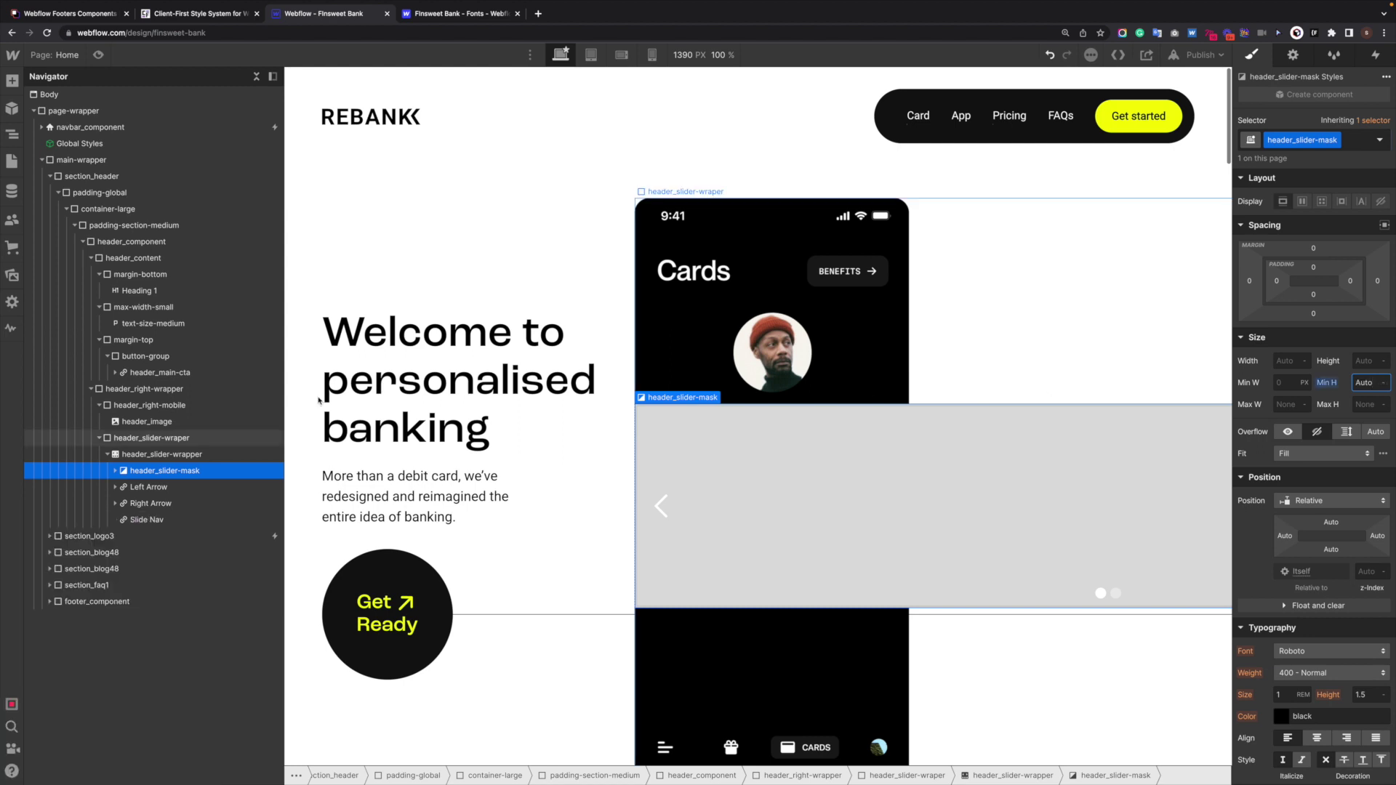
# Examine the slides nested in header_slider-mask and the size settings of header_slider-wrapper and header_slider-wraper.
pyautogui.click(114, 471)
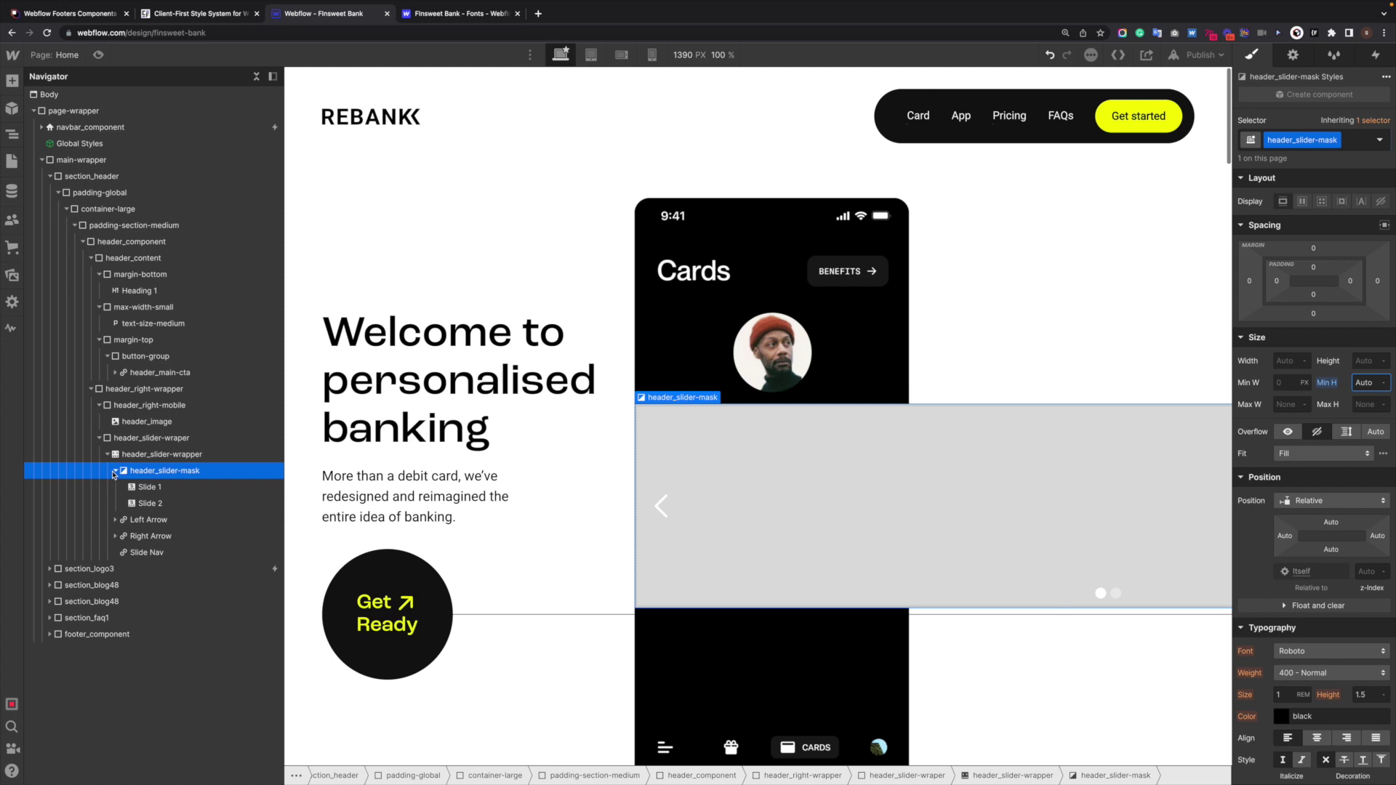
pyautogui.click(146, 486)
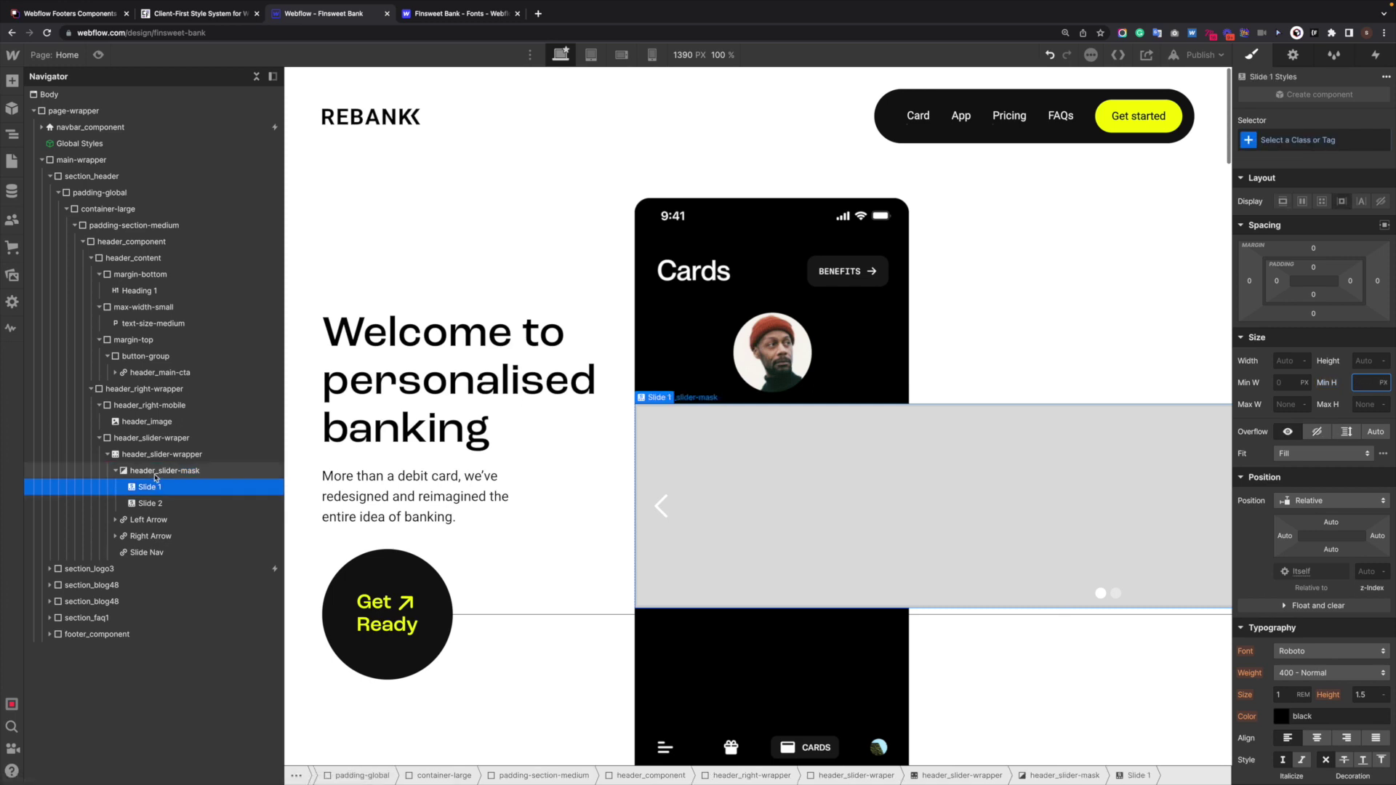
pyautogui.click(153, 472)
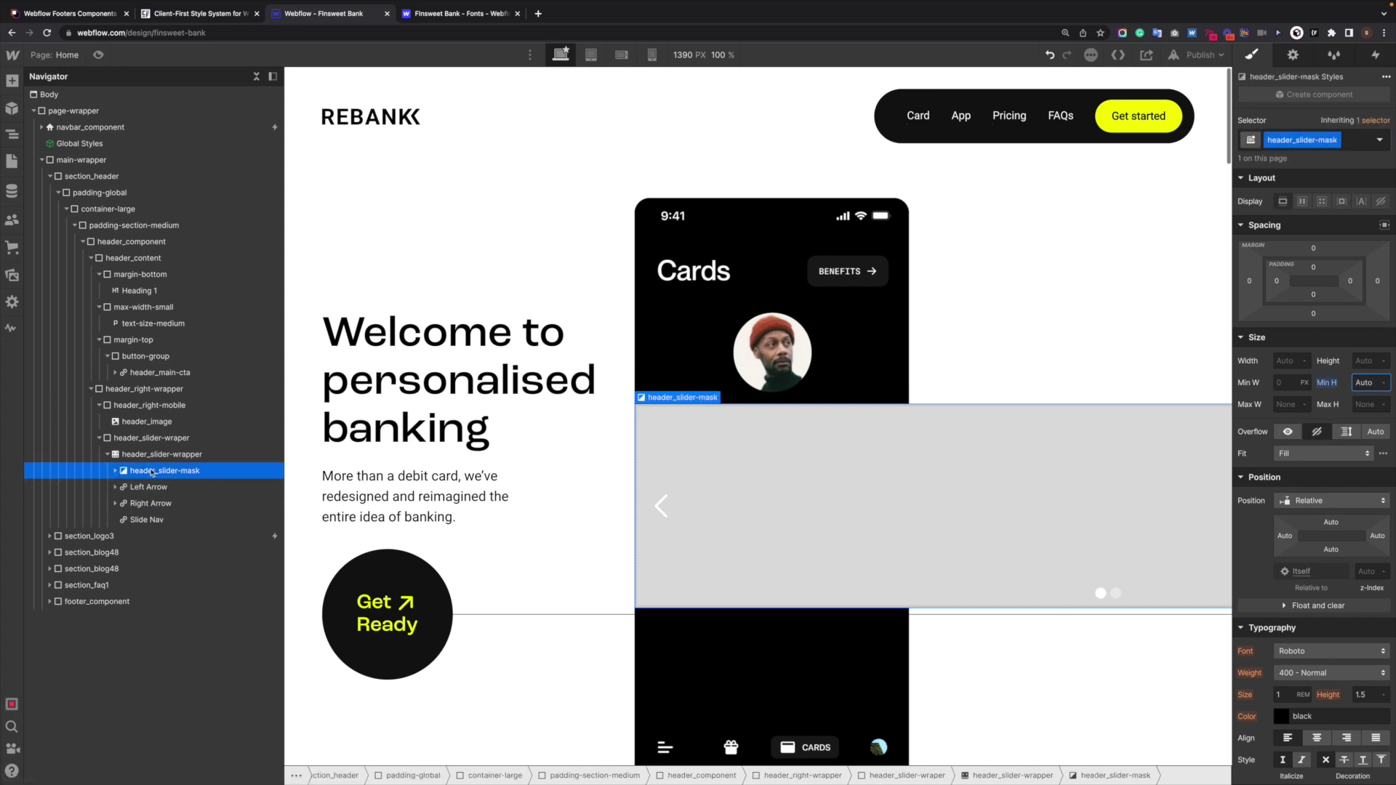
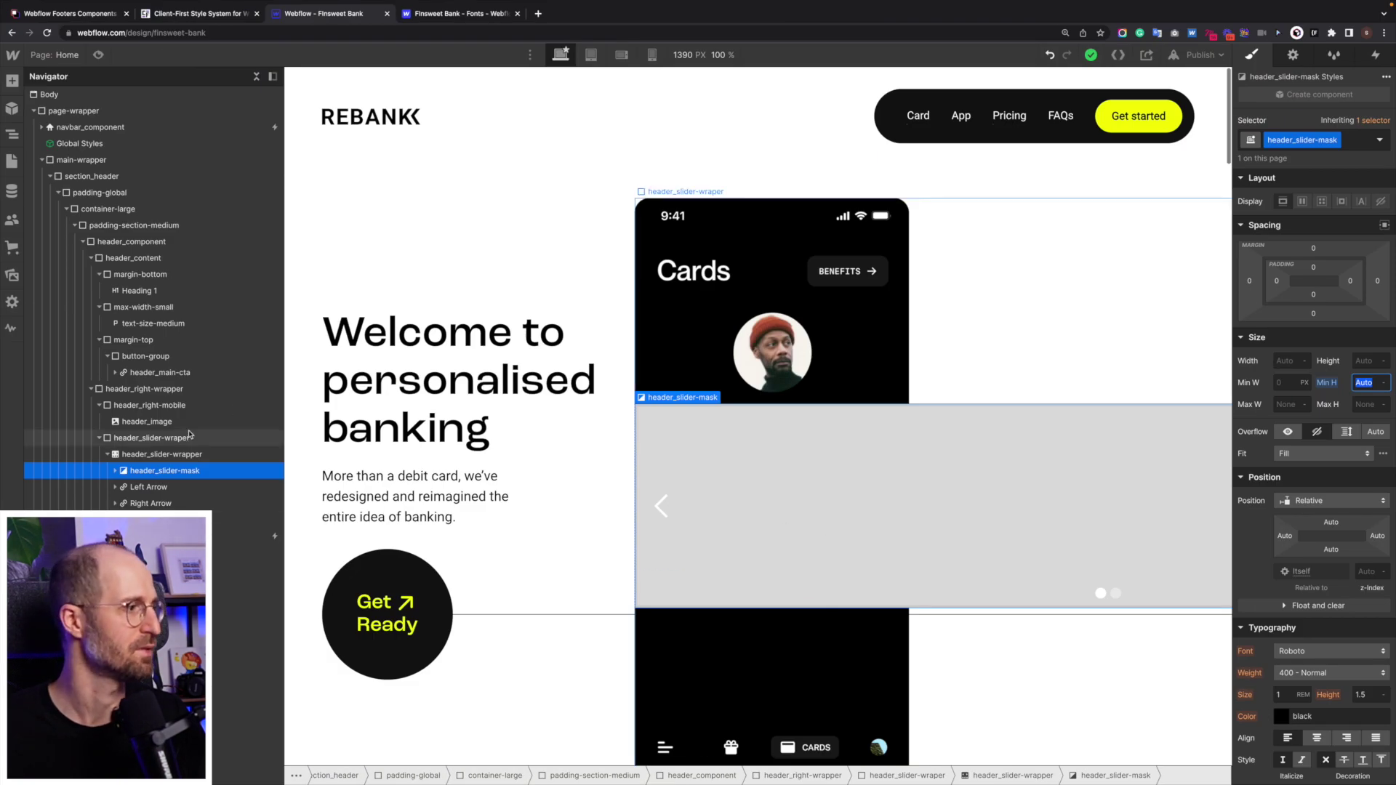
pyautogui.click(115, 472)
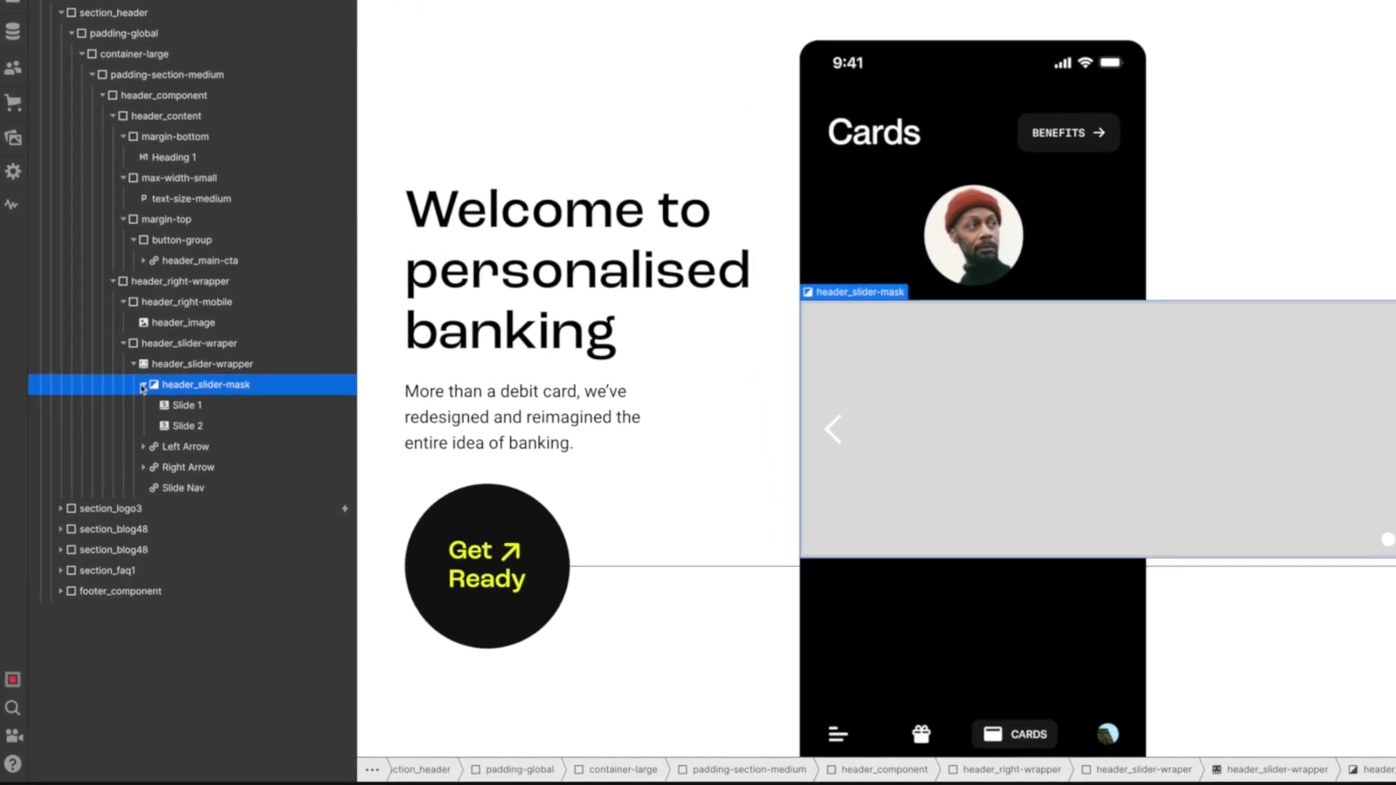
pyautogui.click(142, 386)
pyautogui.click(142, 386)
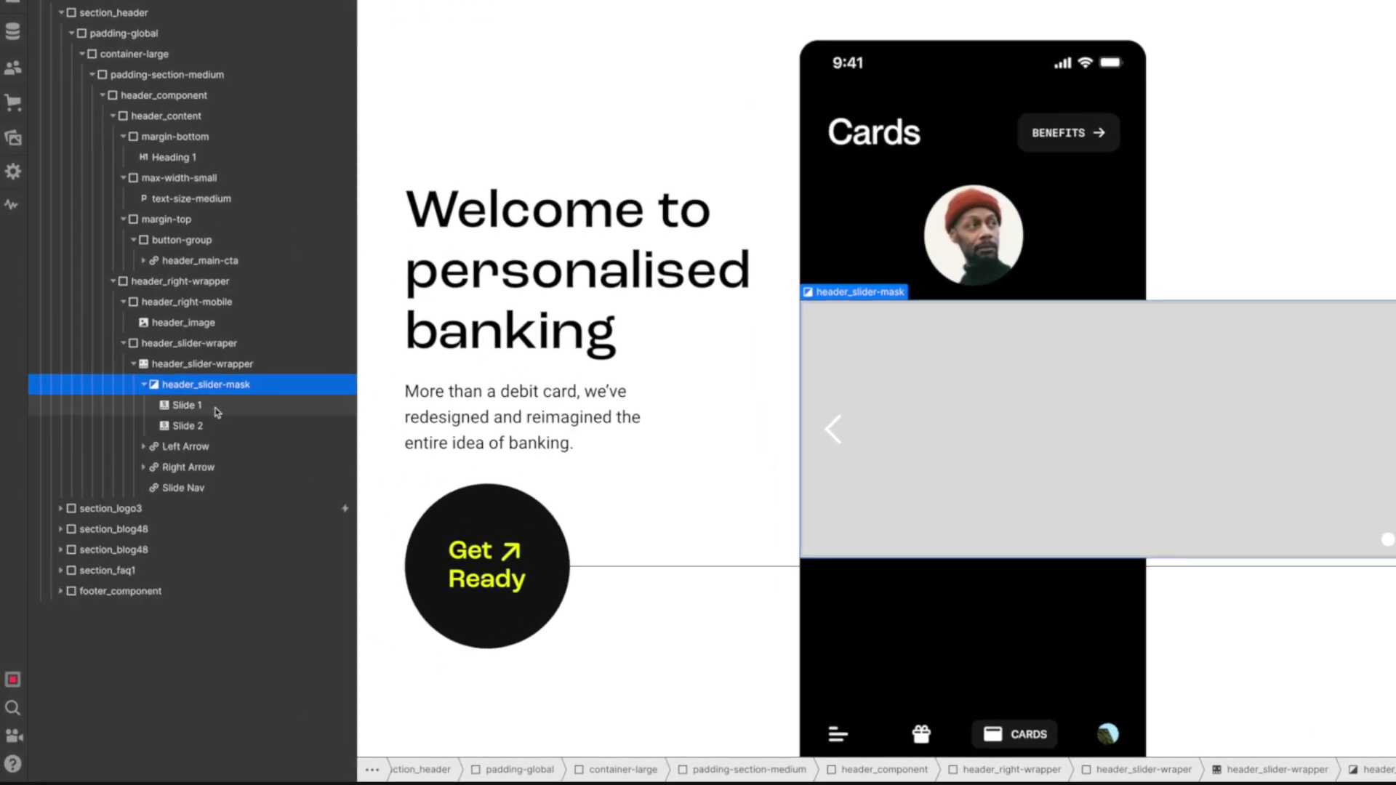
pyautogui.click(214, 405)
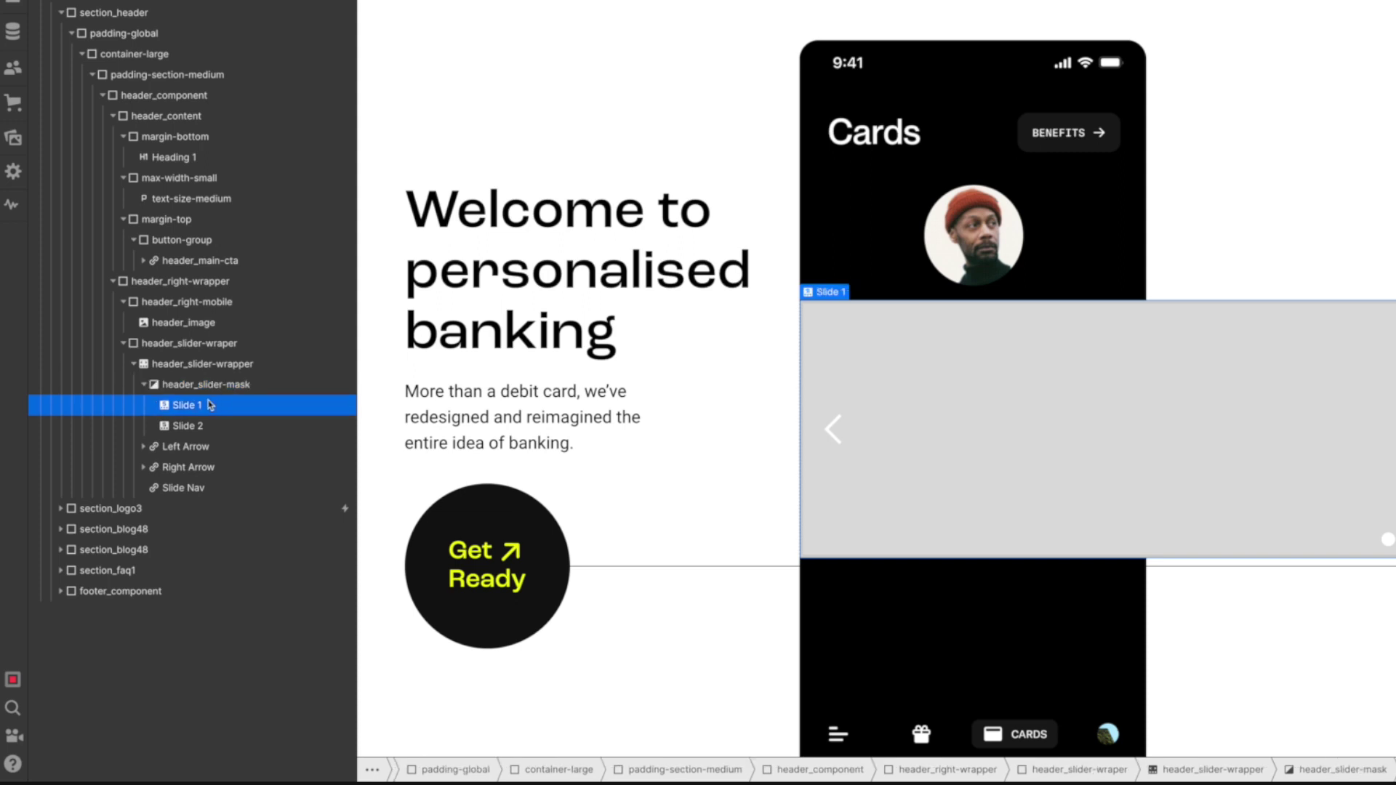
pyautogui.click(142, 385)
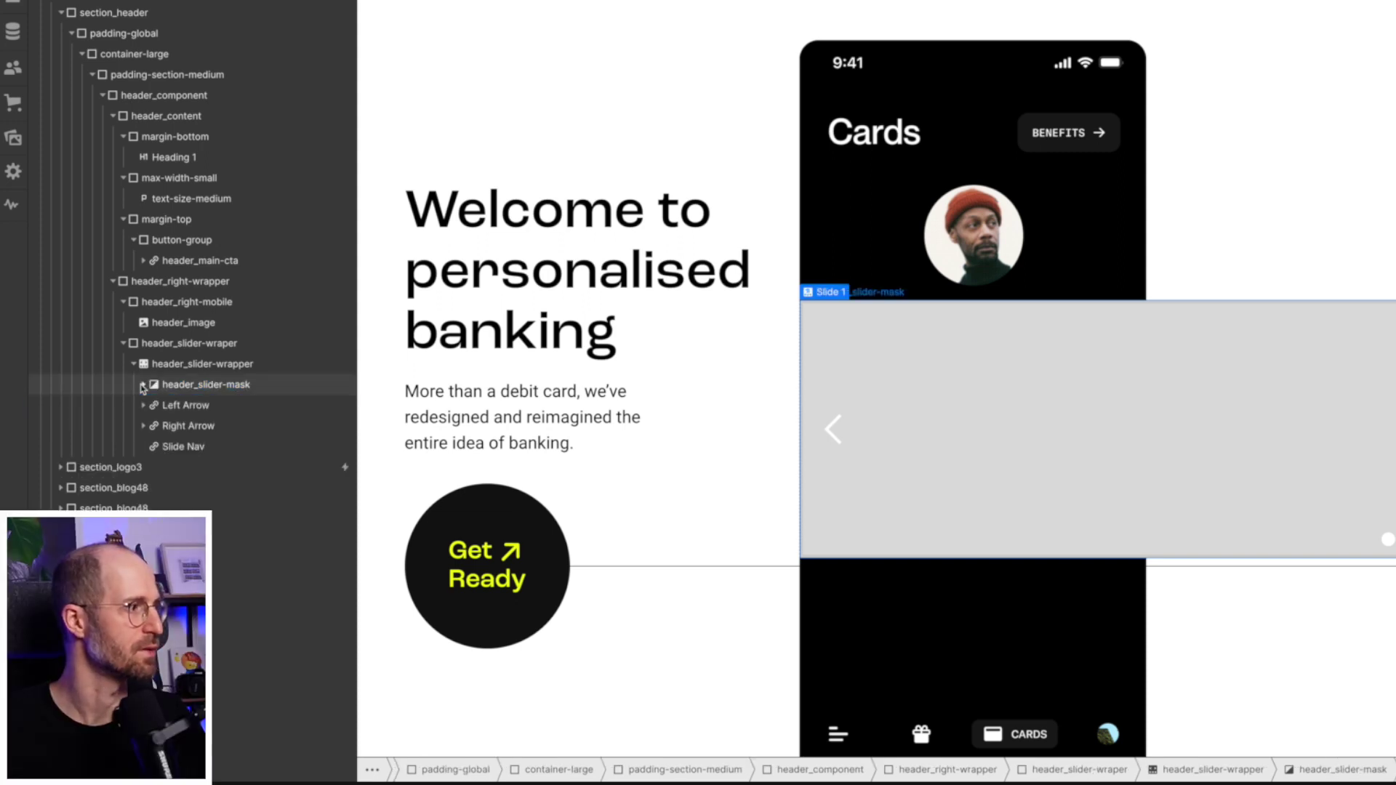
pyautogui.click(187, 366)
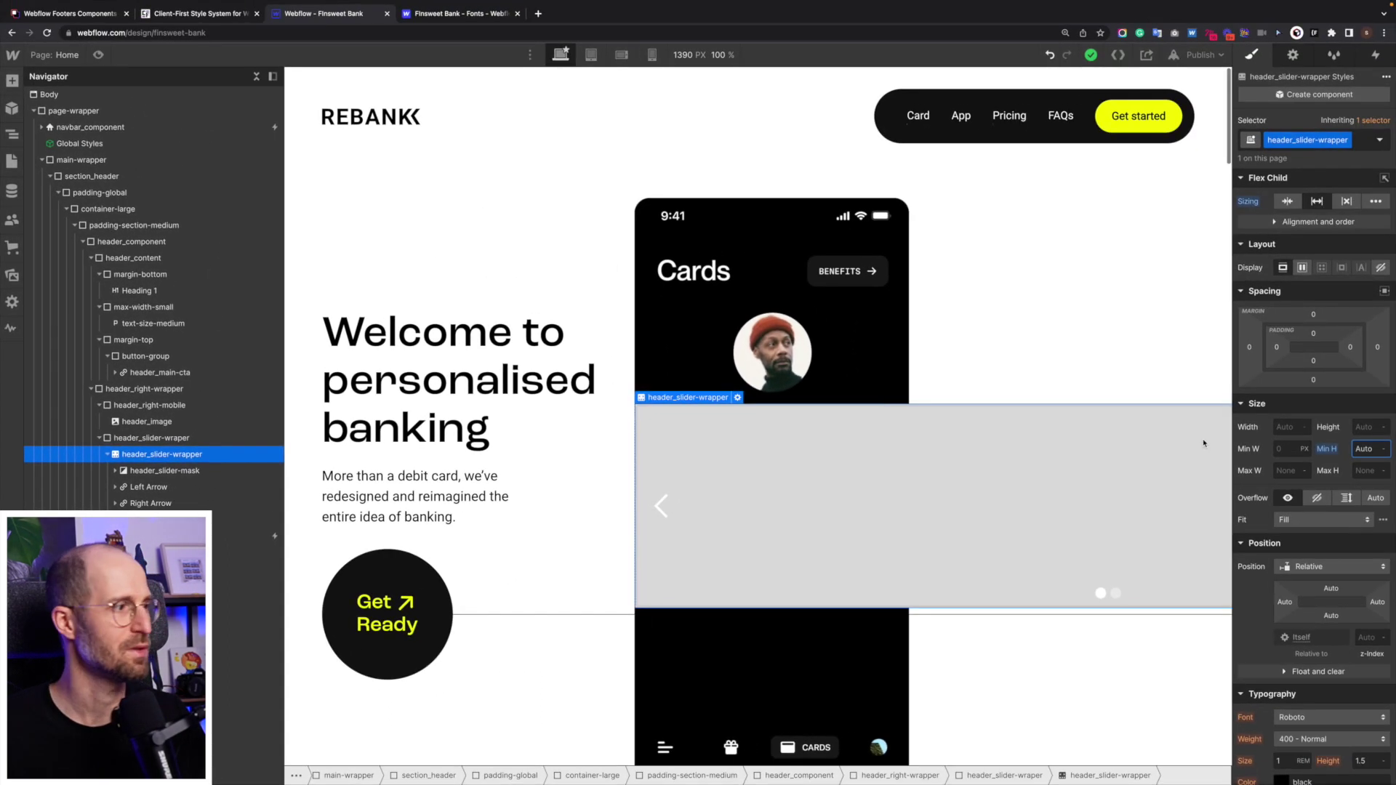
pyautogui.click(141, 438)
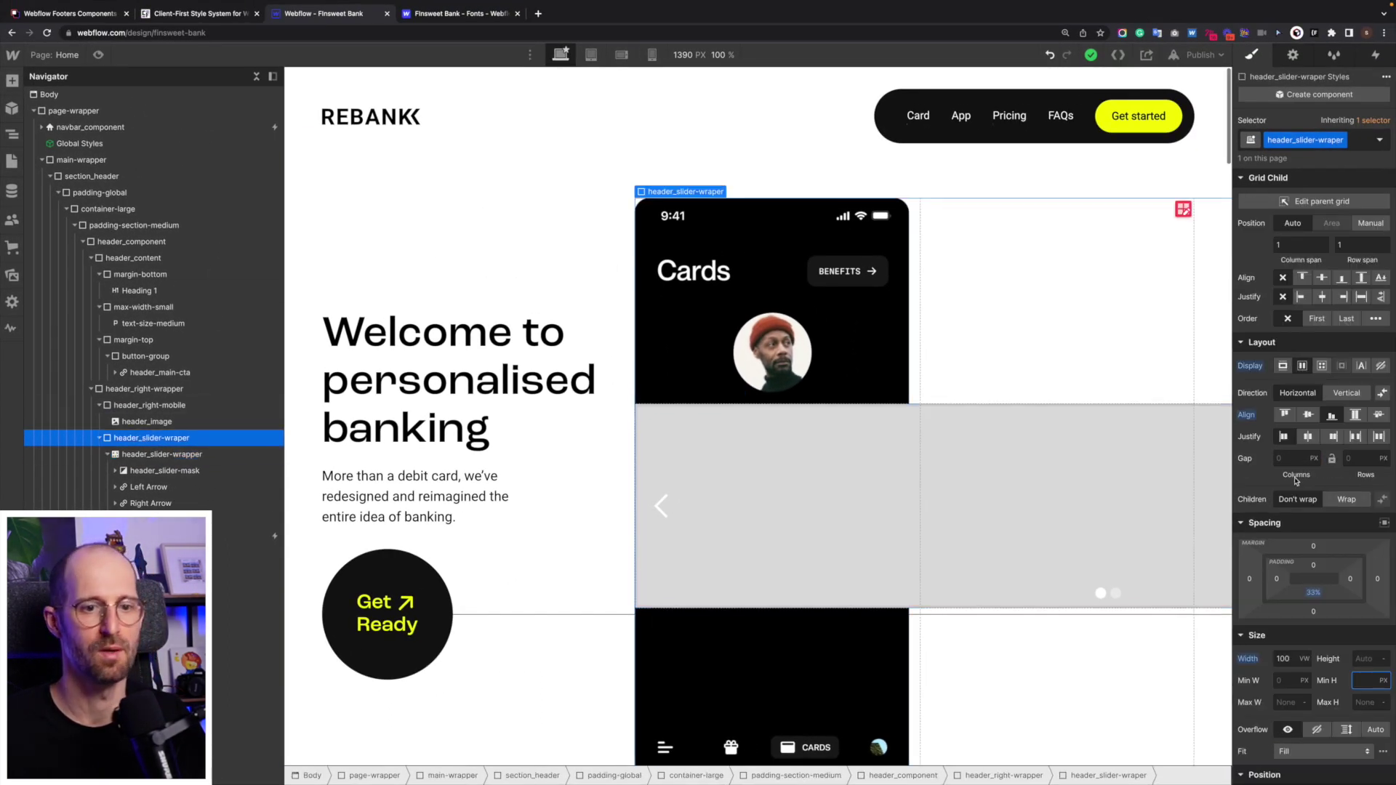
pyautogui.click(1291, 660)
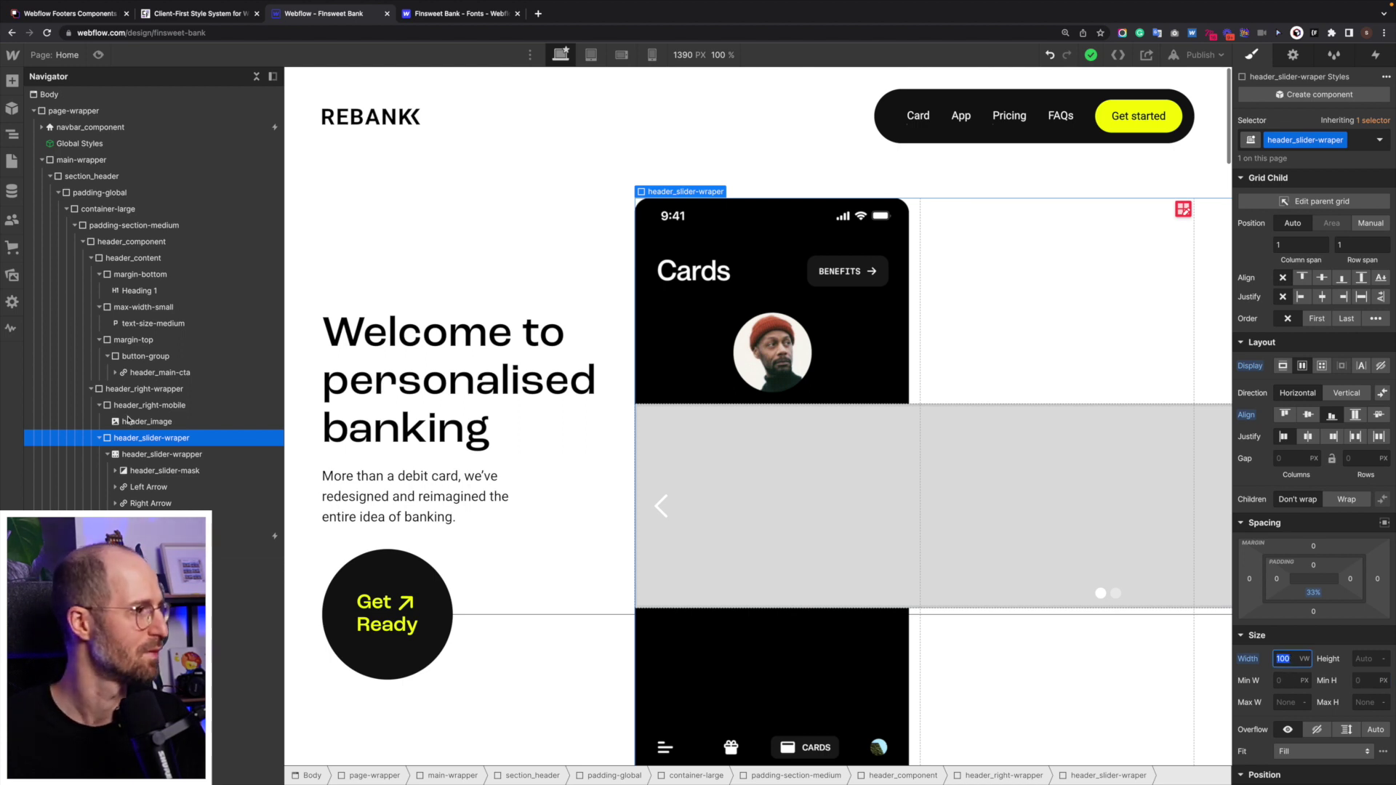
# Move header_slider-wraper into header_right-mobile, placing it after header_image.
pyautogui.click(99, 438)
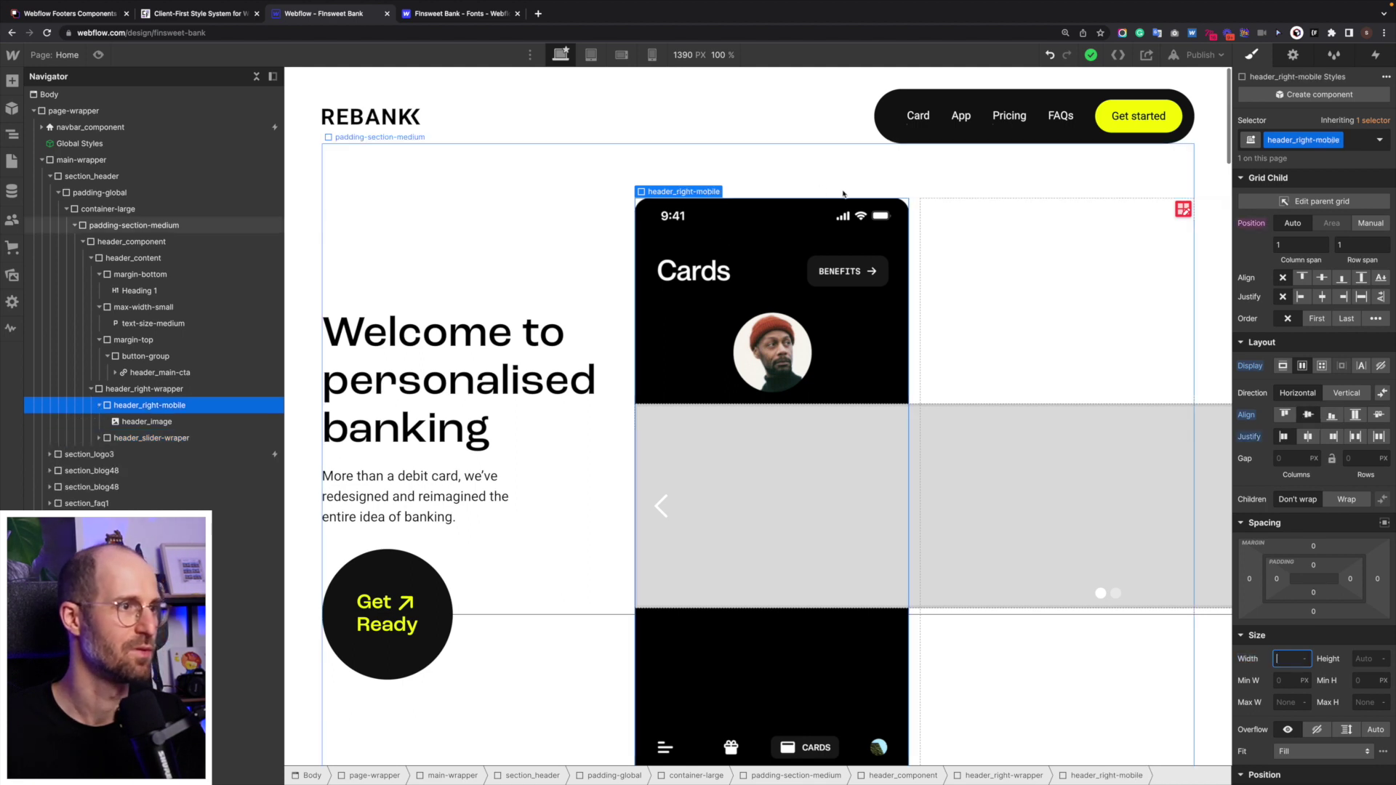
pyautogui.click(776, 232)
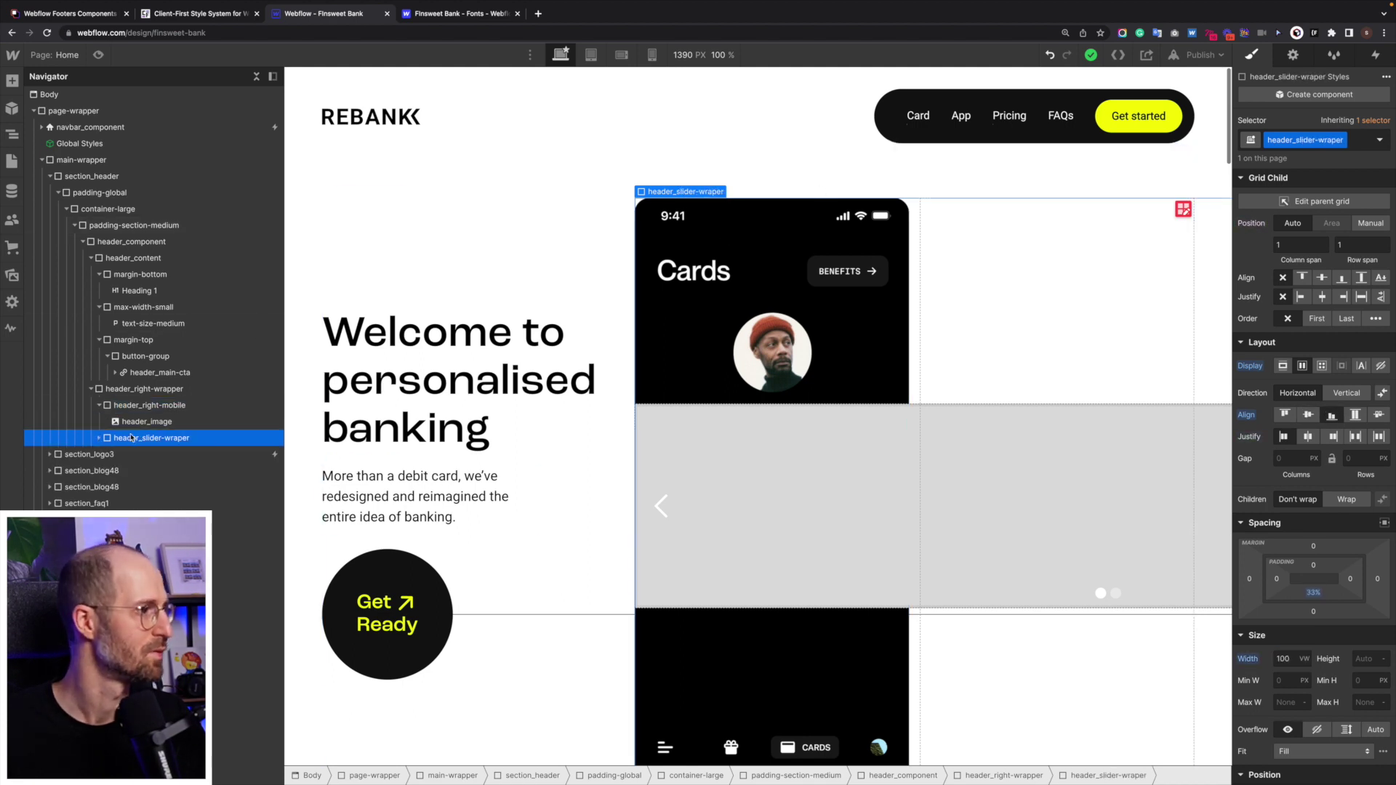
pyautogui.moveTo(120, 439); pyautogui.dragTo(211, 439)
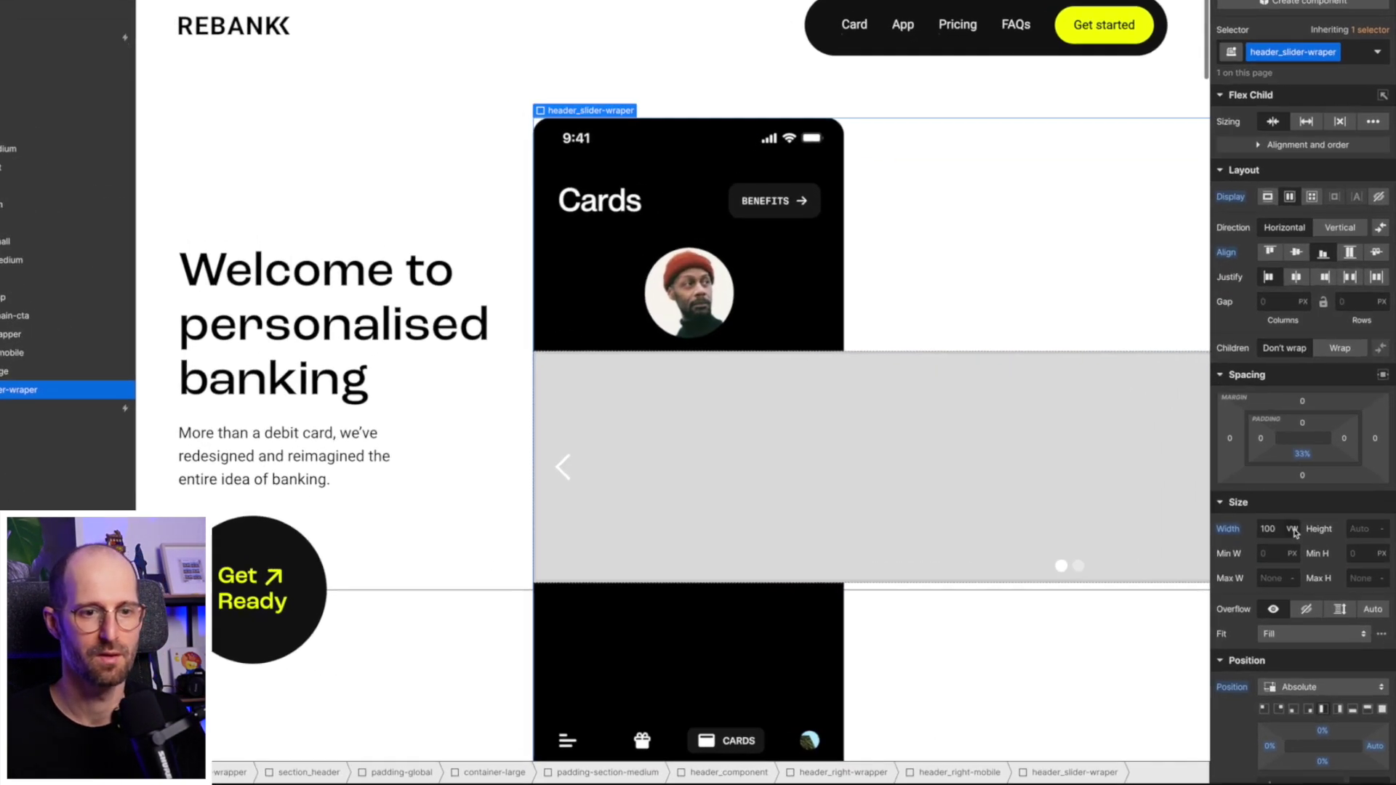
# Change the width unit of header_slider-wraper to percent, making its width 100%.
pyautogui.click(1305, 561)
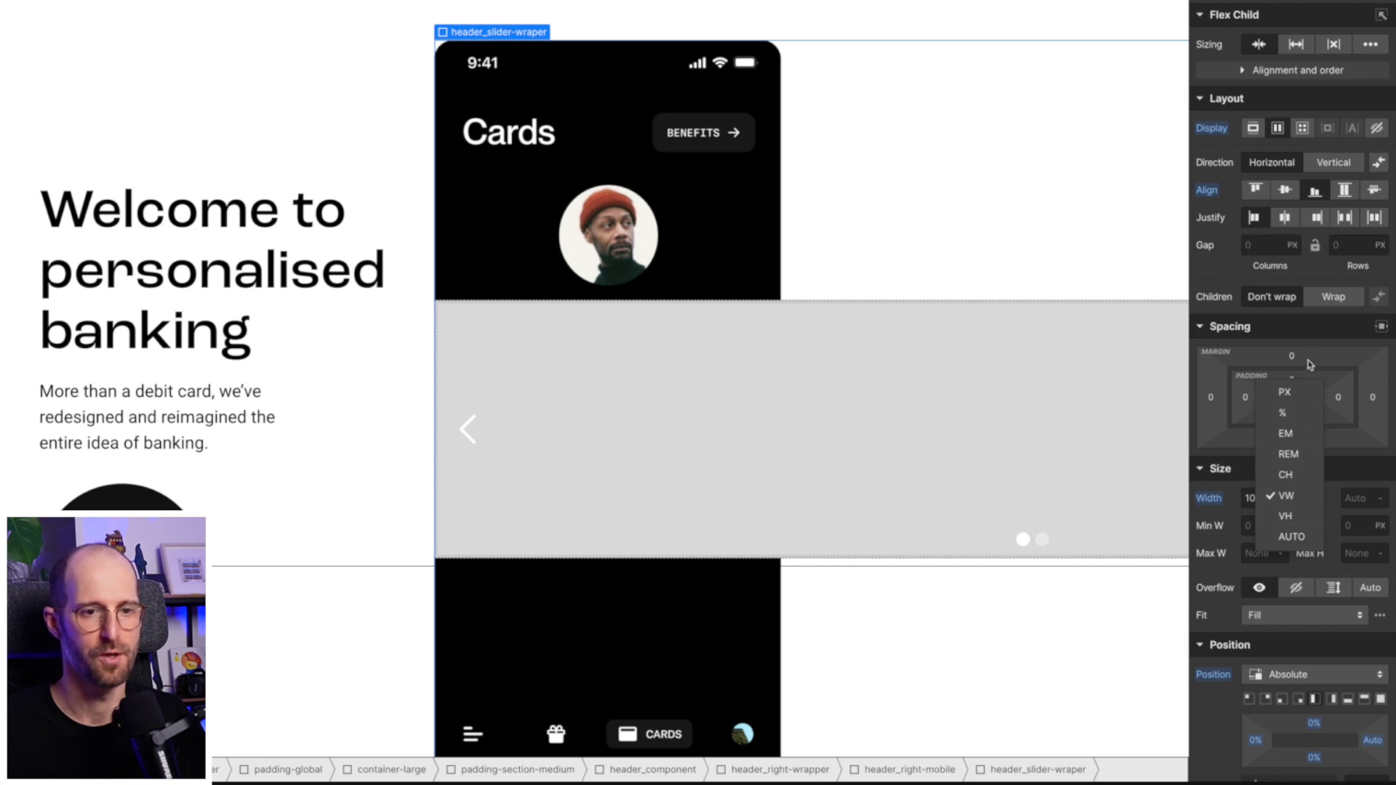
pyautogui.click(1303, 420)
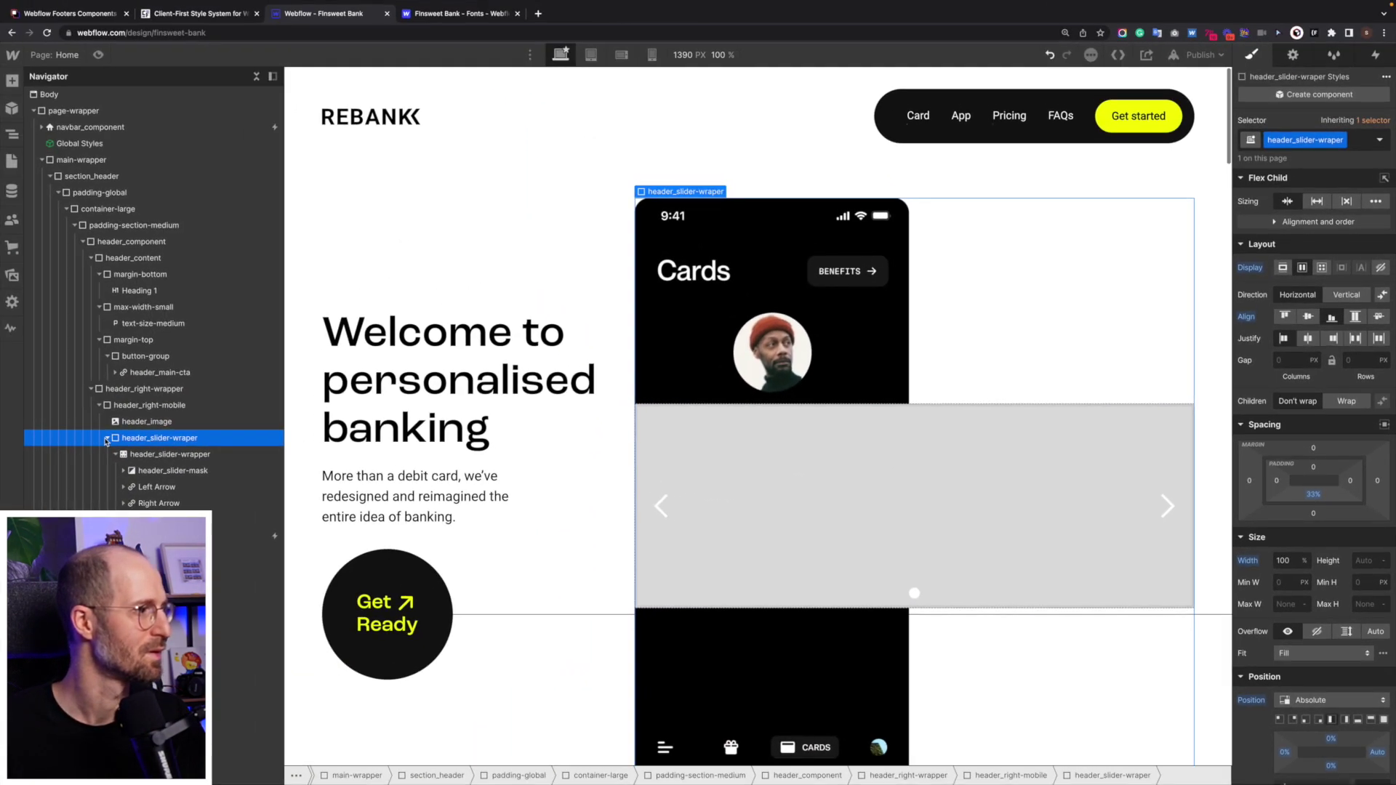
# Set the position of header_right-mobile to Relative so it contains the absolutely positioned slider.
pyautogui.click(105, 438)
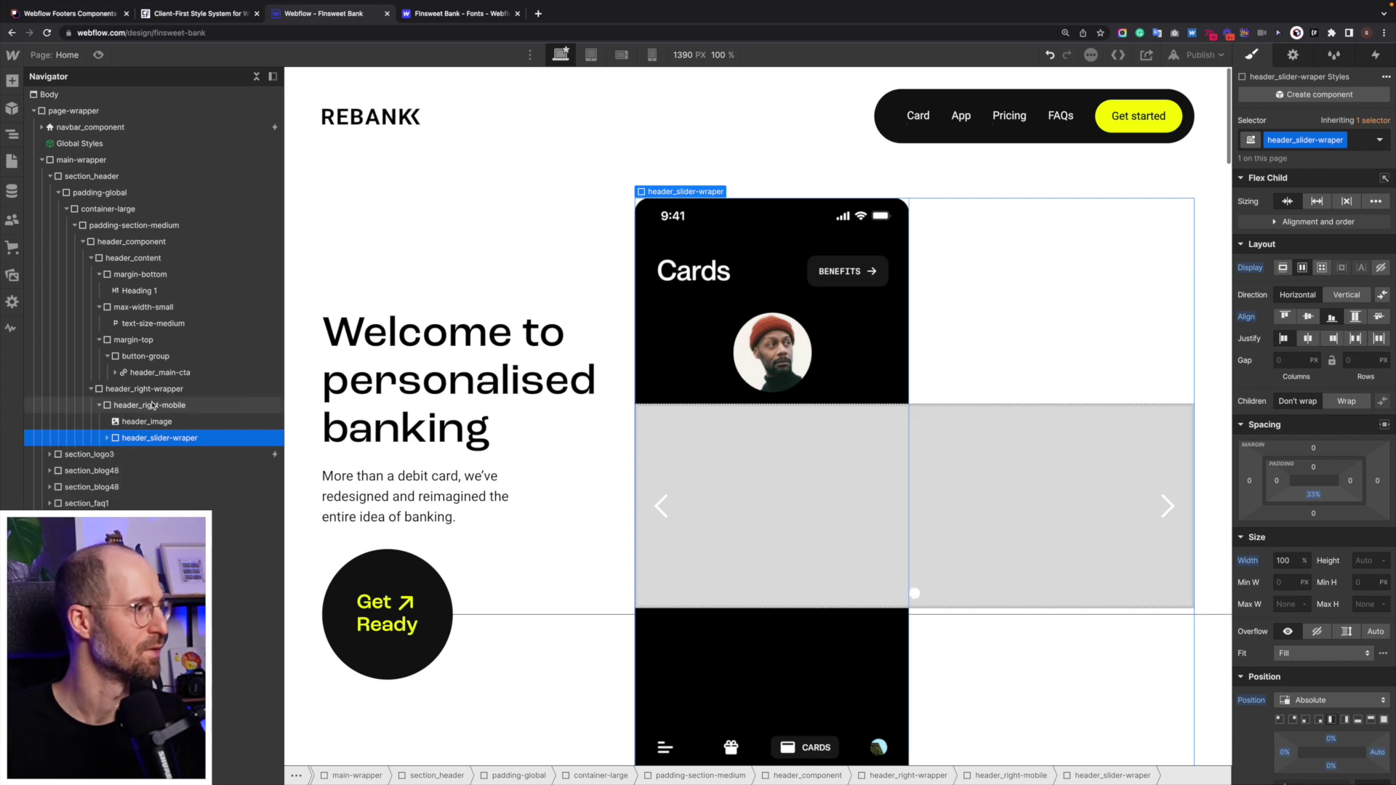
pyautogui.click(959, 453)
pyautogui.scroll(-2, 1299, 676)
pyautogui.click(1331, 649)
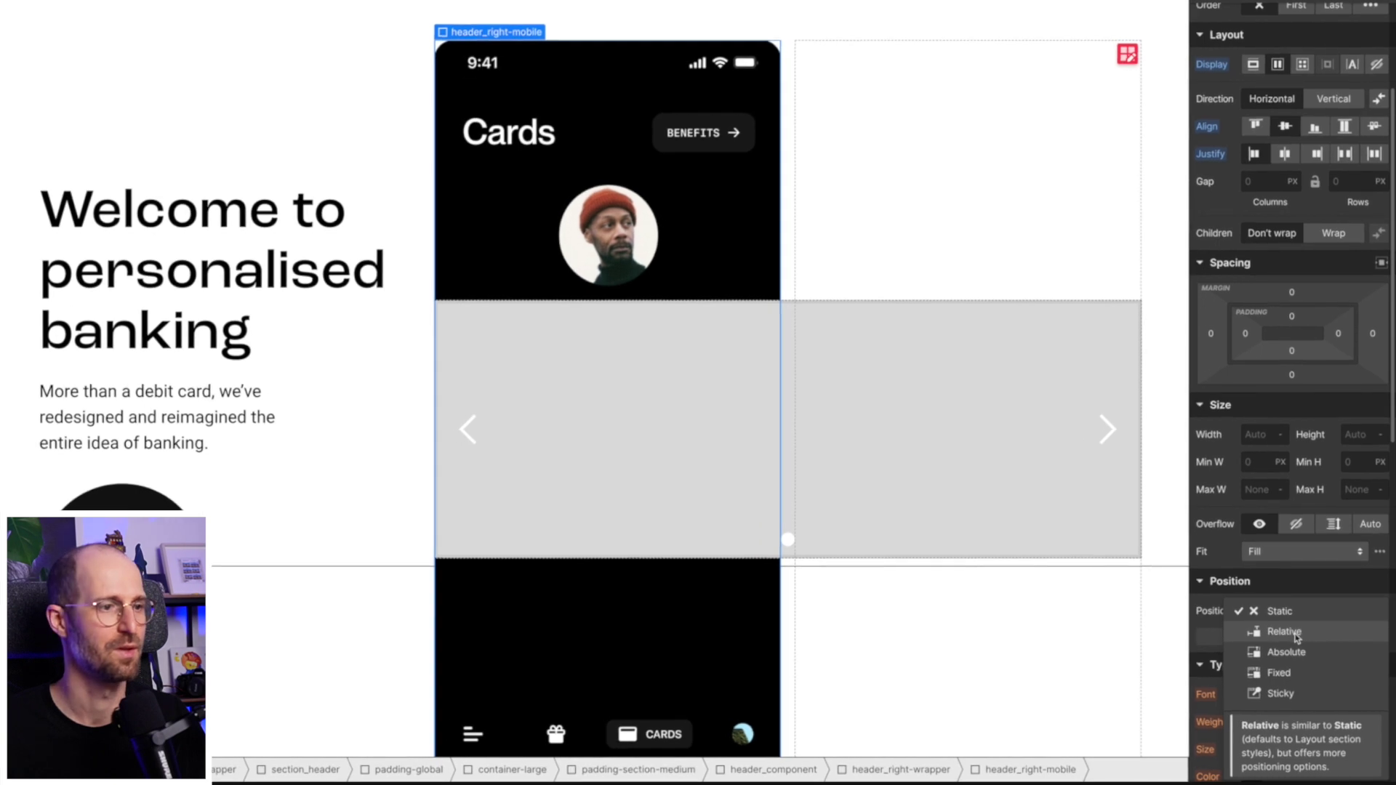
pyautogui.click(1295, 633)
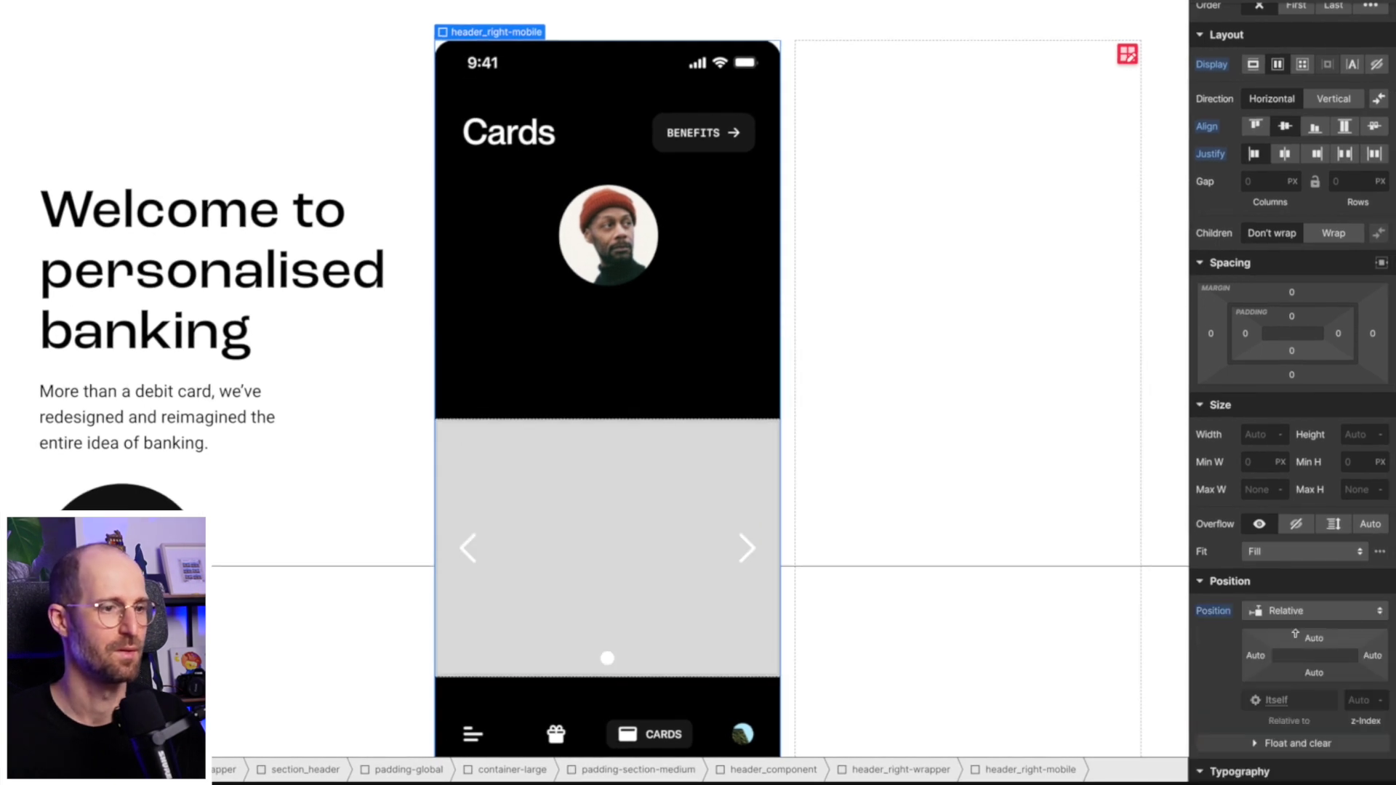
# Examine how Slide 1, header_slider-wrapper and header_slider-wraper are nested and sized over the phone image.
pyautogui.click(591, 527)
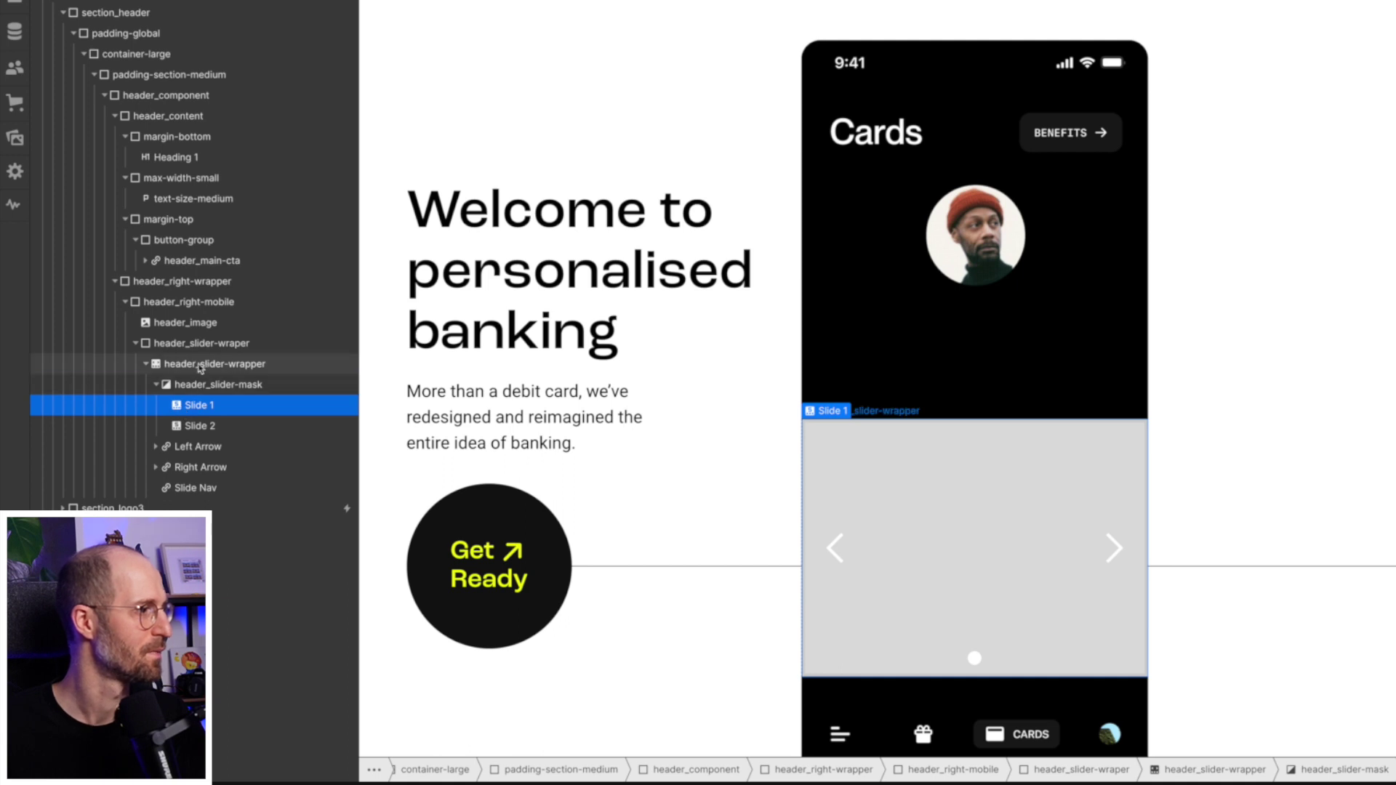
pyautogui.click(142, 367)
pyautogui.click(145, 364)
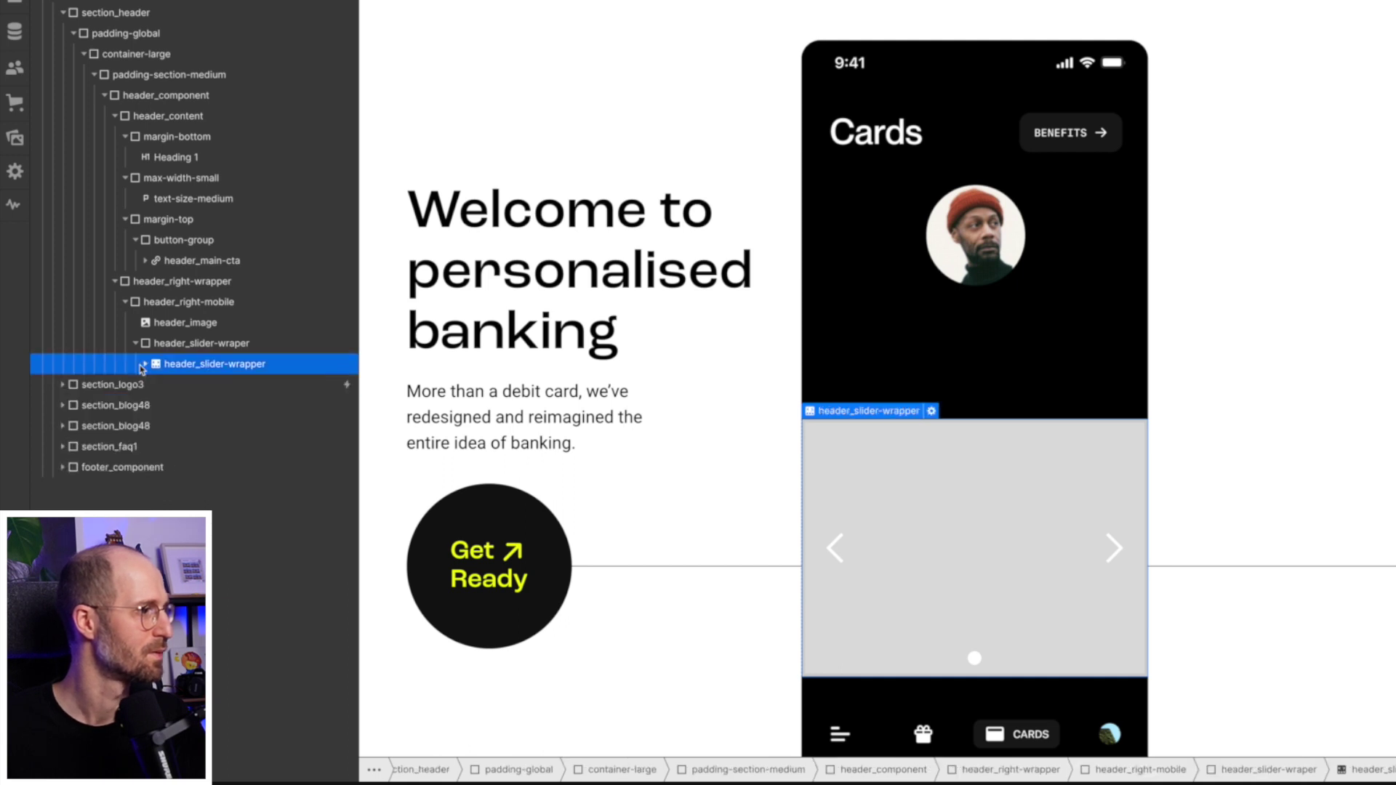
pyautogui.click(144, 365)
pyautogui.click(162, 346)
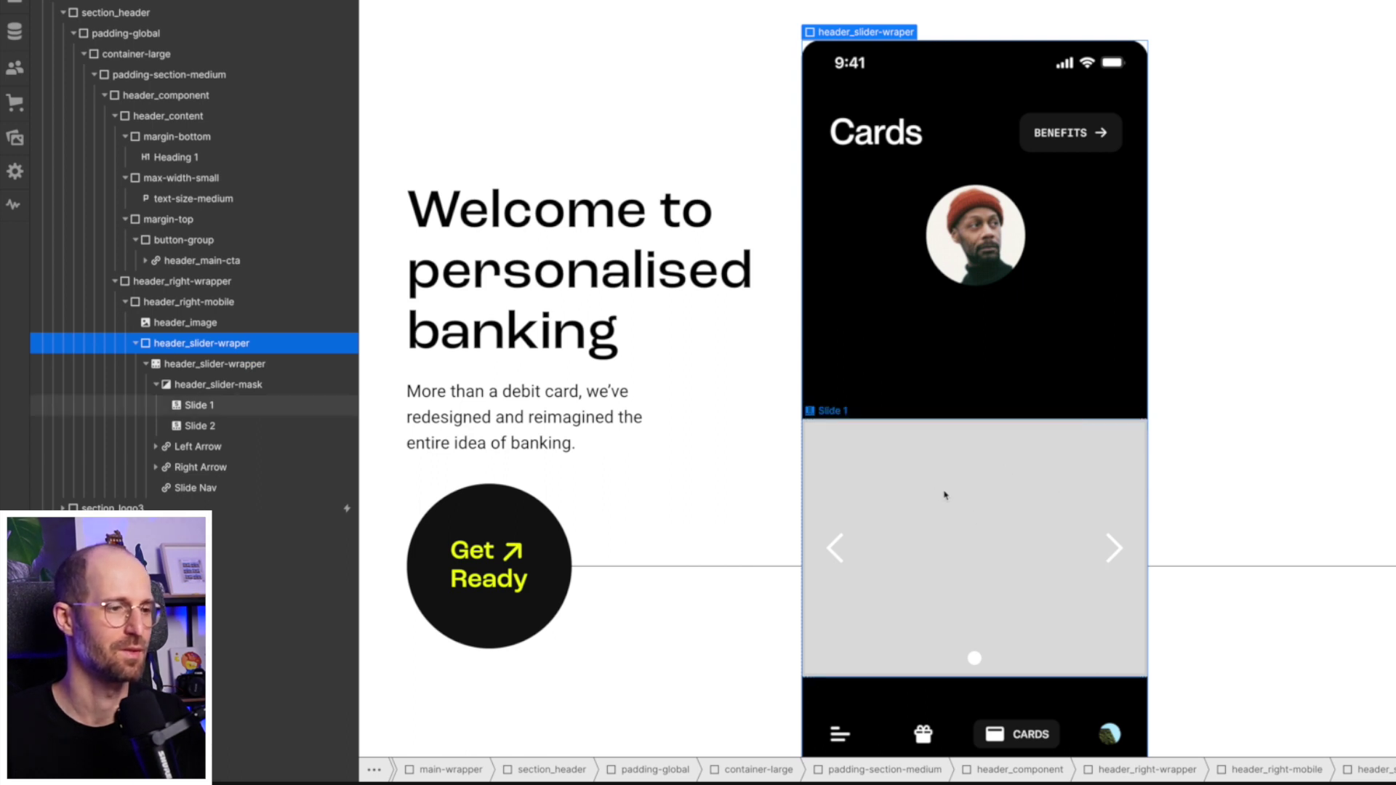
pyautogui.click(1050, 440)
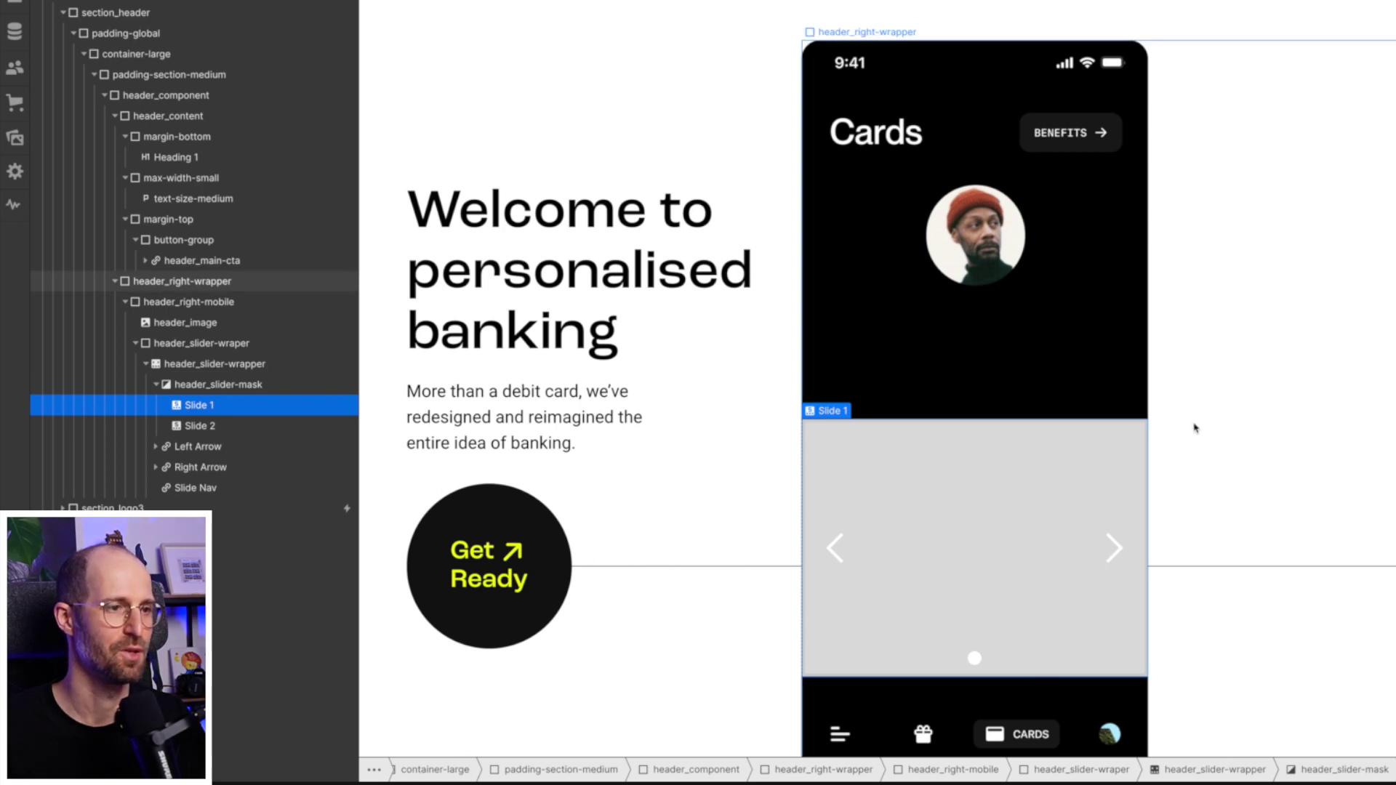
pyautogui.click(214, 366)
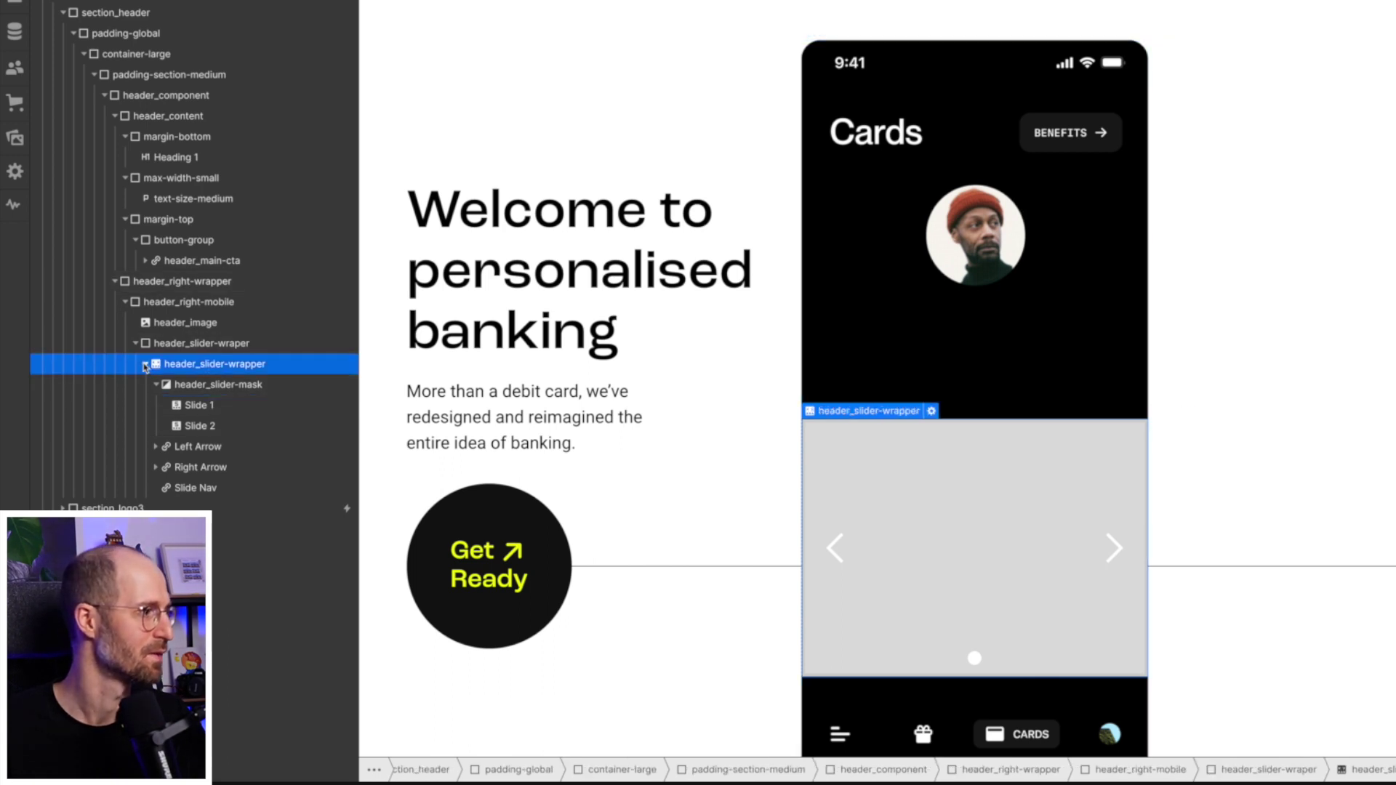
# Set the minimum width of header_slider-wrapper to 130% so the slider extends beyond the phone image.
pyautogui.click(227, 345)
pyautogui.click(215, 365)
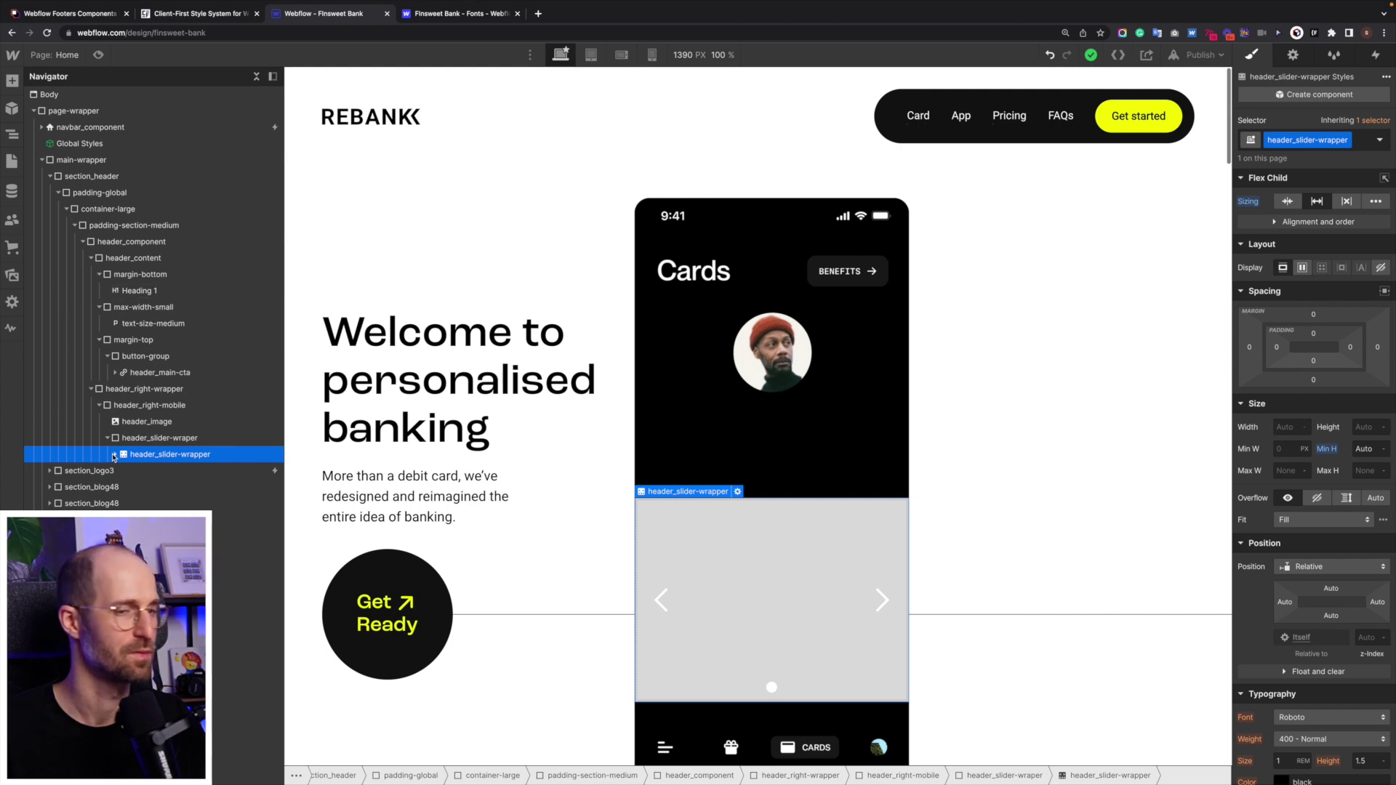
pyautogui.click(201, 439)
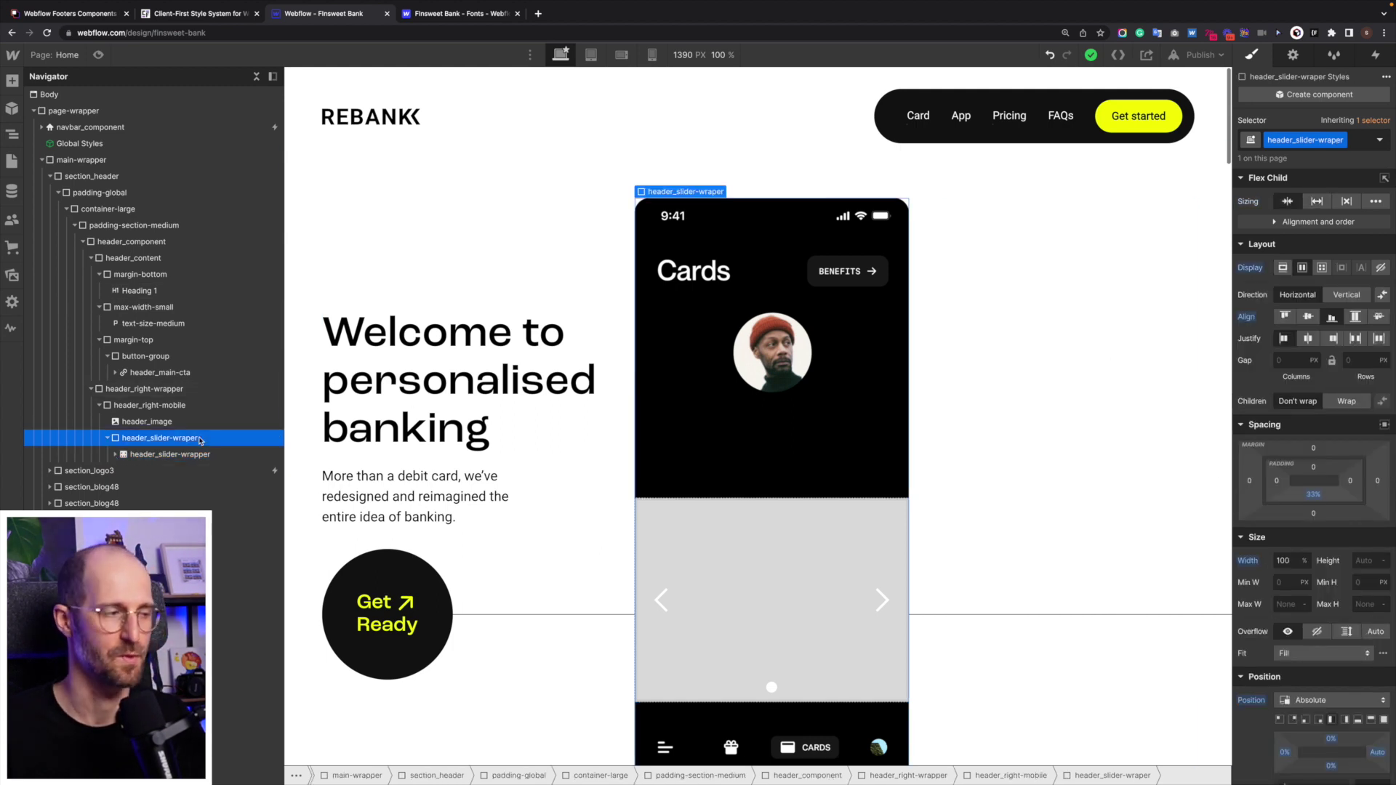
pyautogui.click(115, 455)
pyautogui.click(115, 454)
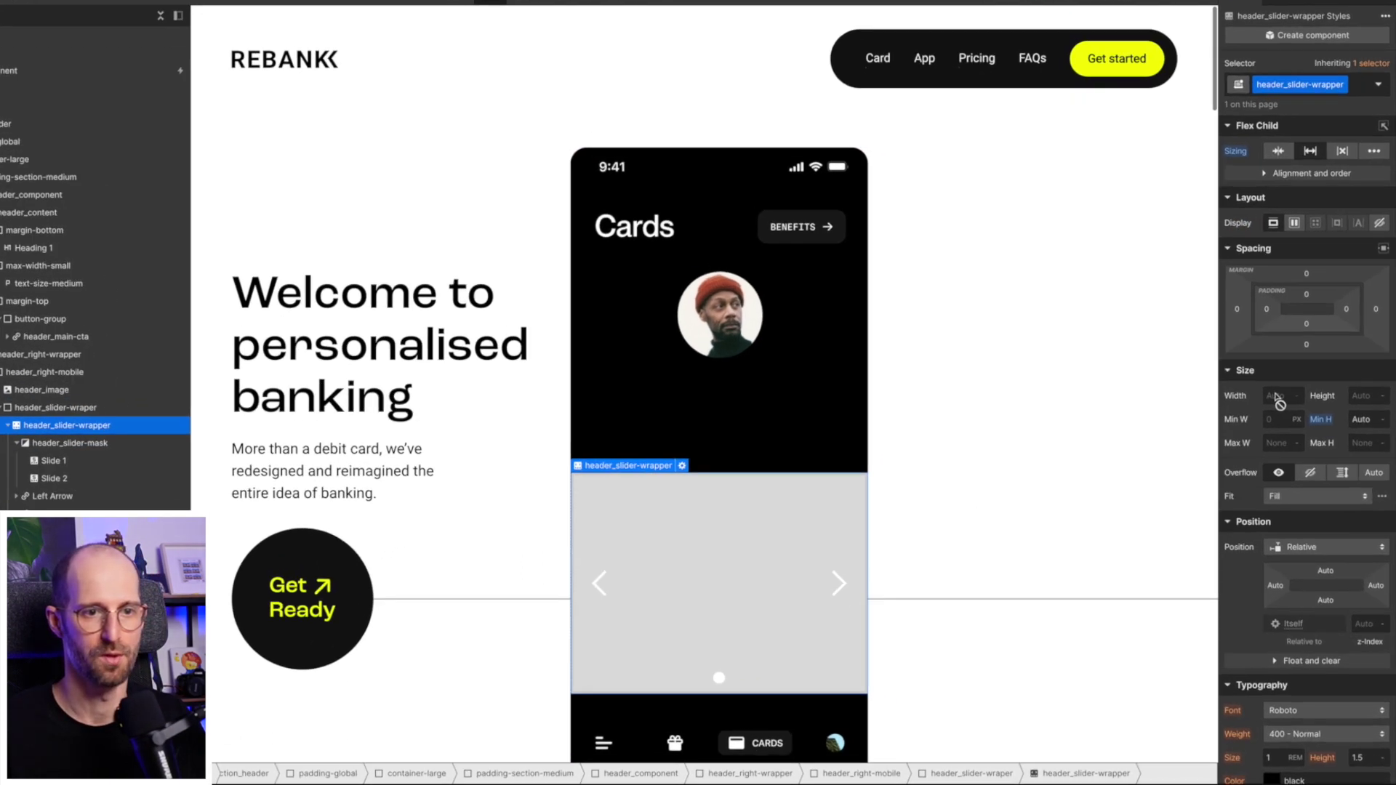
pyautogui.click(1287, 449)
pyautogui.write('120%')
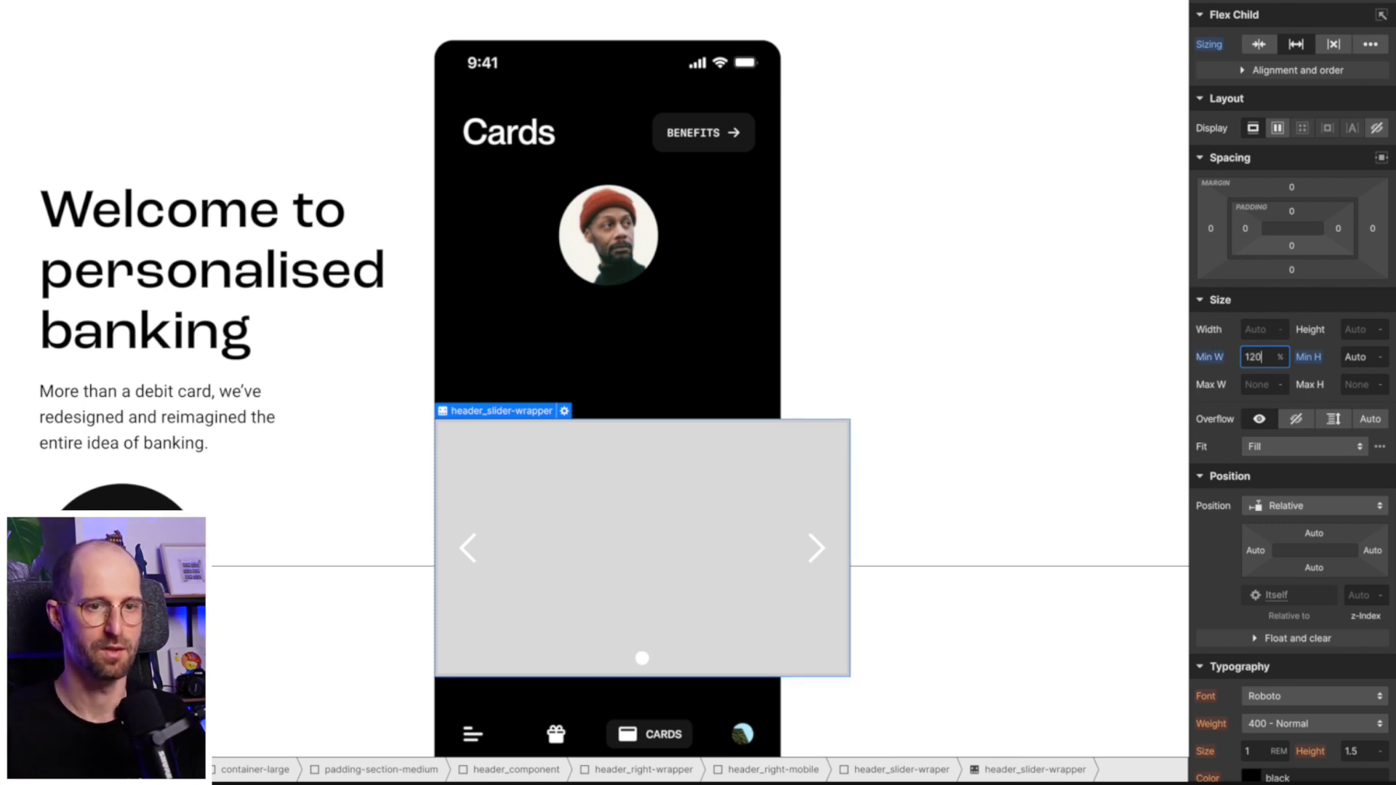
pyautogui.hotkey('shift', 'Up')
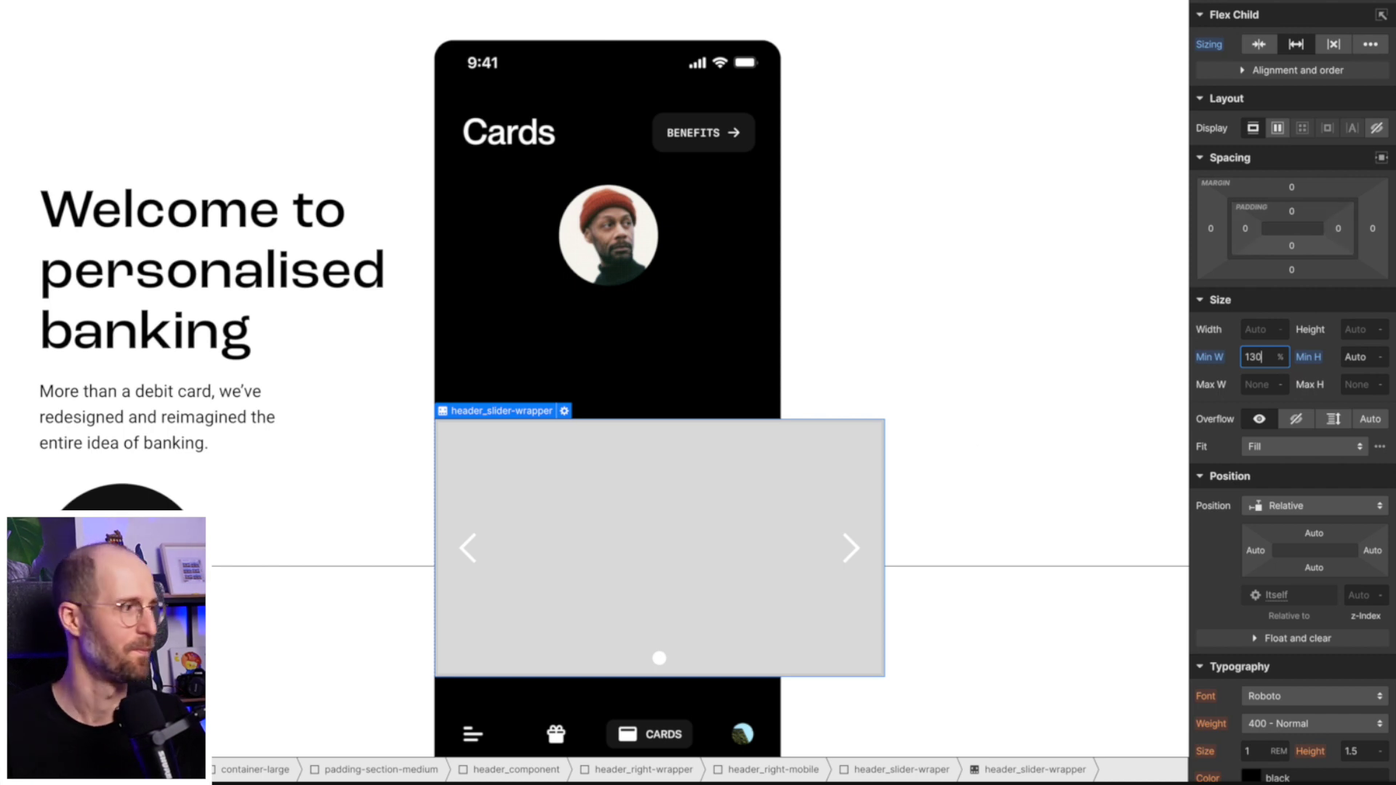
# Set the overflow of header_slider-mask to visible and check where Slide 1 and Slide 2 sit.
pyautogui.click(155, 486)
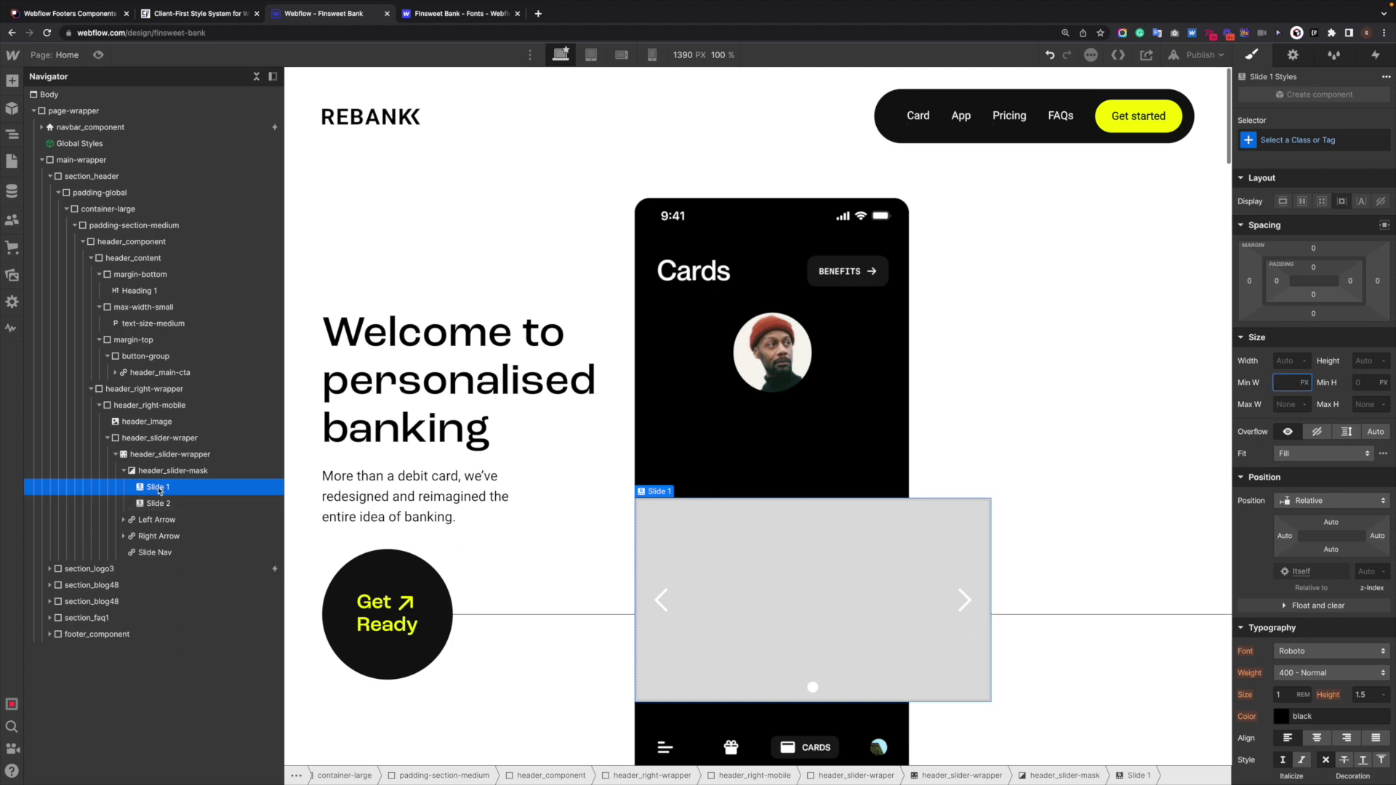
pyautogui.click(171, 473)
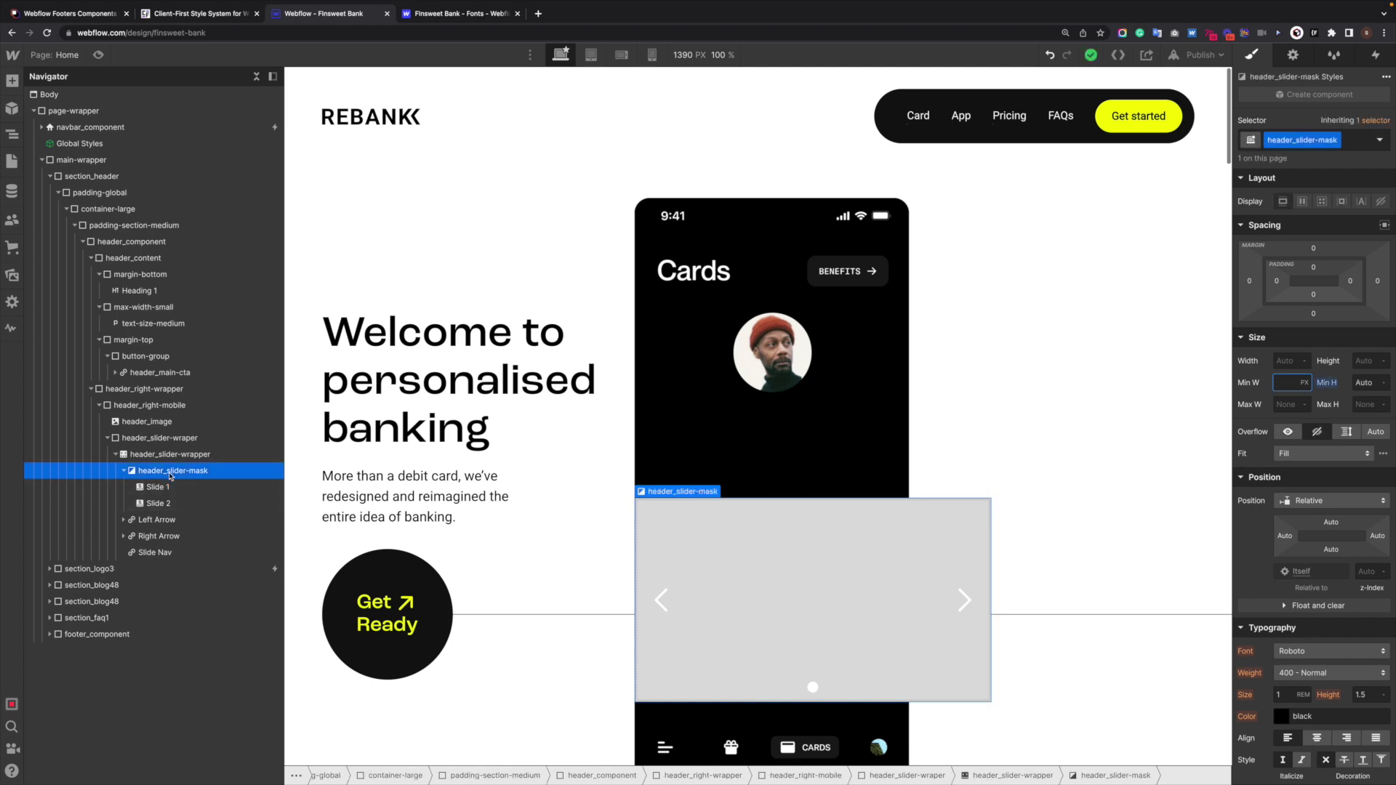
pyautogui.click(1288, 433)
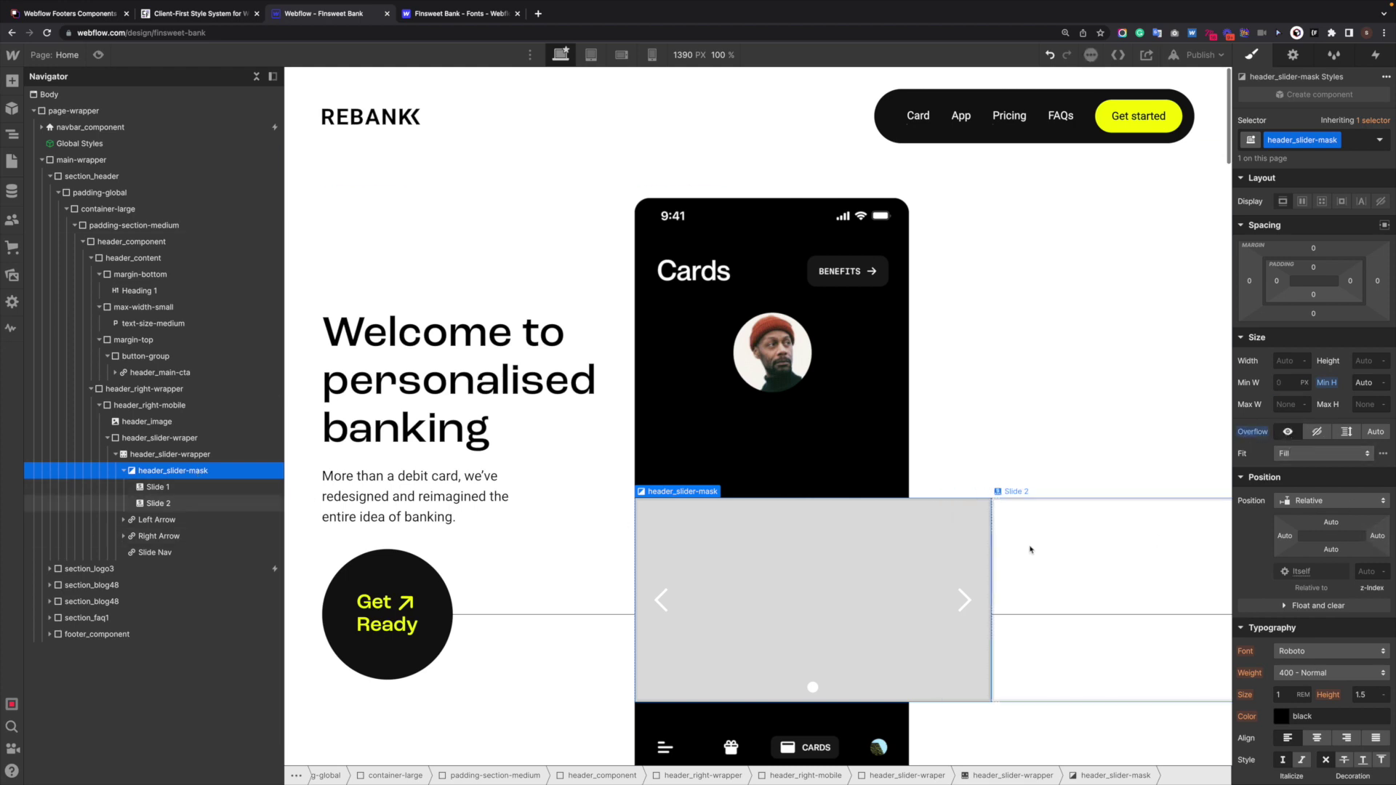
pyautogui.click(192, 488)
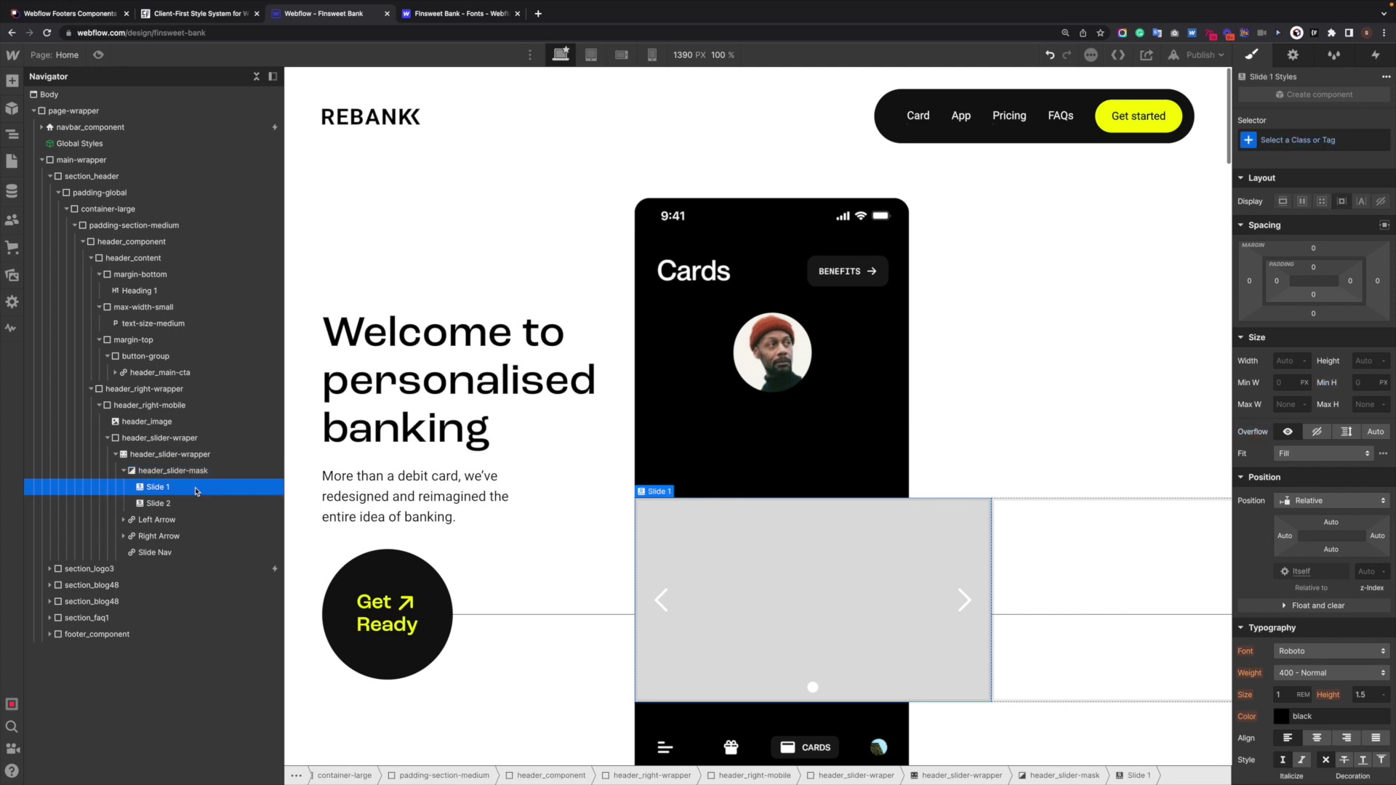
pyautogui.click(189, 503)
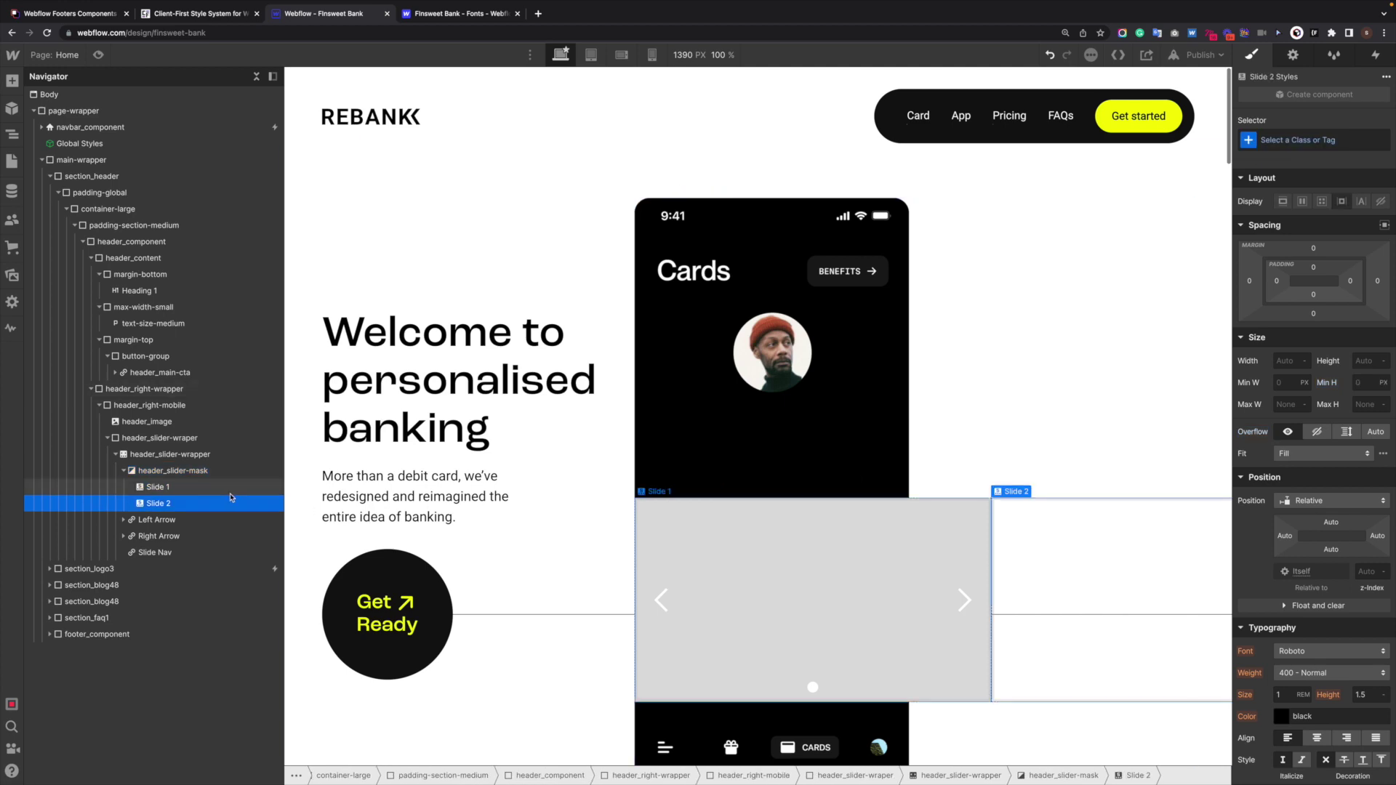
# Give Slide 1 the class header_slider-slide and delete Slide 2.
pyautogui.click(158, 488)
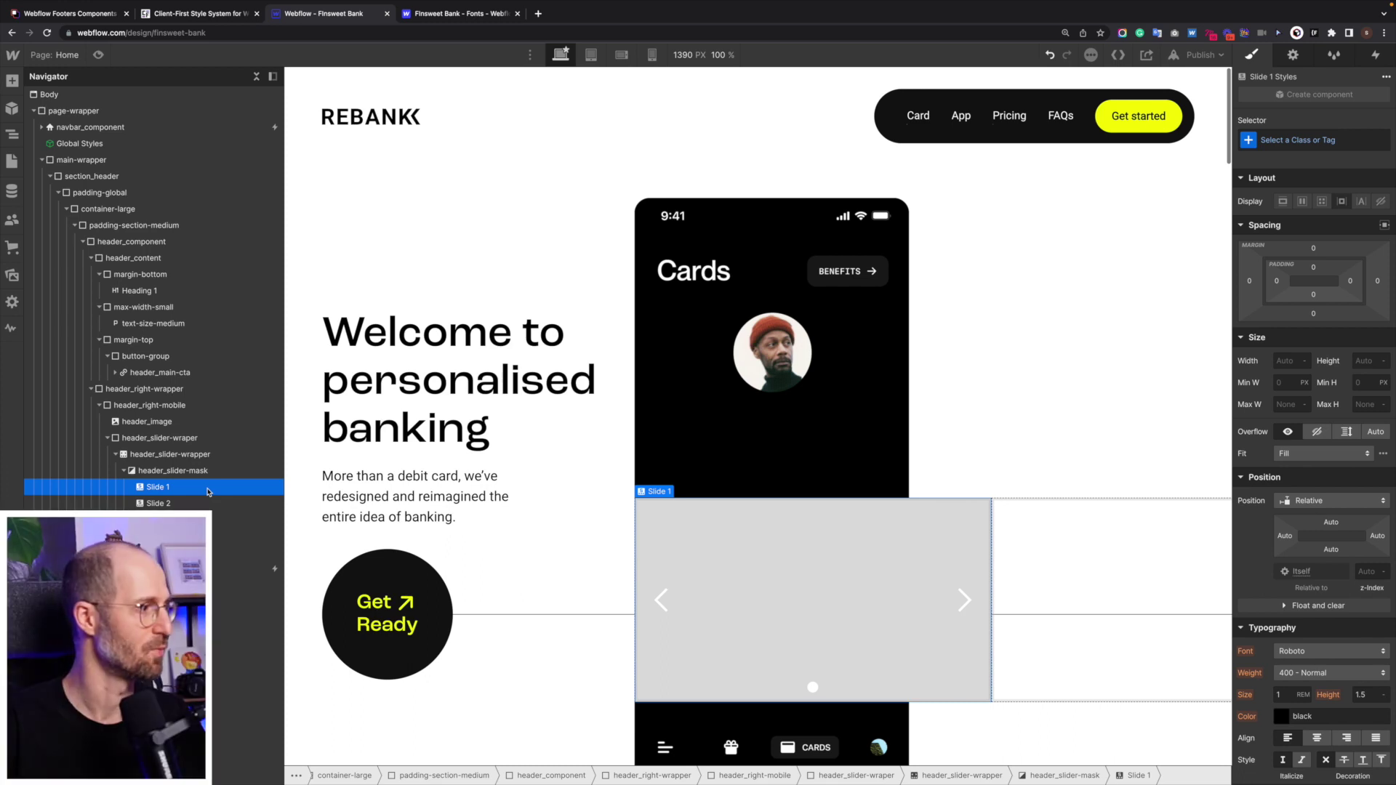
pyautogui.hotkey('ctrl', 'Return')
pyautogui.write('Slide')
pyautogui.press('Return')
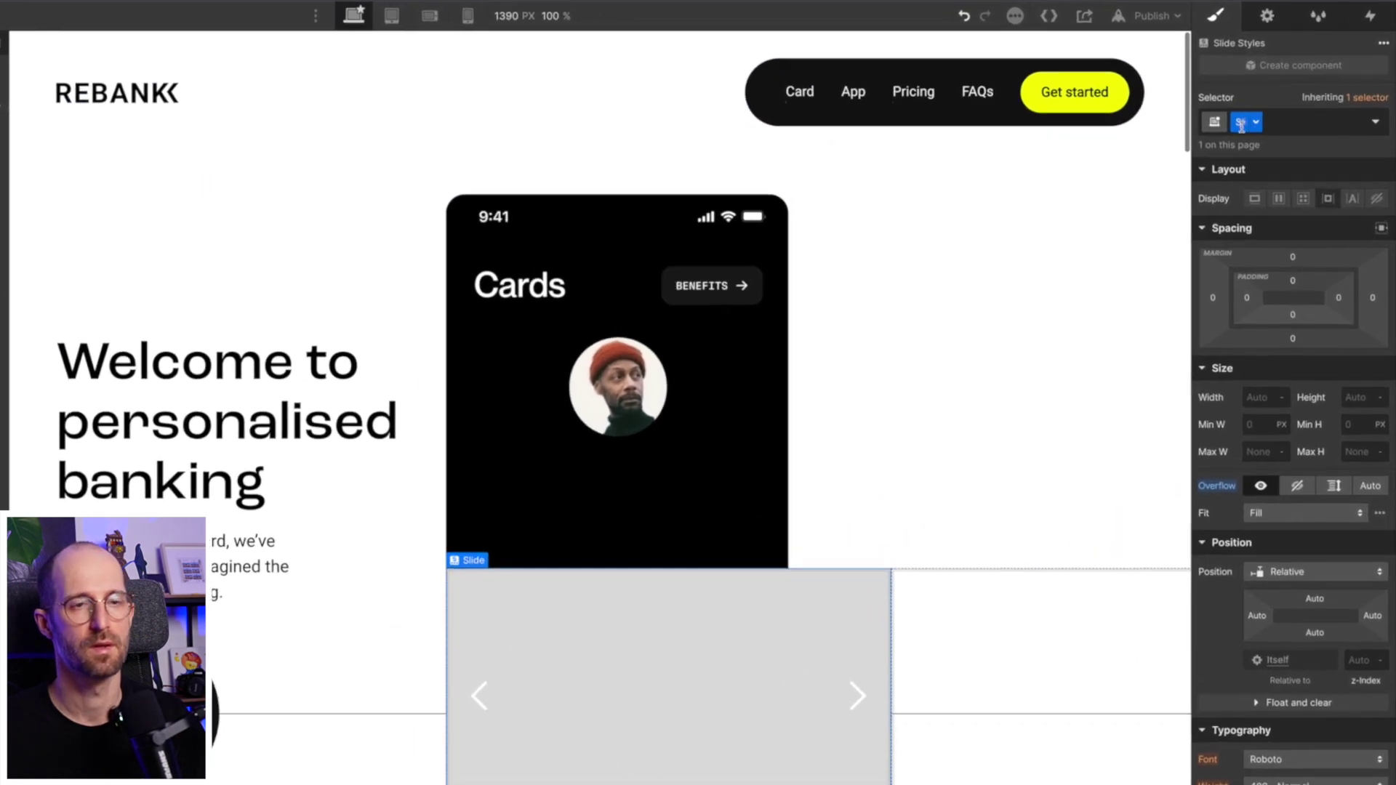
pyautogui.doubleClick(1242, 123)
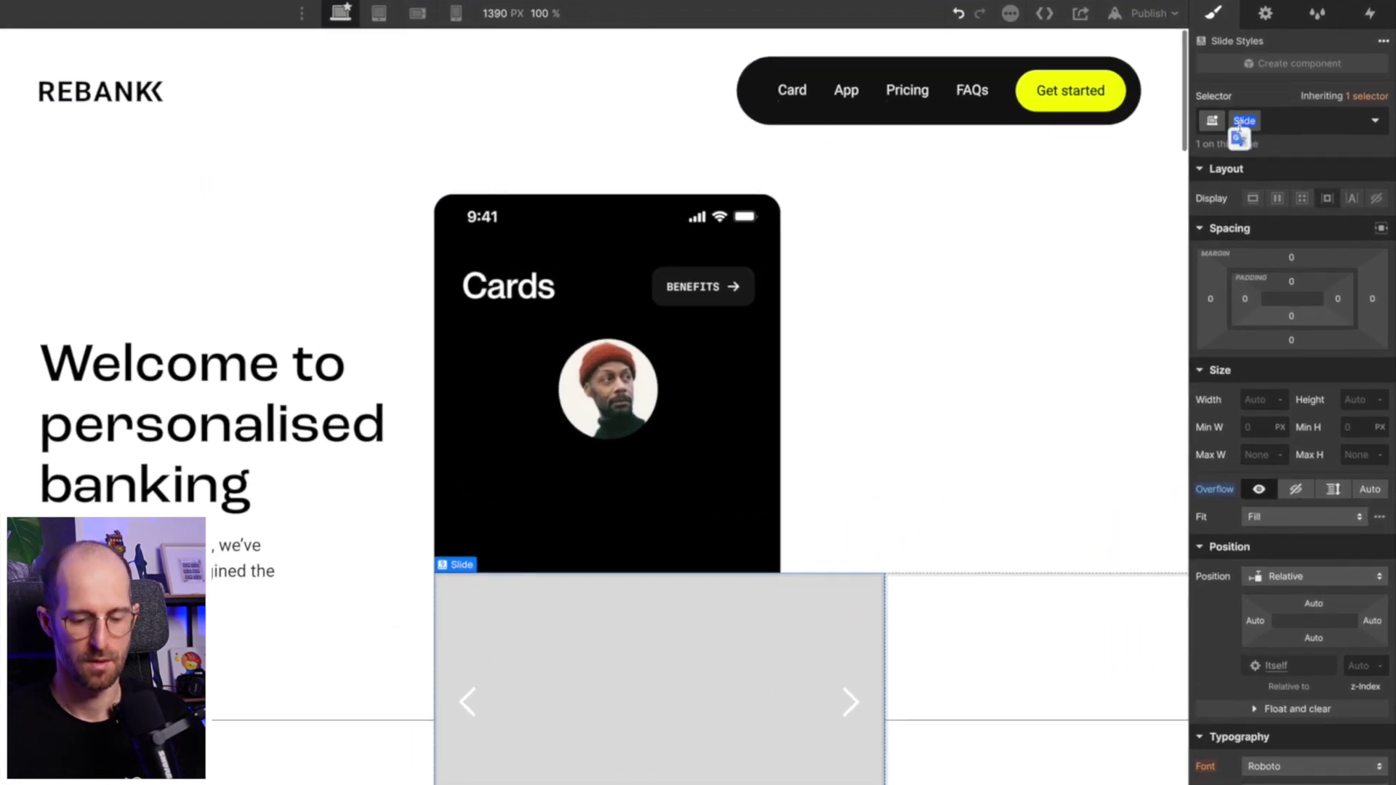
pyautogui.write('header_')
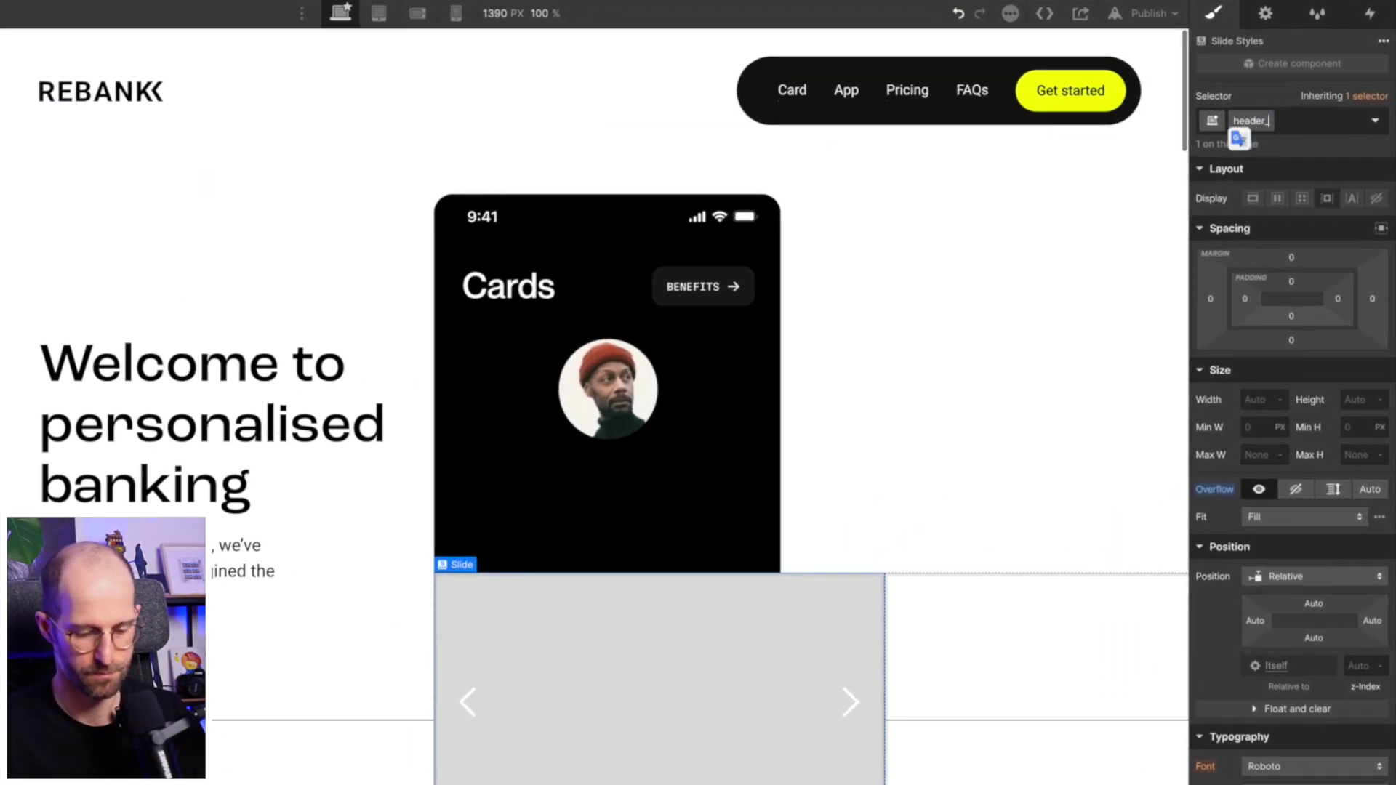
pyautogui.write('slider-slide')
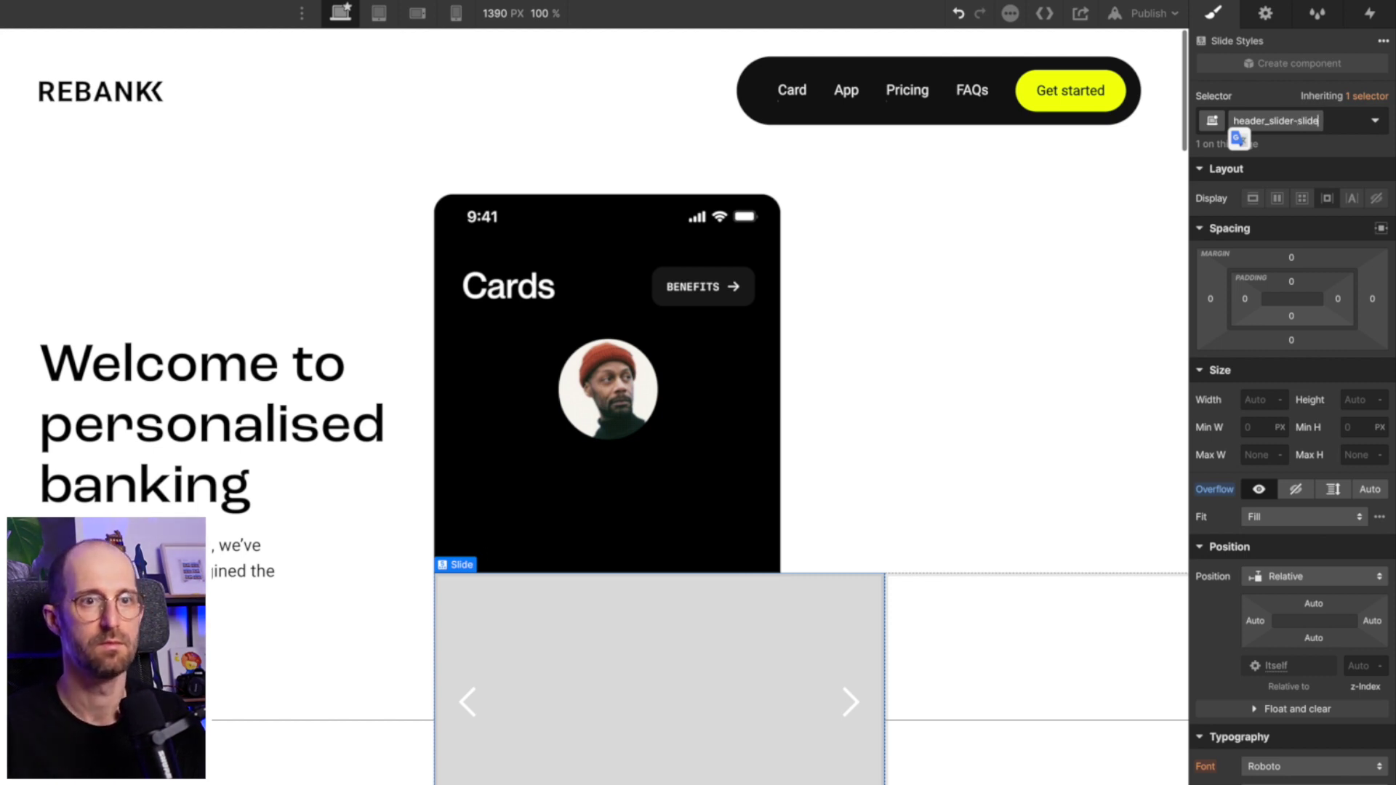
pyautogui.press('Return')
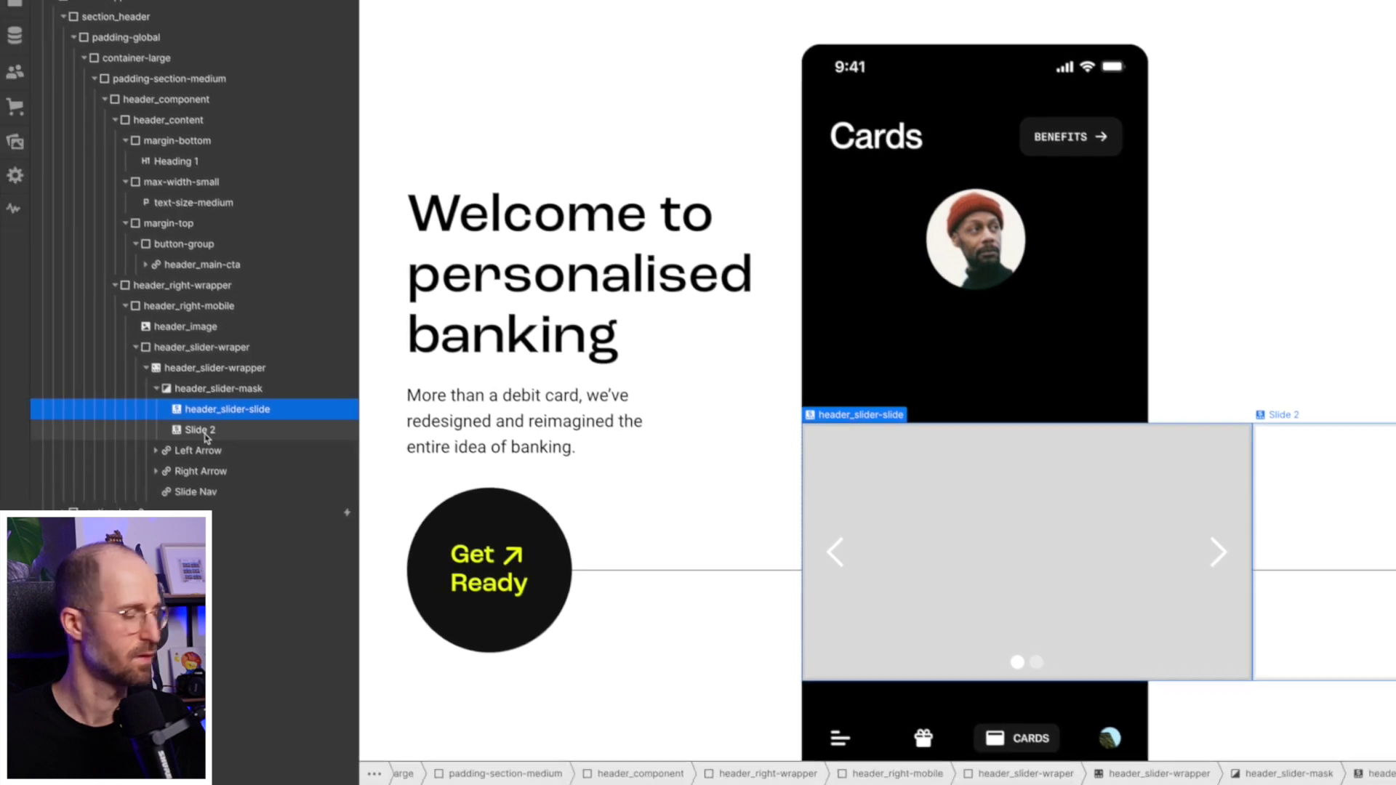
pyautogui.click(204, 430)
pyautogui.press('Delete')
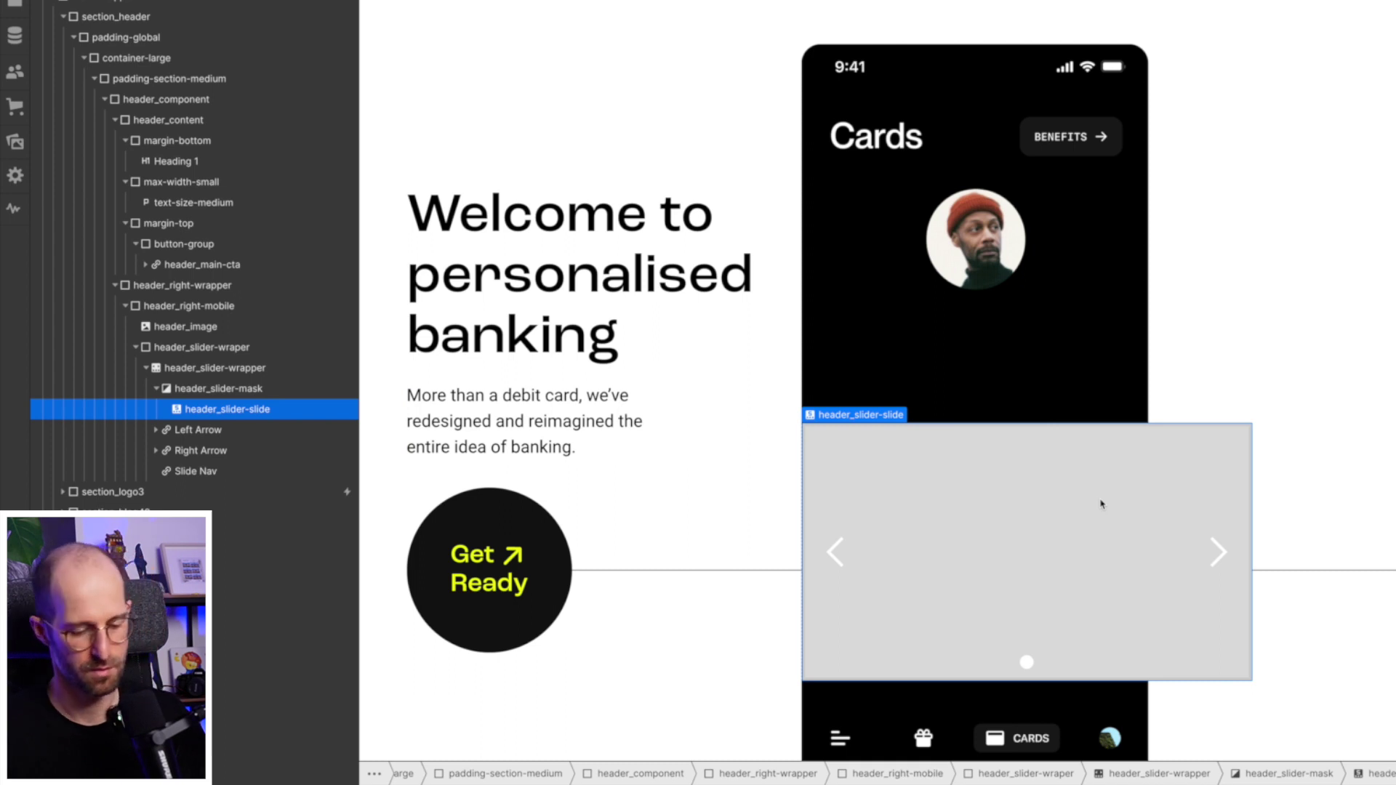
# Set the background color of header_slider-wrapper to transparent.
pyautogui.click(218, 388)
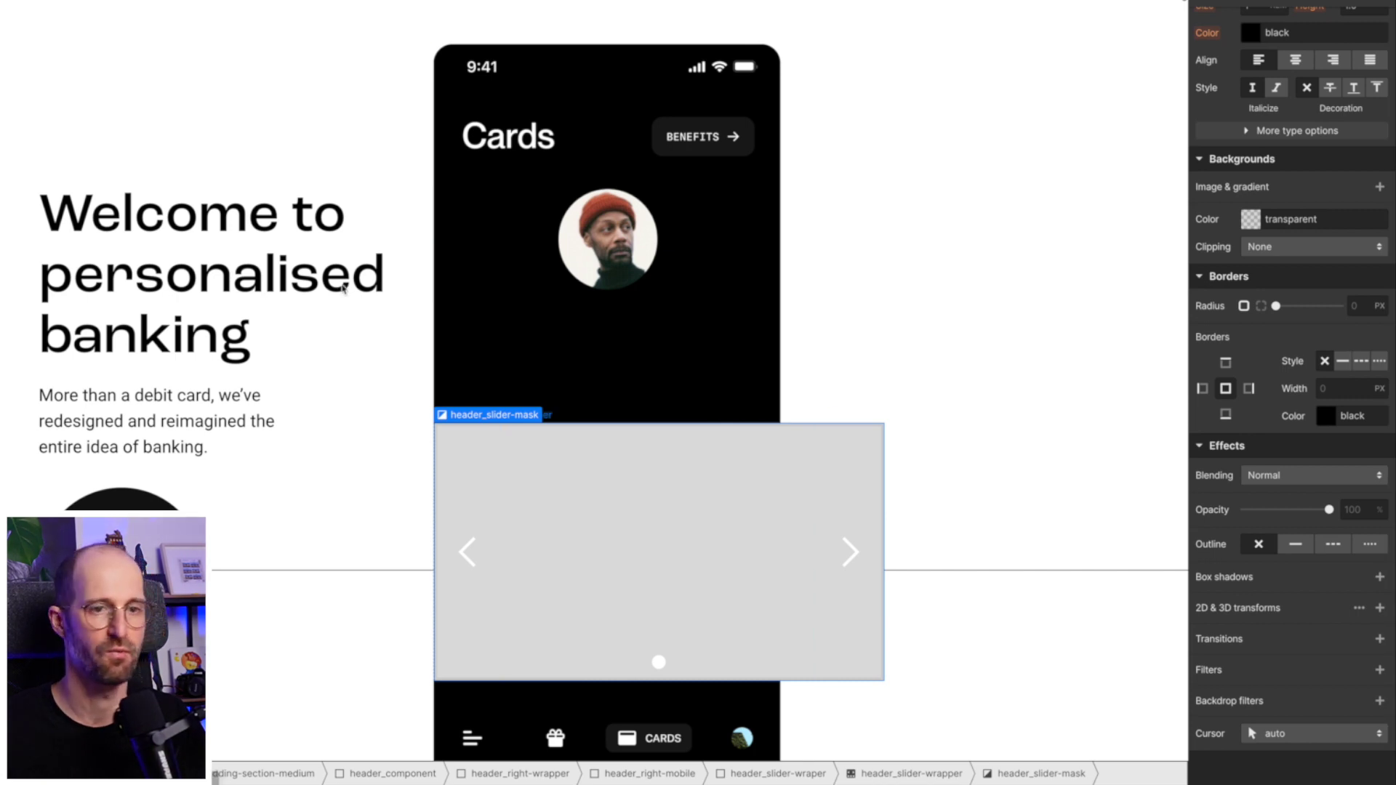
pyautogui.click(1, 363)
pyautogui.click(1253, 306)
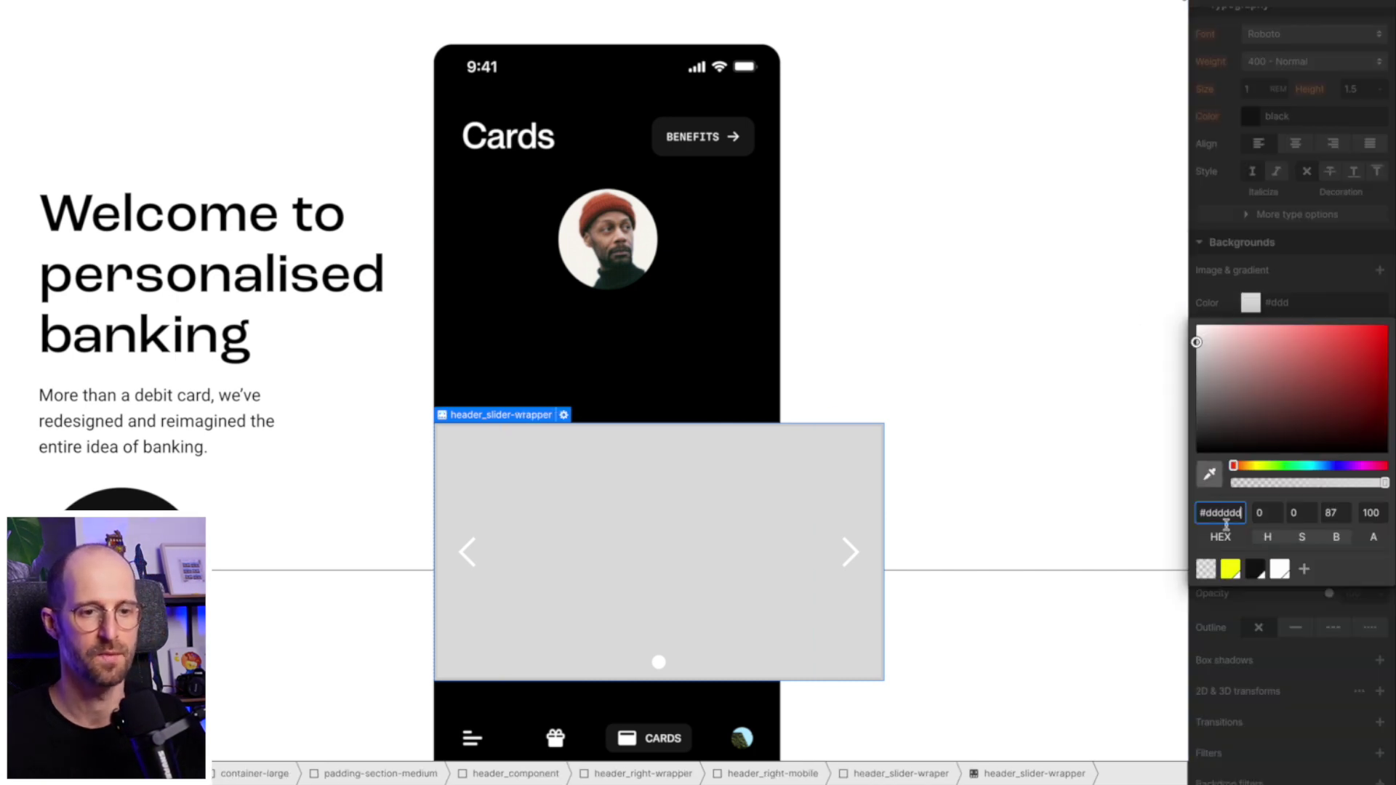
pyautogui.click(1206, 571)
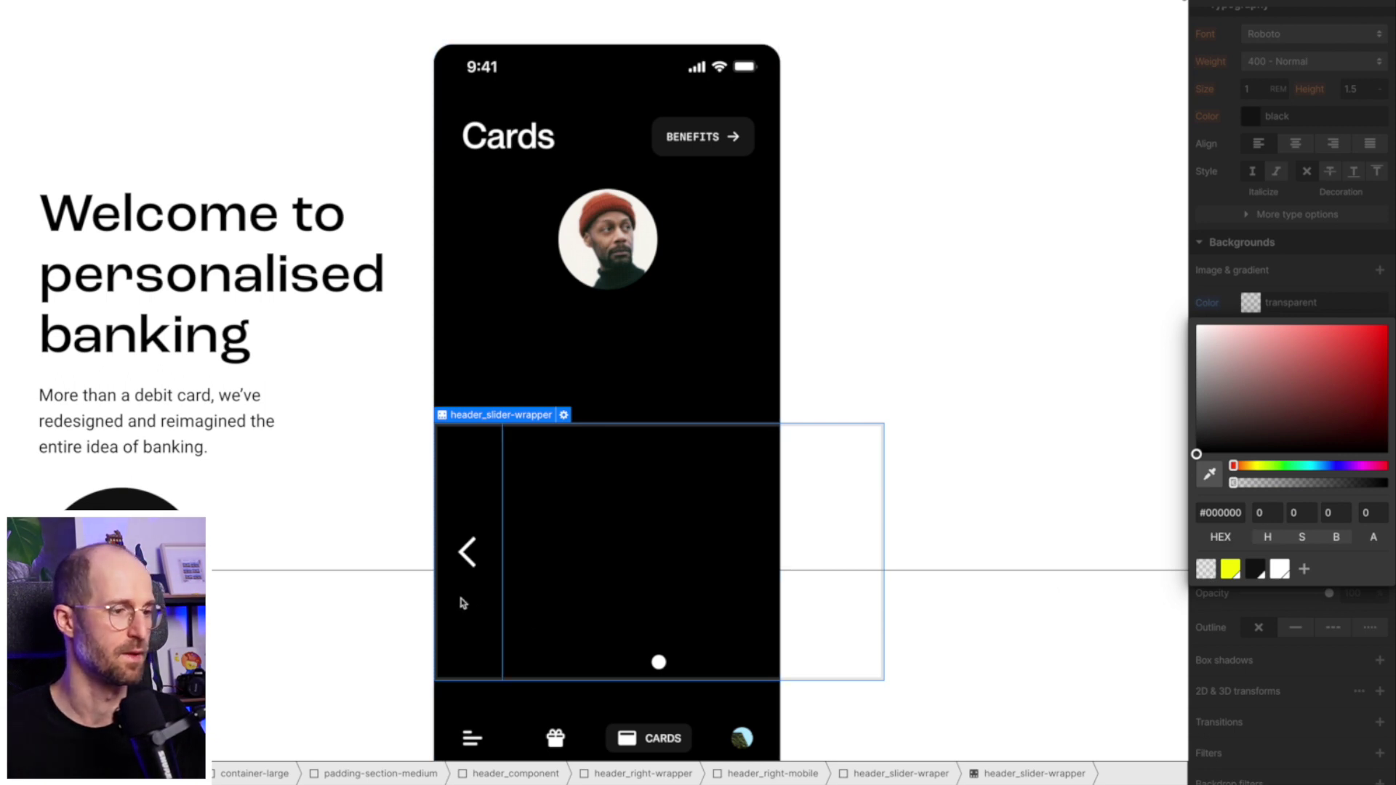
# Apply the existing hide class to the slider's Slide Nav.
pyautogui.click(624, 667)
pyautogui.hotkey('ctrl', 'Return')
pyautogui.write('hide')
pyautogui.press('Return')
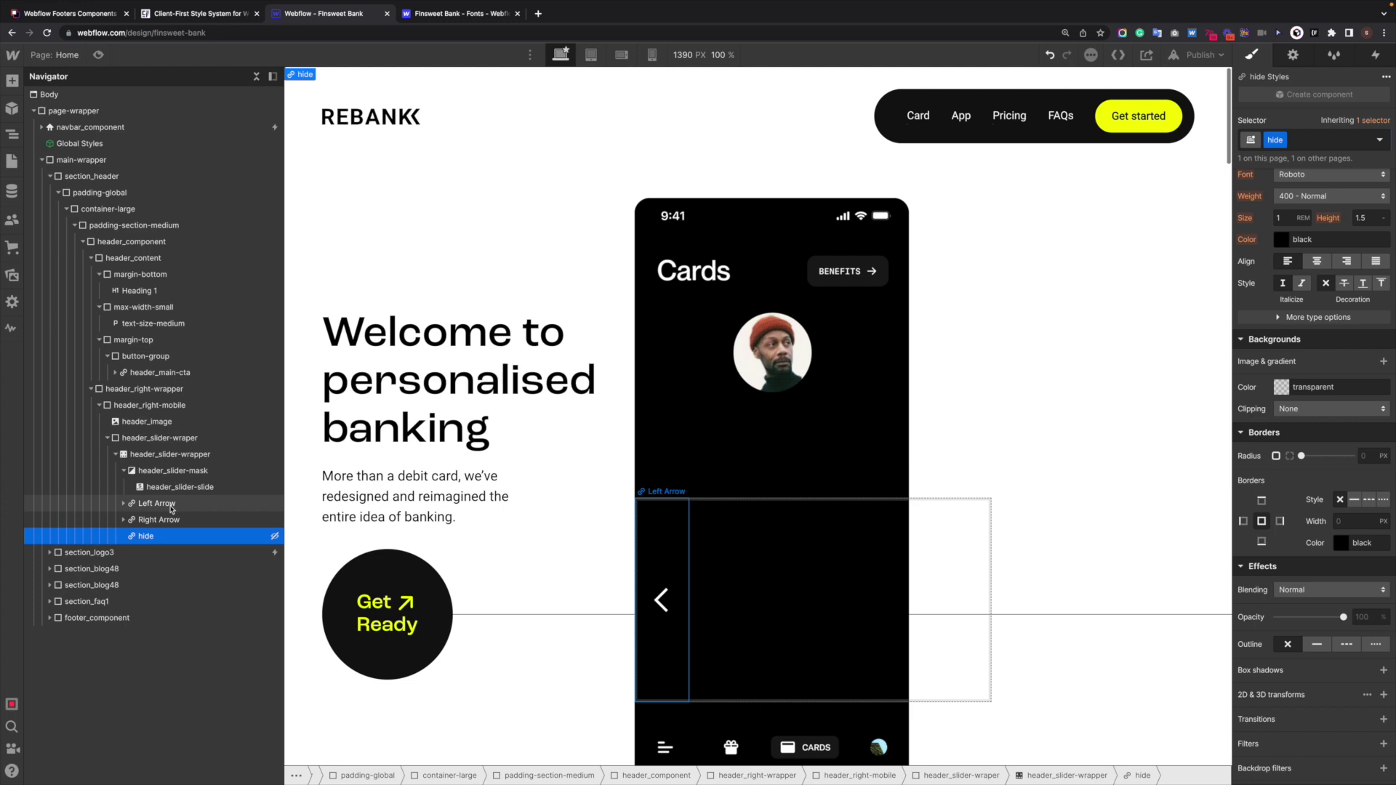
pyautogui.click(173, 506)
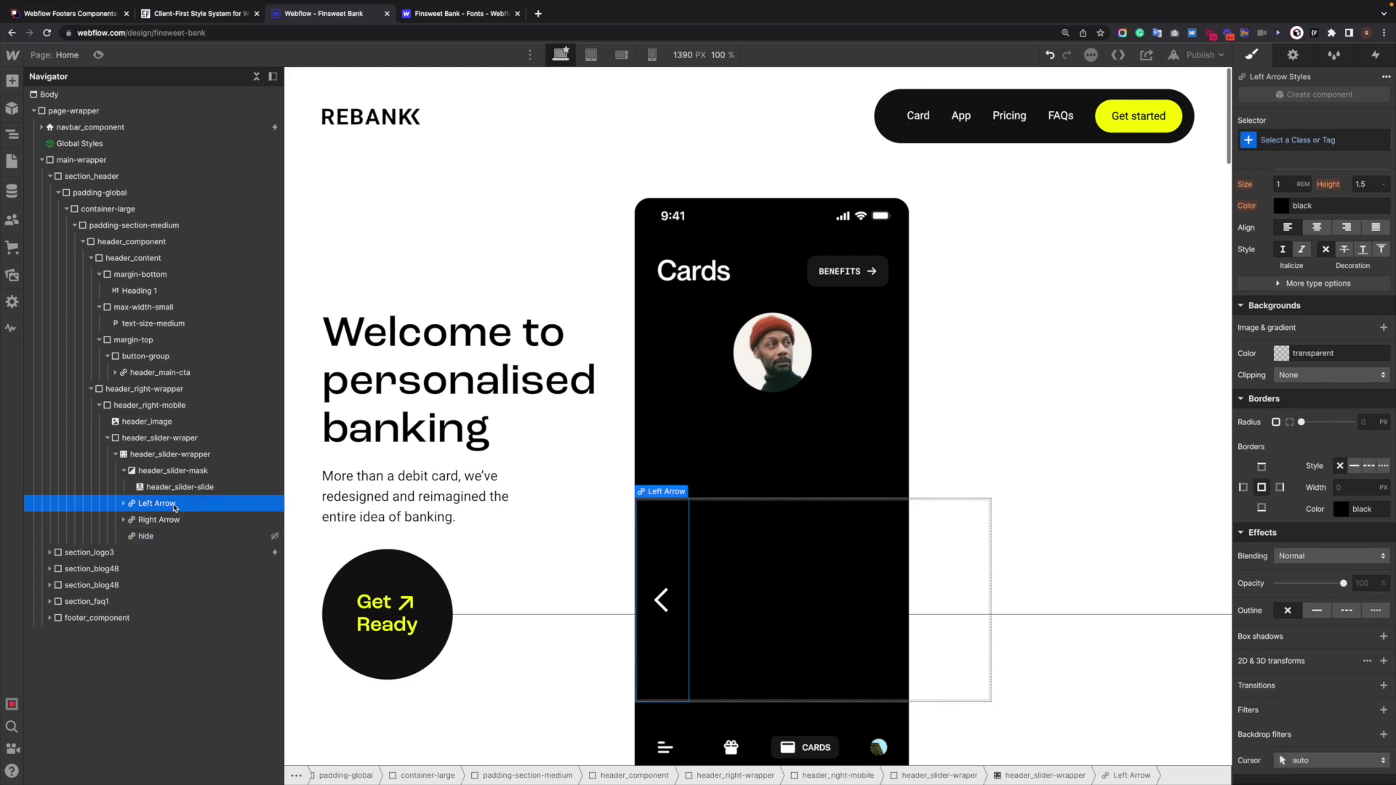
pyautogui.hotkey('ctrl', 'Return')
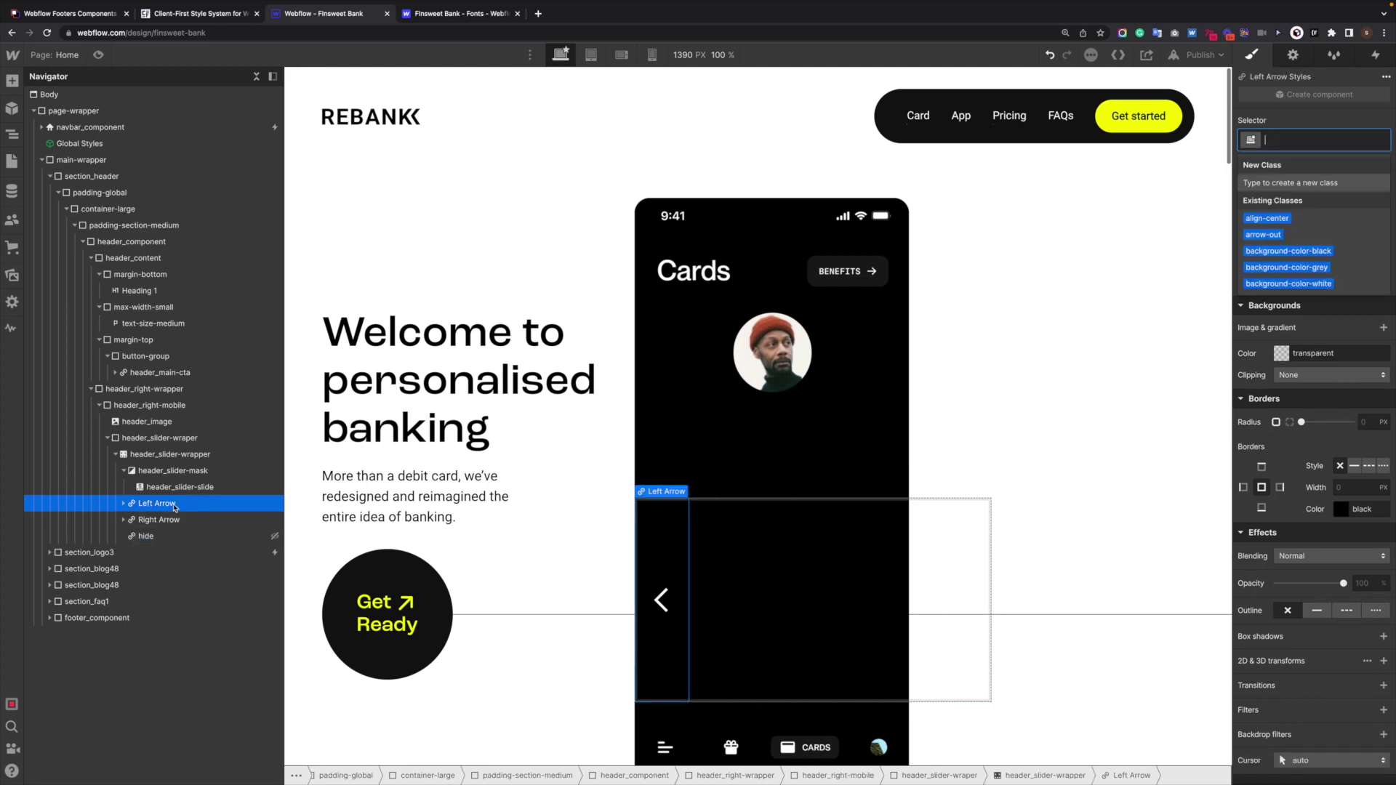
pyautogui.write('hide')
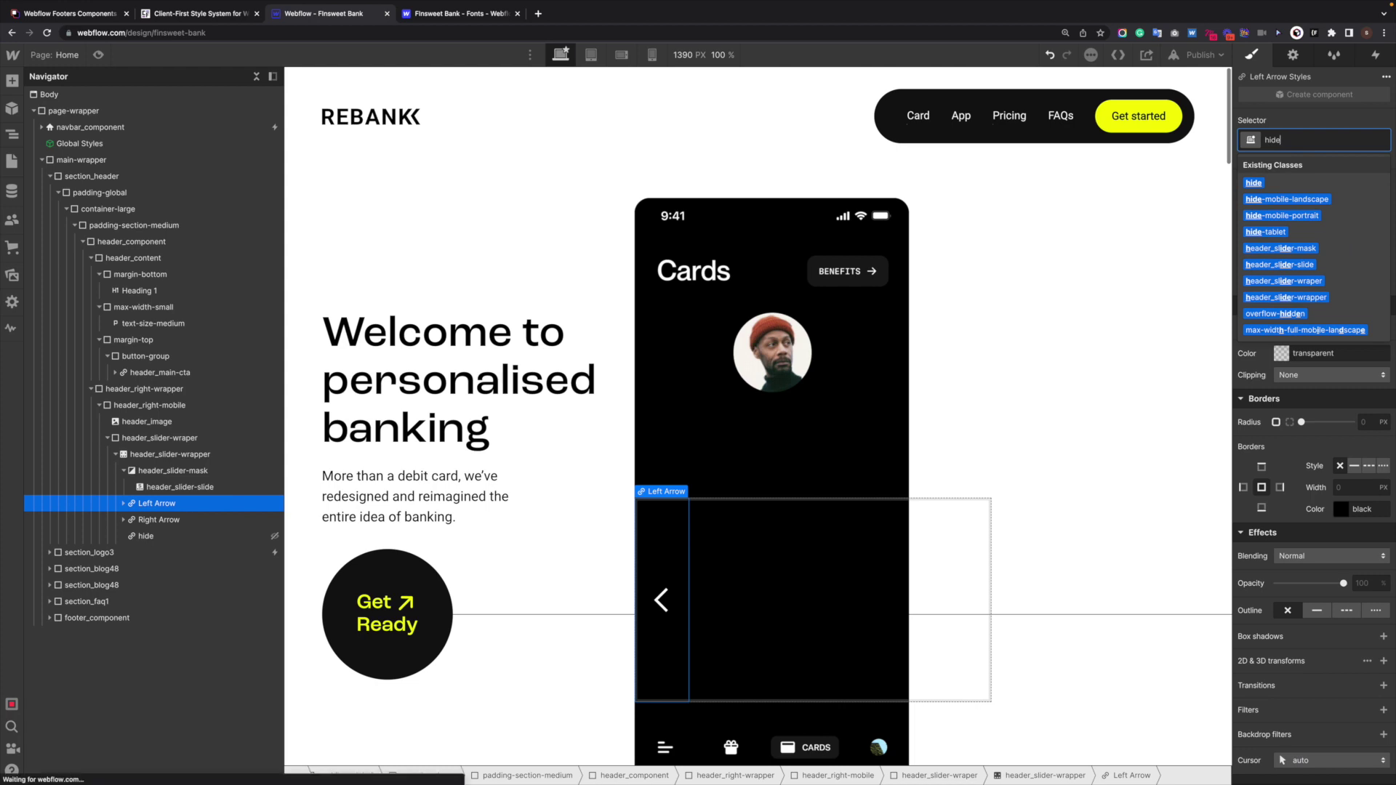
pyautogui.press('Escape')
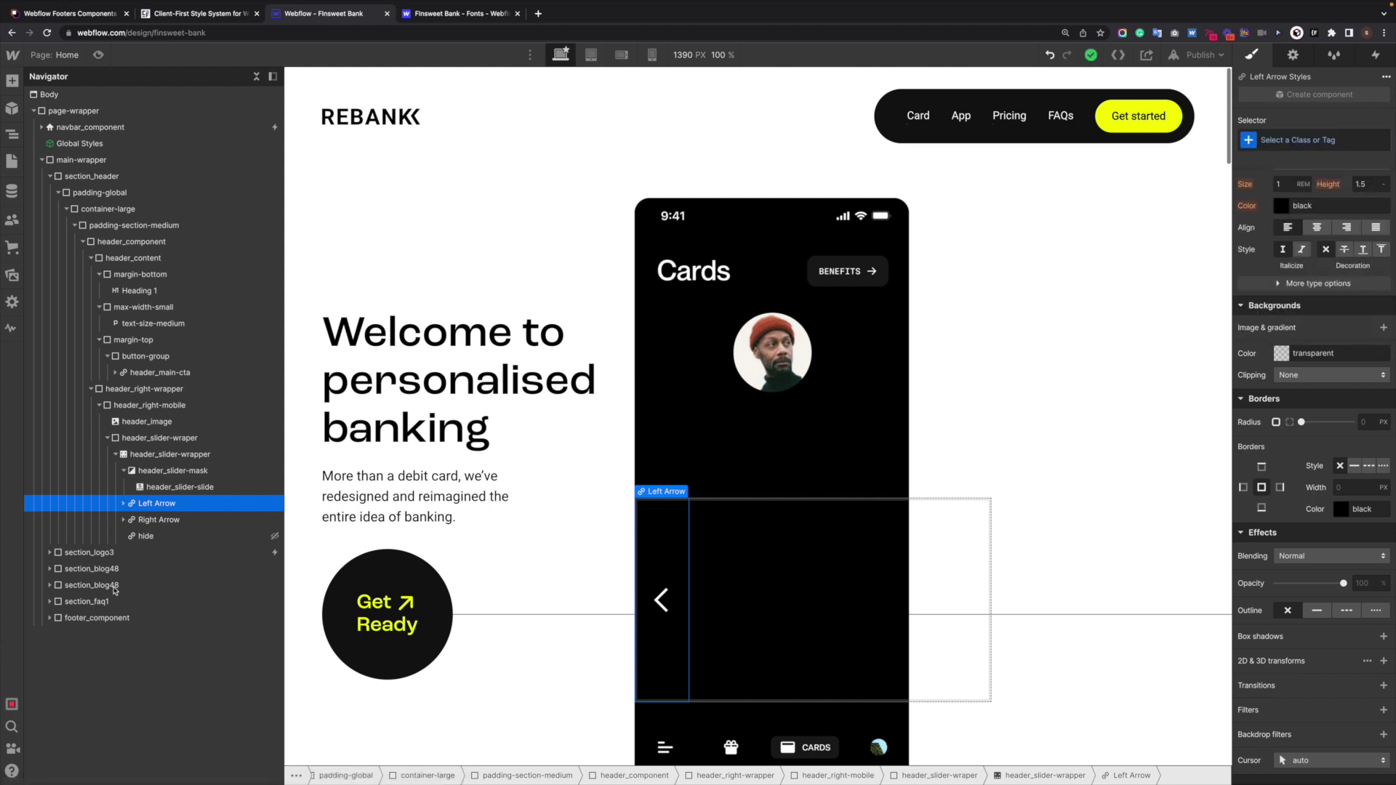
# Insert an Image element into header_slider-slide and assign it the yellow REBANK card SVG from the assets.
pyautogui.click(118, 471)
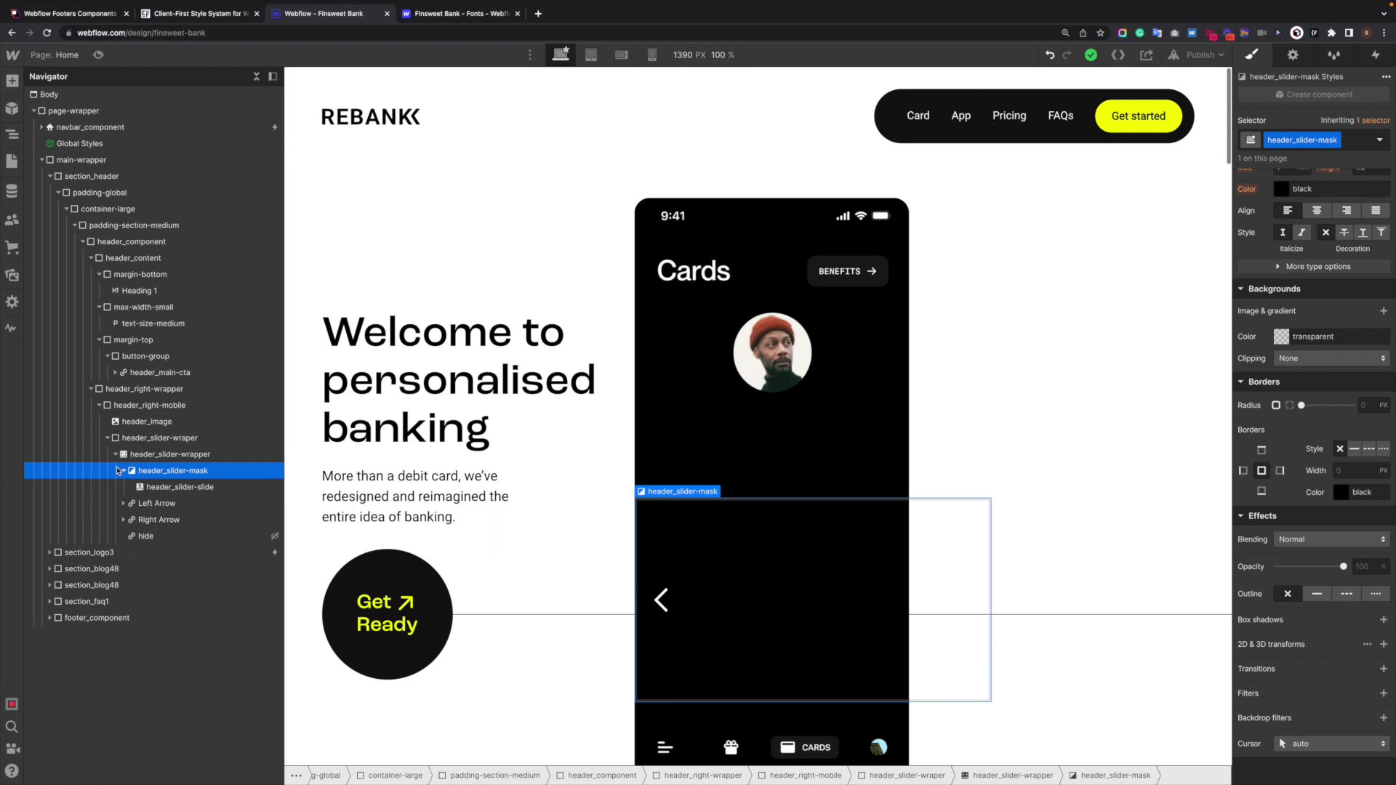
pyautogui.click(122, 471)
pyautogui.click(122, 471)
pyautogui.click(158, 488)
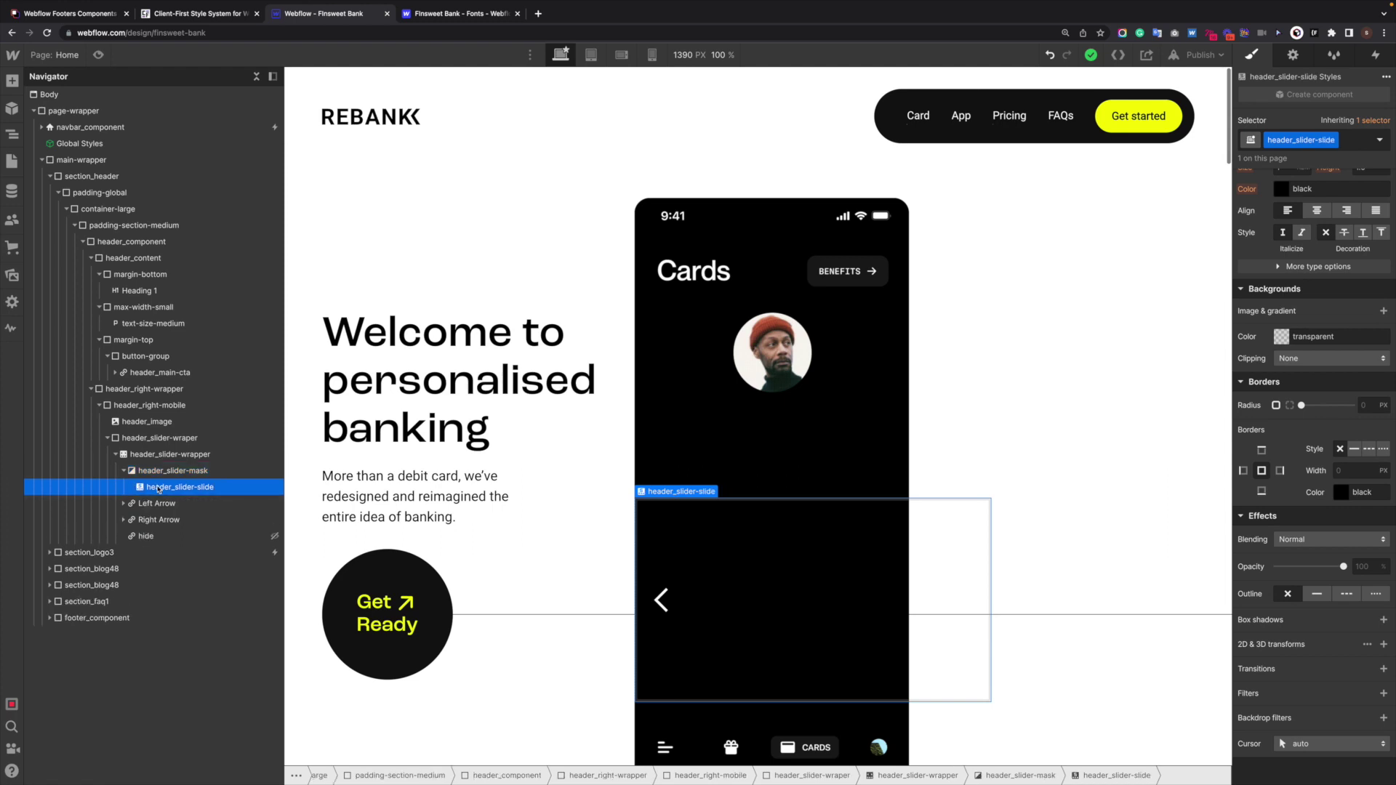
pyautogui.hotkey('ctrl', 'k')
pyautogui.write('imag')
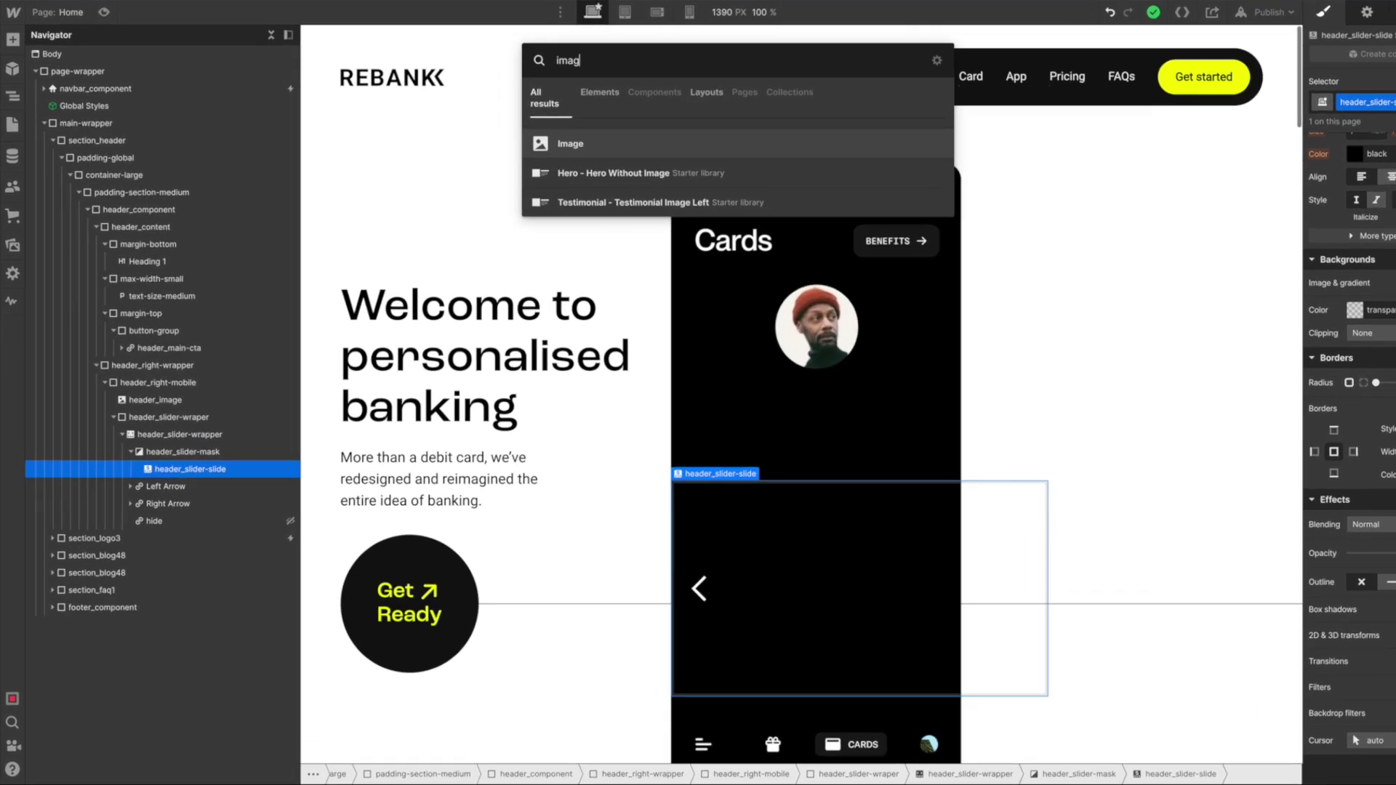
pyautogui.press('Return')
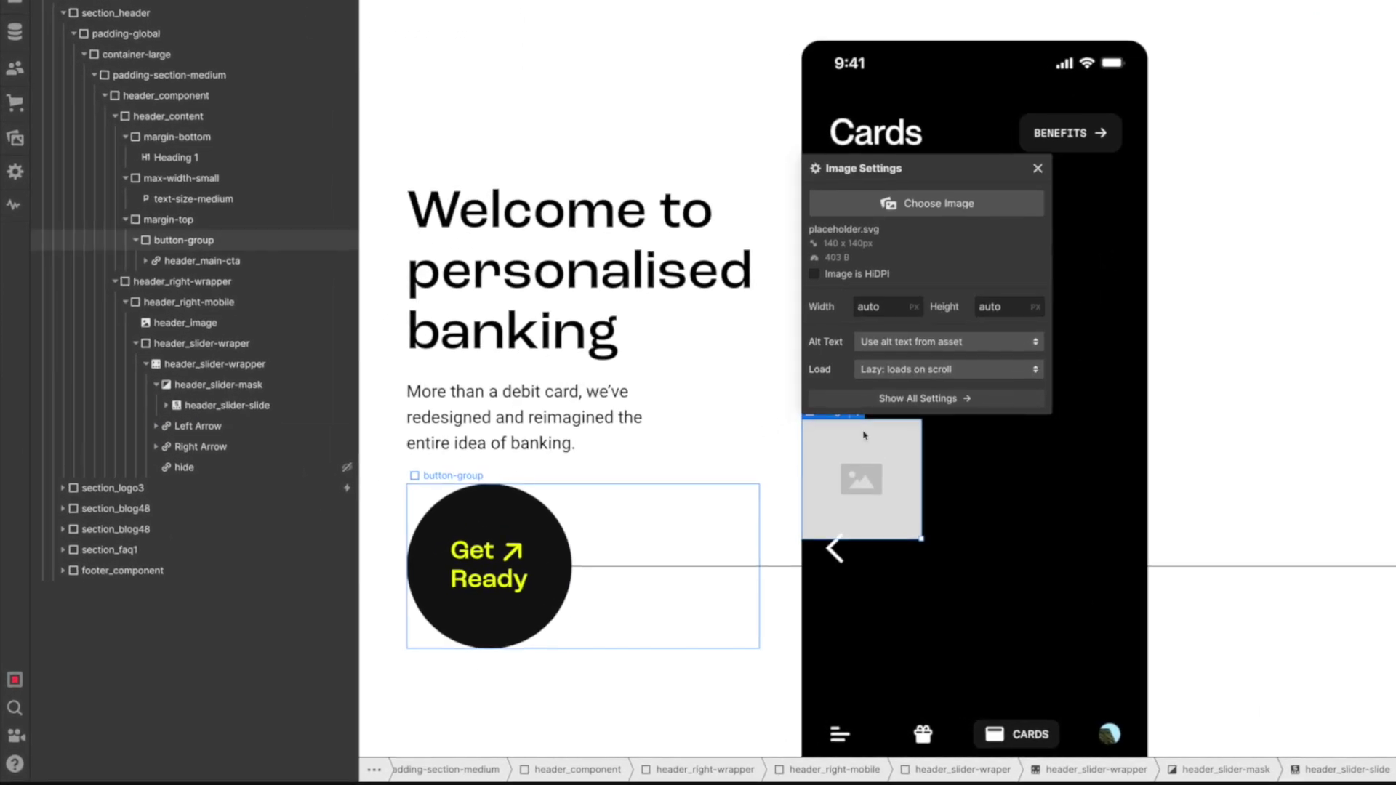
pyautogui.click(920, 208)
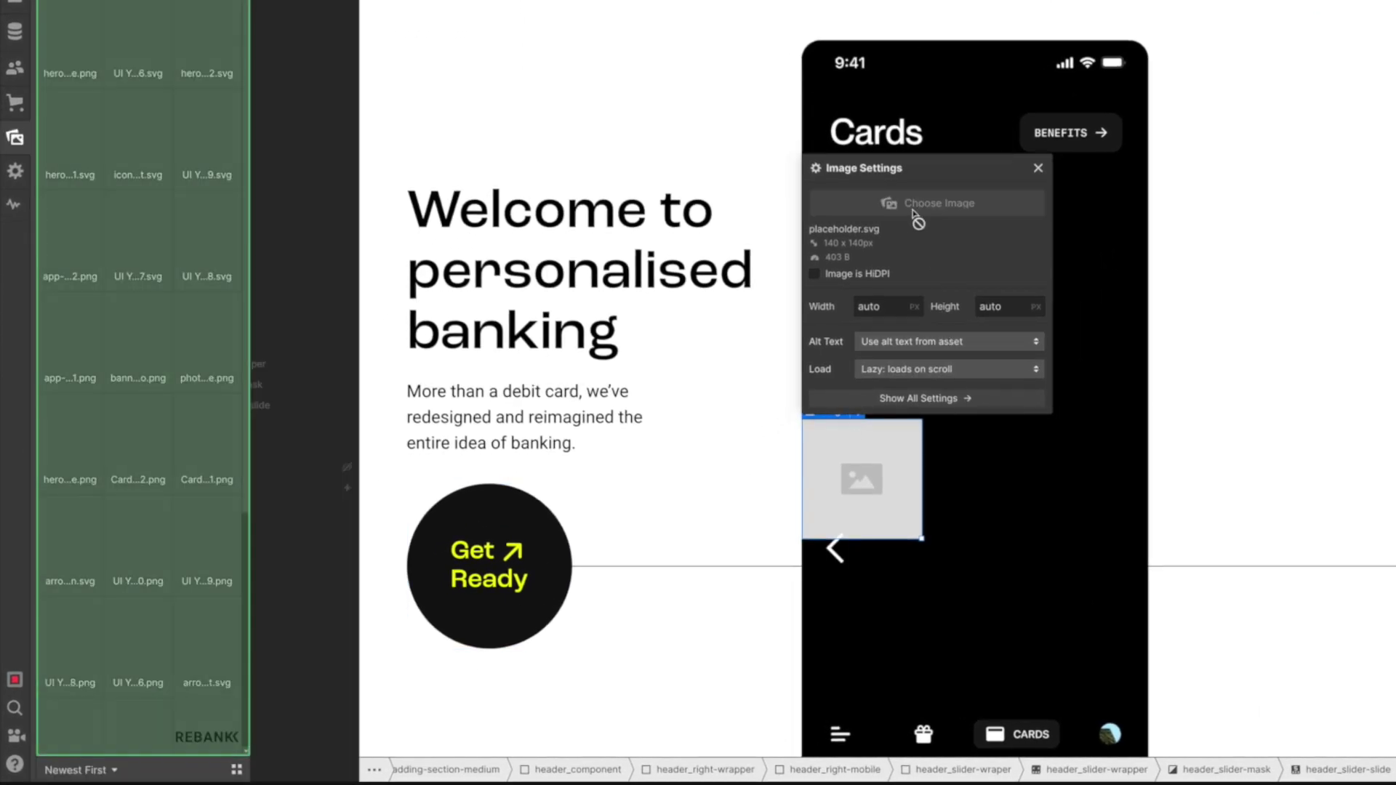
pyautogui.click(53, 134)
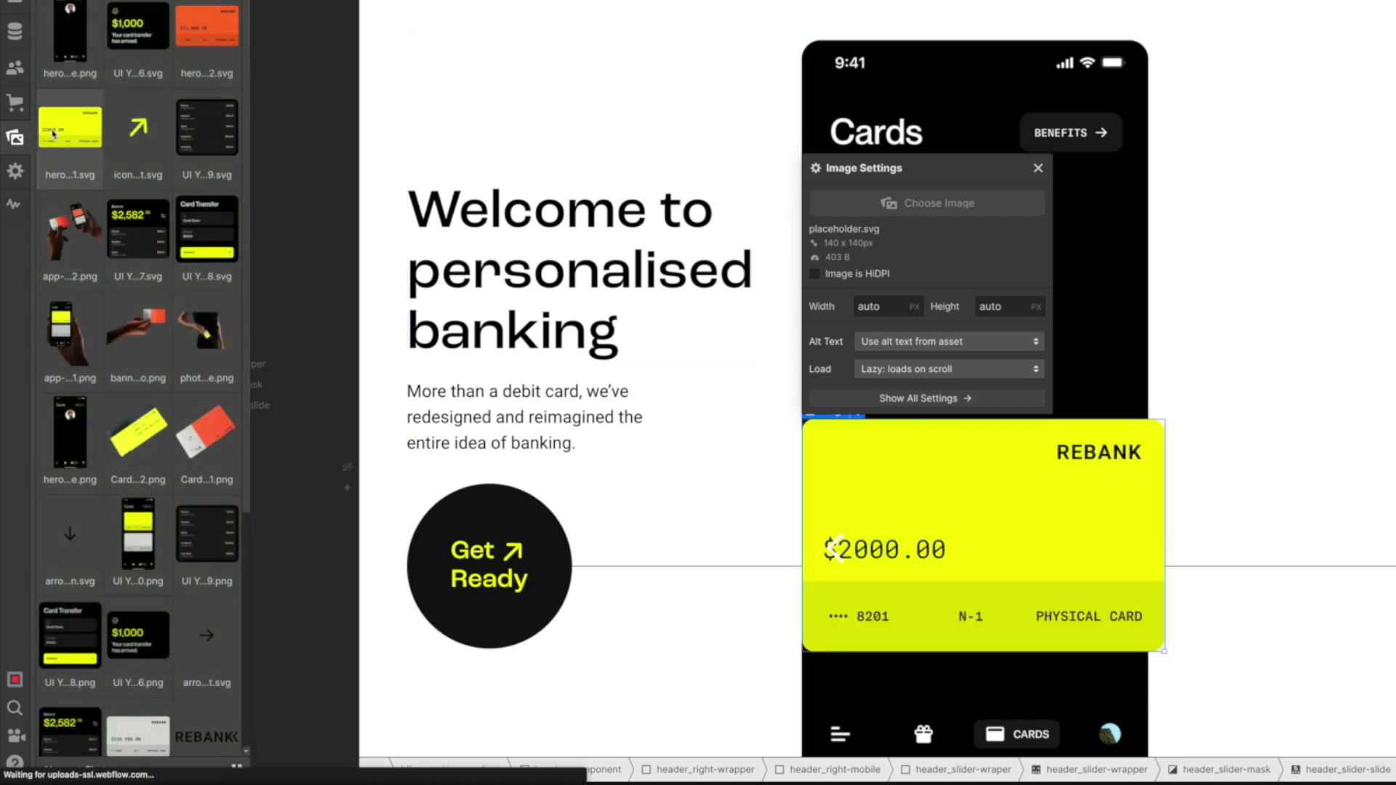
pyautogui.click(1038, 170)
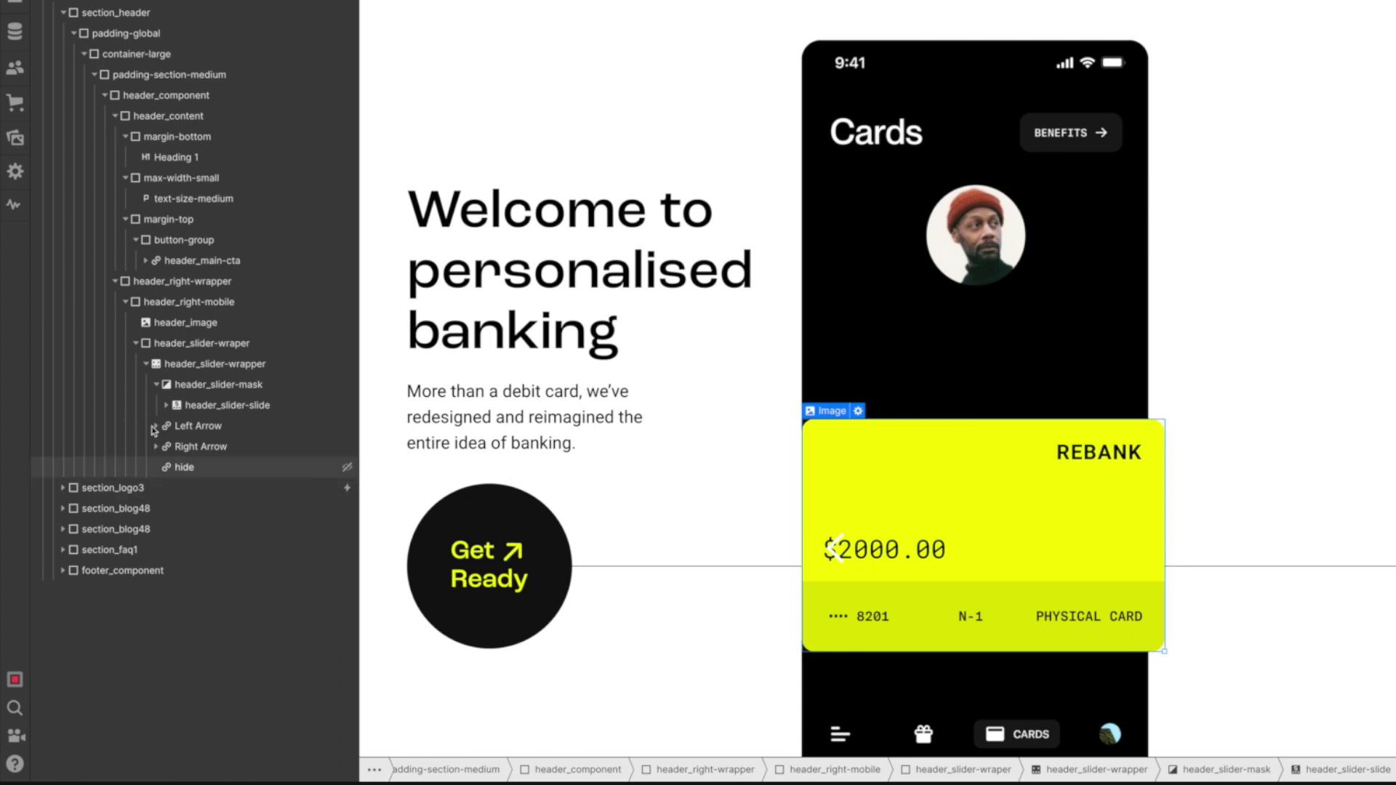
# Give the yellow REBANK card image inside header_slider-slide the new class header_slider-image.
pyautogui.click(973, 500)
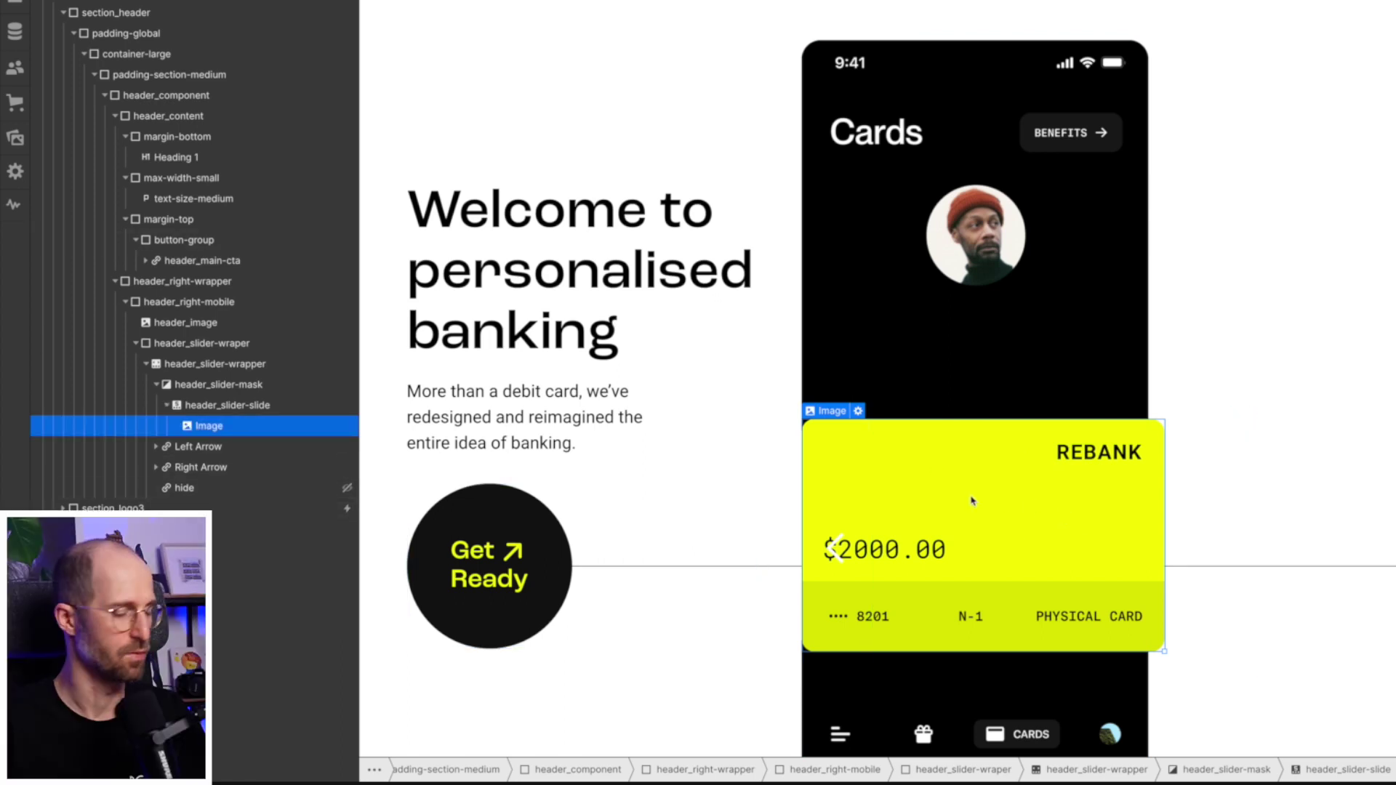
pyautogui.press('super+Return')
pyautogui.write('header_')
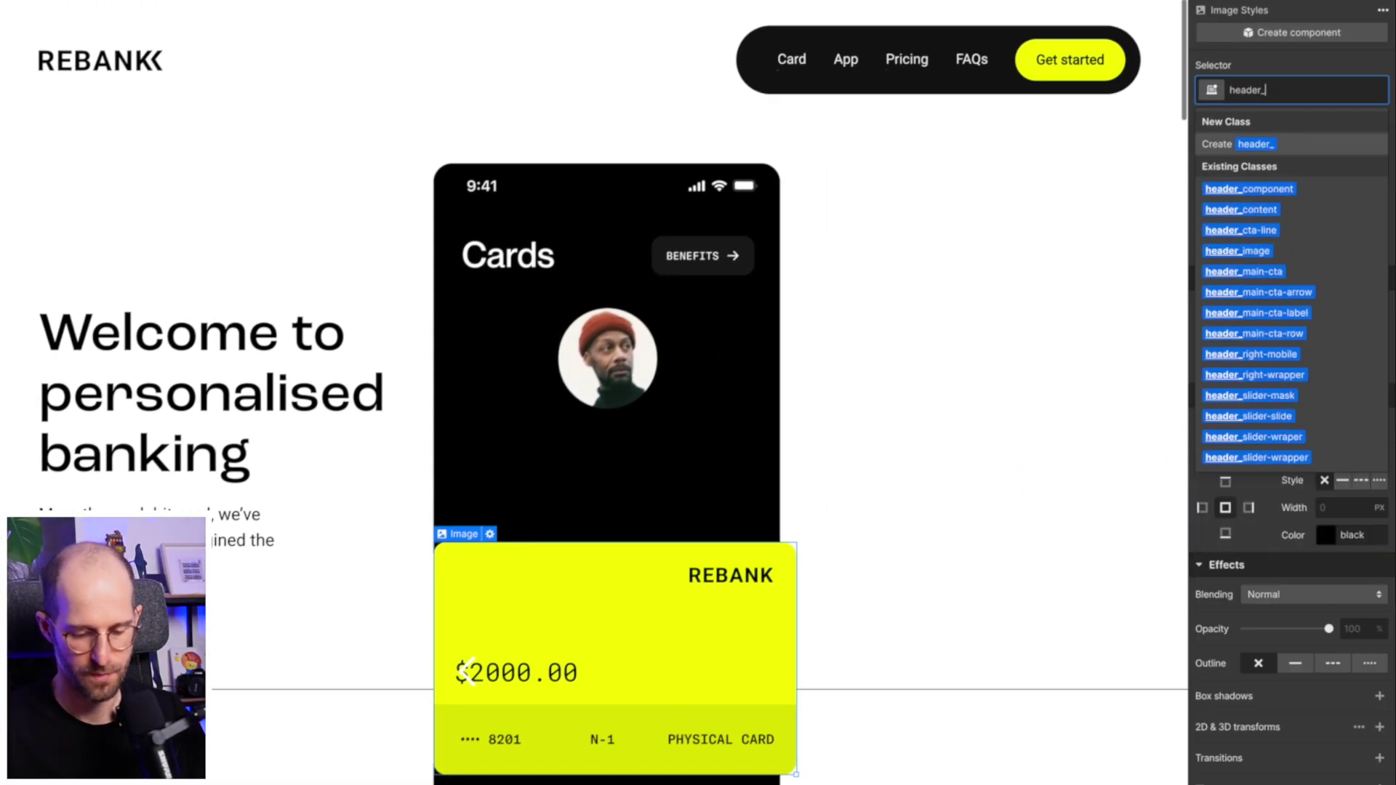
pyautogui.write('slider-image')
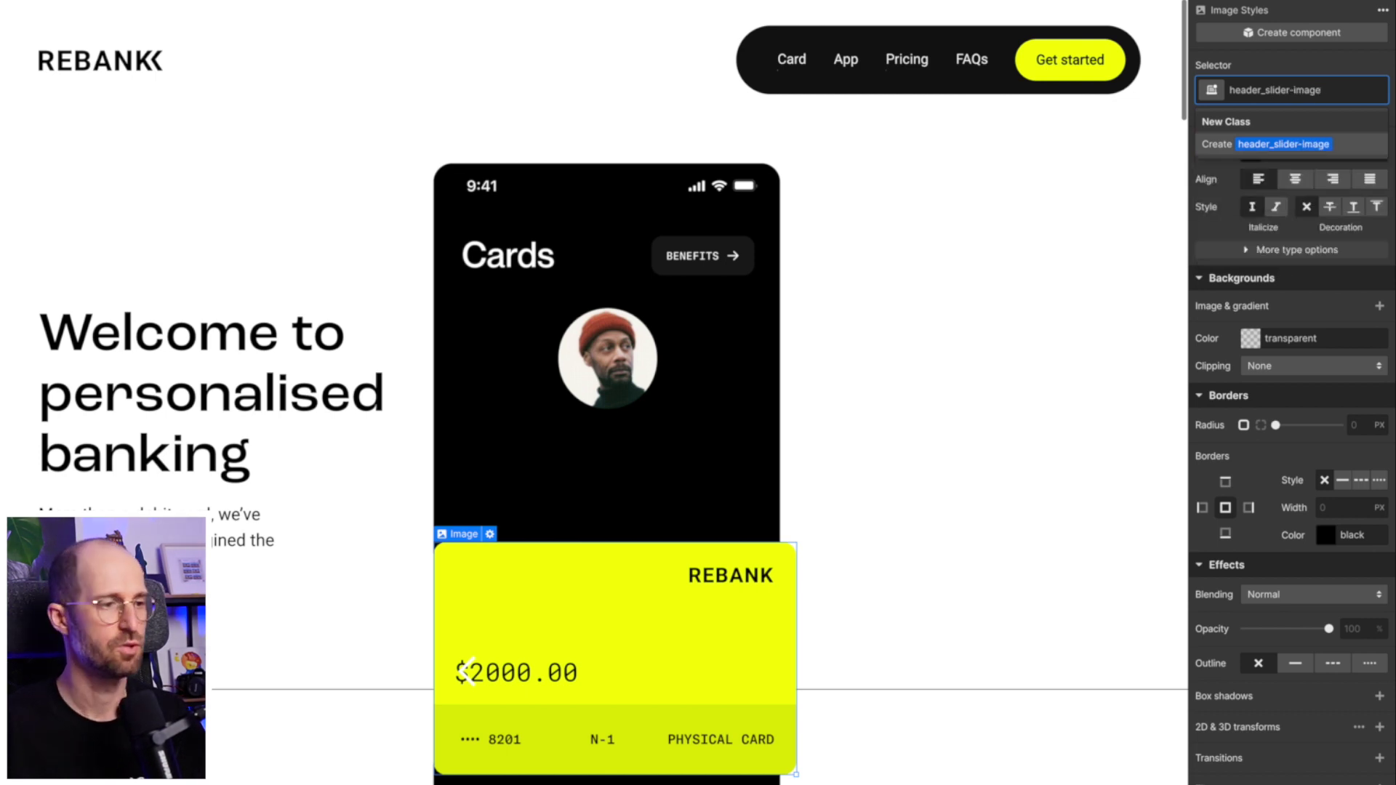
pyautogui.press('Return')
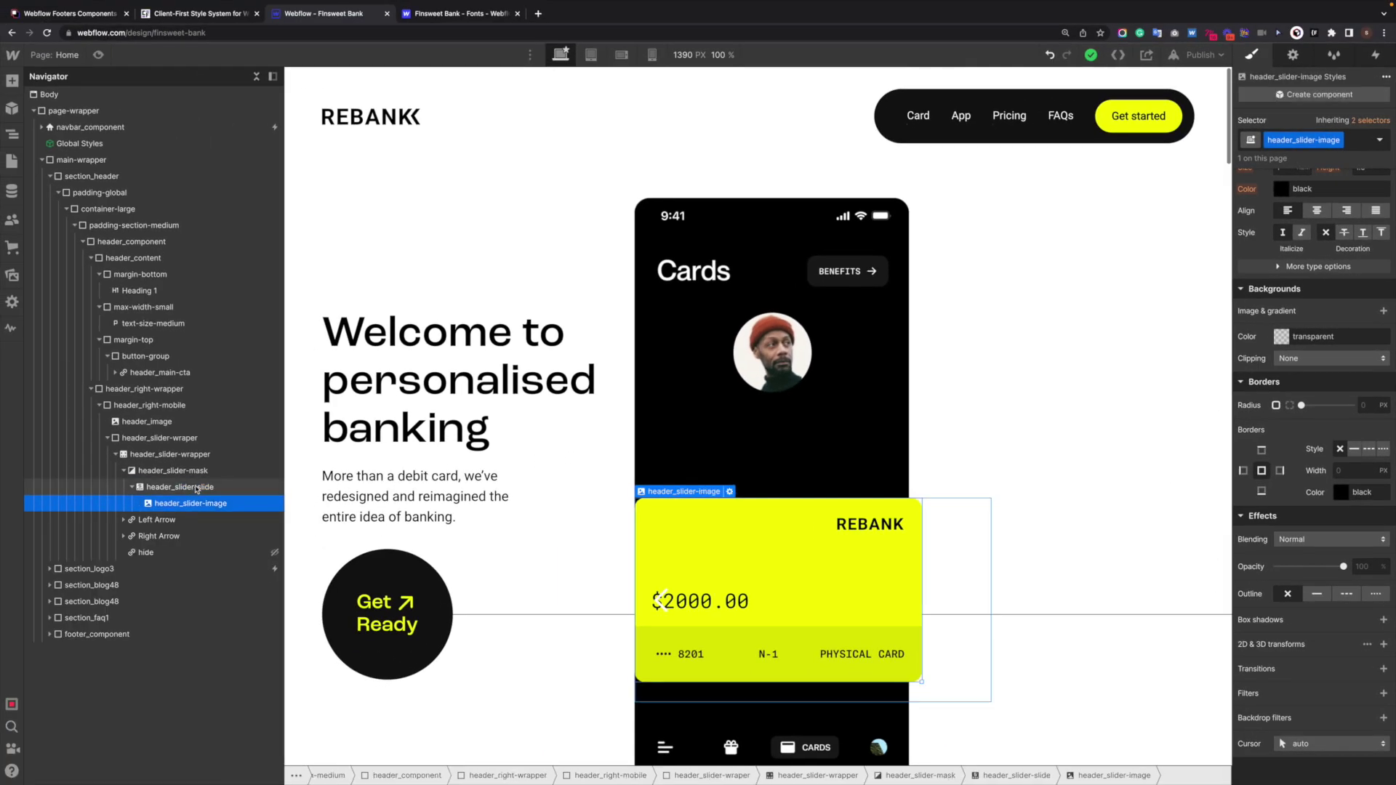
# Add an outside box shadow to header_slider-image with angle 180 deg, distance 10 px, blur 20 px and size -5 px.
pyautogui.click(174, 488)
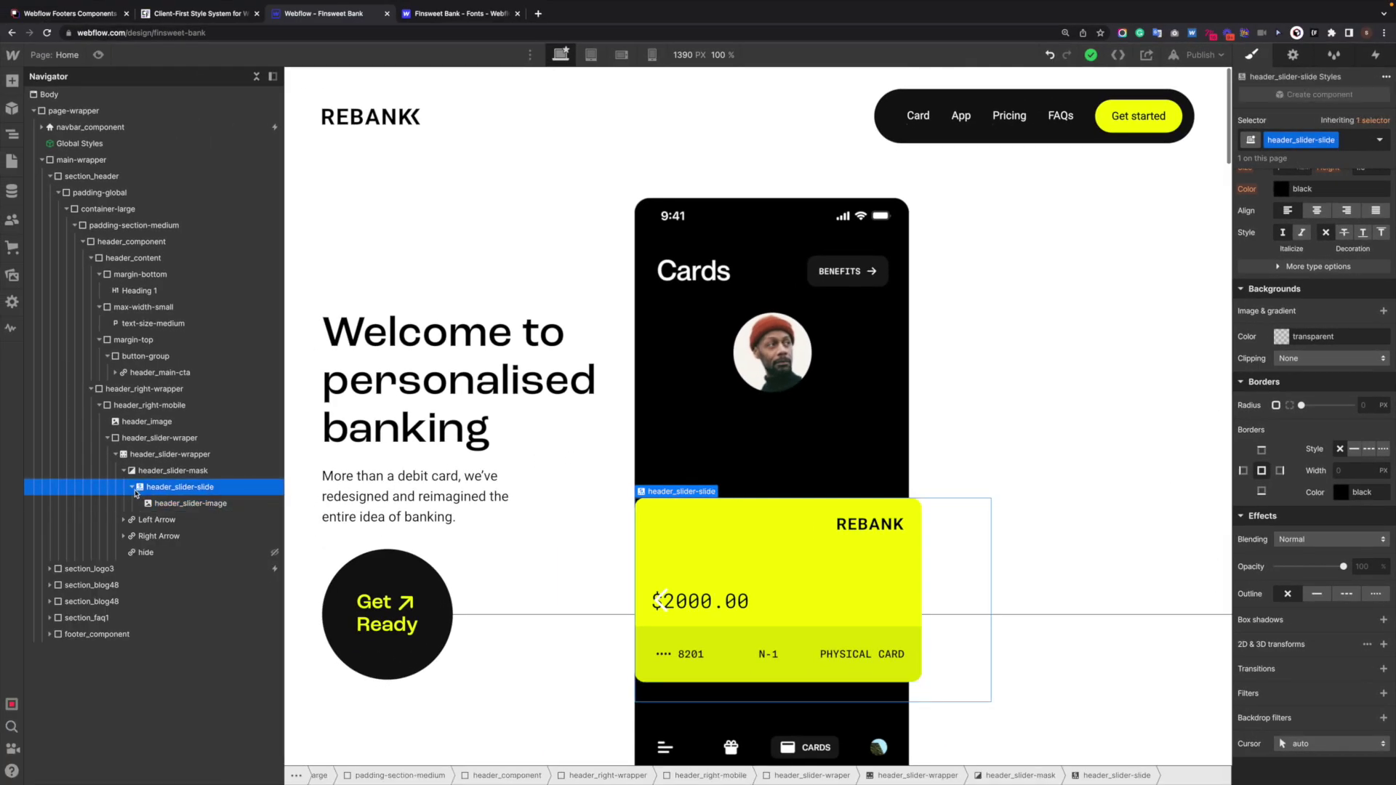
pyautogui.click(181, 505)
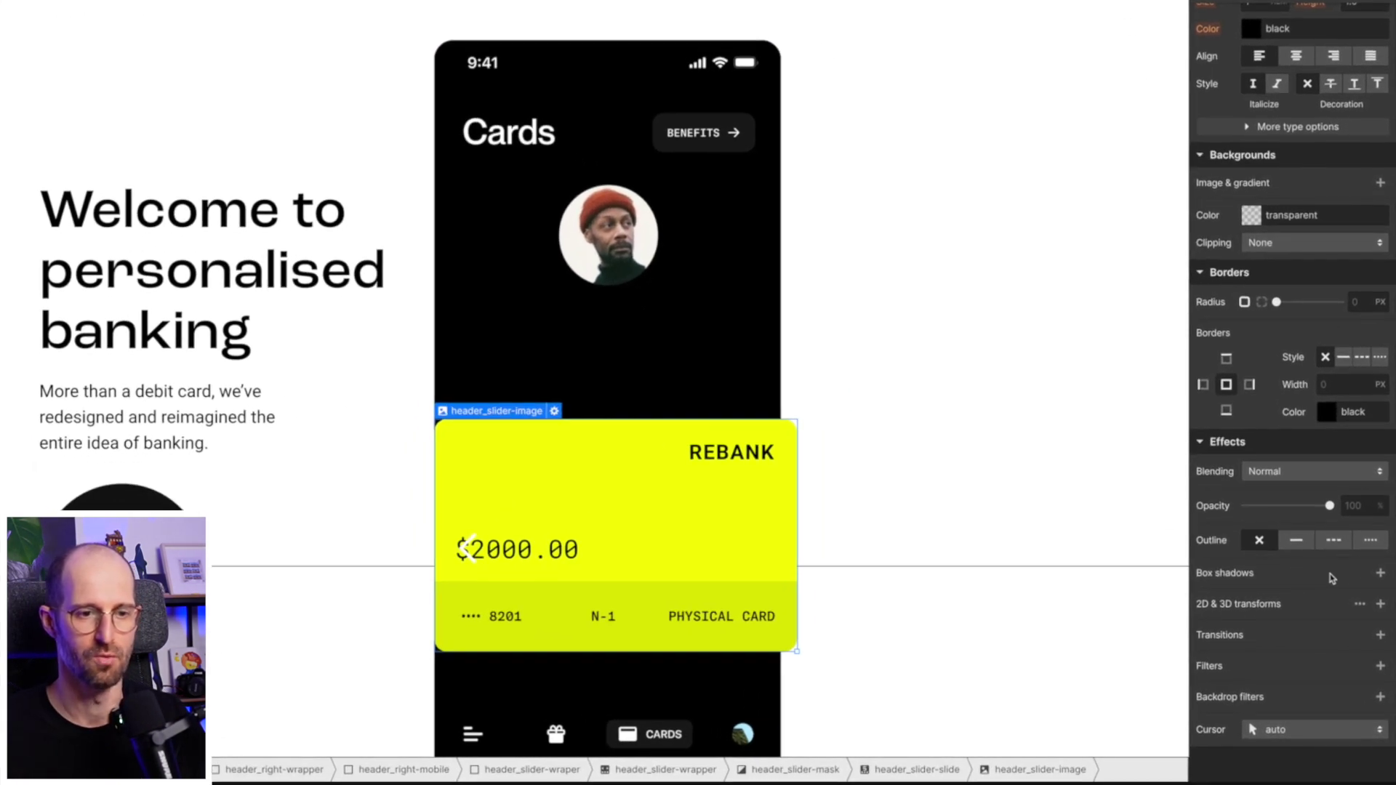
pyautogui.click(1380, 573)
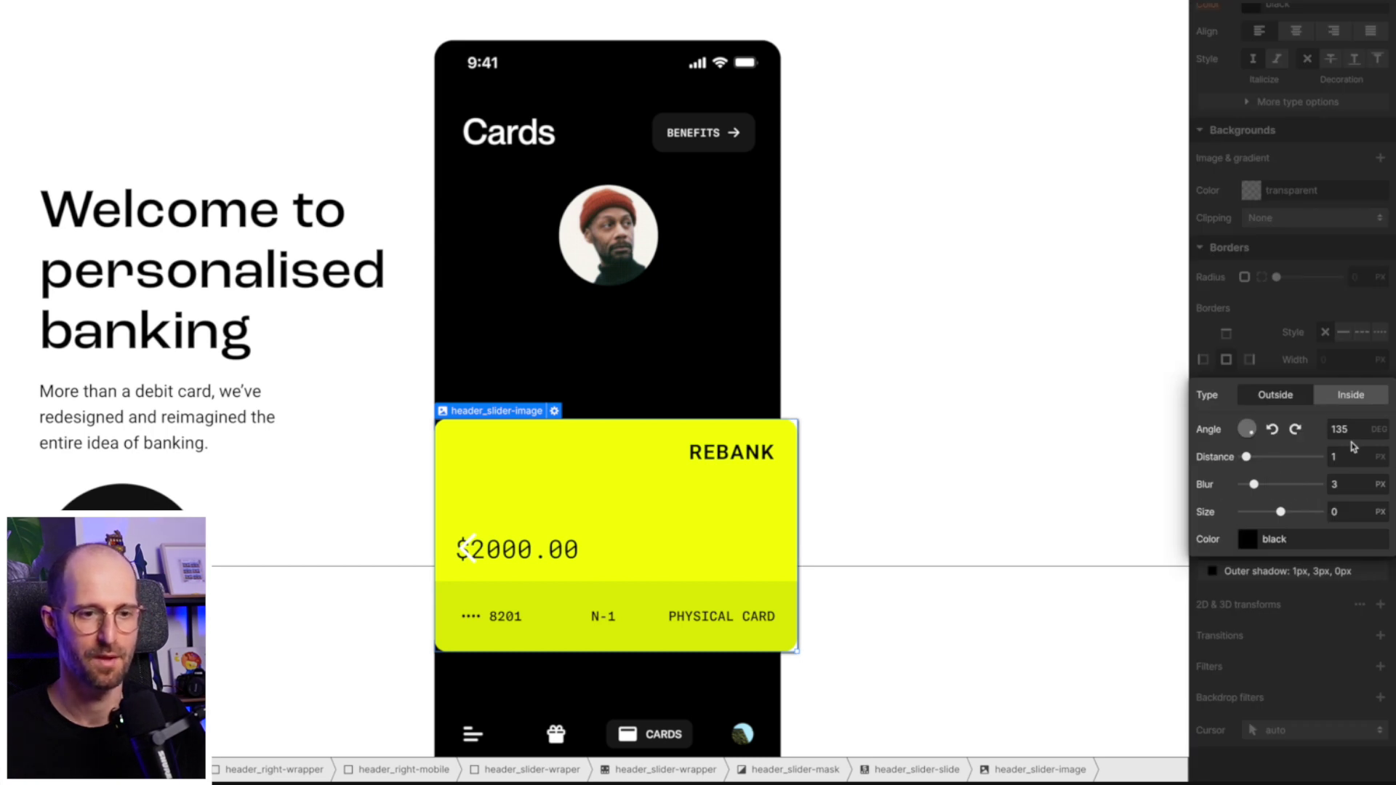
pyautogui.moveTo(1257, 445); pyautogui.dragTo(1249, 442)
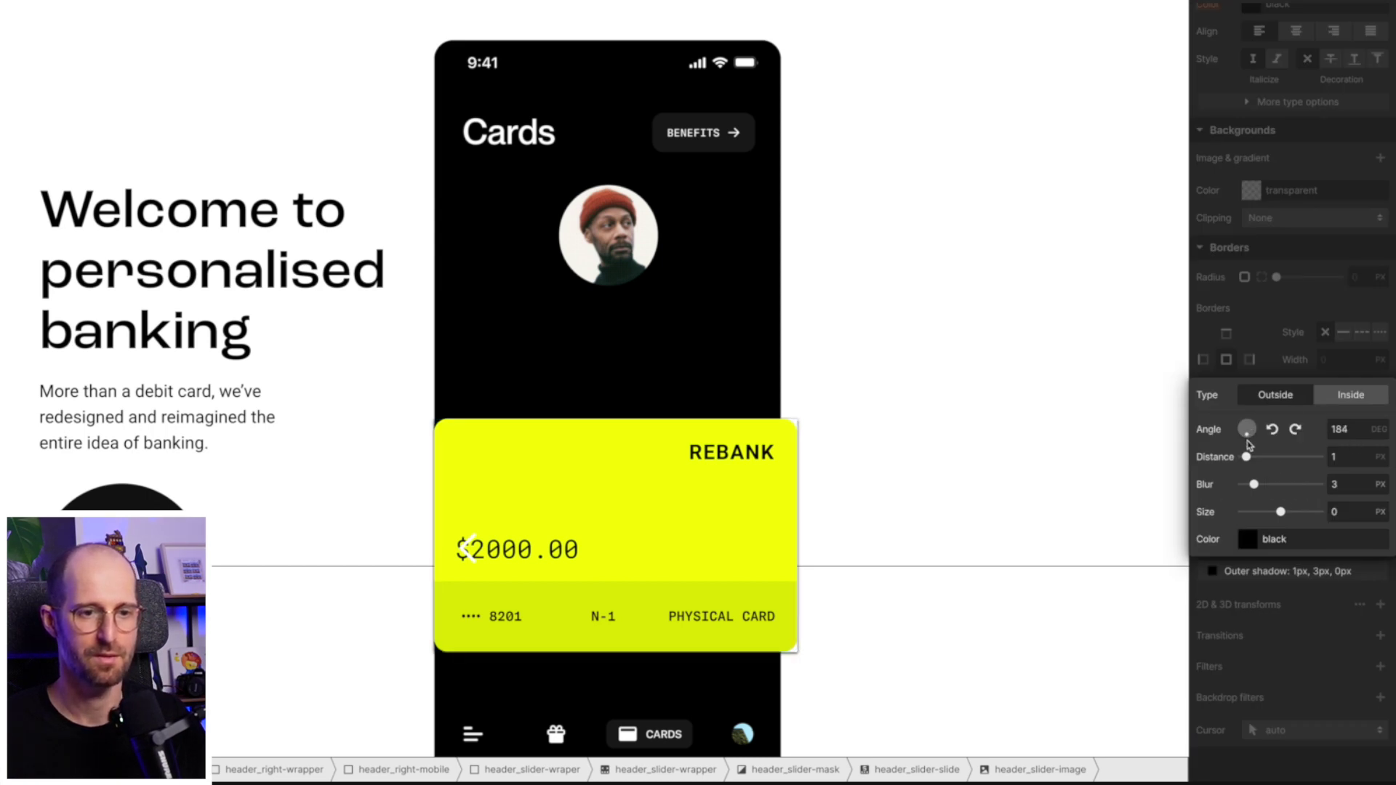
pyautogui.click(1350, 460)
pyautogui.write('10')
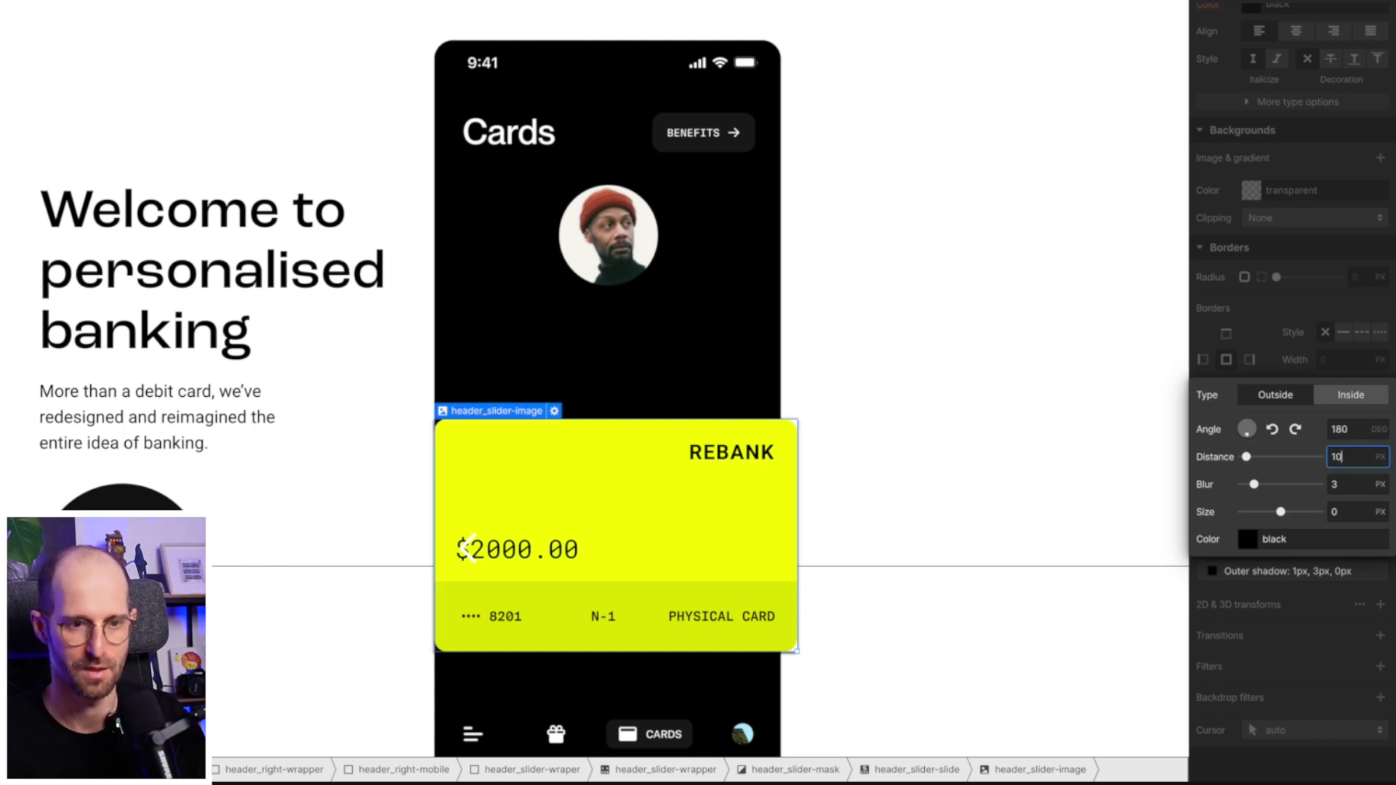
pyautogui.press('Tab')
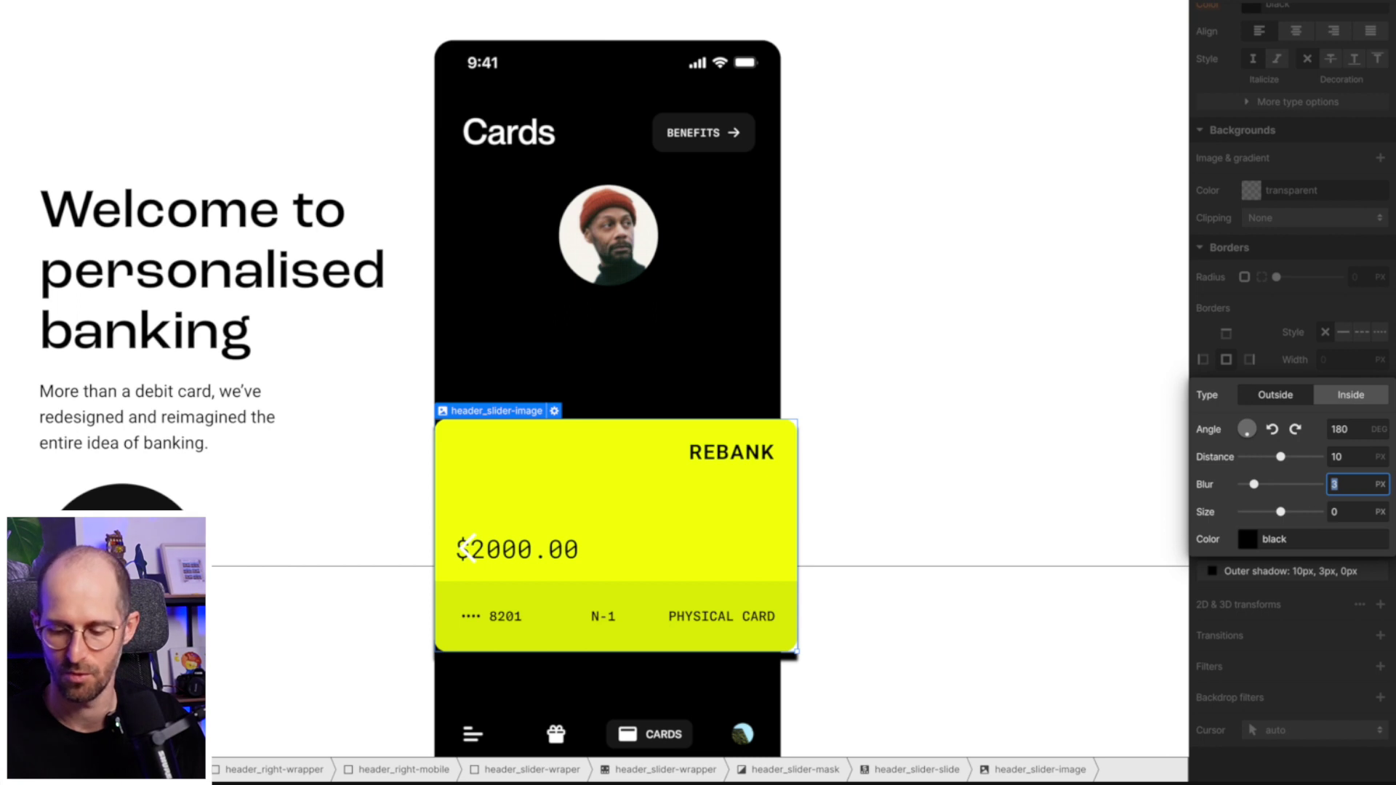
pyautogui.write('20')
pyautogui.press('Tab')
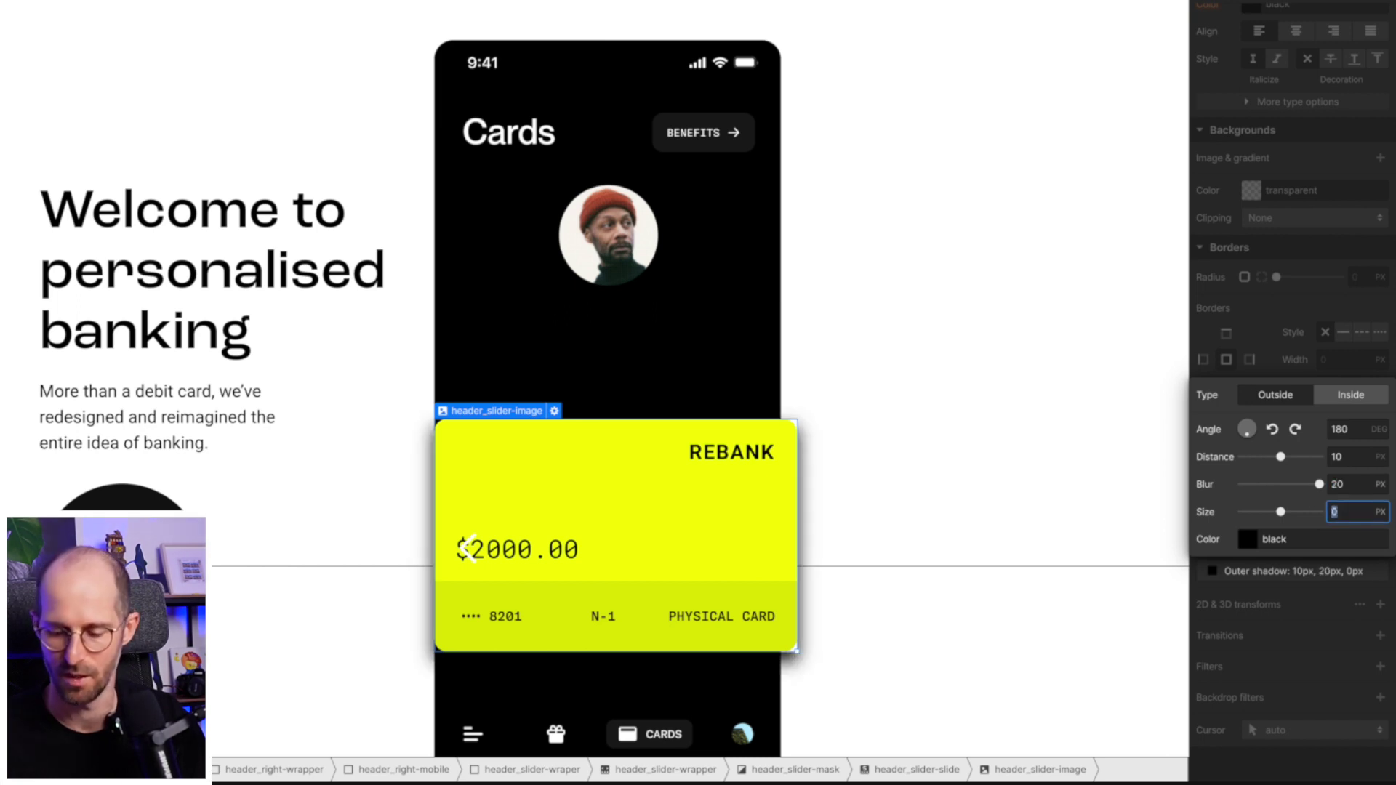
pyautogui.write('-5')
pyautogui.press('Tab')
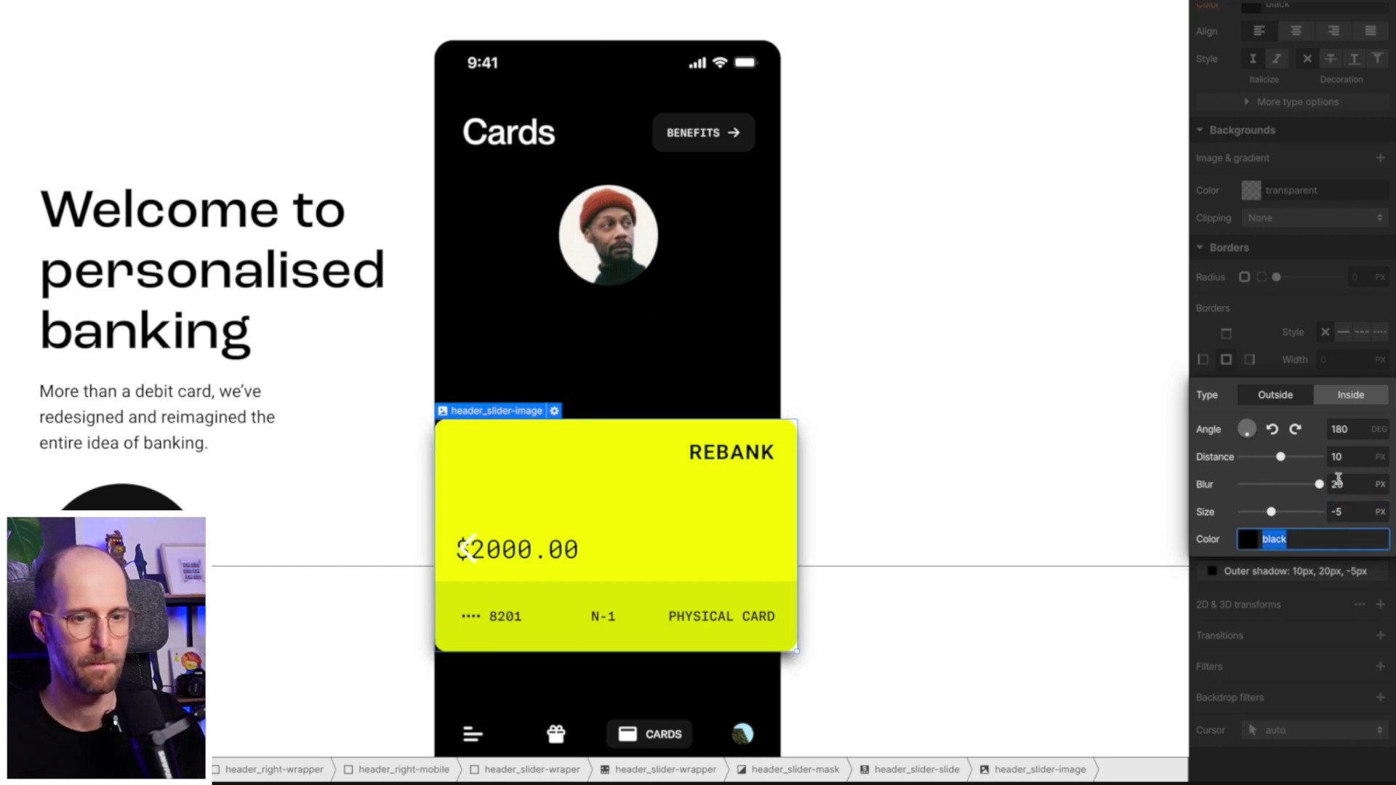
# Set the box shadow color to the #111111 swatch at 43% opacity.
pyautogui.click(1248, 542)
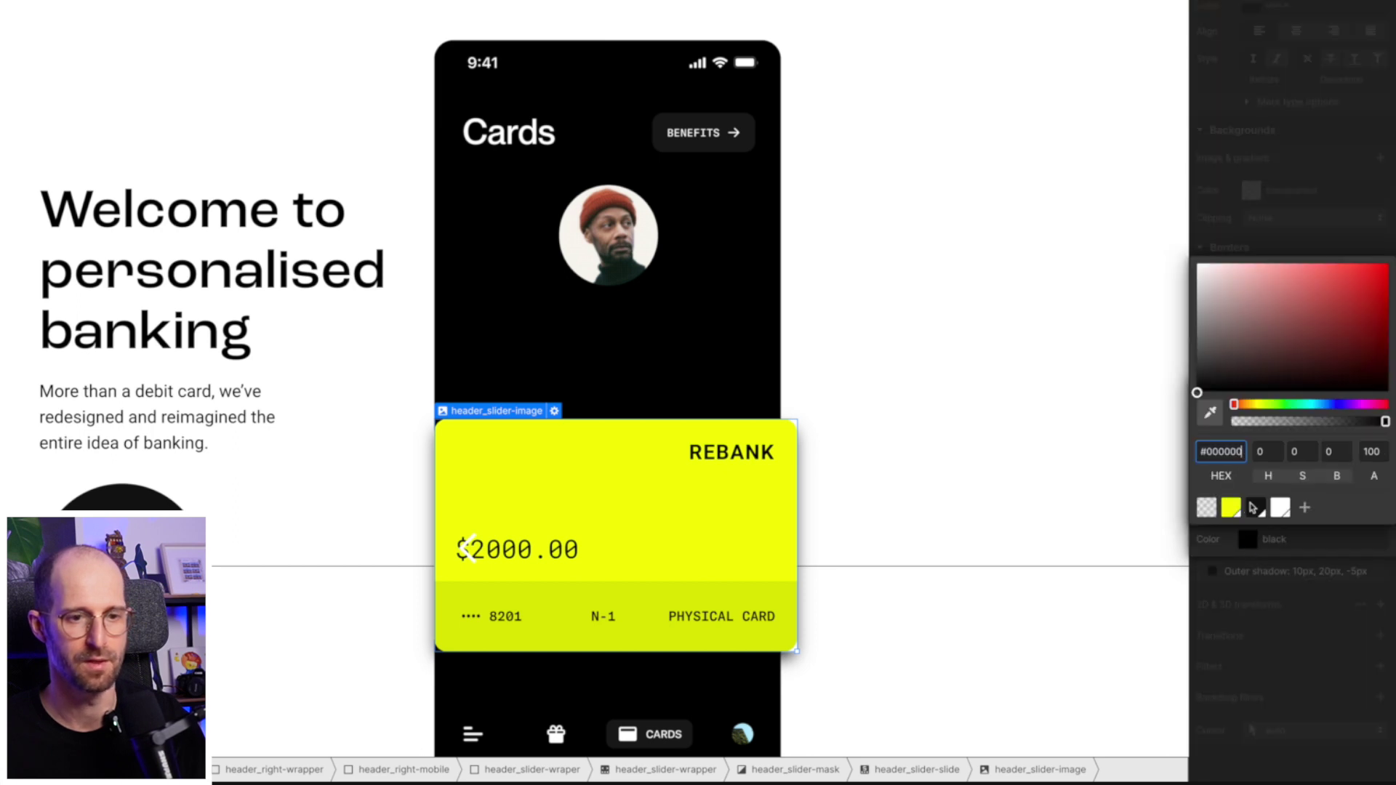
pyautogui.click(1256, 507)
pyautogui.moveTo(1304, 386); pyautogui.dragTo(1296, 389)
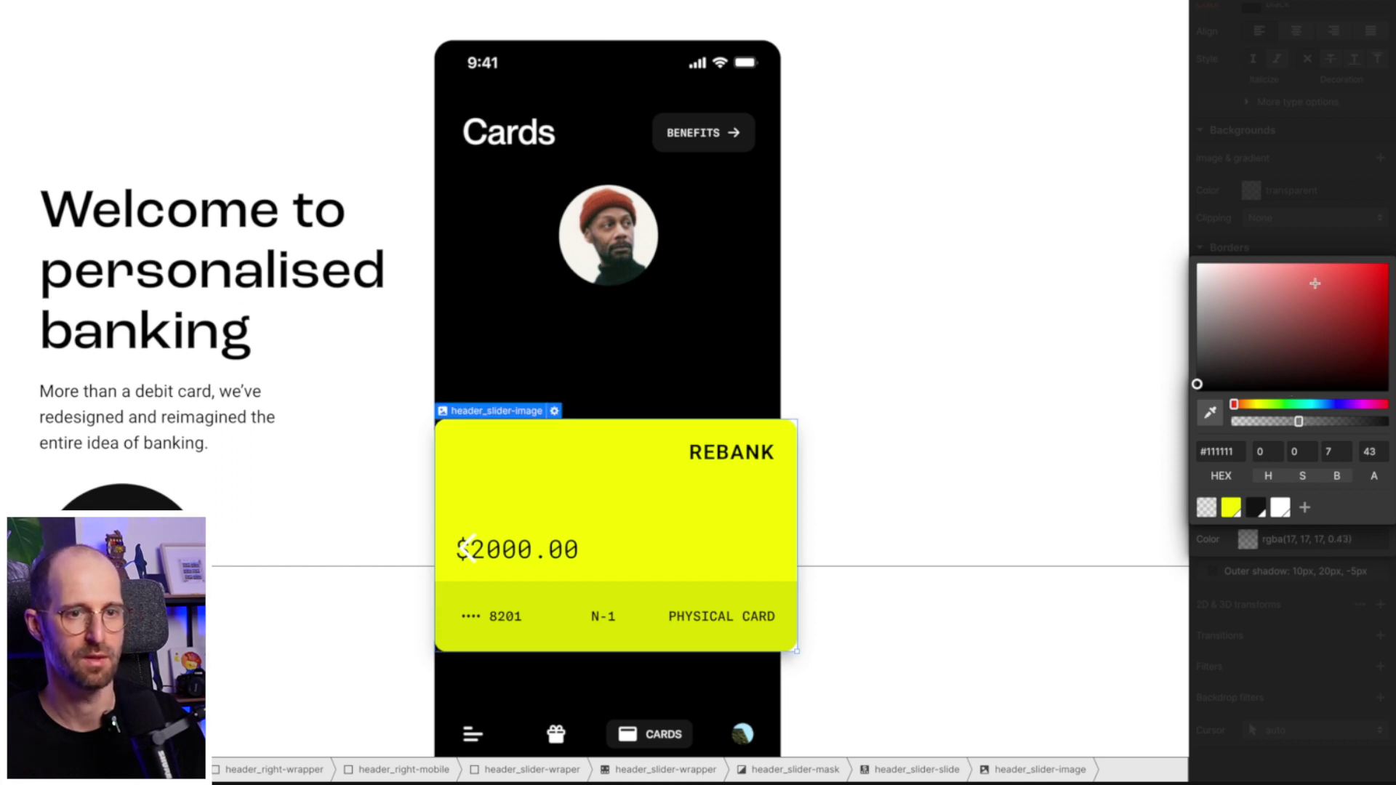
pyautogui.click(1316, 234)
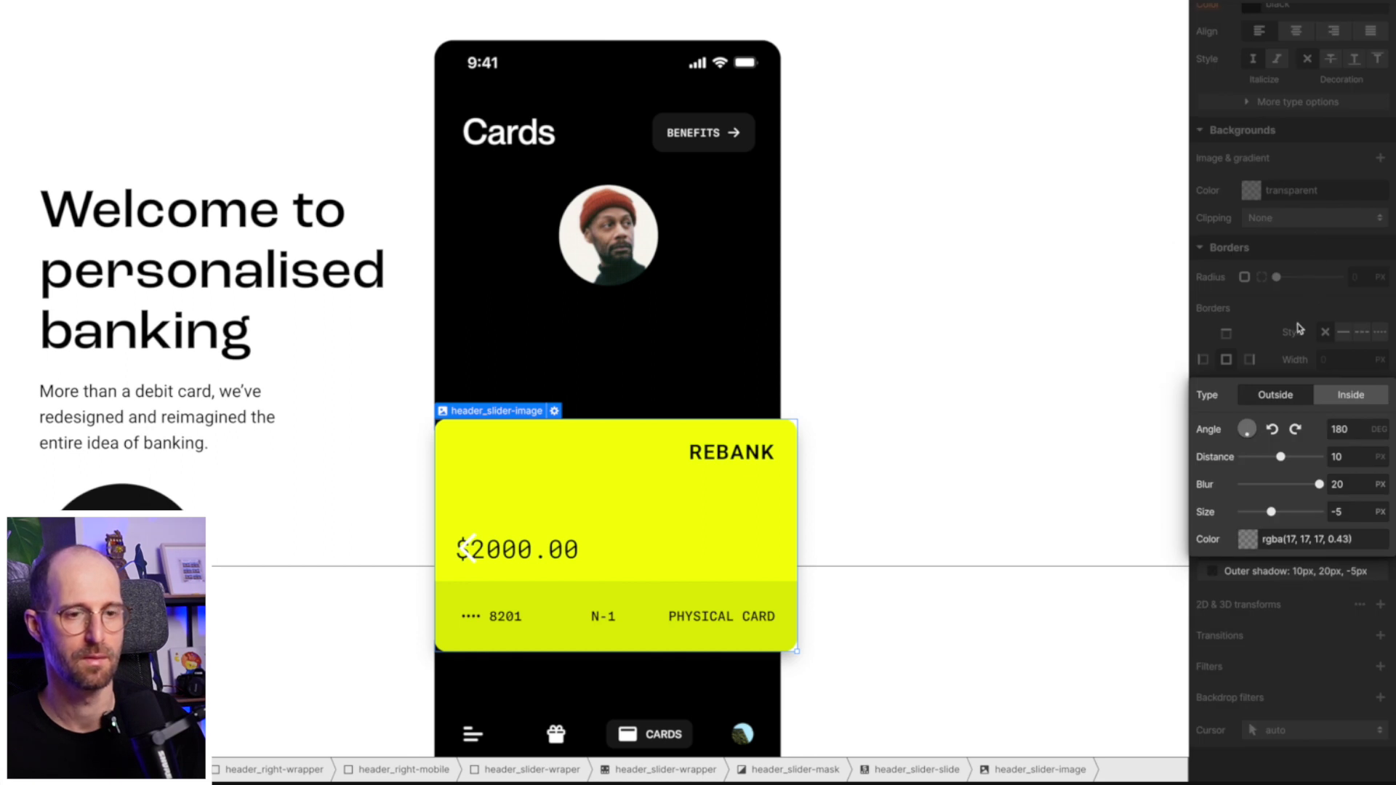
pyautogui.click(1298, 311)
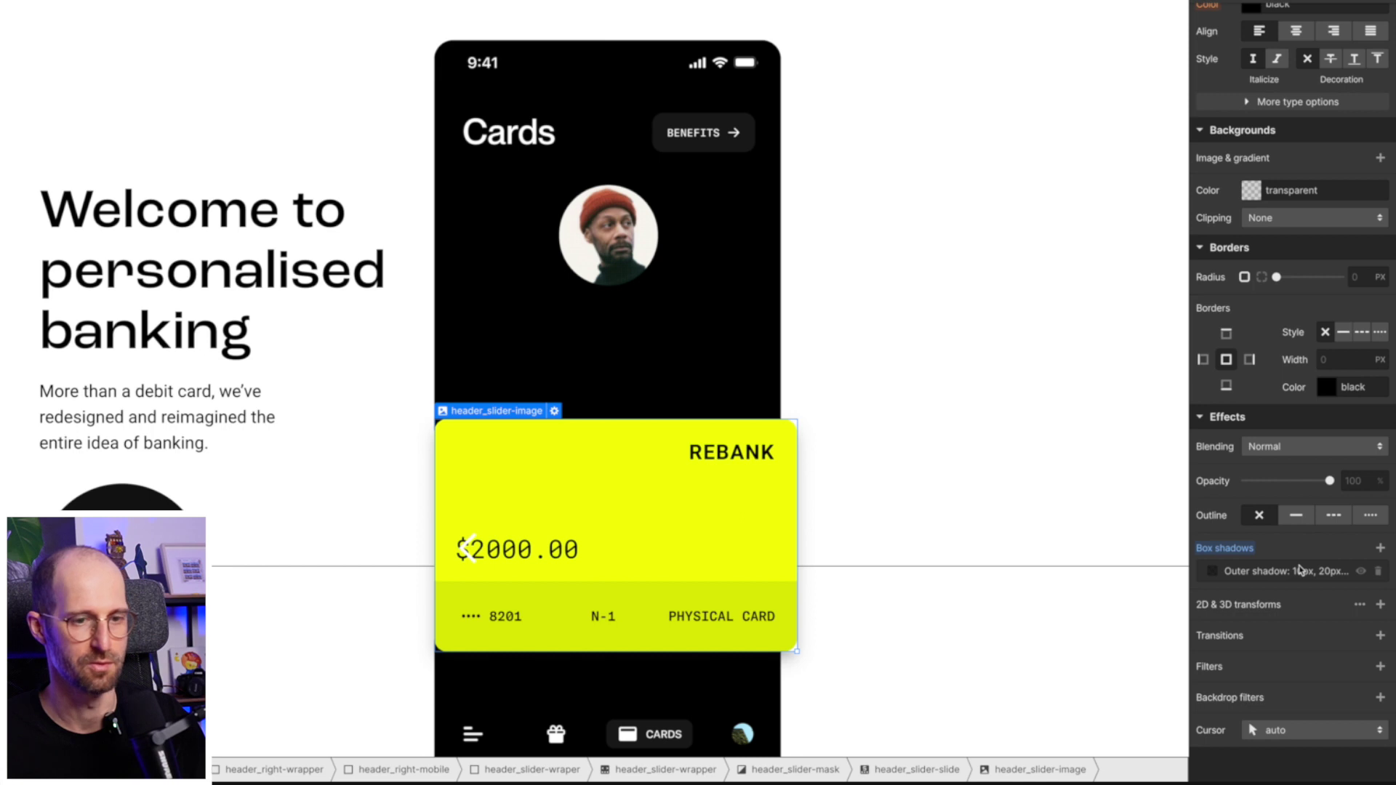
# Set the overflow of header_slider-image to hidden and its border radius to 1.5rem.
pyautogui.scroll(6, 1280, 225)
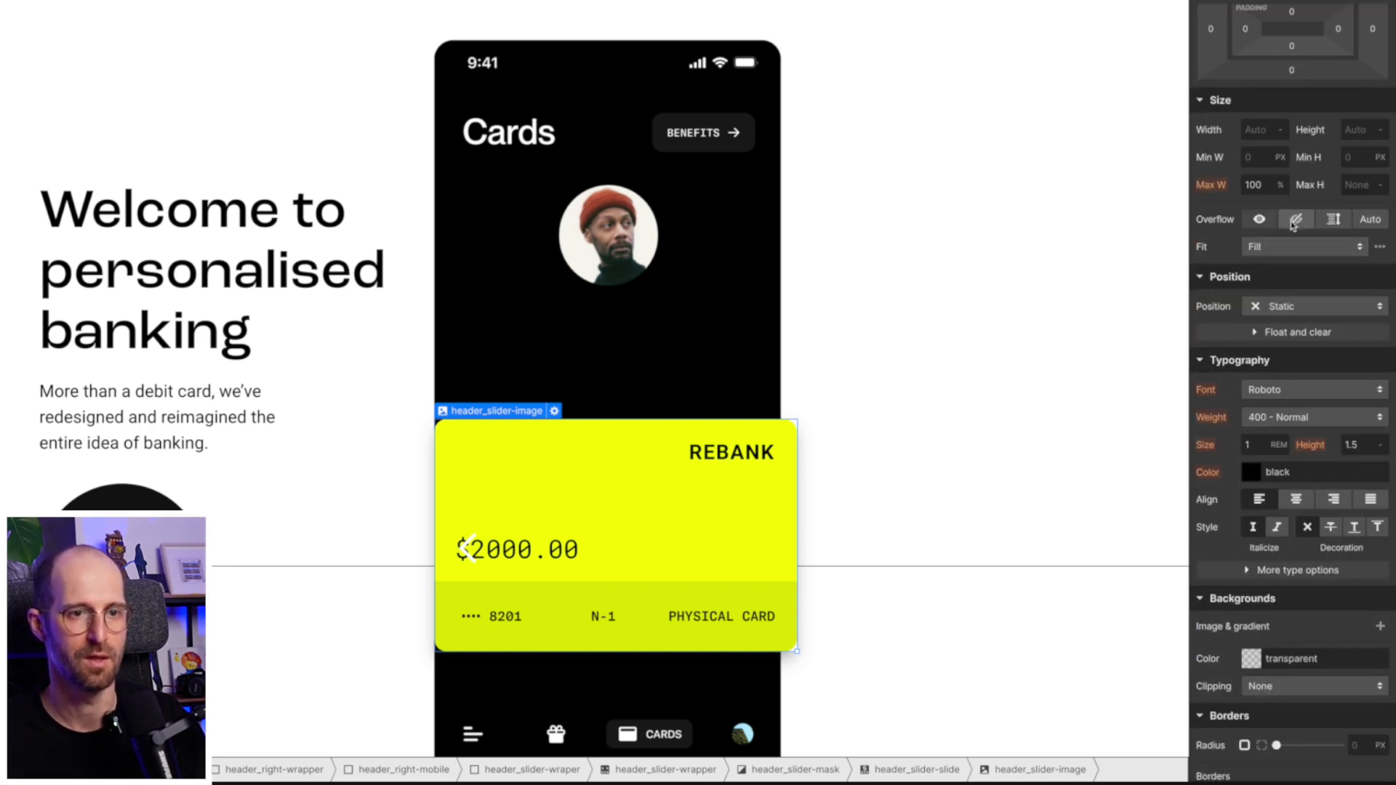
pyautogui.scroll(-4, 1320, 398)
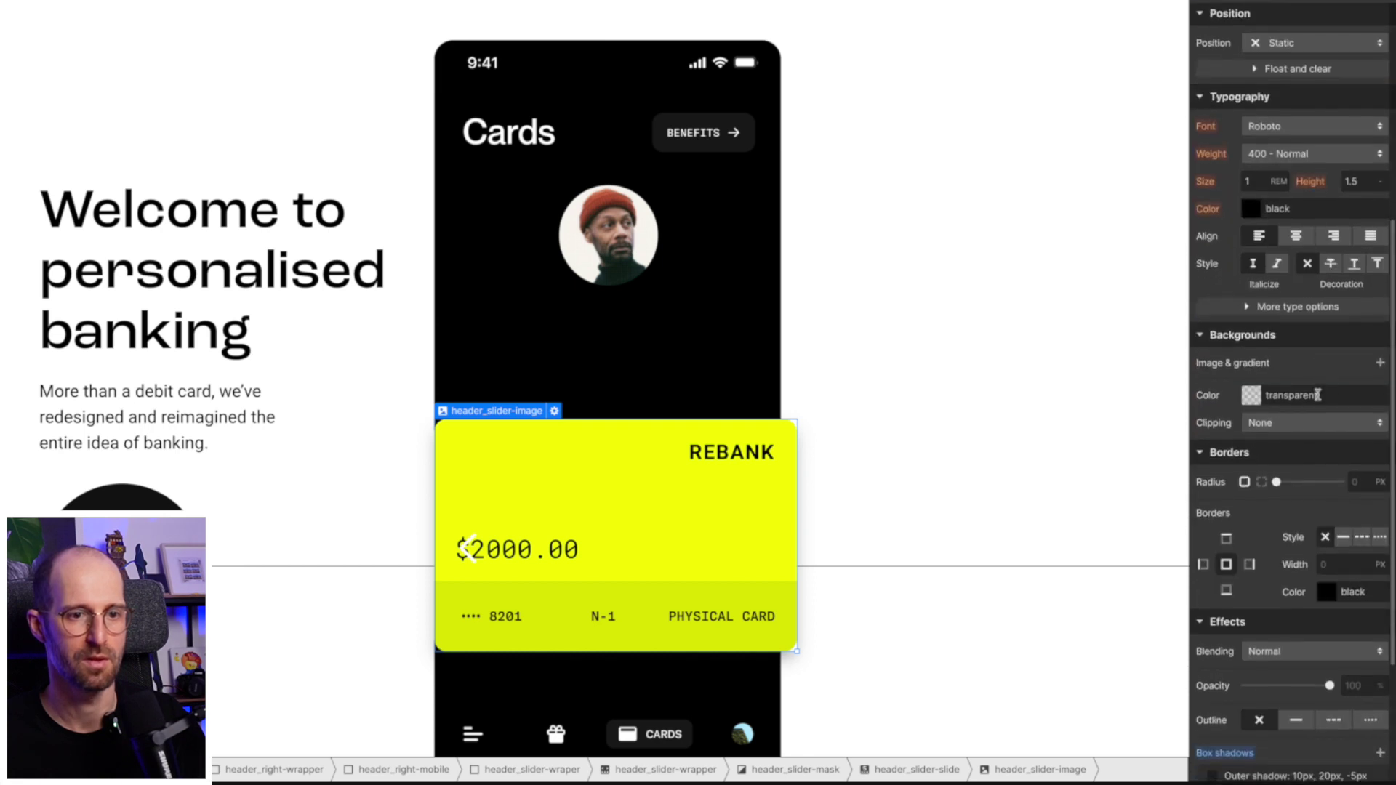
pyautogui.scroll(-3, 1320, 398)
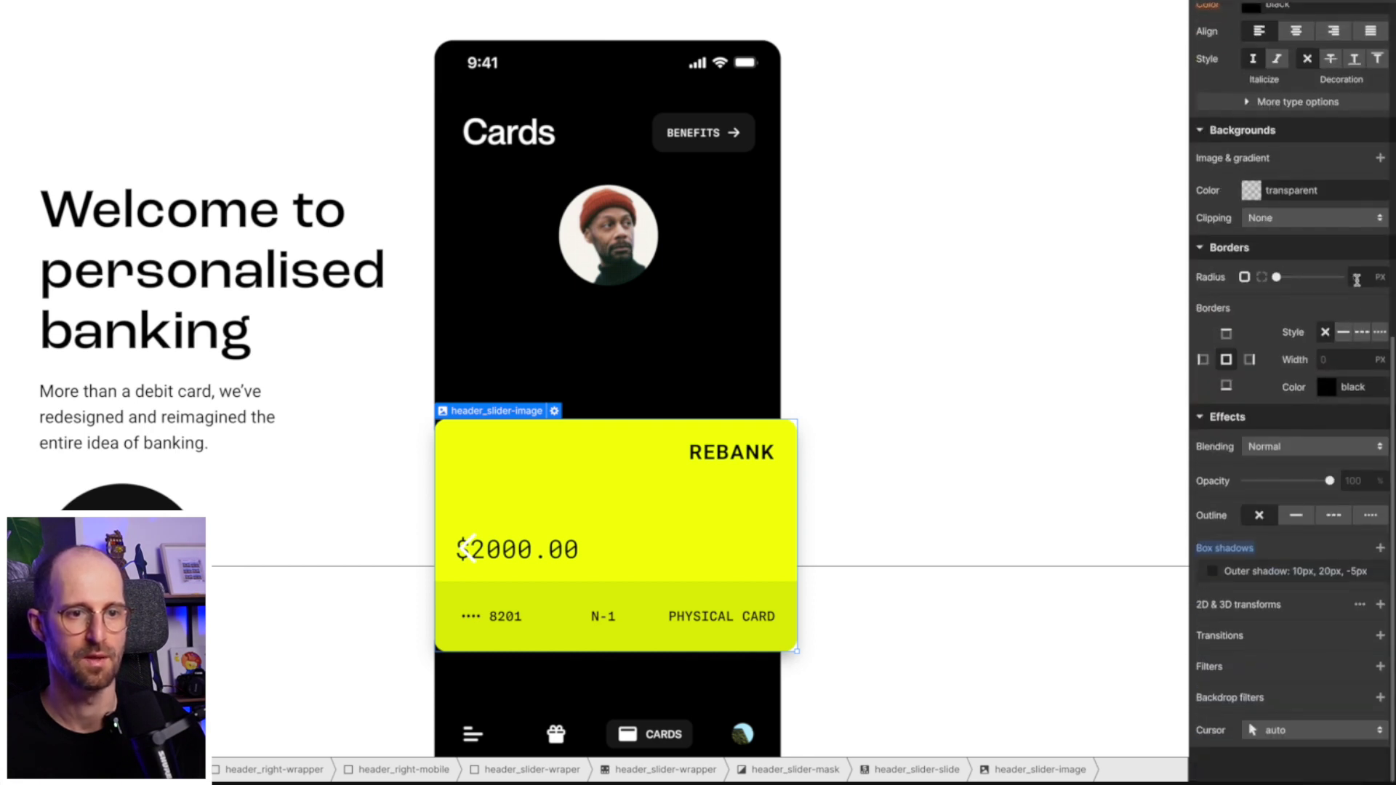
pyautogui.click(1366, 276)
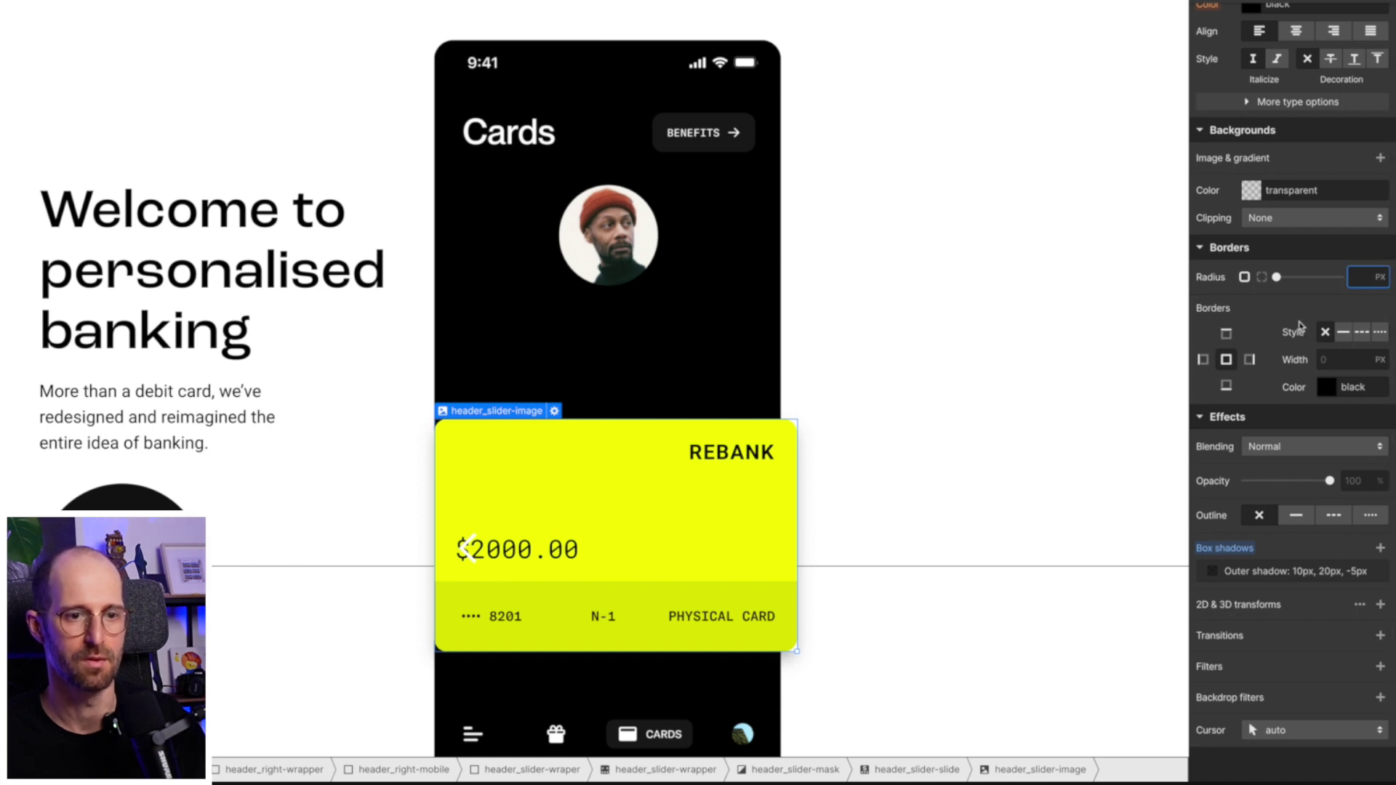
pyautogui.write('1rem')
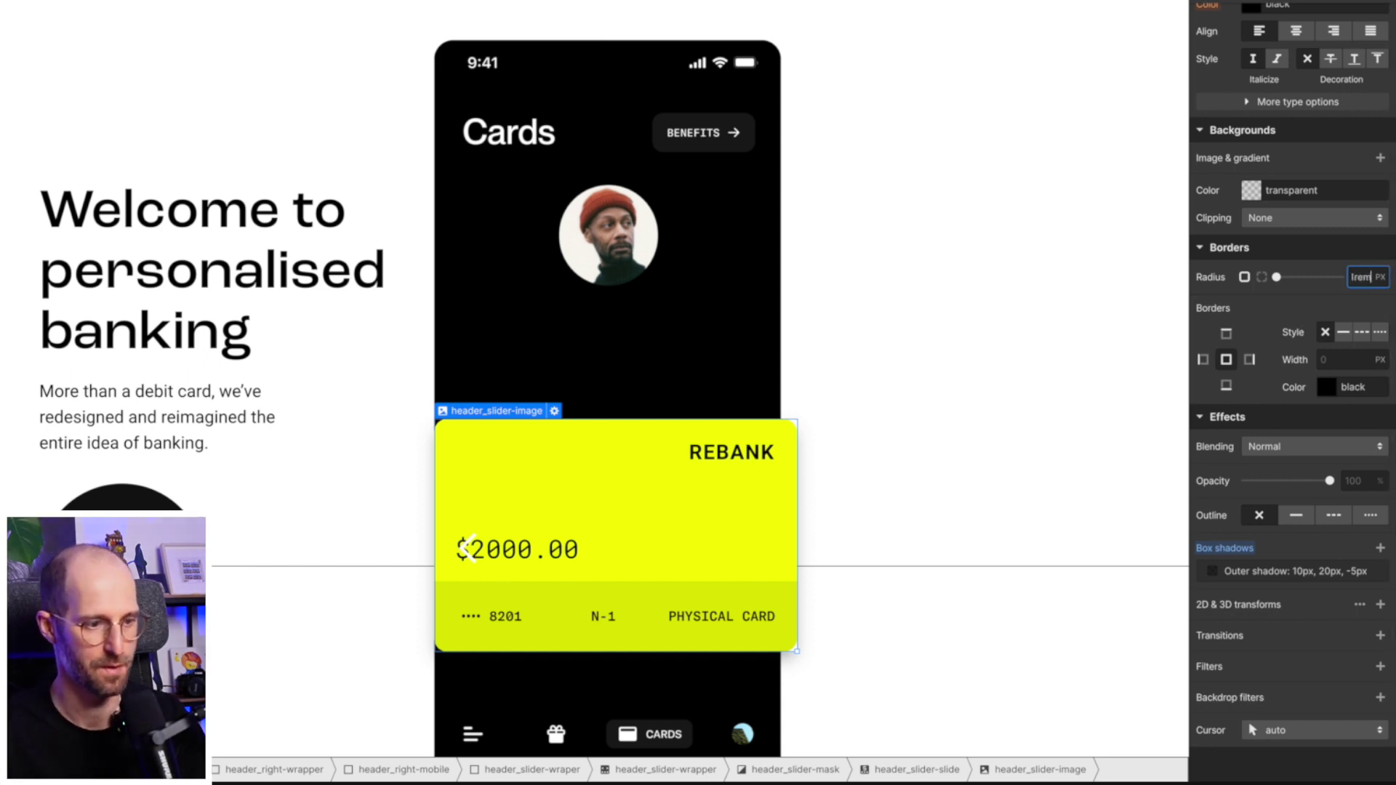
pyautogui.press('Return')
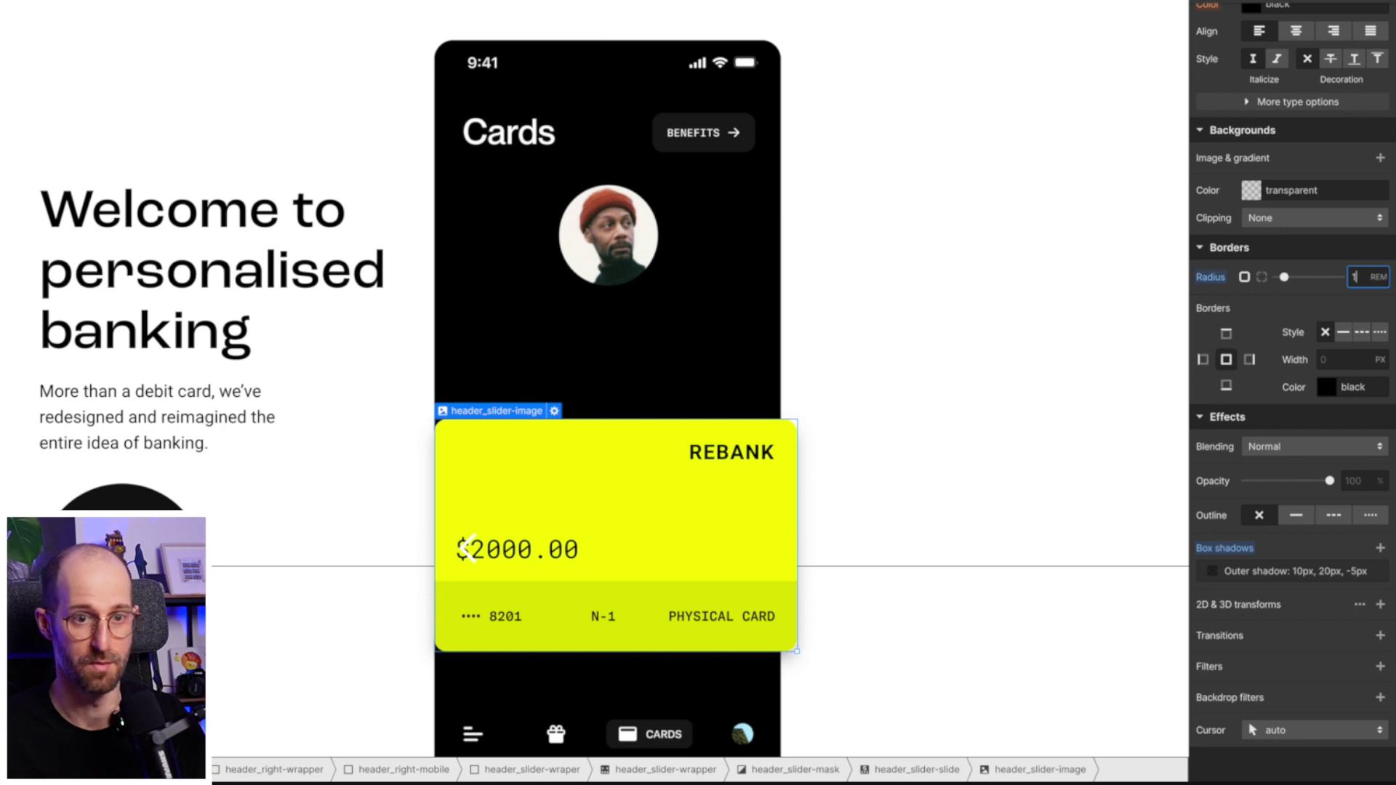
pyautogui.write('1.5')
pyautogui.press('Return')
pyautogui.click(605, 252)
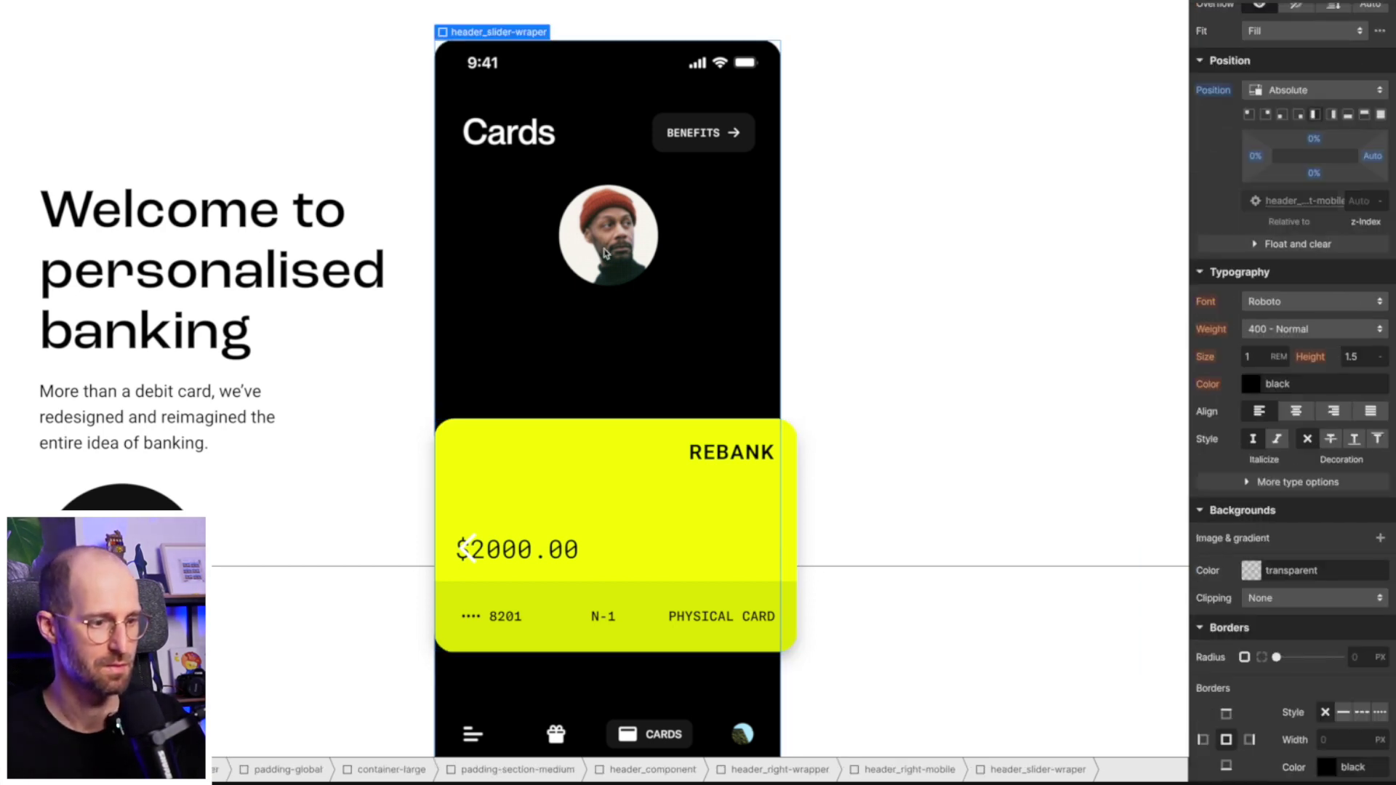
# Set the box shadow of header_slider-image to a 30 px blur and a 20 px distance.
pyautogui.click(585, 556)
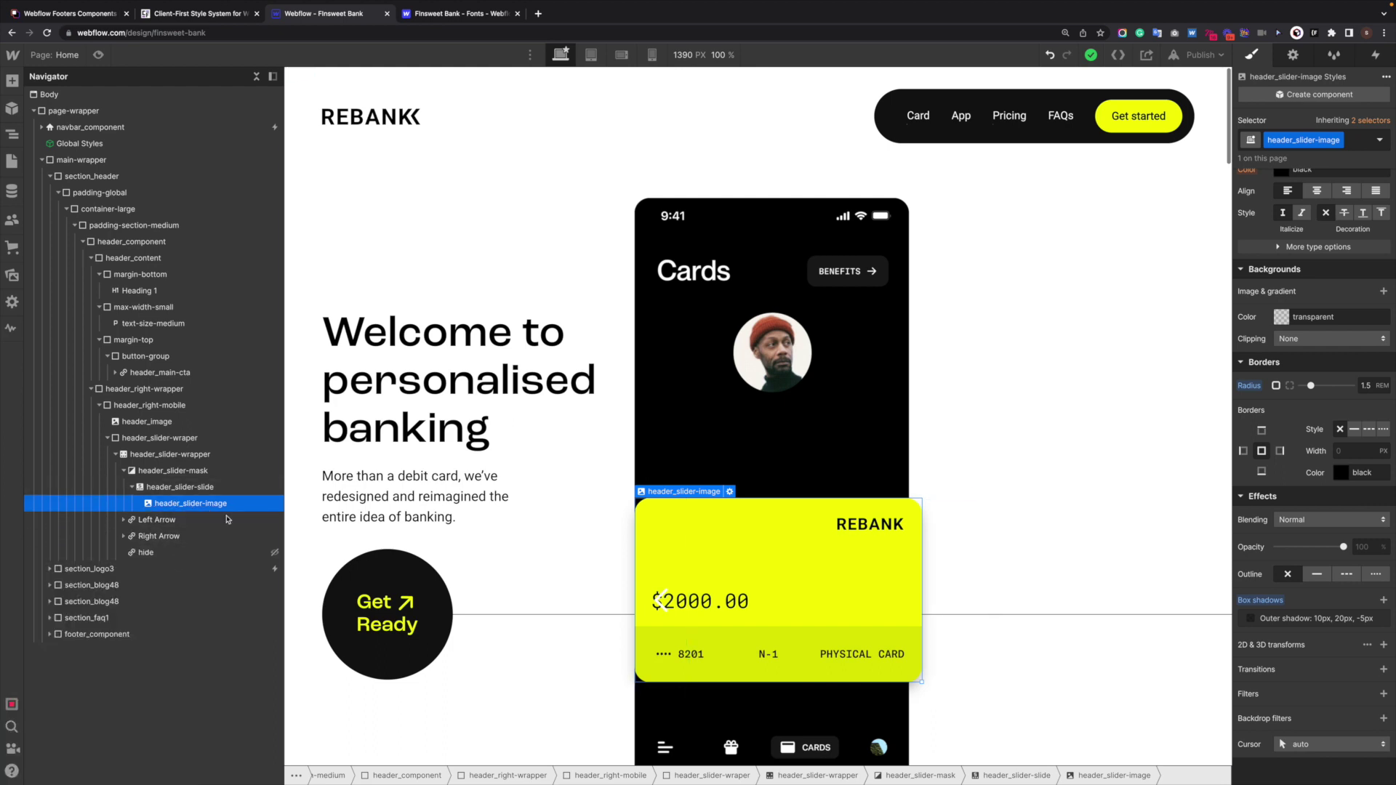
pyautogui.click(1309, 619)
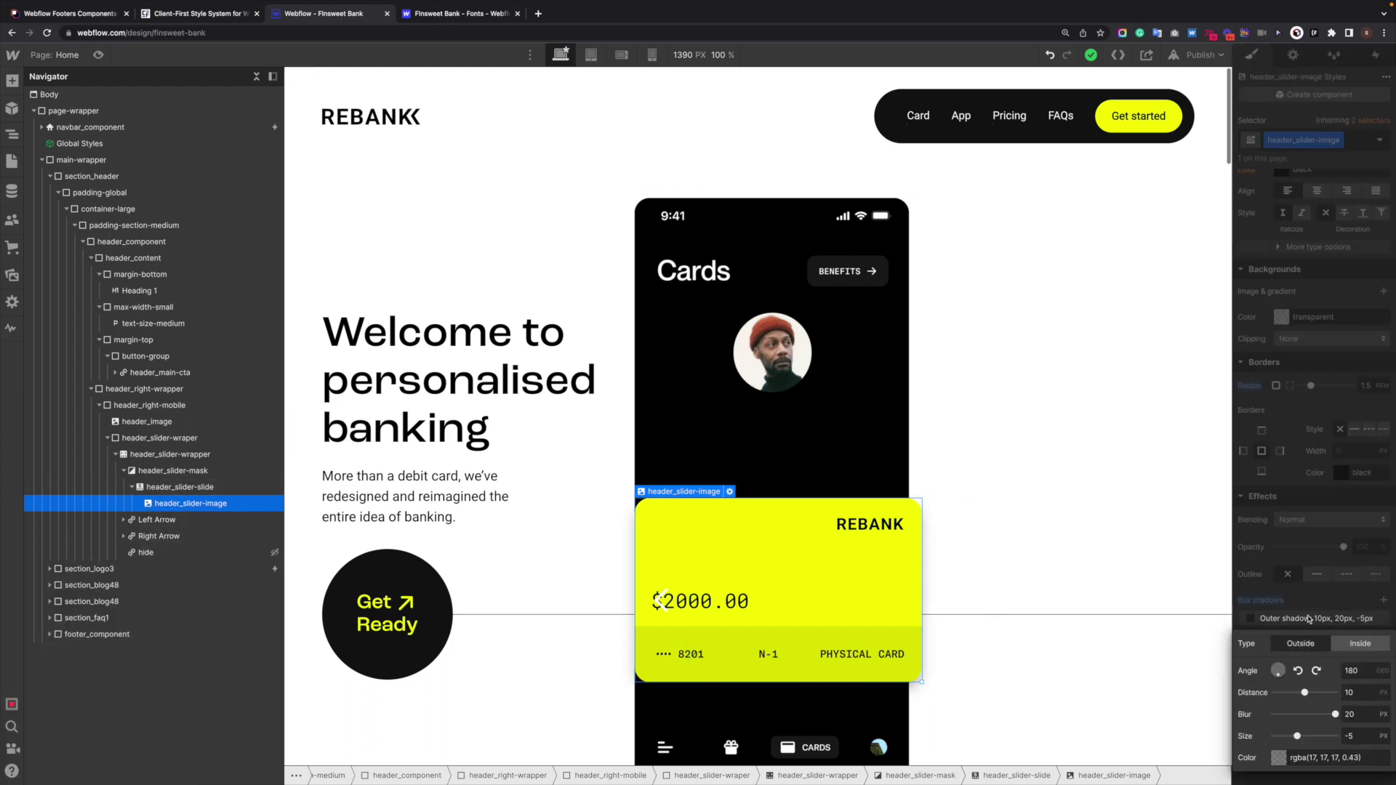
pyautogui.doubleClick(1364, 721)
pyautogui.write('30')
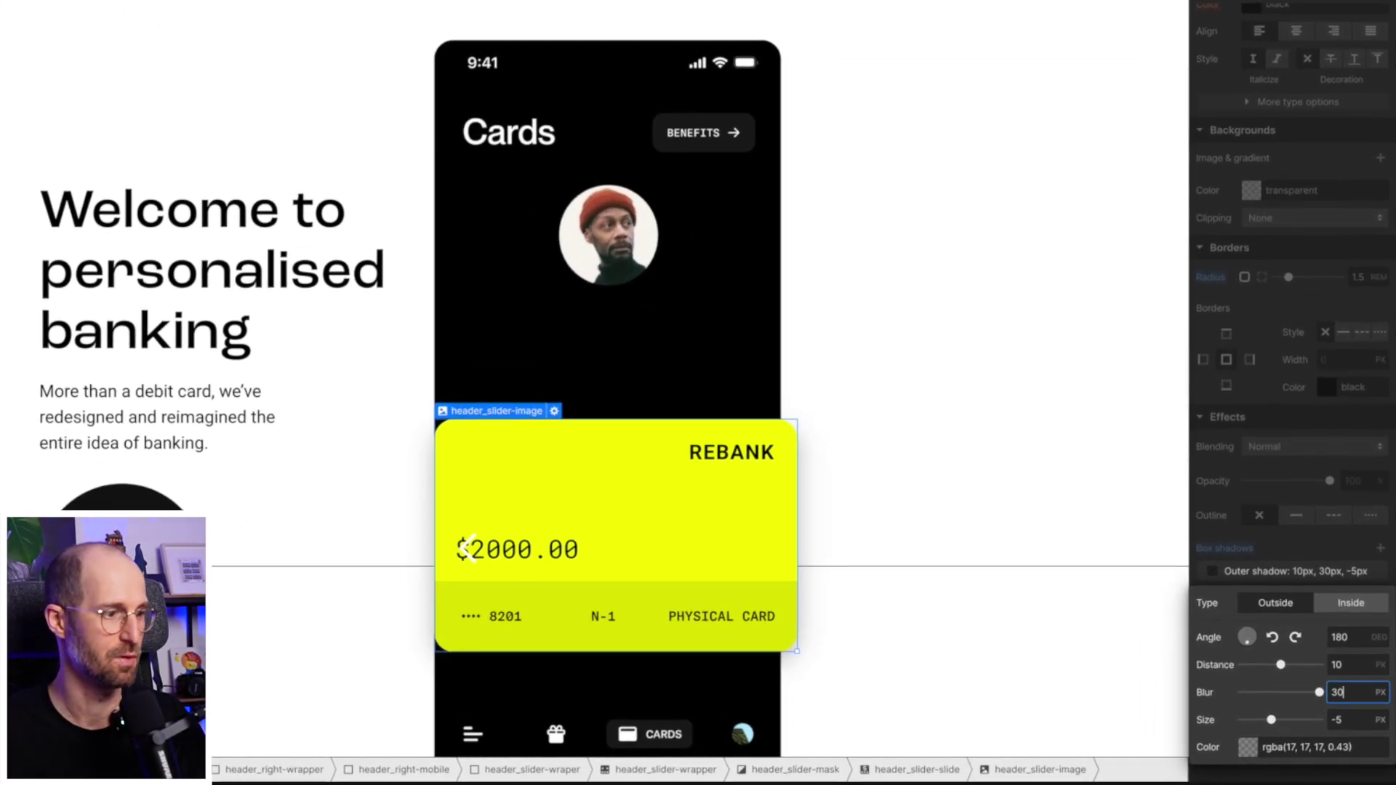
pyautogui.doubleClick(1353, 666)
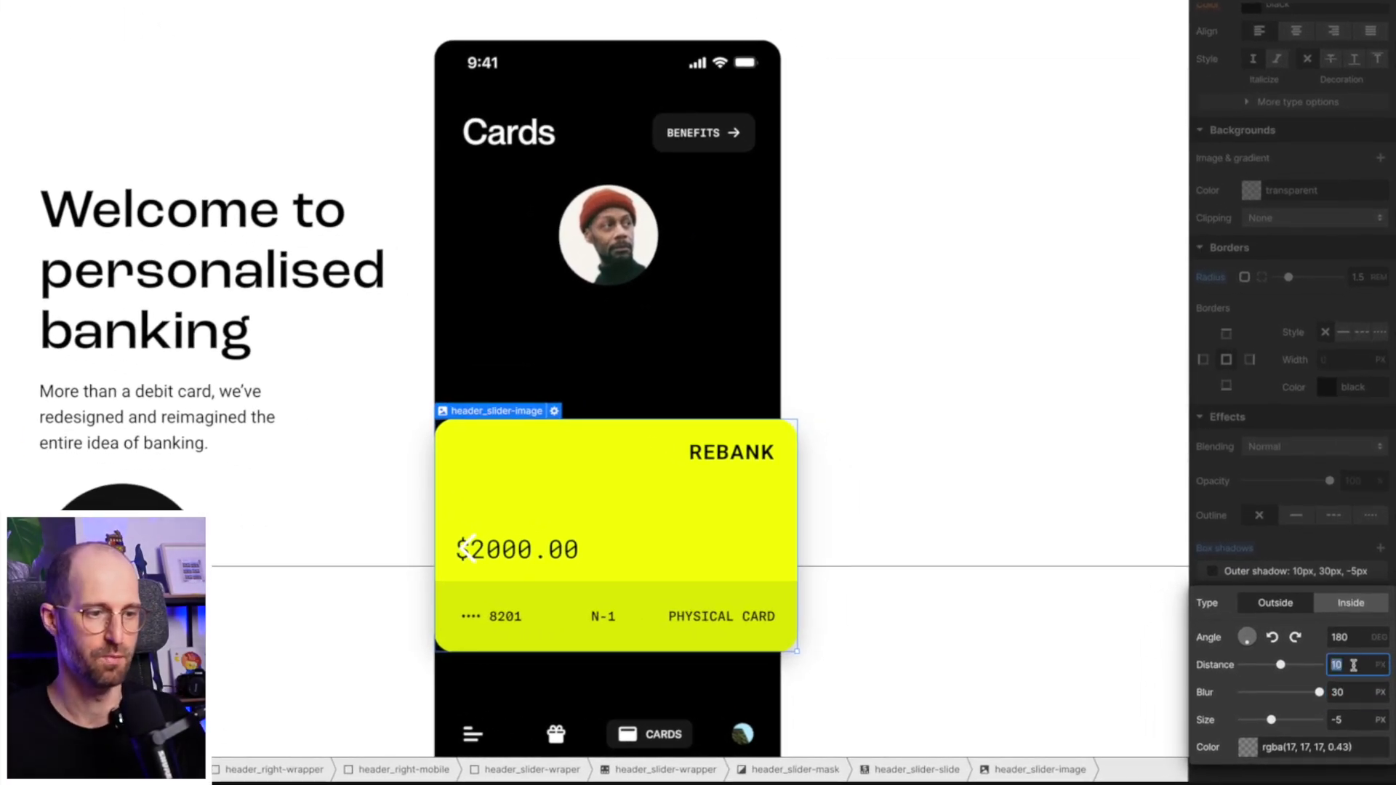
pyautogui.write('20')
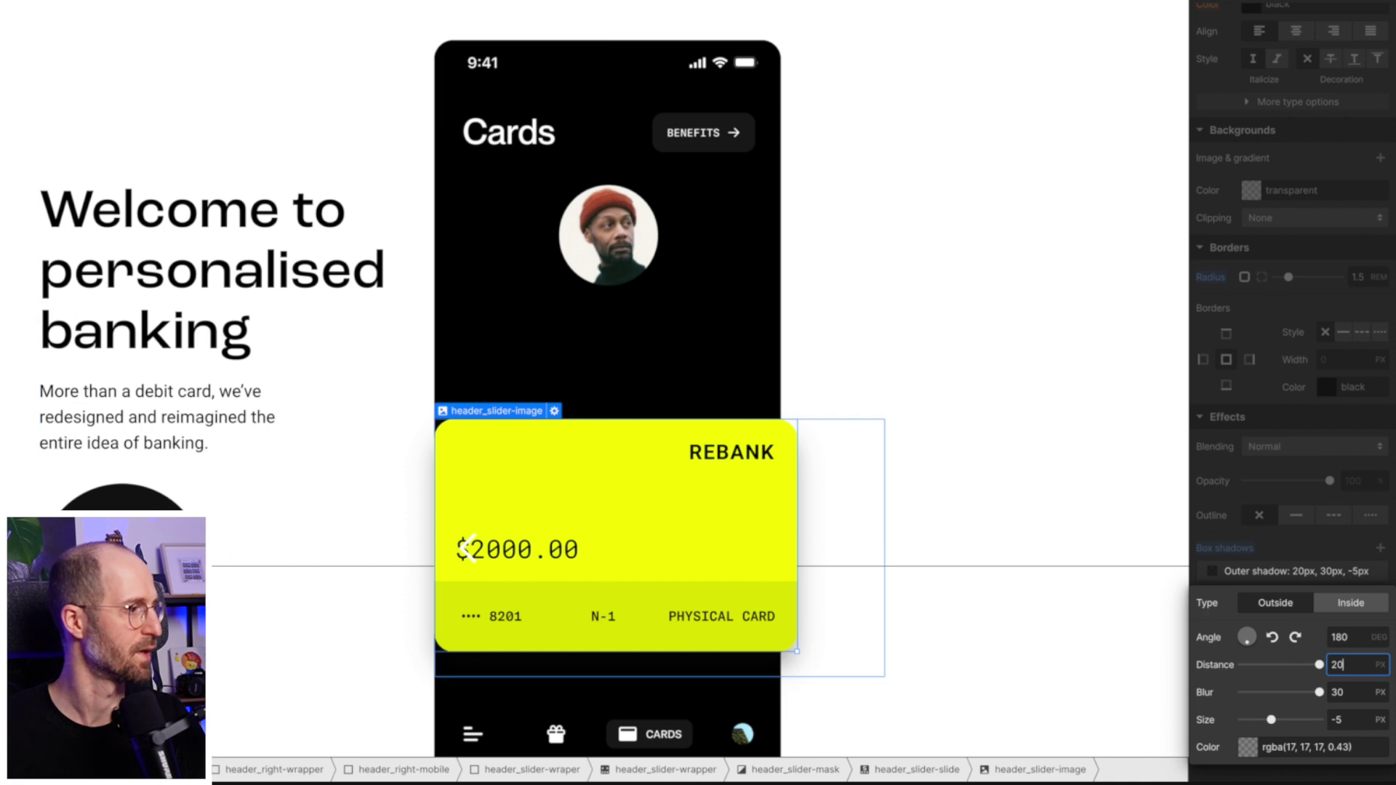
pyautogui.click(525, 665)
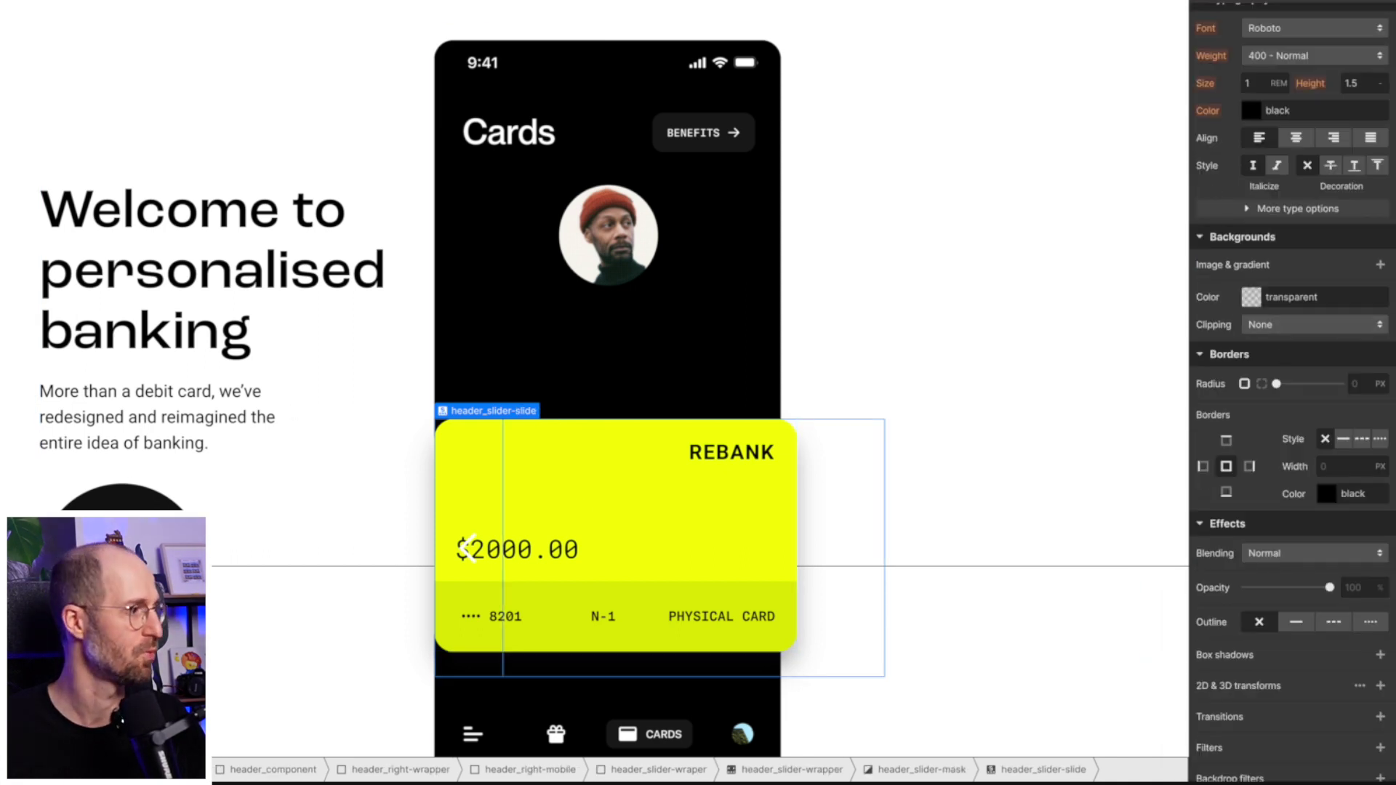
# Set the width of header_slider-image to 100%.
pyautogui.click(580, 509)
pyautogui.scroll(8, 1244, 281)
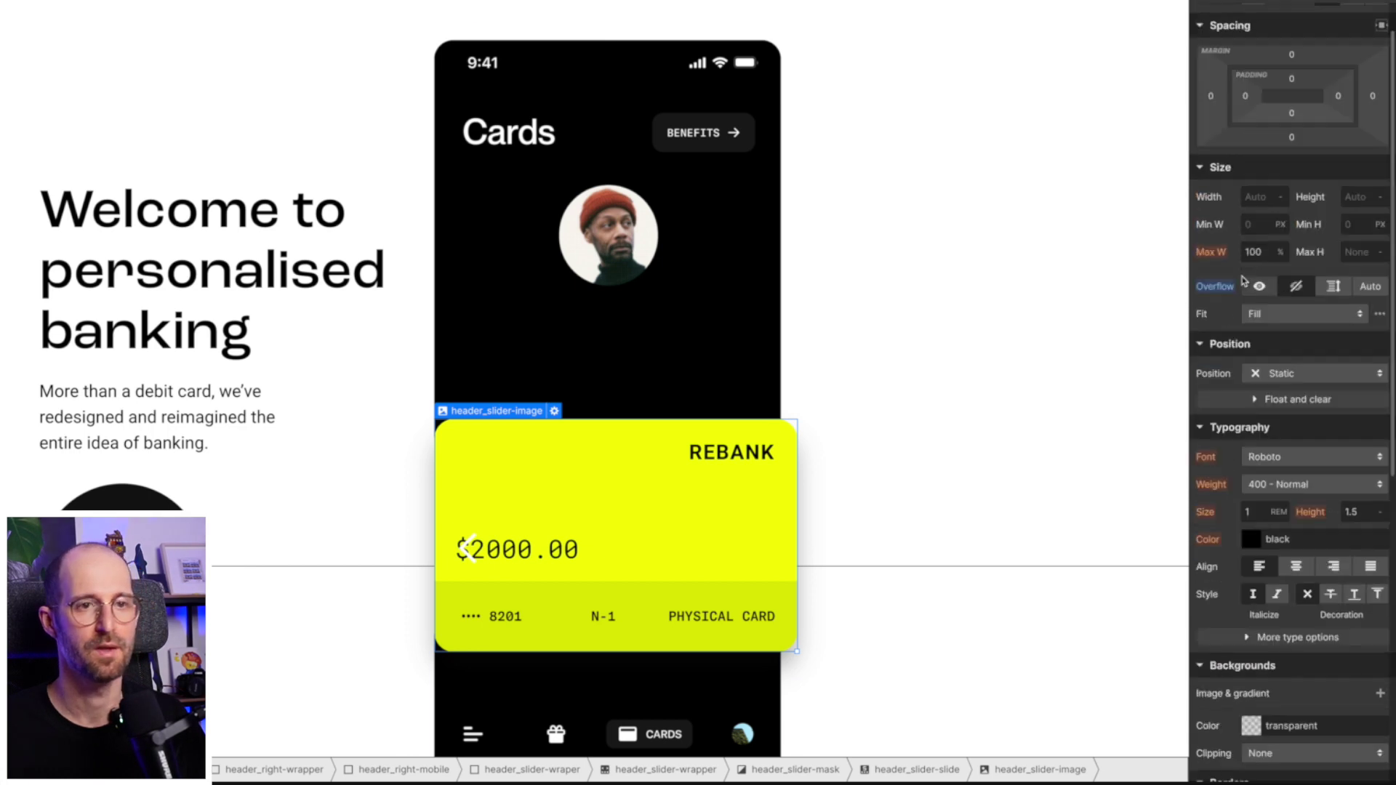
pyautogui.click(1249, 248)
pyautogui.write('10')
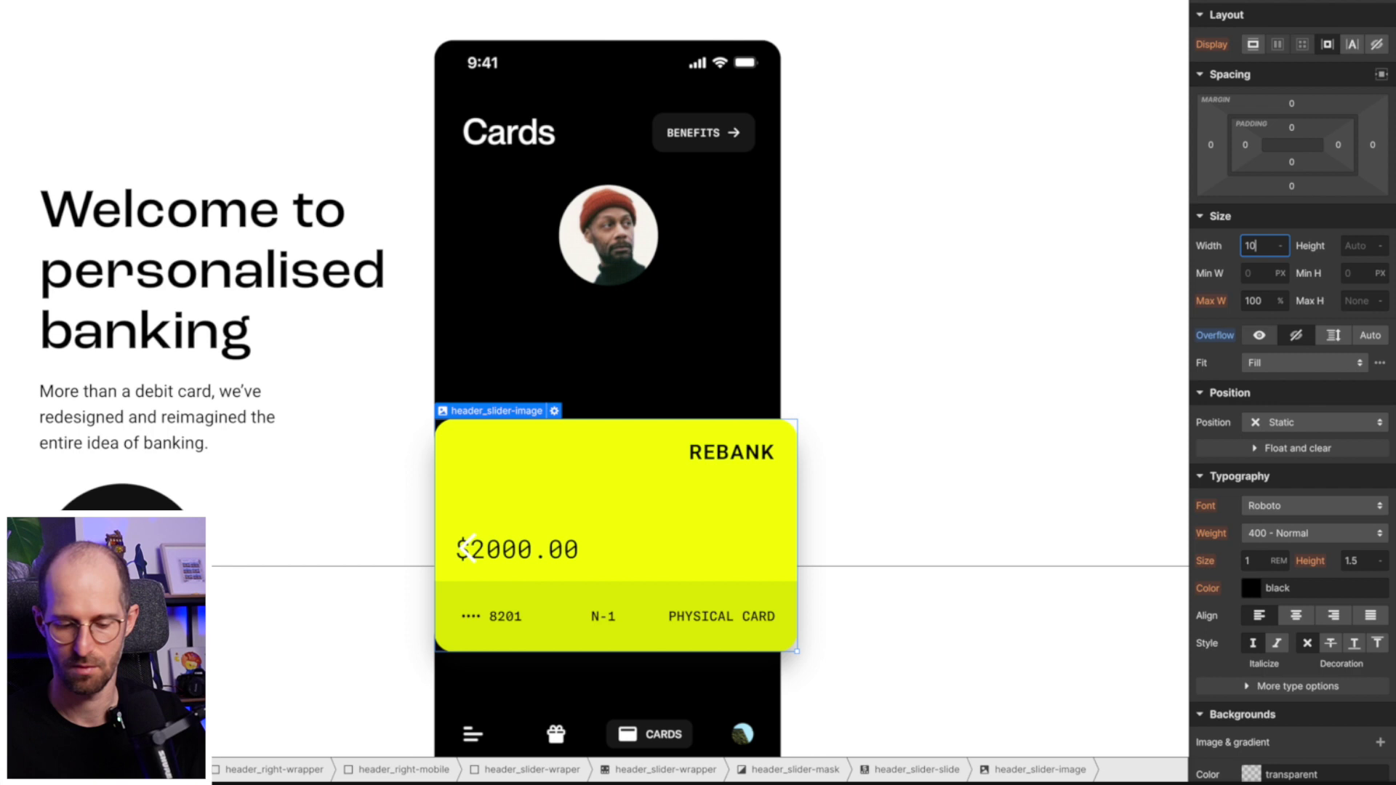
pyautogui.write('0%')
pyautogui.press('Return')
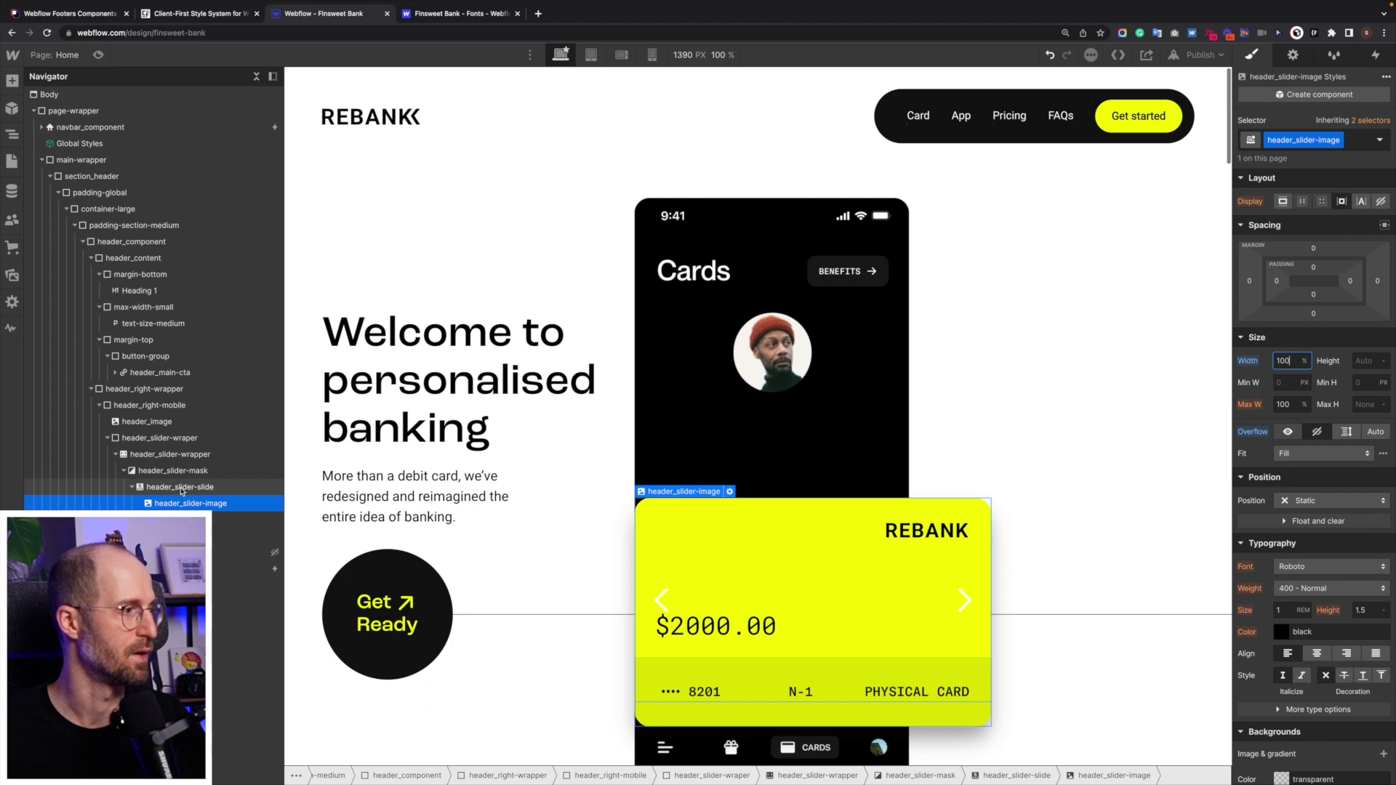
# Set the right padding of header_slider-slide to 2rem.
pyautogui.click(182, 488)
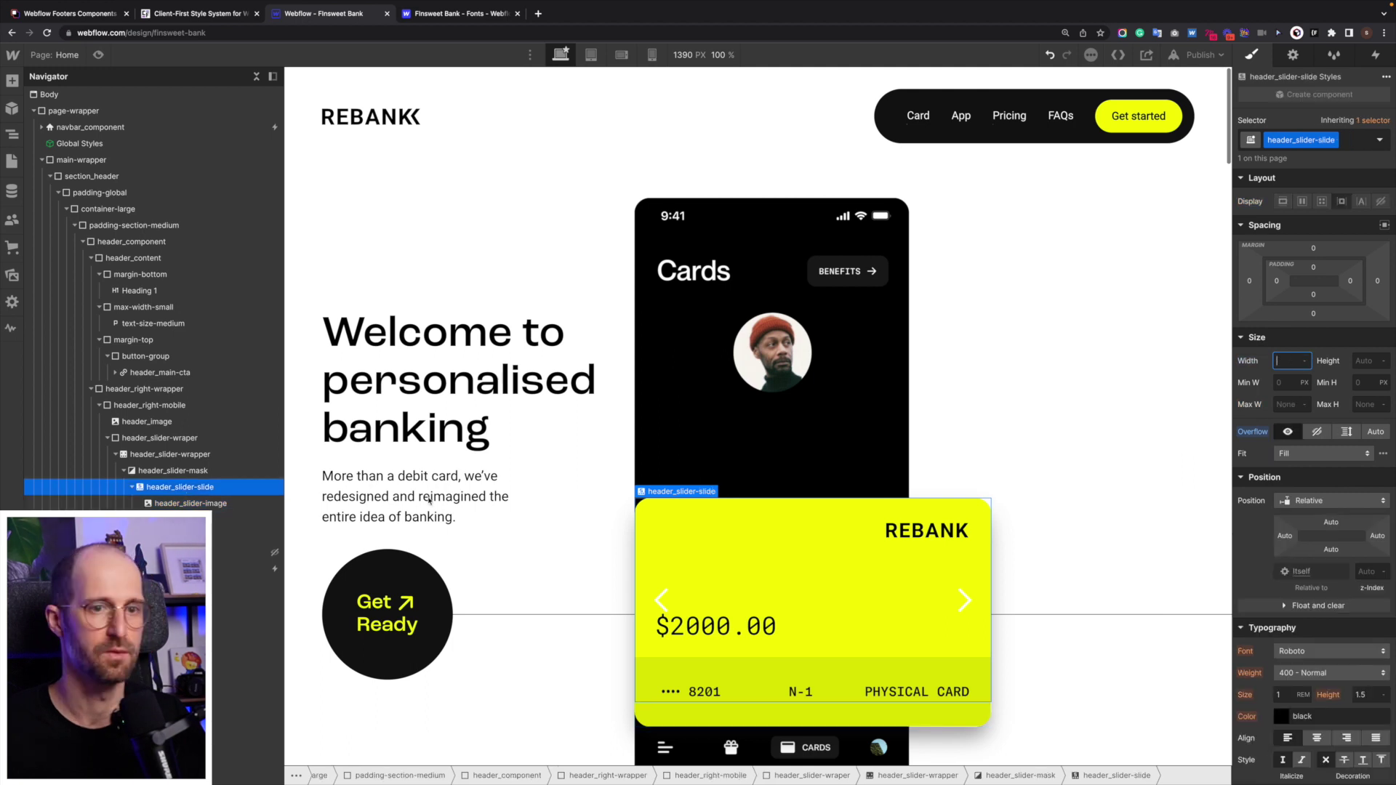
pyautogui.click(1341, 289)
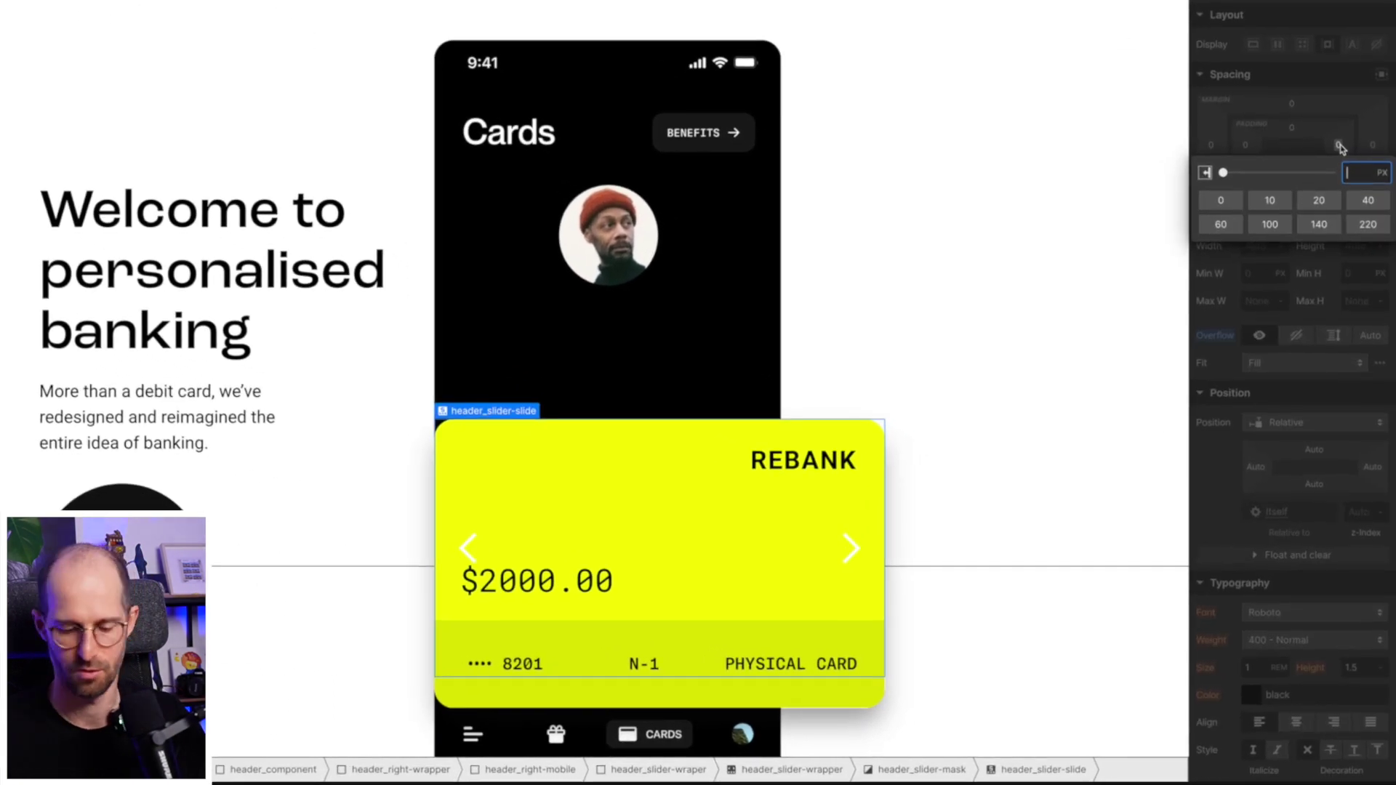
pyautogui.write('2rem')
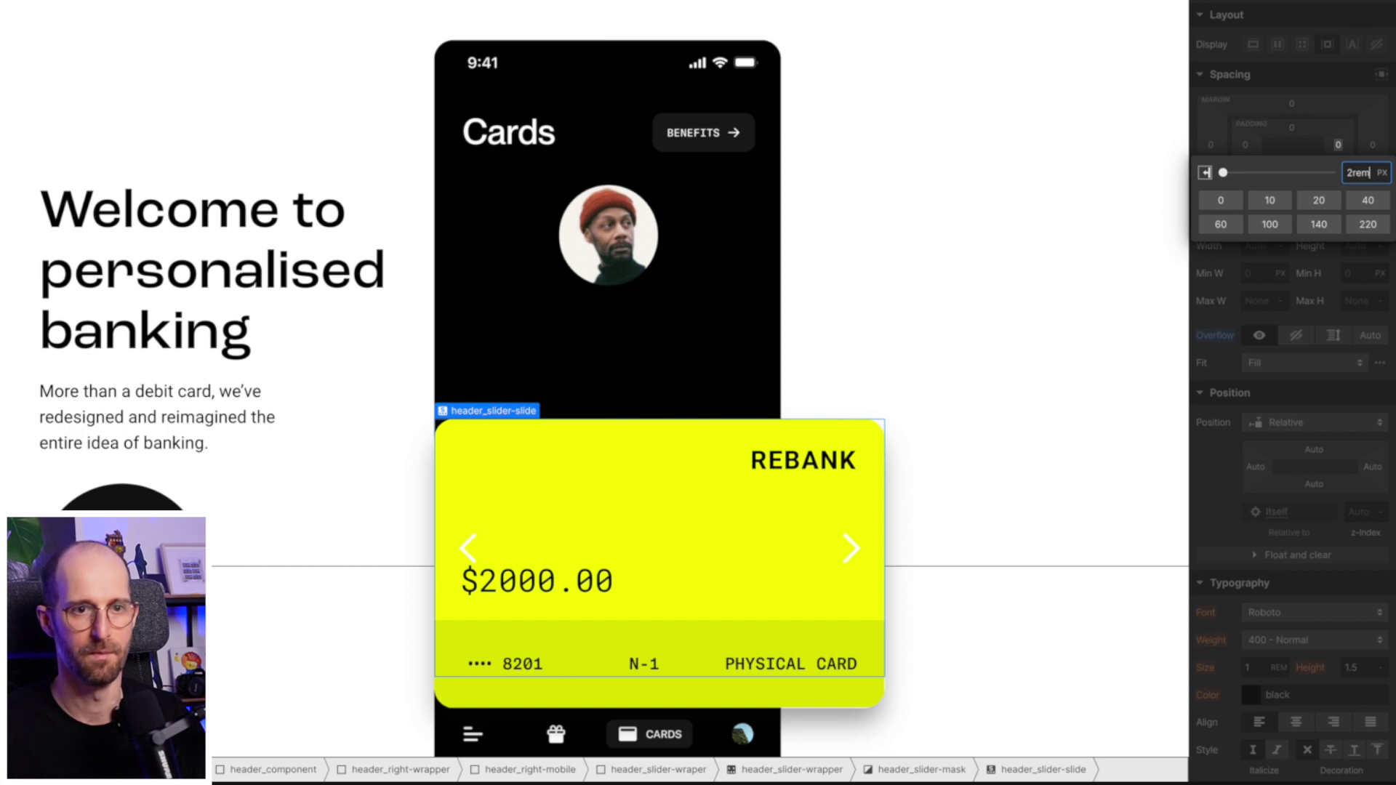
pyautogui.press('Return')
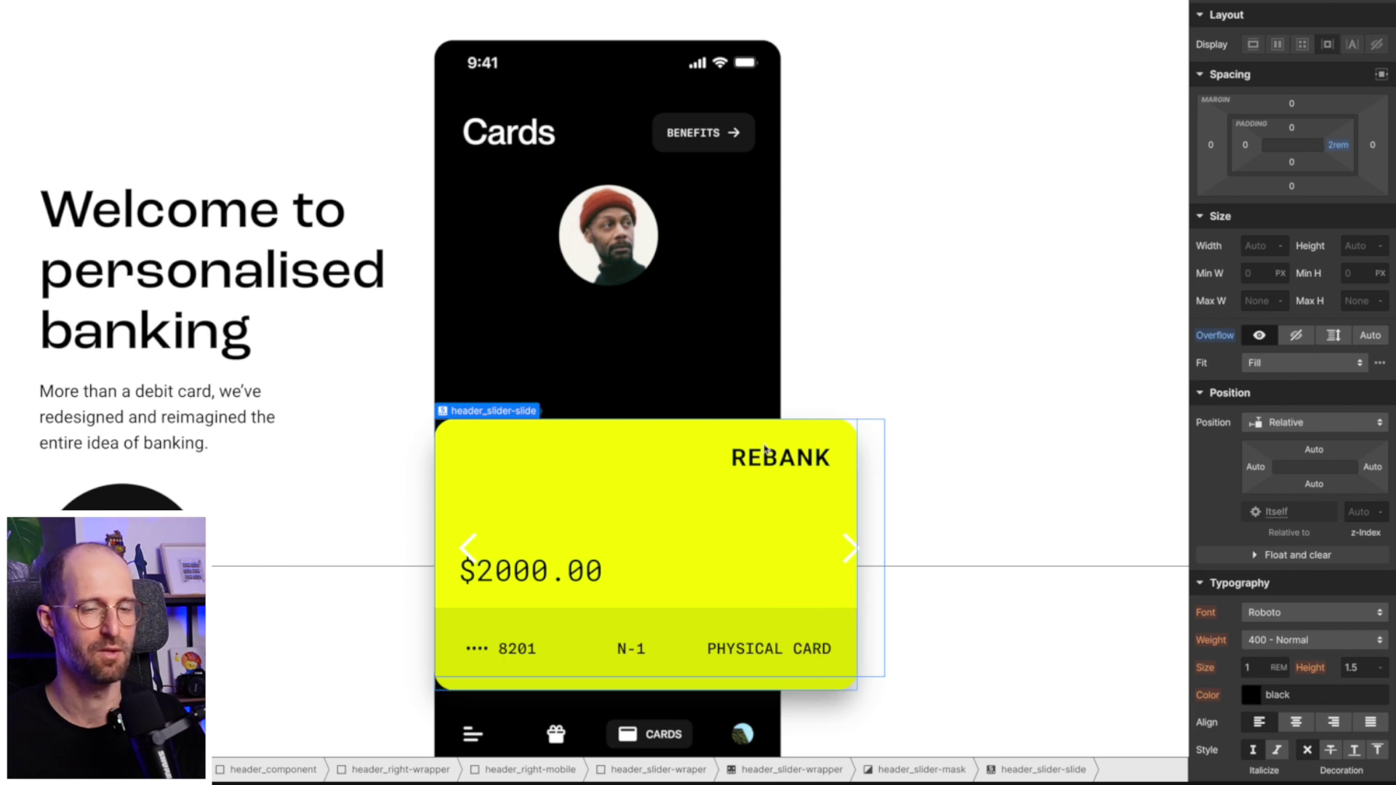
# Duplicate the header_slider-slide element twice inside header_slider-mask to make three card slides.
pyautogui.click(551, 512)
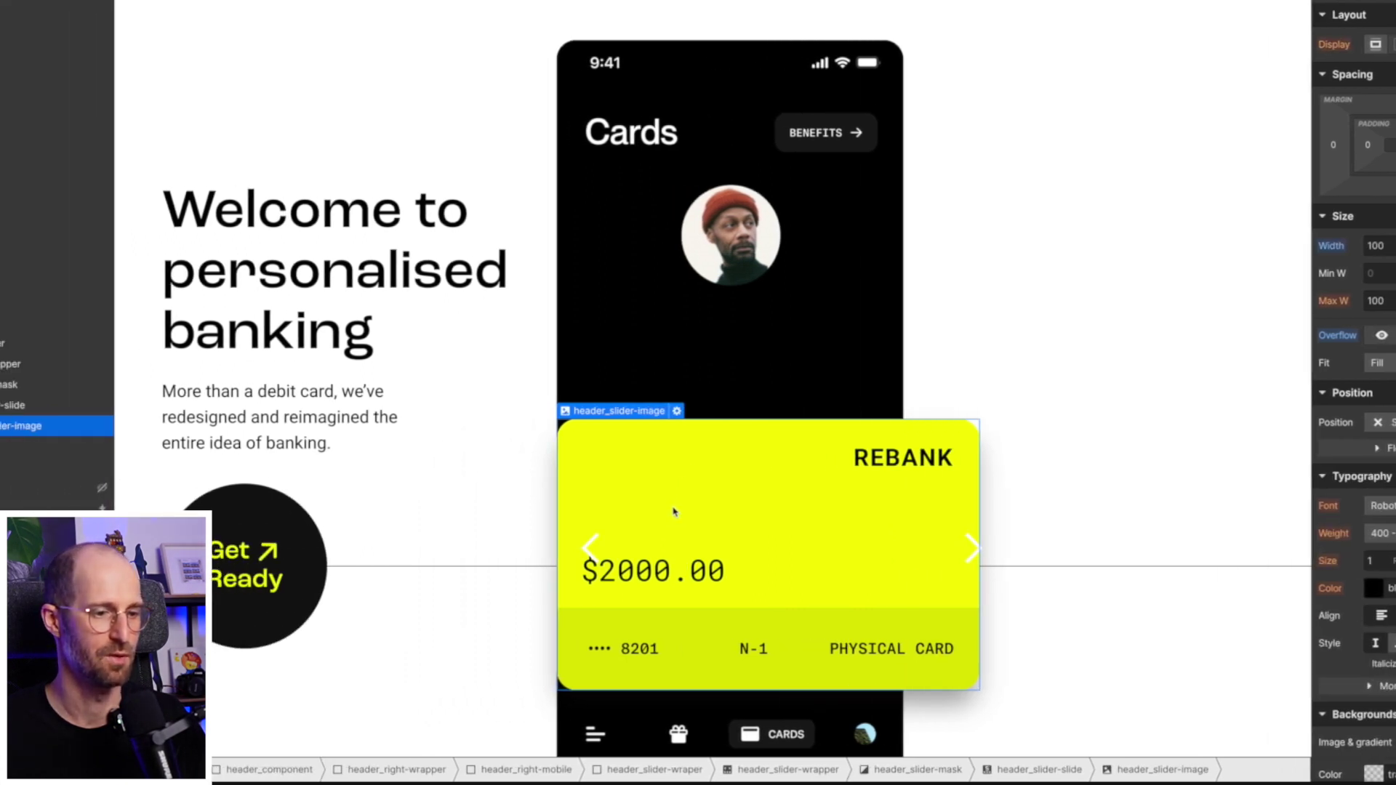
pyautogui.click(225, 406)
pyautogui.click(235, 428)
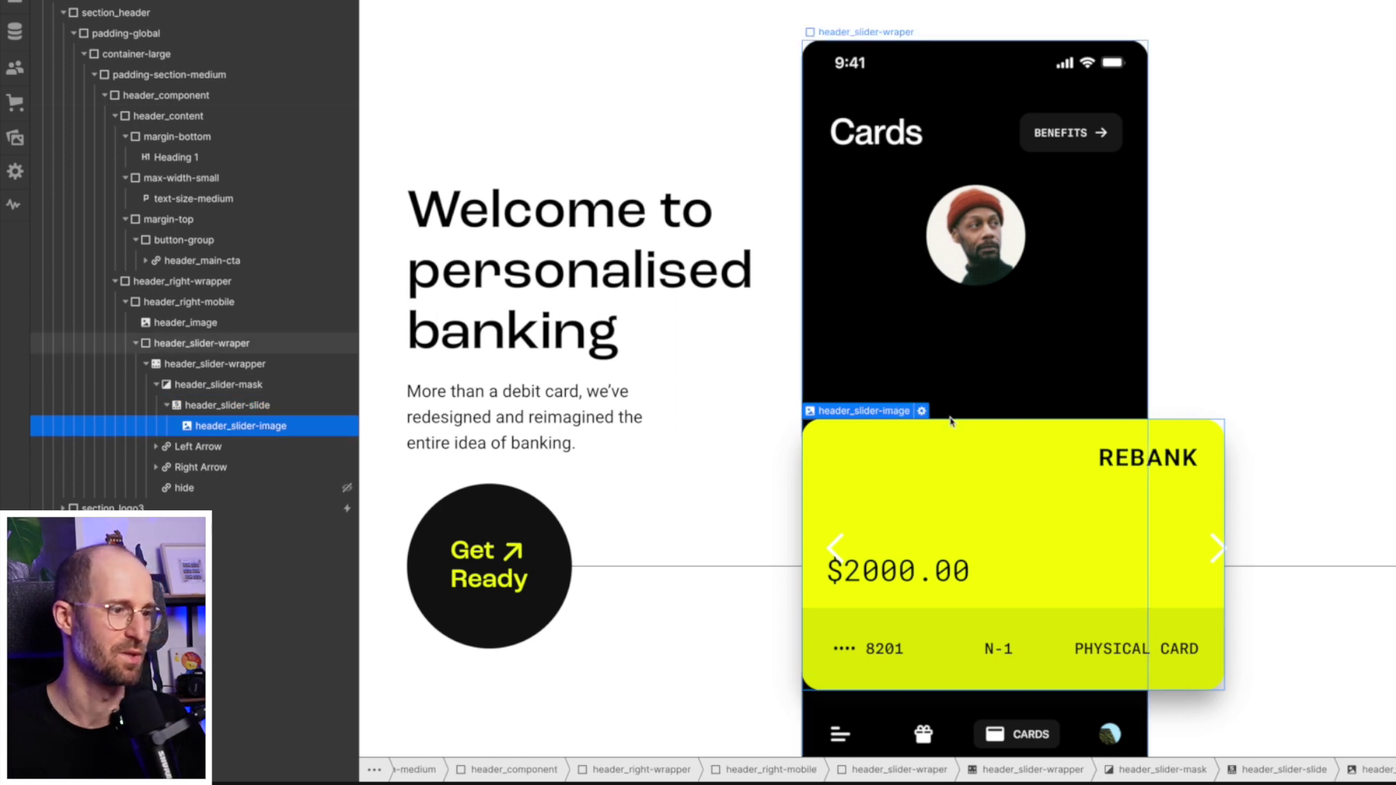
pyautogui.click(921, 412)
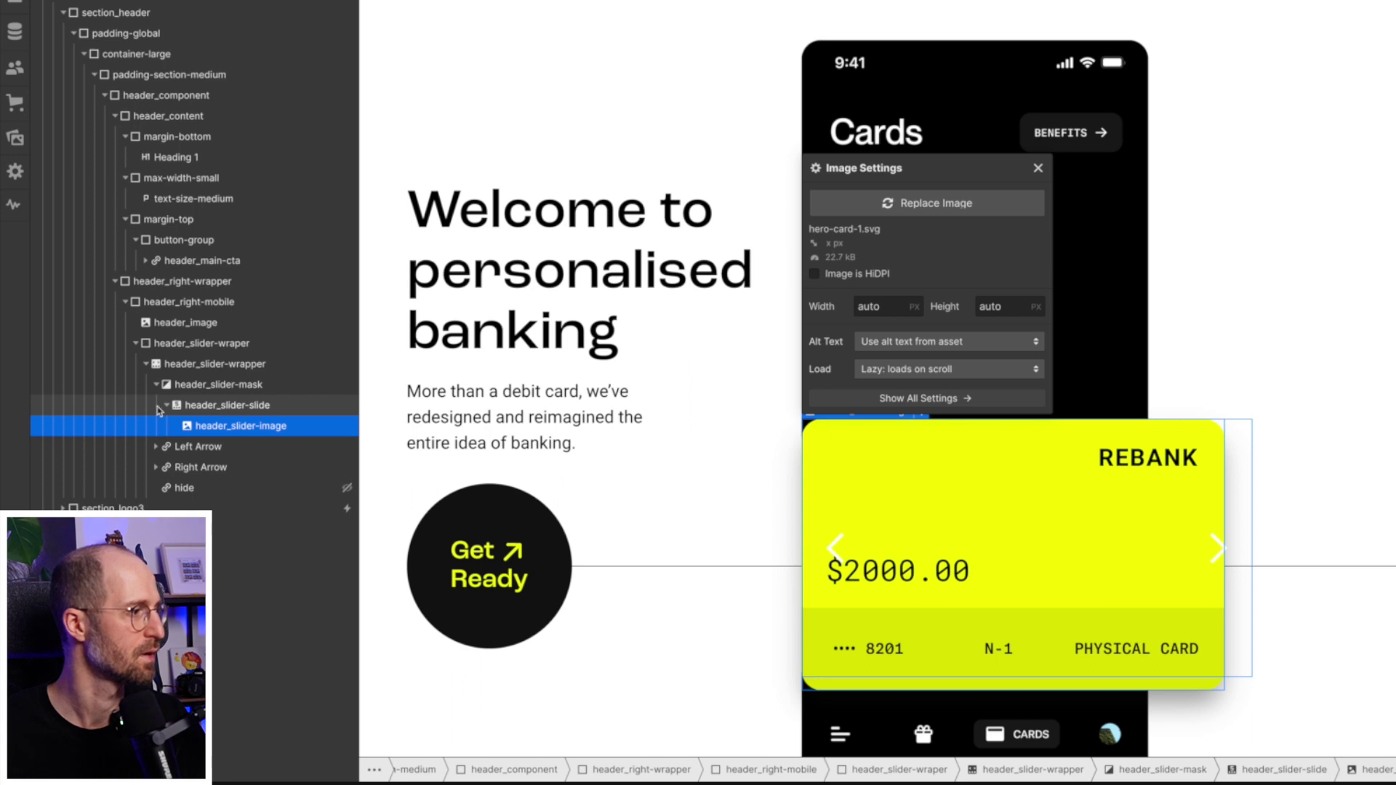
pyautogui.click(223, 407)
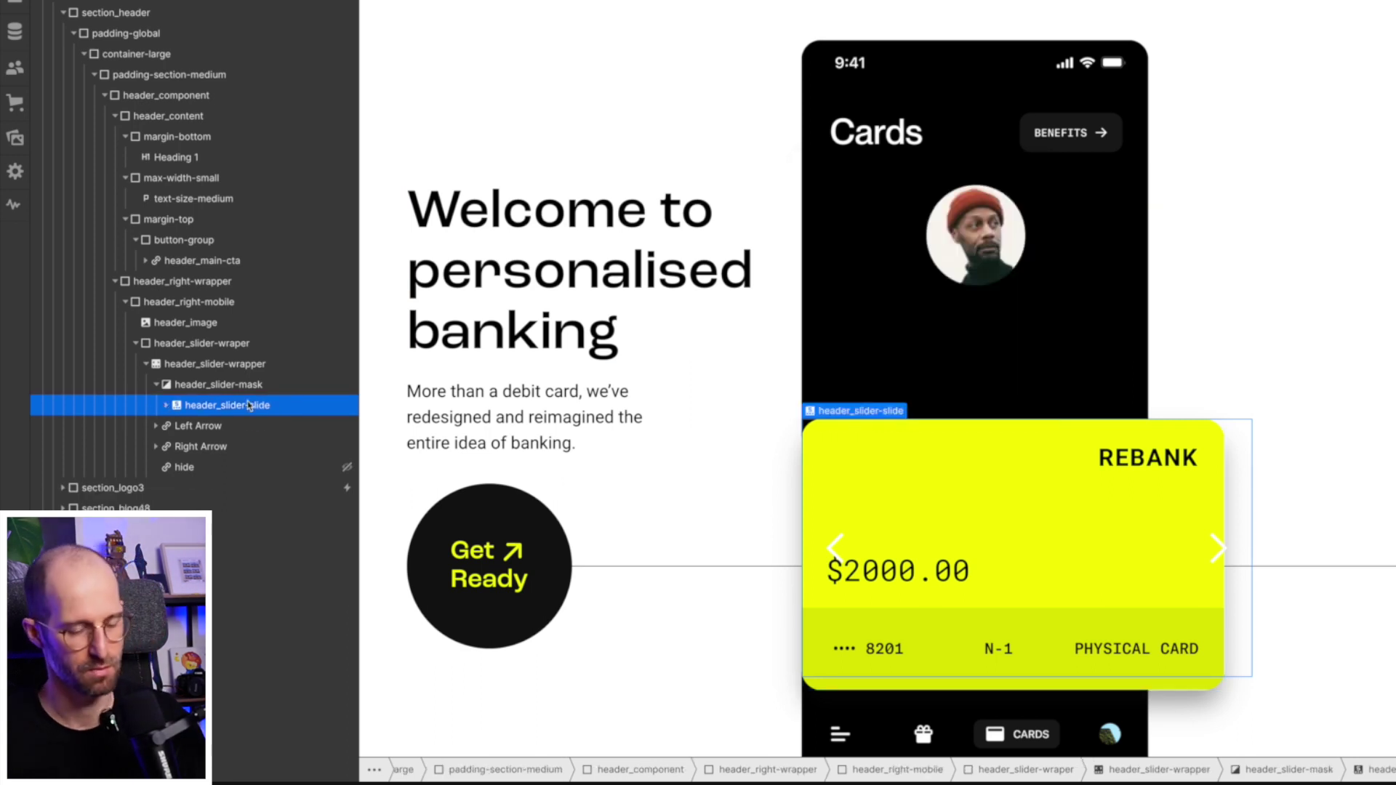
pyautogui.hotkey('ctrl', 'd')
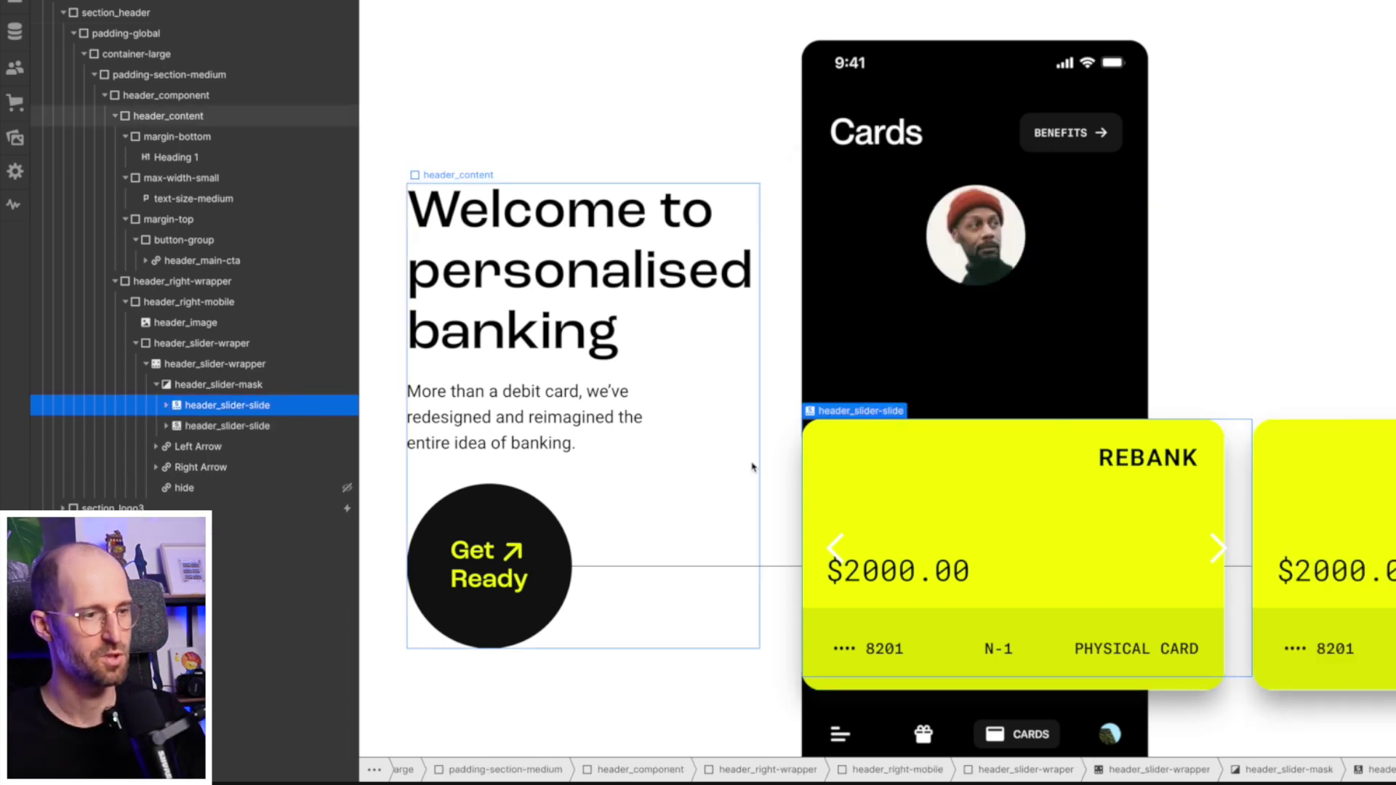
pyautogui.hotkey('ctrl', 'd')
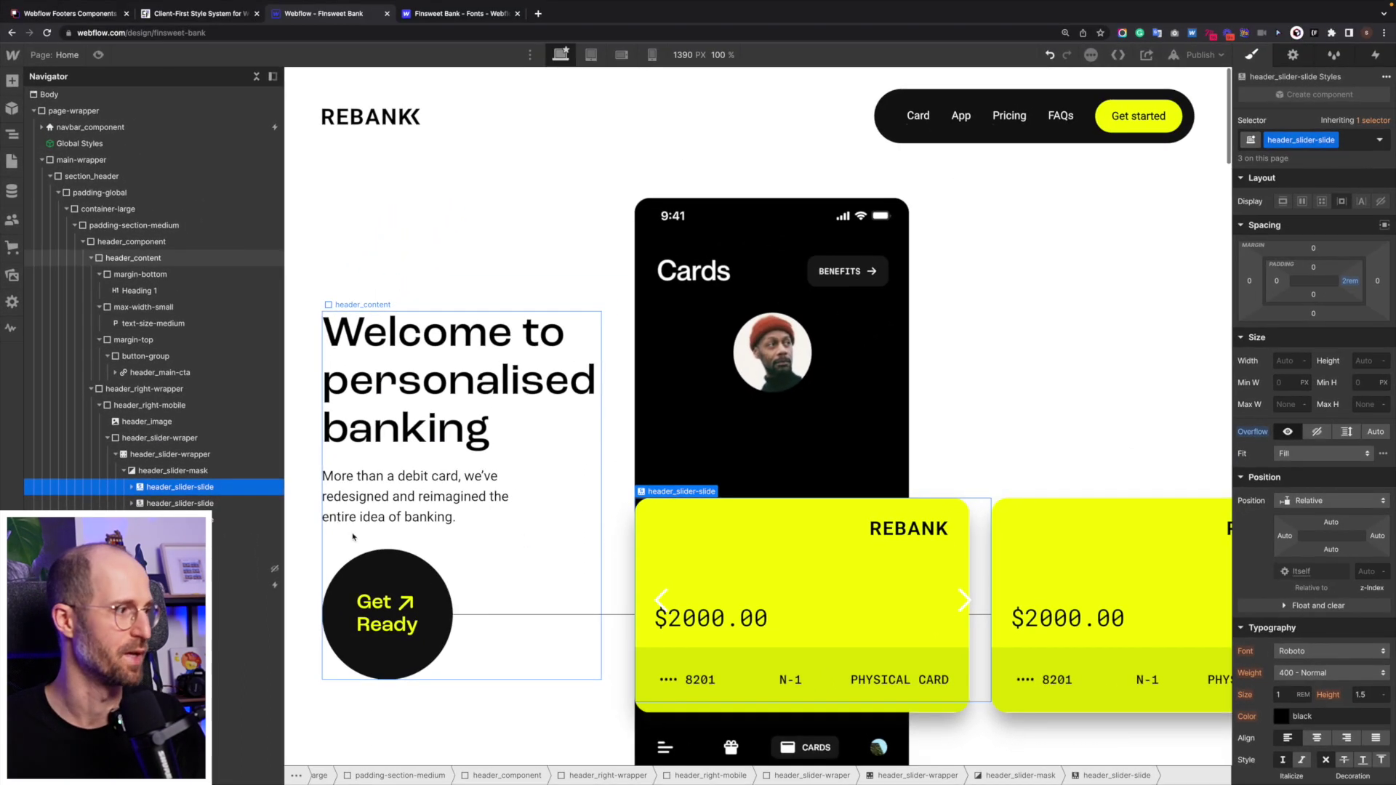
# Replace the second slide's card image with the orange hero-card-2.svg.
pyautogui.click(1067, 494)
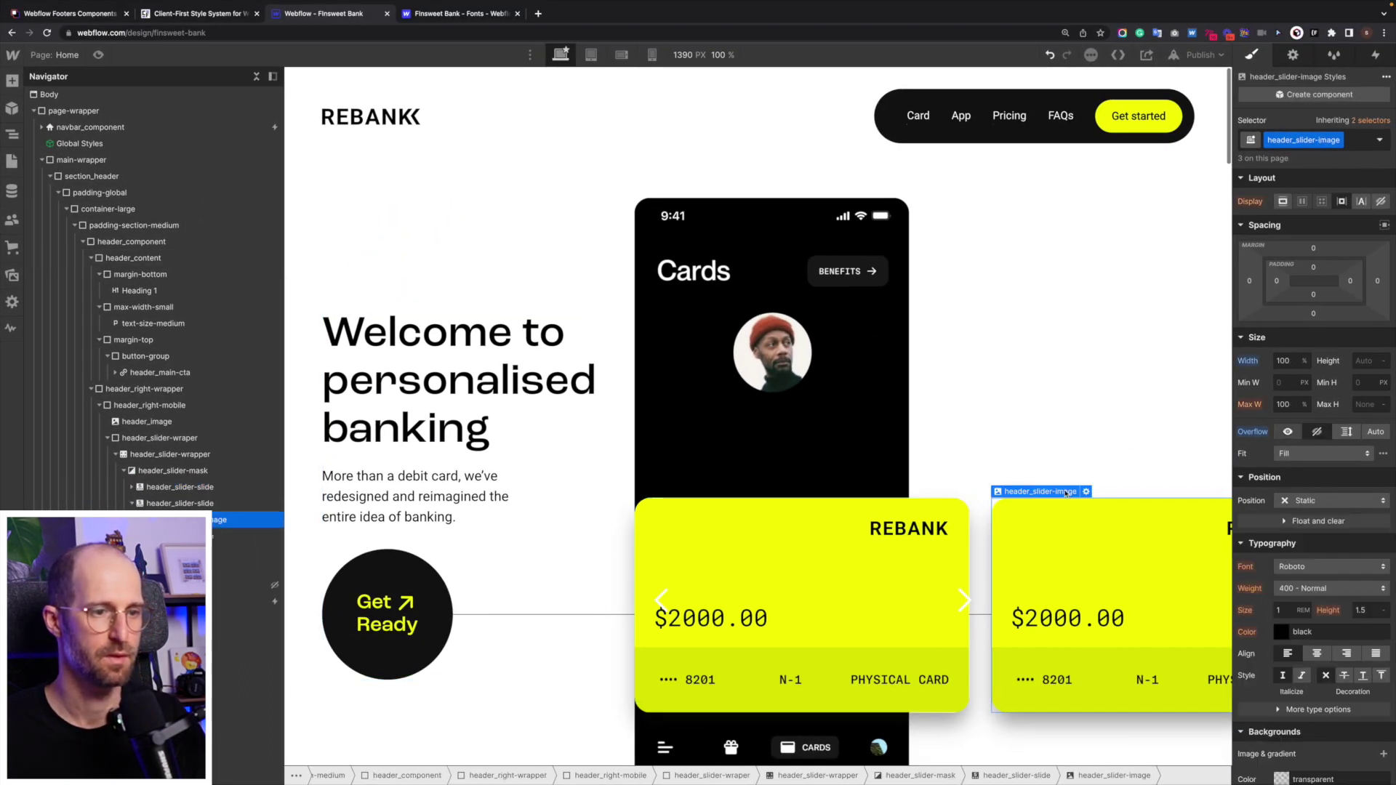
pyautogui.click(1086, 491)
pyautogui.click(1062, 327)
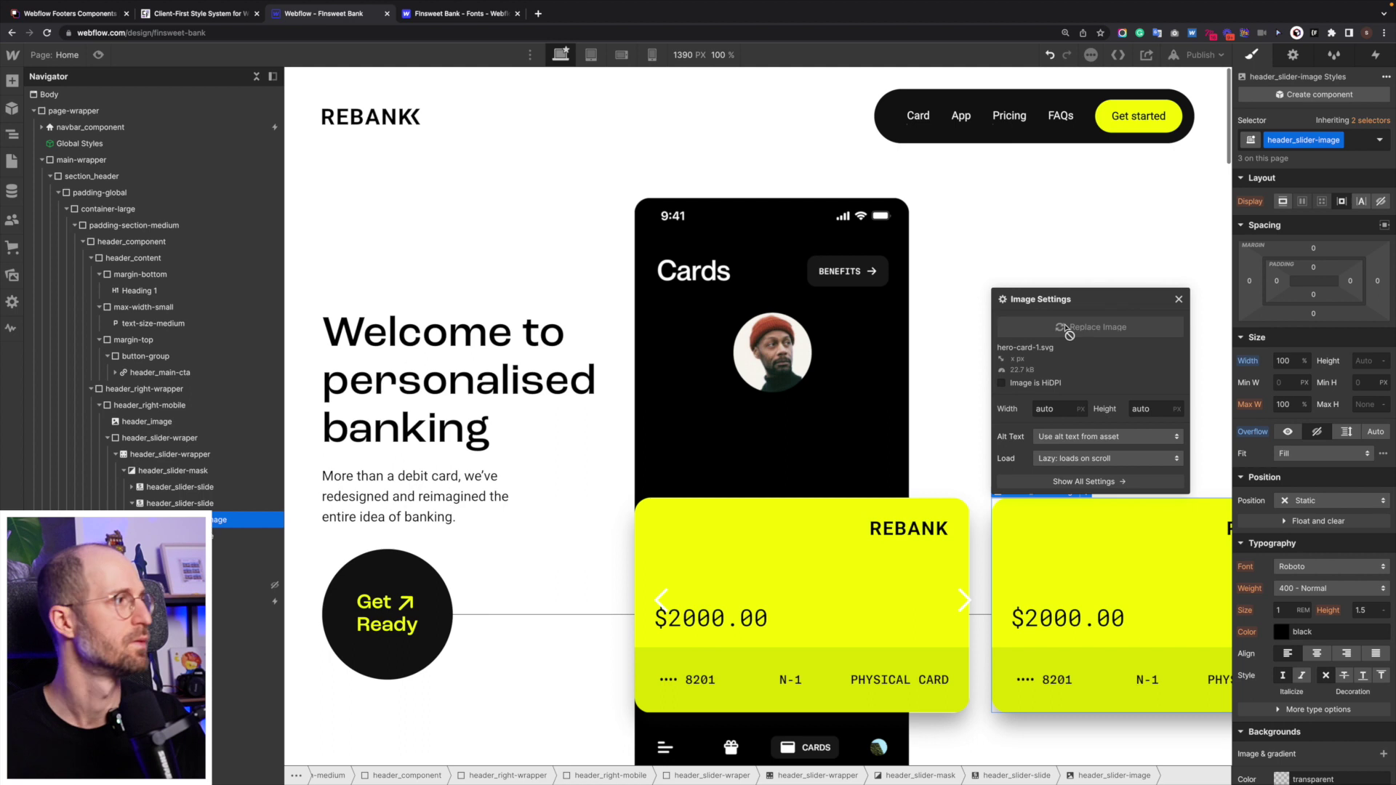
pyautogui.click(163, 186)
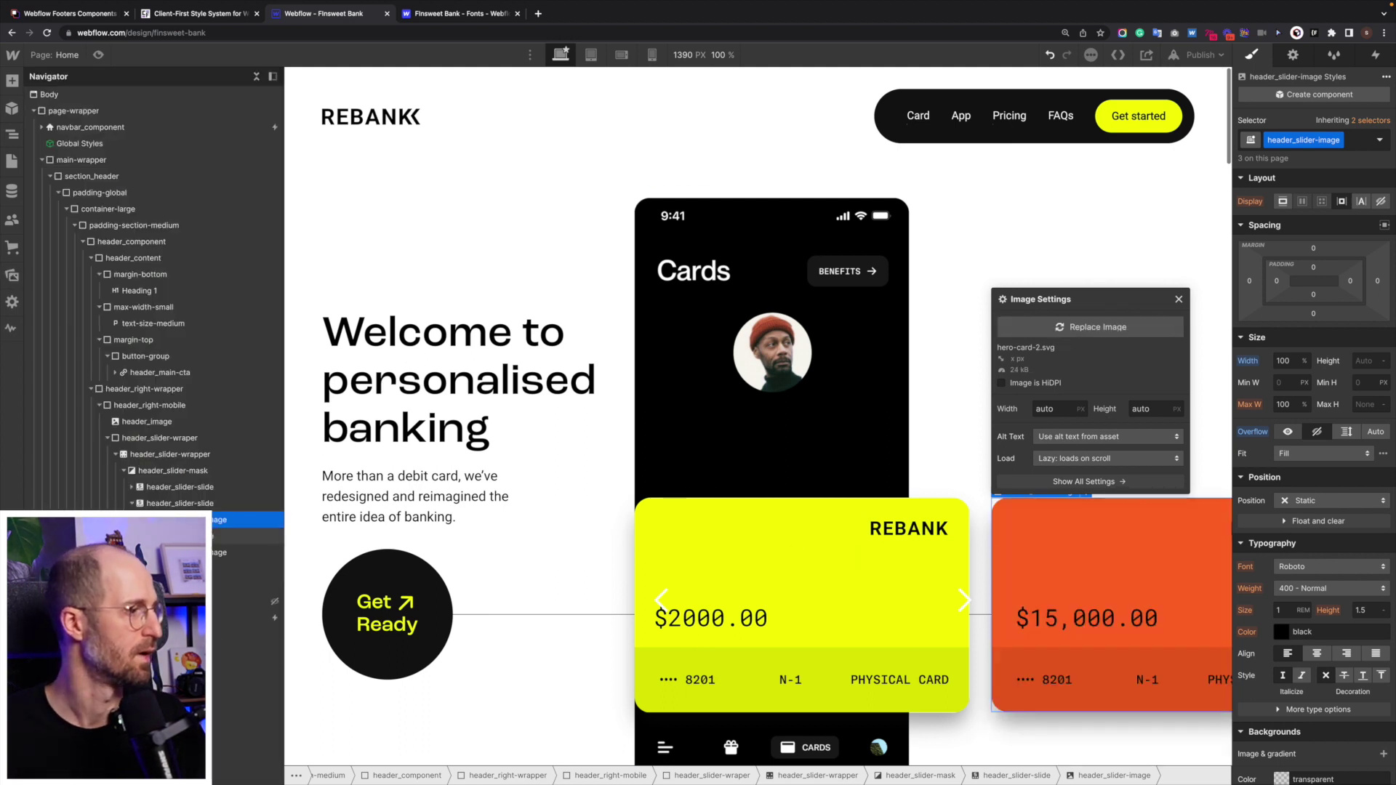
# Bring the third slide into view and replace its card image with the grey hero-card-3.svg.
pyautogui.click(247, 553)
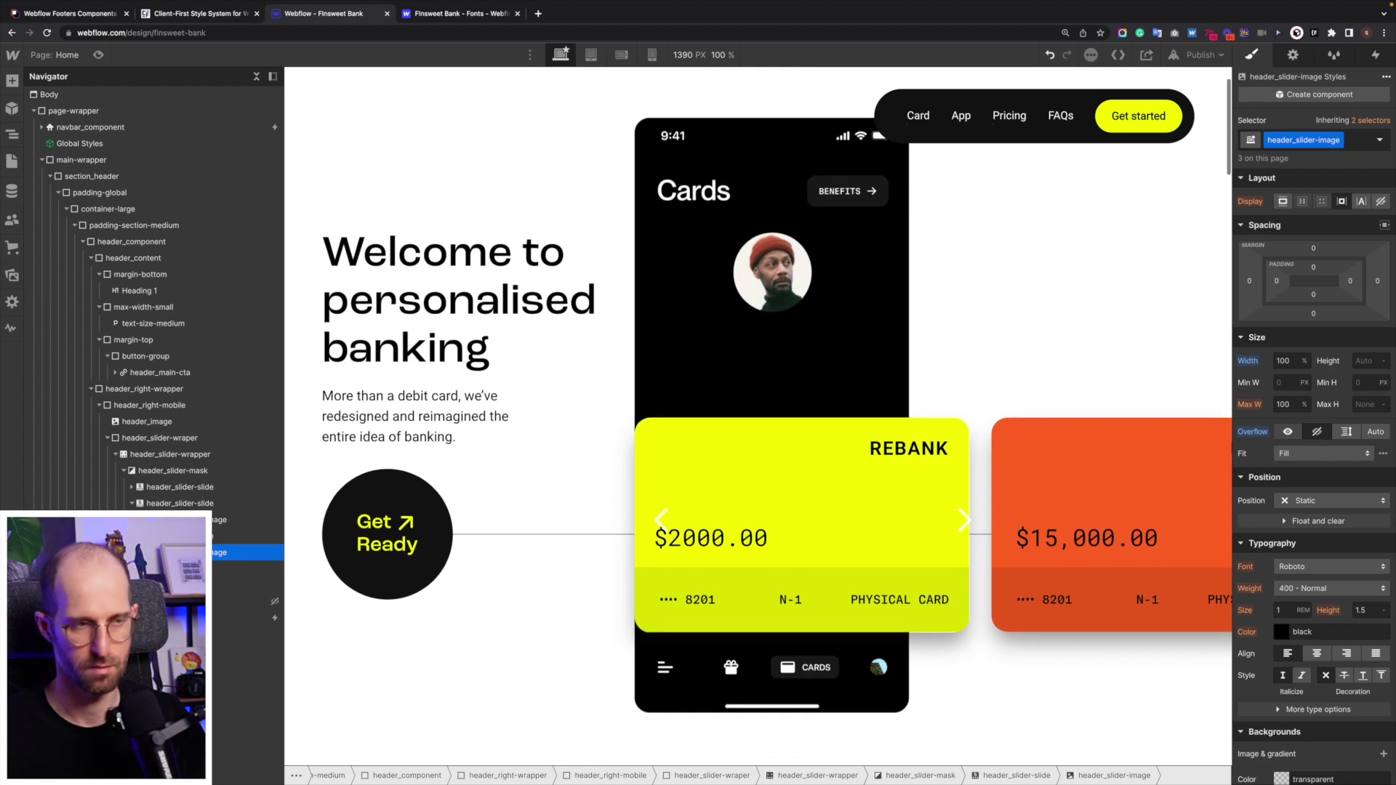
pyautogui.click(1296, 56)
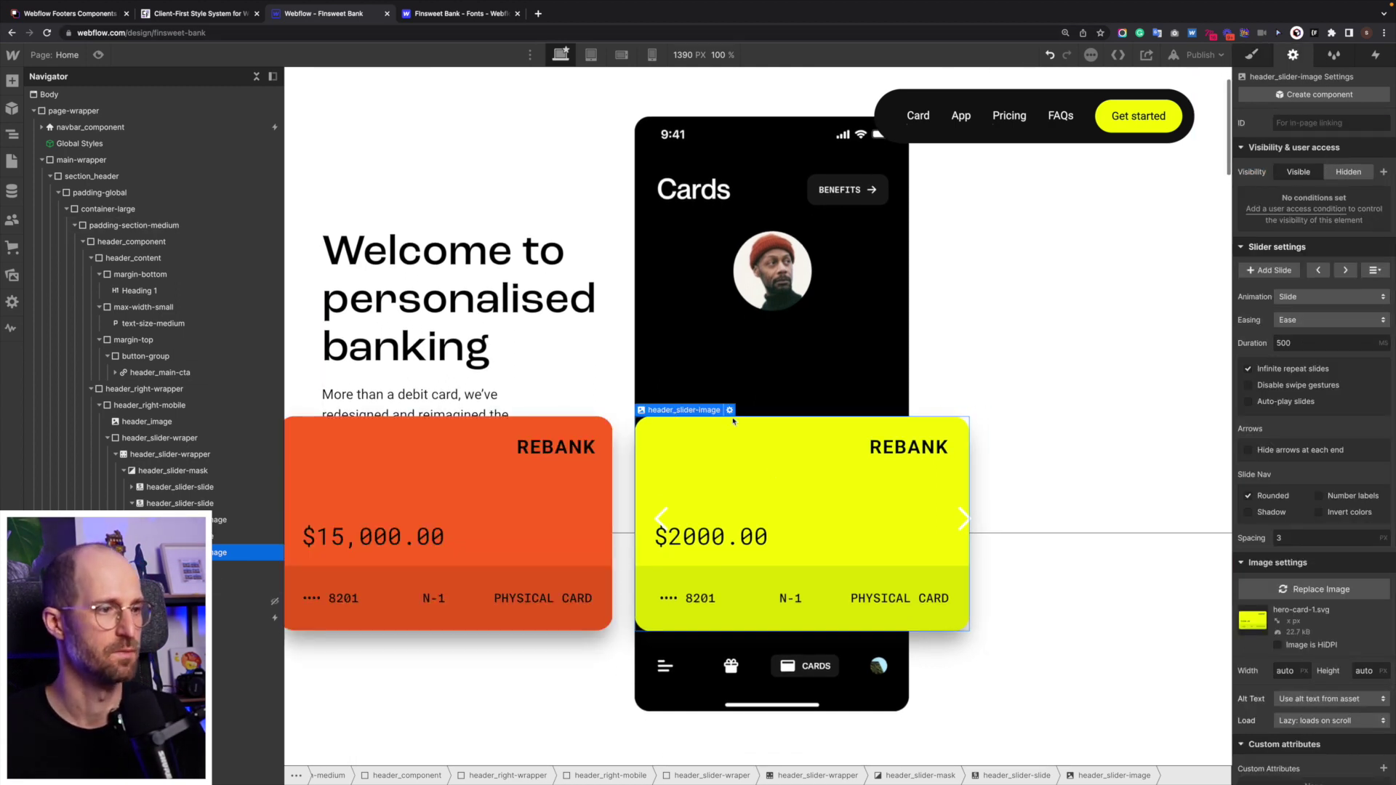
pyautogui.click(730, 410)
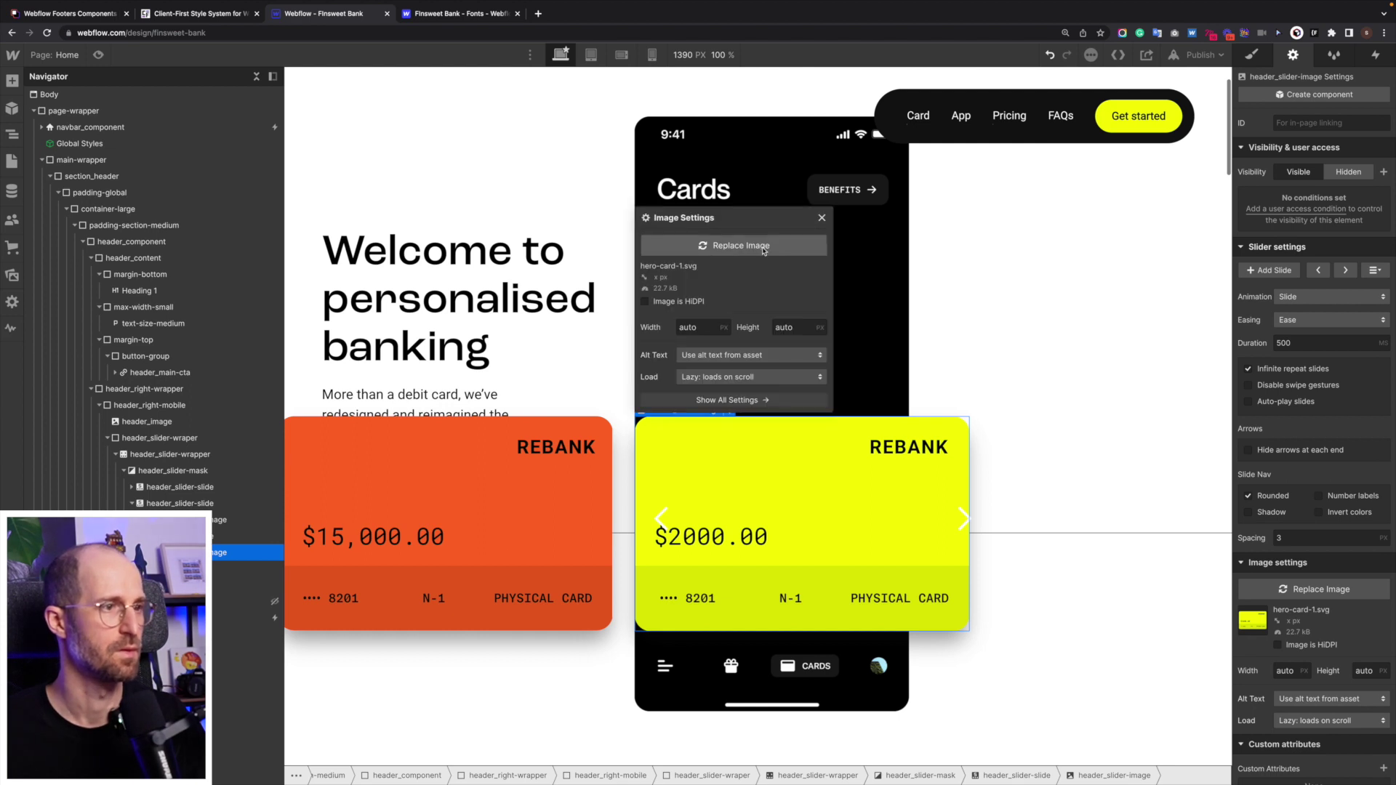
pyautogui.click(750, 246)
pyautogui.scroll(-3, 109, 691)
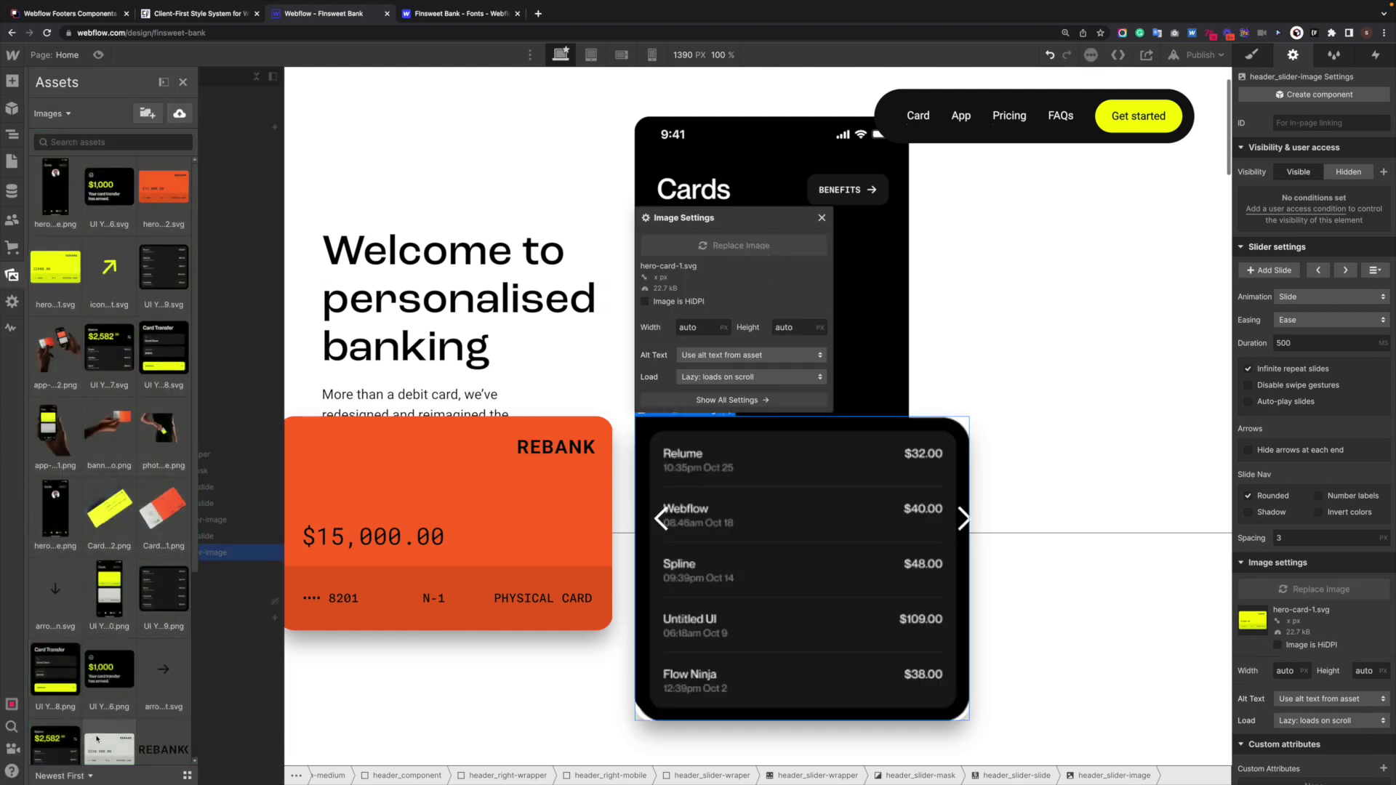
pyautogui.click(104, 748)
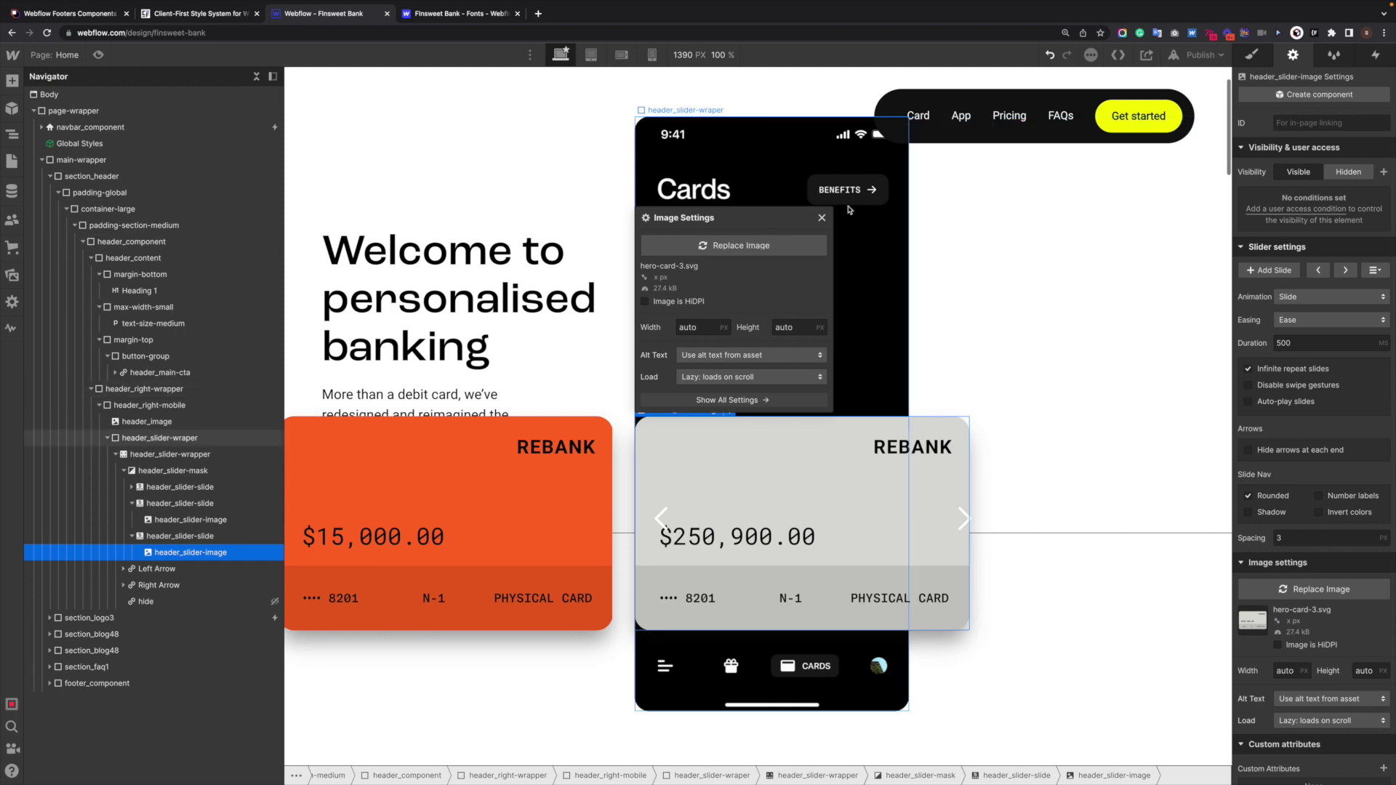
pyautogui.click(822, 219)
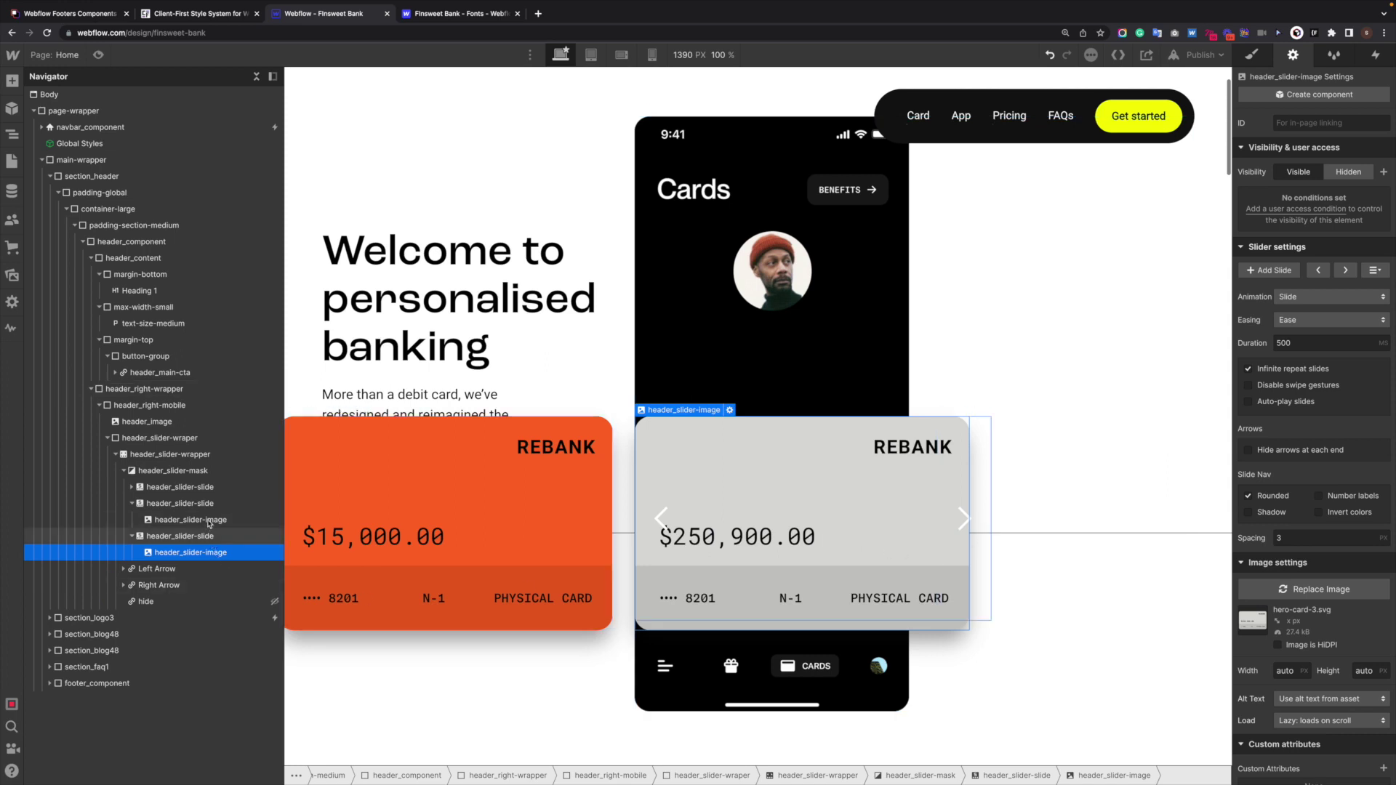
# Set the left padding of header_slider-slide to 1rem.
pyautogui.click(205, 536)
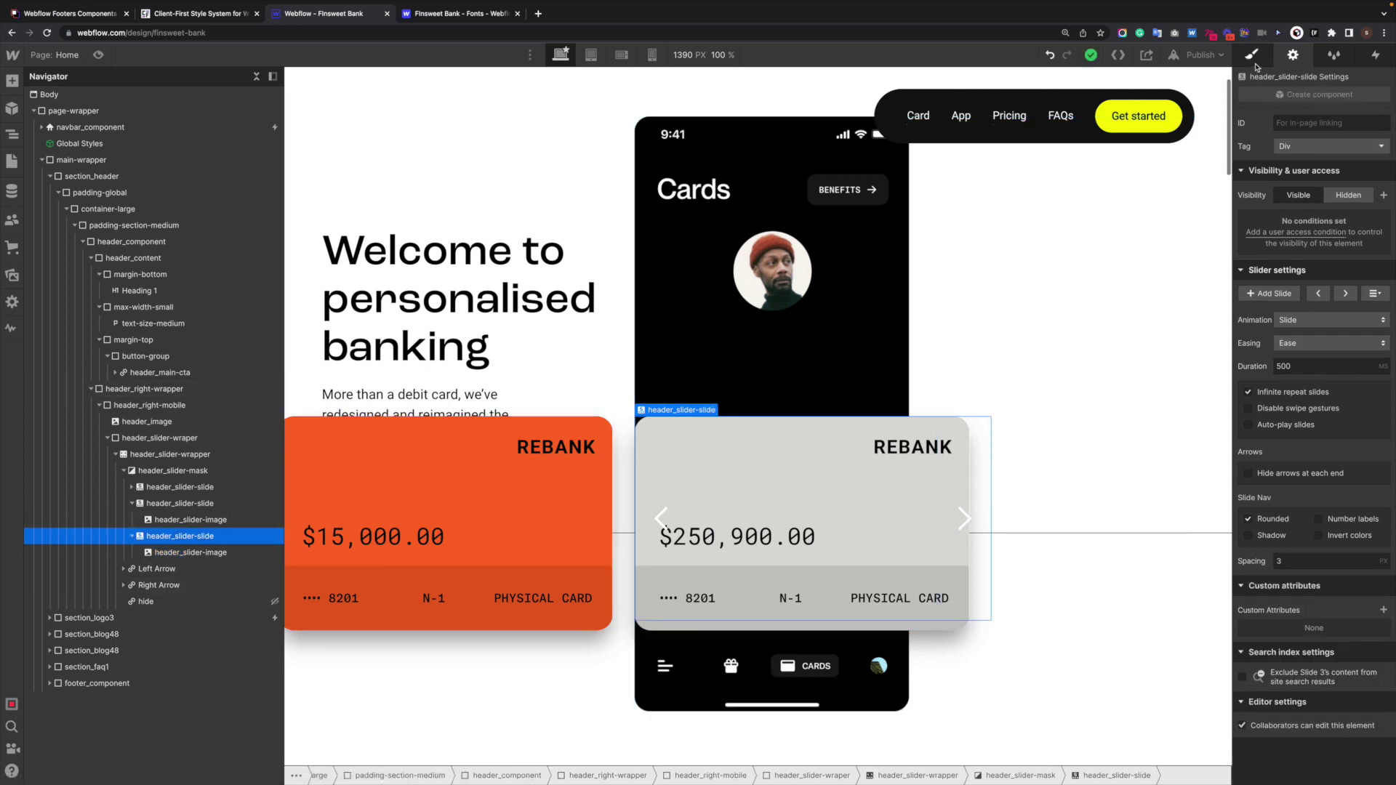
pyautogui.click(1252, 55)
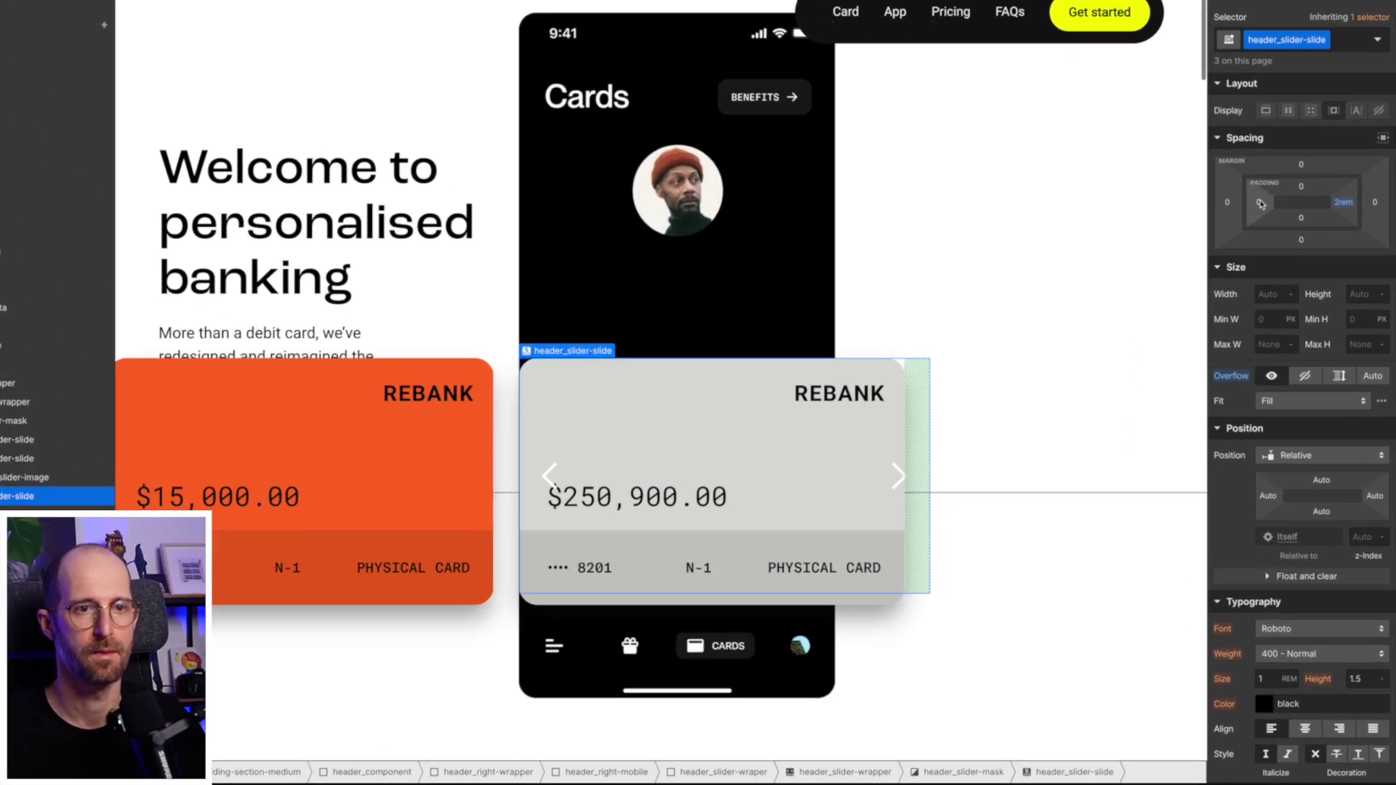
pyautogui.click(1276, 281)
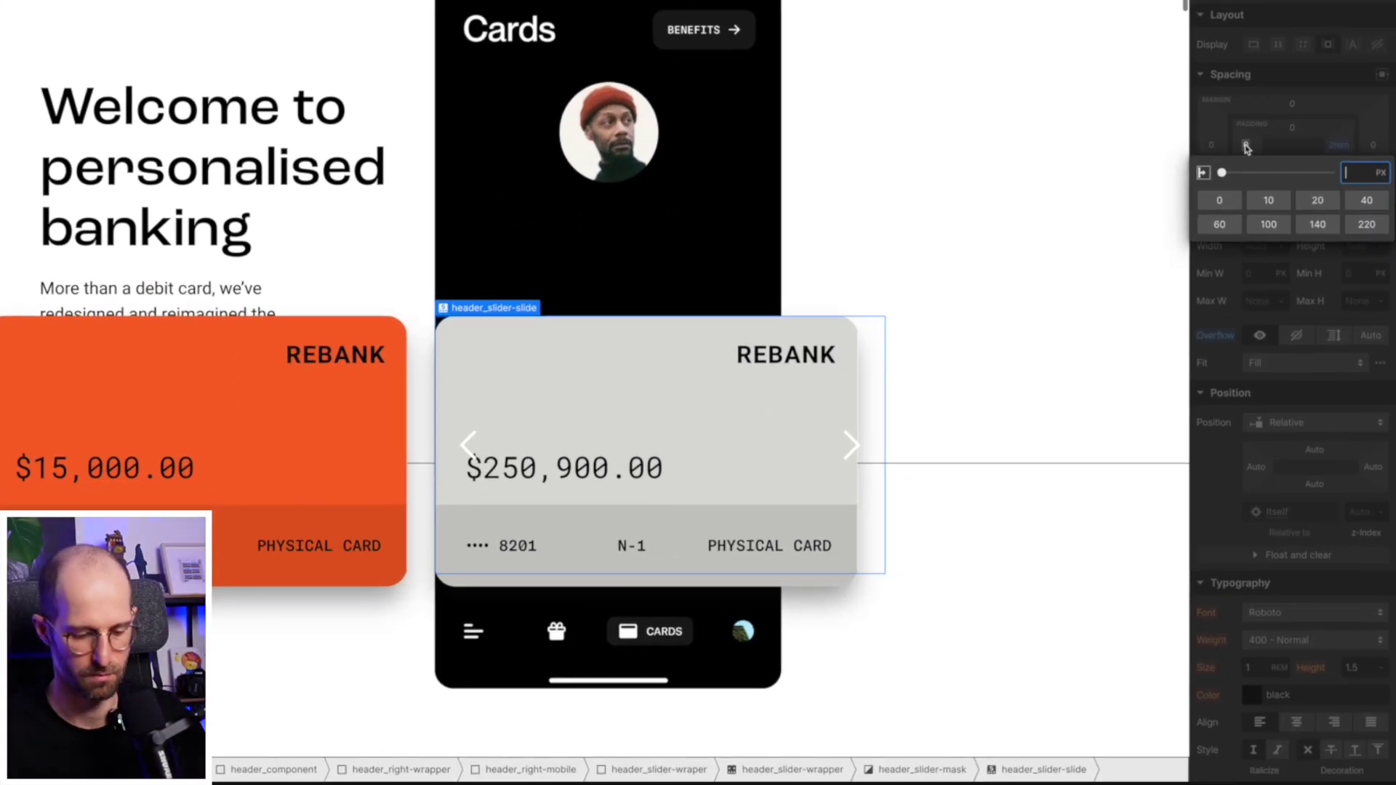
pyautogui.write('1rem')
pyautogui.press('Return')
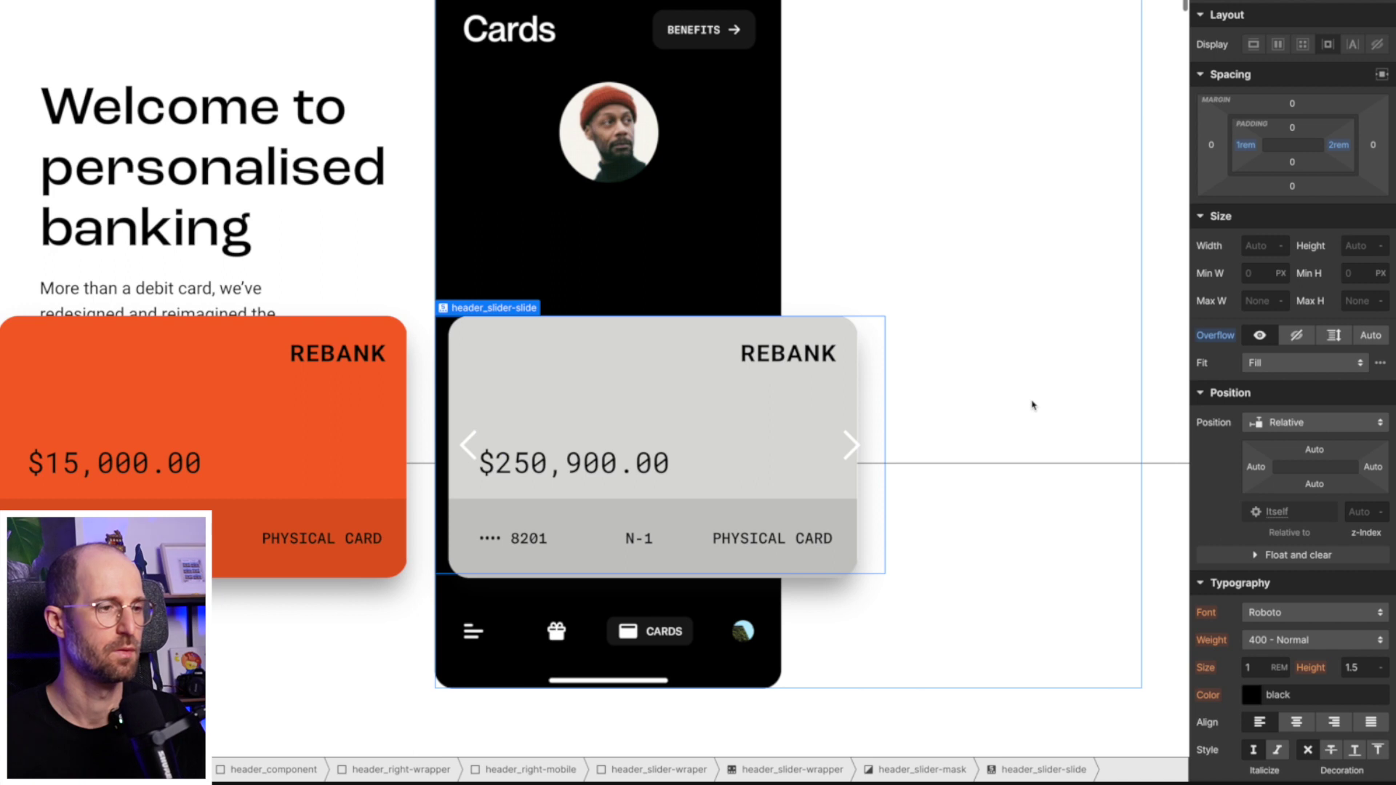
pyautogui.click(624, 403)
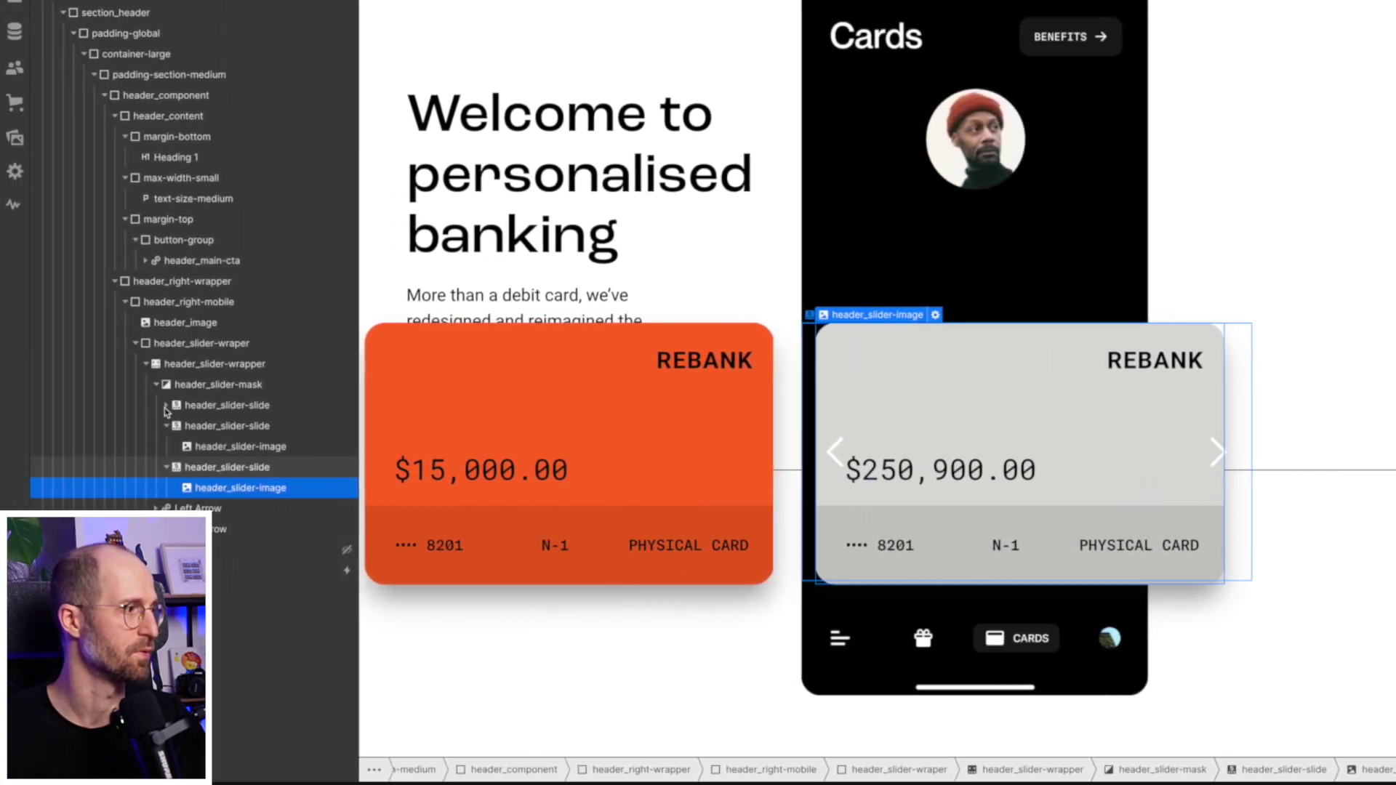
pyautogui.click(211, 343)
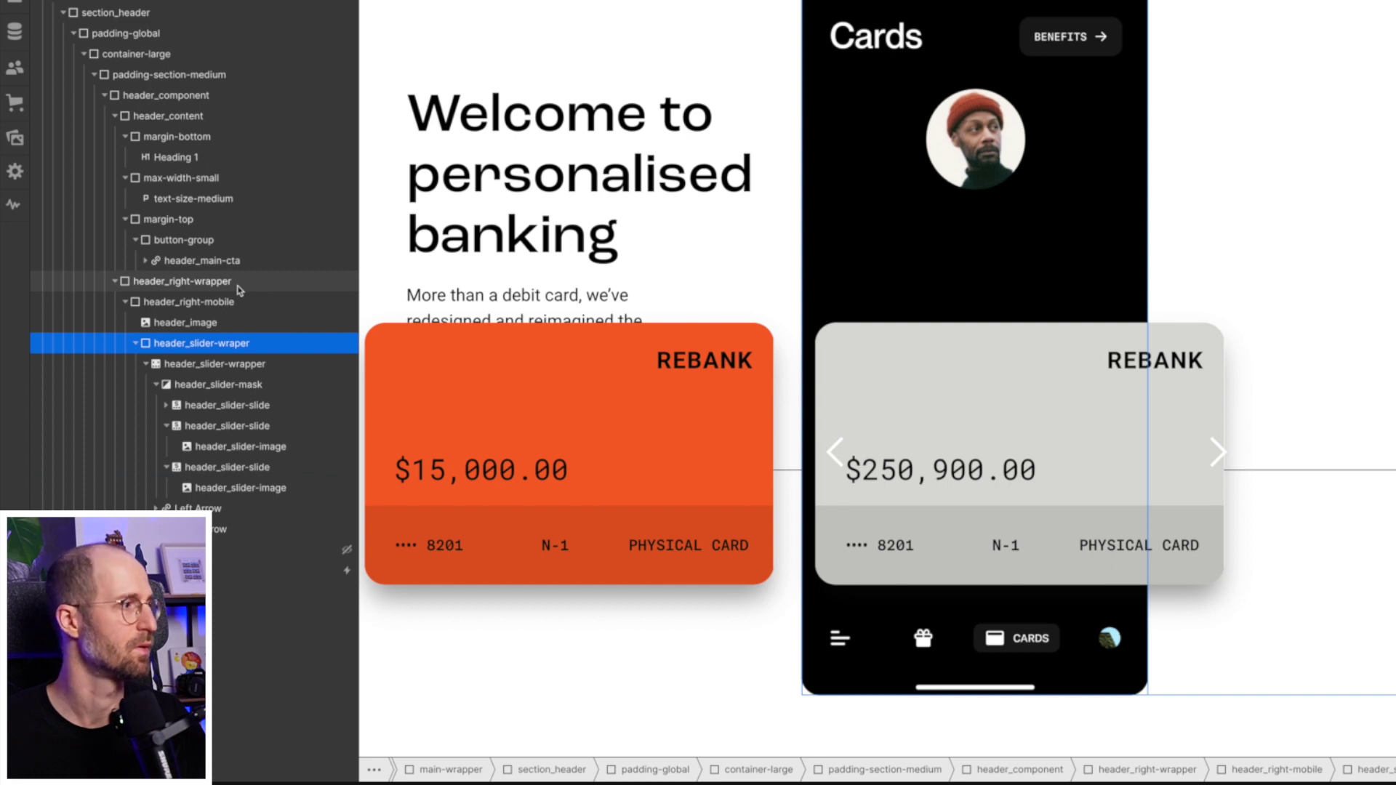
pyautogui.click(182, 281)
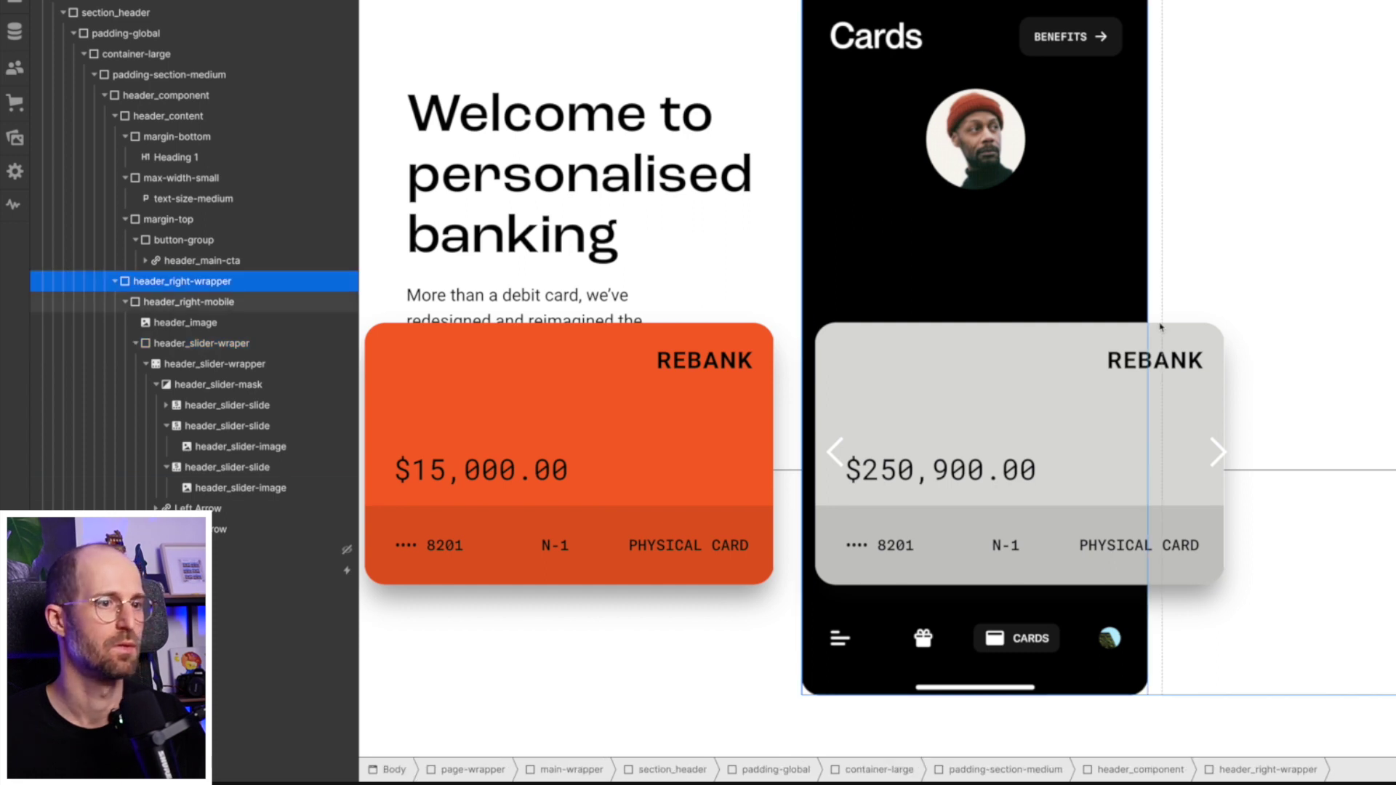
pyautogui.scroll(1, 916, 492)
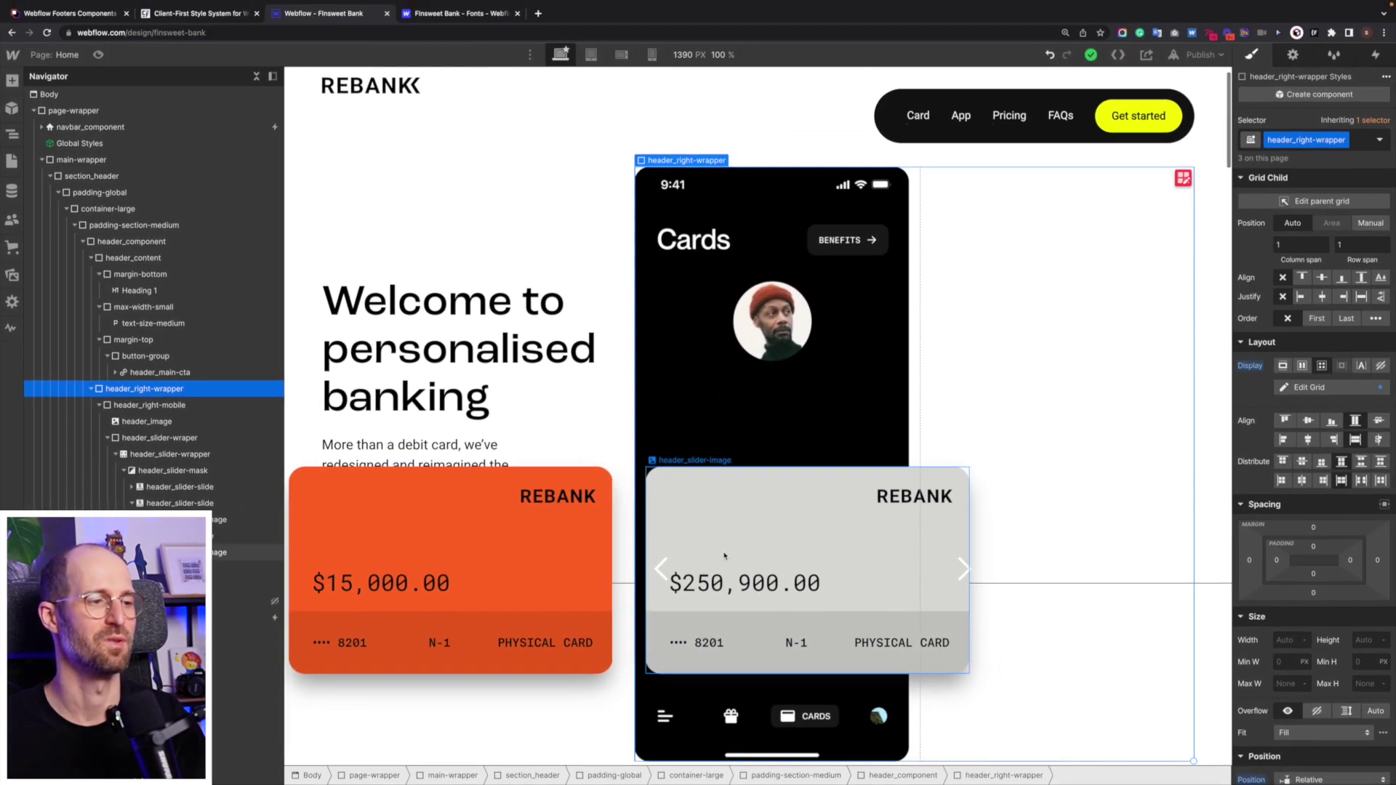
# Preview the page and cycle the card slider forwards and backwards to check how the slides move over the phone image.
pyautogui.click(98, 54)
pyautogui.scroll(-3, 712, 382)
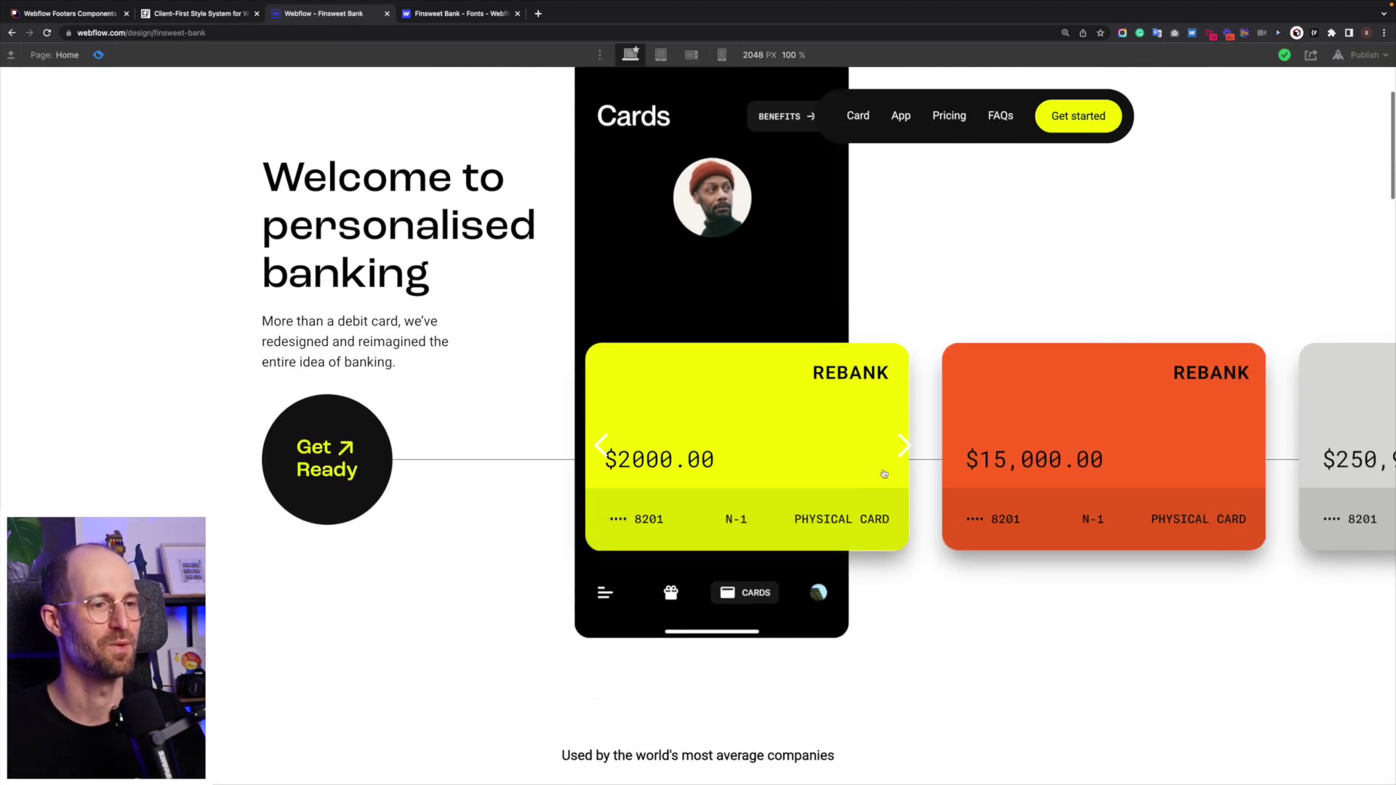
pyautogui.click(909, 450)
pyautogui.click(909, 449)
pyautogui.click(909, 450)
pyautogui.click(909, 449)
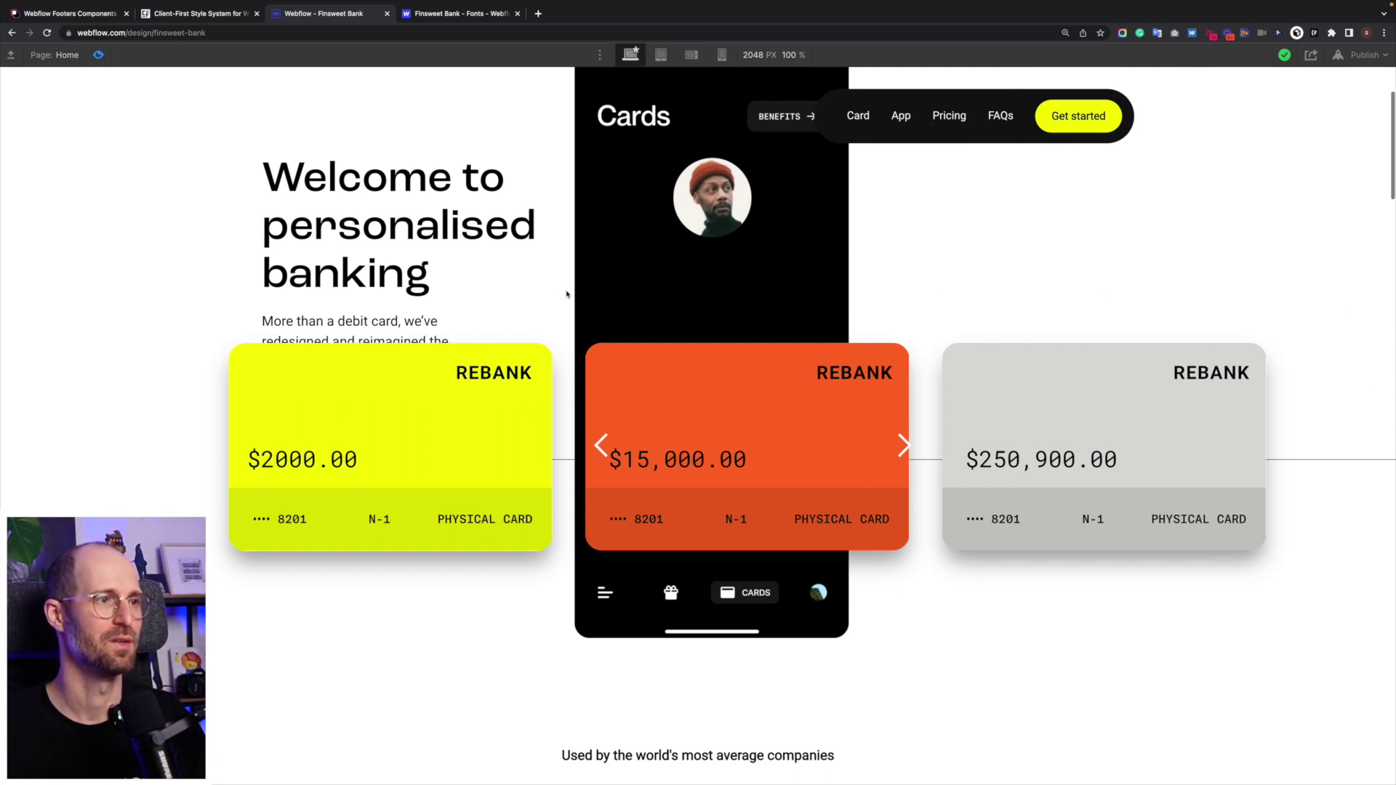
pyautogui.scroll(3, 720, 430)
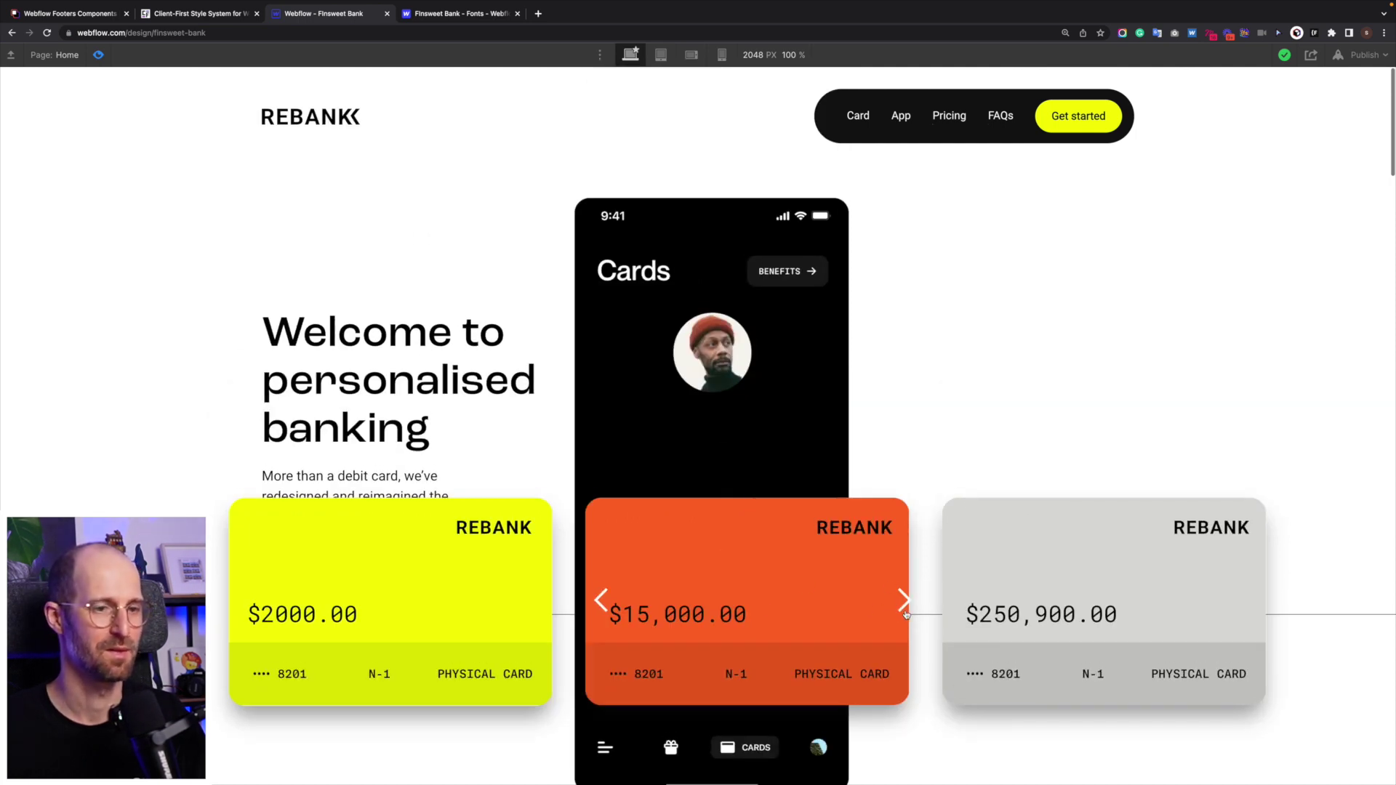
pyautogui.click(904, 602)
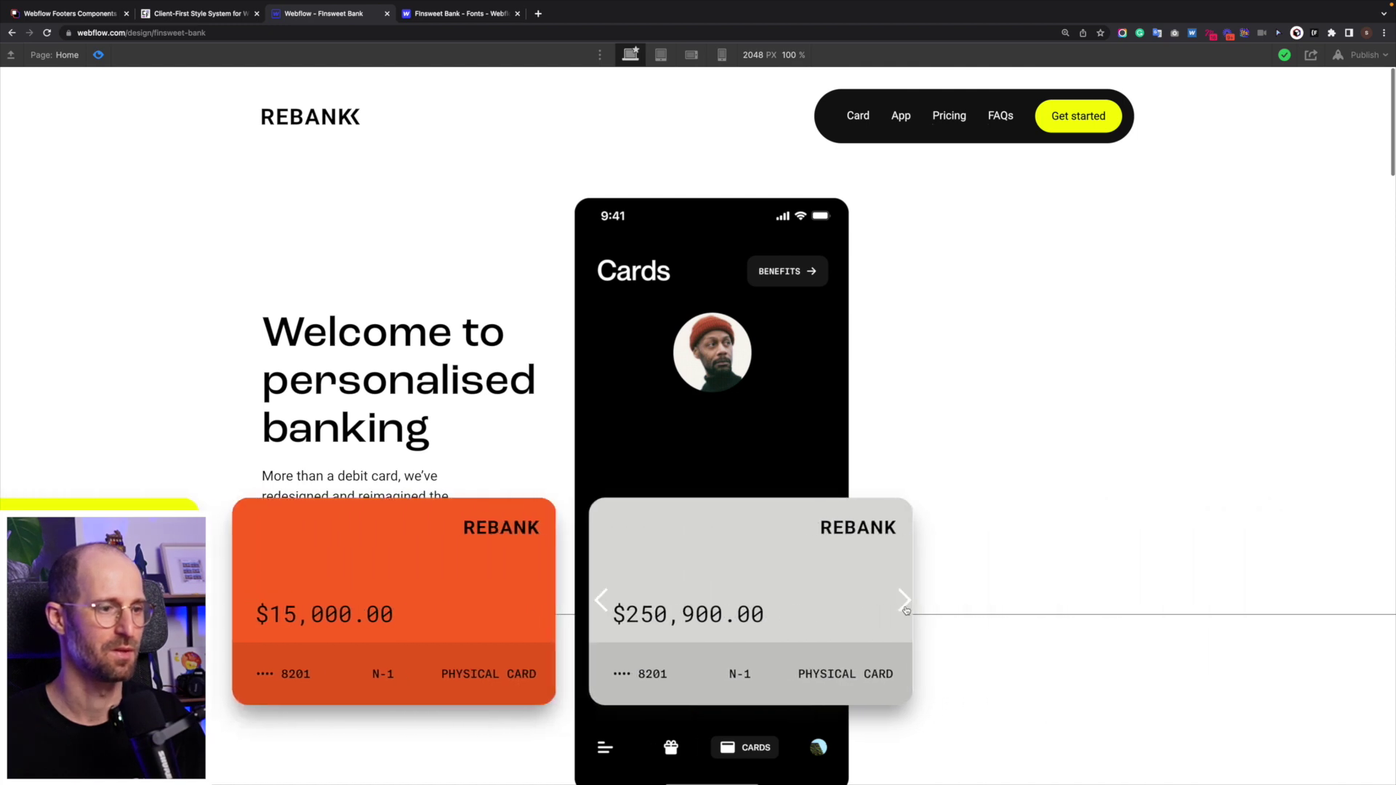
pyautogui.click(609, 605)
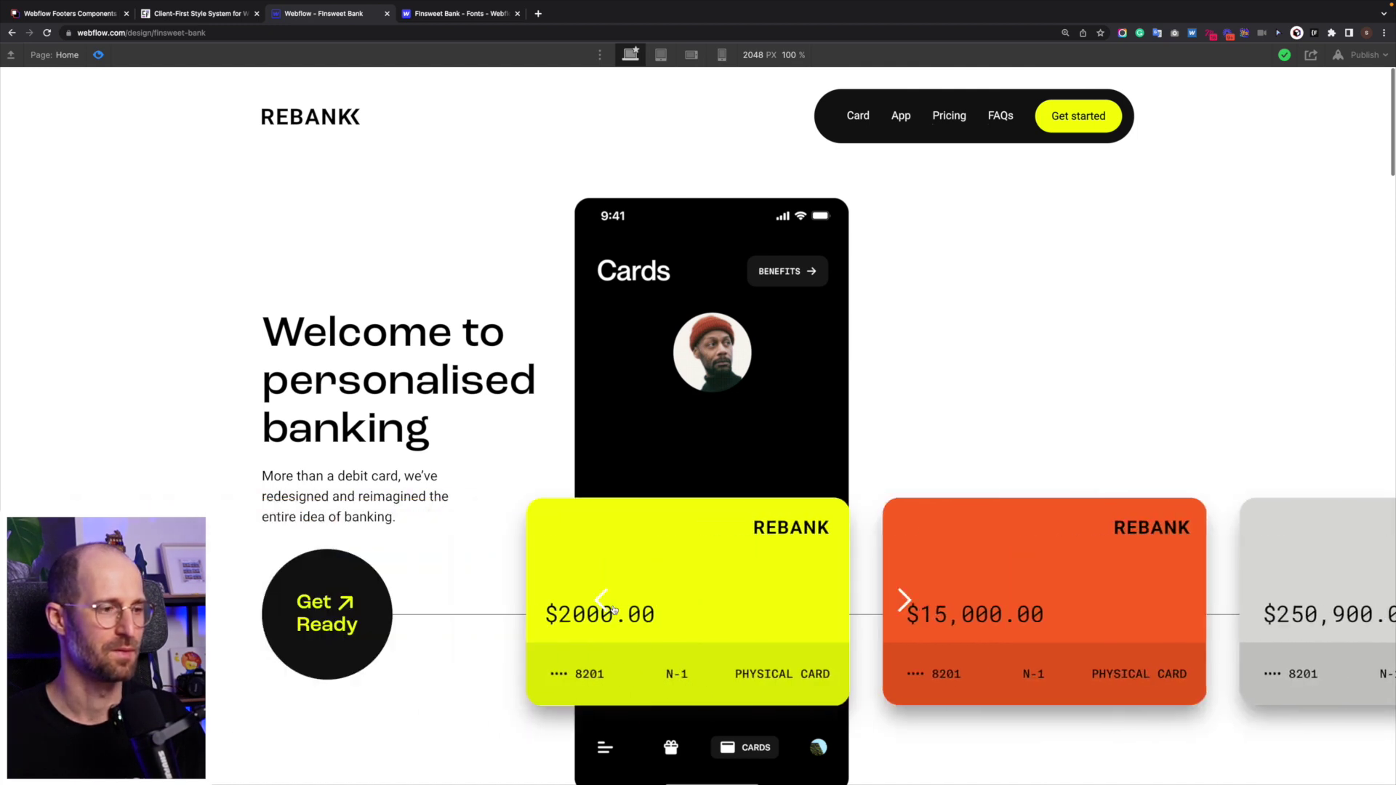
pyautogui.click(904, 602)
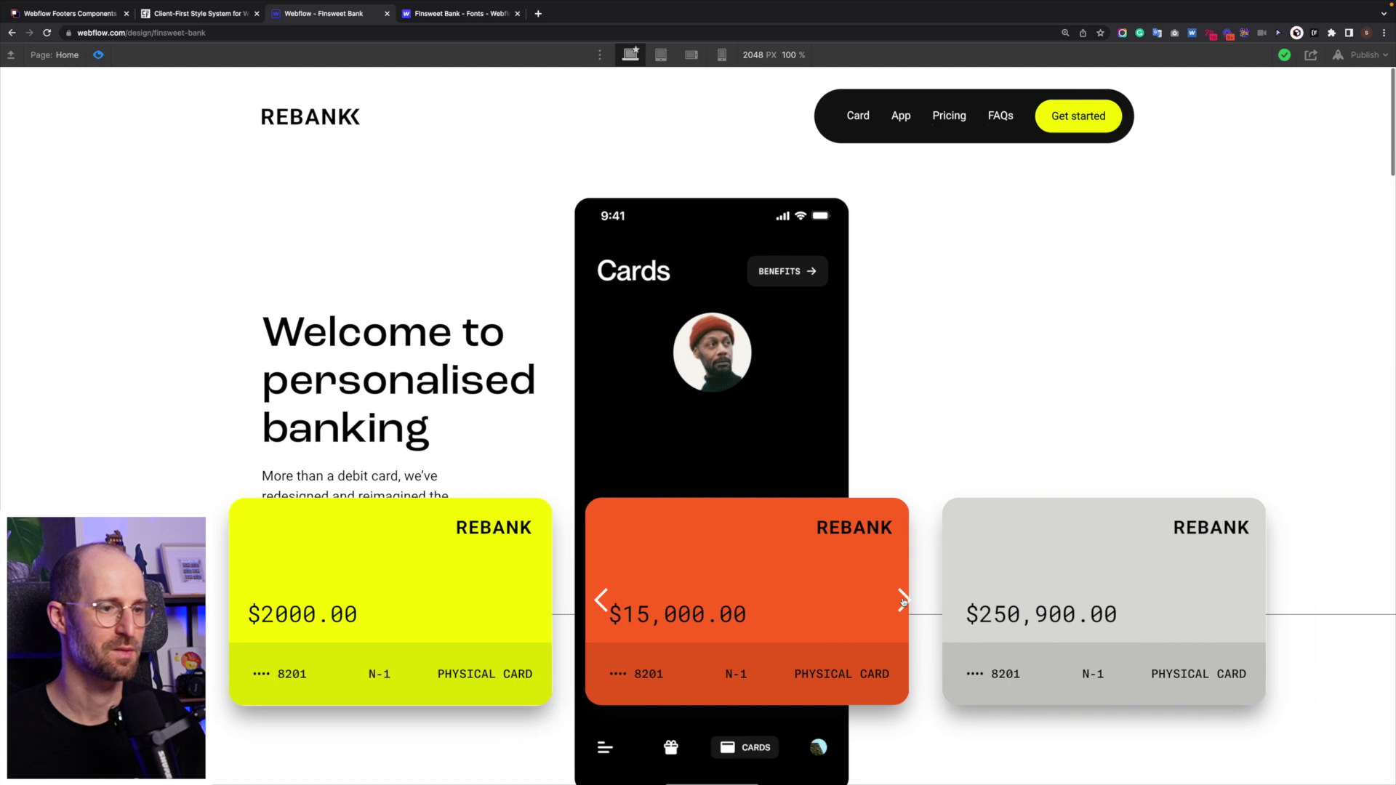
pyautogui.click(904, 602)
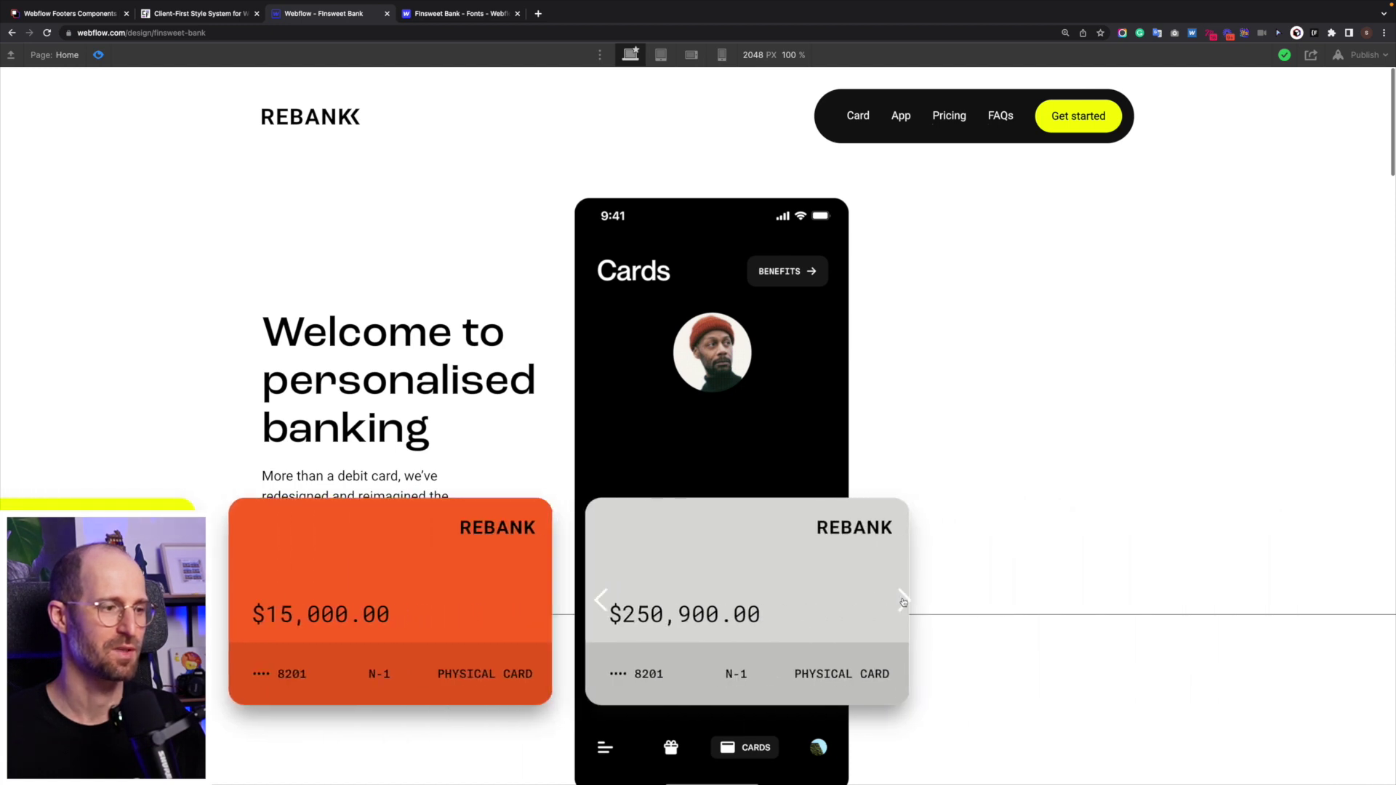
pyautogui.click(904, 602)
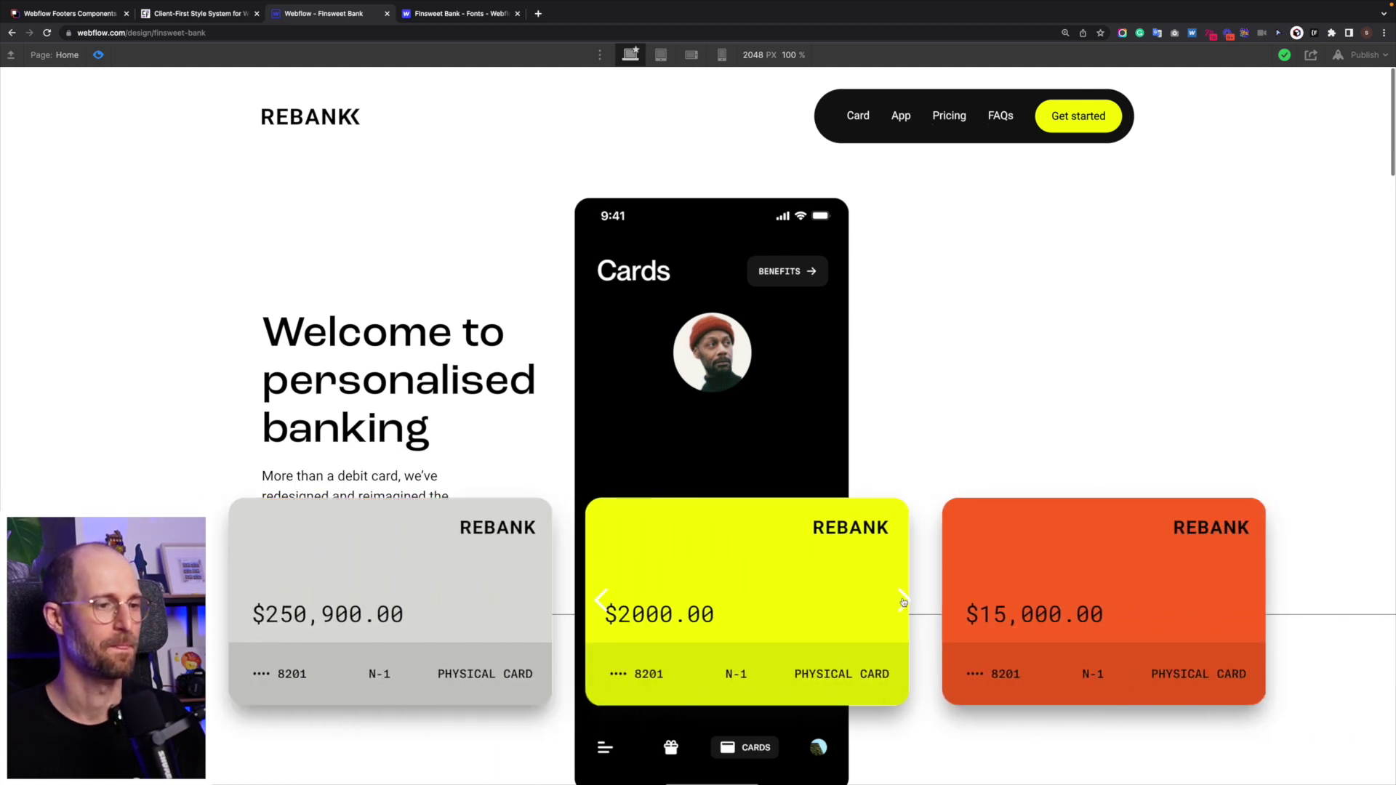
# Continue cycling the previewed slider in both directions to check the looping order and alignment of the yellow, orange and grey cards.
pyautogui.click(604, 604)
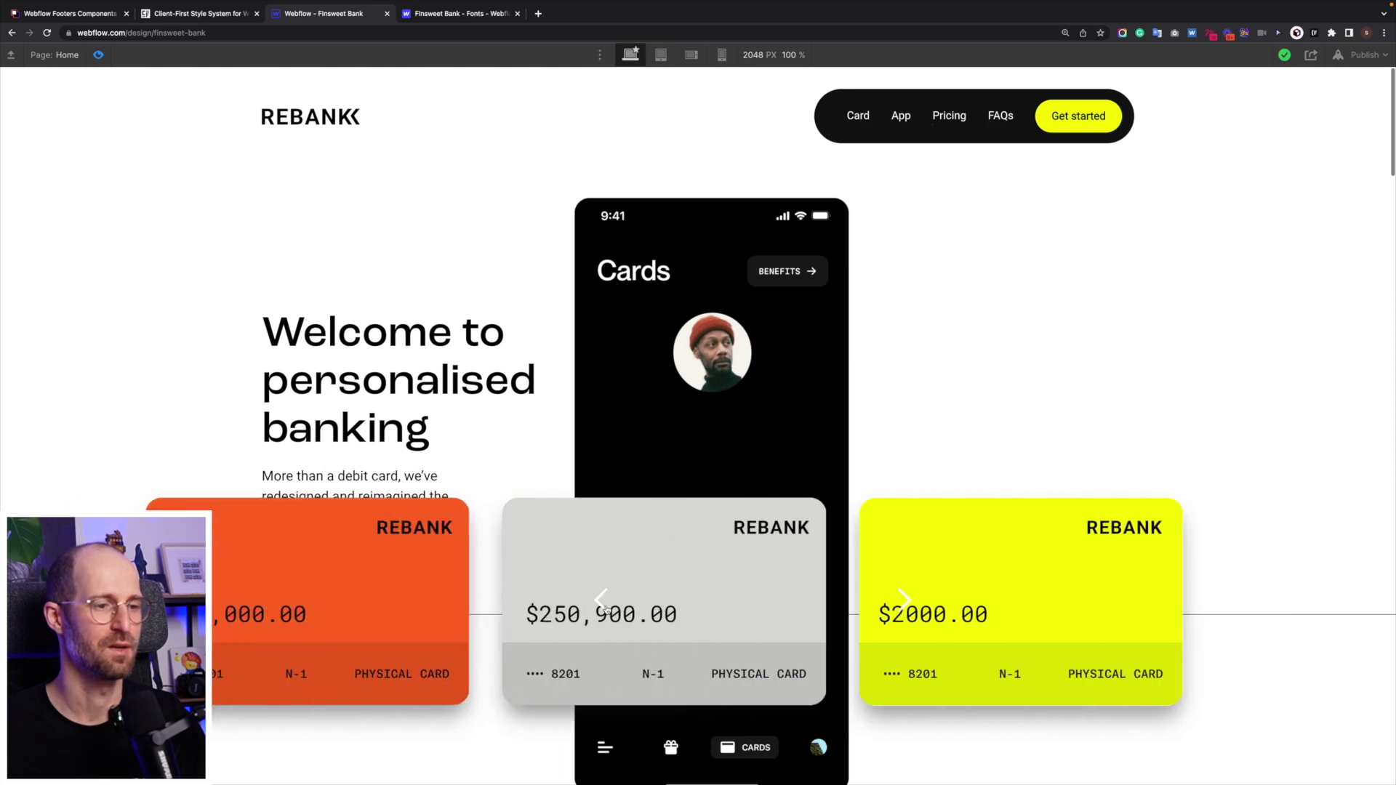
pyautogui.click(904, 601)
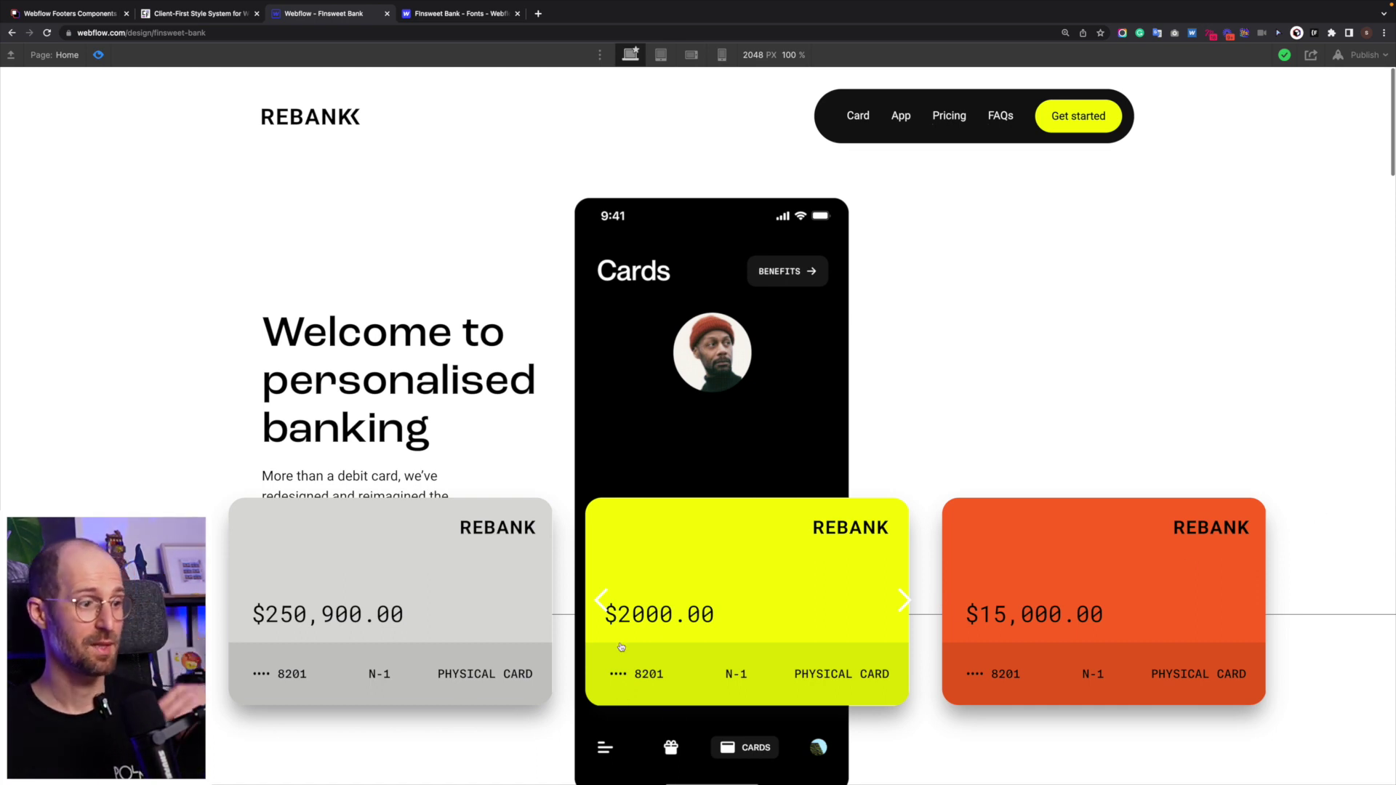
pyautogui.click(596, 604)
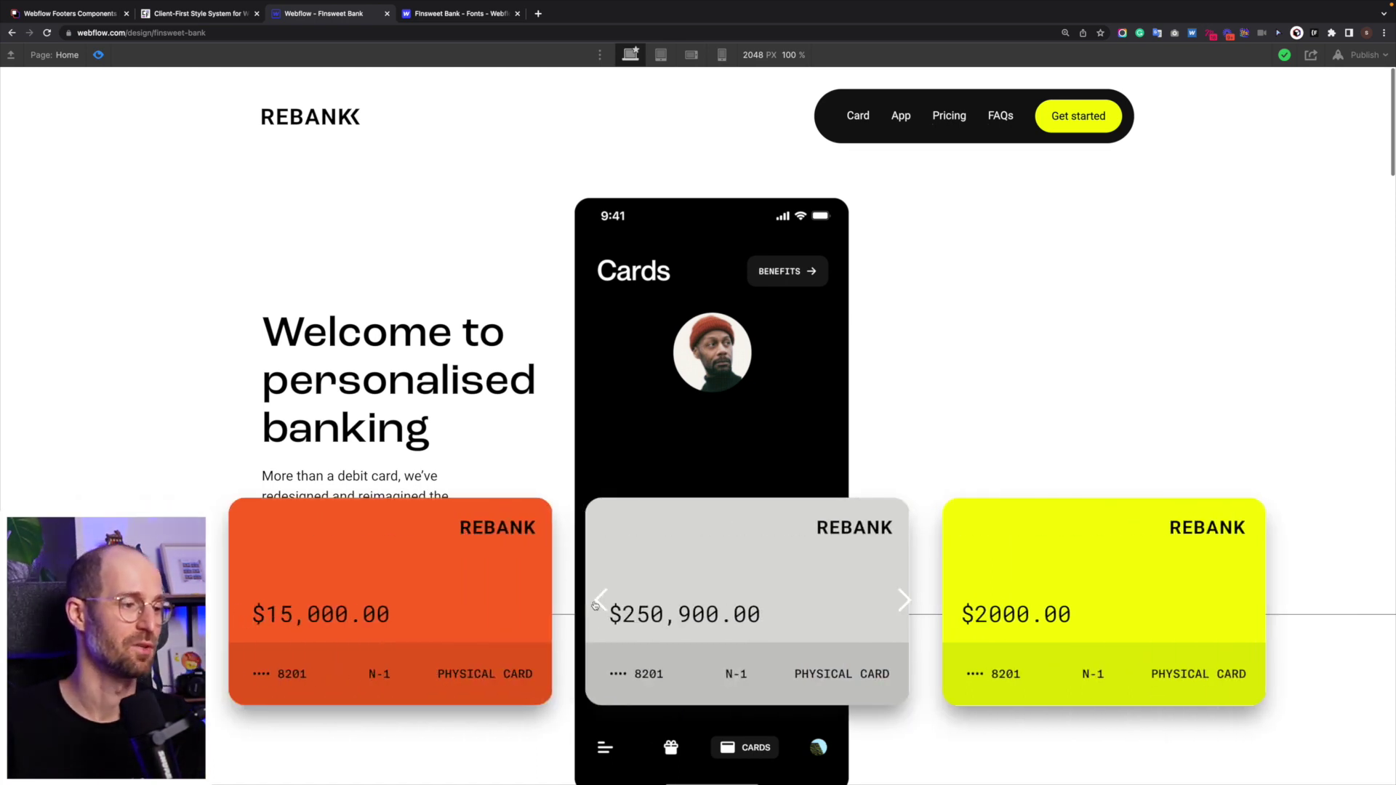
pyautogui.click(596, 604)
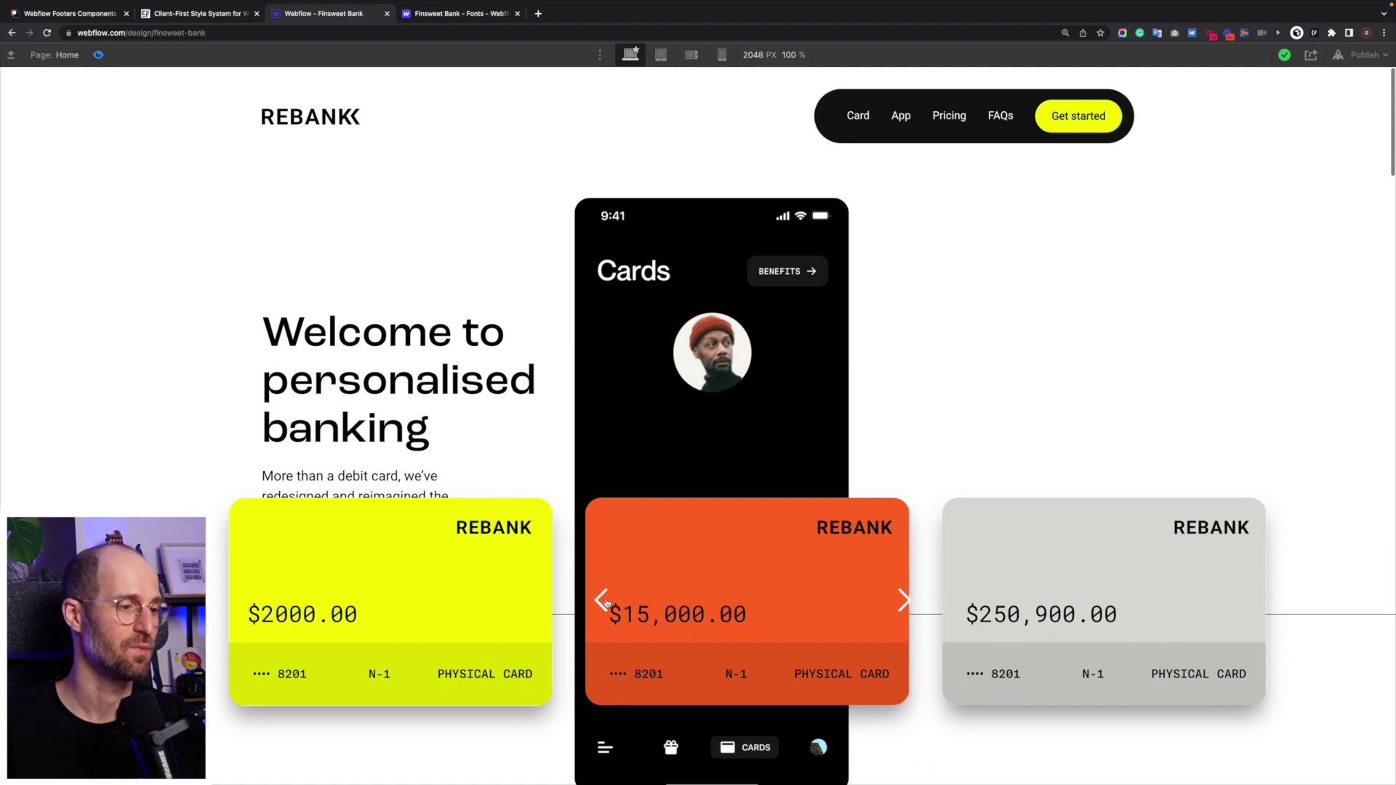
pyautogui.click(603, 601)
pyautogui.click(901, 603)
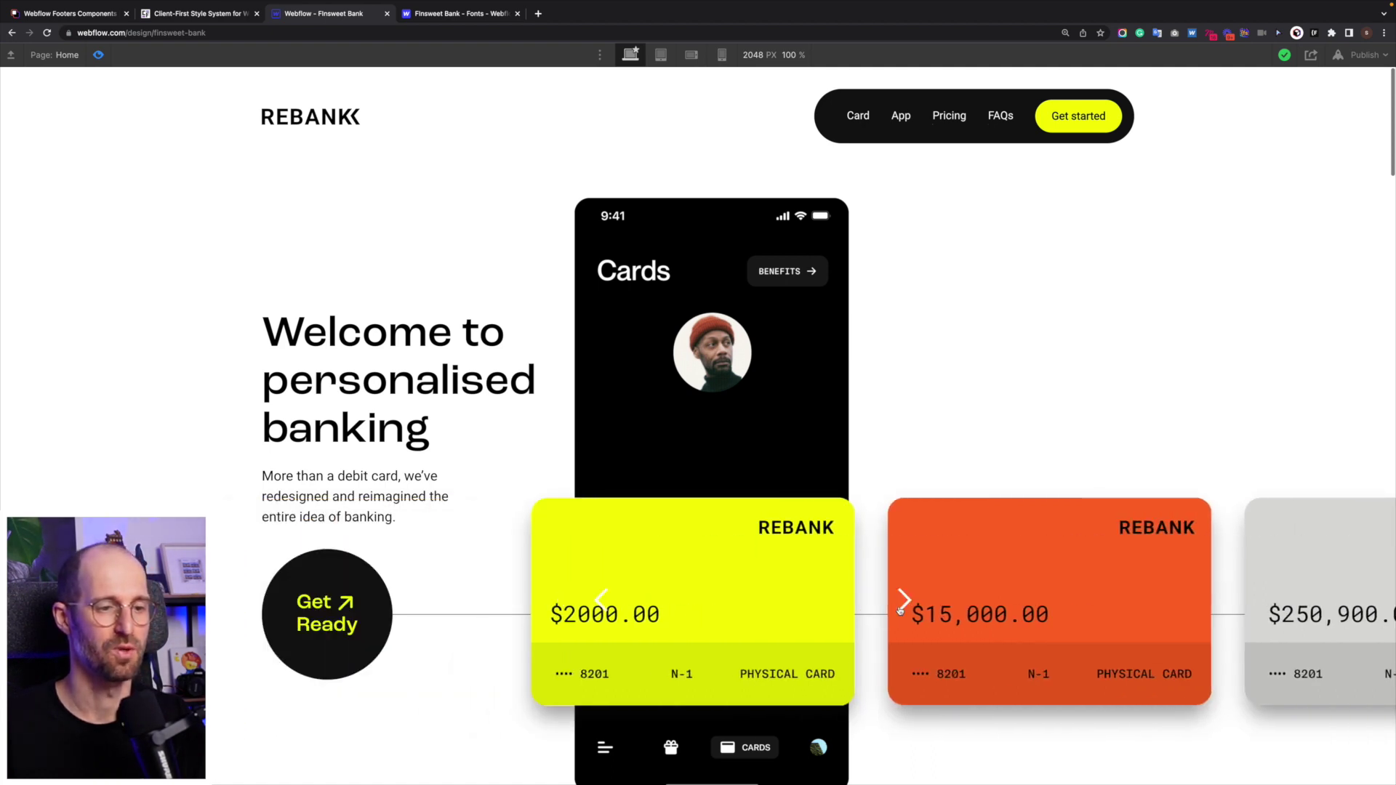
pyautogui.click(900, 604)
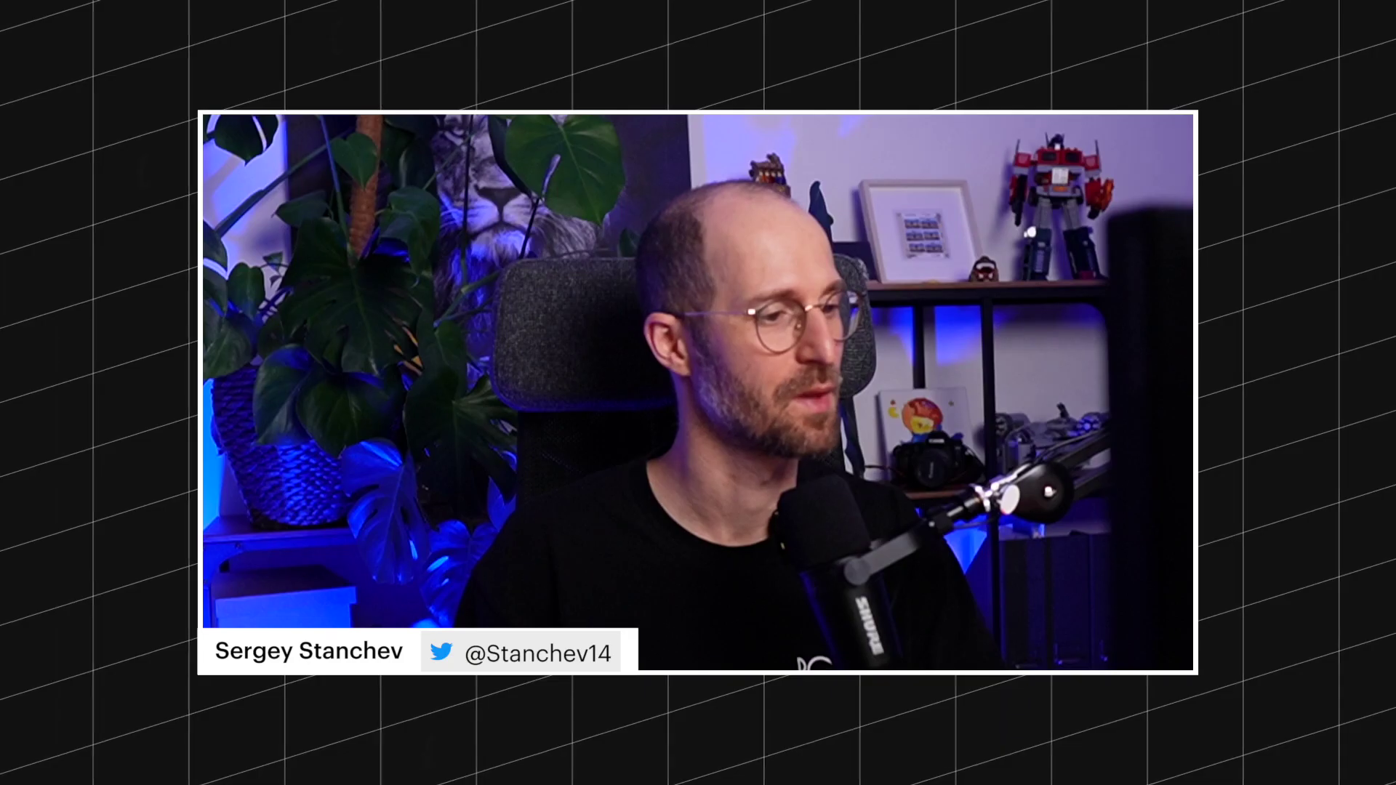